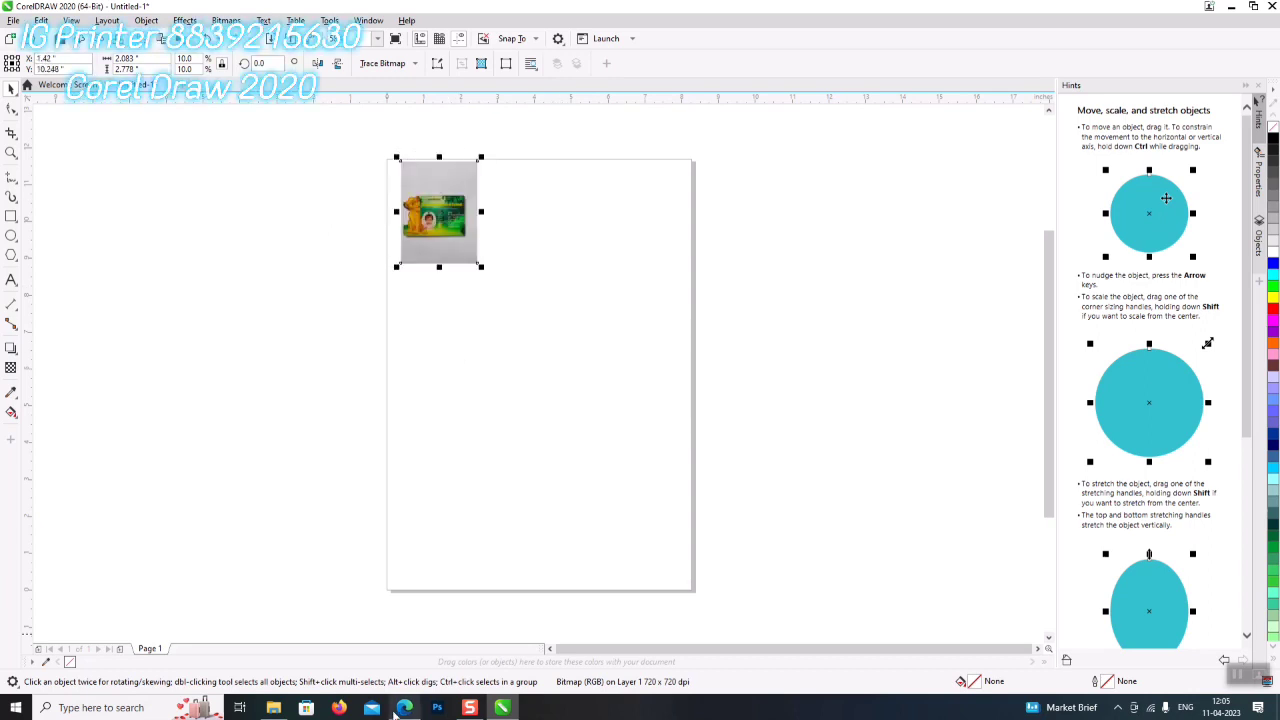
# - Drag the lion photo from Downloads onto the page and close File Explorer
pyautogui.click(273, 707)
pyautogui.moveTo(840, 312); pyautogui.dragTo(584, 229)
pyautogui.scroll(5, 587, 183)
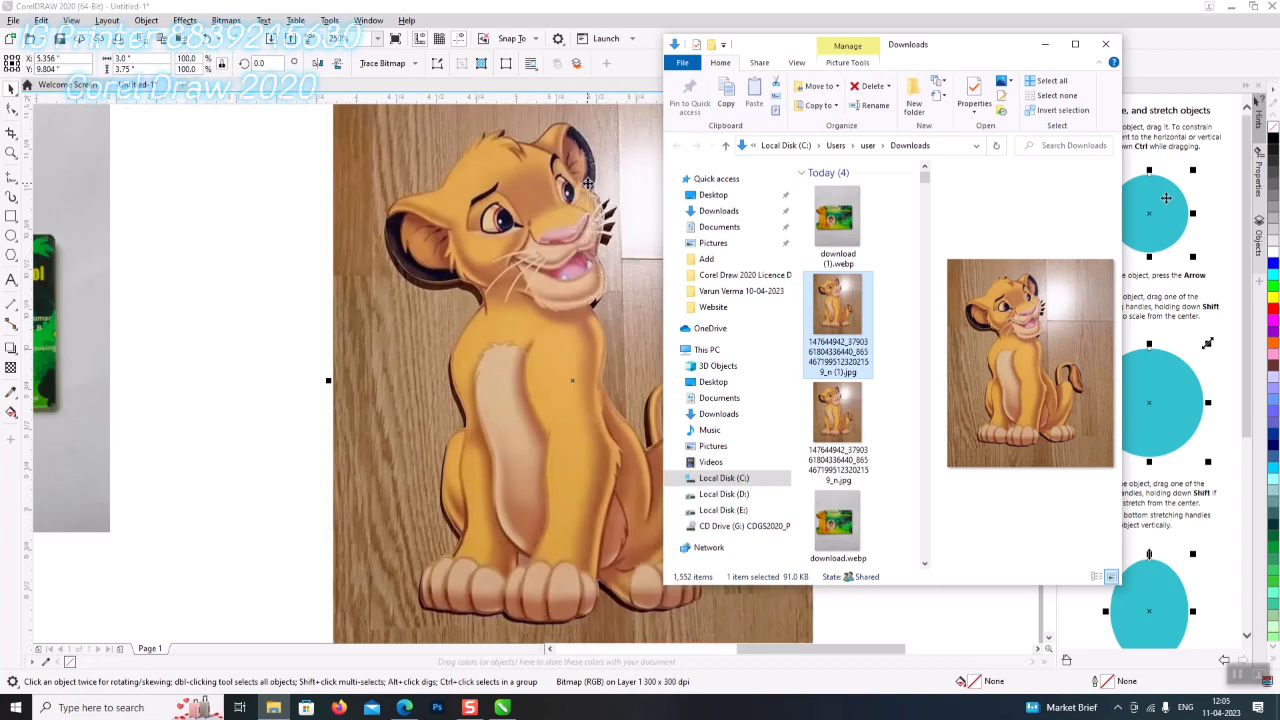
pyautogui.click(1045, 44)
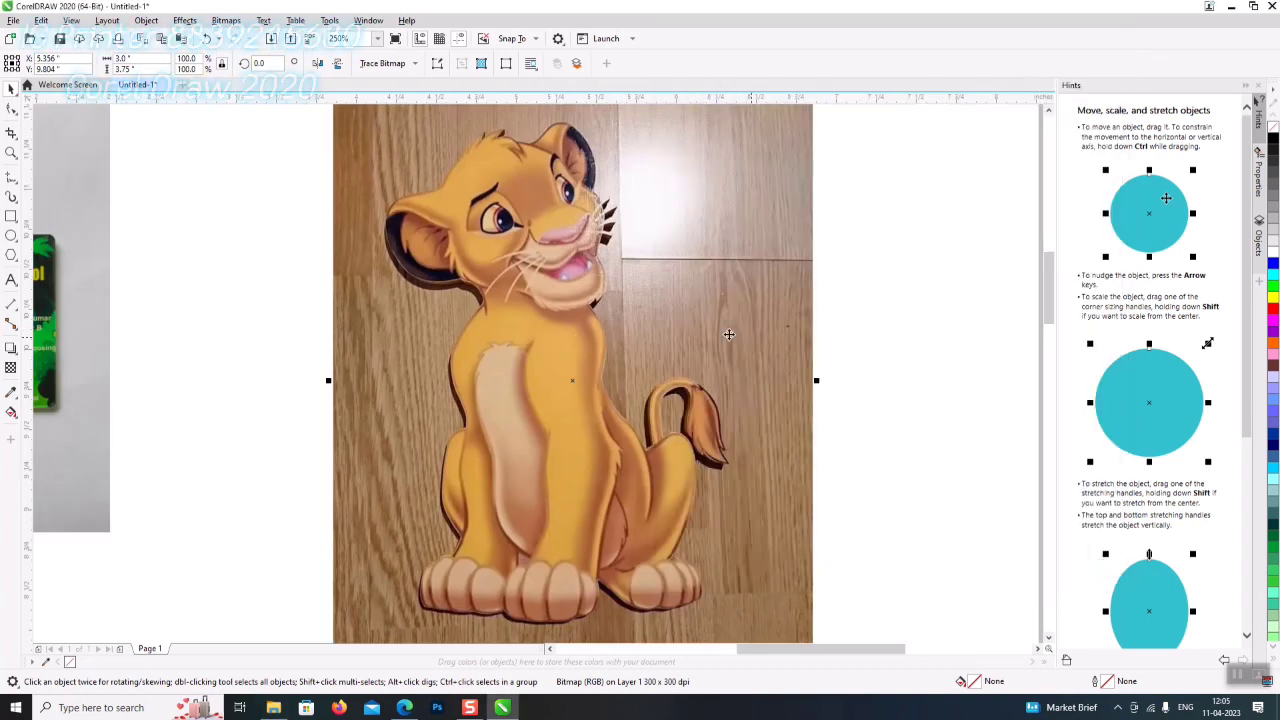
pyautogui.scroll(-3, 567, 300)
# - Shrink the lion photo and position it beside the ID card reference photo
pyautogui.moveTo(696, 186); pyautogui.dragTo(595, 308)
pyautogui.moveTo(556, 357); pyautogui.dragTo(504, 259)
pyautogui.scroll(3, 200, 290)
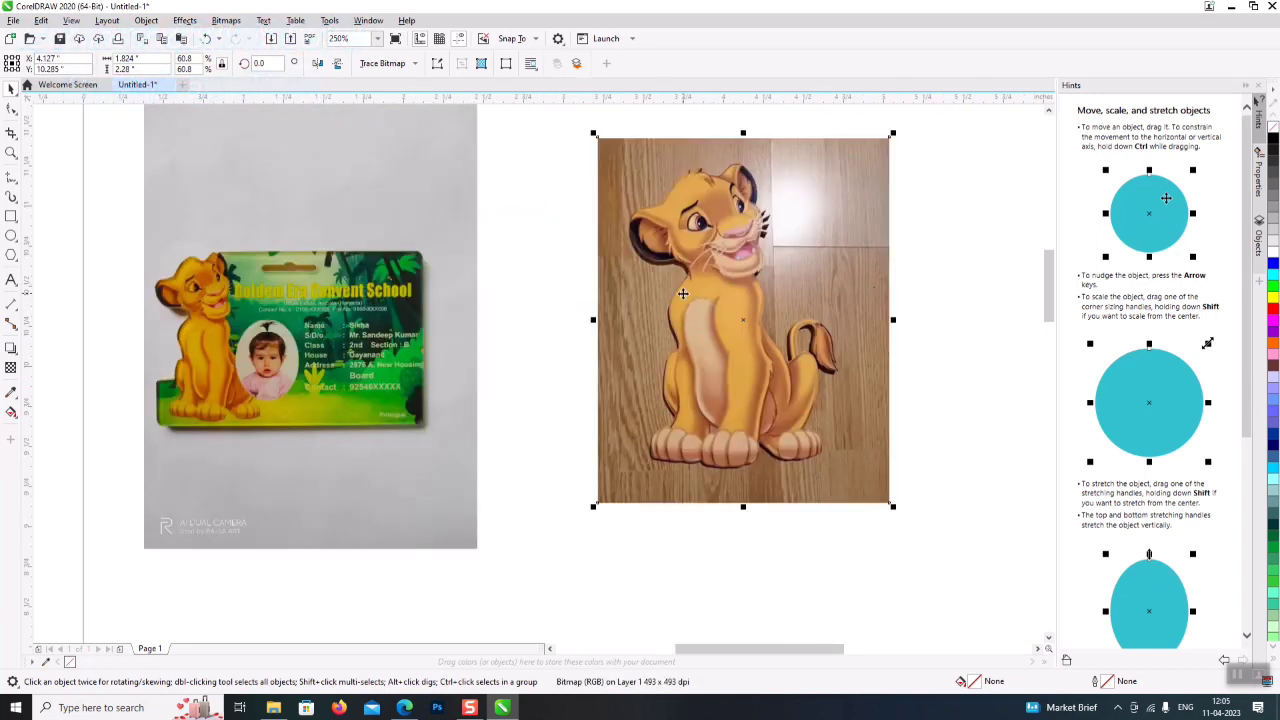
pyautogui.moveTo(728, 275); pyautogui.dragTo(708, 294)
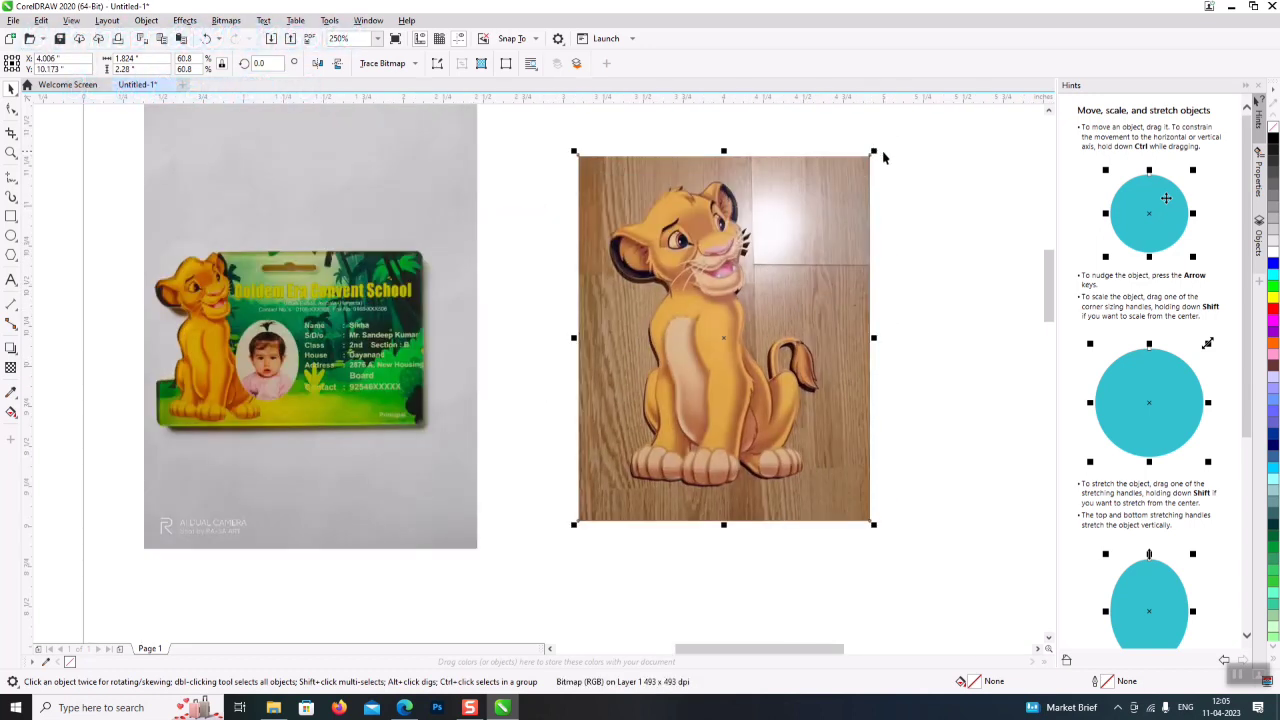
pyautogui.moveTo(876, 149); pyautogui.dragTo(766, 288)
pyautogui.moveTo(732, 407); pyautogui.dragTo(794, 329)
pyautogui.click(349, 354)
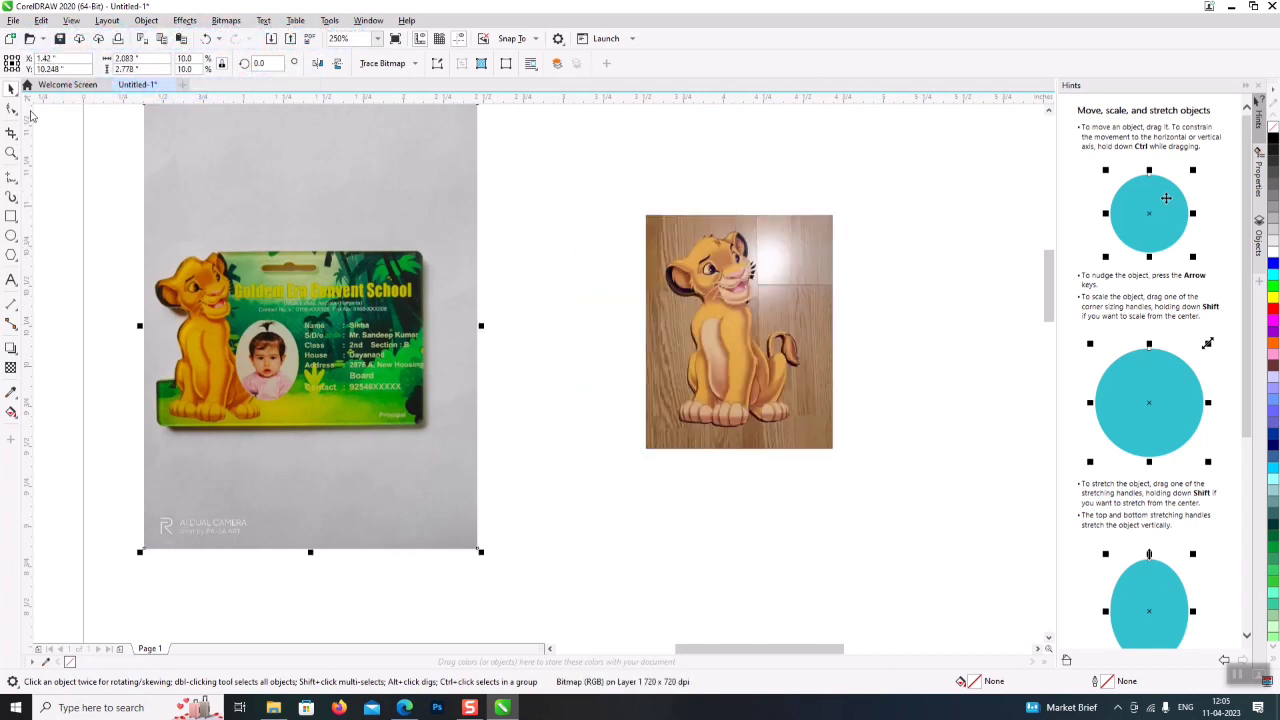
# - Browse to D:\Graphics Design 2021\Godawari Studio\2023 and open Backup_of_PVC ID Card.cdr
pyautogui.click(55, 86)
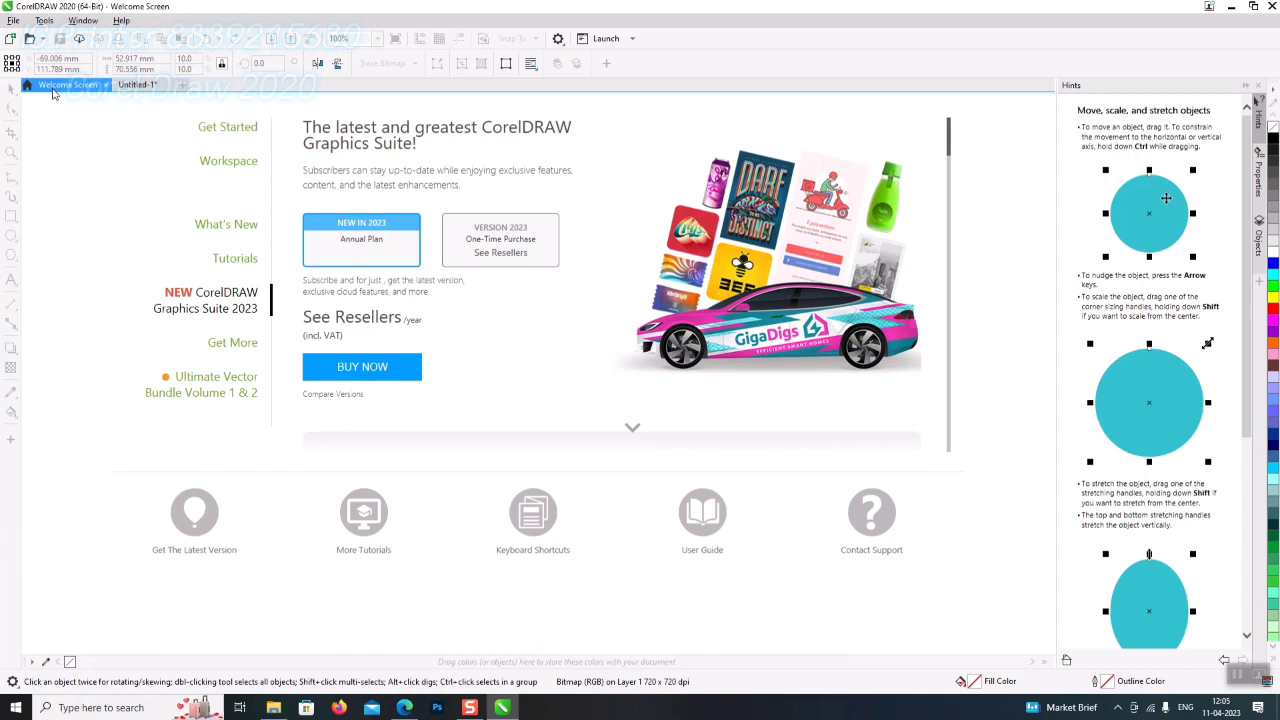
pyautogui.click(266, 130)
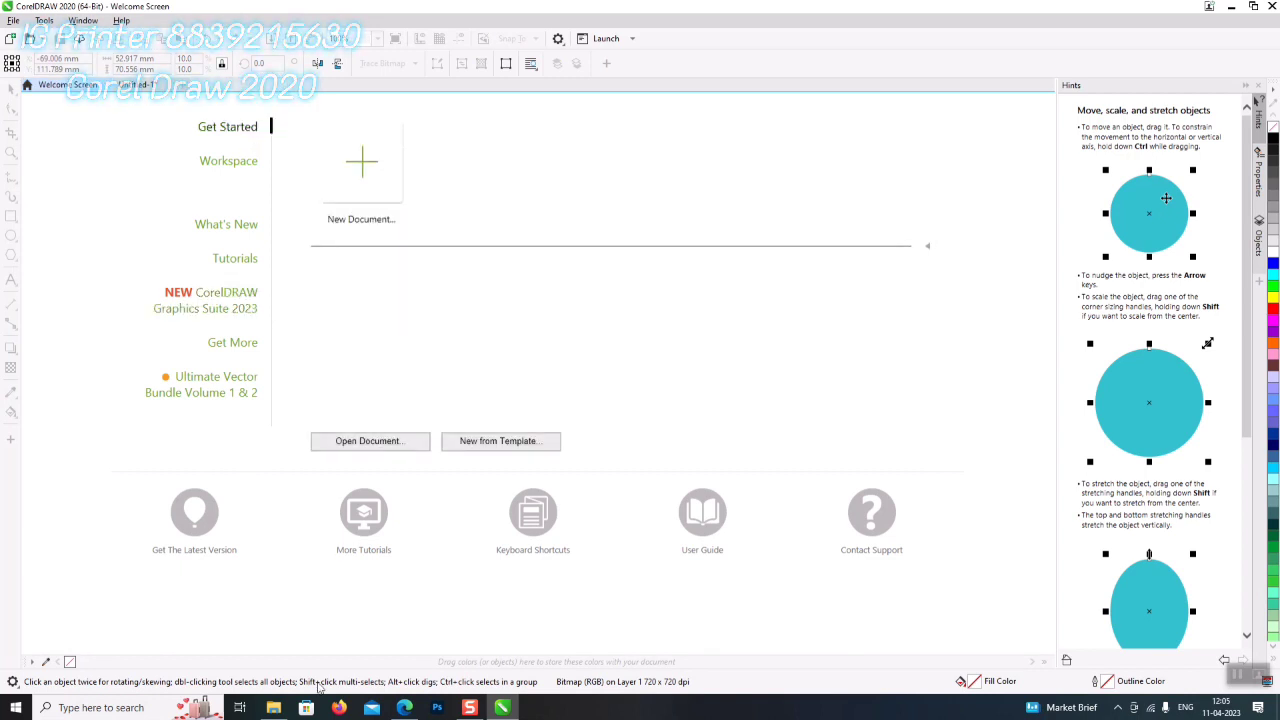
pyautogui.click(273, 707)
pyautogui.doubleClick(962, 49)
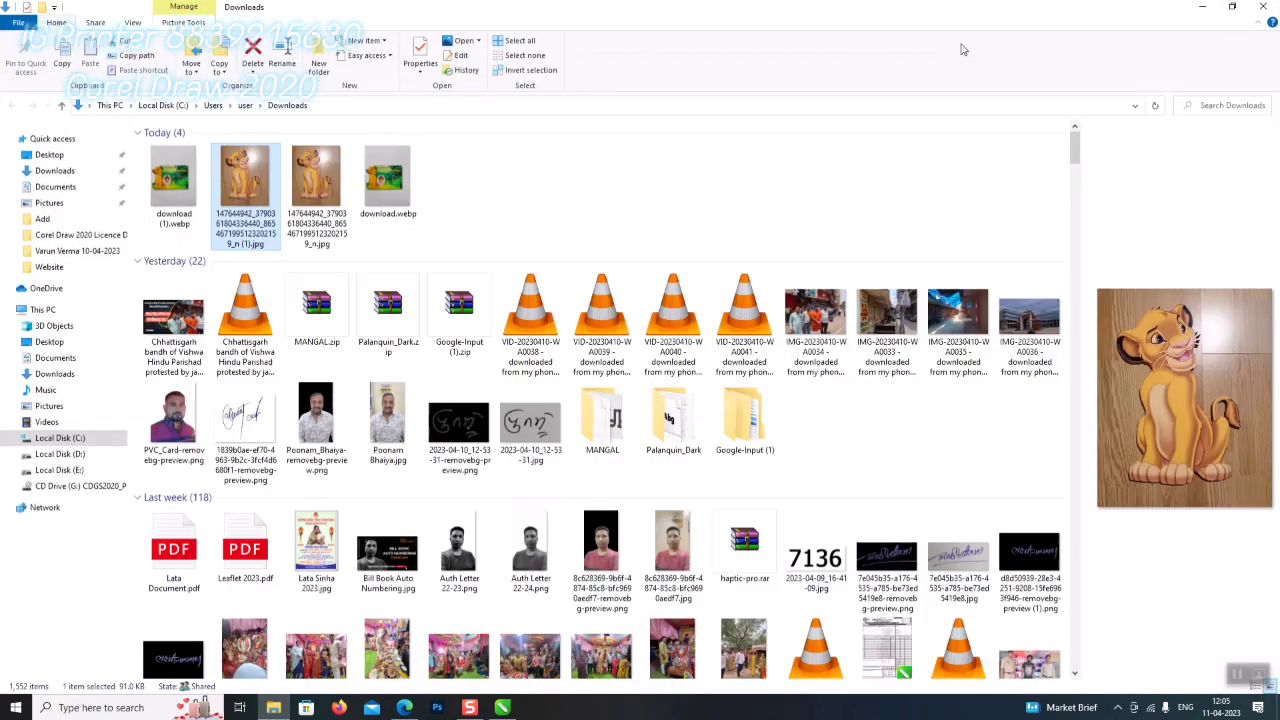
pyautogui.click(82, 456)
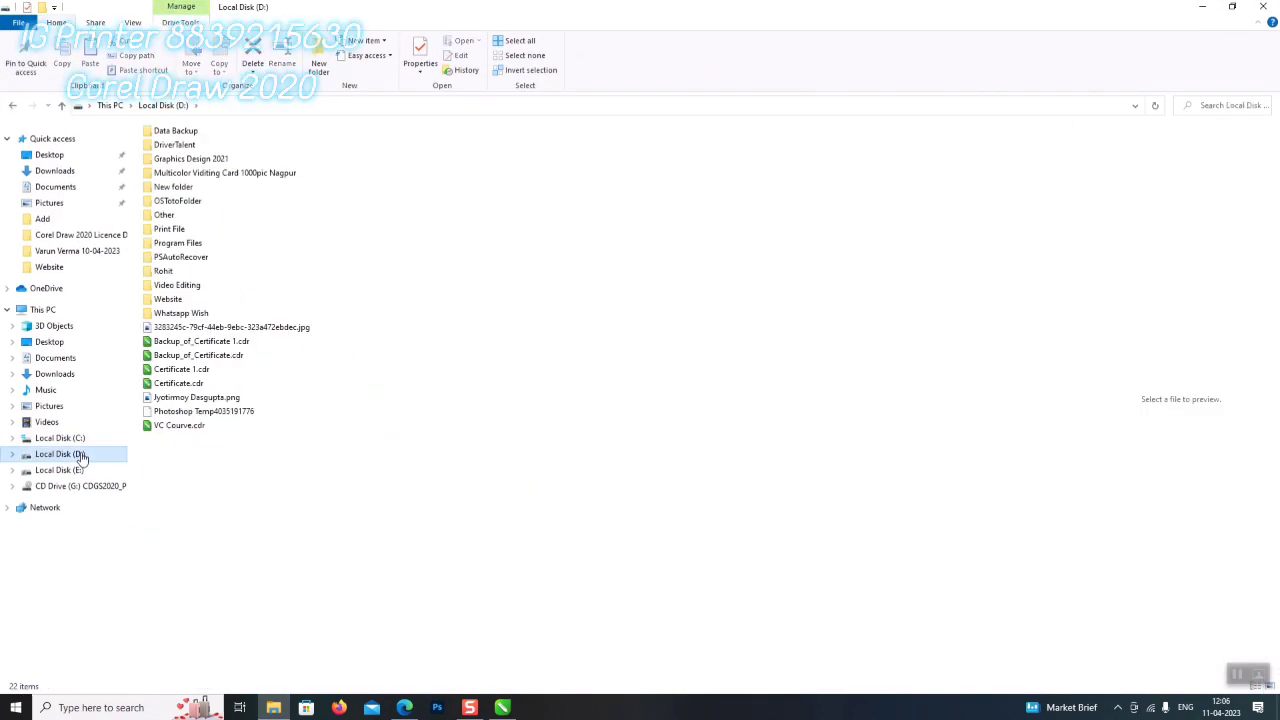
pyautogui.click(208, 168)
pyautogui.doubleClick(208, 168)
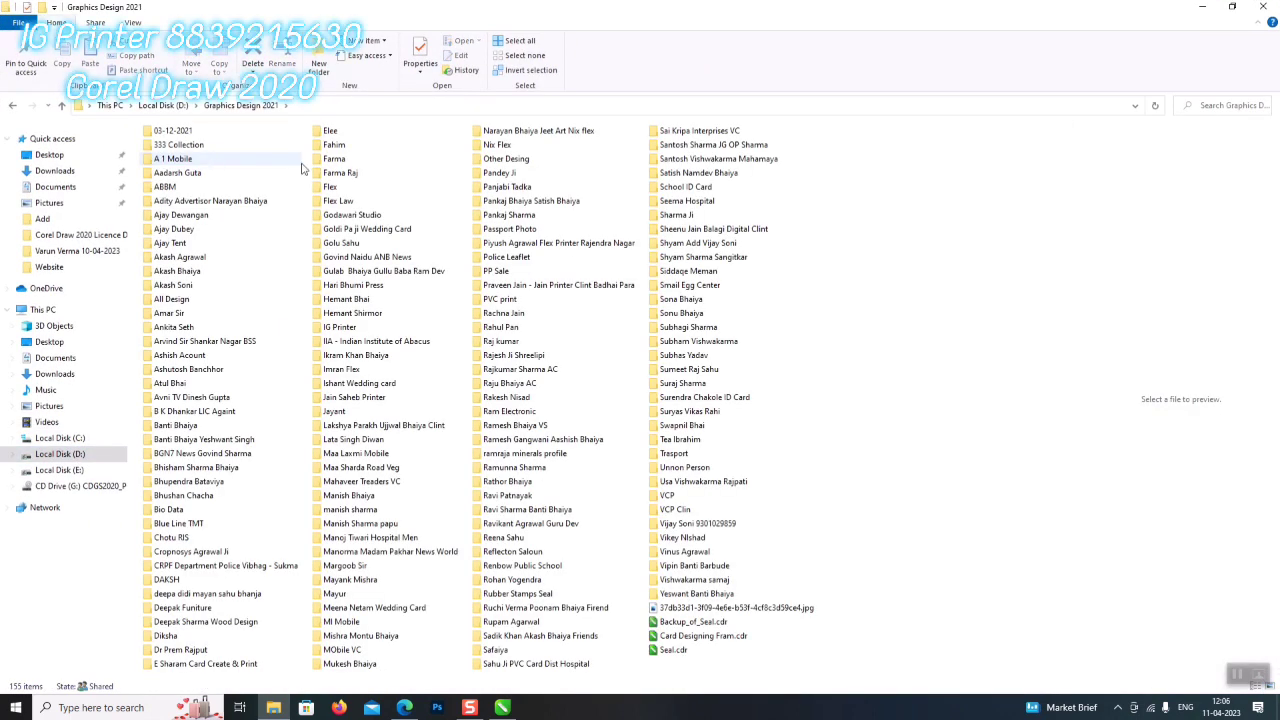
pyautogui.doubleClick(351, 216)
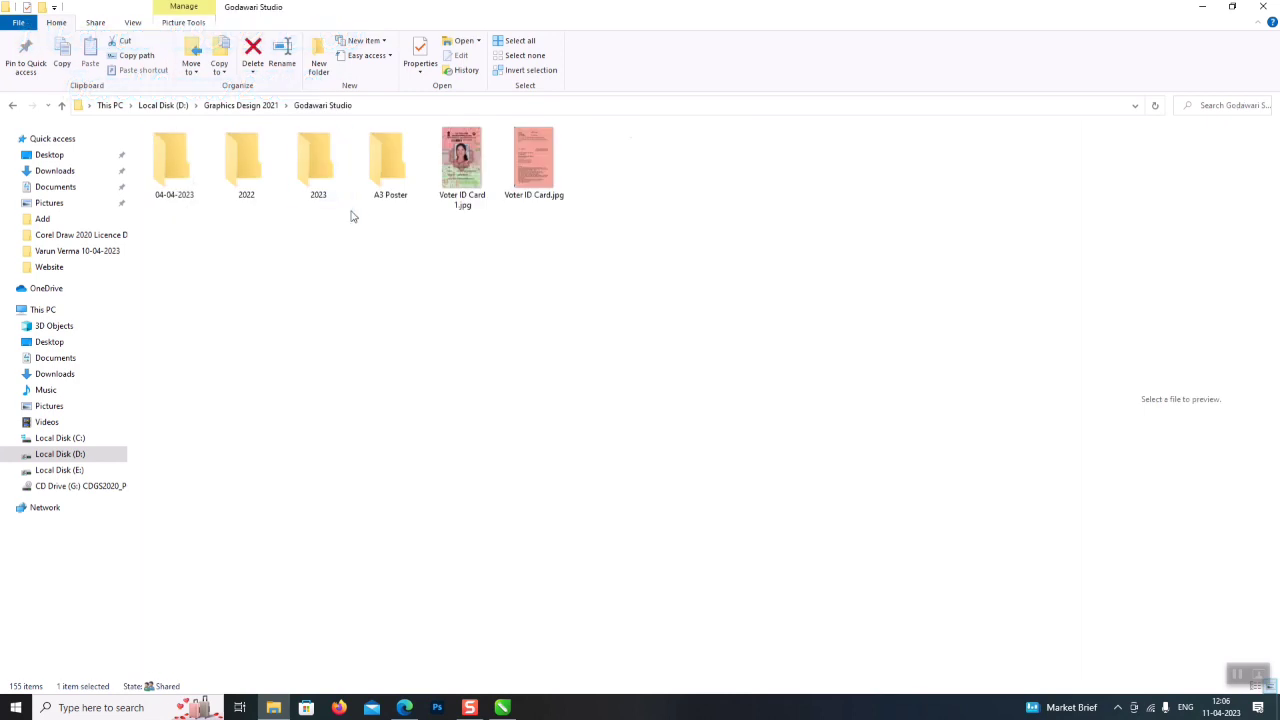
pyautogui.doubleClick(316, 170)
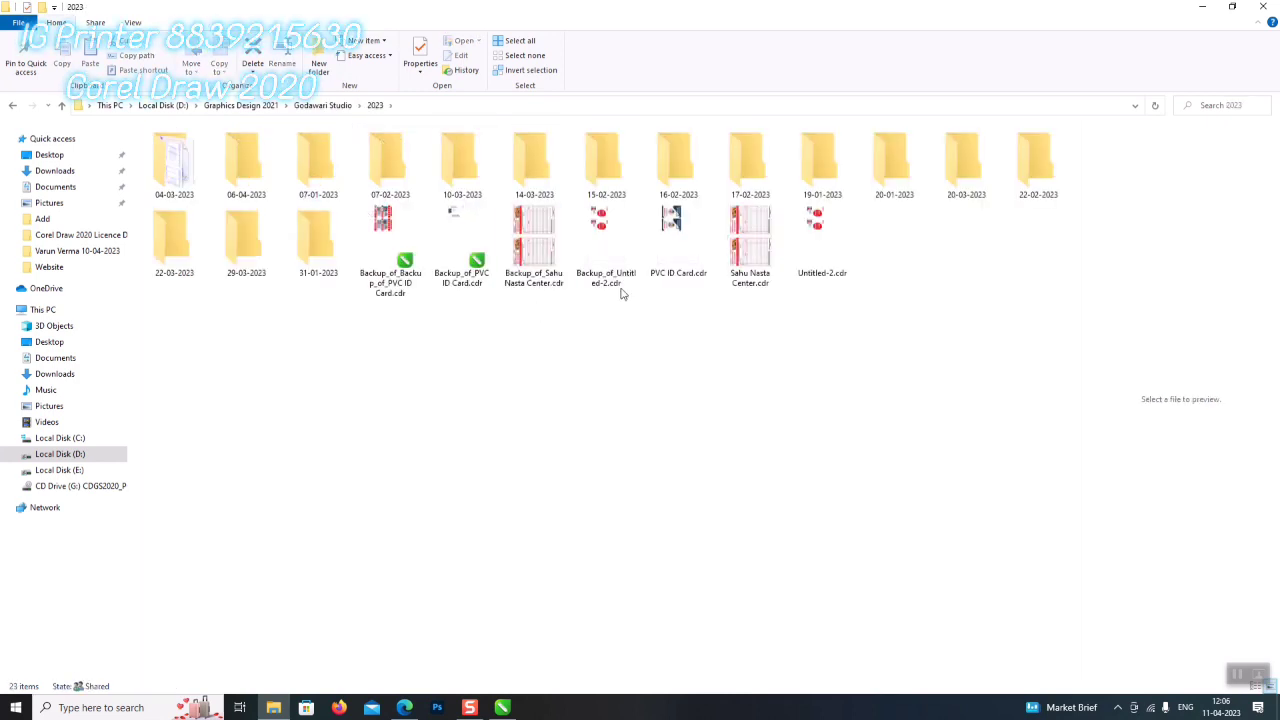
pyautogui.doubleClick(463, 237)
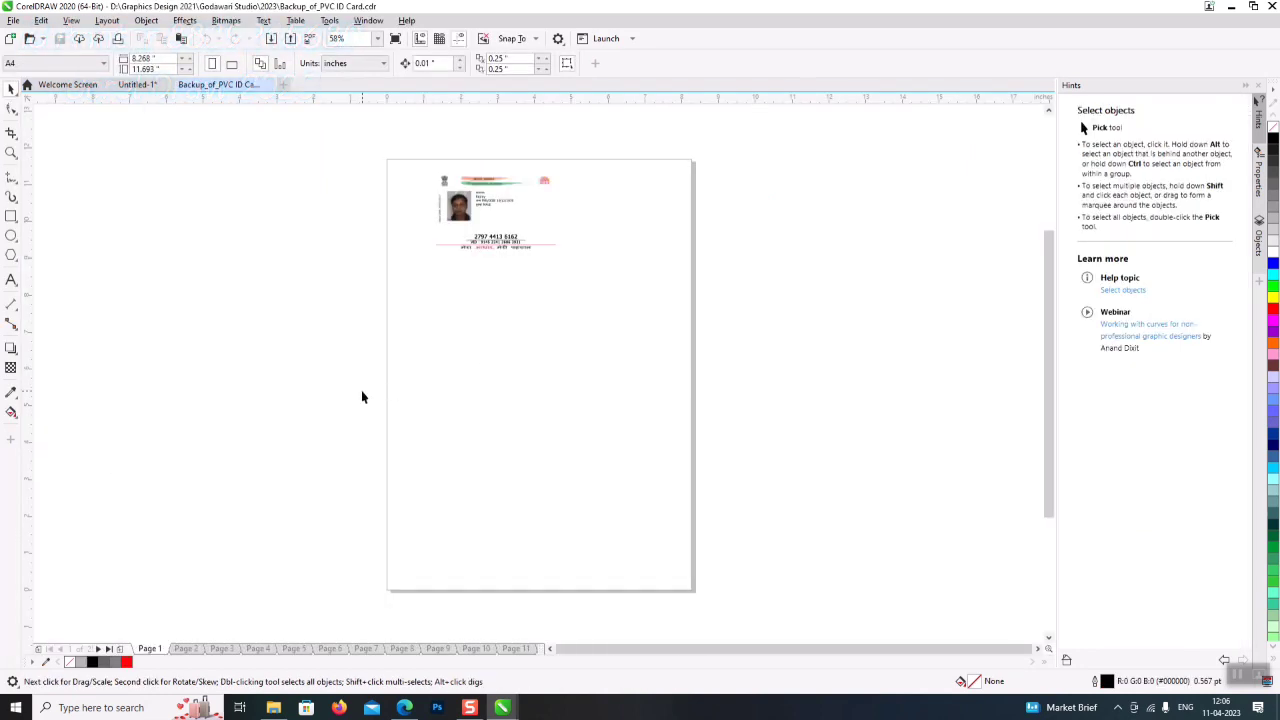
# - Copy the double-rectangle card frame into Untitled-1 and place it below the reference photo
pyautogui.moveTo(597, 265); pyautogui.dragTo(597, 266)
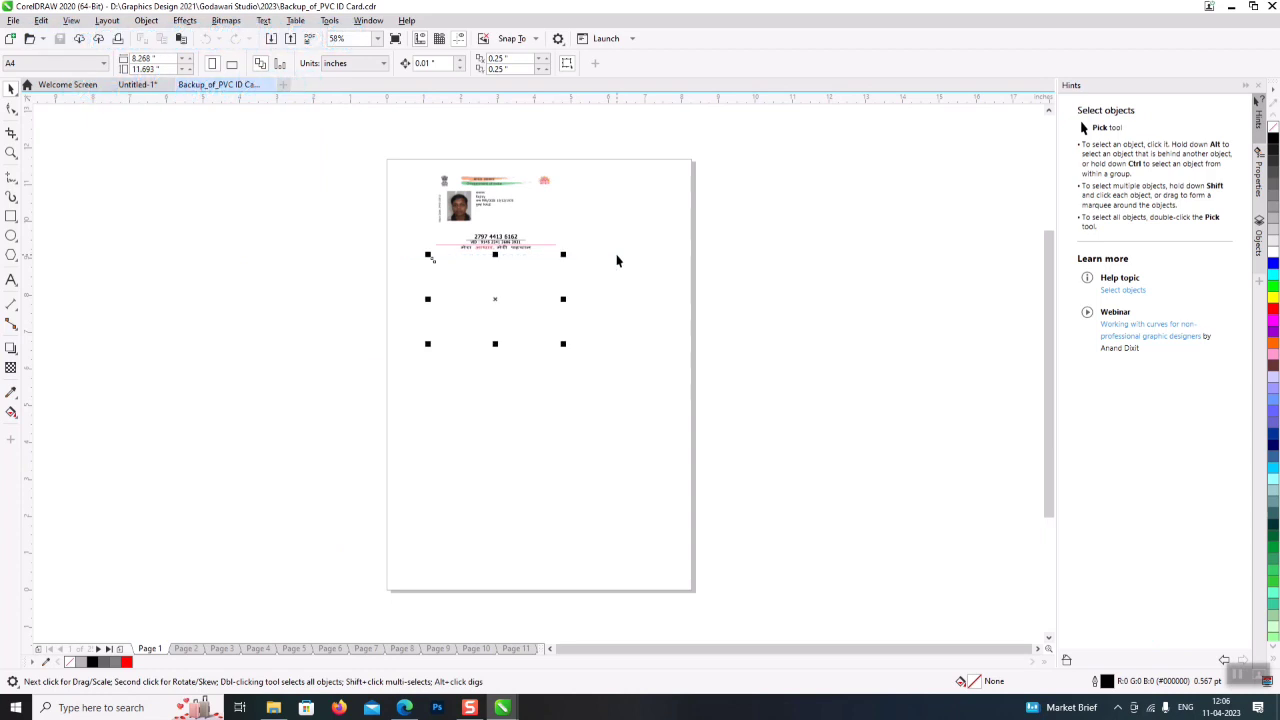
pyautogui.rightClick(1274, 191)
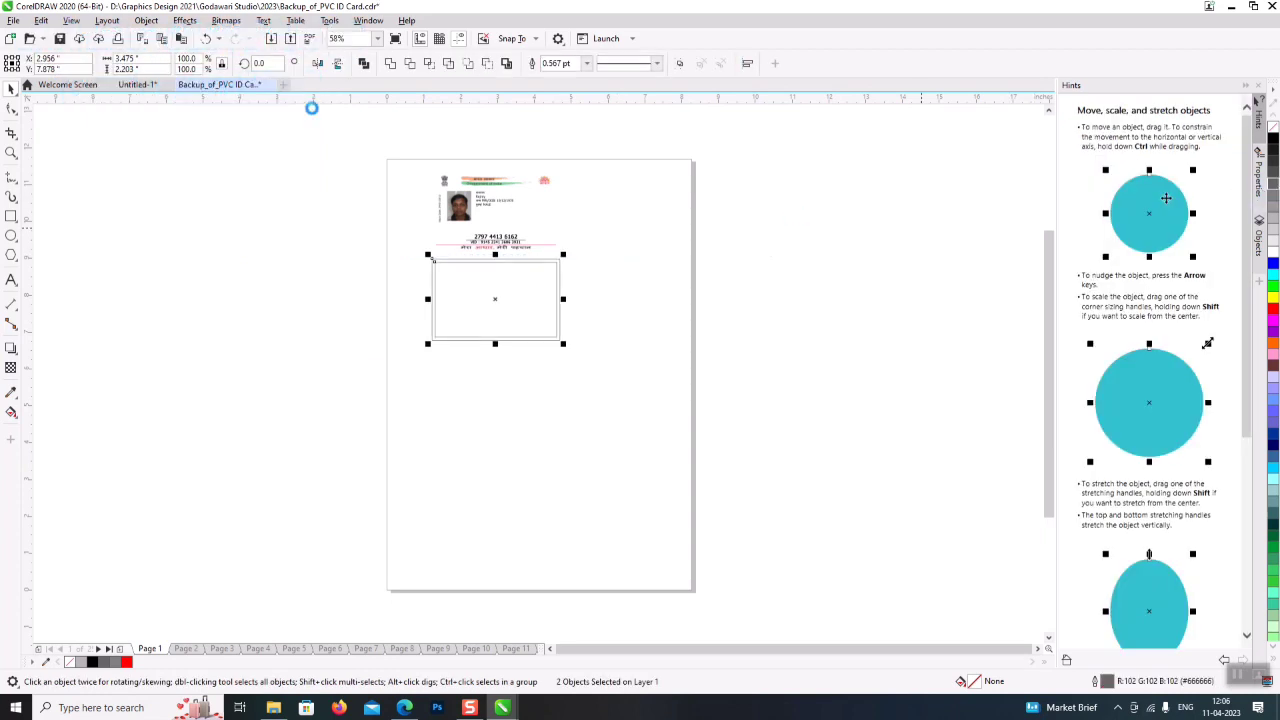
pyautogui.click(138, 84)
pyautogui.hotkey('ctrl', 'v')
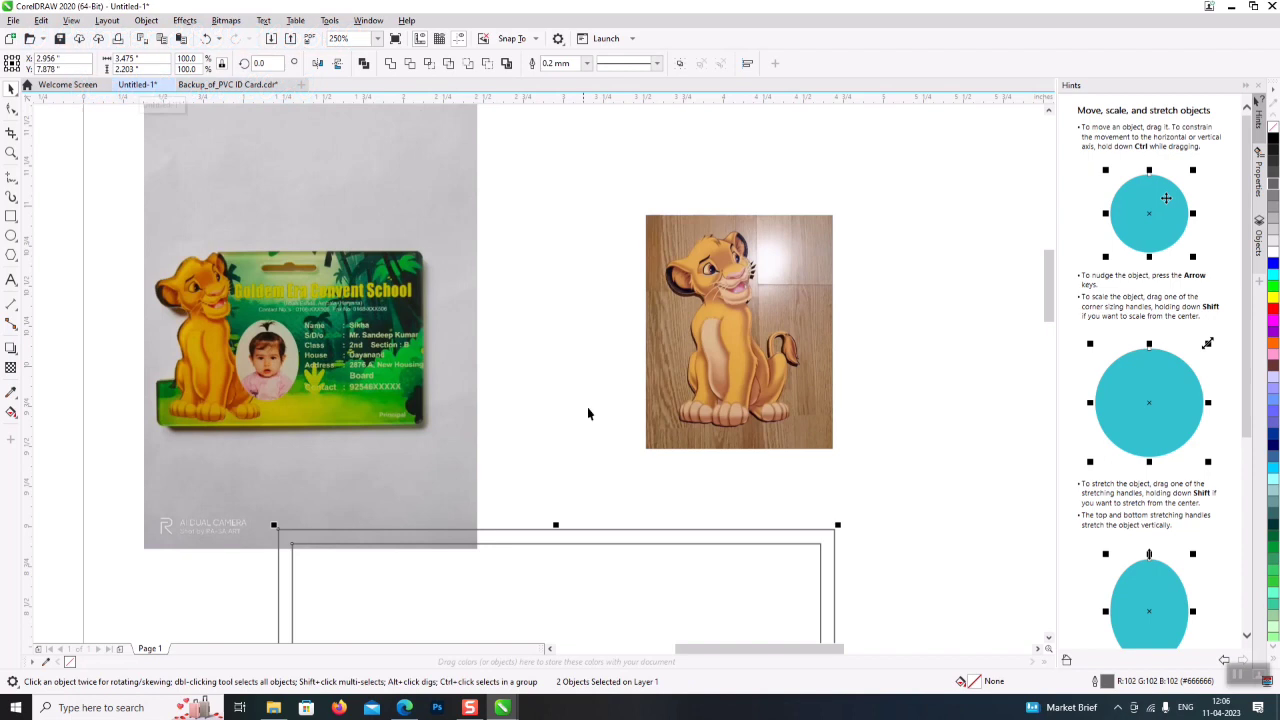
pyautogui.scroll(-3, 610, 468)
pyautogui.moveTo(609, 536); pyautogui.dragTo(592, 547)
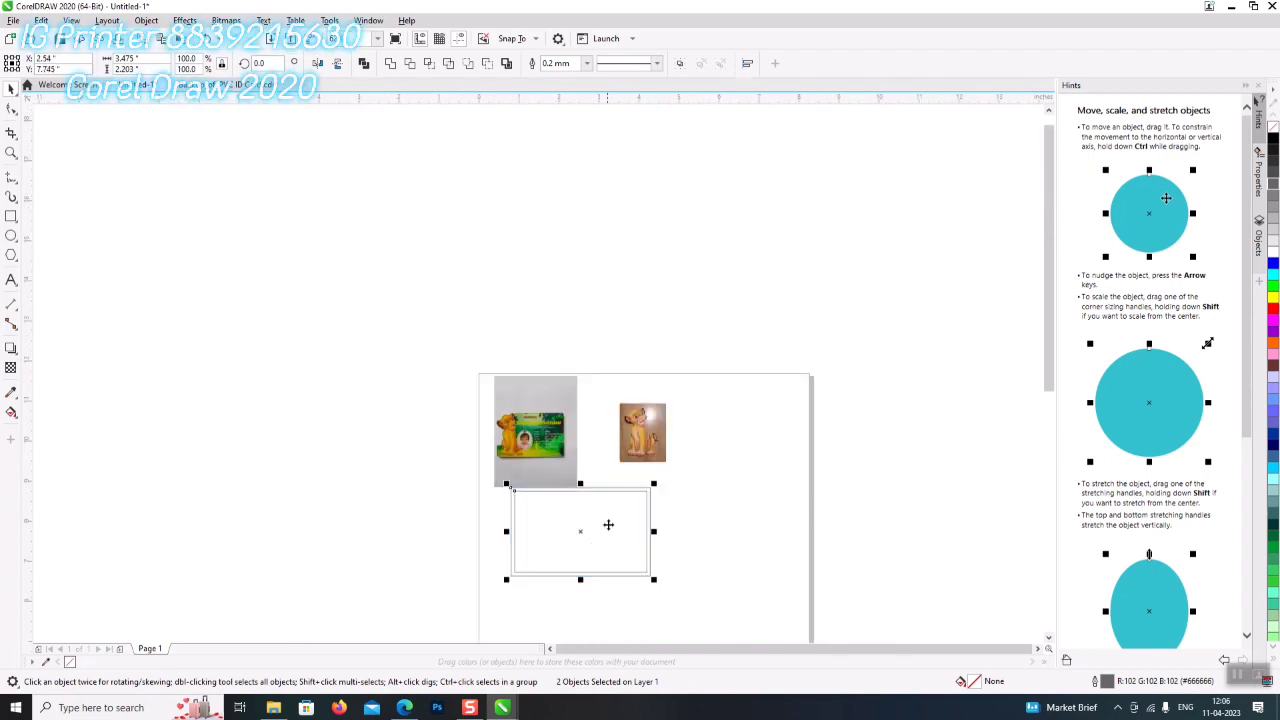
# - Close the PVC ID card file without saving and rearrange the lion and ID card photos
pyautogui.scroll(3, 690, 582)
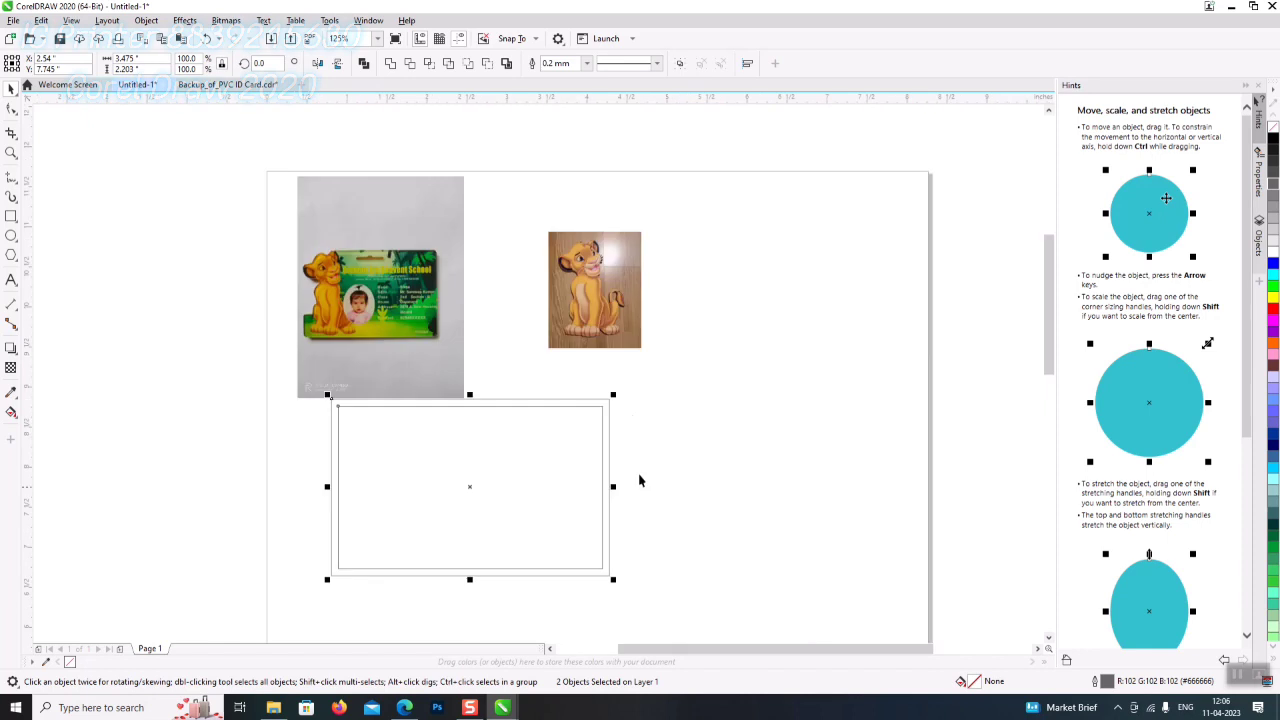
pyautogui.moveTo(595, 295); pyautogui.dragTo(766, 431)
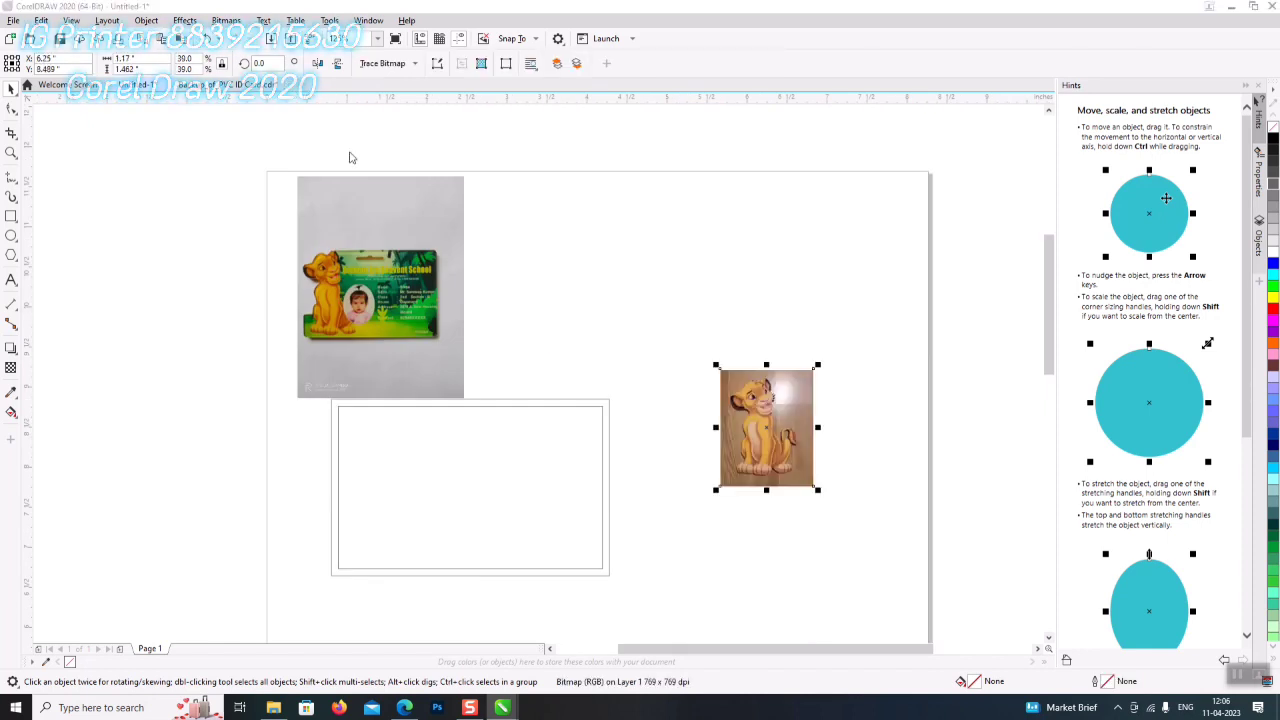
pyautogui.click(640, 384)
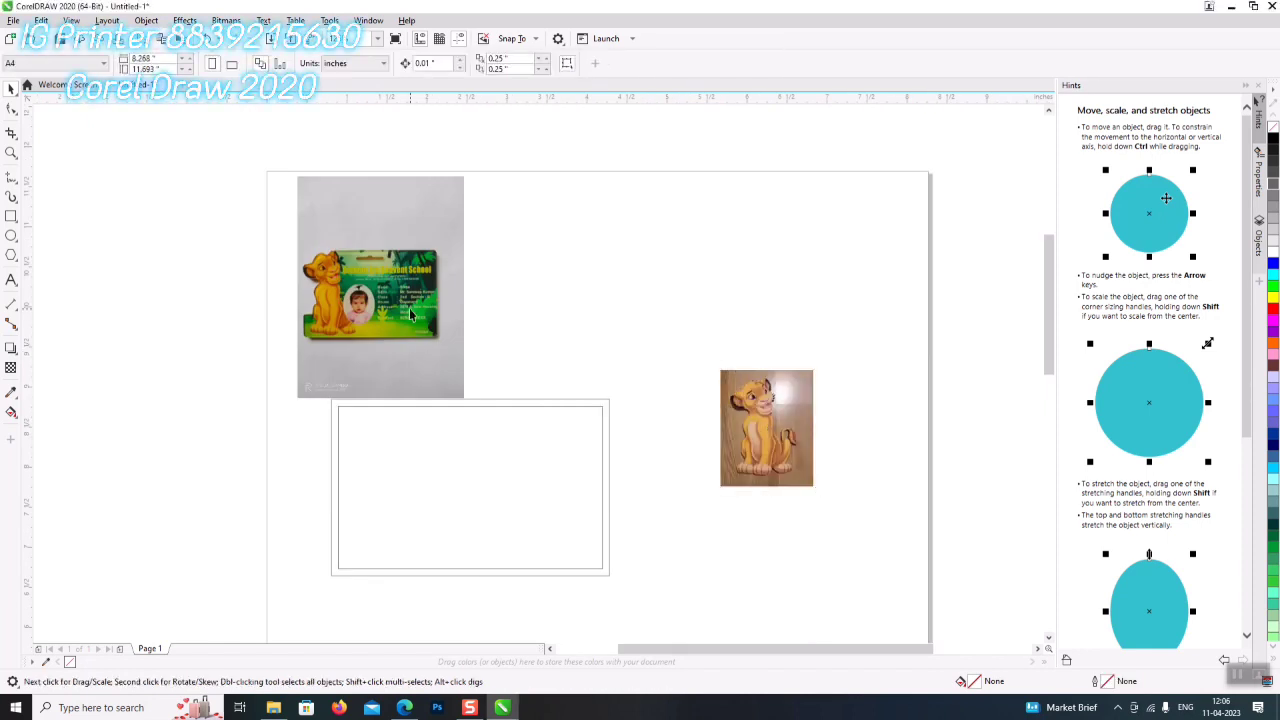
pyautogui.moveTo(409, 314); pyautogui.dragTo(439, 320)
pyautogui.moveTo(800, 460); pyautogui.dragTo(714, 516)
# - Zoom in on the frame and move the ID card photo above it
pyautogui.click(11, 153)
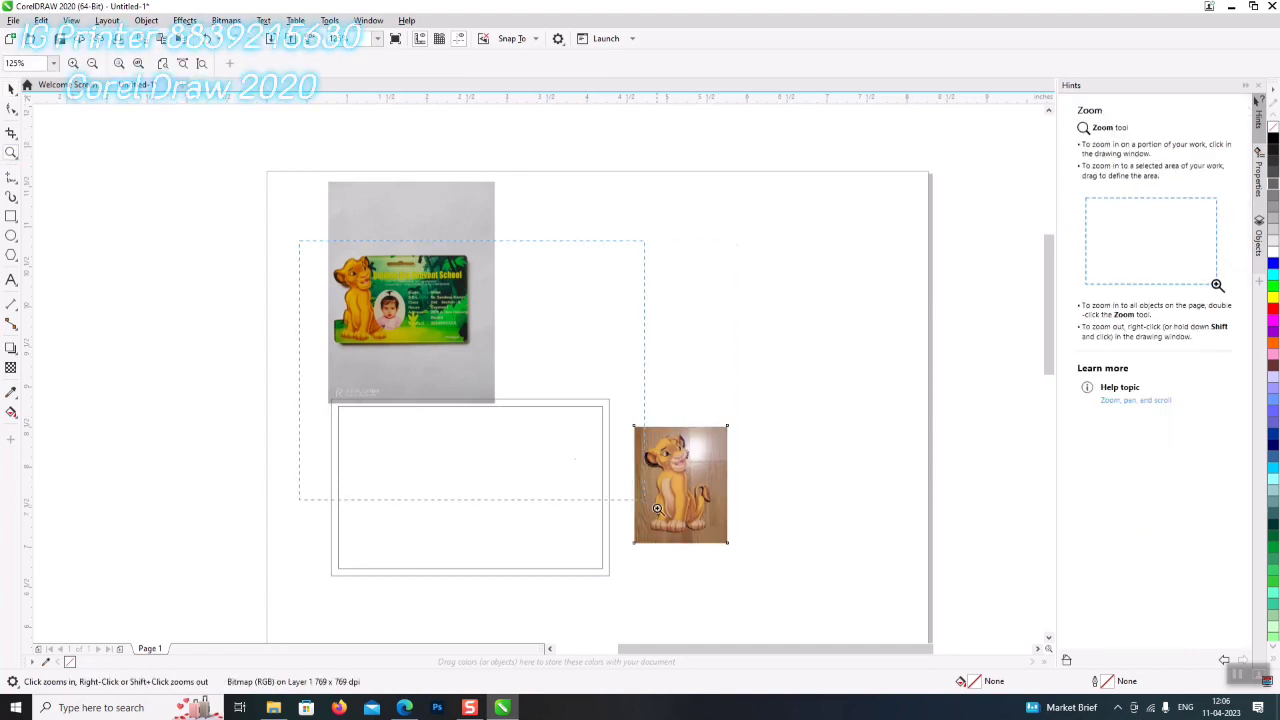
pyautogui.moveTo(790, 605); pyautogui.dragTo(790, 606)
pyautogui.click(11, 88)
pyautogui.moveTo(365, 234); pyautogui.dragTo(464, 281)
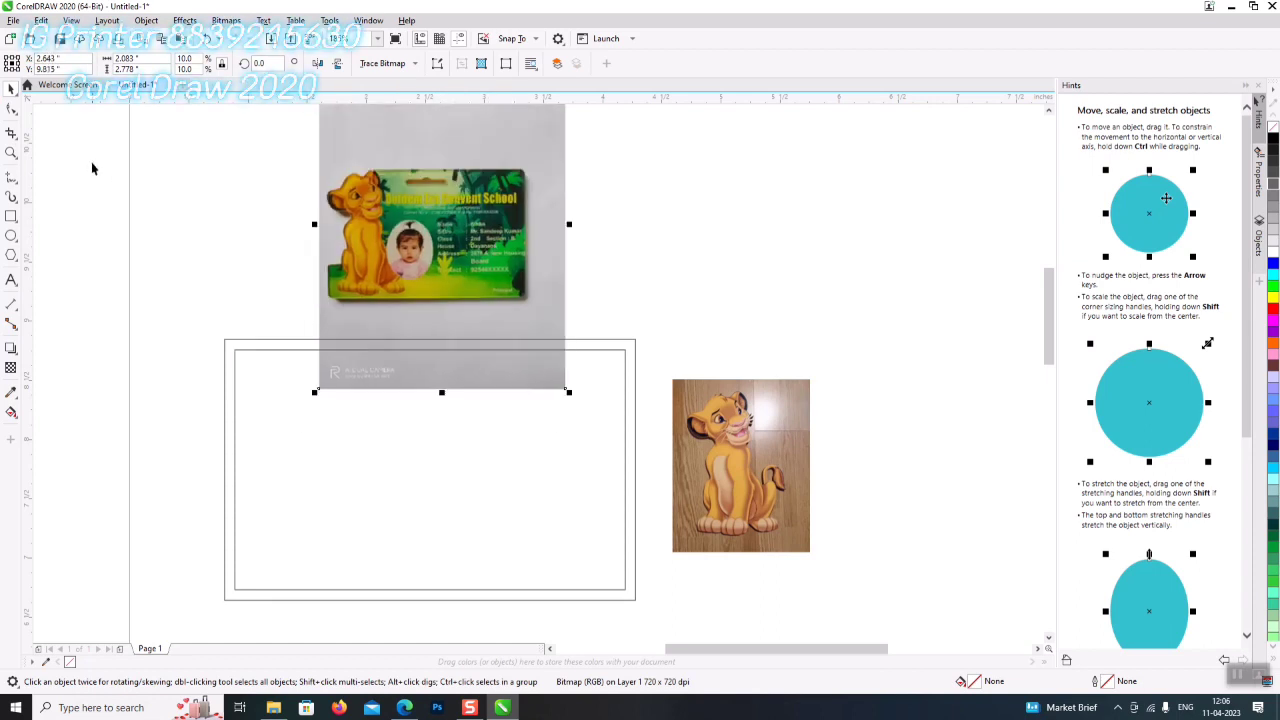
# - Crop the ID card photo down to just the card area
pyautogui.click(12, 134)
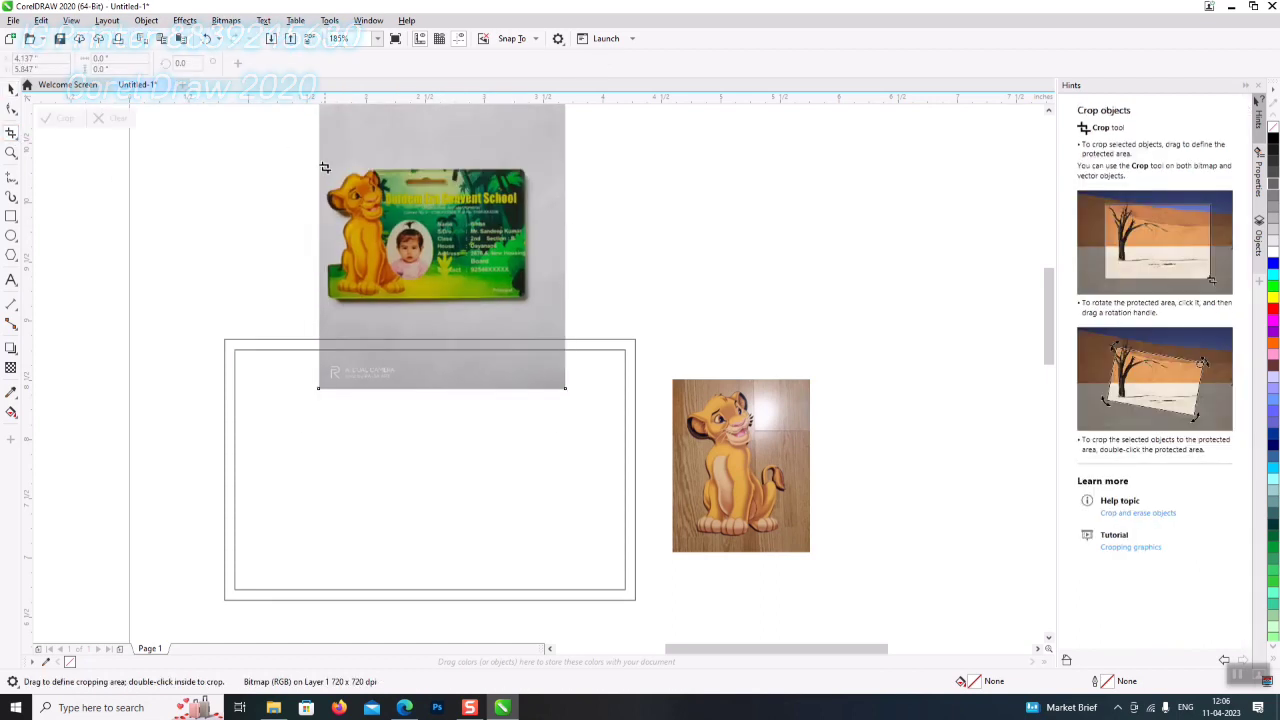
pyautogui.moveTo(319, 168); pyautogui.dragTo(528, 300)
pyautogui.doubleClick(480, 264)
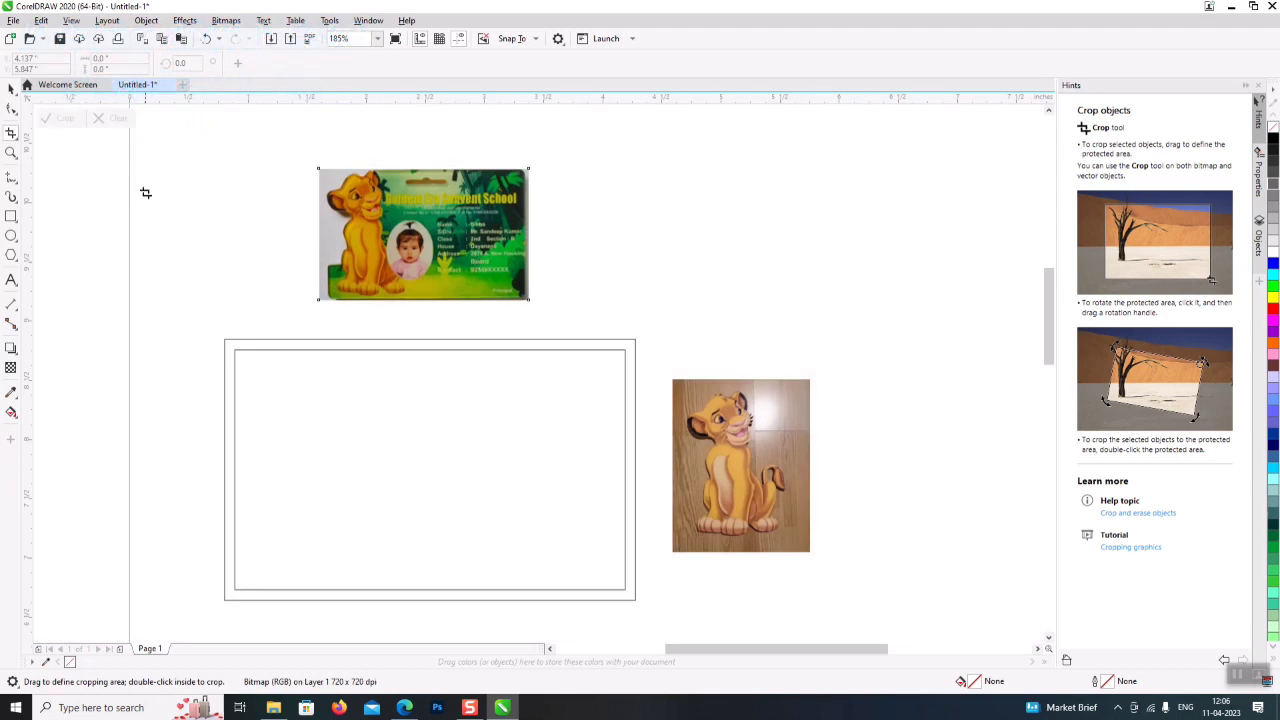
pyautogui.click(12, 88)
# - Move the lion photo left, move the ID card photo up, and place the frame copy right
pyautogui.scroll(-1, 757, 470)
pyautogui.moveTo(757, 470); pyautogui.dragTo(147, 415)
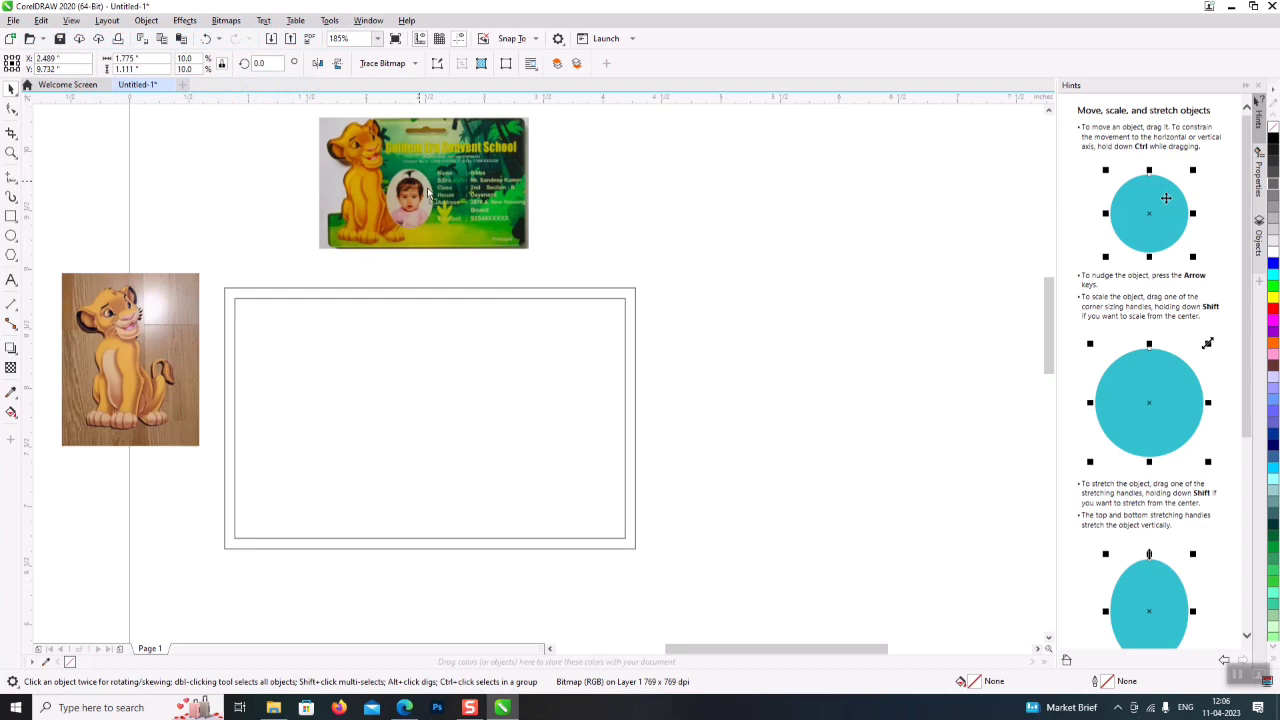
pyautogui.moveTo(411, 179); pyautogui.dragTo(753, 437)
pyautogui.moveTo(876, 382); pyautogui.dragTo(937, 329)
pyautogui.moveTo(876, 463); pyautogui.dragTo(871, 145)
pyautogui.moveTo(686, 282); pyautogui.dragTo(216, 572)
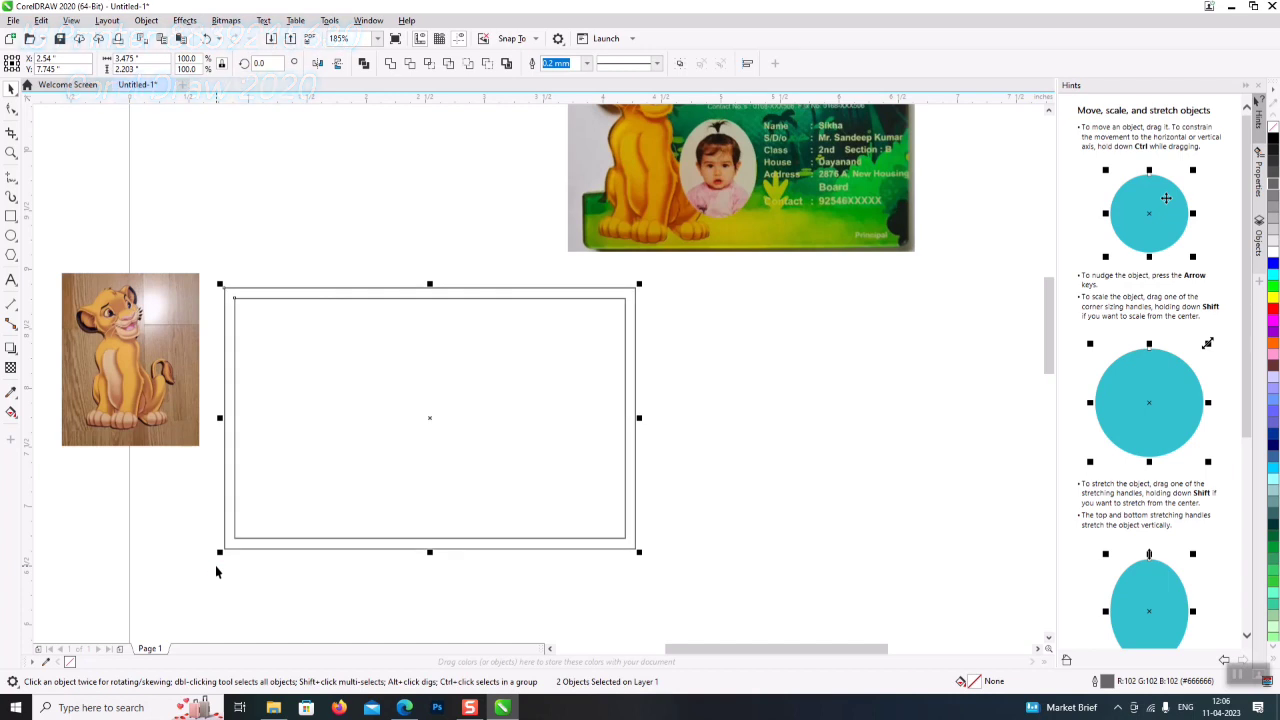
pyautogui.moveTo(248, 489); pyautogui.dragTo(812, 478)
# - Stretch and nudge the card image to fill the frame rectangle
pyautogui.moveTo(770, 200); pyautogui.dragTo(561, 427)
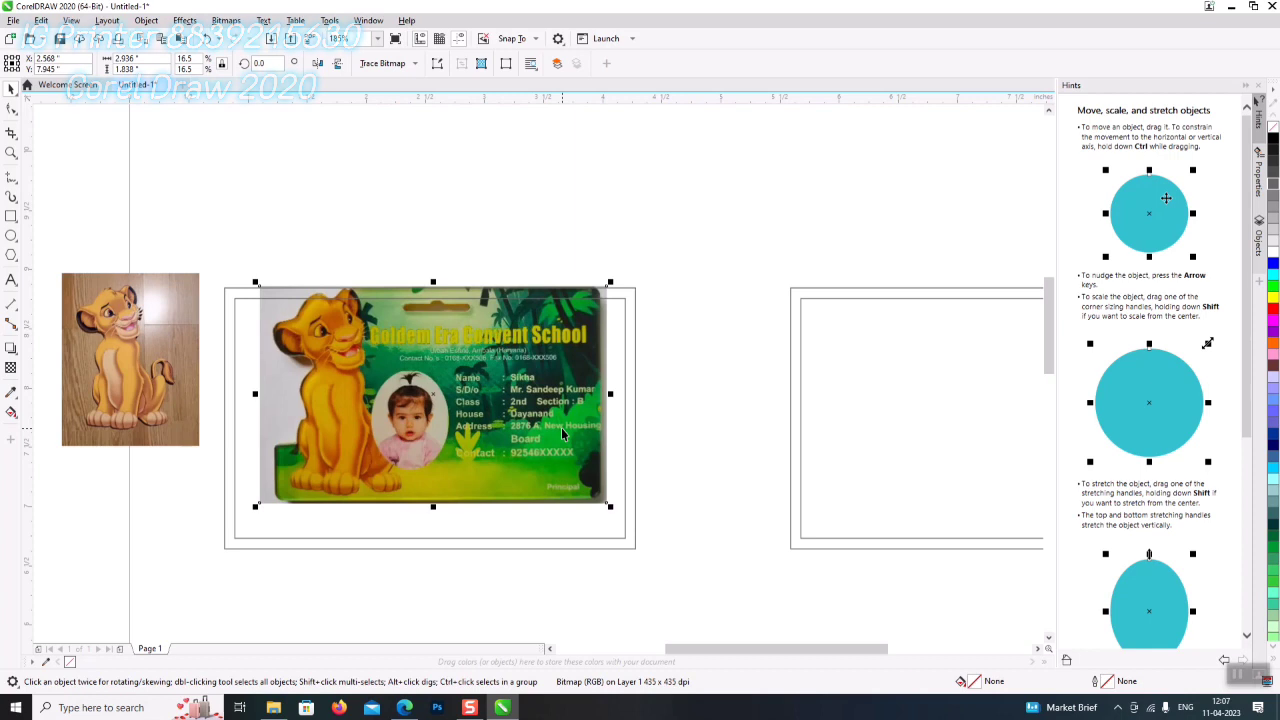
pyautogui.press('Down')
pyautogui.press('Right')
pyautogui.press('Right')
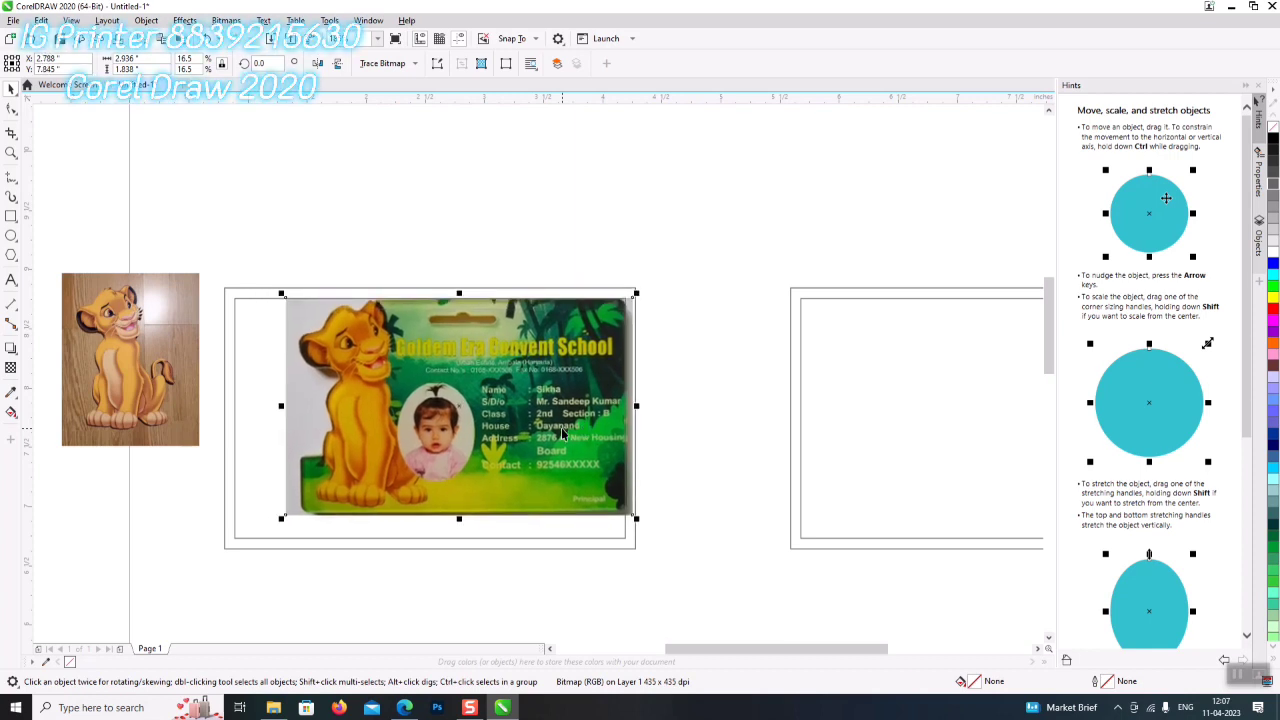
pyautogui.moveTo(281, 518); pyautogui.dragTo(221, 548)
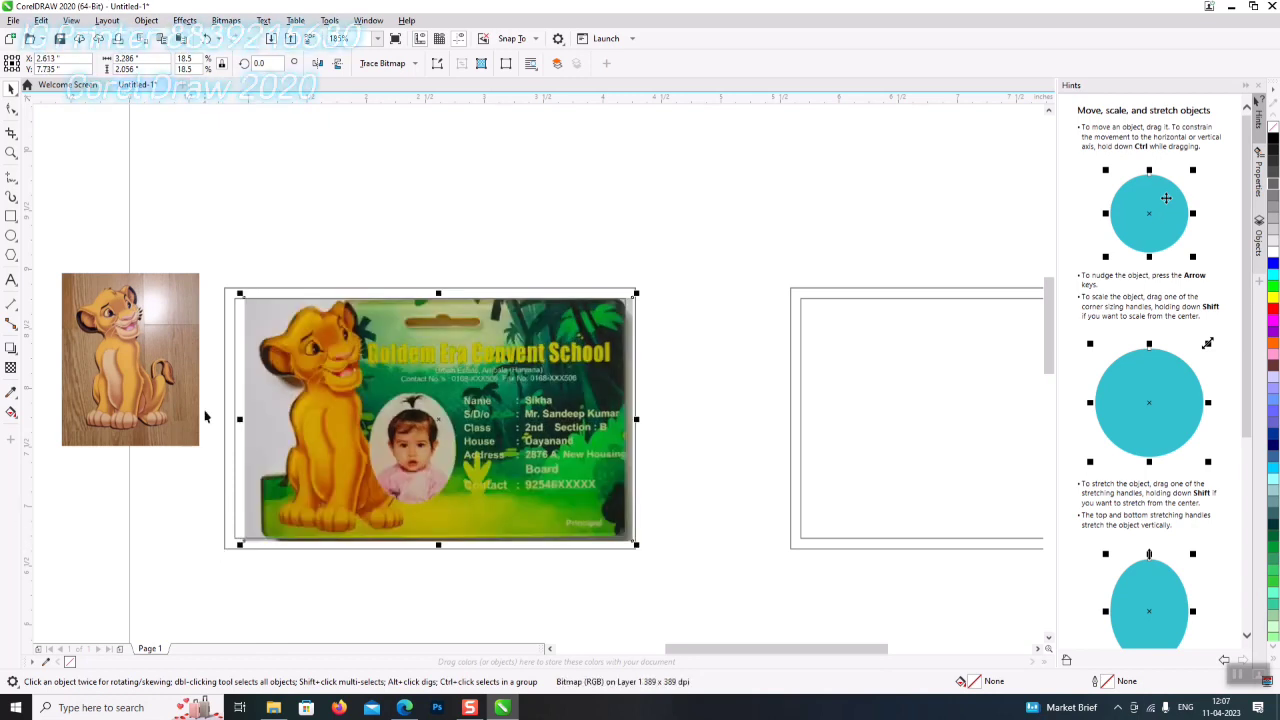
pyautogui.moveTo(238, 420); pyautogui.dragTo(209, 420)
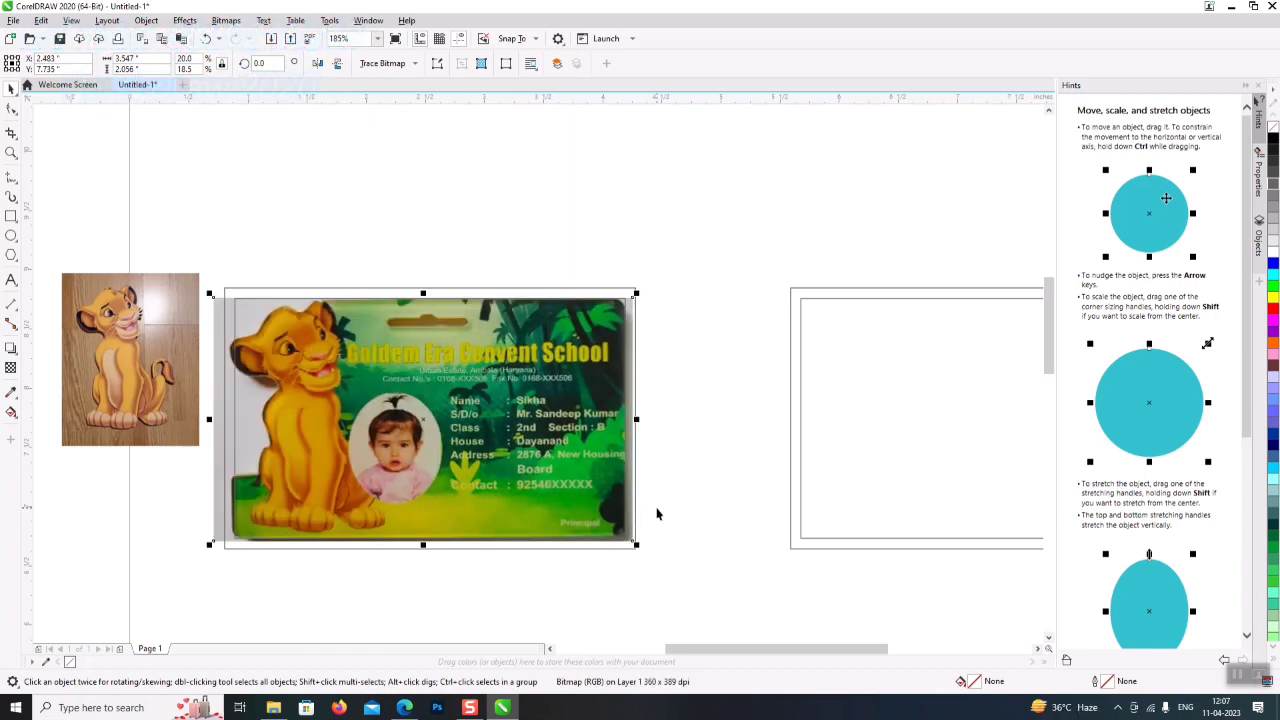
pyautogui.press('Right')
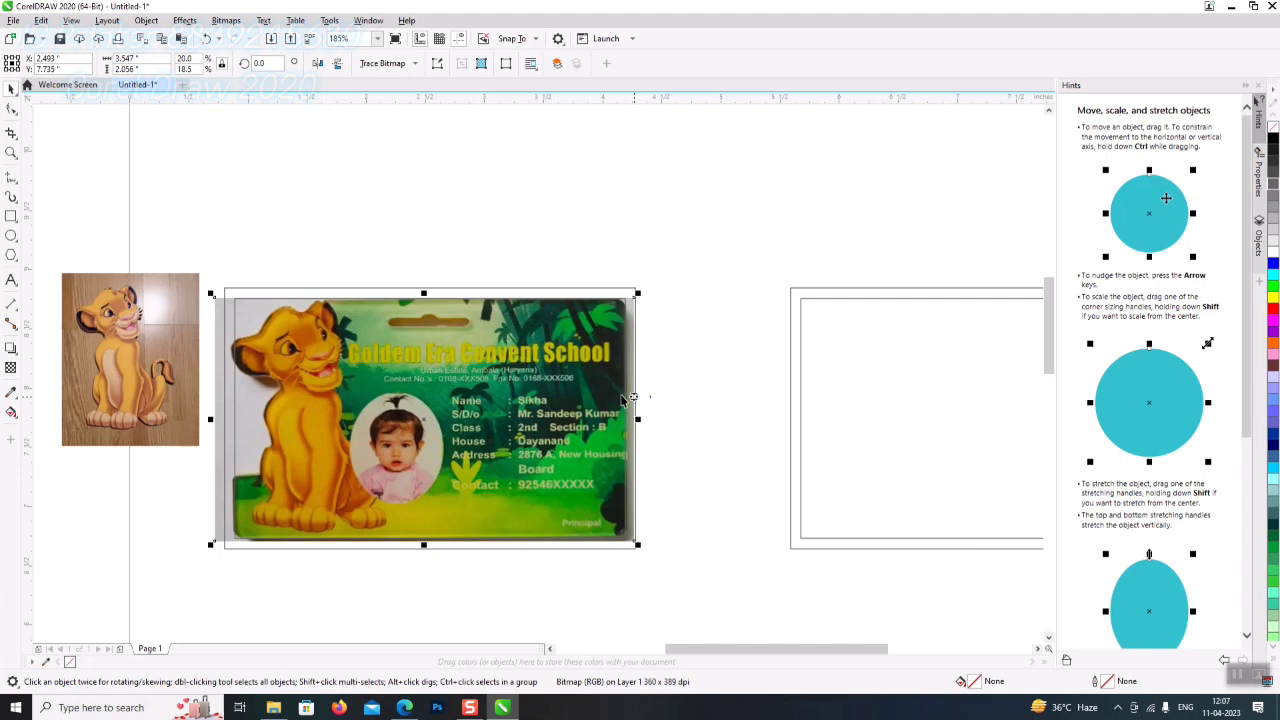
pyautogui.click(247, 586)
pyautogui.click(427, 388)
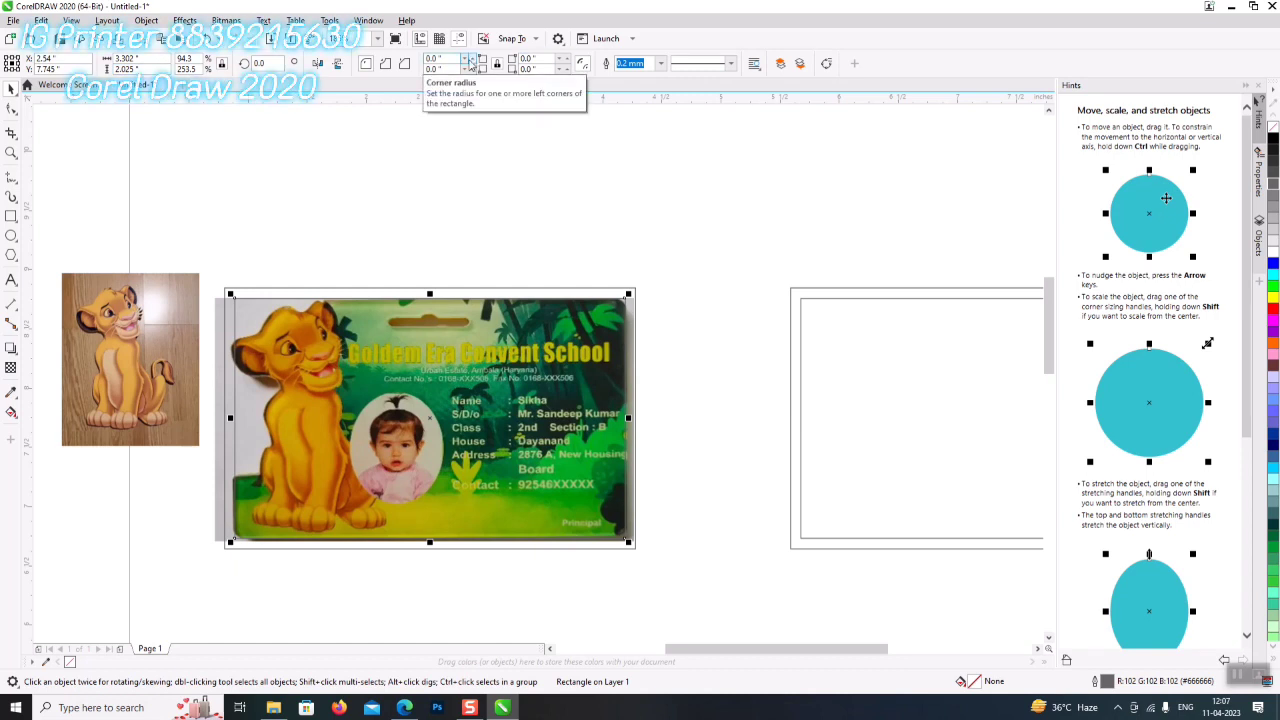
# - Zoom in on the ID card and move the lion reference photo up and right
pyautogui.click(10, 153)
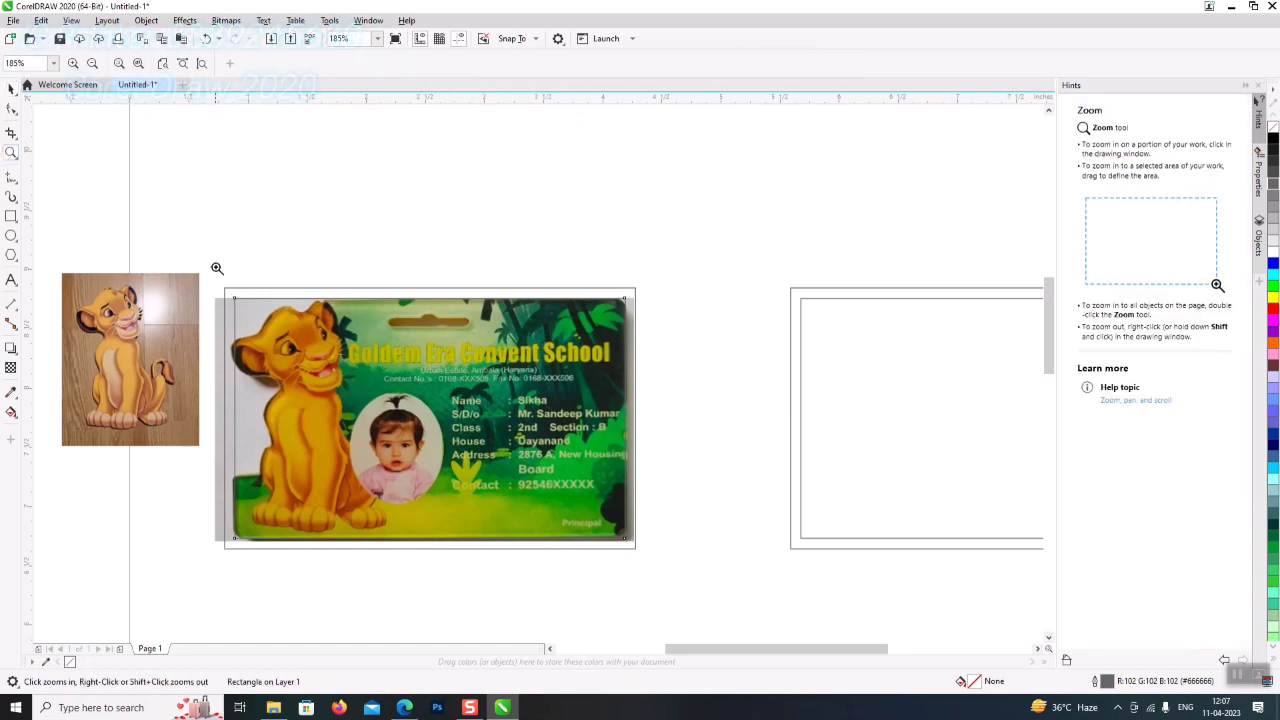
pyautogui.click(573, 308)
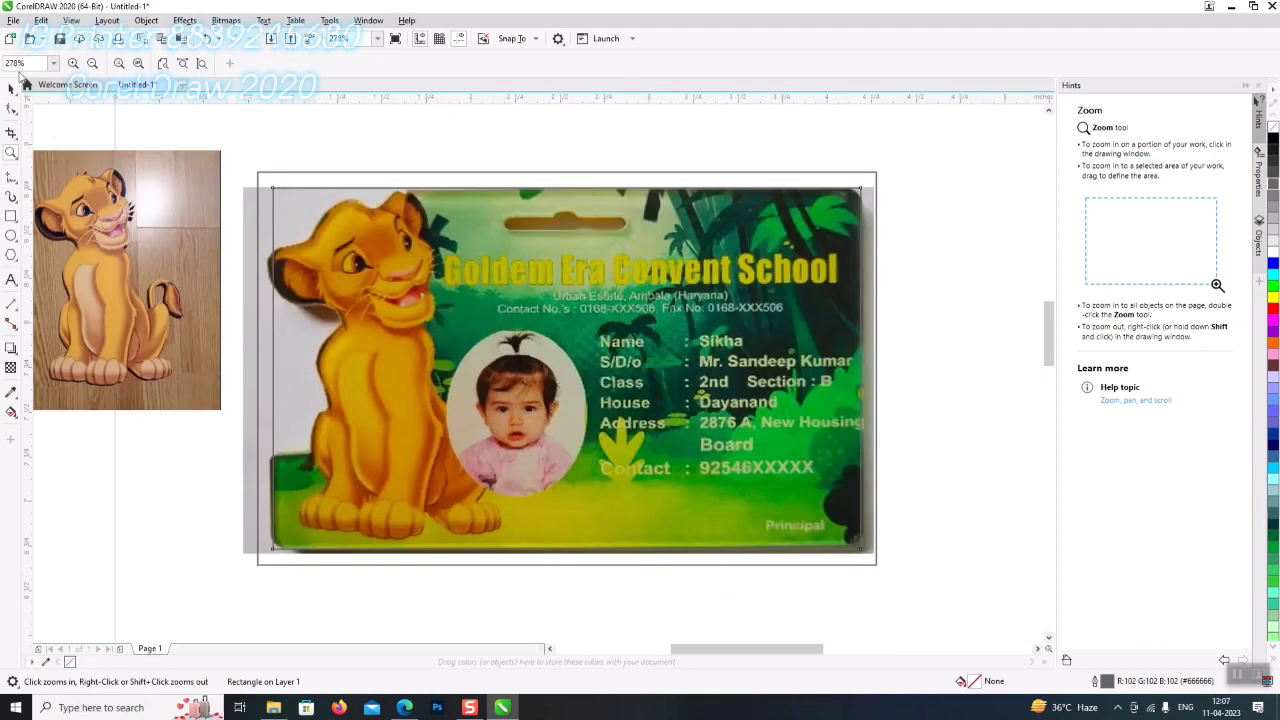
pyautogui.click(12, 88)
pyautogui.moveTo(126, 313); pyautogui.dragTo(150, 301)
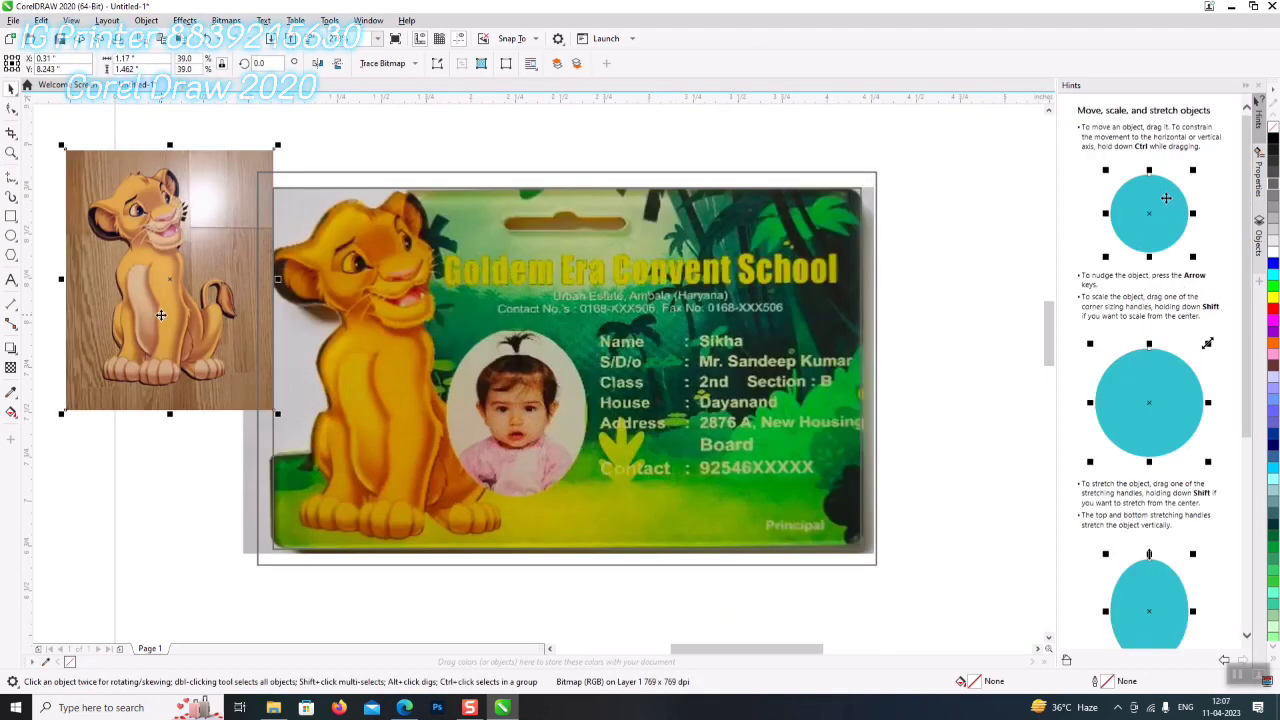
# - Open the remove.bg website in a new Edge tab
pyautogui.click(404, 707)
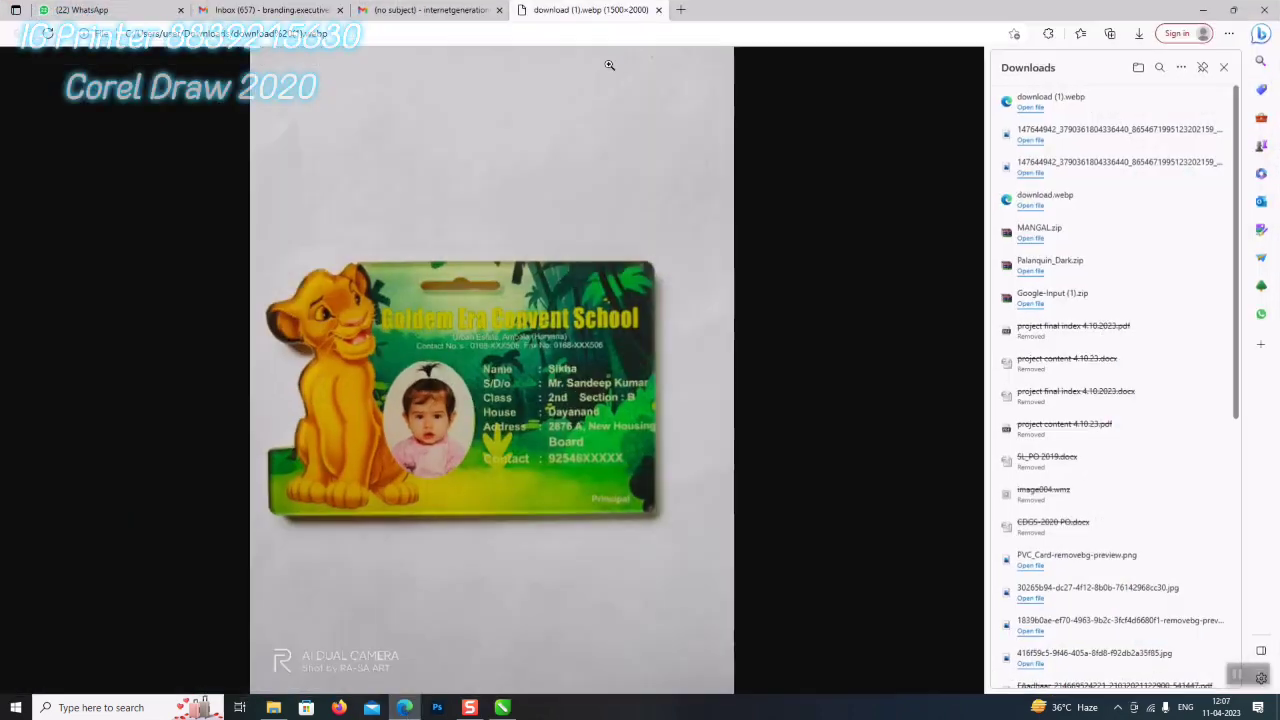
pyautogui.click(685, 12)
pyautogui.write('r')
pyautogui.press('Return')
# - Upload the lion photo from Downloads, download the background-free cut-out, and show it in its folder
pyautogui.click(552, 437)
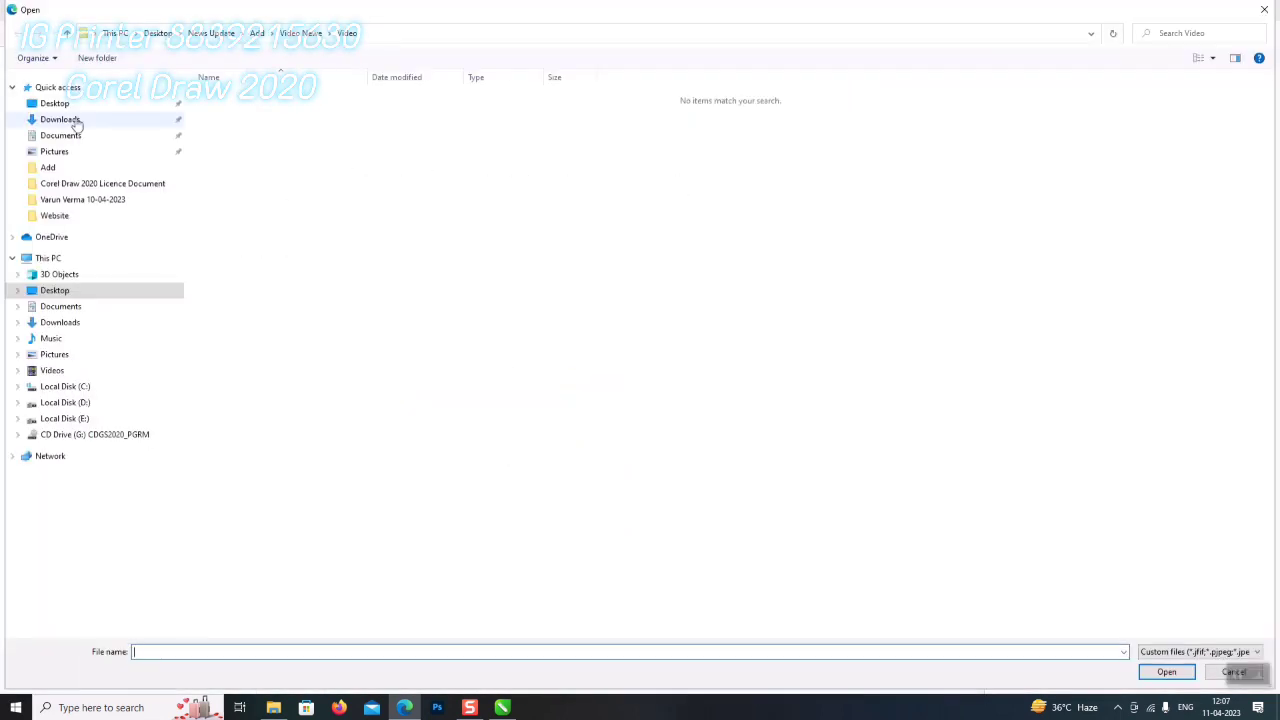
pyautogui.click(62, 119)
pyautogui.doubleClick(230, 110)
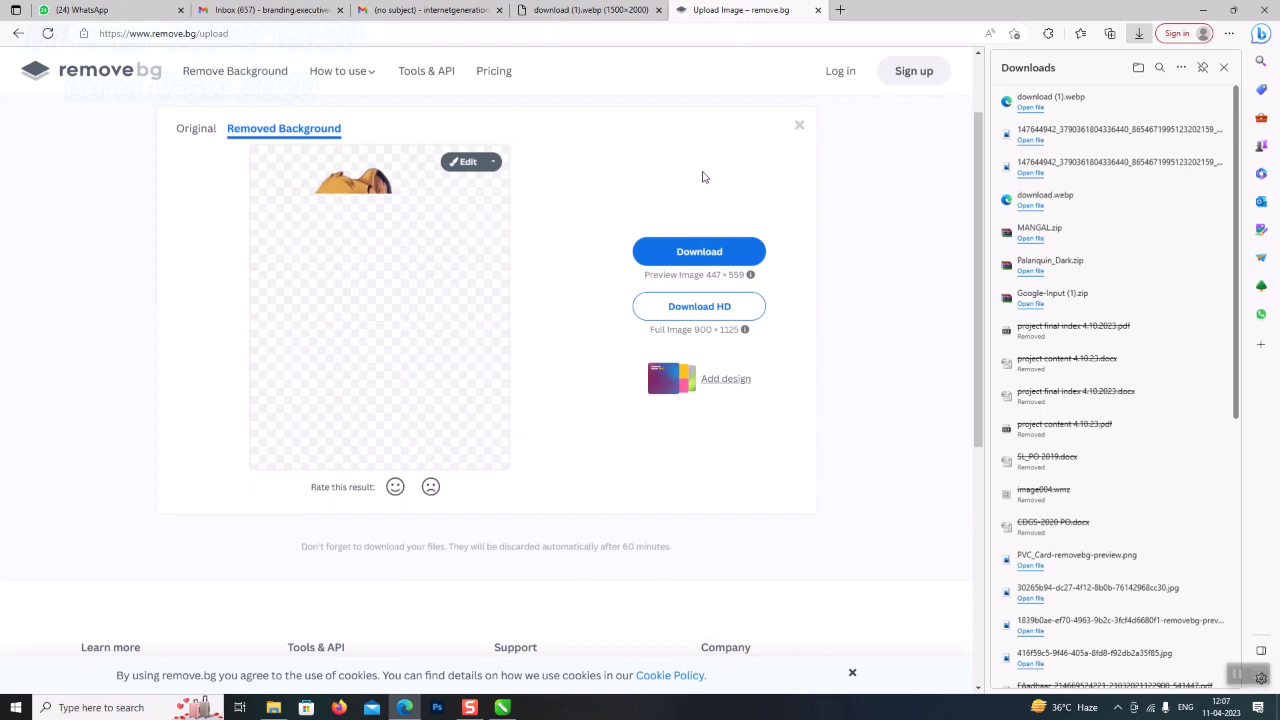
pyautogui.click(718, 252)
pyautogui.click(1177, 101)
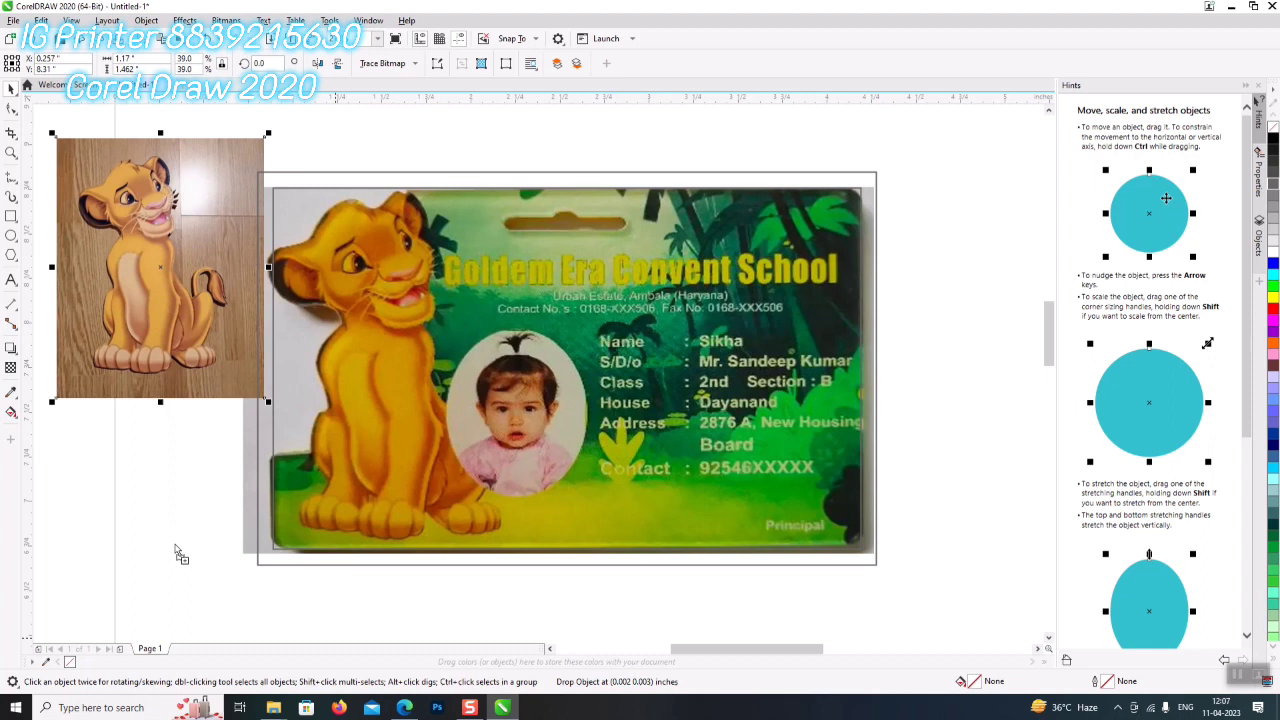
# - Drag the lion cut-out PNG into the document, shrink it, and move it onto the ID card
pyautogui.moveTo(180, 555); pyautogui.dragTo(177, 545)
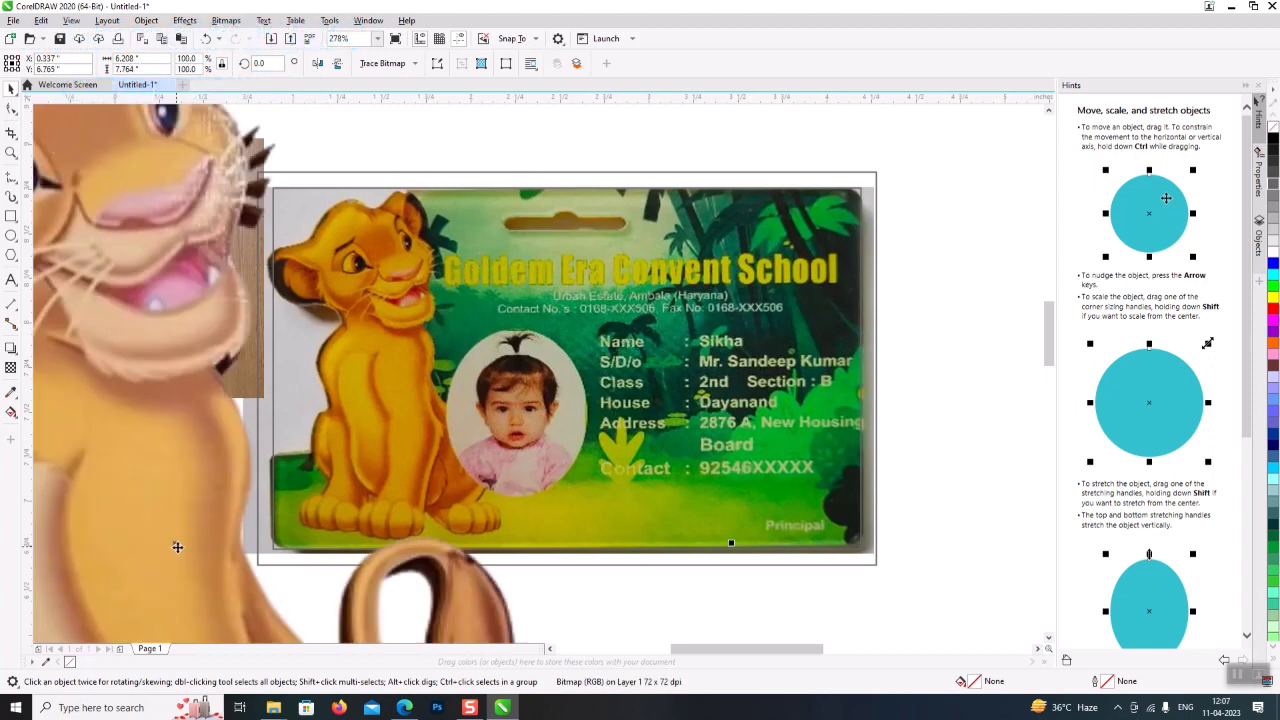
pyautogui.scroll(-2, 285, 440)
pyautogui.scroll(-2, 433, 370)
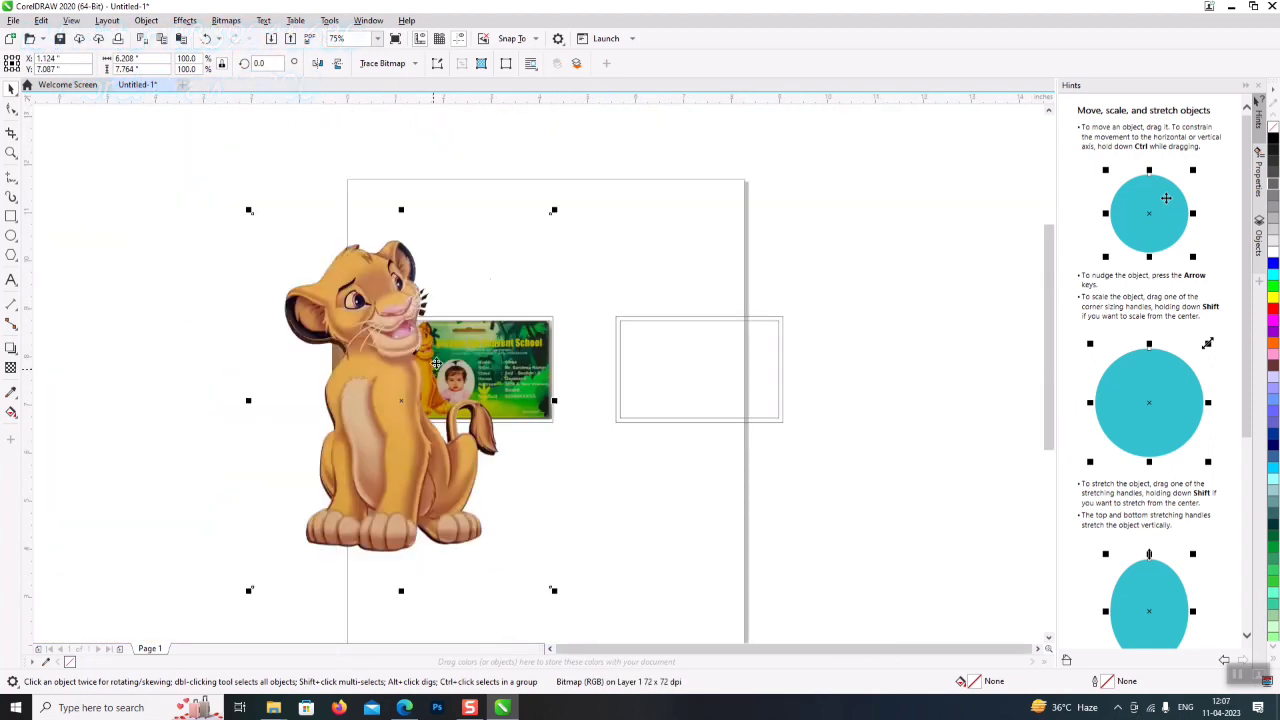
pyautogui.moveTo(557, 209); pyautogui.dragTo(450, 339)
pyautogui.scroll(2, 414, 356)
pyautogui.scroll(2, 447, 365)
pyautogui.moveTo(322, 592); pyautogui.dragTo(408, 468)
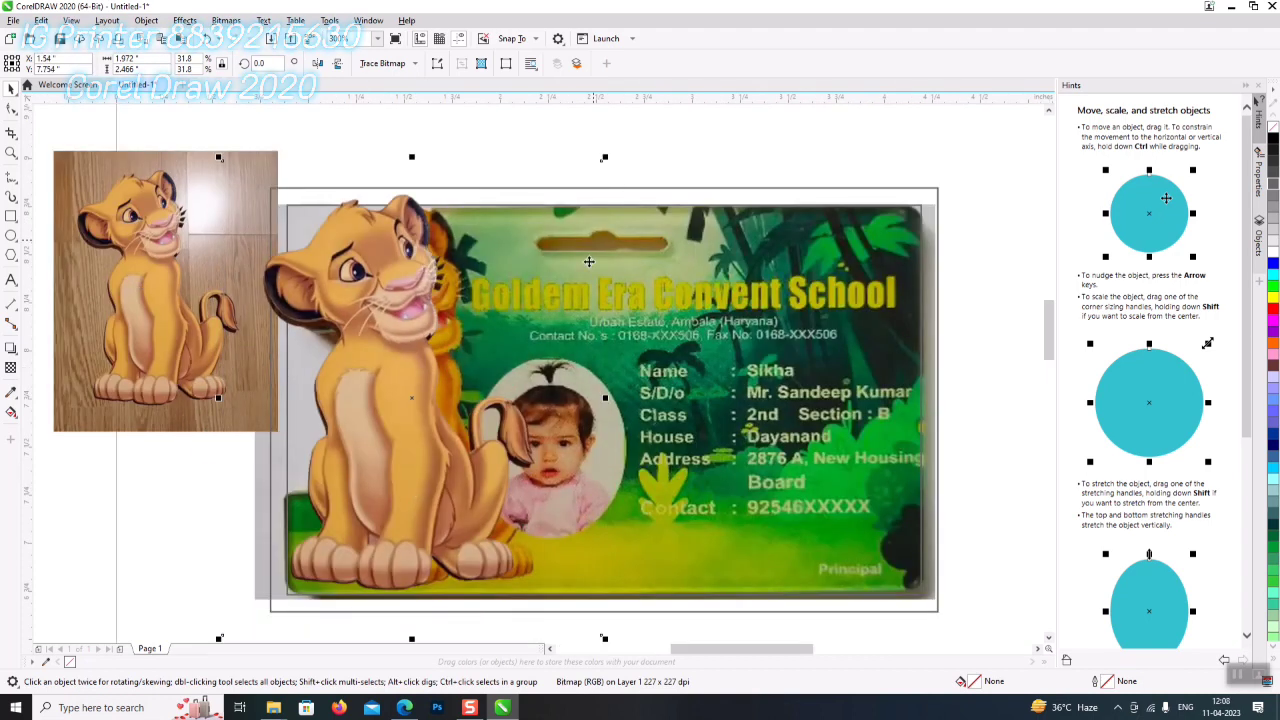
# - Fine-tune the lion's size and align it over the card's original lion
pyautogui.moveTo(605, 397); pyautogui.dragTo(622, 396)
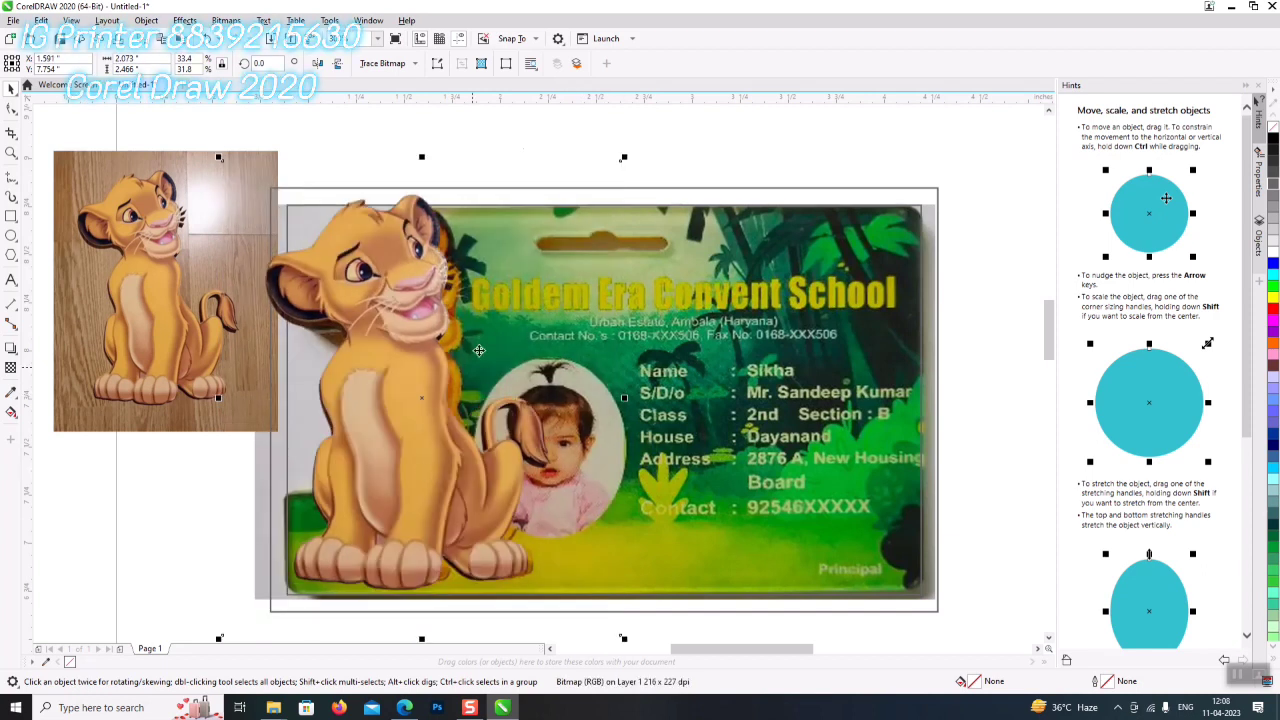
pyautogui.moveTo(620, 157); pyautogui.dragTo(614, 166)
pyautogui.moveTo(393, 338); pyautogui.dragTo(410, 339)
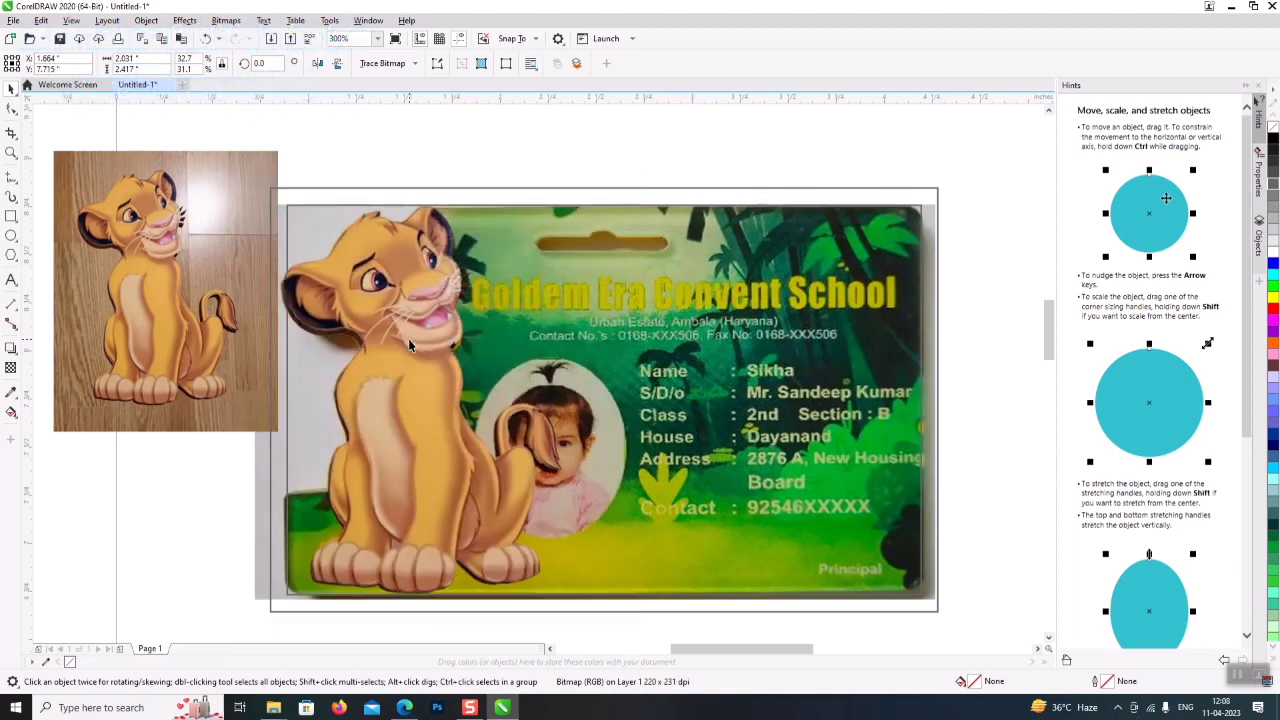
pyautogui.click(409, 338)
pyautogui.click(968, 316)
pyautogui.click(771, 558)
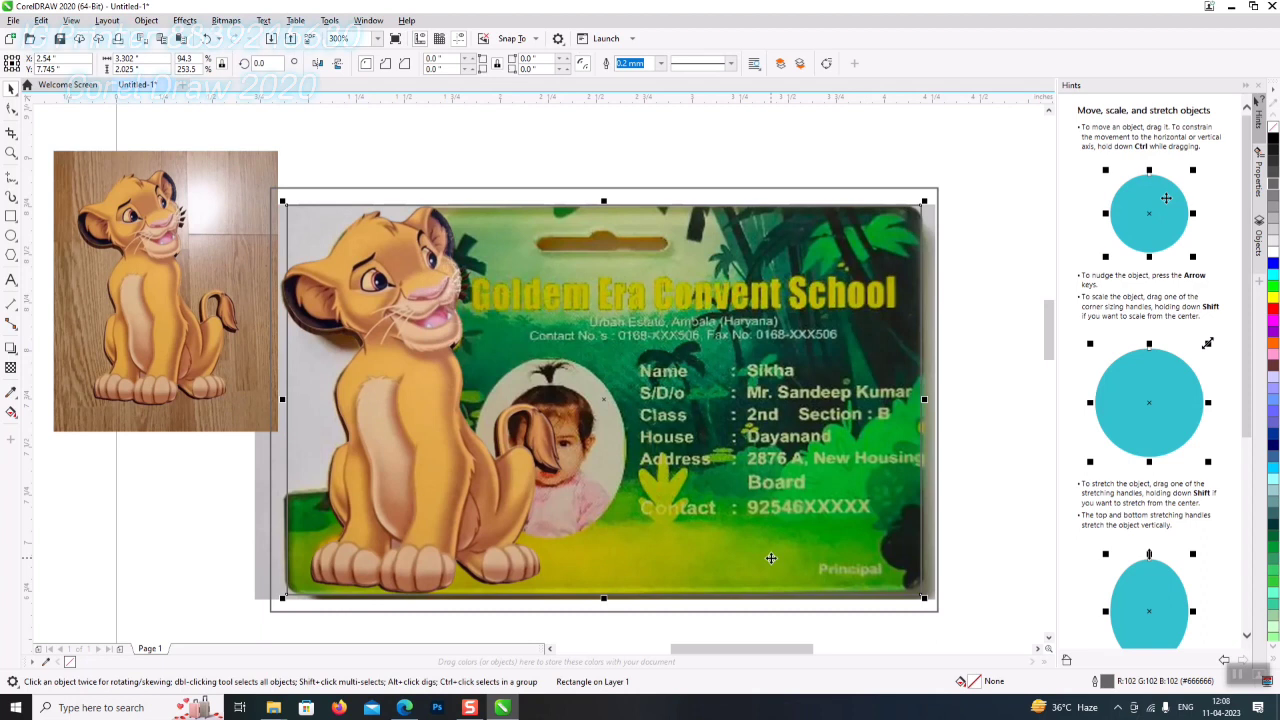
pyautogui.moveTo(723, 660); pyautogui.dragTo(737, 660)
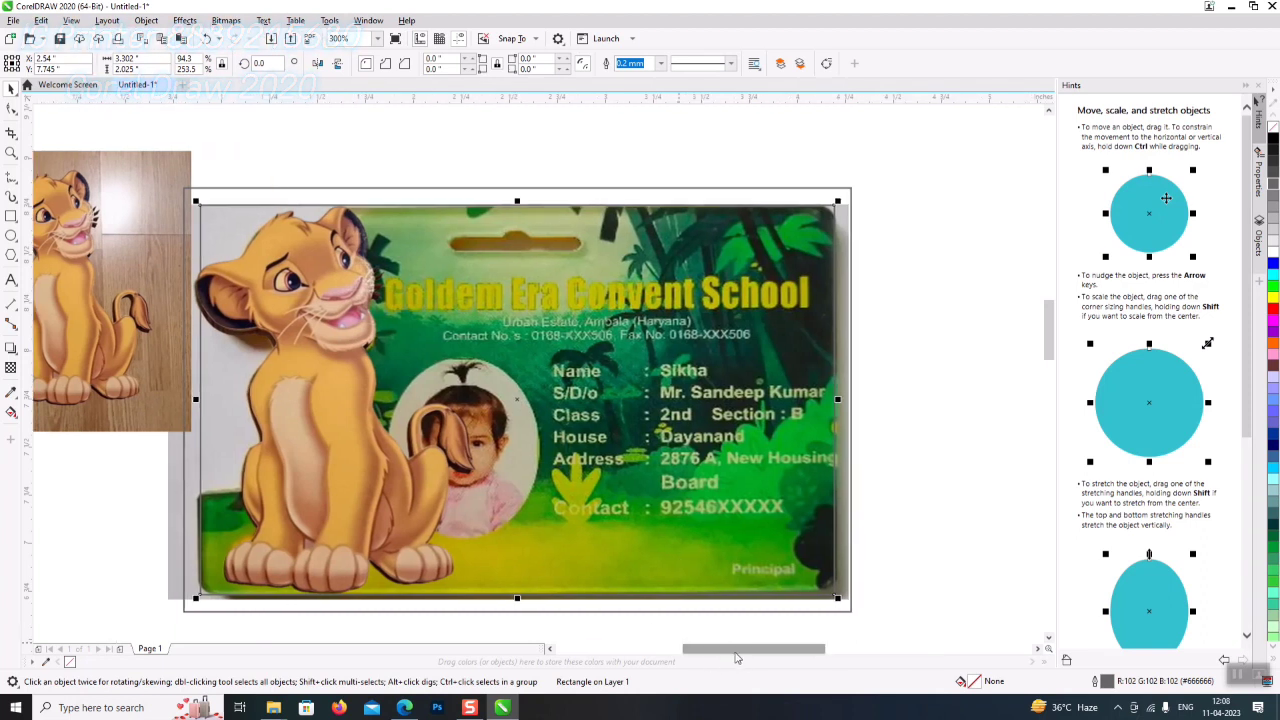
pyautogui.click(898, 186)
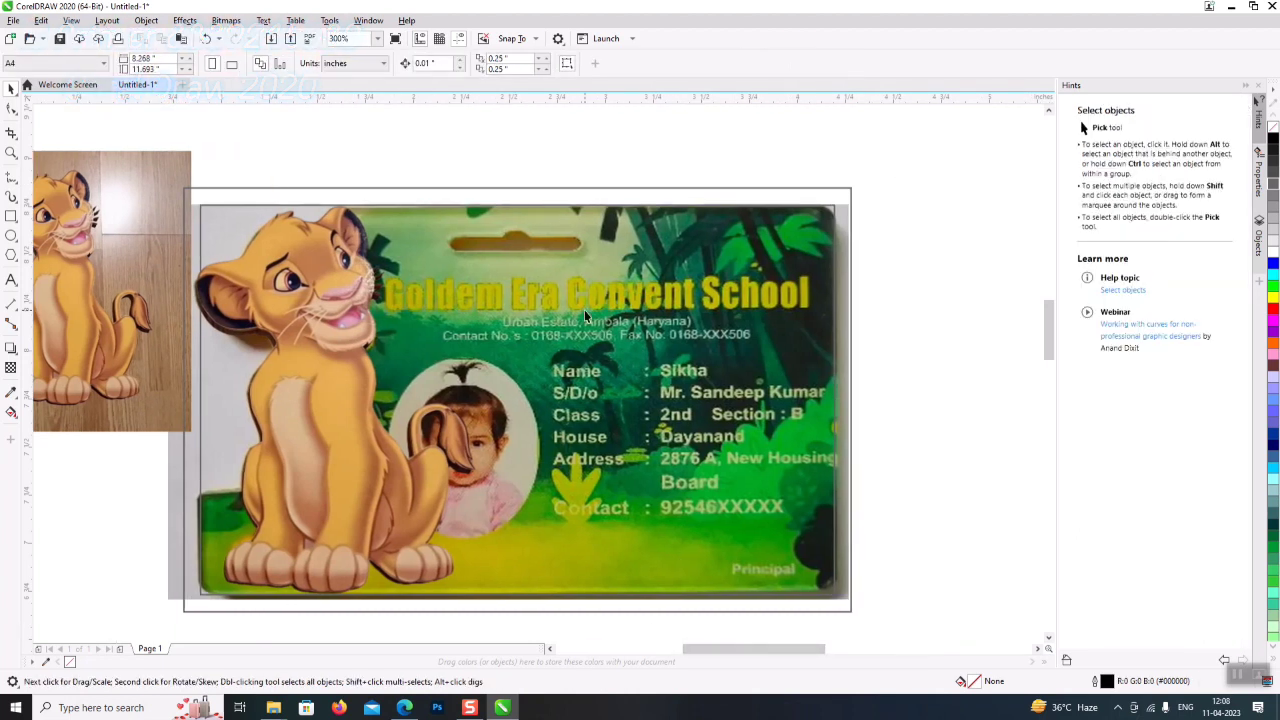
# - Draw an ellipse over the child's photo and fill it white
pyautogui.click(11, 235)
pyautogui.moveTo(395, 358); pyautogui.dragTo(543, 542)
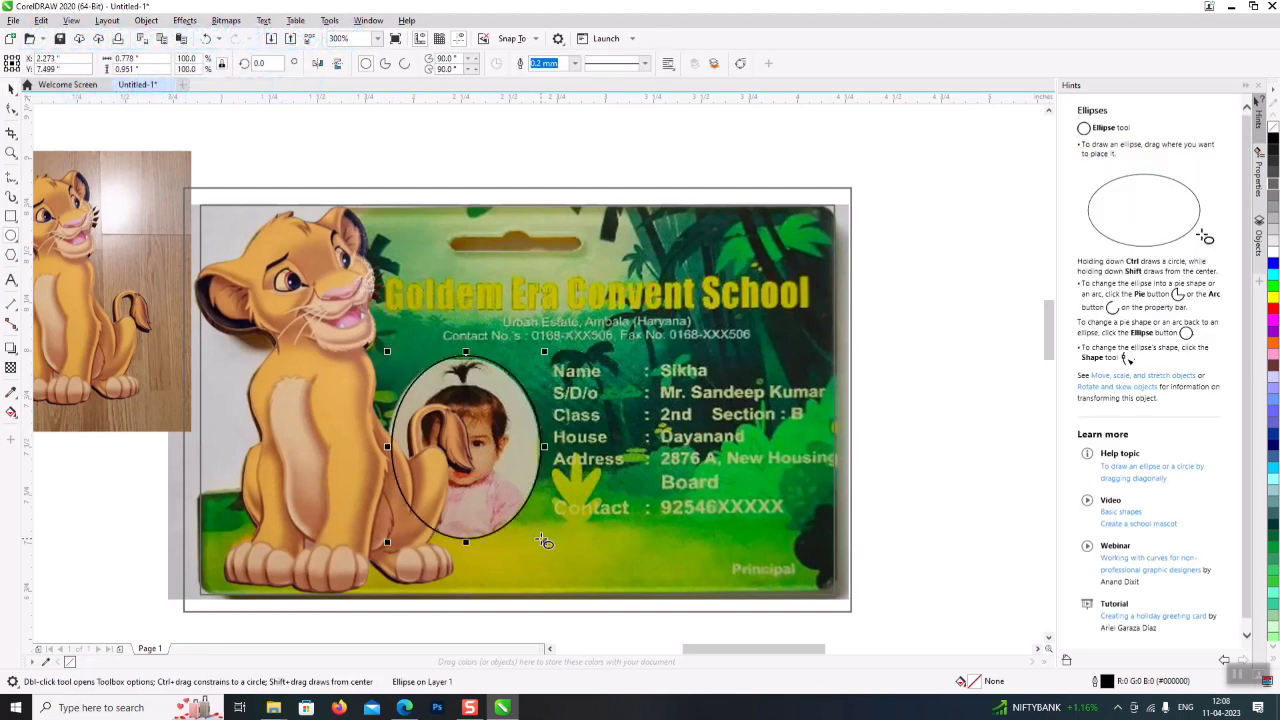
pyautogui.press('Left')
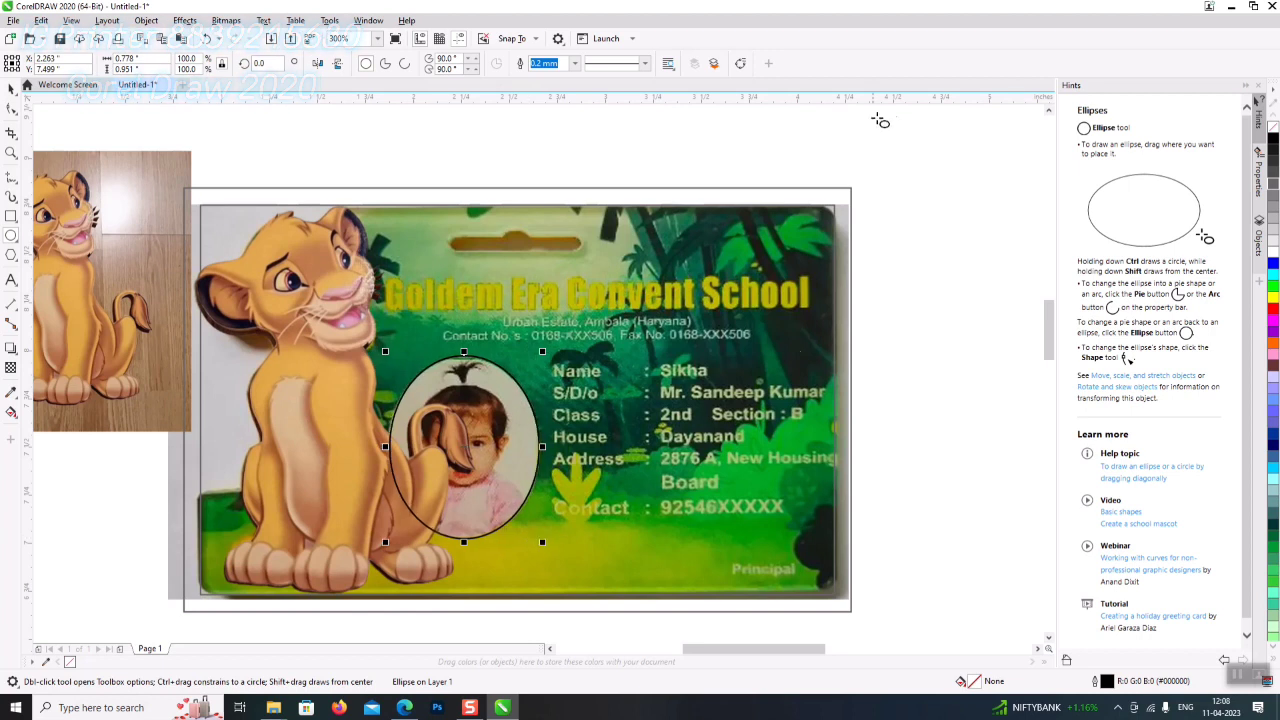
pyautogui.click(1273, 258)
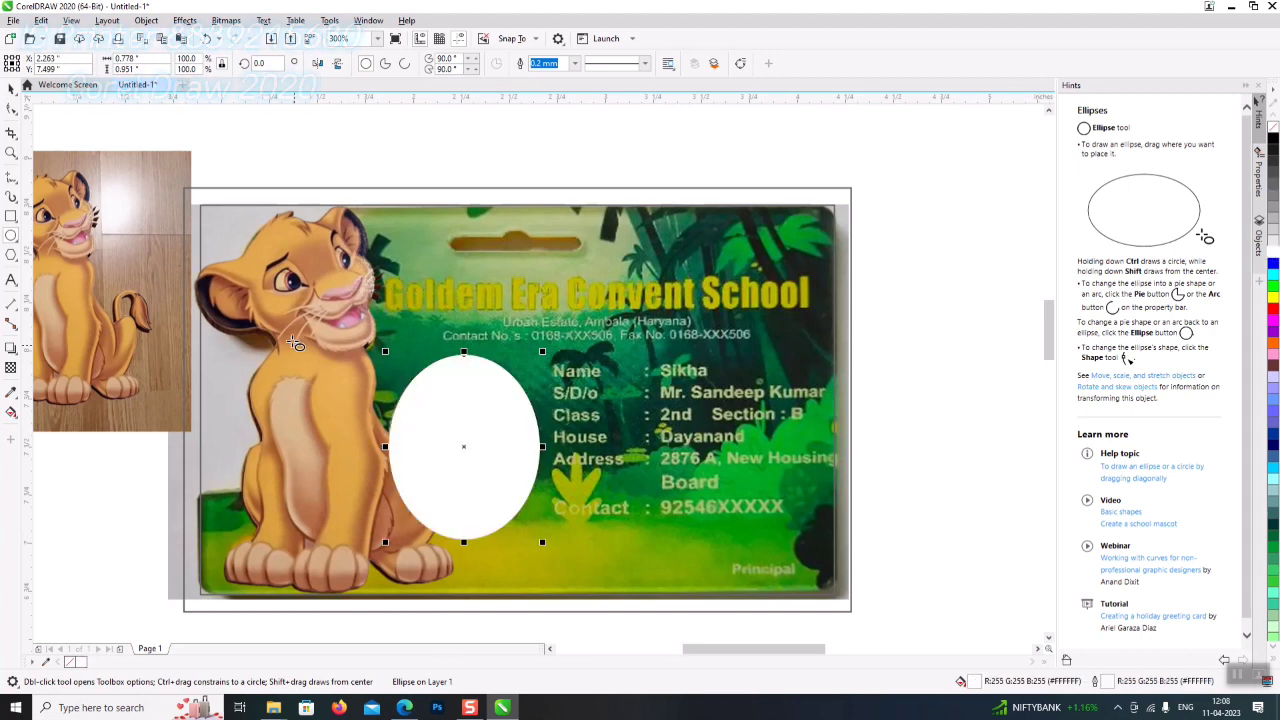
pyautogui.click(12, 177)
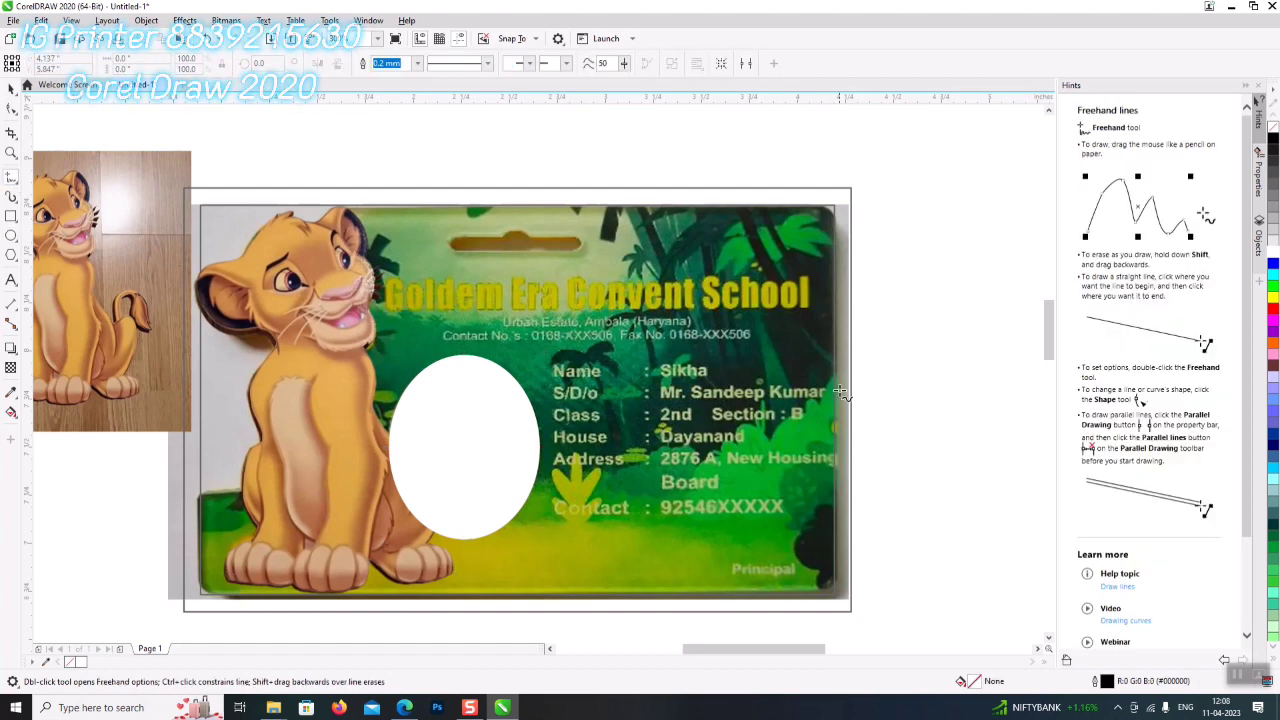
# - With the Pen tool, start tracing the bush from the card's right edge down and left
pyautogui.click(14, 179)
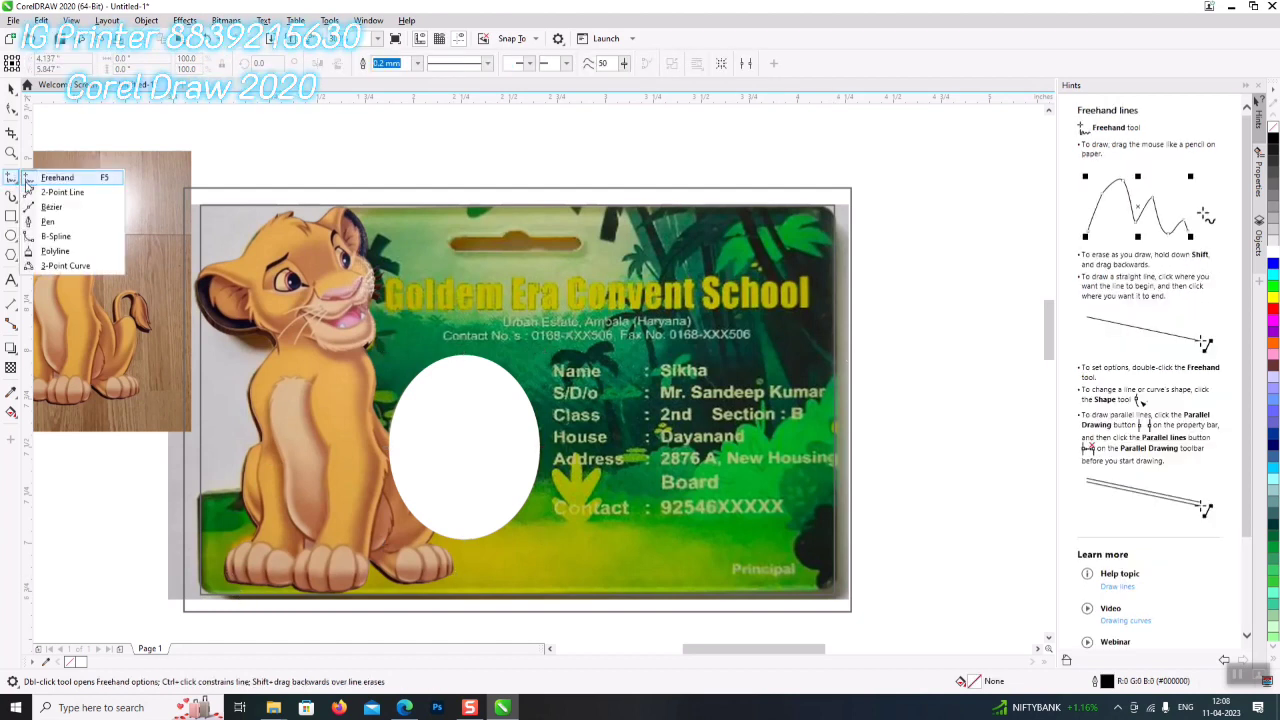
pyautogui.click(50, 220)
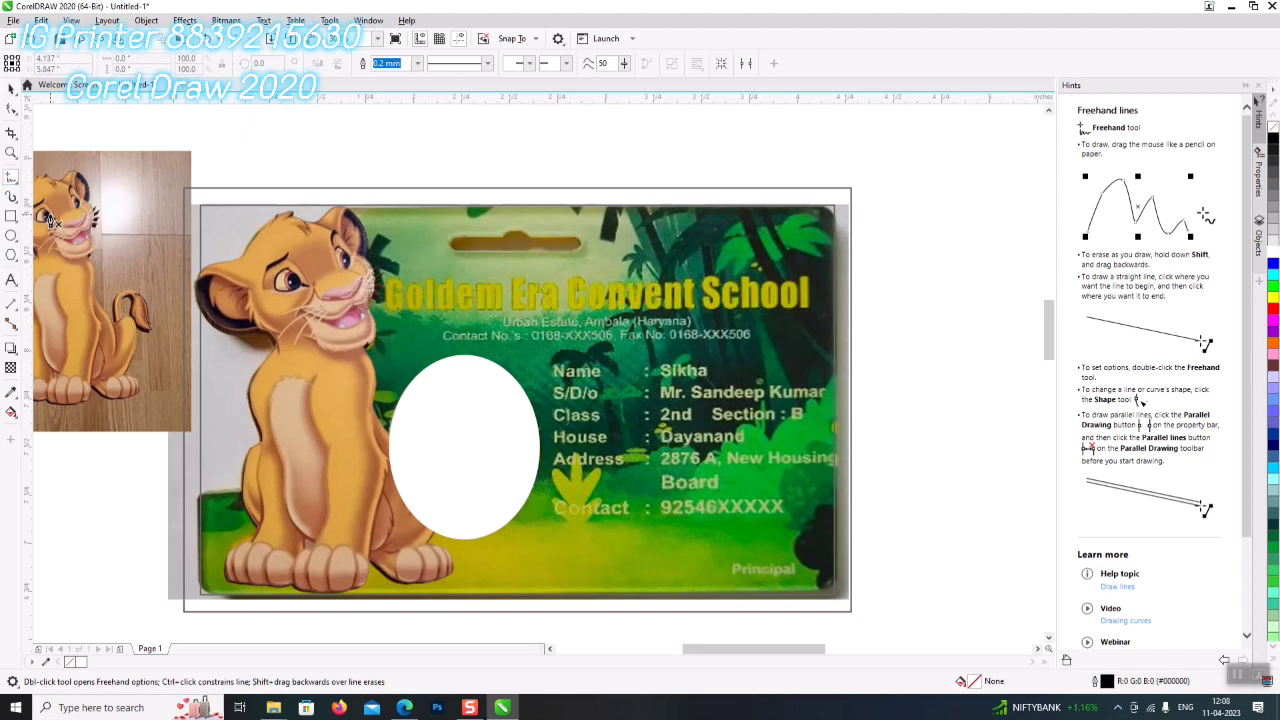
pyautogui.click(857, 370)
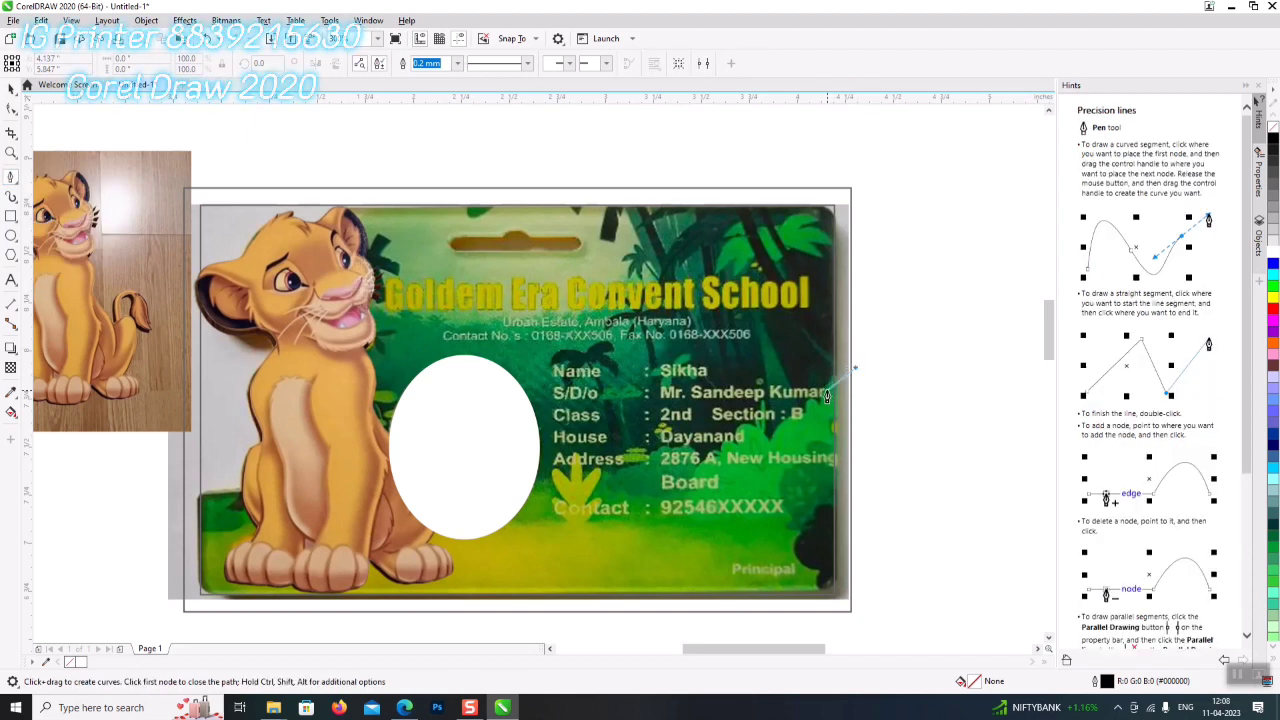
pyautogui.click(817, 410)
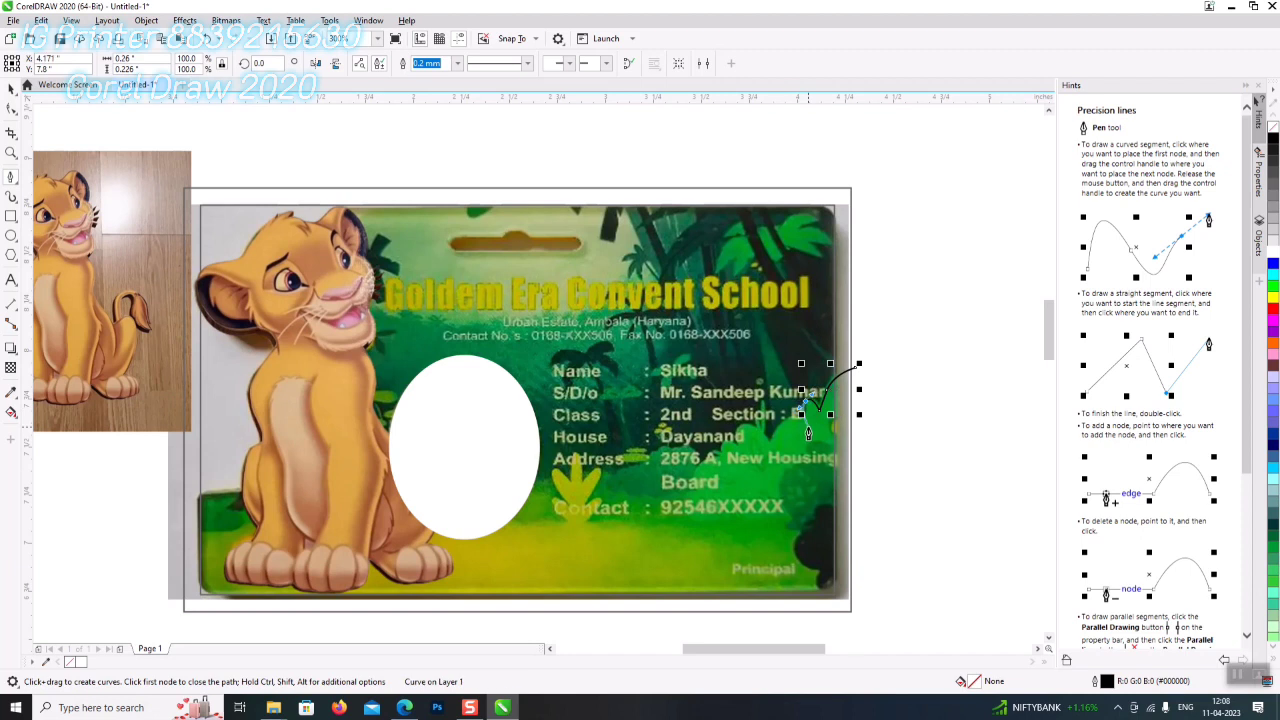
pyautogui.click(796, 427)
pyautogui.click(776, 438)
pyautogui.click(765, 447)
pyautogui.click(731, 440)
pyautogui.click(735, 442)
pyautogui.click(716, 452)
# - Continue the bush outline along the card's bottom and close it at the first node
pyautogui.click(718, 457)
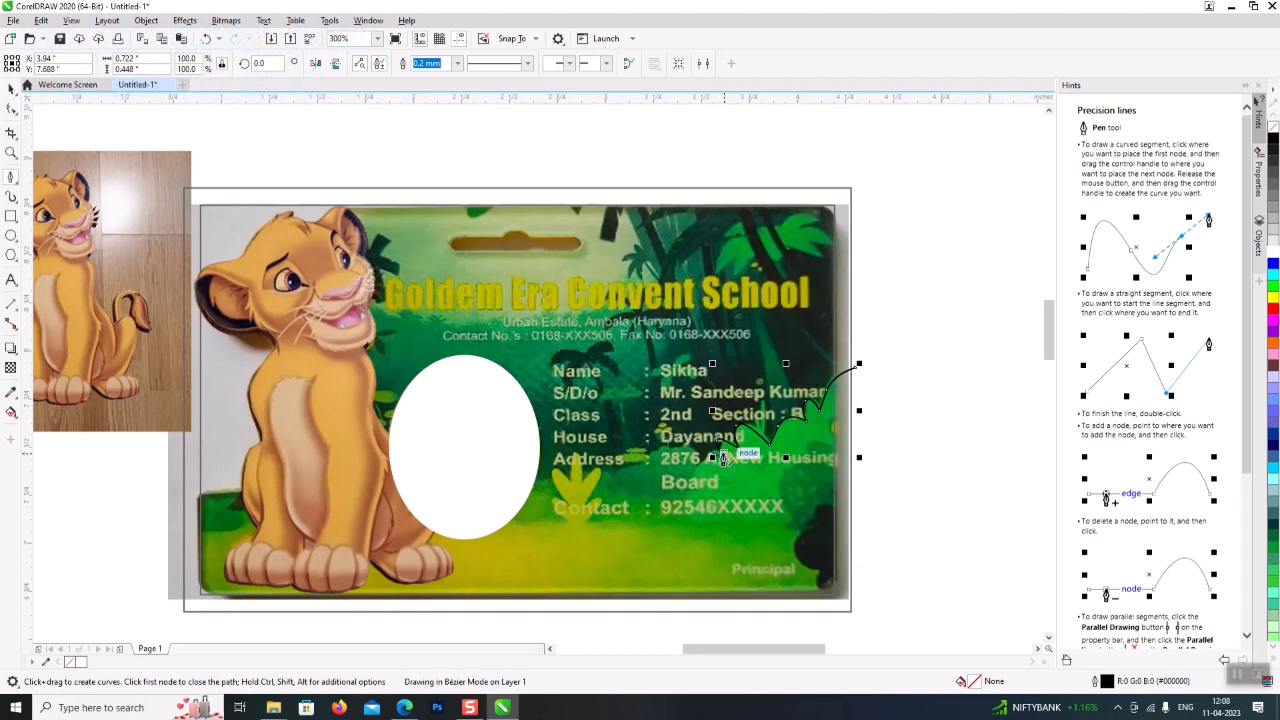
pyautogui.click(722, 466)
pyautogui.click(709, 467)
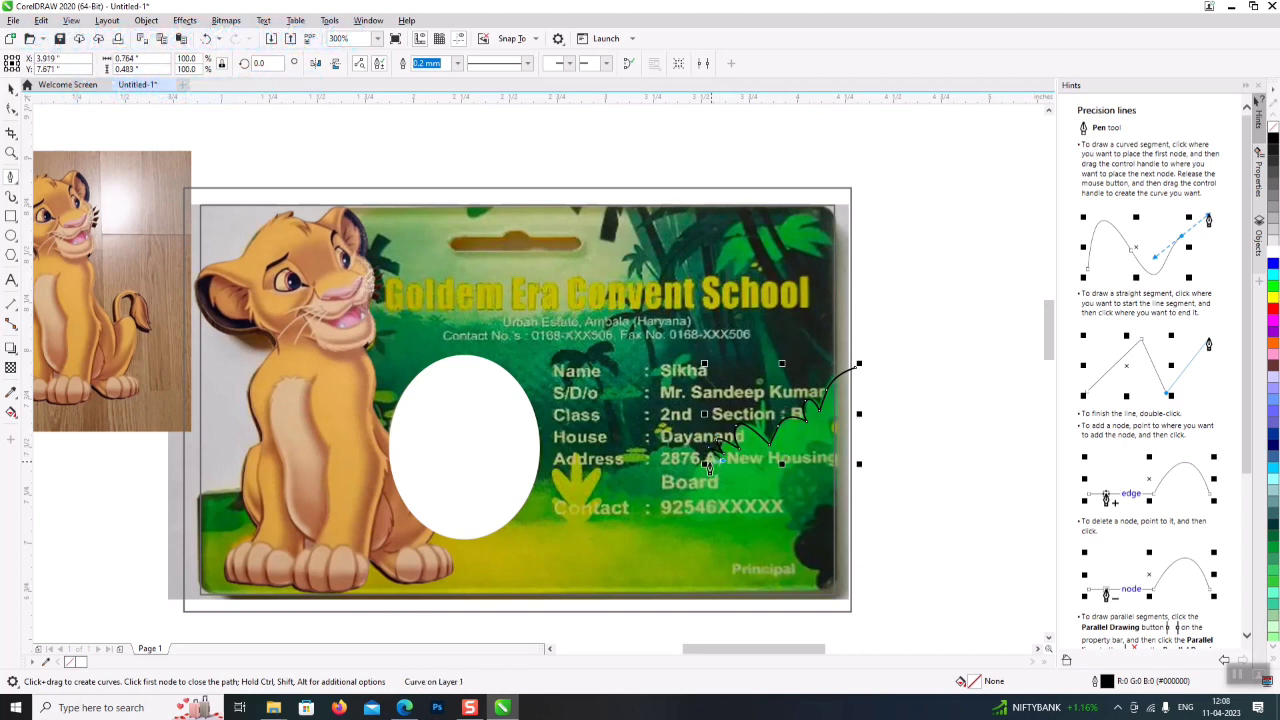
pyautogui.click(696, 485)
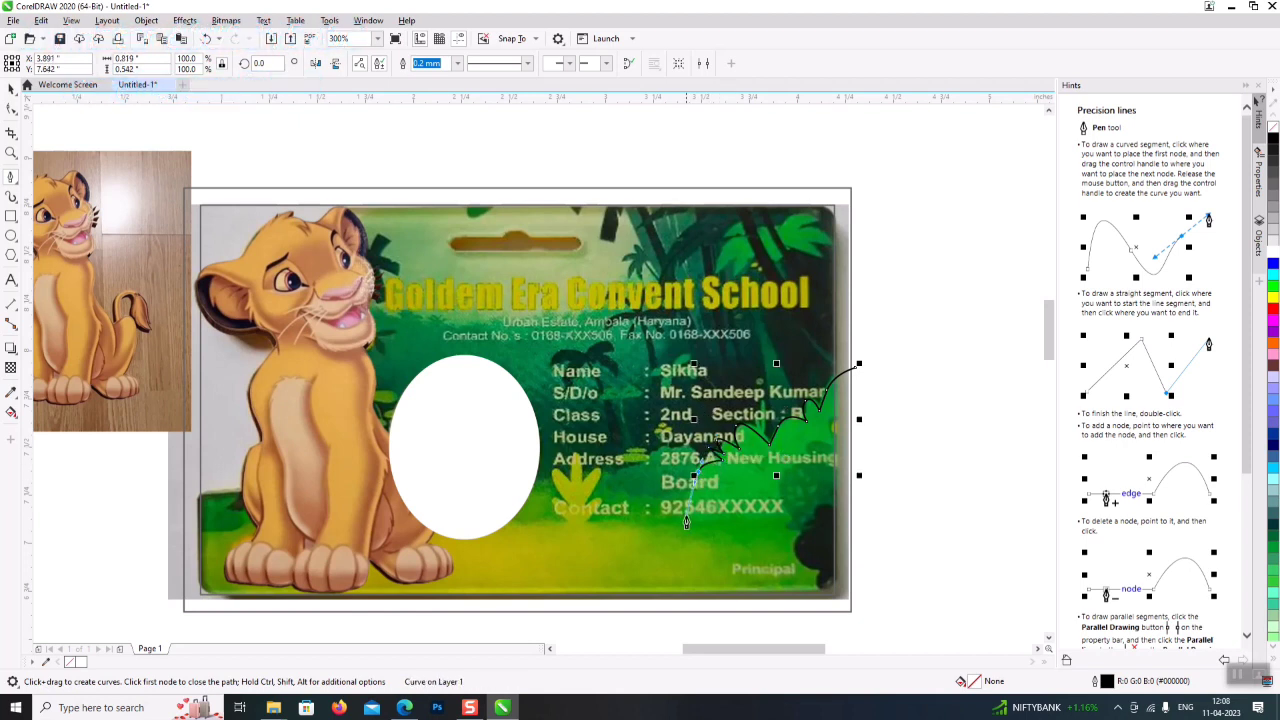
pyautogui.click(684, 506)
pyautogui.moveTo(684, 536); pyautogui.dragTo(750, 548)
pyautogui.click(789, 551)
pyautogui.click(848, 588)
pyautogui.click(870, 589)
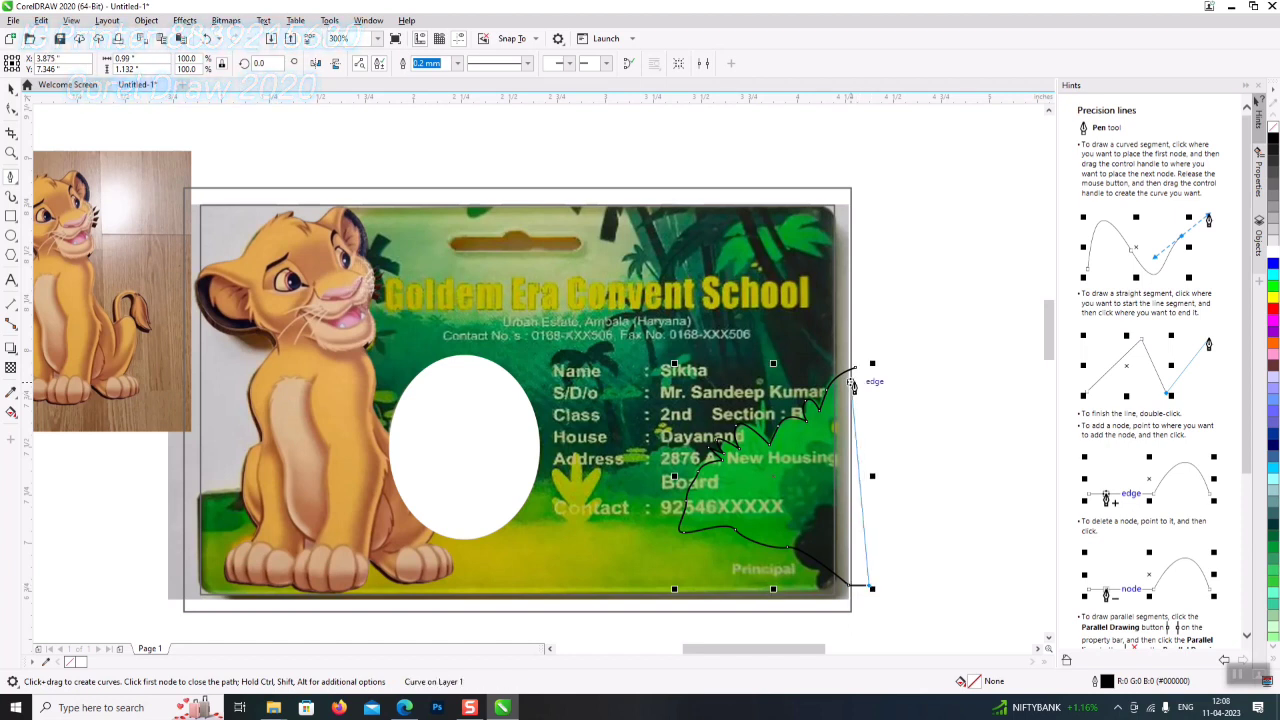
pyautogui.click(856, 368)
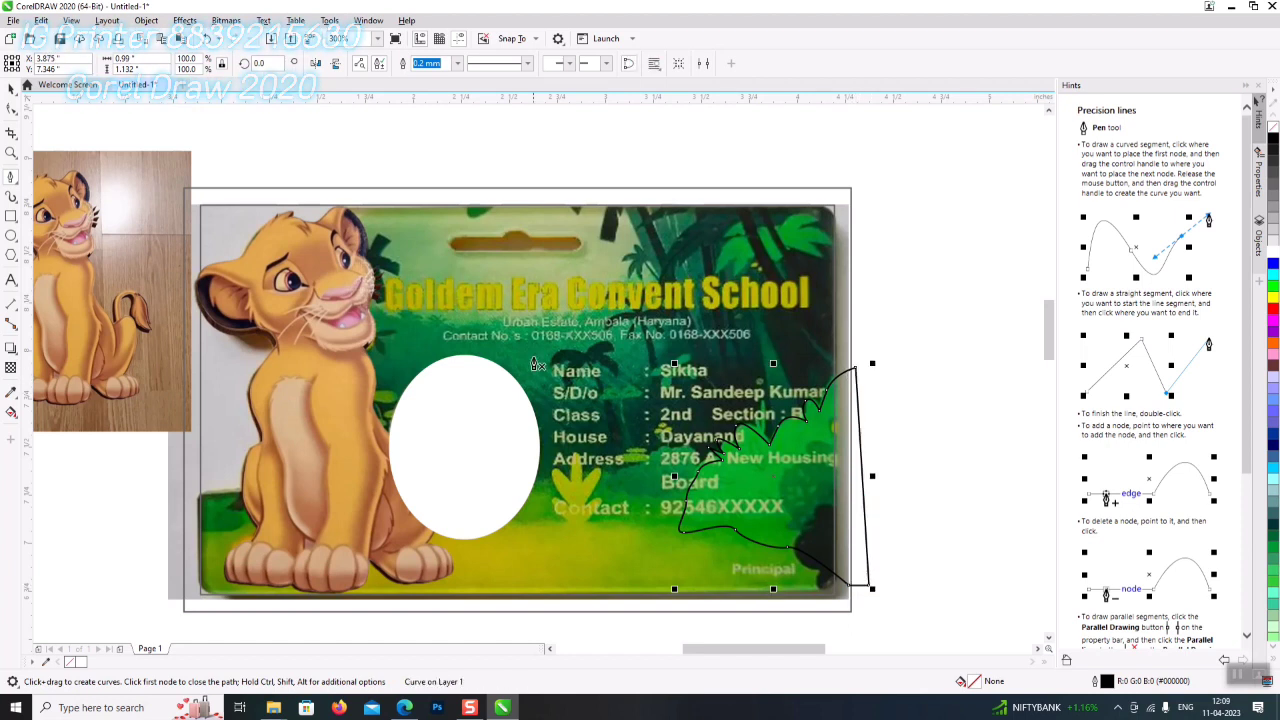
# - Trace the lower-right leaves down to the card's bottom-right corner
pyautogui.click(879, 408)
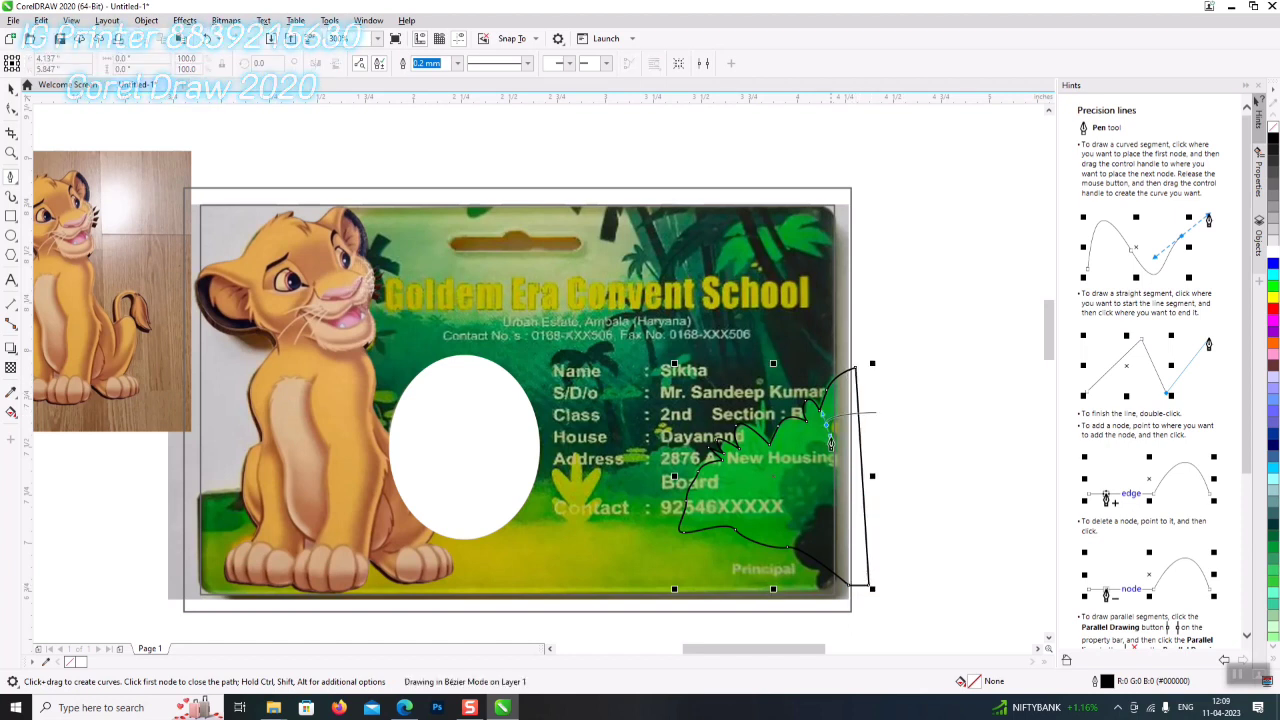
pyautogui.click(822, 430)
pyautogui.click(835, 450)
pyautogui.click(804, 467)
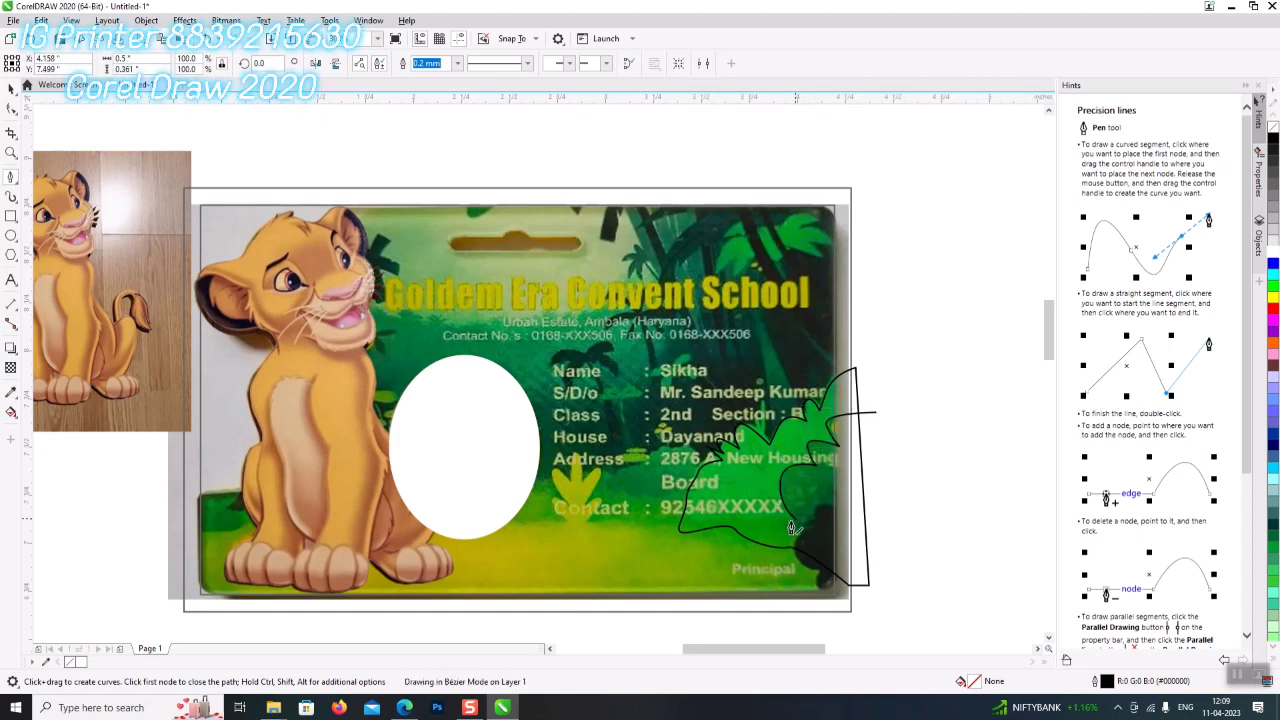
pyautogui.moveTo(777, 530); pyautogui.dragTo(858, 566)
pyautogui.moveTo(878, 412); pyautogui.dragTo(846, 612)
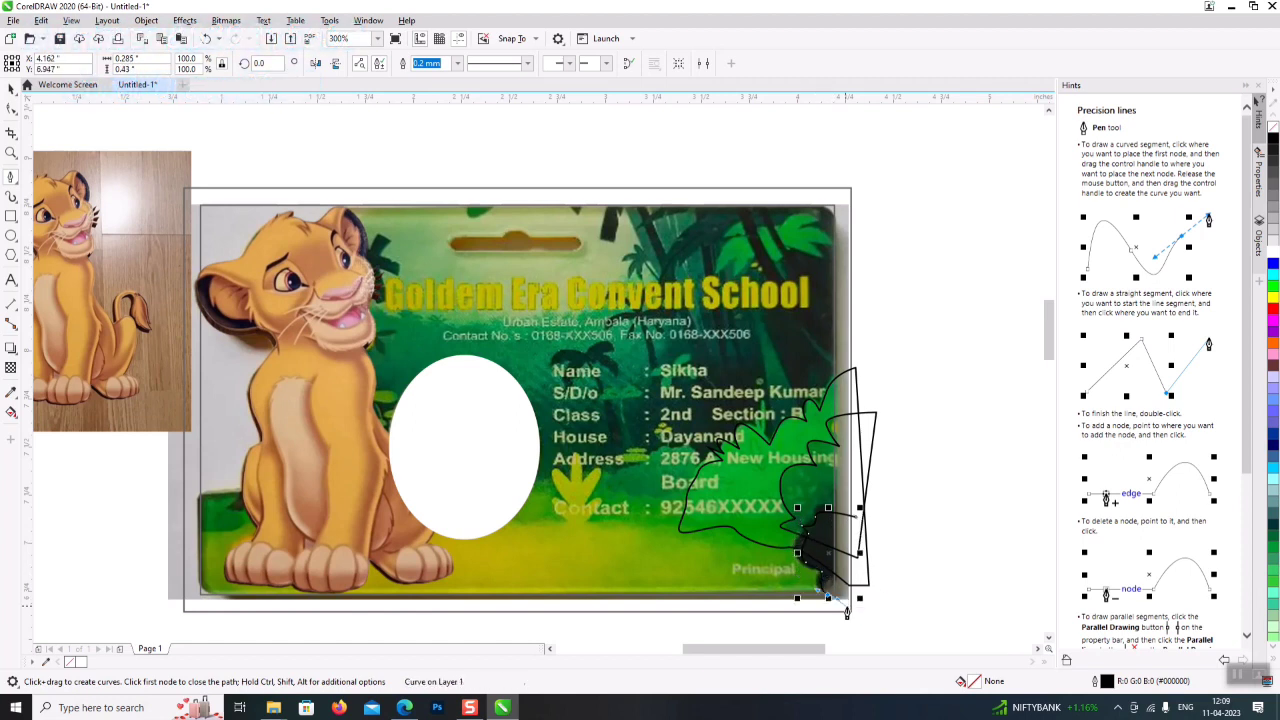
pyautogui.click(863, 613)
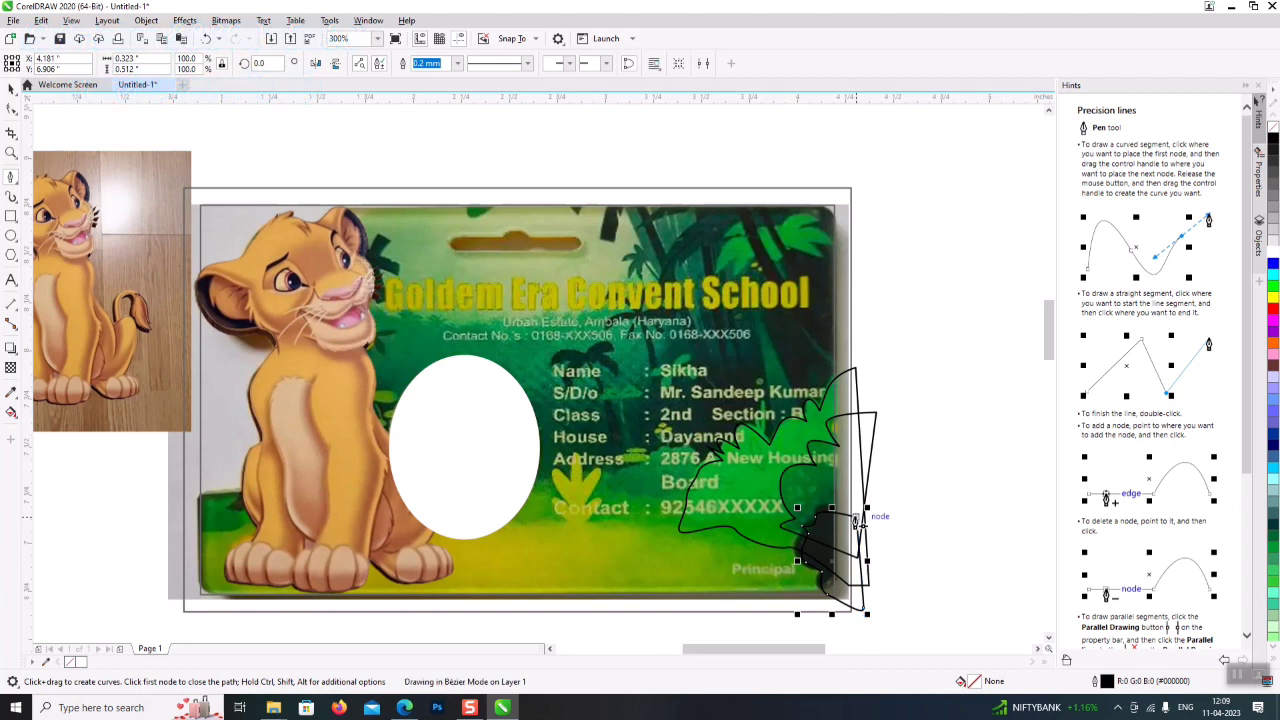
# - Draw a small curve near the Address line
pyautogui.click(622, 500)
pyautogui.moveTo(610, 490); pyautogui.dragTo(683, 448)
pyautogui.click(697, 457)
pyautogui.doubleClick(686, 505)
pyautogui.click(639, 514)
pyautogui.doubleClick(634, 511)
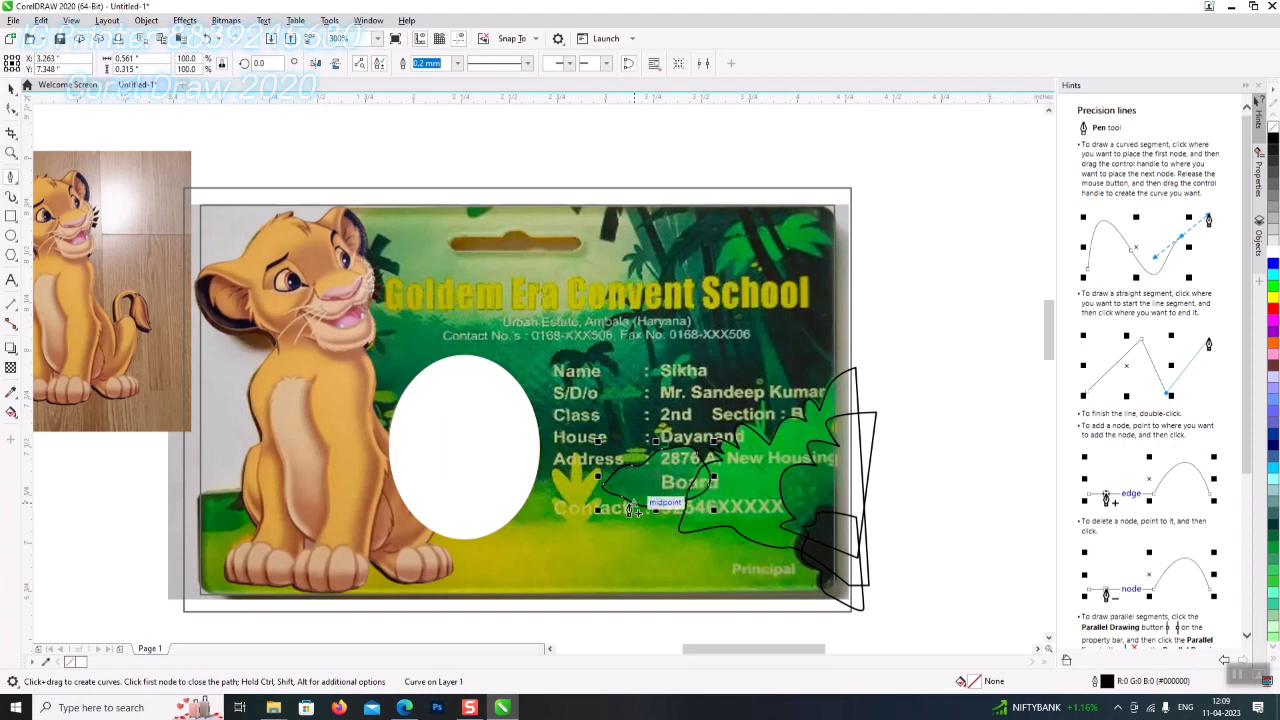
# - Trace the small plant's leaves beside the Address line with the Pen tool
pyautogui.press('Escape')
pyautogui.click(577, 460)
pyautogui.doubleClick(575, 489)
pyautogui.click(571, 488)
pyautogui.doubleClick(560, 482)
pyautogui.click(551, 480)
pyautogui.doubleClick(562, 508)
pyautogui.click(552, 488)
pyautogui.doubleClick(550, 508)
pyautogui.click(553, 507)
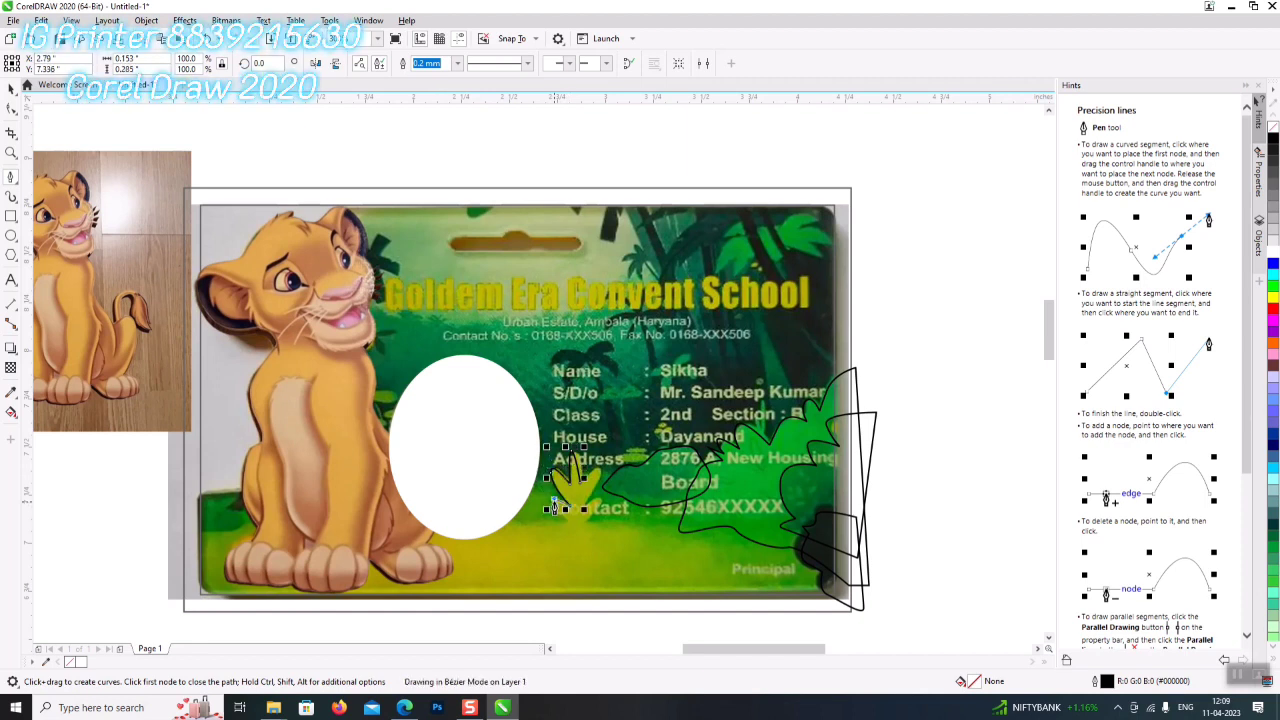
pyautogui.doubleClick(556, 511)
# - Extend the plant outline down toward the Contact line and finish it
pyautogui.doubleClick(571, 527)
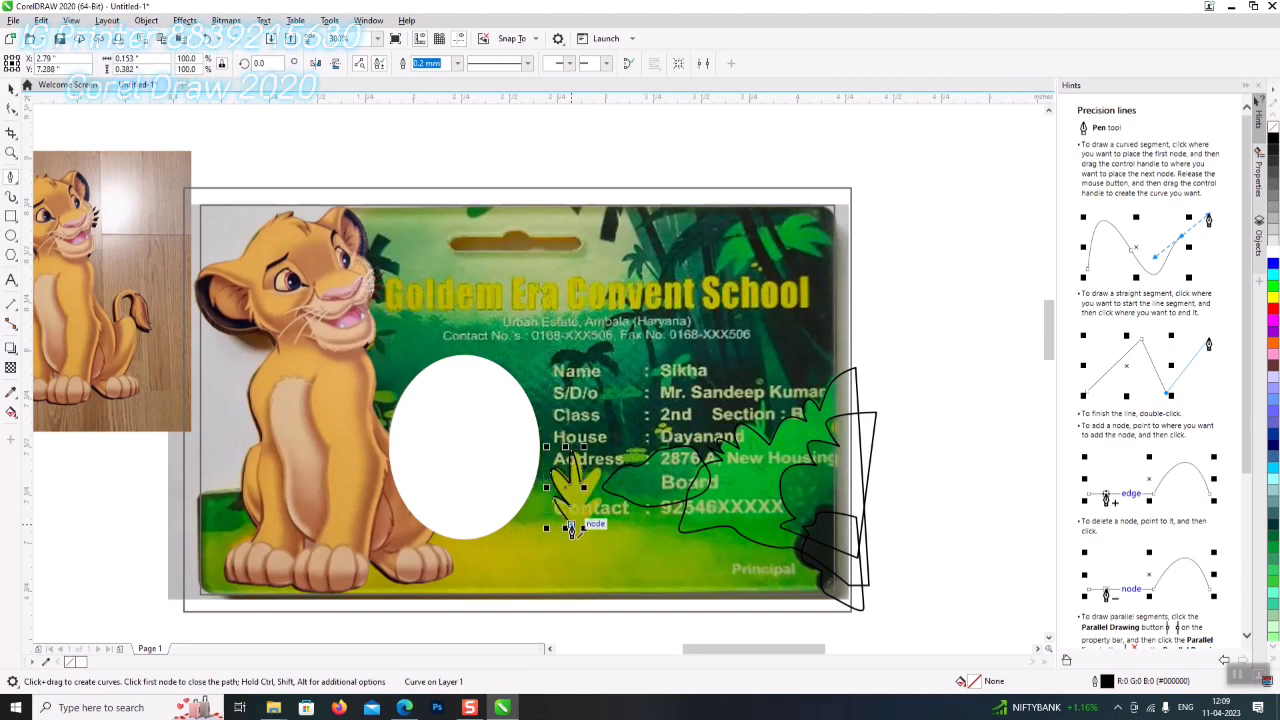
pyautogui.click(580, 527)
pyautogui.doubleClick(596, 512)
pyautogui.click(592, 506)
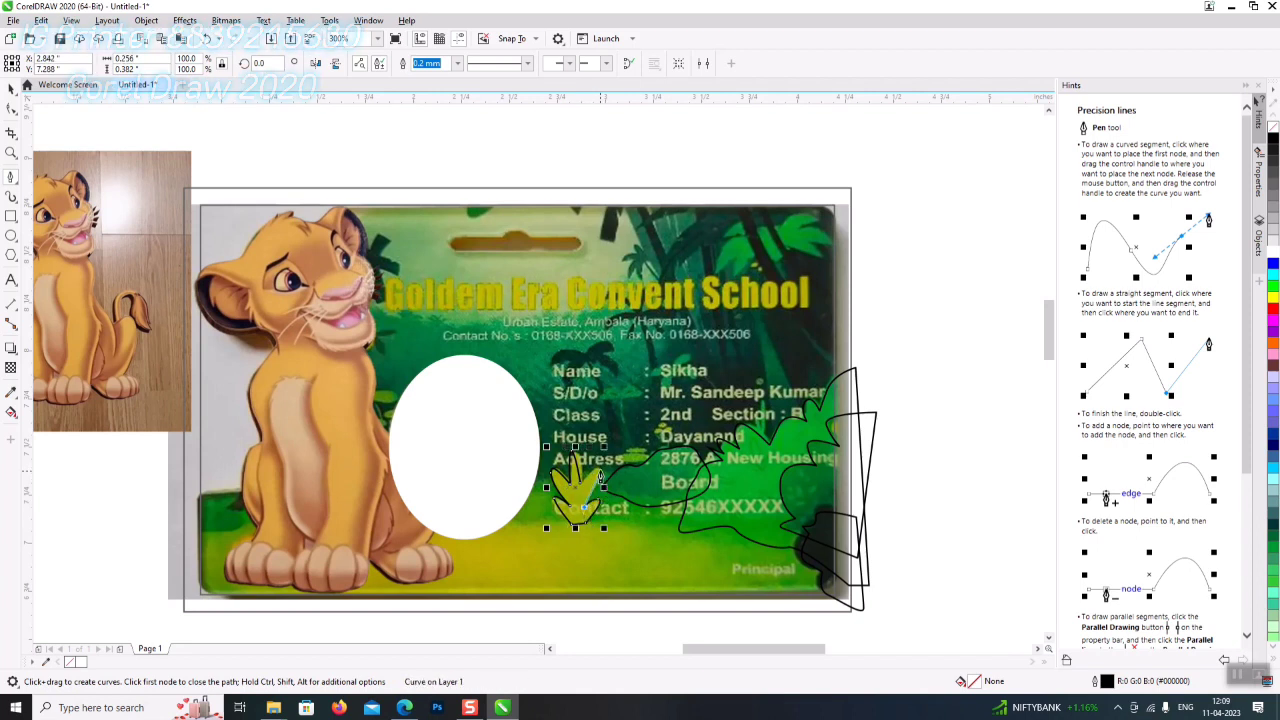
pyautogui.doubleClick(583, 488)
pyautogui.click(583, 488)
pyautogui.press('Escape')
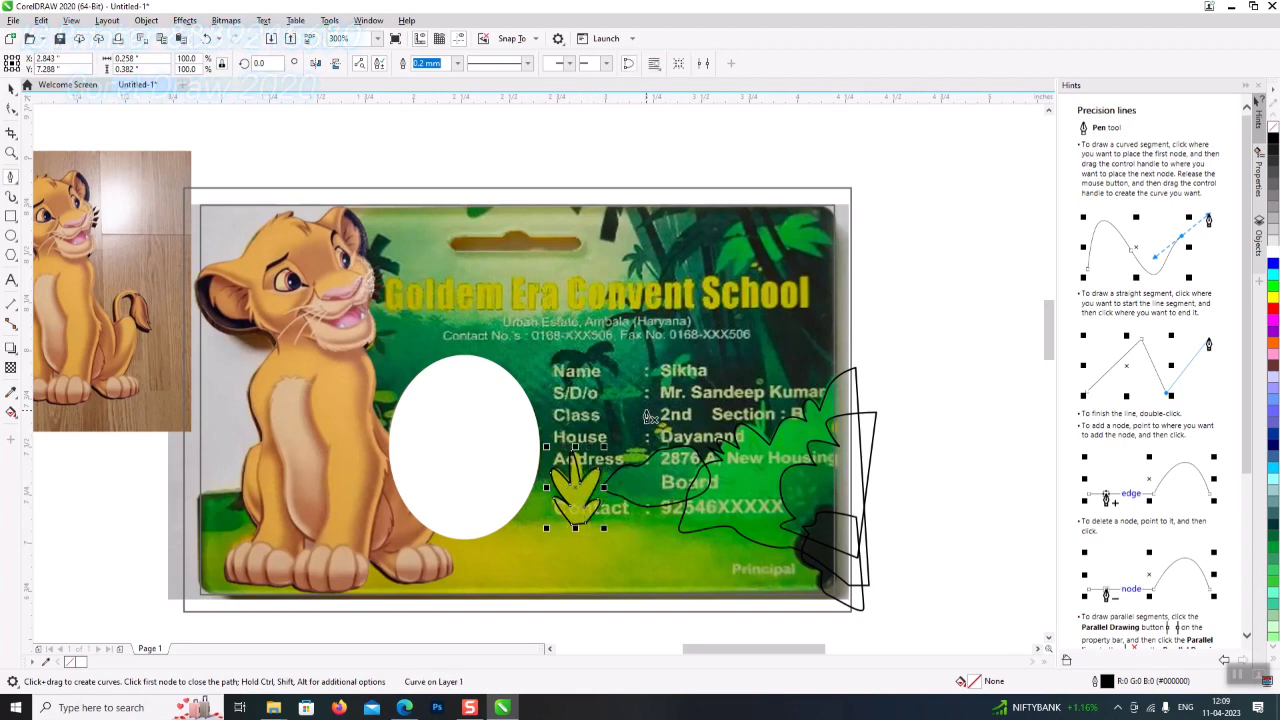
# - Outline the curved tree trunk shapes along the card's top-right corner
pyautogui.click(868, 326)
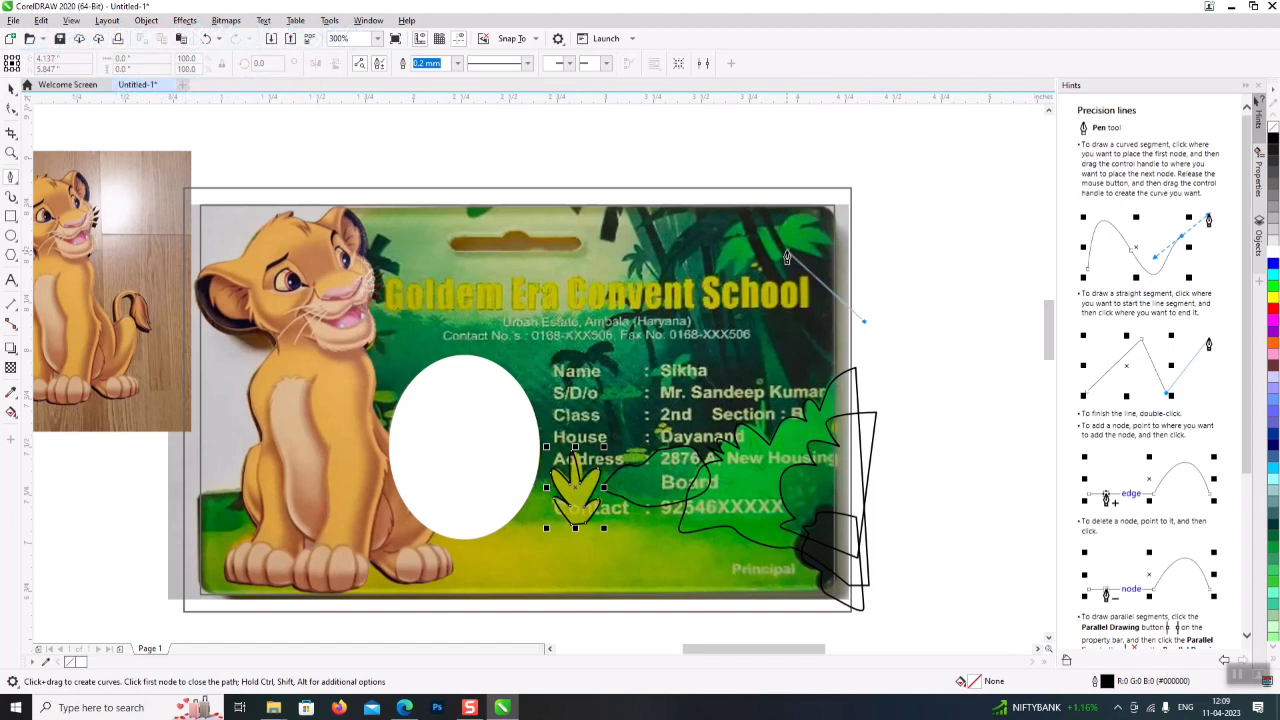
pyautogui.doubleClick(783, 247)
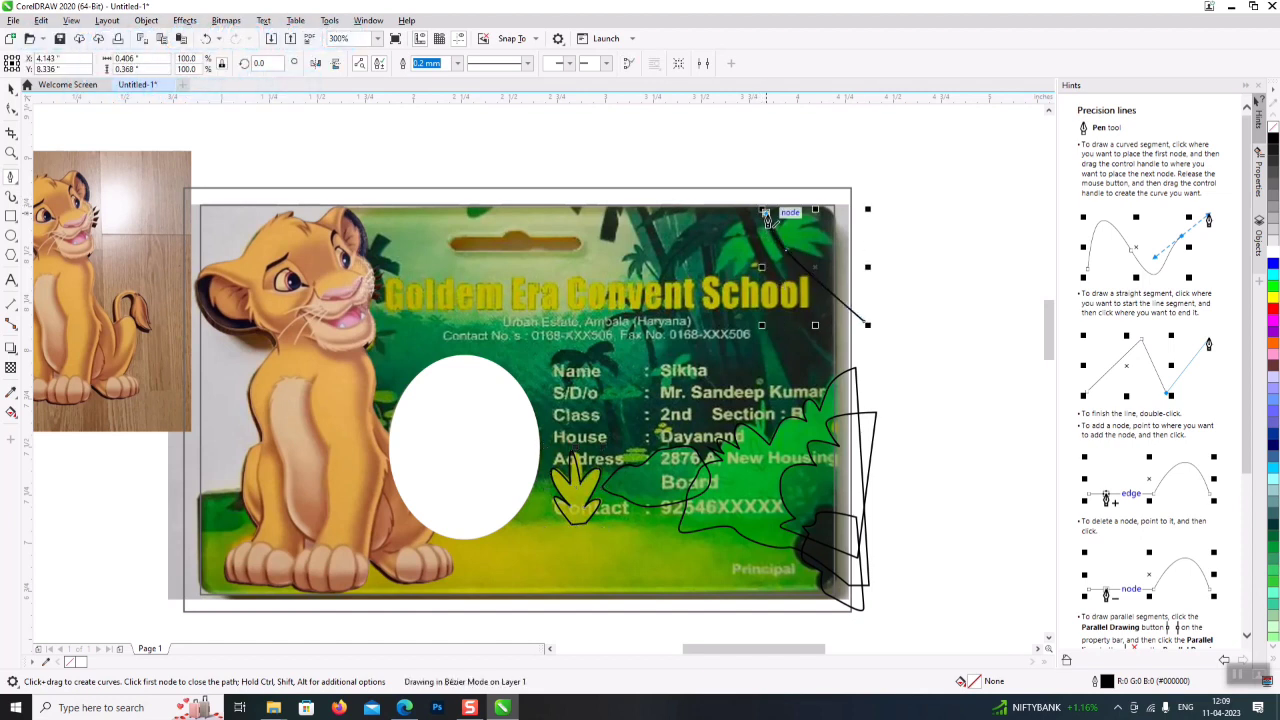
pyautogui.click(783, 247)
pyautogui.moveTo(800, 183); pyautogui.dragTo(728, 186)
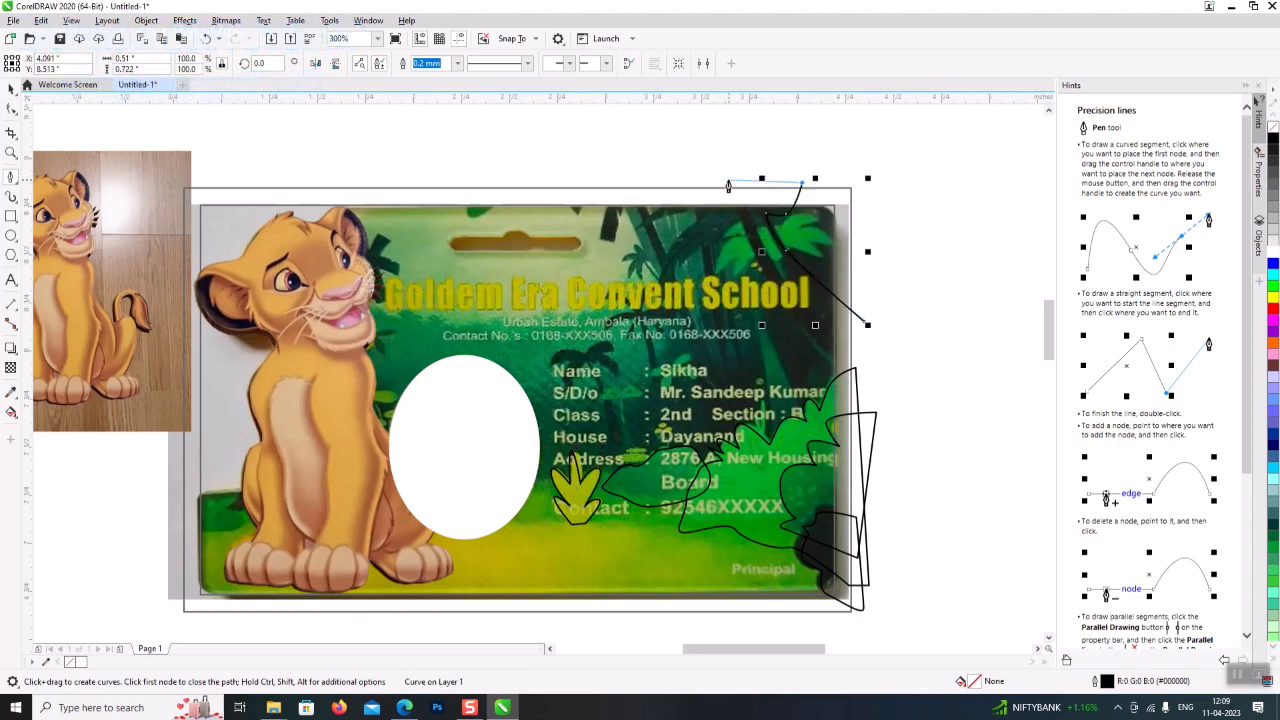
pyautogui.click(672, 178)
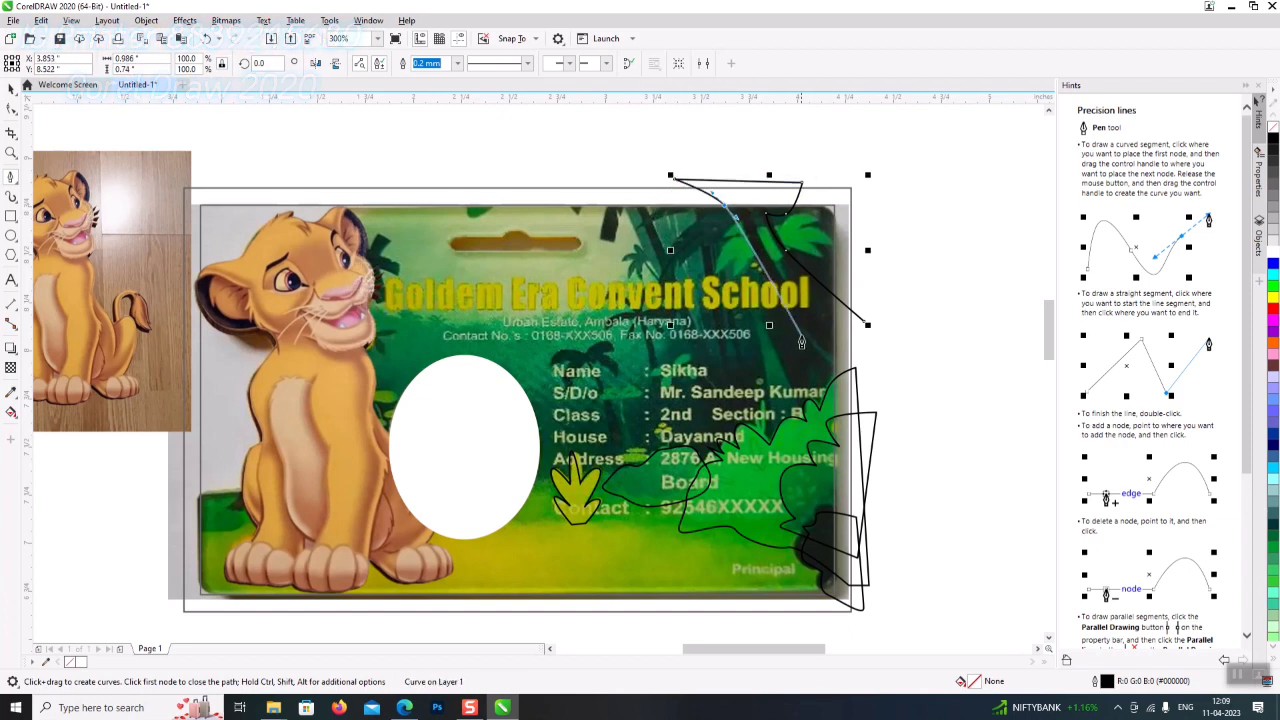
pyautogui.click(873, 384)
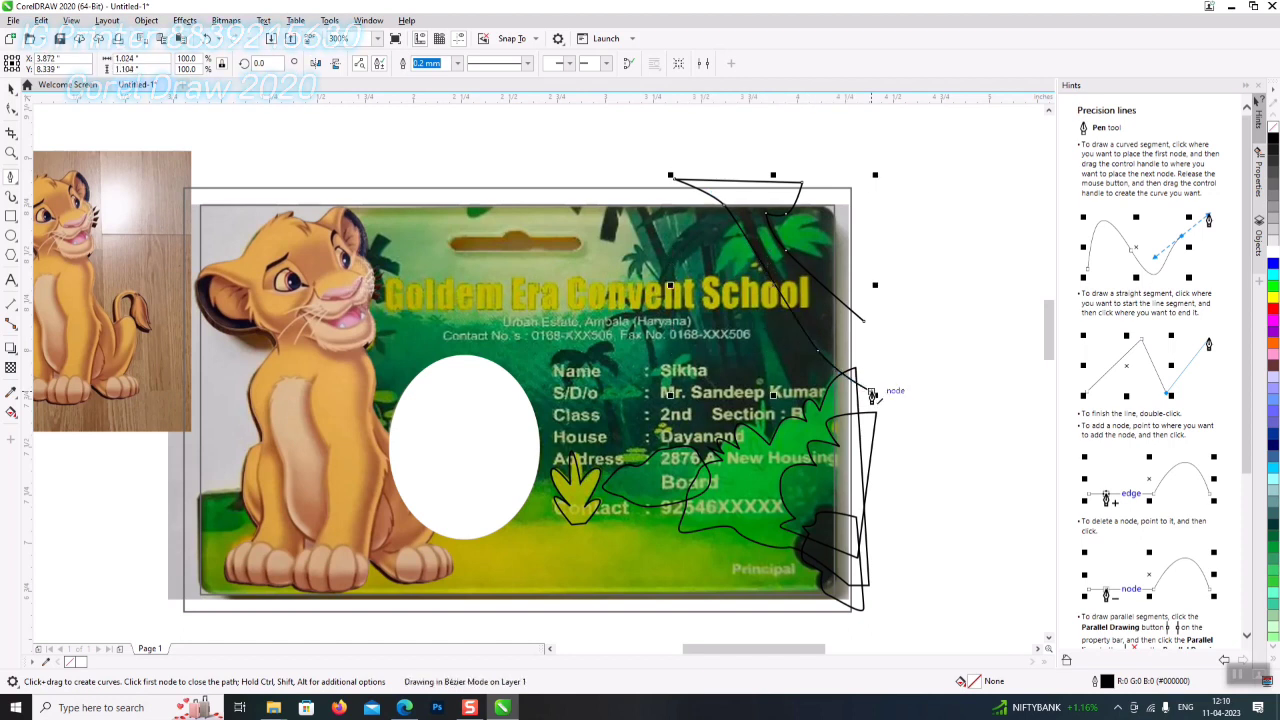
pyautogui.moveTo(875, 387)
pyautogui.mouseDown()
pyautogui.moveTo(765, 258)
pyautogui.moveTo(739, 198)
pyautogui.moveTo(800, 255)
pyautogui.moveTo(814, 305)
pyautogui.moveTo(848, 336)
pyautogui.mouseUp()
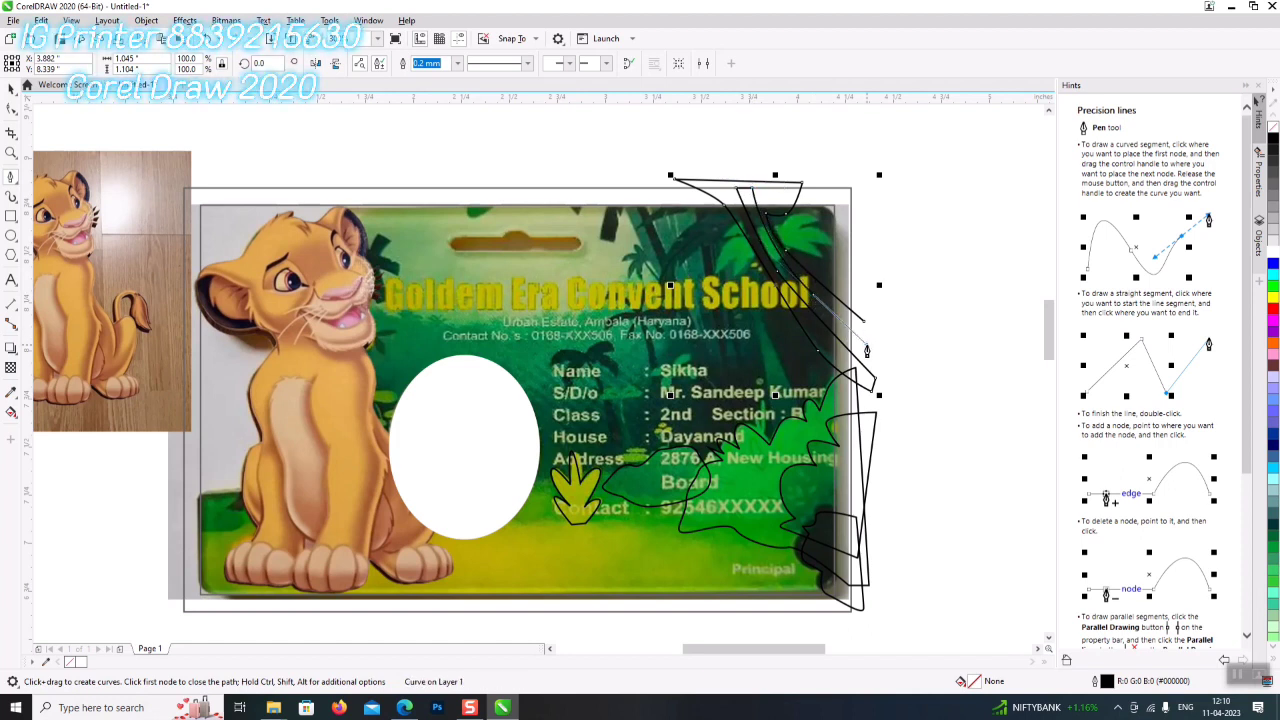
pyautogui.click(861, 319)
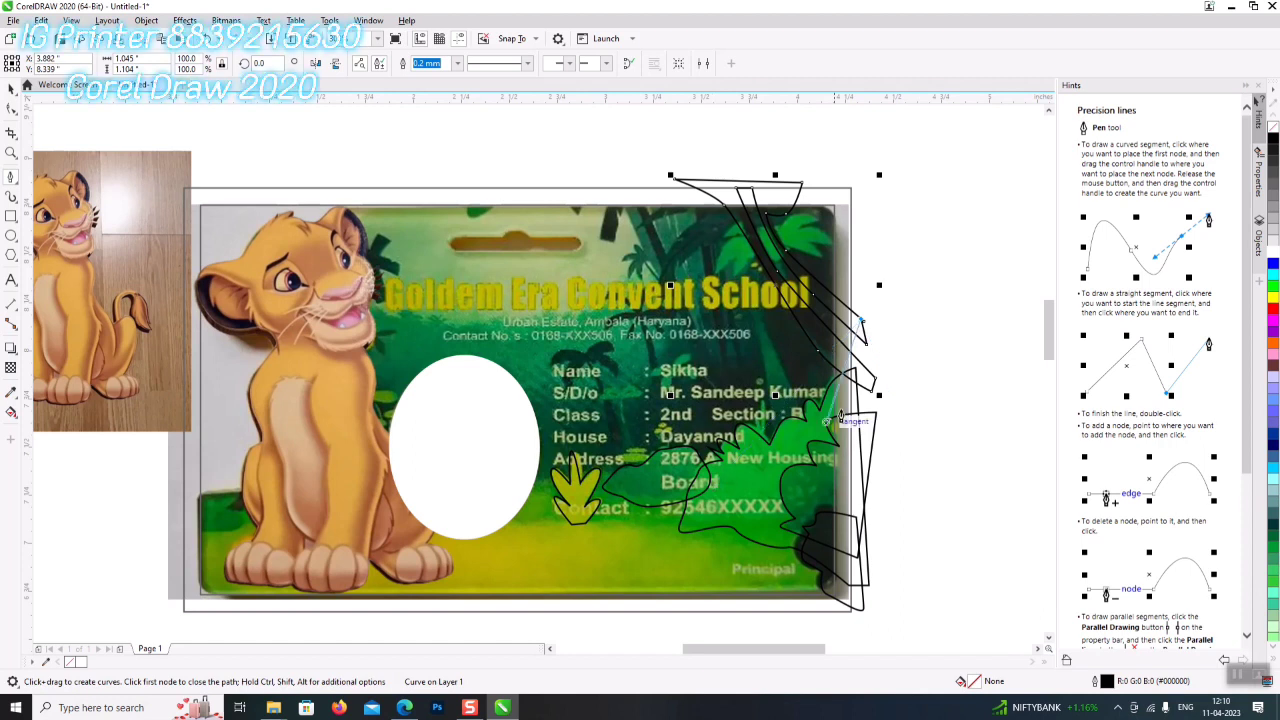
pyautogui.doubleClick(865, 328)
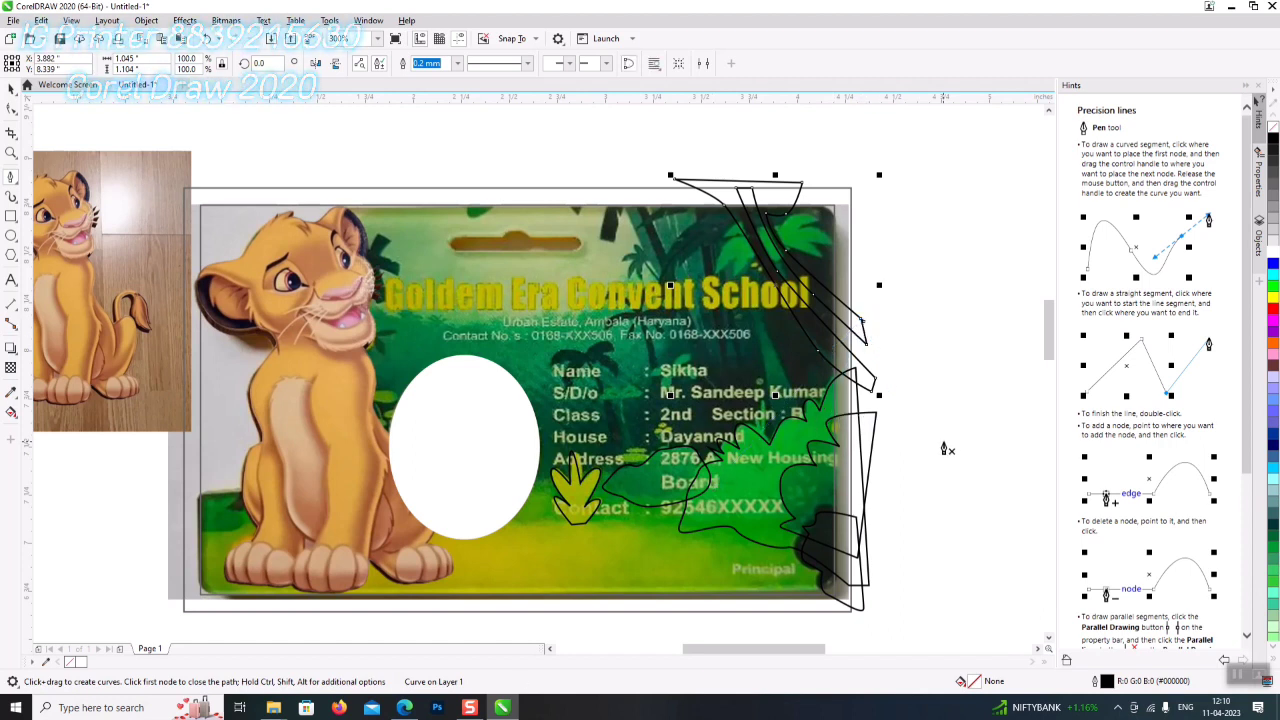
pyautogui.click(12, 88)
pyautogui.click(793, 503)
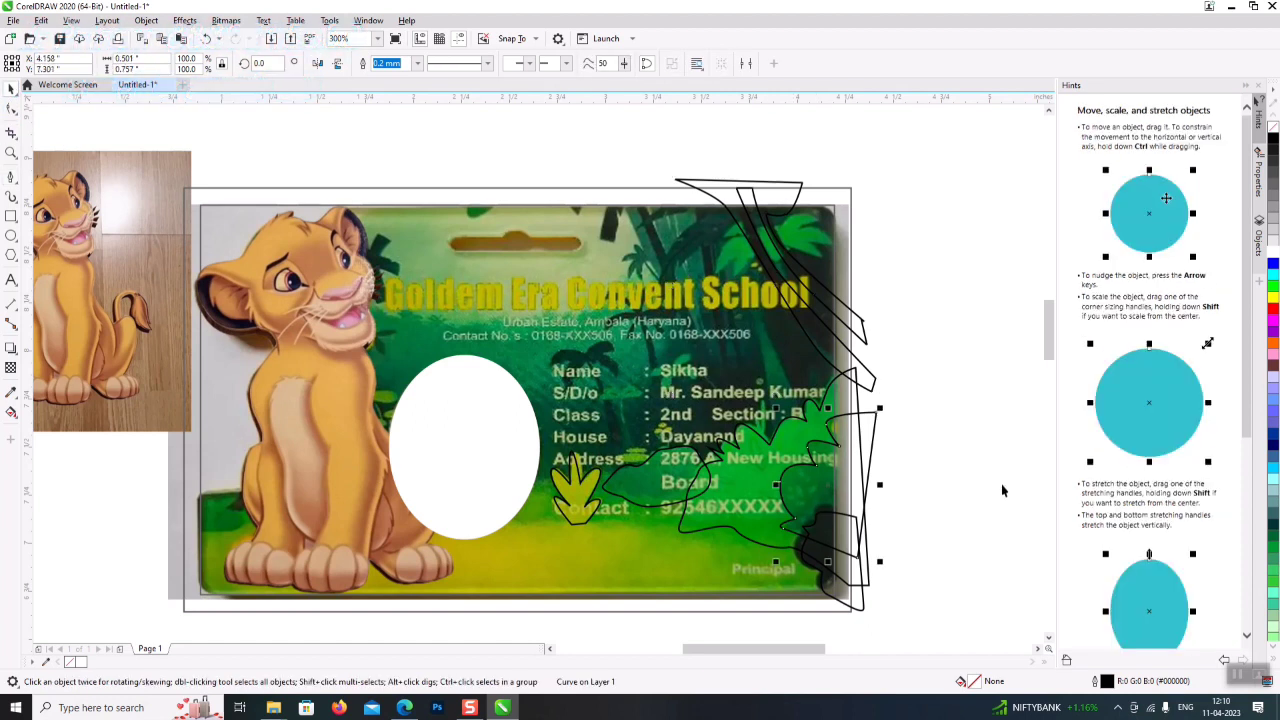
# - Fill the leaf, large bush and small curve dark green, green and light green
pyautogui.click(1271, 538)
pyautogui.press('Tab')
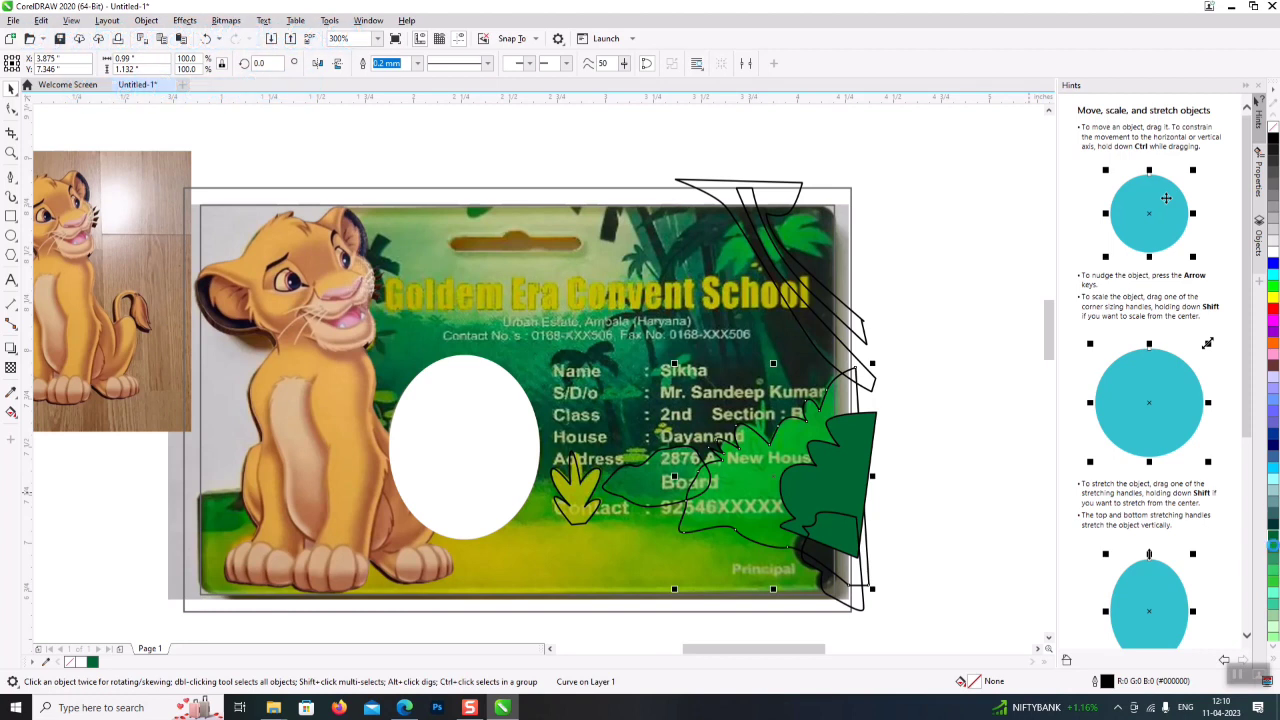
pyautogui.click(1271, 555)
pyautogui.click(656, 492)
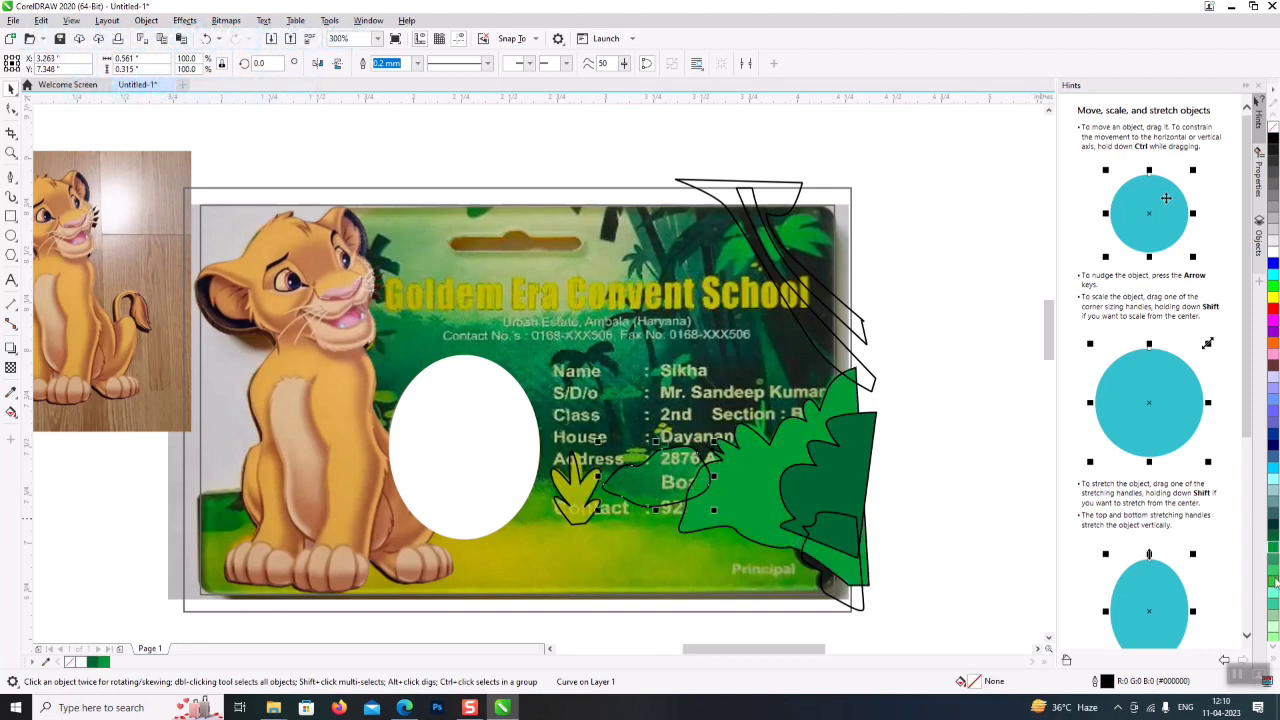
pyautogui.click(1273, 581)
# - Fill the small plant yellow and the top-right trunk outlines black
pyautogui.click(566, 507)
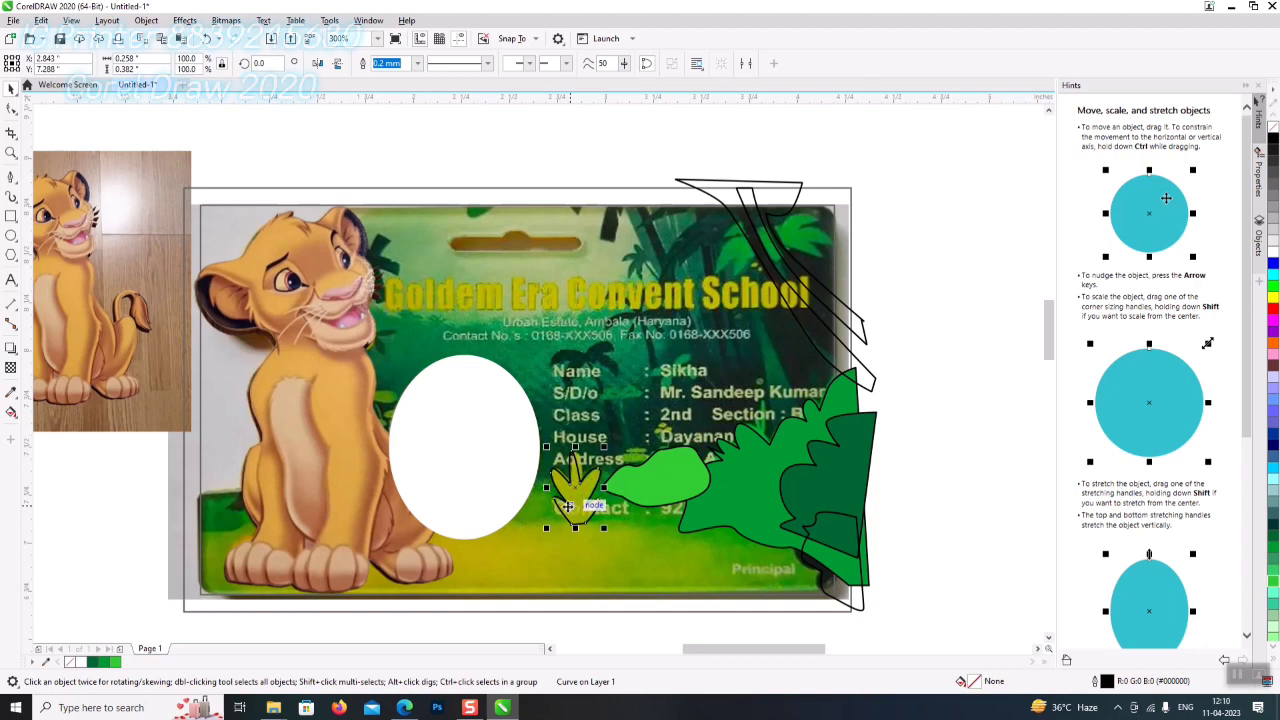
pyautogui.click(1274, 297)
pyautogui.click(958, 437)
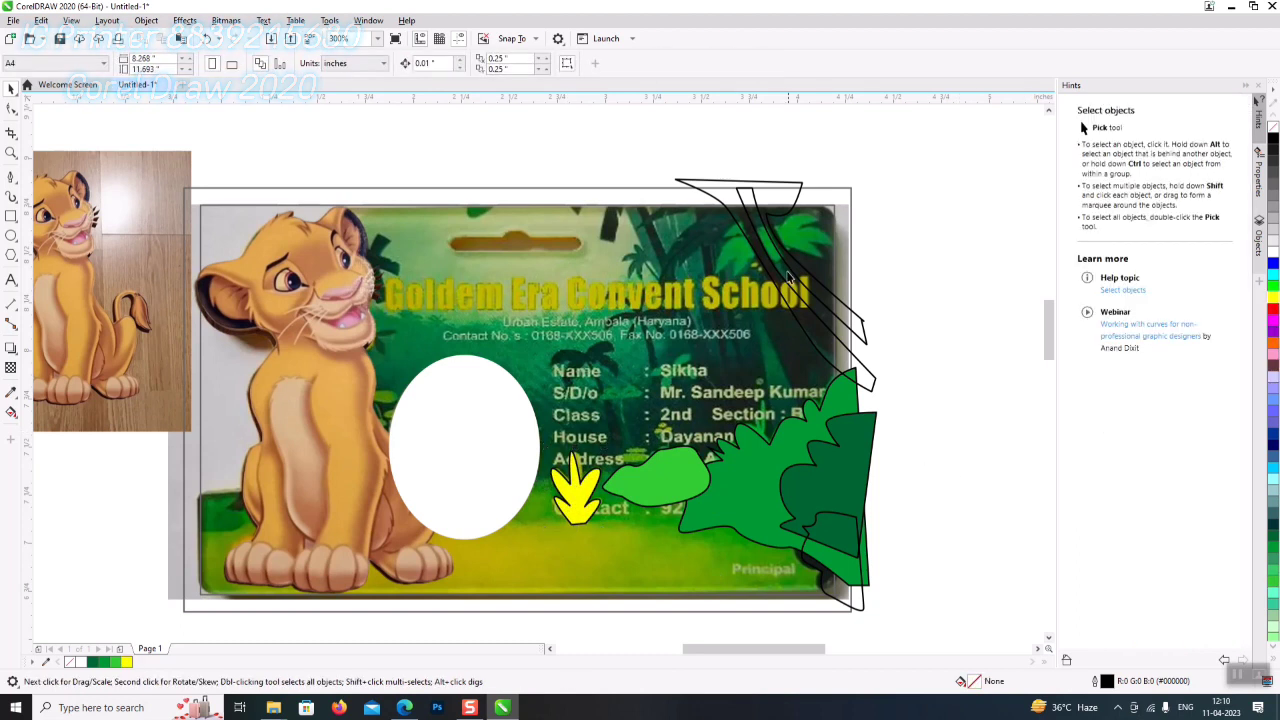
pyautogui.click(777, 185)
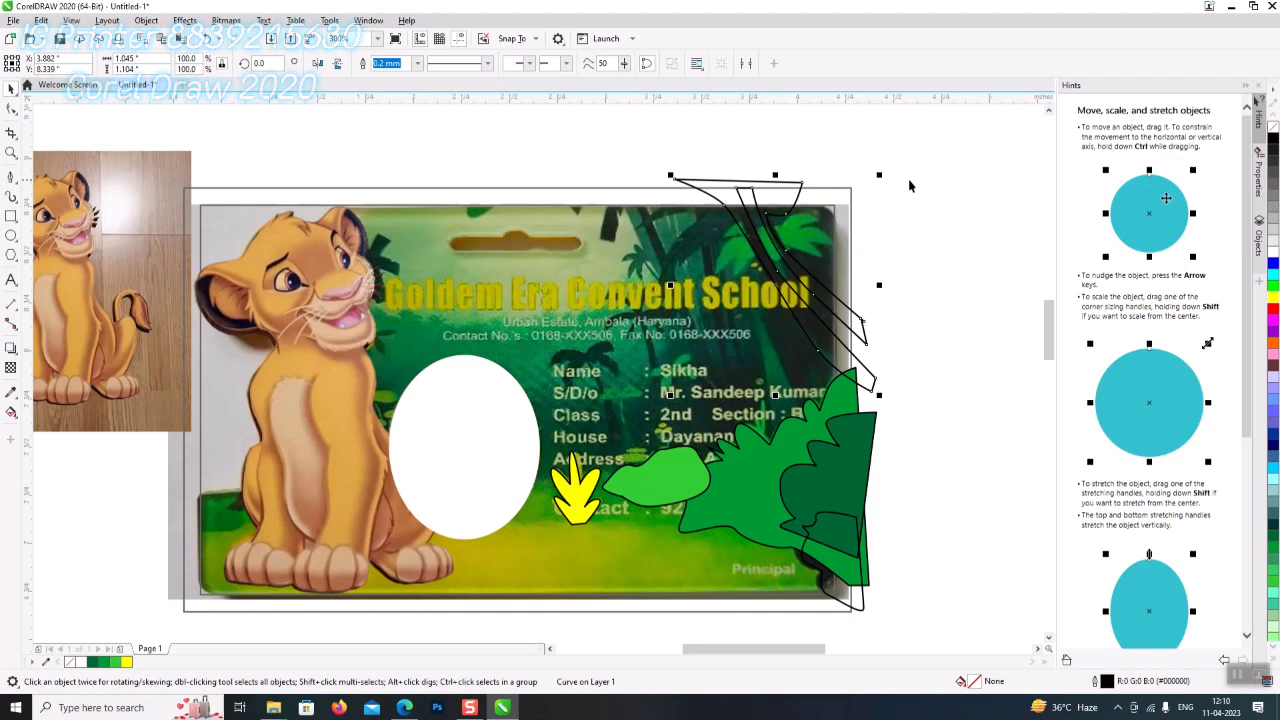
pyautogui.click(1274, 150)
pyautogui.press('Escape')
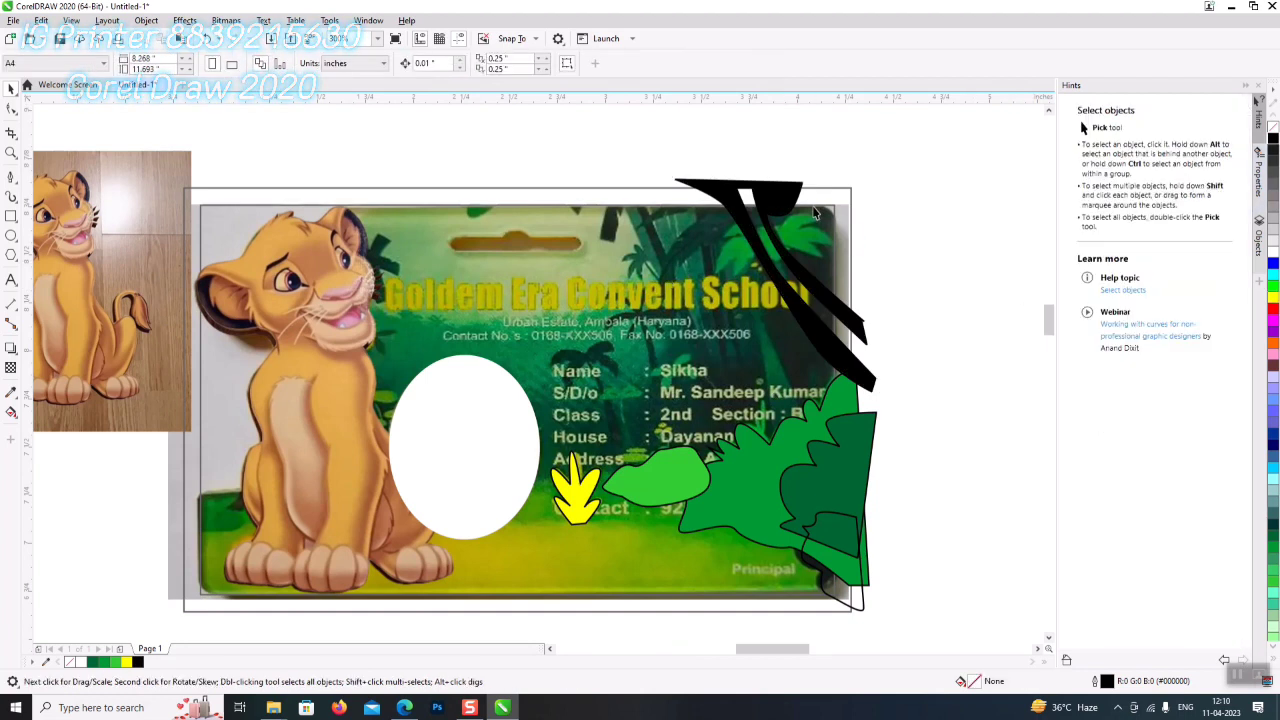
pyautogui.scroll(2, 812, 206)
# - Trace a palm leaf outline near the card's top with curved segments
pyautogui.click(11, 177)
pyautogui.click(782, 252)
pyautogui.moveTo(824, 232); pyautogui.dragTo(820, 226)
pyautogui.moveTo(744, 237)
pyautogui.mouseDown()
pyautogui.moveTo(696, 265)
pyautogui.moveTo(632, 262)
pyautogui.moveTo(700, 263)
pyautogui.moveTo(677, 272)
pyautogui.mouseUp()
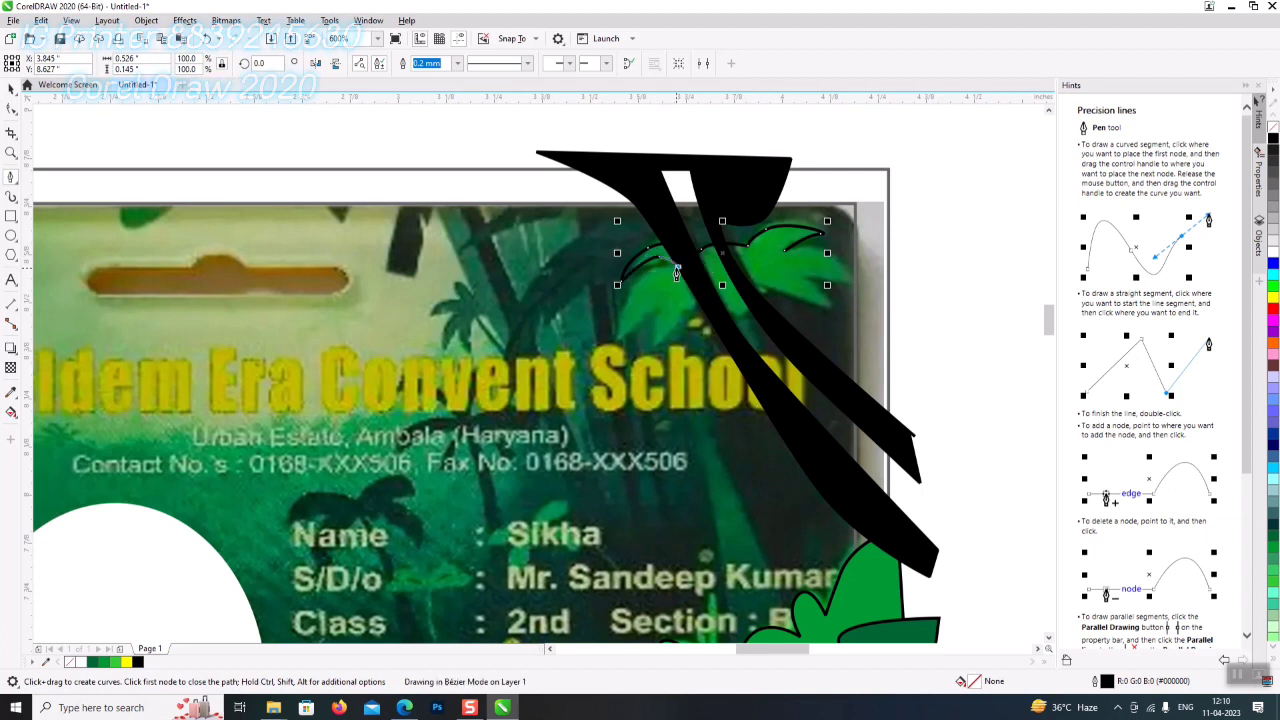
pyautogui.moveTo(617, 352); pyautogui.dragTo(664, 308)
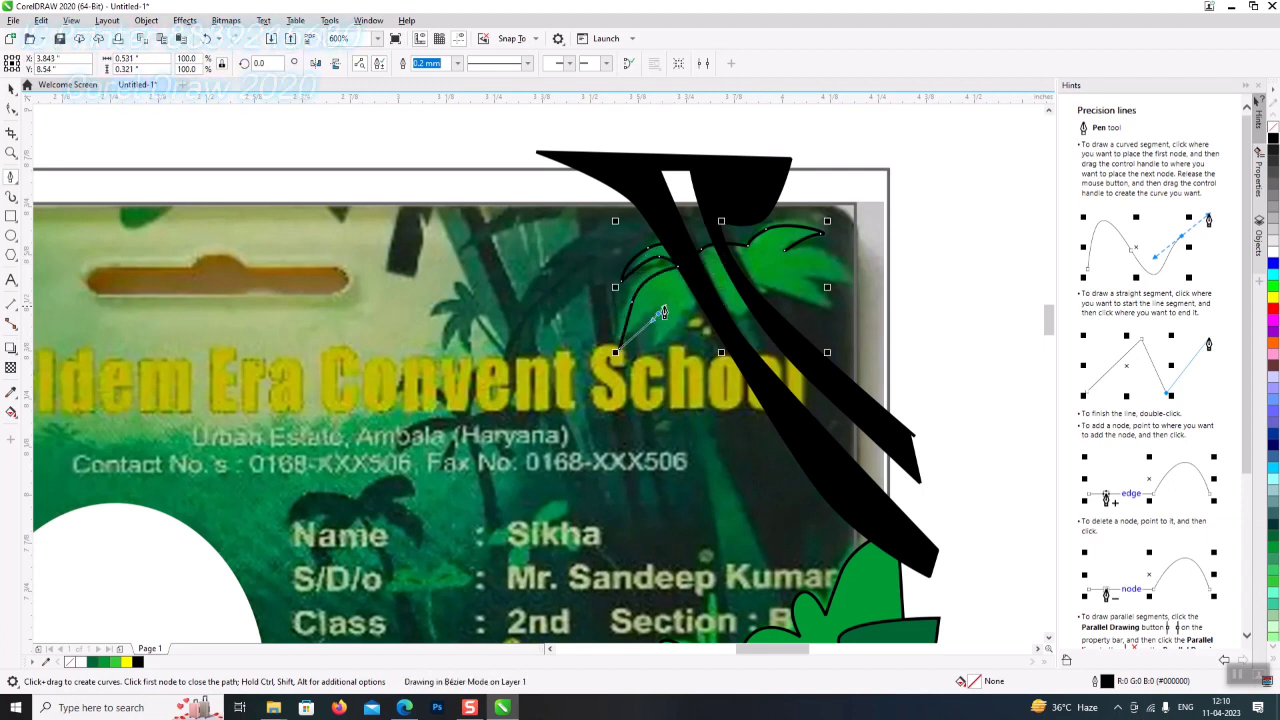
pyautogui.moveTo(656, 352)
pyautogui.mouseDown()
pyautogui.moveTo(650, 325)
pyautogui.moveTo(666, 308)
pyautogui.moveTo(712, 305)
pyautogui.moveTo(745, 322)
pyautogui.moveTo(775, 292)
pyautogui.moveTo(810, 305)
pyautogui.mouseUp()
pyautogui.moveTo(800, 304)
pyautogui.mouseDown()
pyautogui.moveTo(829, 300)
pyautogui.moveTo(852, 262)
pyautogui.moveTo(830, 245)
pyautogui.moveTo(784, 256)
pyautogui.moveTo(785, 277)
pyautogui.mouseUp()
pyautogui.scroll(-2, 671, 298)
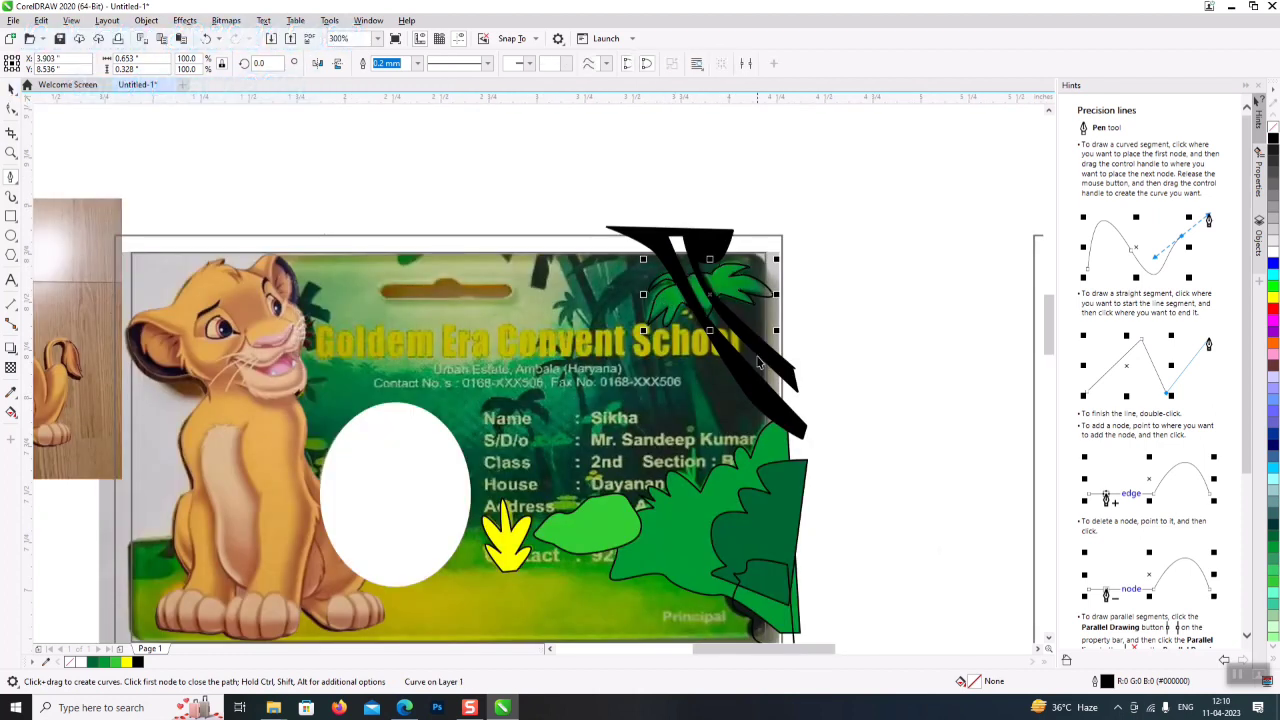
# - Fill the top palm leaf dark green and remove its outline
pyautogui.click(11, 88)
pyautogui.click(1273, 545)
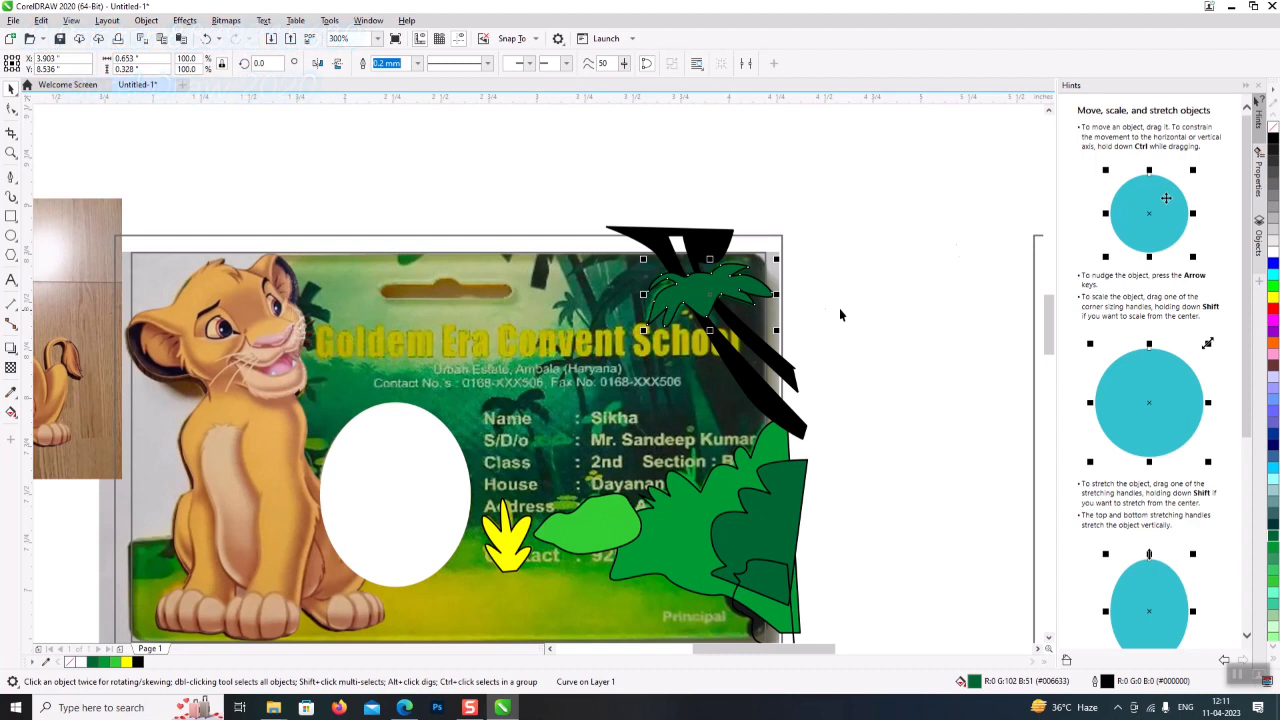
pyautogui.rightClick(1273, 128)
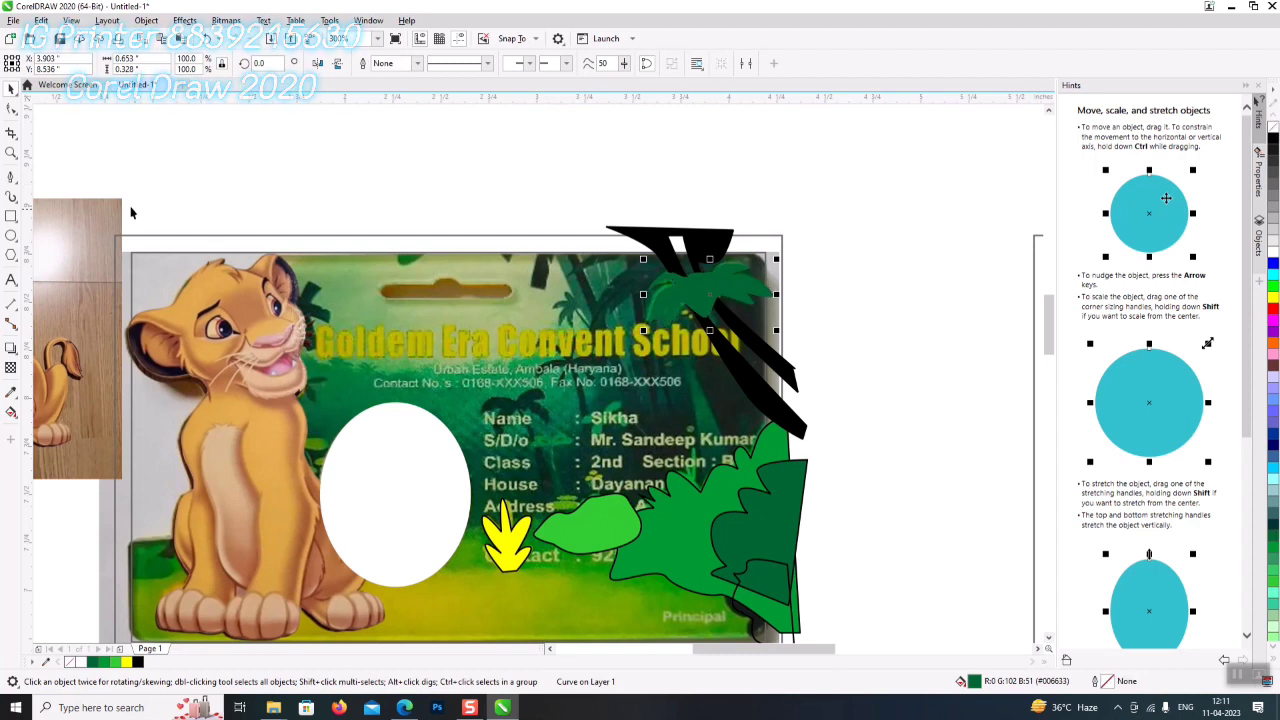
pyautogui.scroll(2, 686, 335)
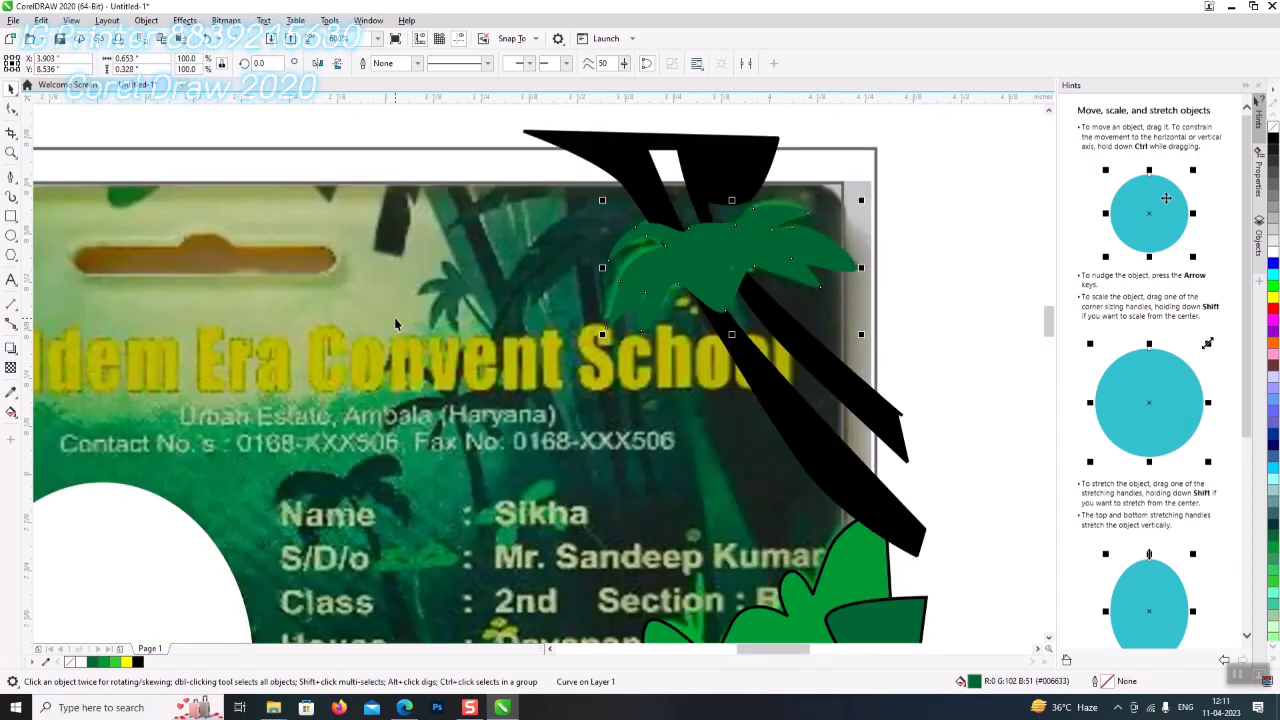
pyautogui.scroll(-2, 394, 325)
# - Start a branch path at the card's top edge with nodes down the stem
pyautogui.click(12, 178)
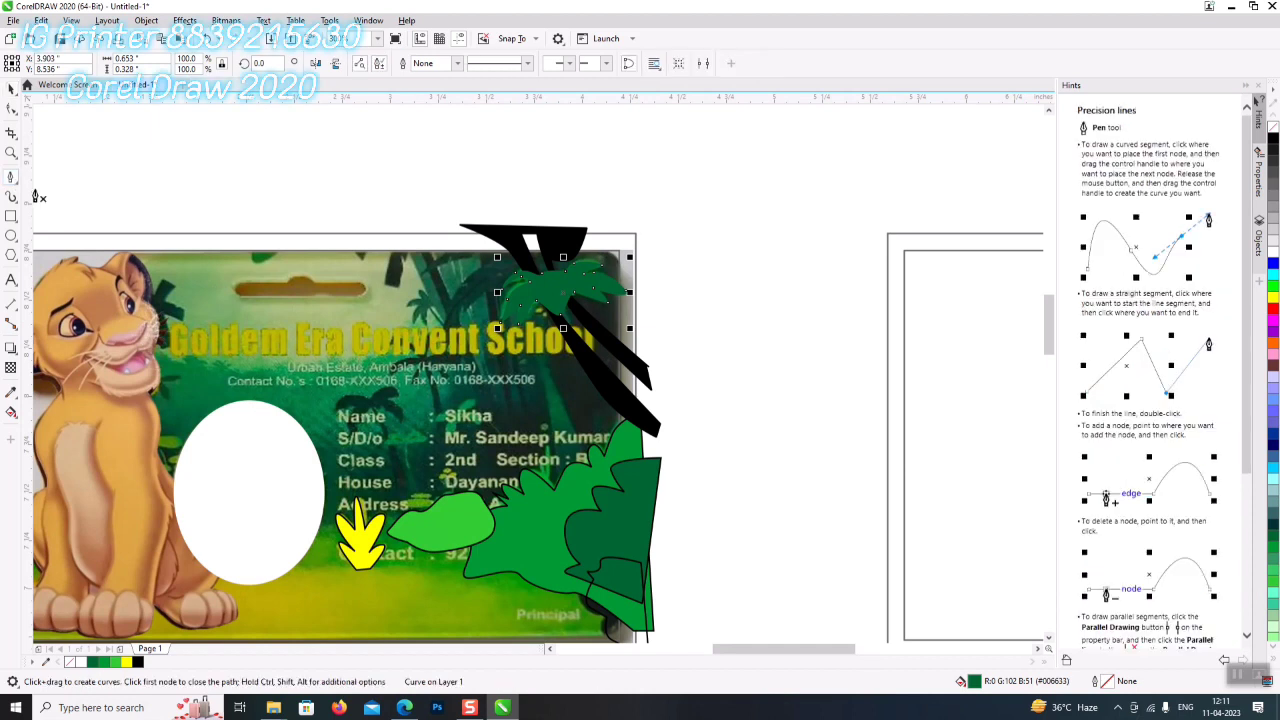
pyautogui.click(490, 194)
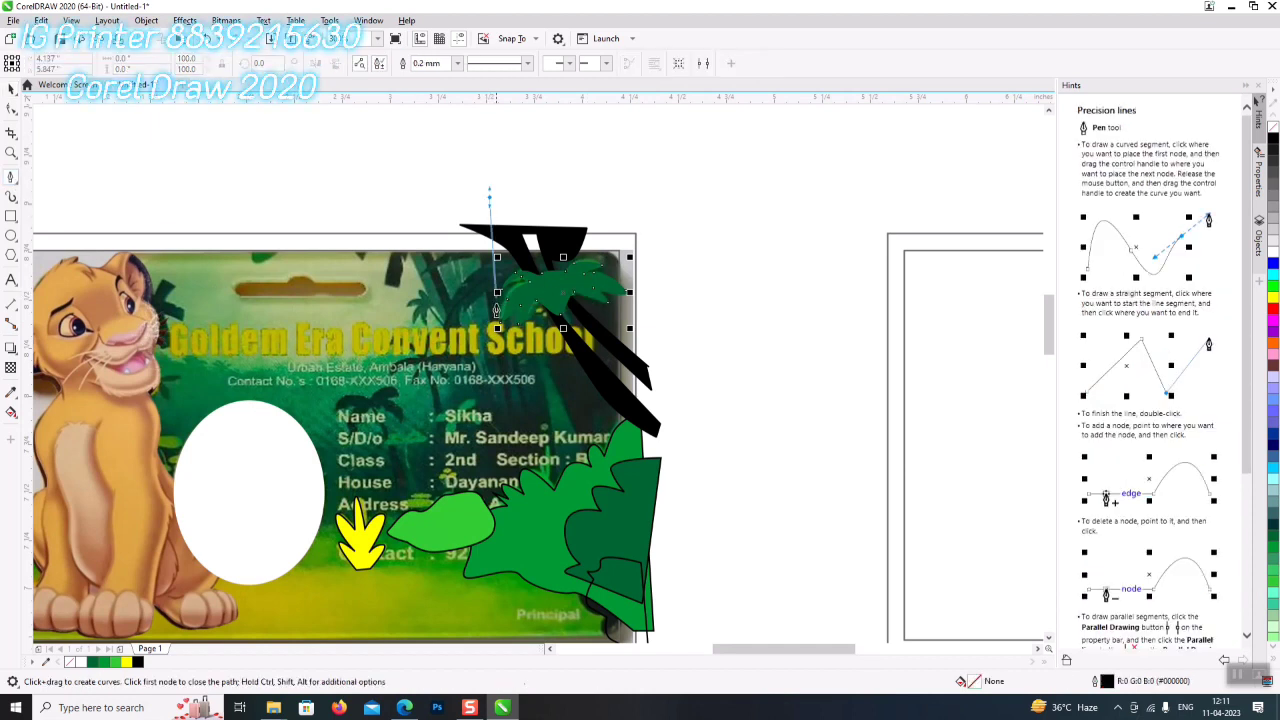
pyautogui.click(519, 411)
pyautogui.click(540, 506)
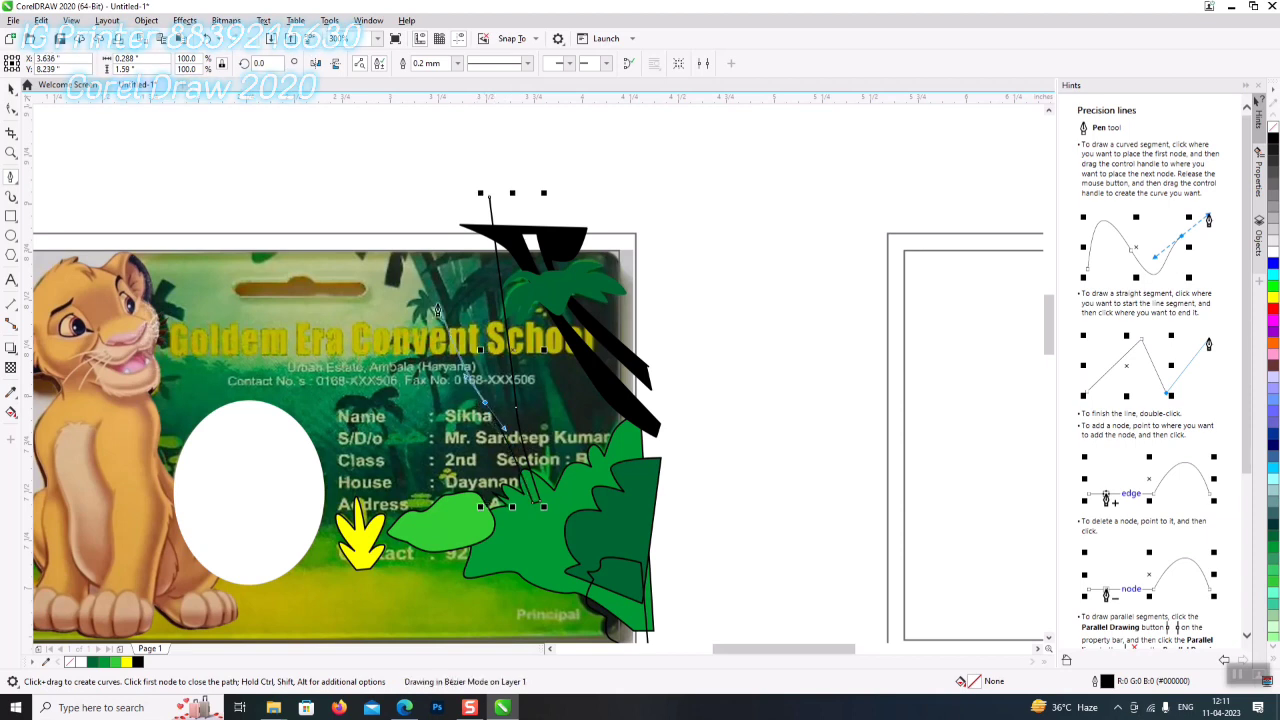
pyautogui.click(413, 227)
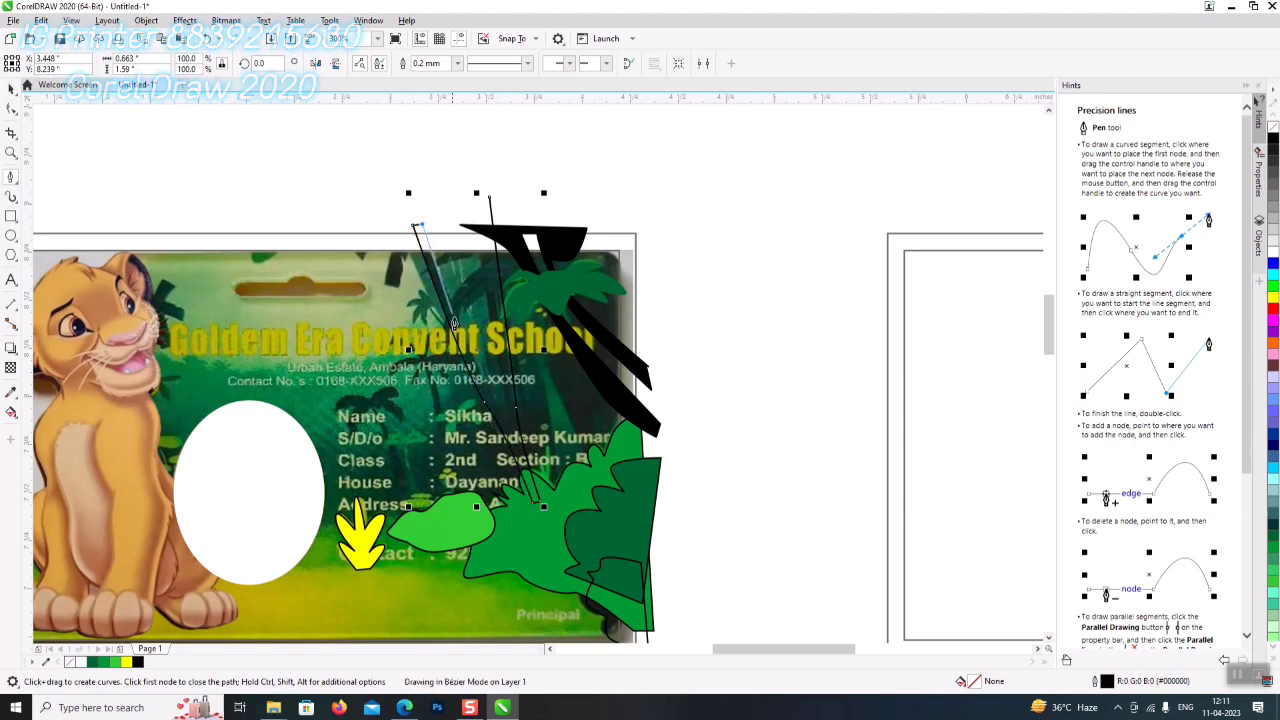
pyautogui.click(512, 438)
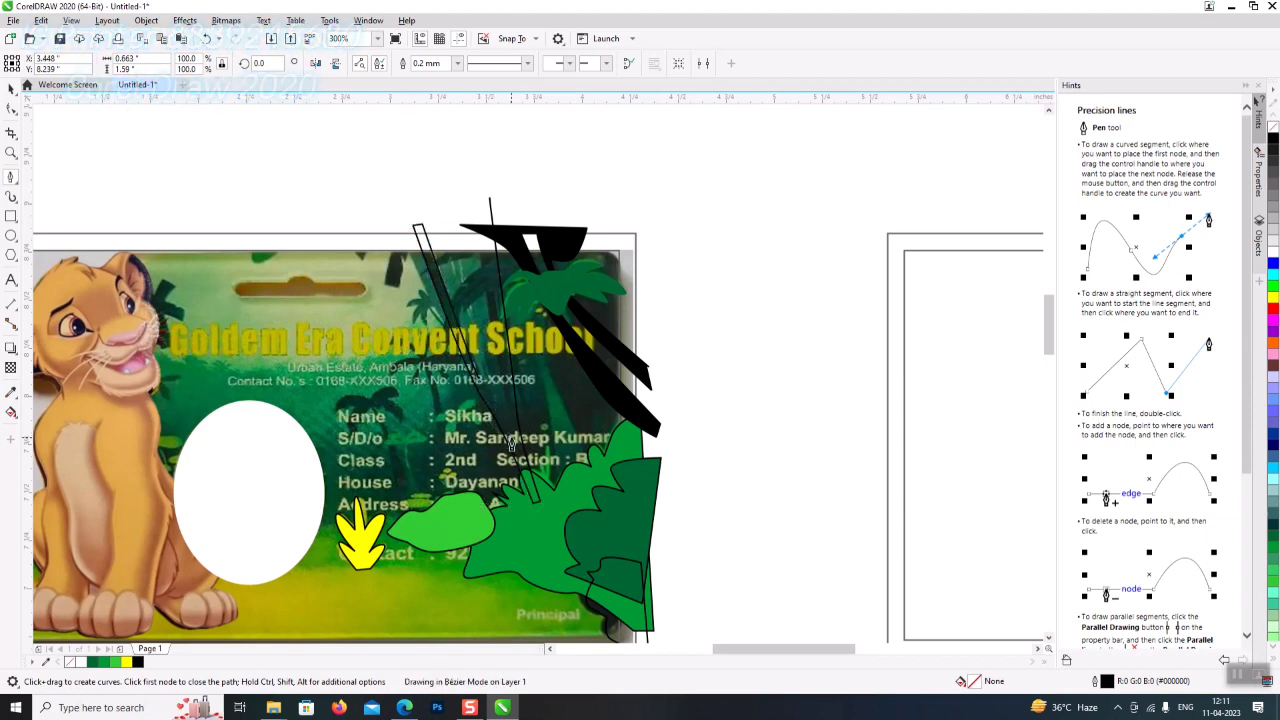
pyautogui.click(477, 240)
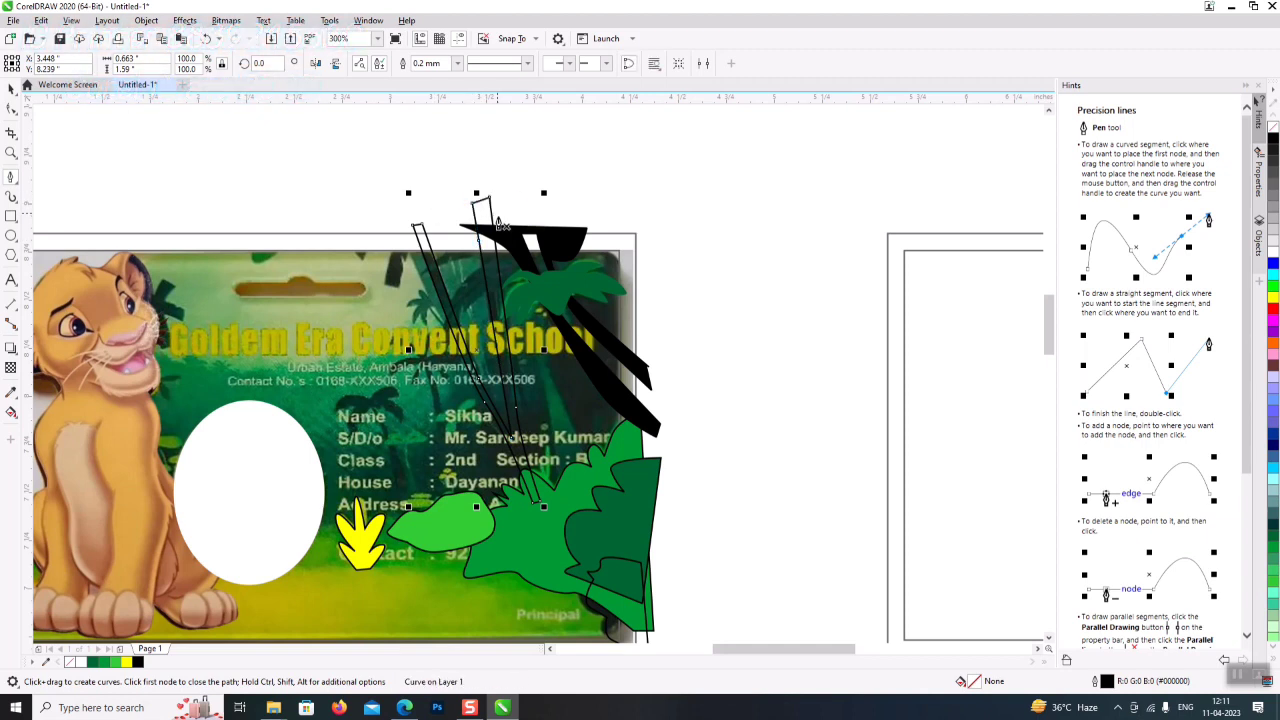
# - Curve the branch up to the black trunk shape, finish it, and fill it dark grey
pyautogui.scroll(2, 487, 261)
pyautogui.moveTo(458, 229)
pyautogui.mouseDown()
pyautogui.moveTo(529, 188)
pyautogui.moveTo(356, 292)
pyautogui.mouseUp()
pyautogui.moveTo(432, 275); pyautogui.dragTo(436, 270)
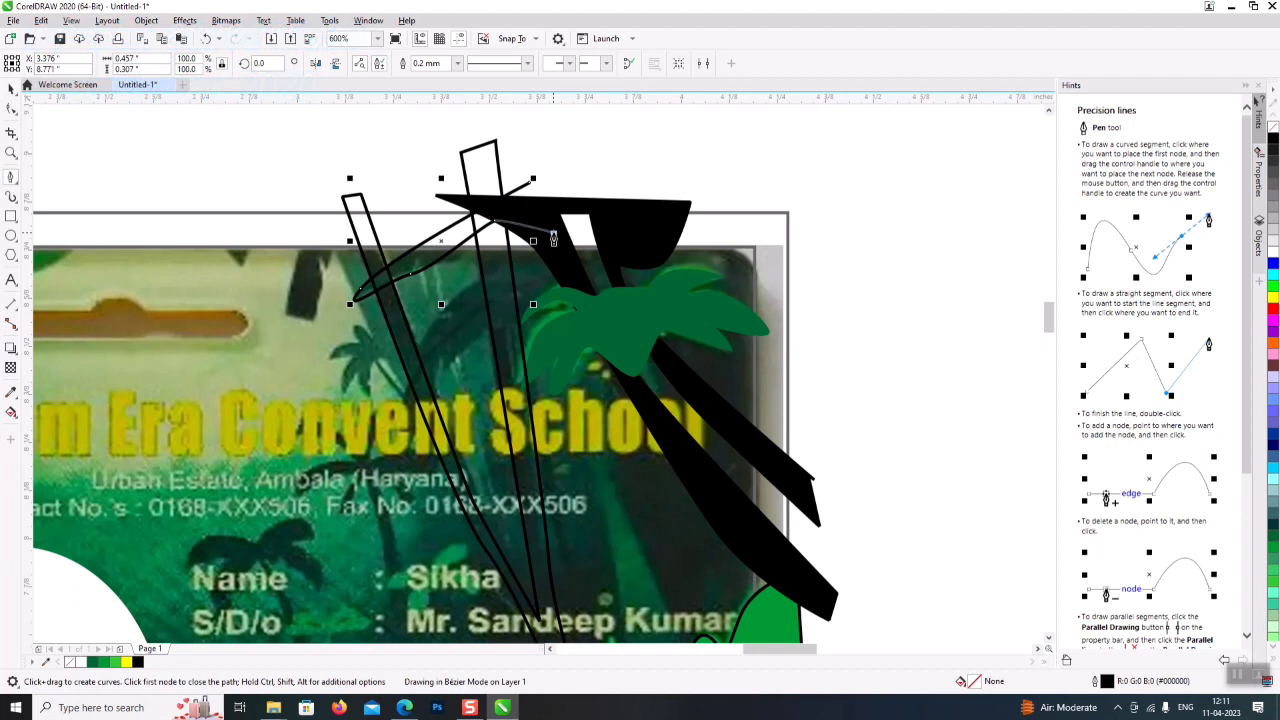
pyautogui.click(449, 297)
pyautogui.click(397, 420)
pyautogui.moveTo(447, 366); pyautogui.dragTo(575, 289)
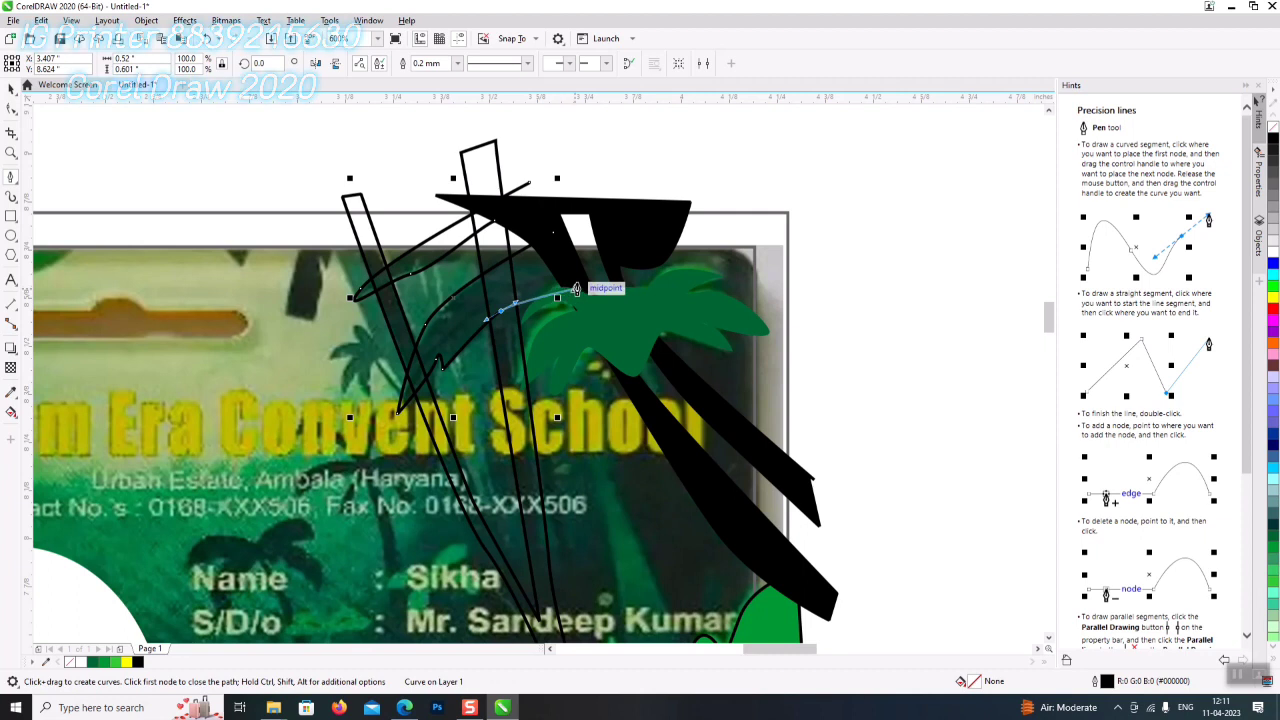
pyautogui.click(680, 232)
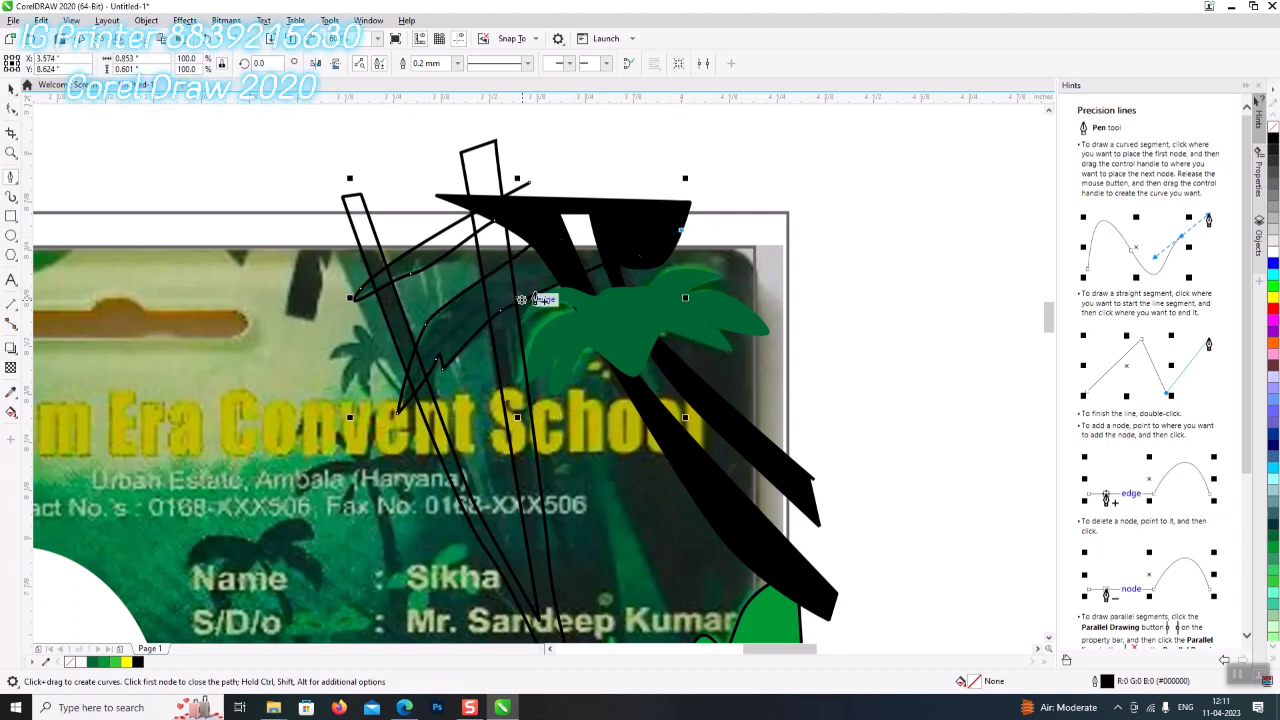
pyautogui.click(630, 131)
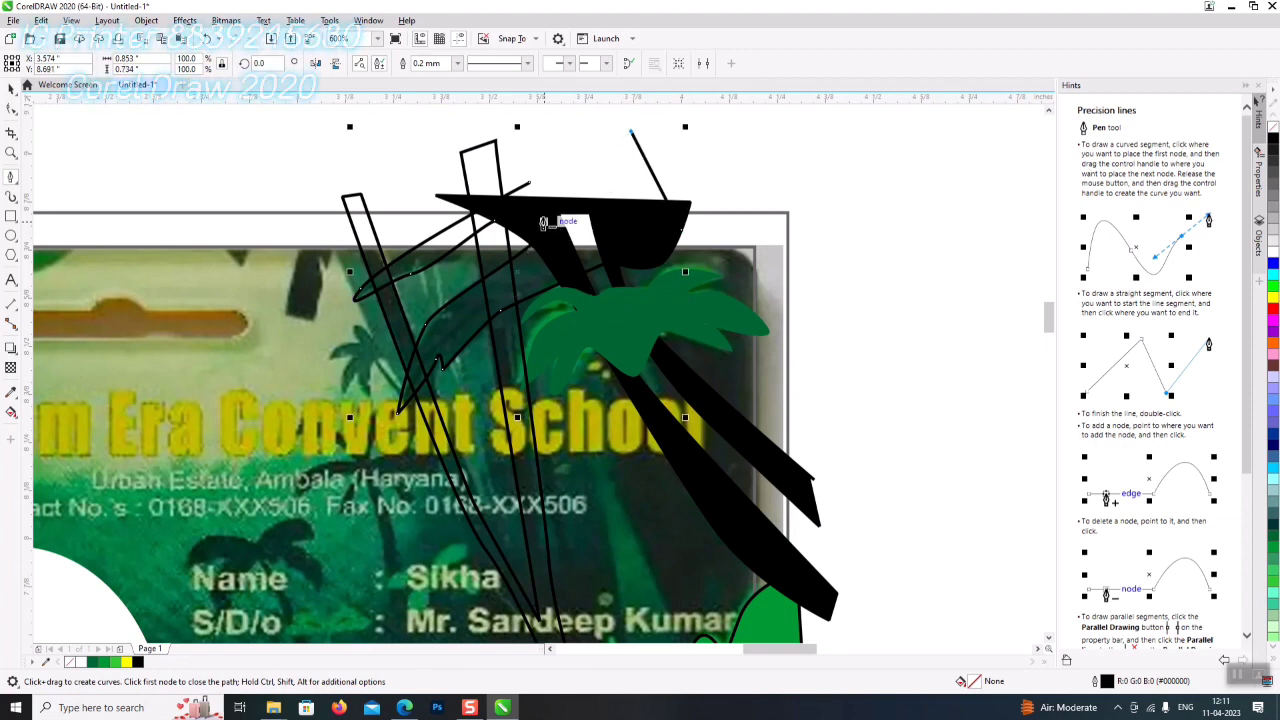
pyautogui.doubleClick(530, 186)
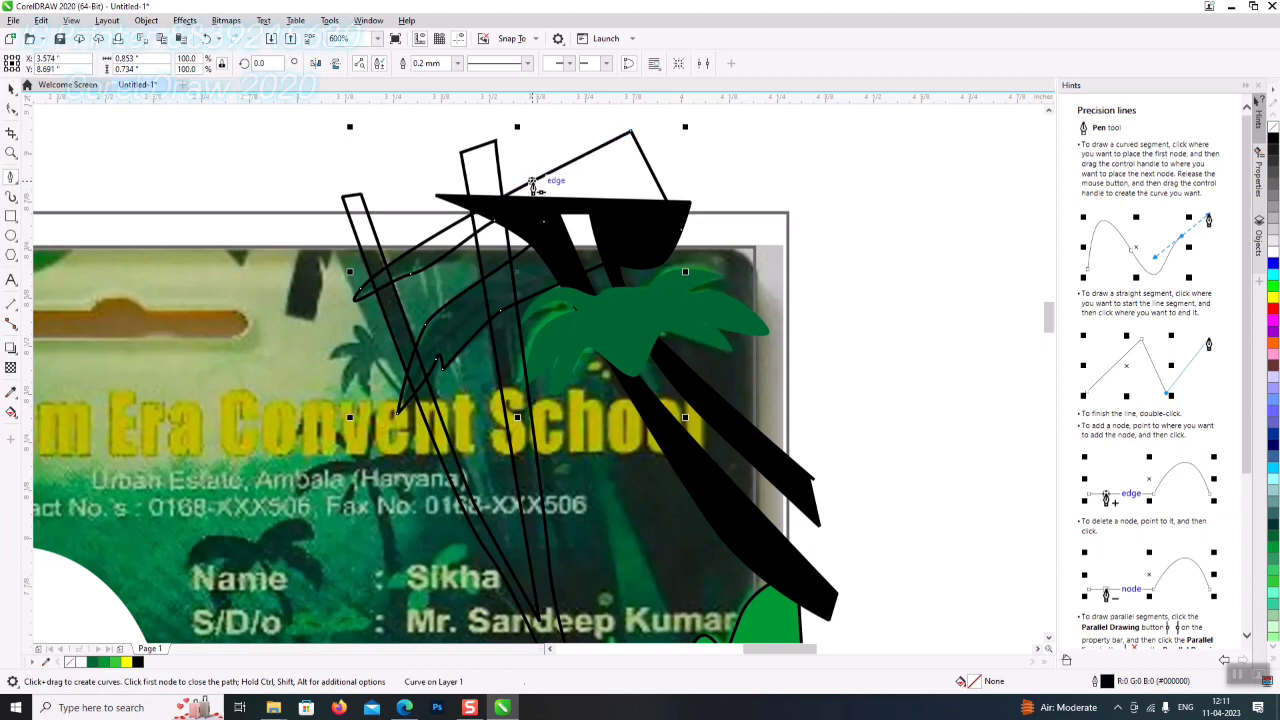
pyautogui.click(12, 88)
pyautogui.click(1273, 160)
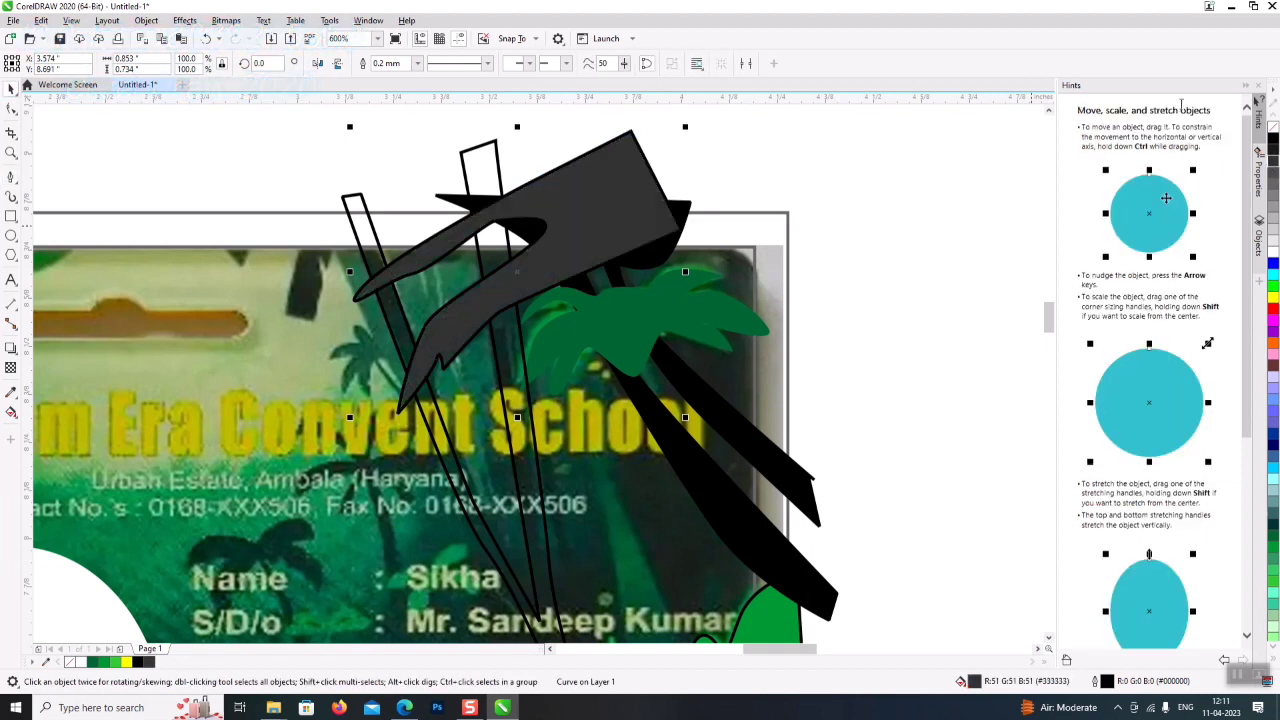
# - Remove the grey branch's outline and trace a closed tall leaf shape at the card's top
pyautogui.rightClick(1273, 136)
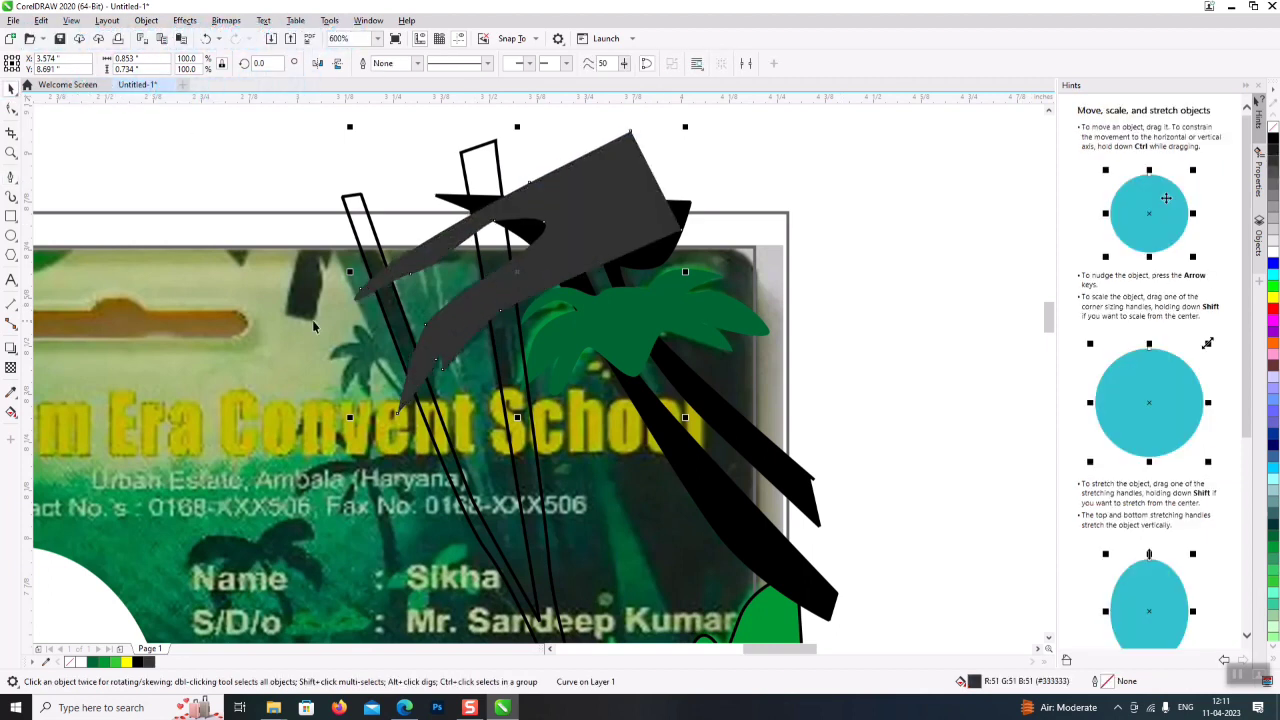
pyautogui.click(11, 196)
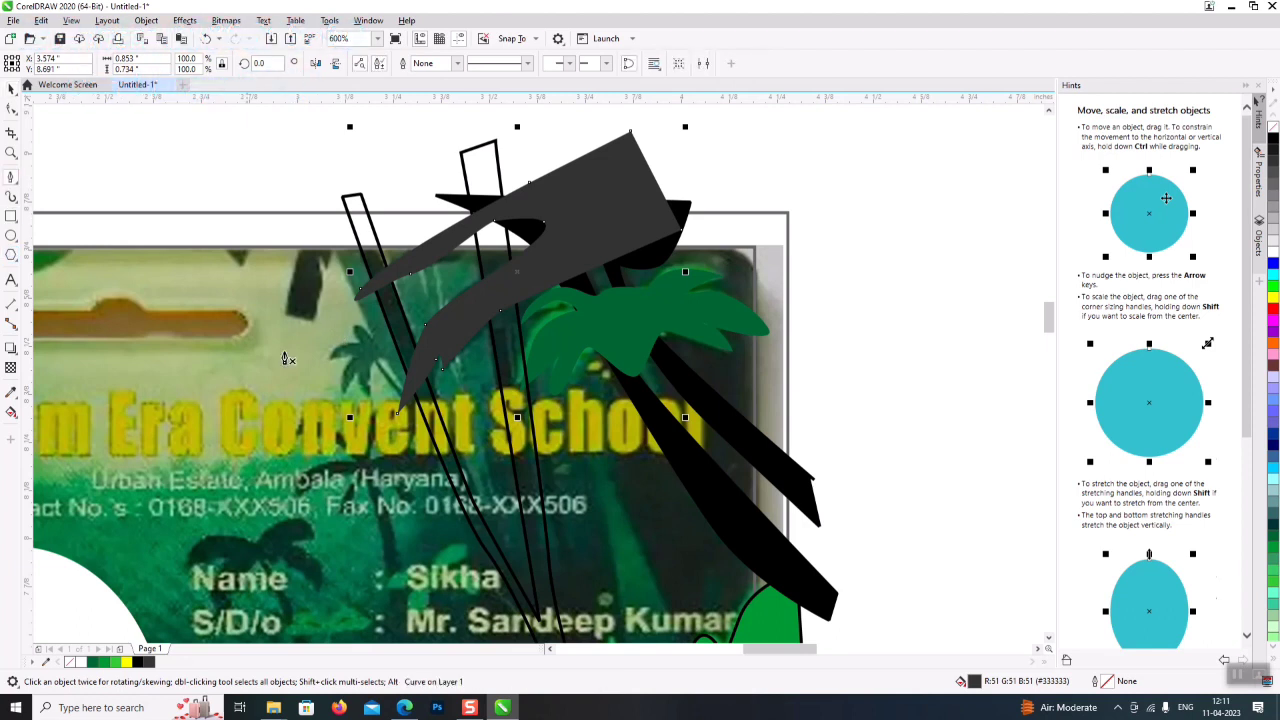
pyautogui.click(305, 184)
pyautogui.click(375, 338)
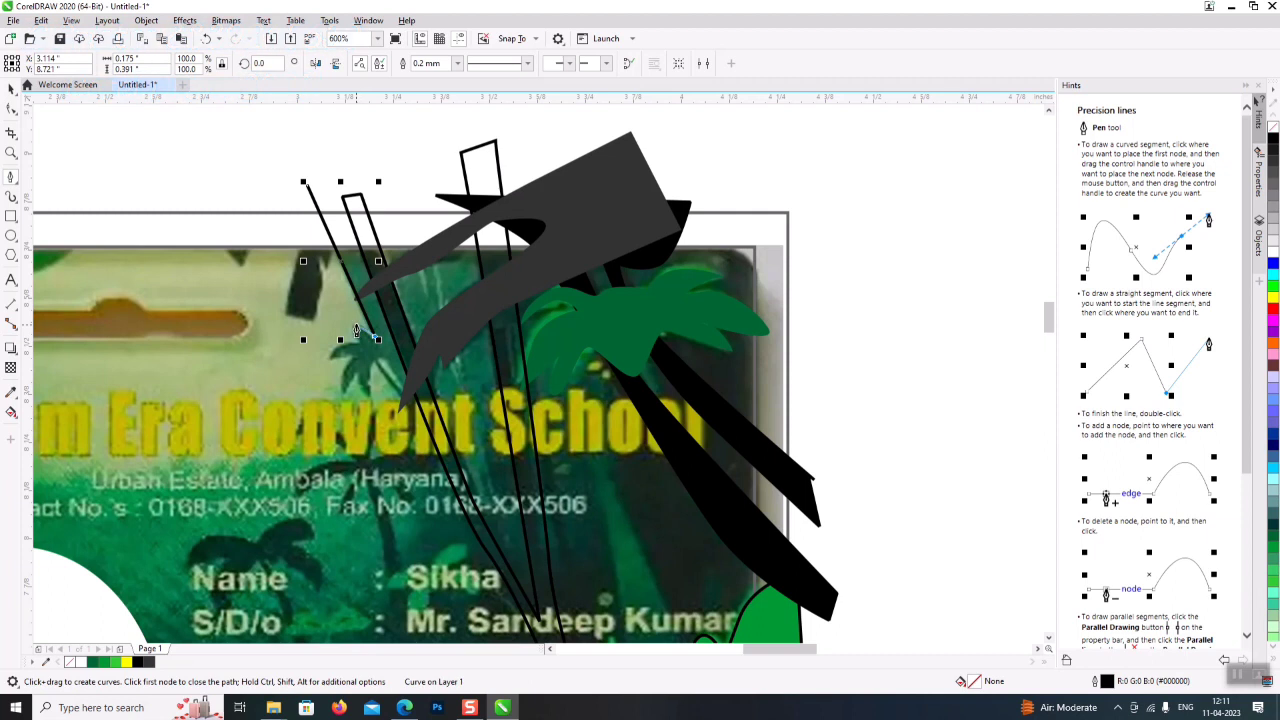
pyautogui.moveTo(350, 348)
pyautogui.mouseDown()
pyautogui.moveTo(335, 360)
pyautogui.moveTo(345, 405)
pyautogui.moveTo(376, 400)
pyautogui.moveTo(392, 356)
pyautogui.mouseUp()
pyautogui.click(378, 372)
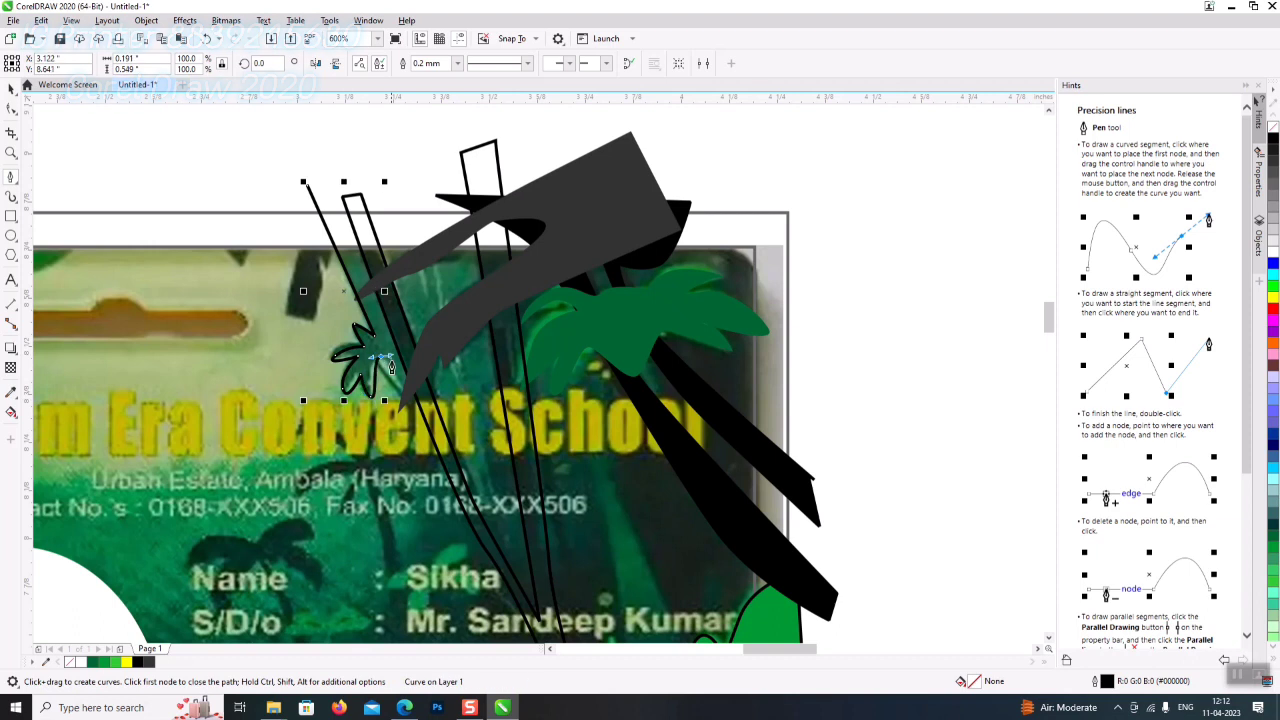
pyautogui.click(441, 470)
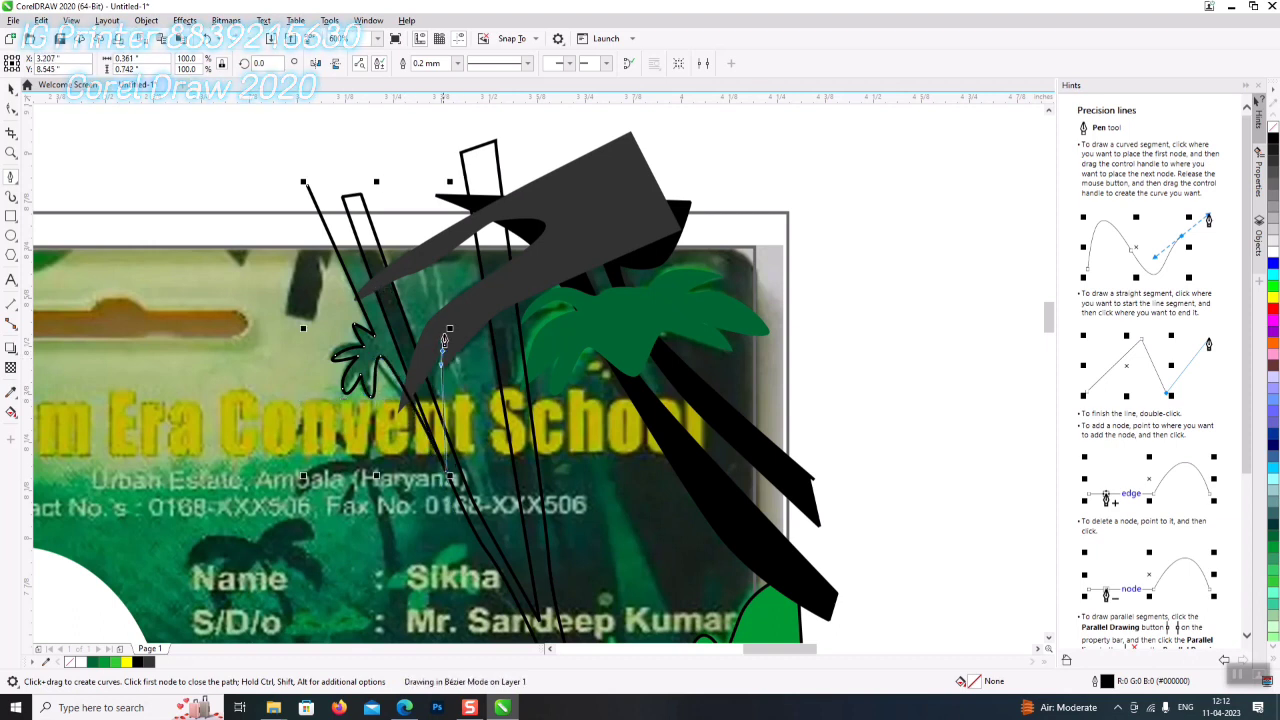
pyautogui.click(417, 170)
pyautogui.moveTo(417, 170); pyautogui.dragTo(428, 302)
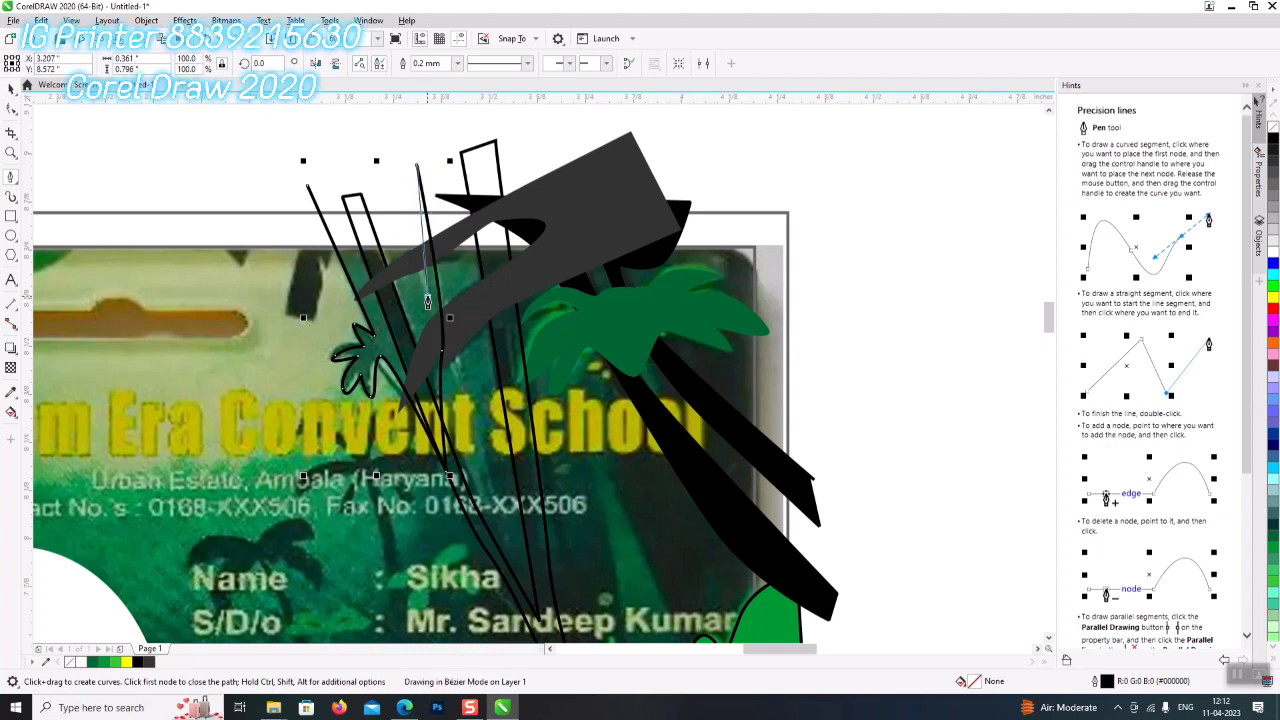
pyautogui.click(402, 186)
pyautogui.click(307, 188)
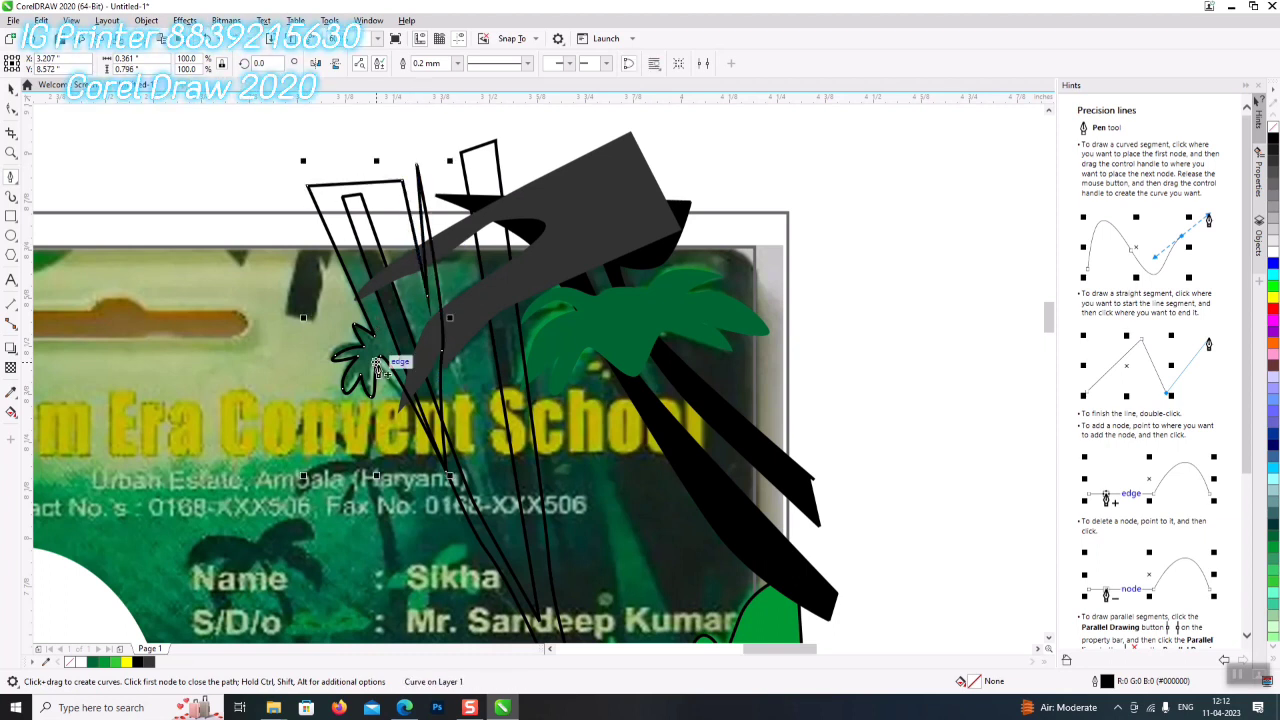
# - Fill the tall leaf green (#009933) with no outline
pyautogui.click(11, 88)
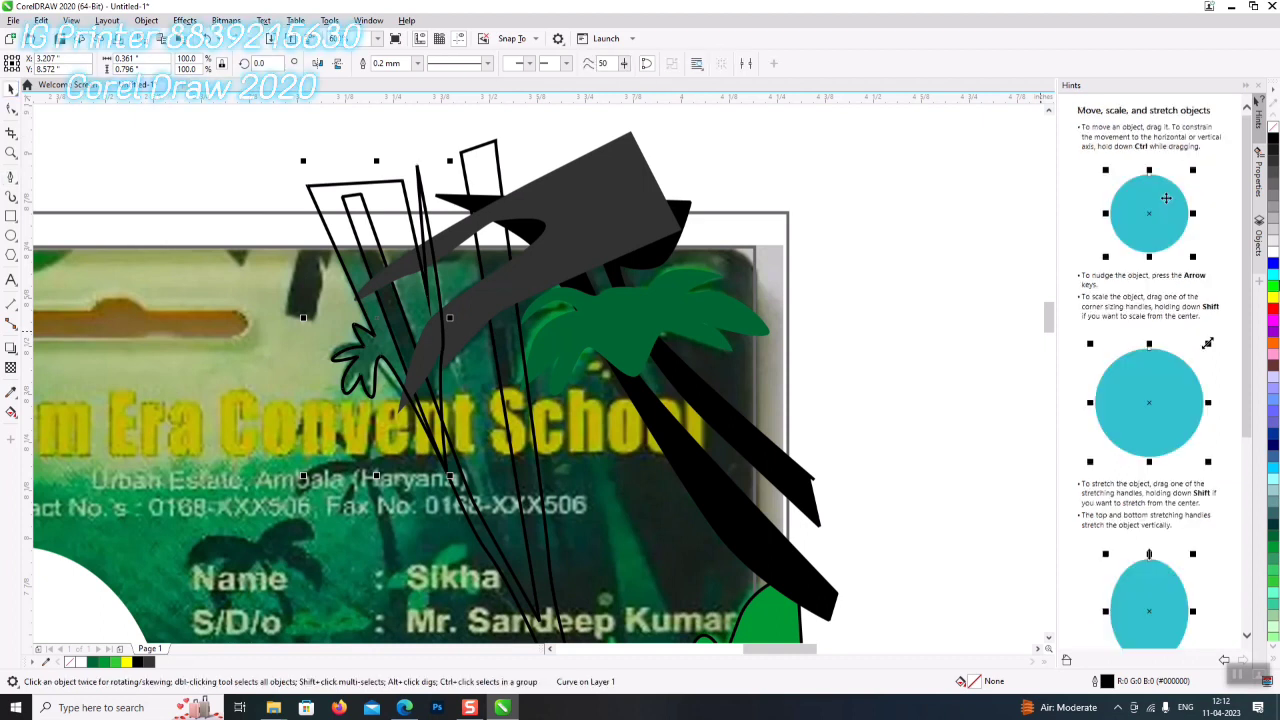
pyautogui.click(1272, 542)
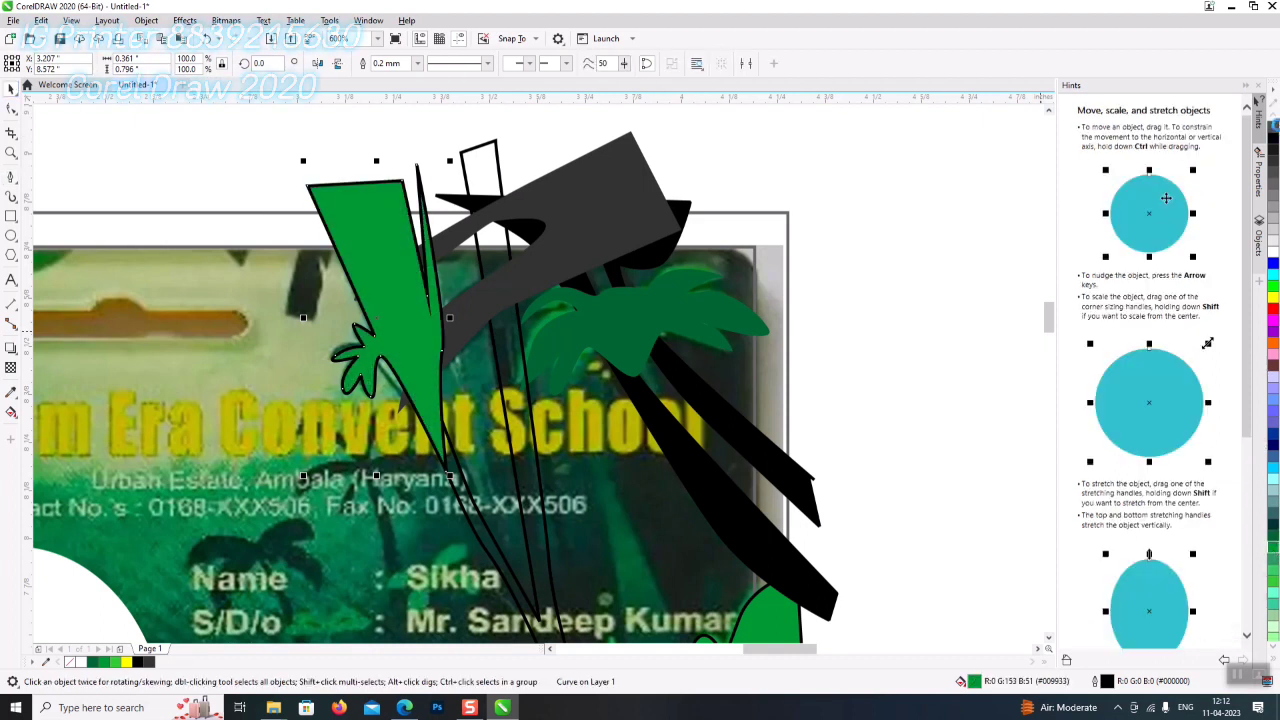
pyautogui.rightClick(1272, 127)
pyautogui.scroll(-2, 379, 217)
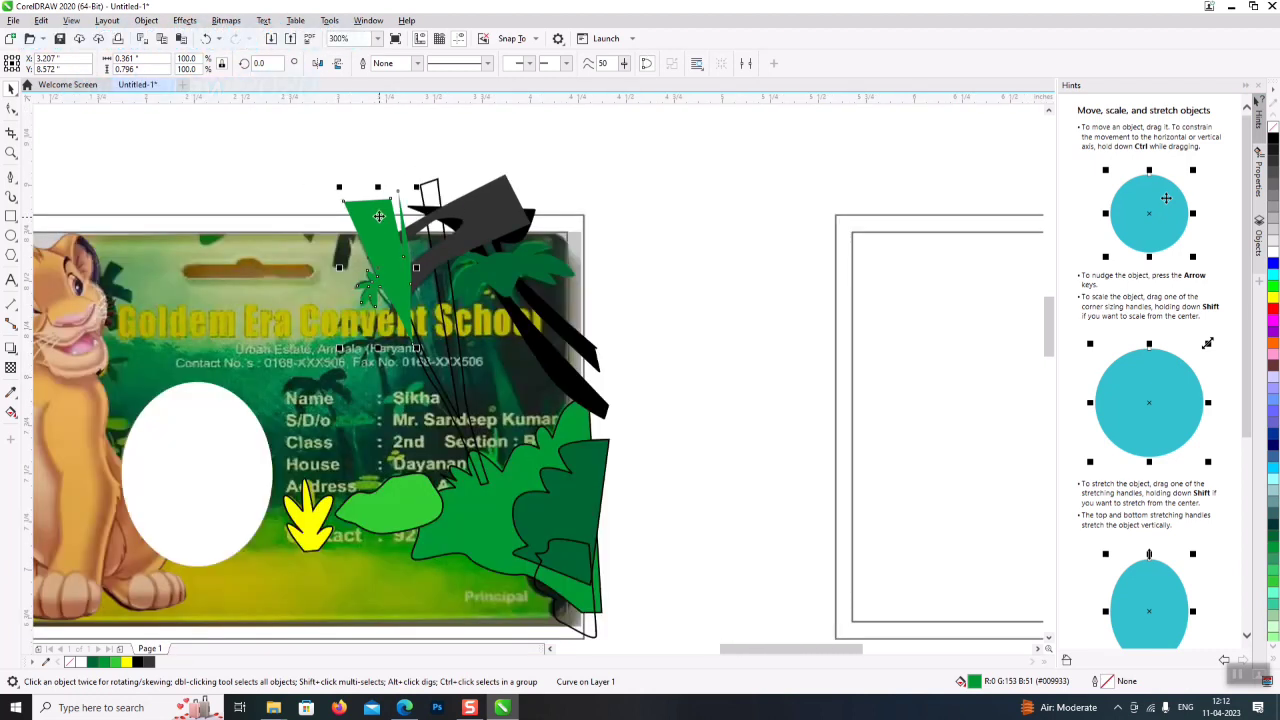
pyautogui.doubleClick(374, 197)
pyautogui.scroll(1, 372, 192)
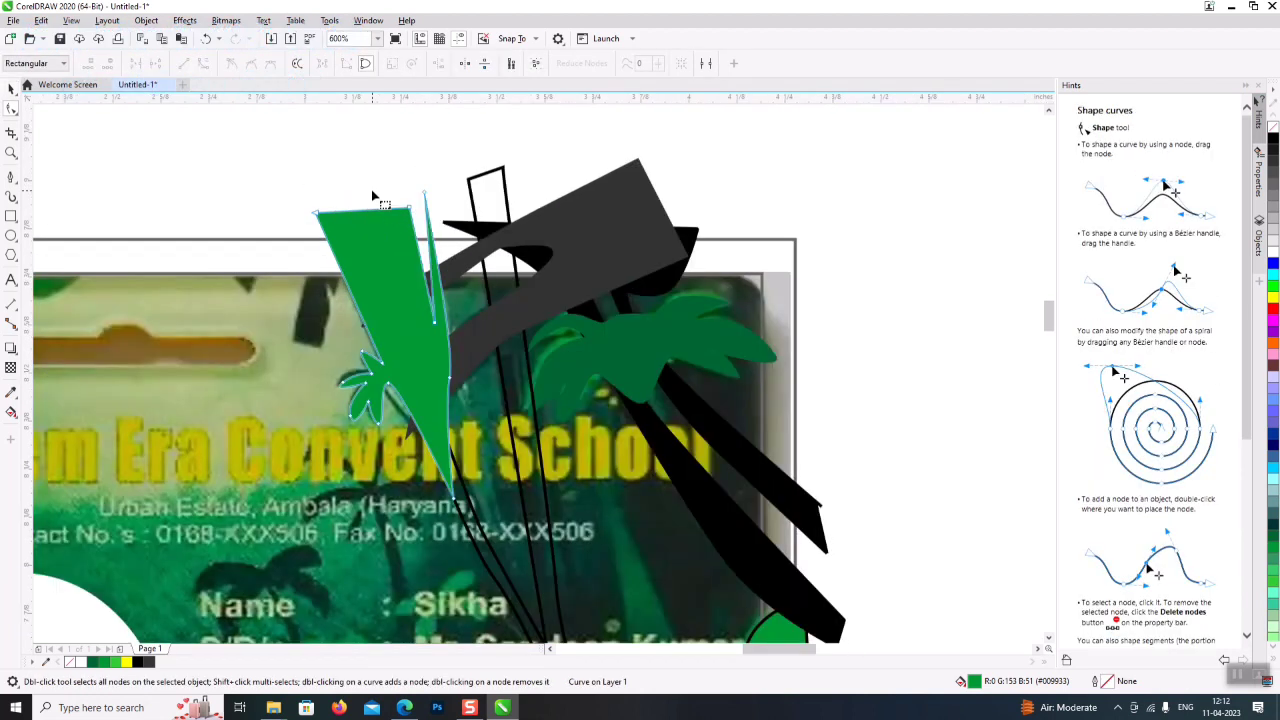
pyautogui.scroll(-1, 370, 215)
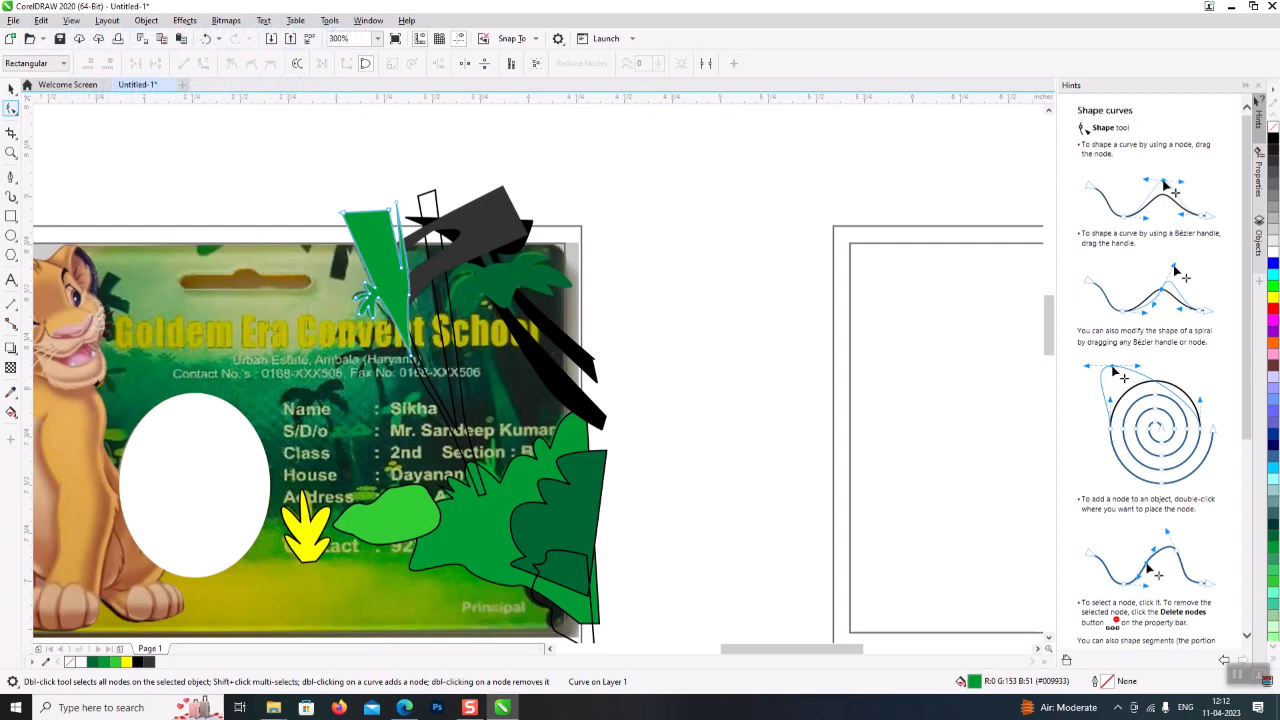
pyautogui.press('space')
pyautogui.click(640, 271)
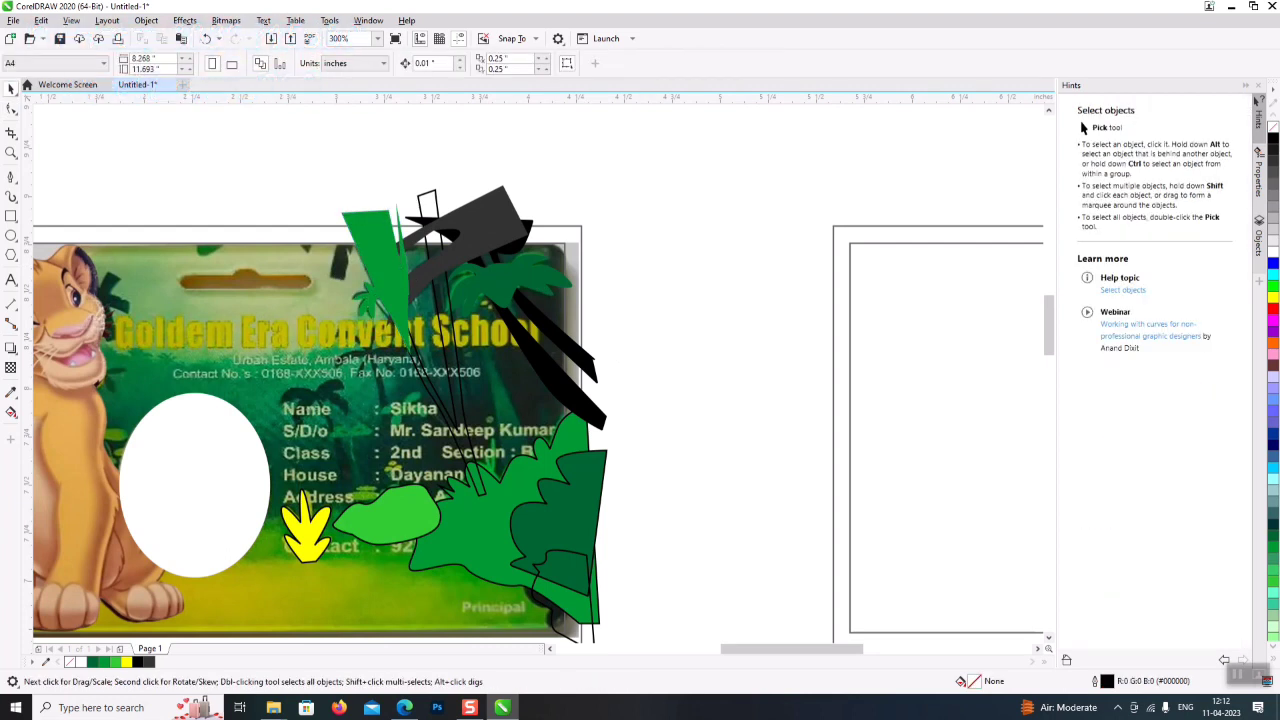
# - Trace the first small palm's trunk and fronds above the school name
pyautogui.click(11, 177)
pyautogui.click(341, 176)
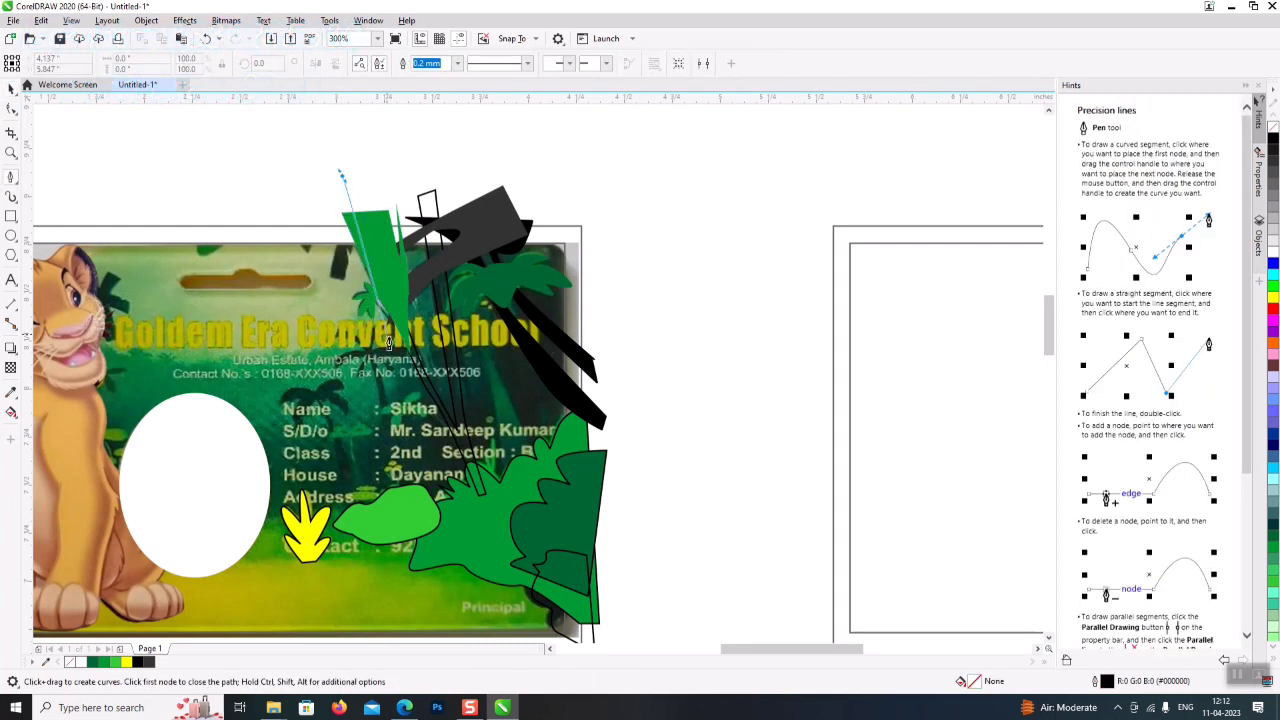
pyautogui.click(397, 362)
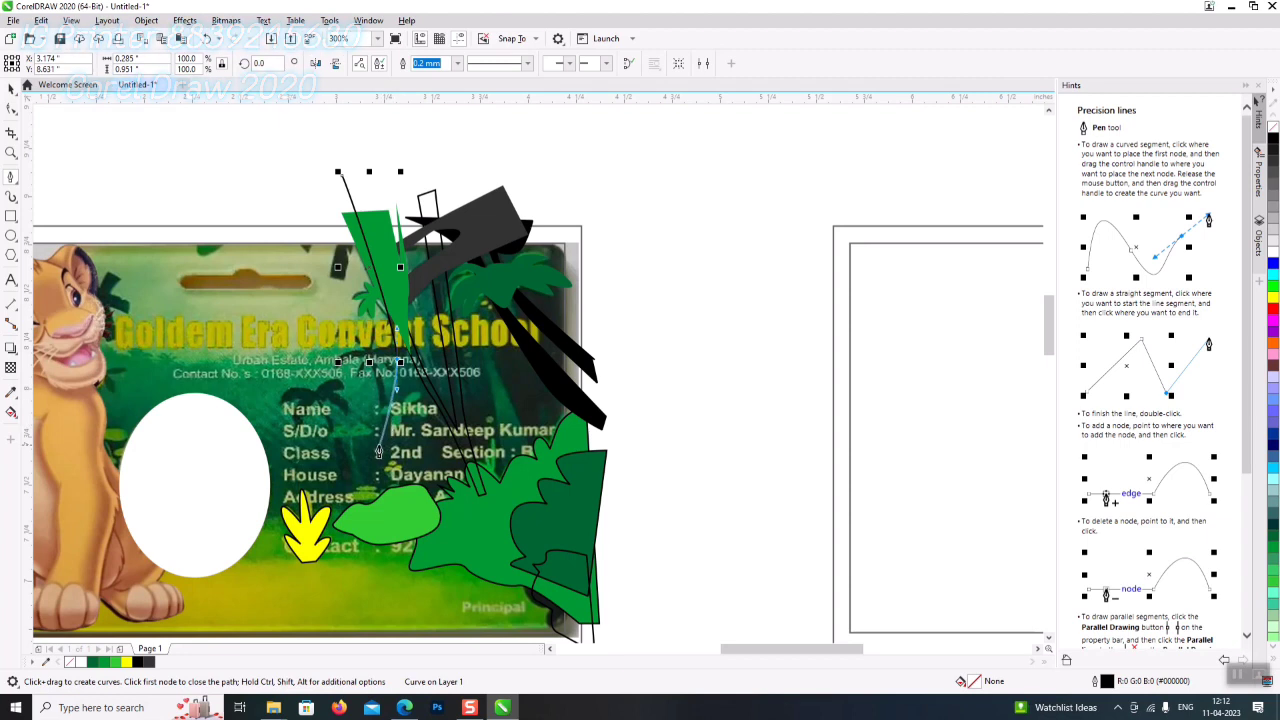
pyautogui.click(387, 424)
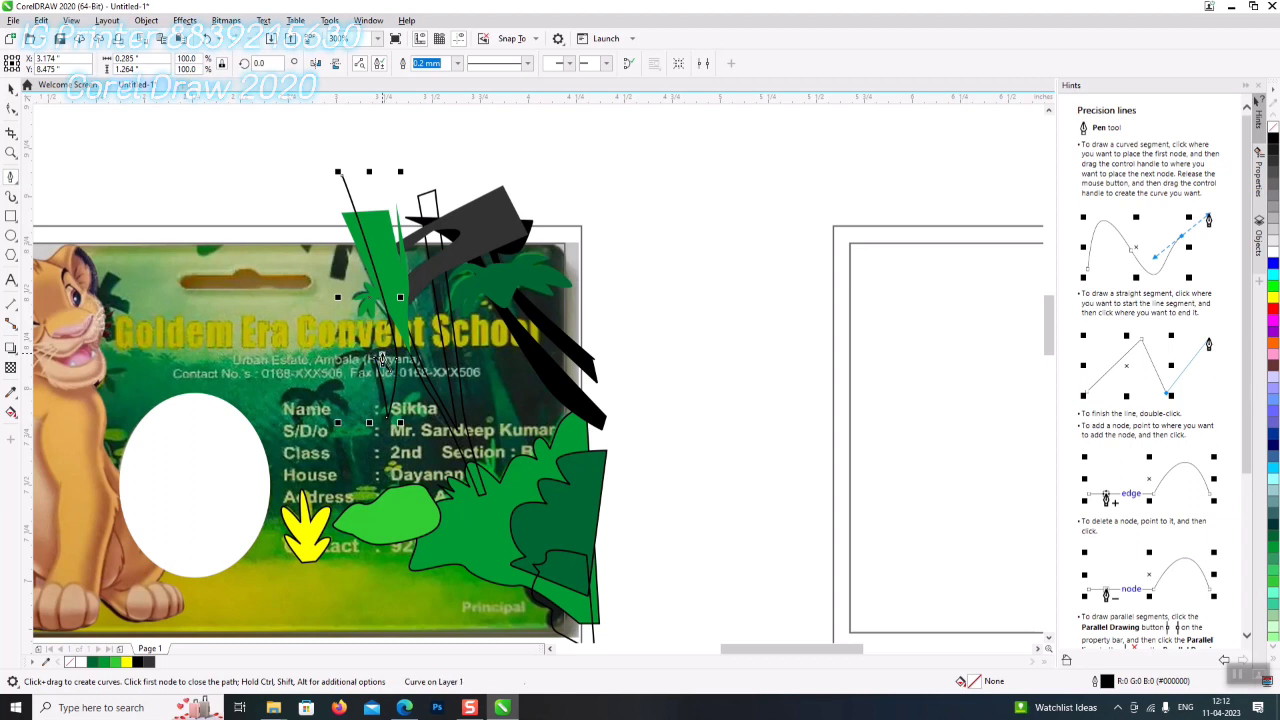
pyautogui.click(409, 360)
pyautogui.scroll(3, 408, 365)
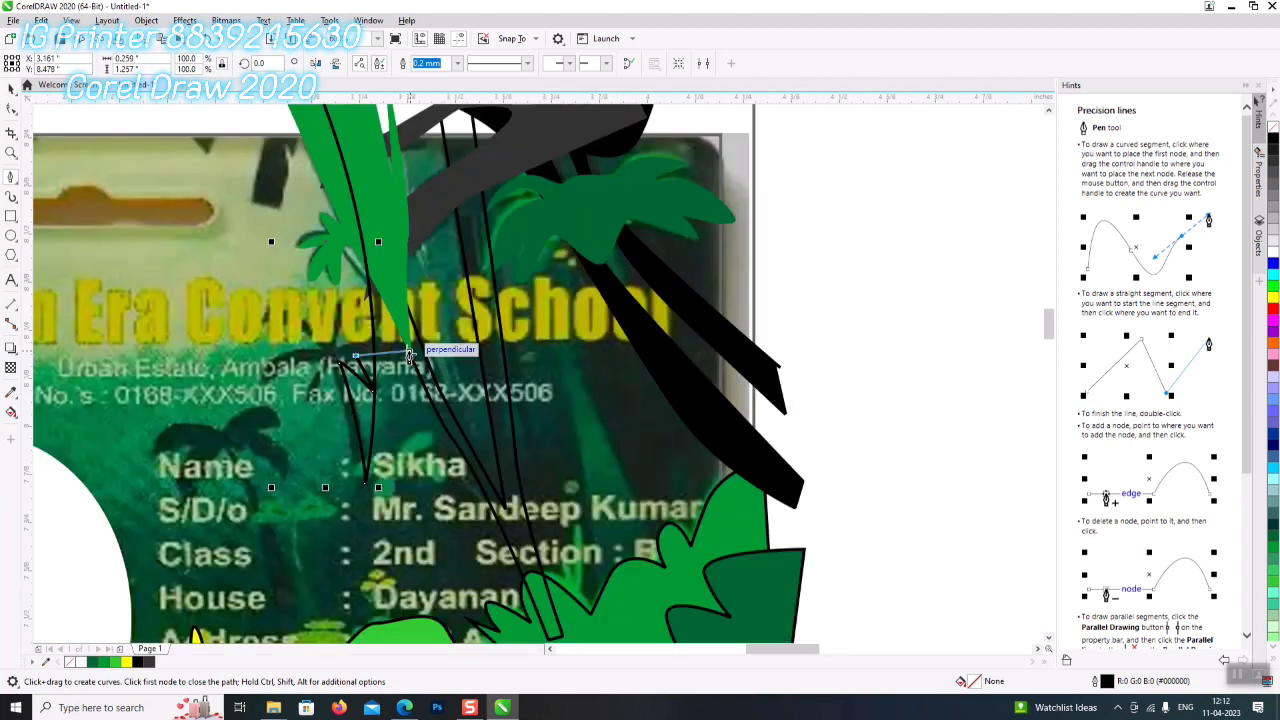
pyautogui.click(406, 371)
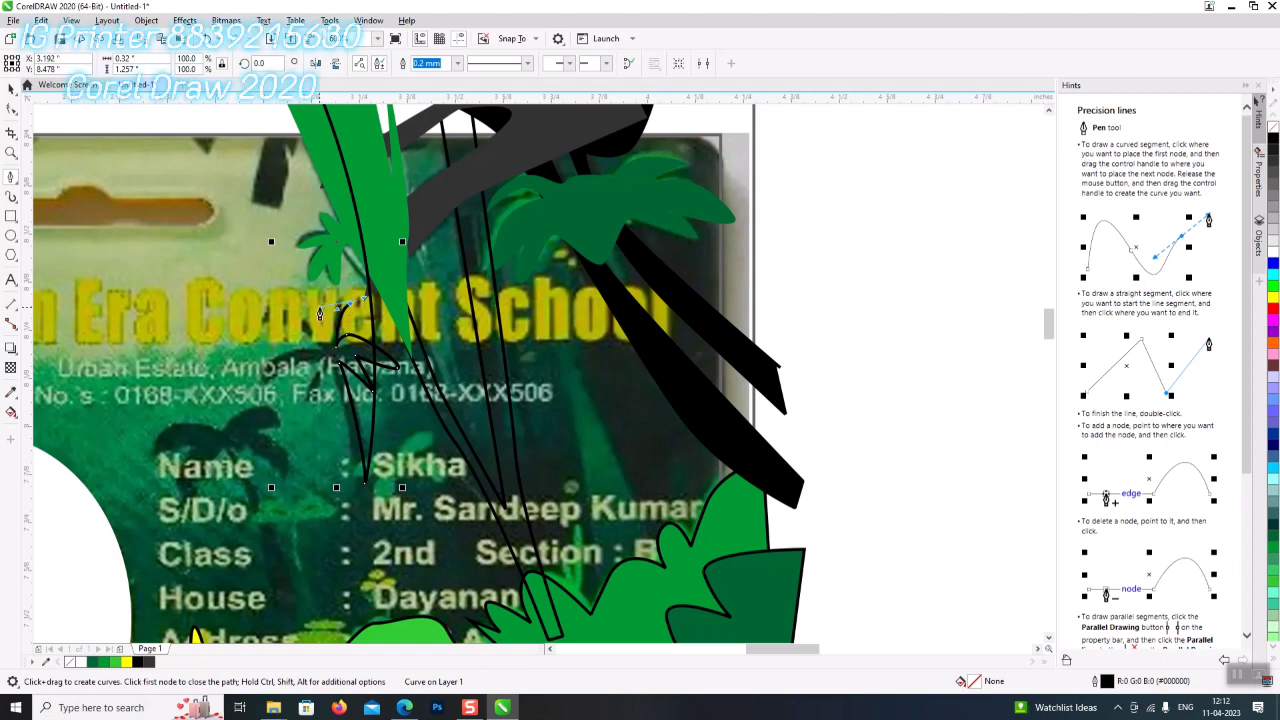
pyautogui.click(260, 314)
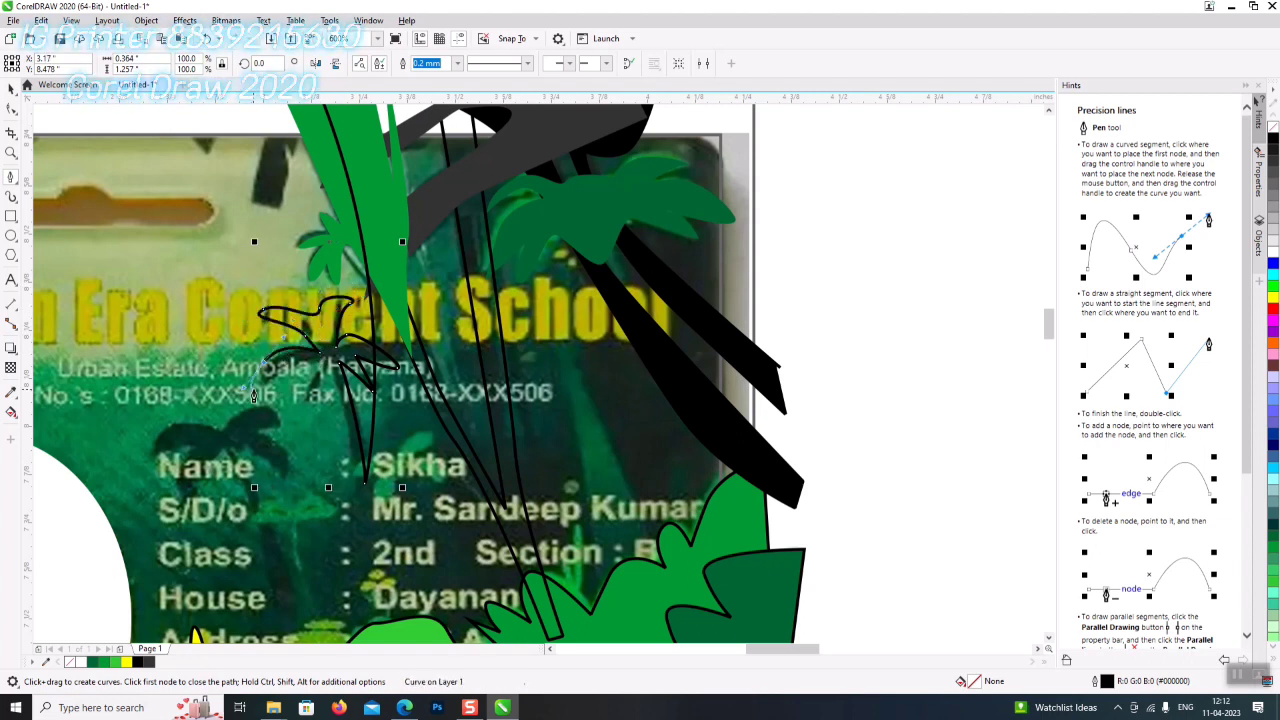
pyautogui.moveTo(257, 386); pyautogui.dragTo(297, 372)
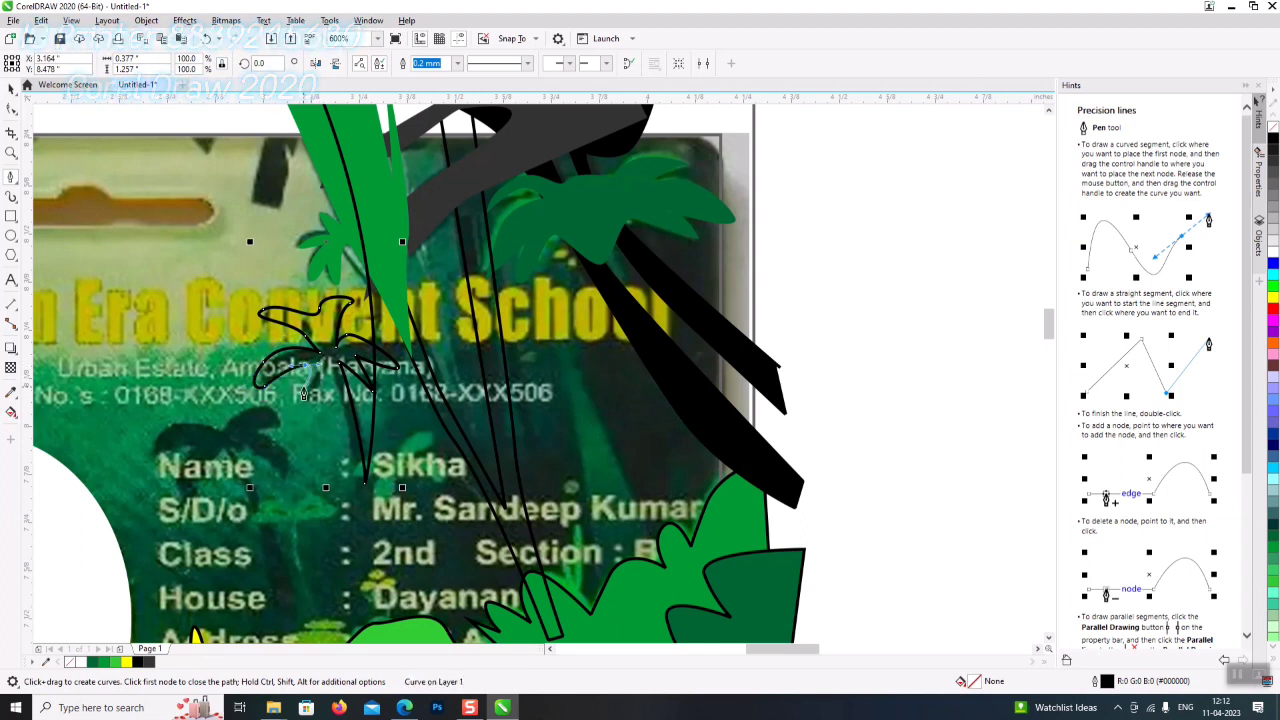
pyautogui.click(327, 367)
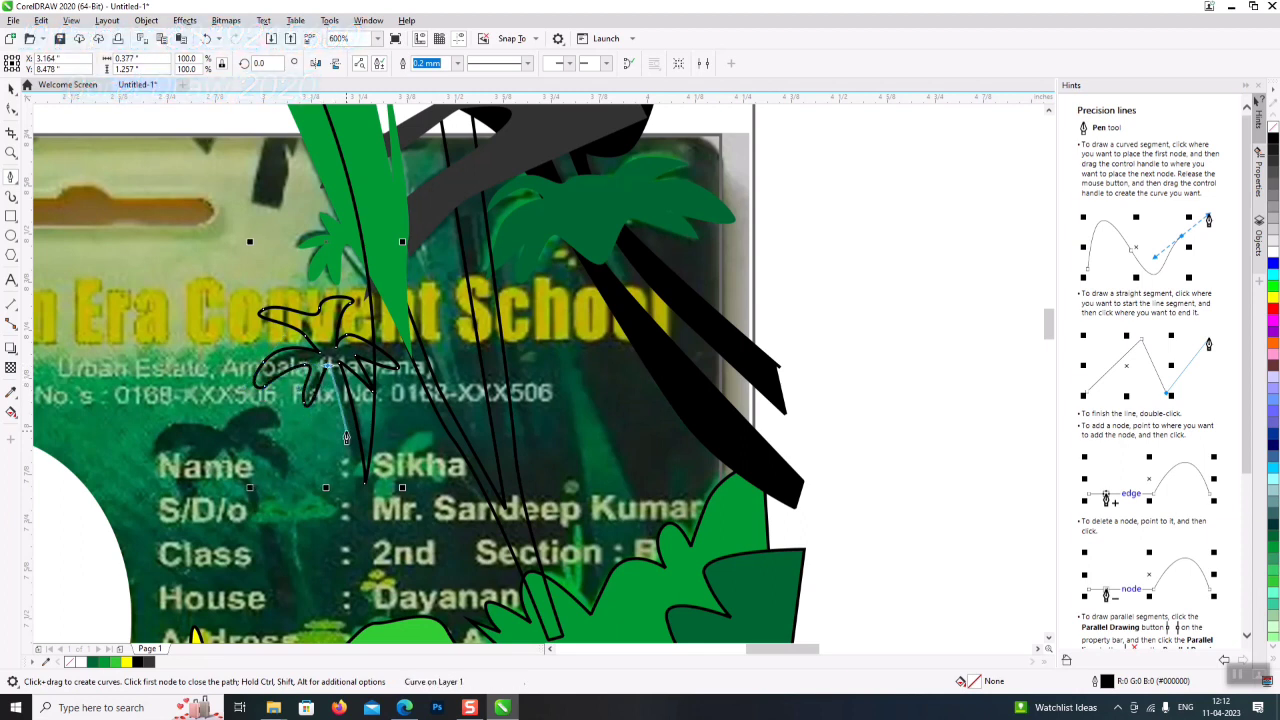
# - Extend the first palm's trunk toward the card's bottom and close its outline
pyautogui.click(354, 515)
pyautogui.moveTo(303, 525)
pyautogui.mouseDown()
pyautogui.moveTo(308, 640)
pyautogui.moveTo(262, 500)
pyautogui.moveTo(228, 444)
pyautogui.mouseUp()
pyautogui.click(324, 628)
pyautogui.click(224, 438)
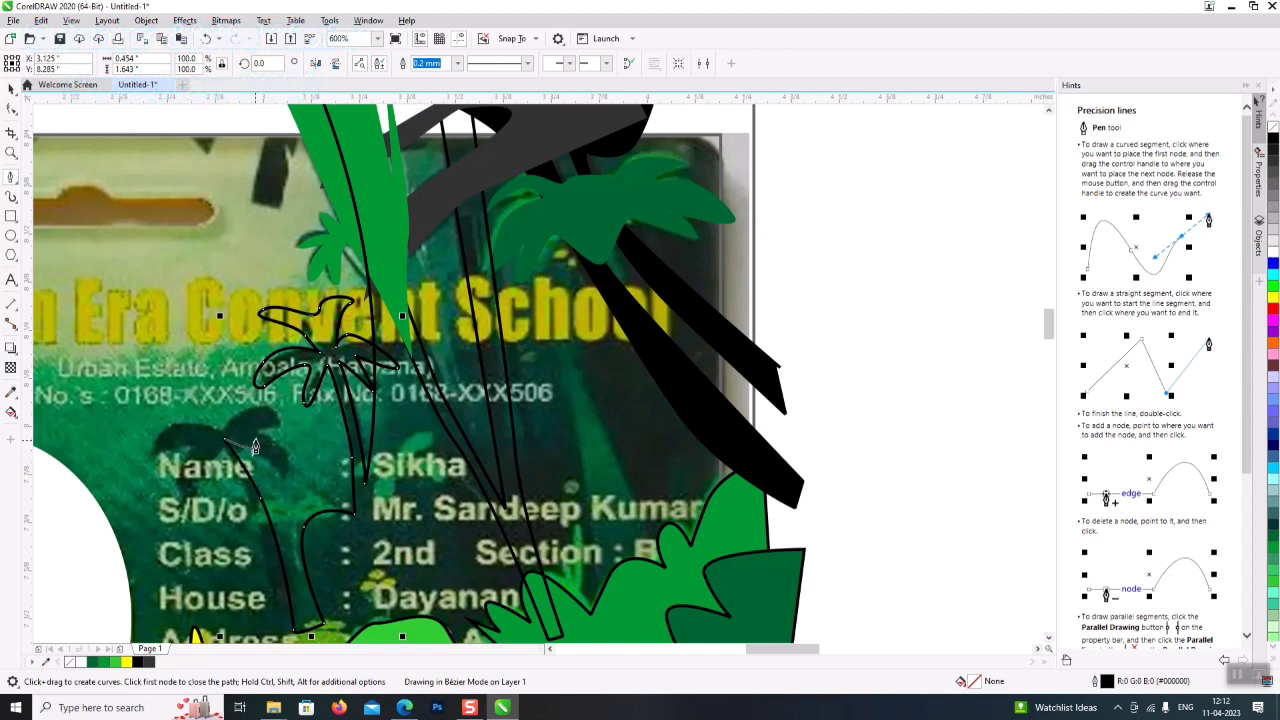
pyautogui.click(280, 480)
pyautogui.moveTo(283, 482)
pyautogui.mouseDown()
pyautogui.moveTo(252, 435)
pyautogui.moveTo(291, 441)
pyautogui.moveTo(265, 405)
pyautogui.mouseUp()
pyautogui.click(218, 433)
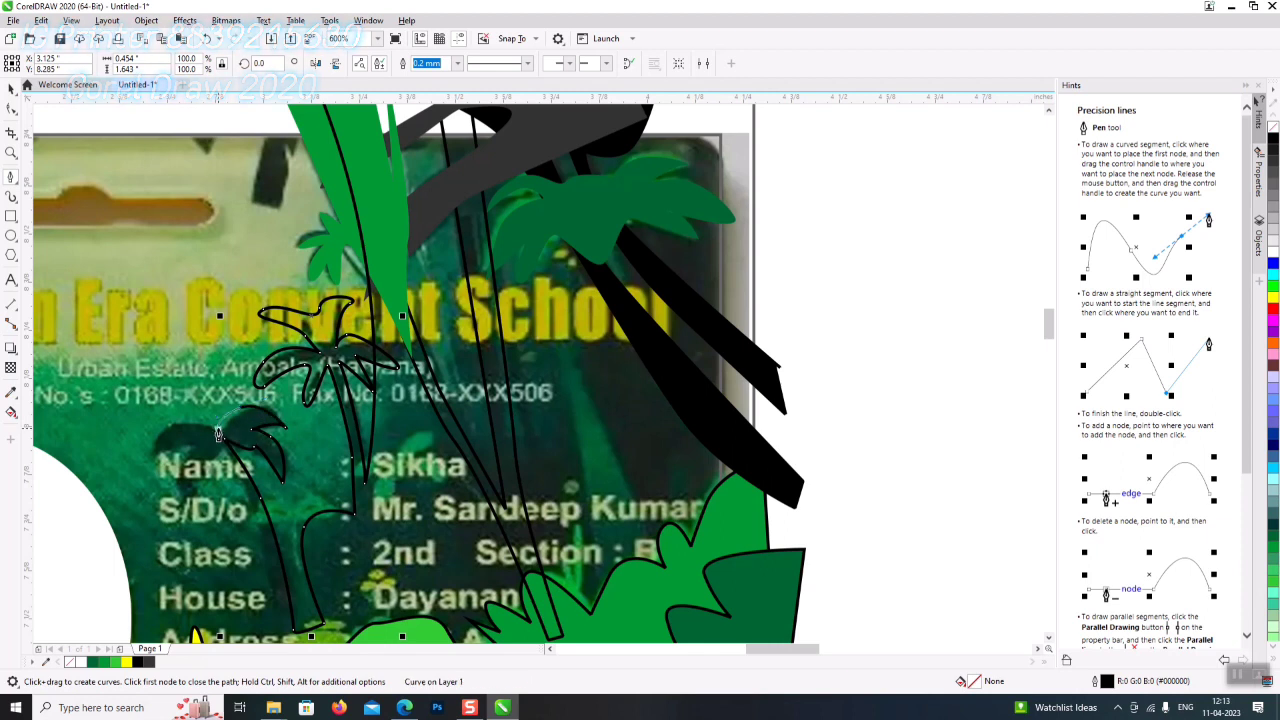
# - Begin the second palm's fronds and curved trunk beside the Name line
pyautogui.moveTo(152, 461)
pyautogui.mouseDown()
pyautogui.moveTo(200, 455)
pyautogui.moveTo(182, 495)
pyautogui.moveTo(192, 510)
pyautogui.moveTo(200, 500)
pyautogui.mouseUp()
pyautogui.click(191, 463)
pyautogui.click(198, 507)
pyautogui.click(206, 466)
pyautogui.moveTo(222, 458); pyautogui.dragTo(272, 638)
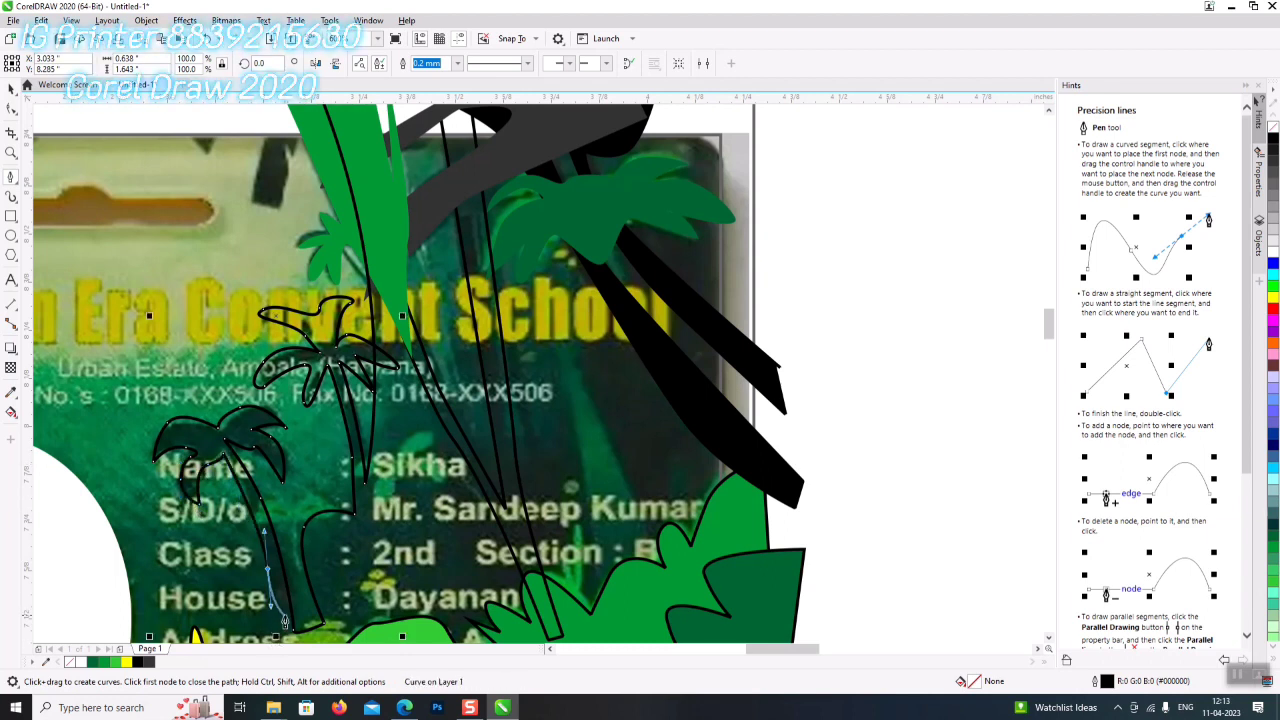
pyautogui.scroll(-2, 282, 628)
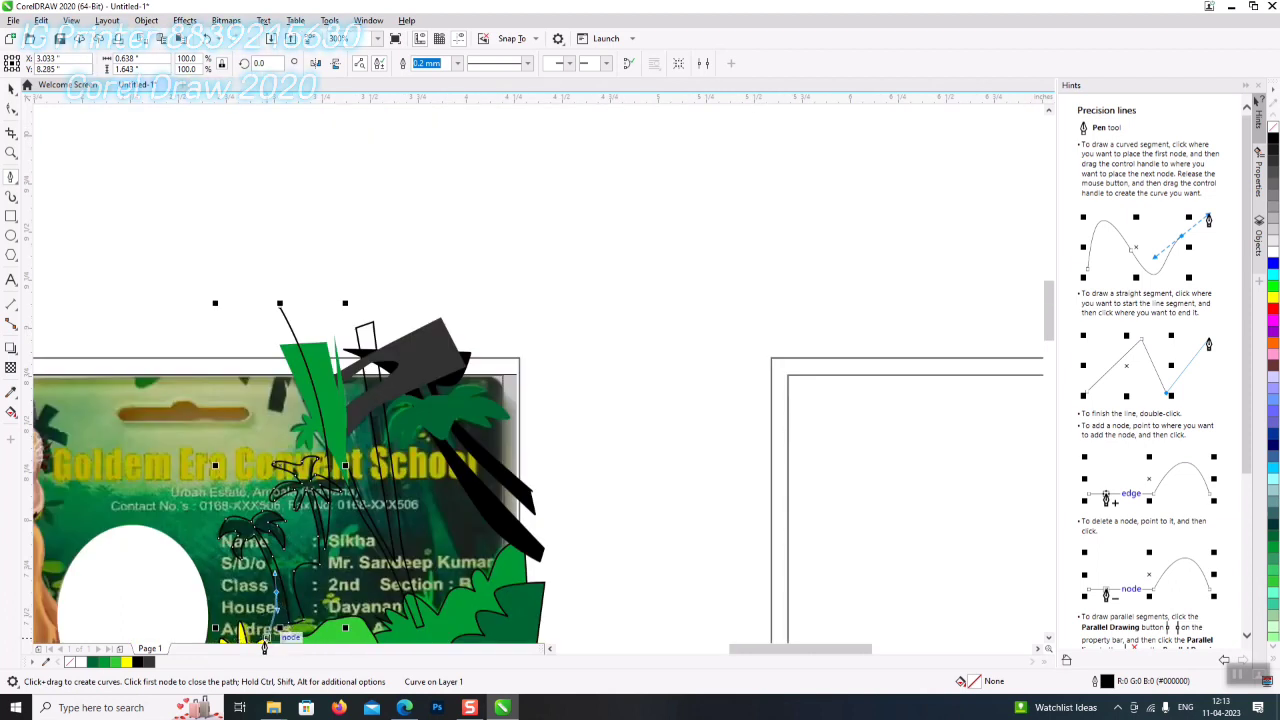
# - Finish the second palm's trunk and draw a large closed backdrop shape past the card's right edge
pyautogui.click(276, 645)
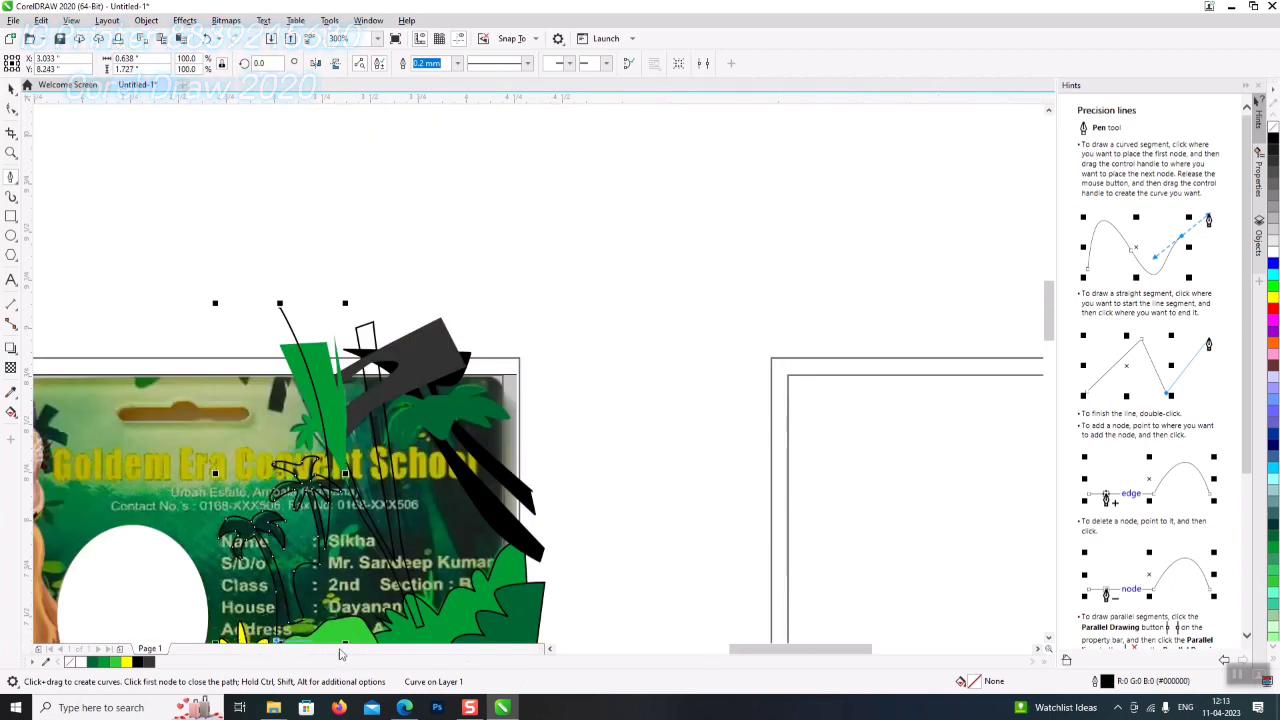
pyautogui.click(1047, 639)
pyautogui.click(1047, 639)
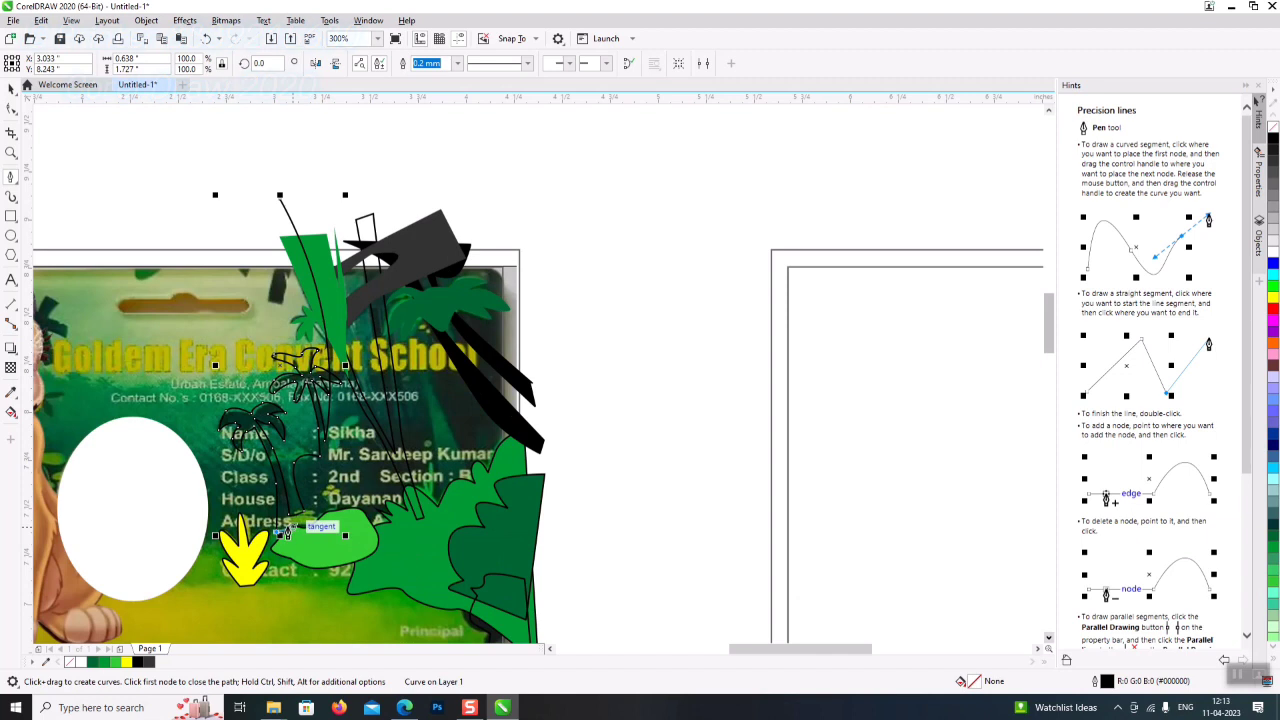
pyautogui.click(580, 558)
pyautogui.click(568, 203)
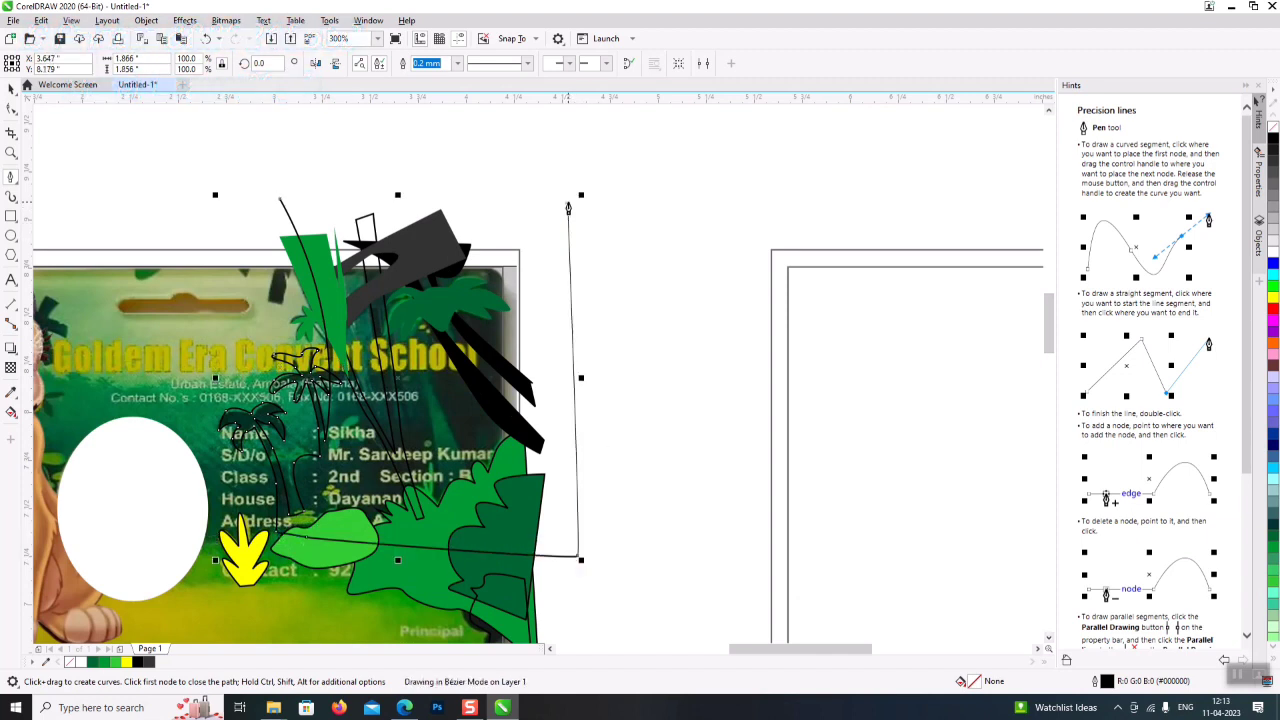
pyautogui.click(282, 203)
pyautogui.scroll(1, 449, 277)
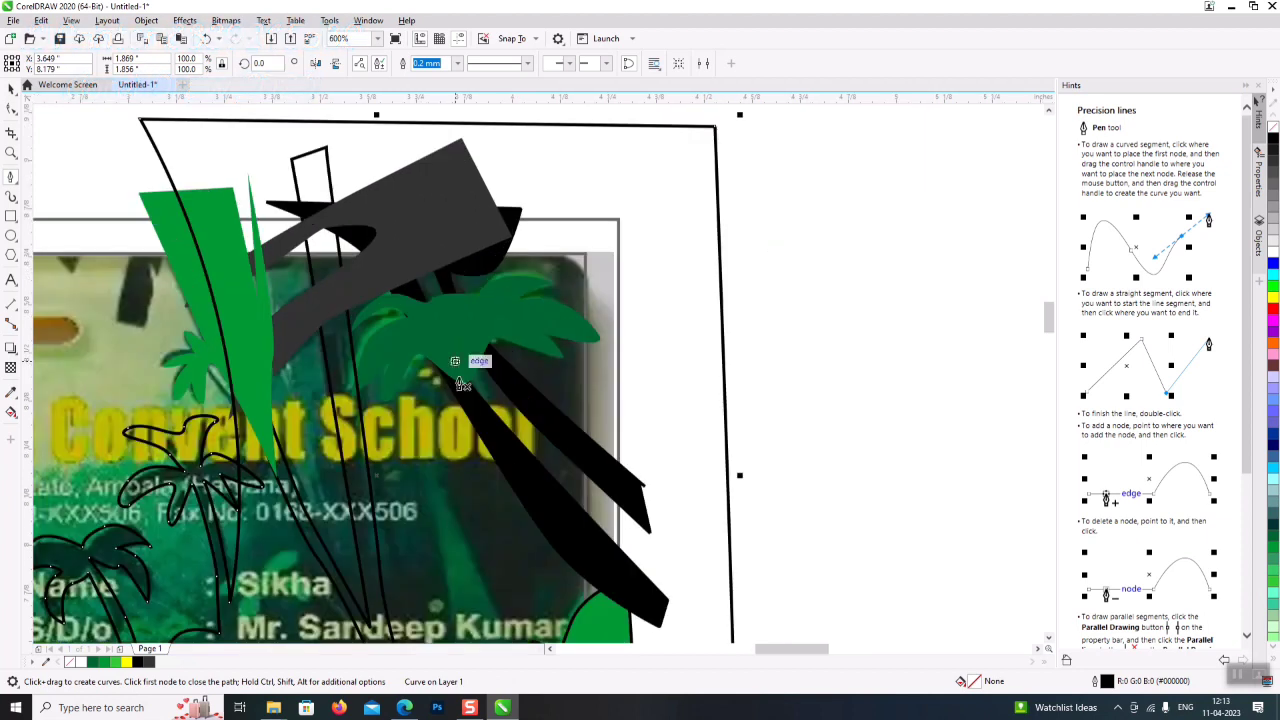
pyautogui.scroll(-1, 449, 277)
# - Draw a thin stem among the foliage and fill it black
pyautogui.click(500, 583)
pyautogui.click(462, 488)
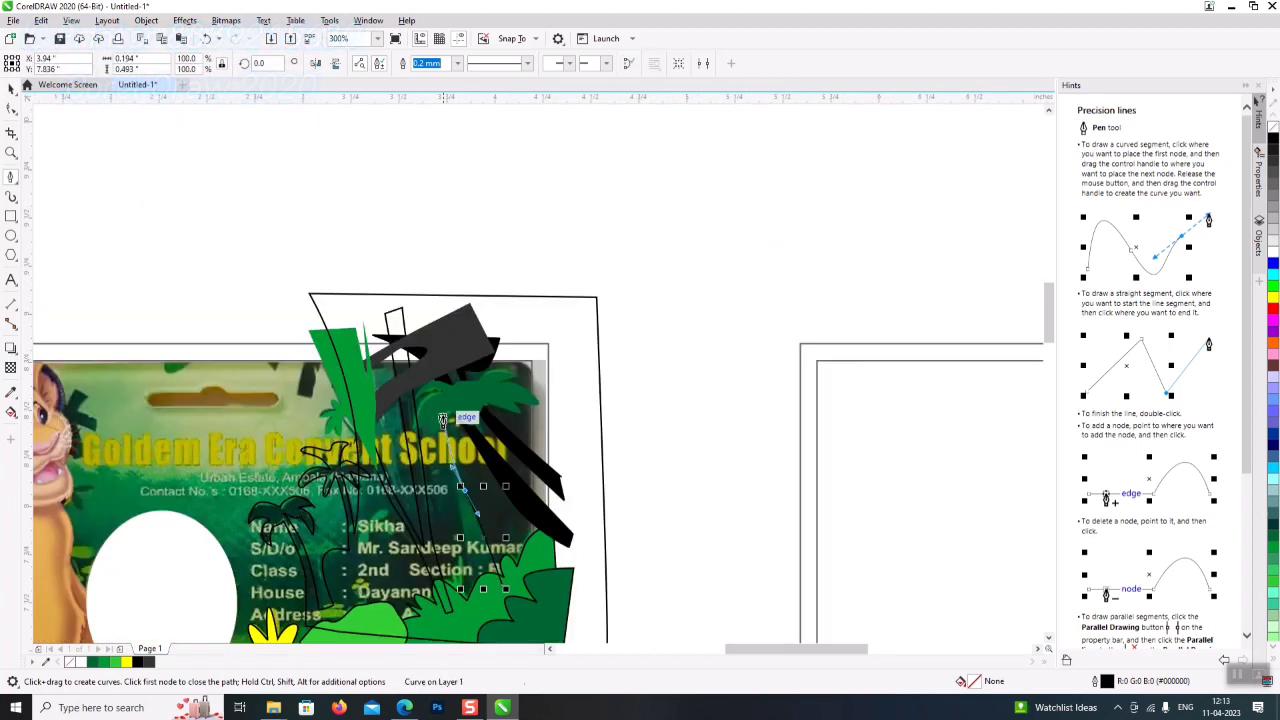
pyautogui.doubleClick(445, 413)
pyautogui.click(443, 412)
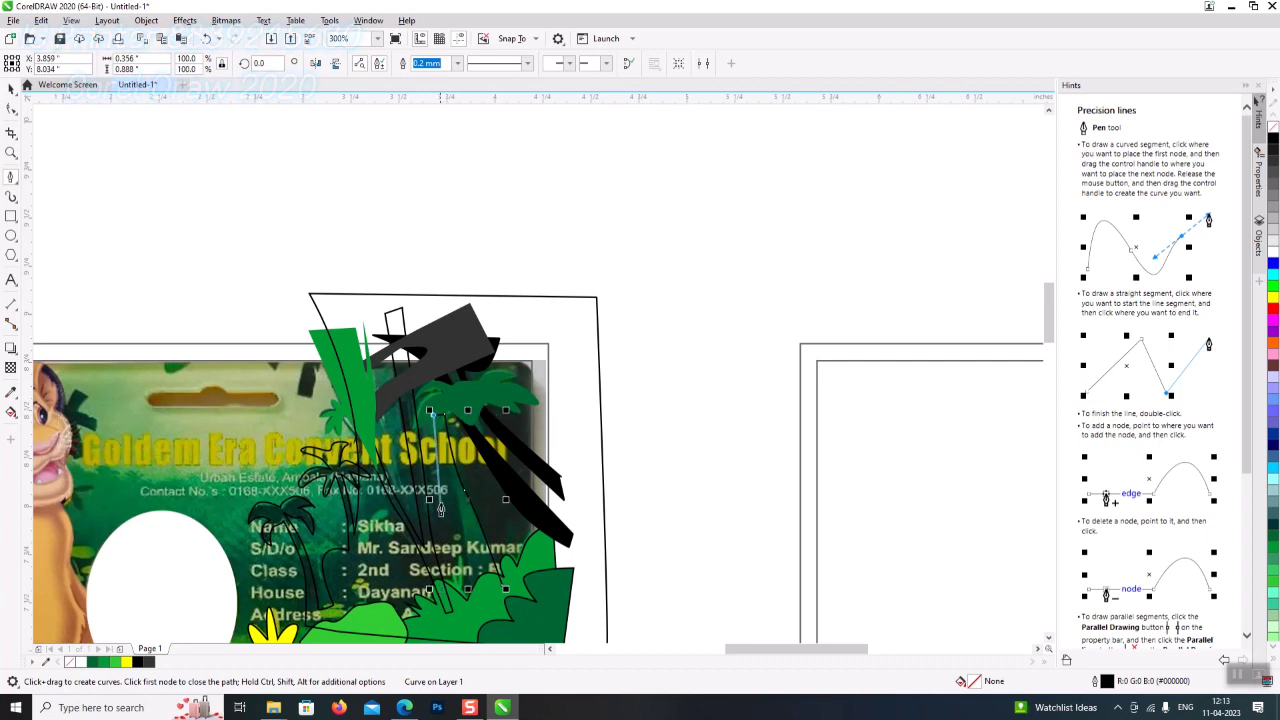
pyautogui.click(467, 612)
pyautogui.doubleClick(506, 593)
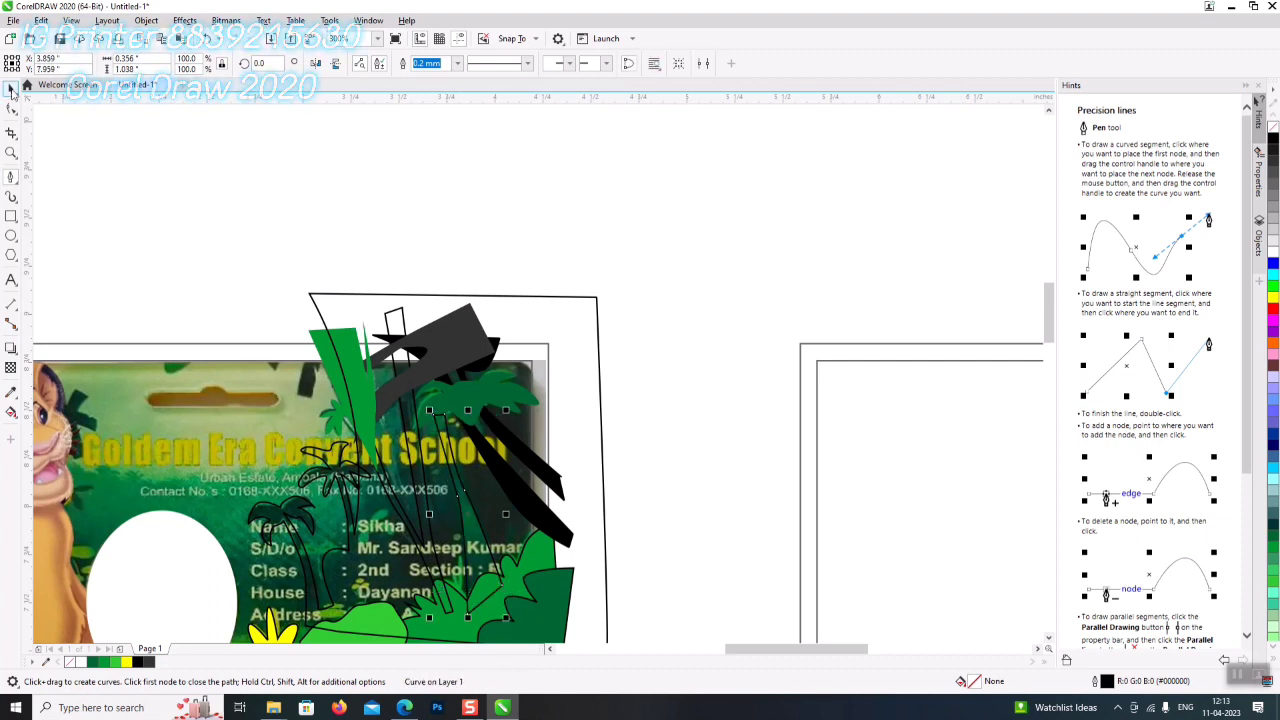
pyautogui.click(12, 89)
pyautogui.click(1274, 146)
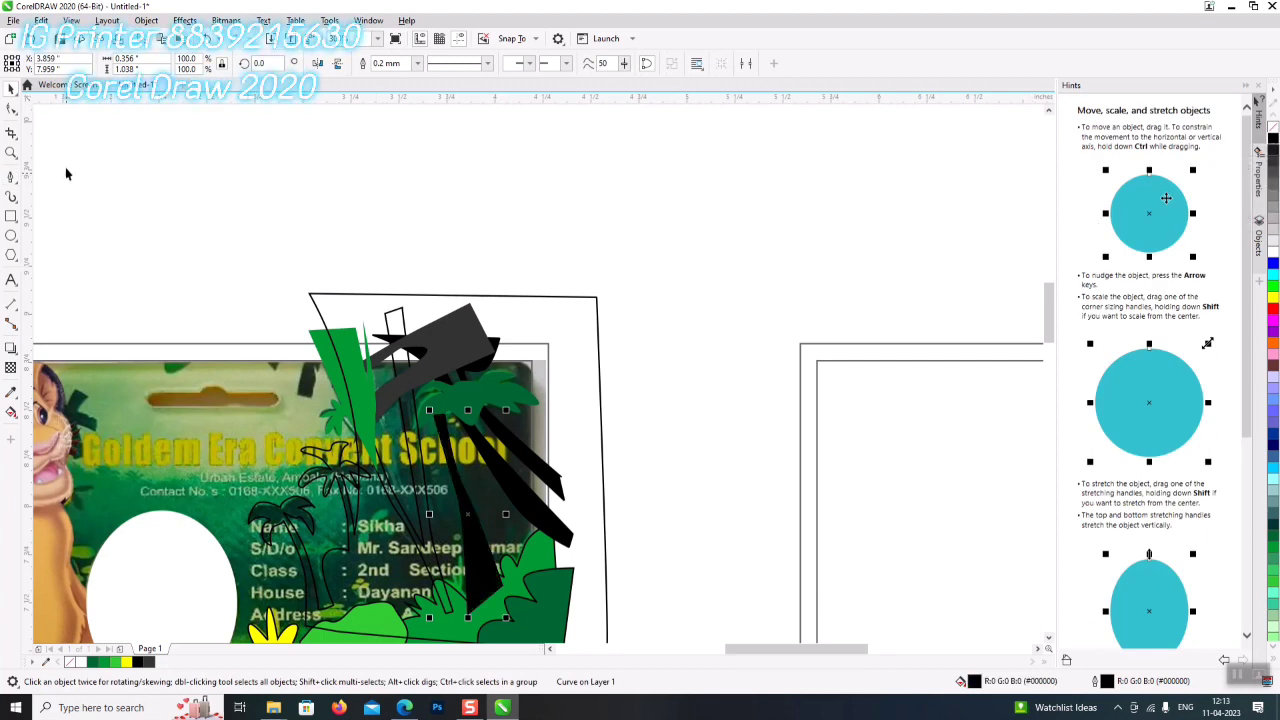
# - Fill the backdrop shape 80% Black and send it behind the card and trees
pyautogui.keyDown('shift'); pyautogui.click(537, 494); pyautogui.keyUp('shift')
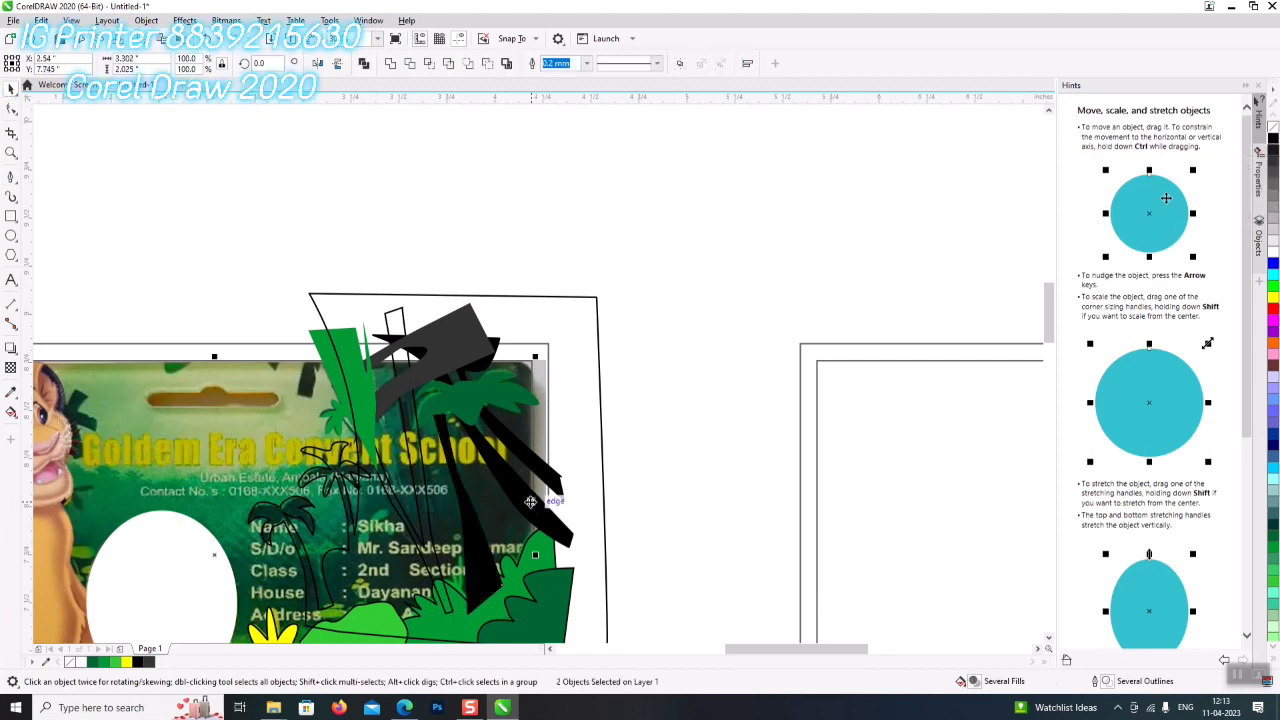
pyautogui.click(603, 432)
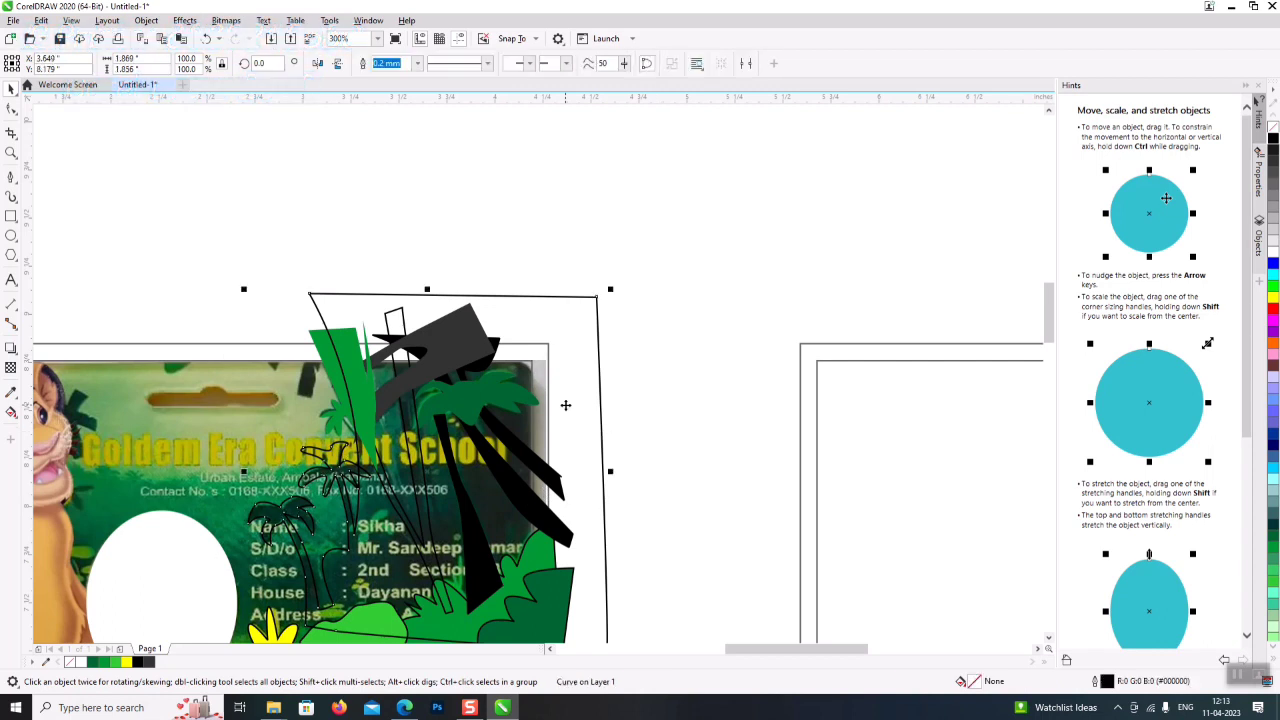
pyautogui.click(1275, 160)
pyautogui.hotkey('shift', 'pagedown')
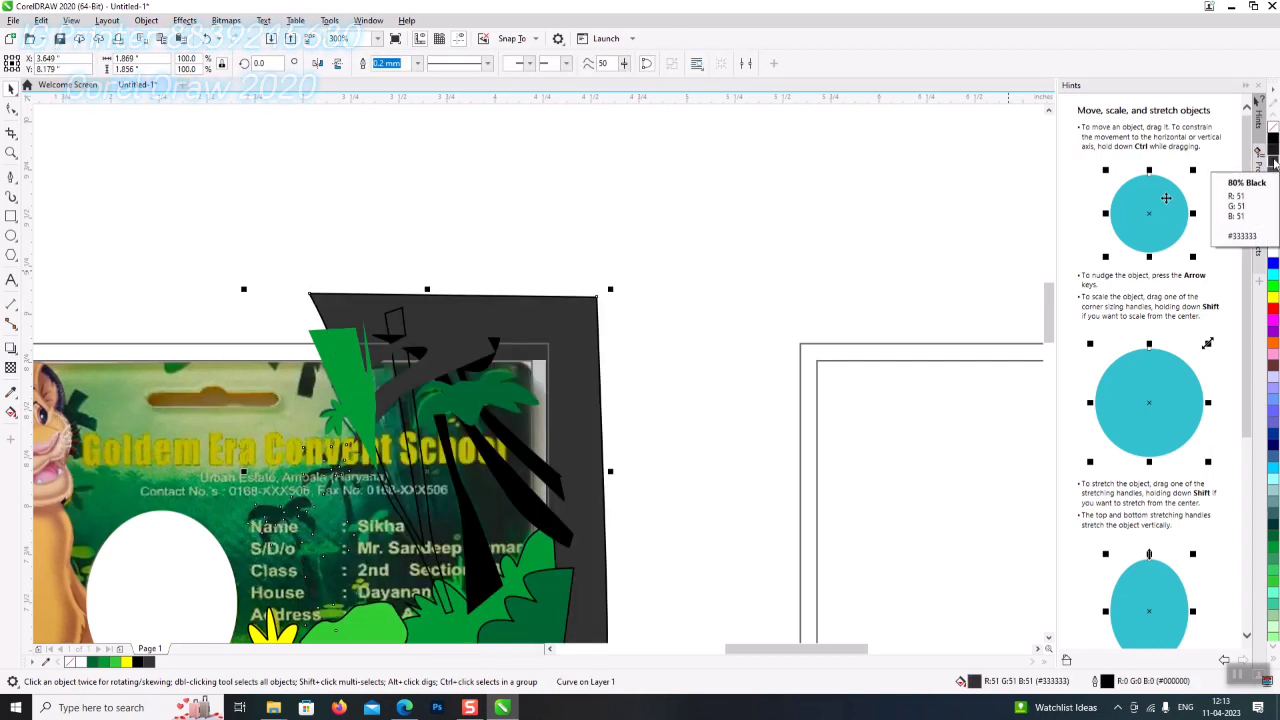
pyautogui.click(210, 393)
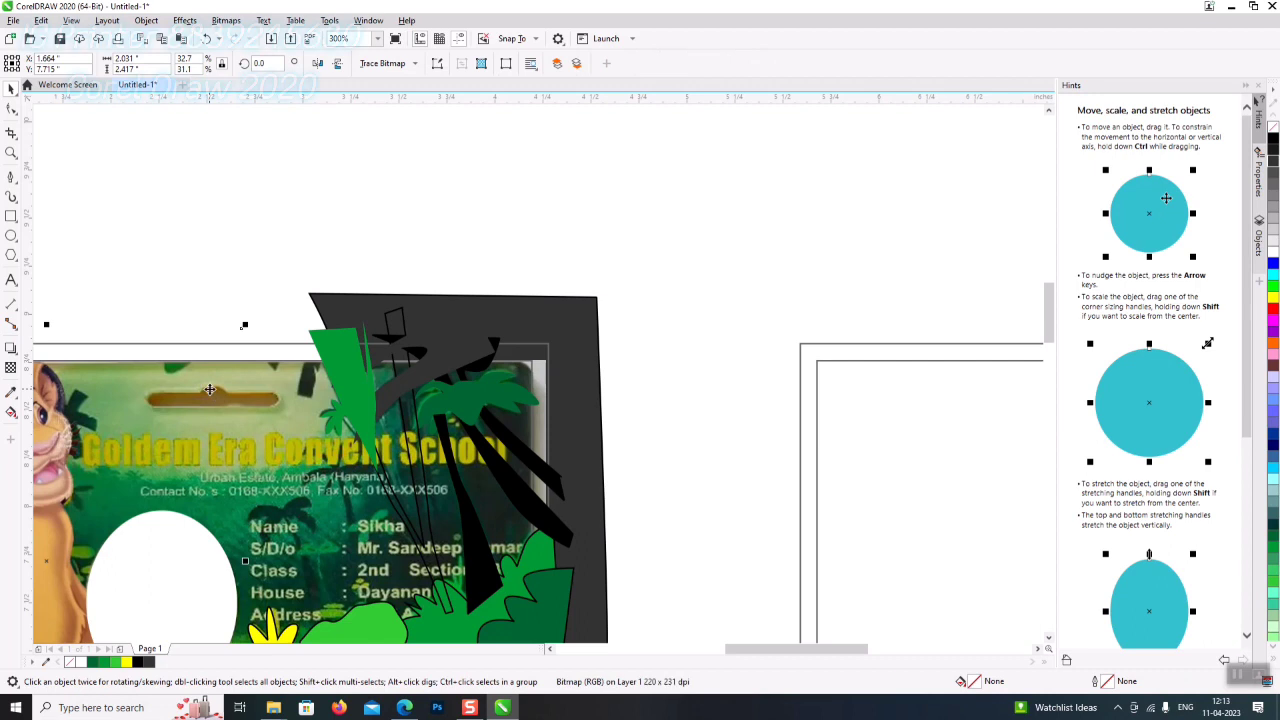
pyautogui.keyDown('alt'); pyautogui.click(210, 394); pyautogui.keyUp('alt')
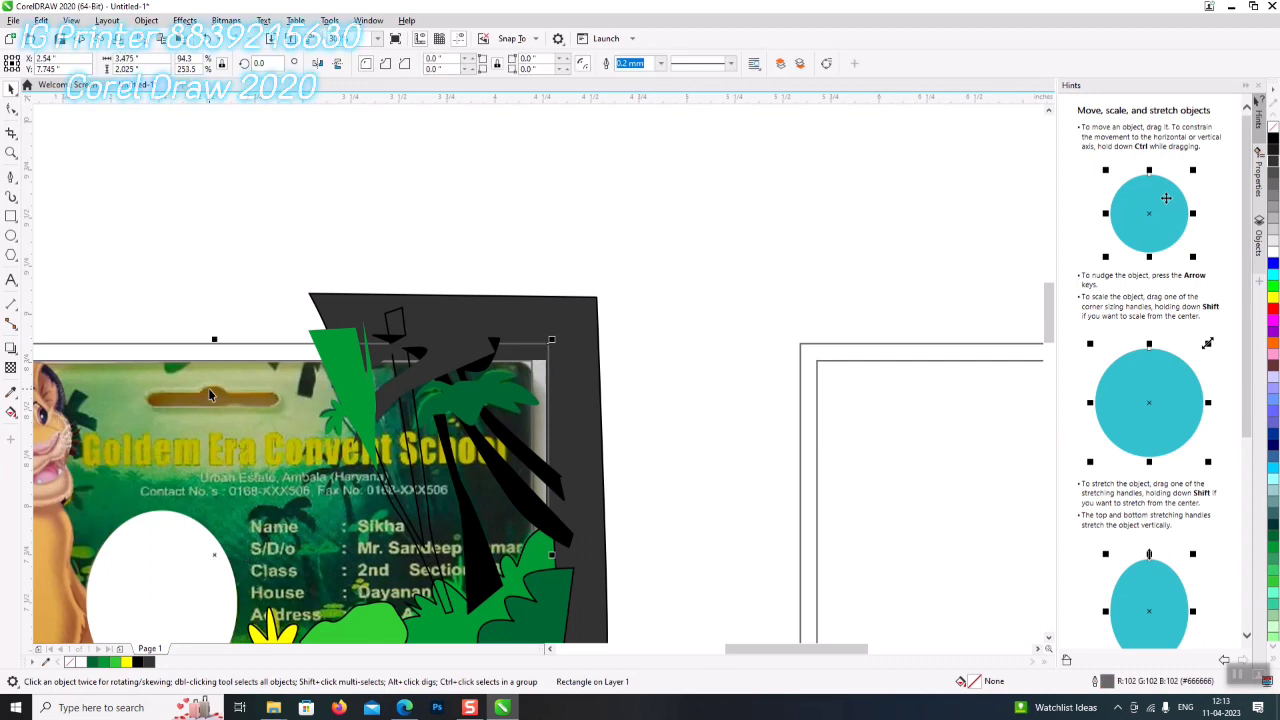
pyautogui.click(209, 389)
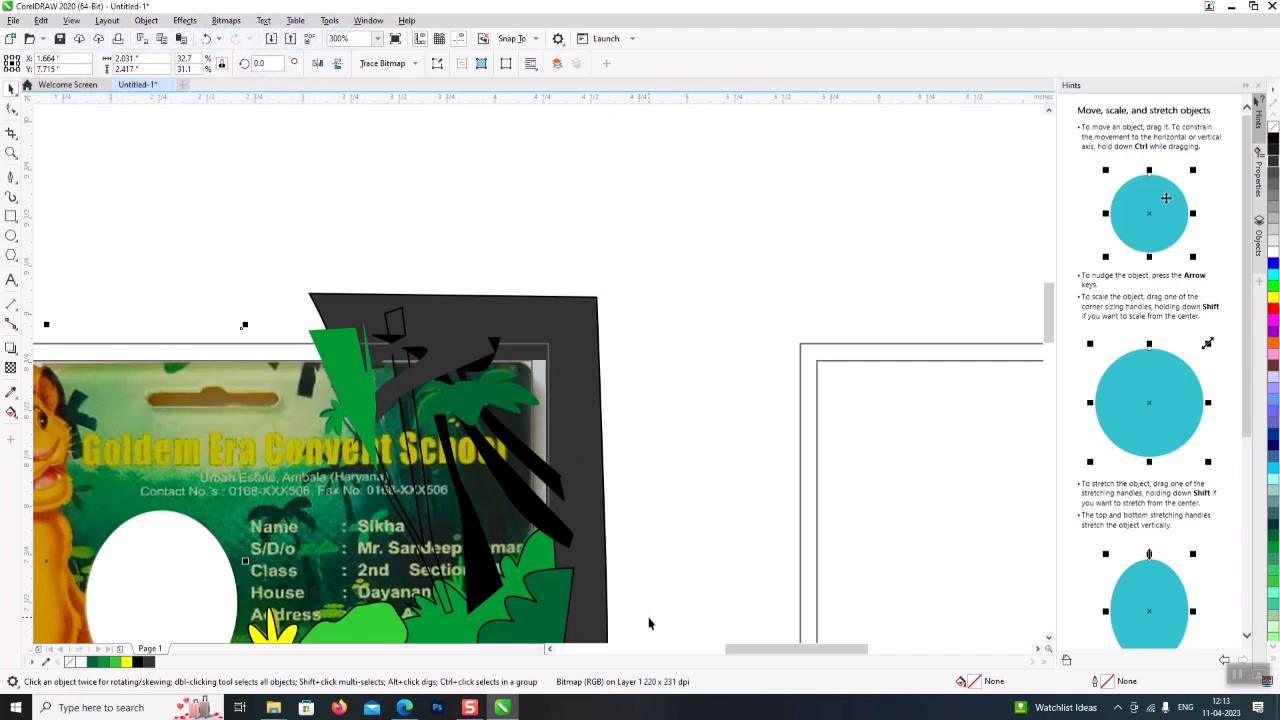
# - Fill the slender trunk curve by the palm near-black grey (#1A1A1A) and remove its outline
pyautogui.moveTo(766, 648); pyautogui.dragTo(728, 646)
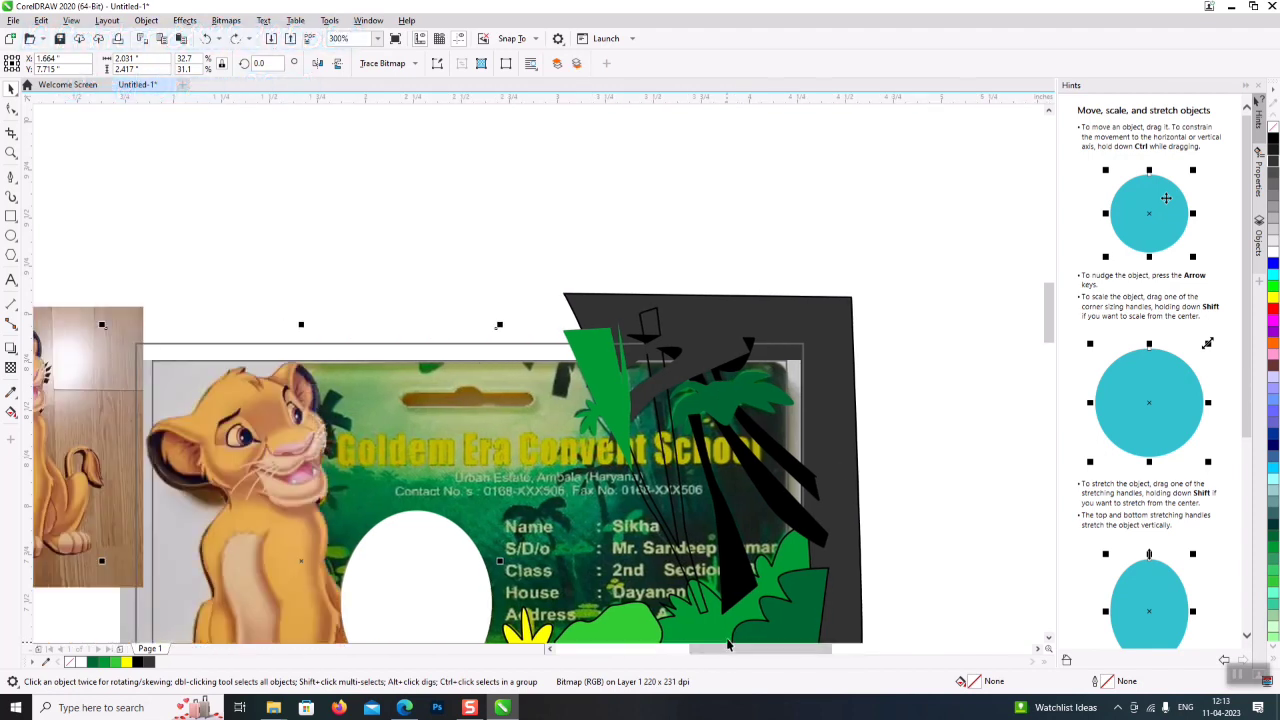
pyautogui.click(939, 268)
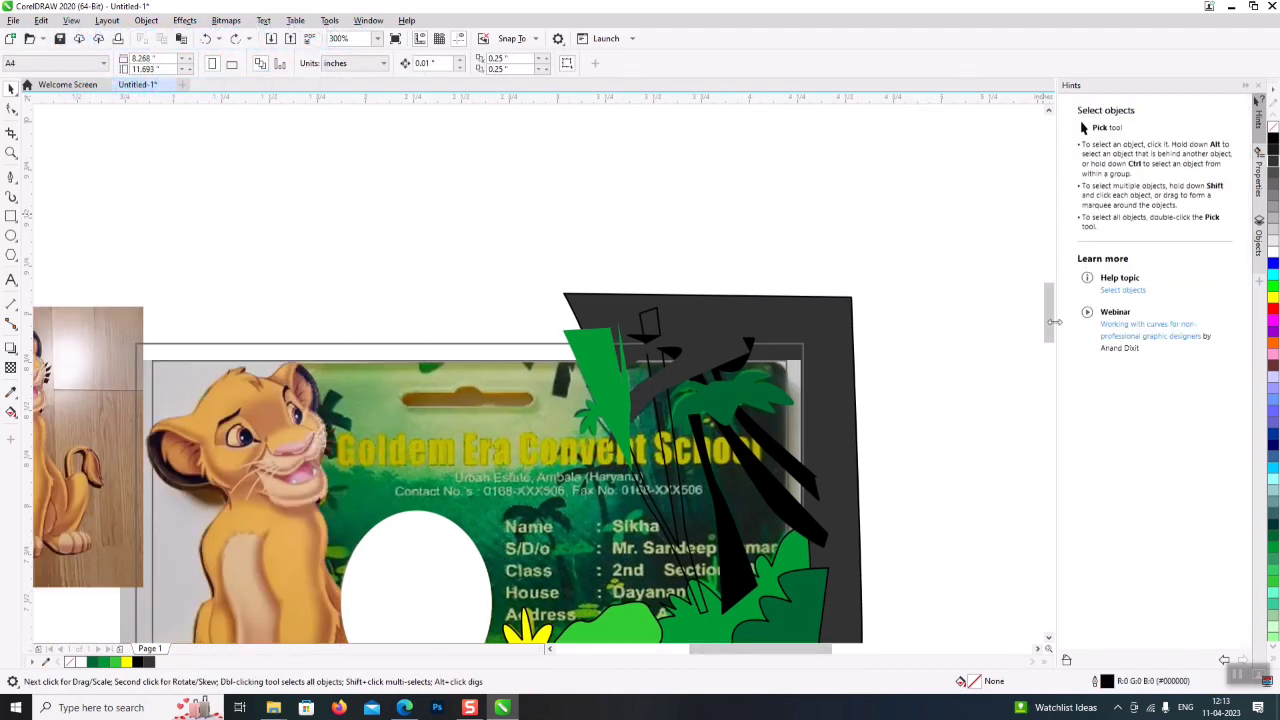
pyautogui.scroll(-2, 680, 379)
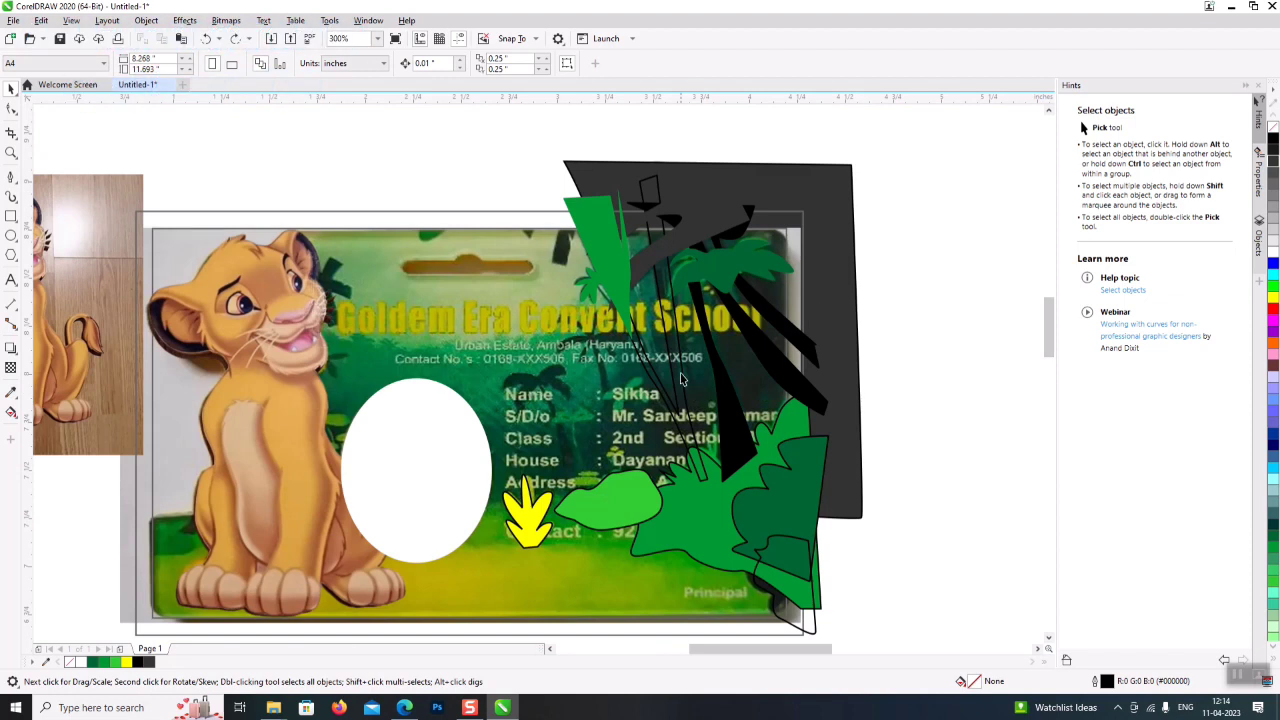
pyautogui.click(680, 379)
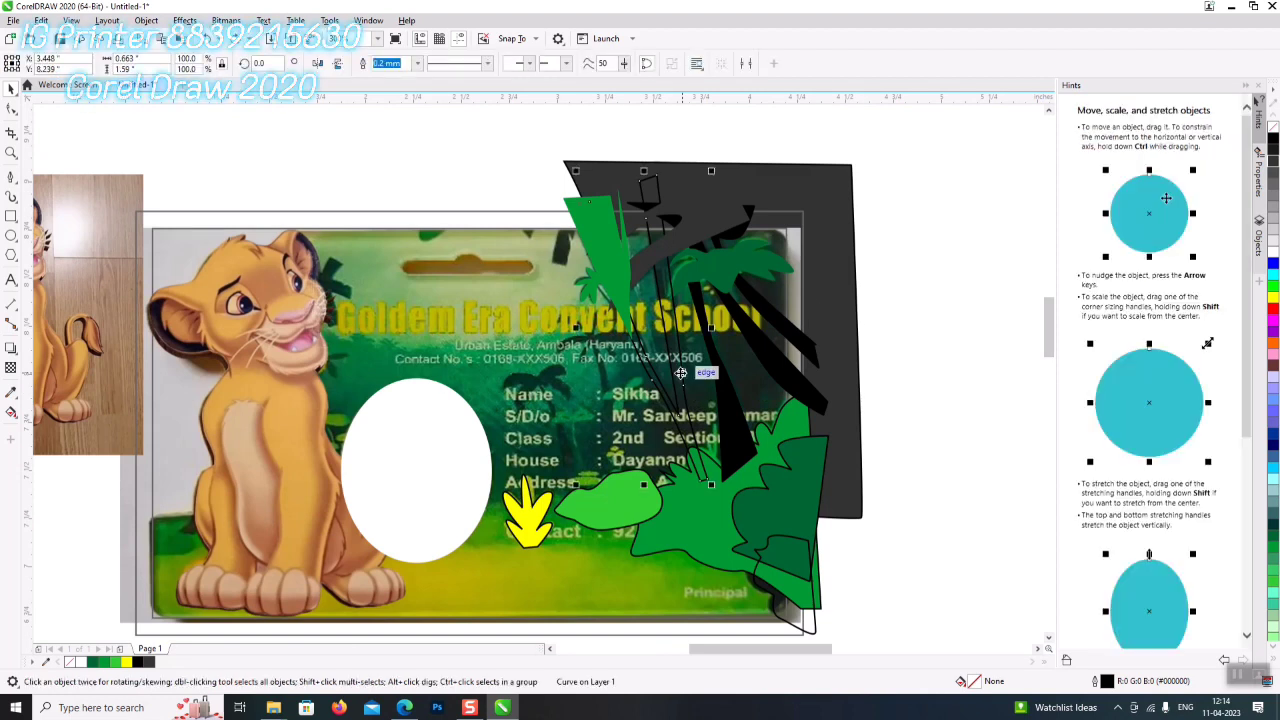
pyautogui.click(1274, 150)
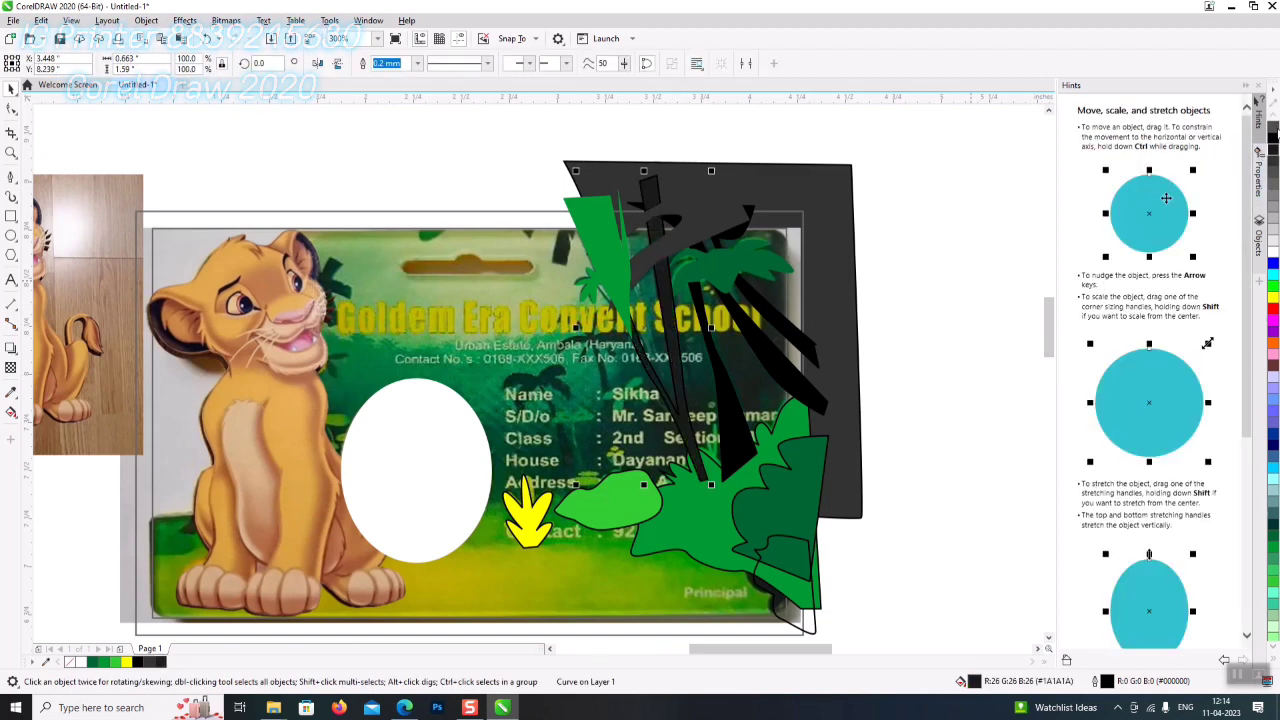
pyautogui.rightClick(1274, 130)
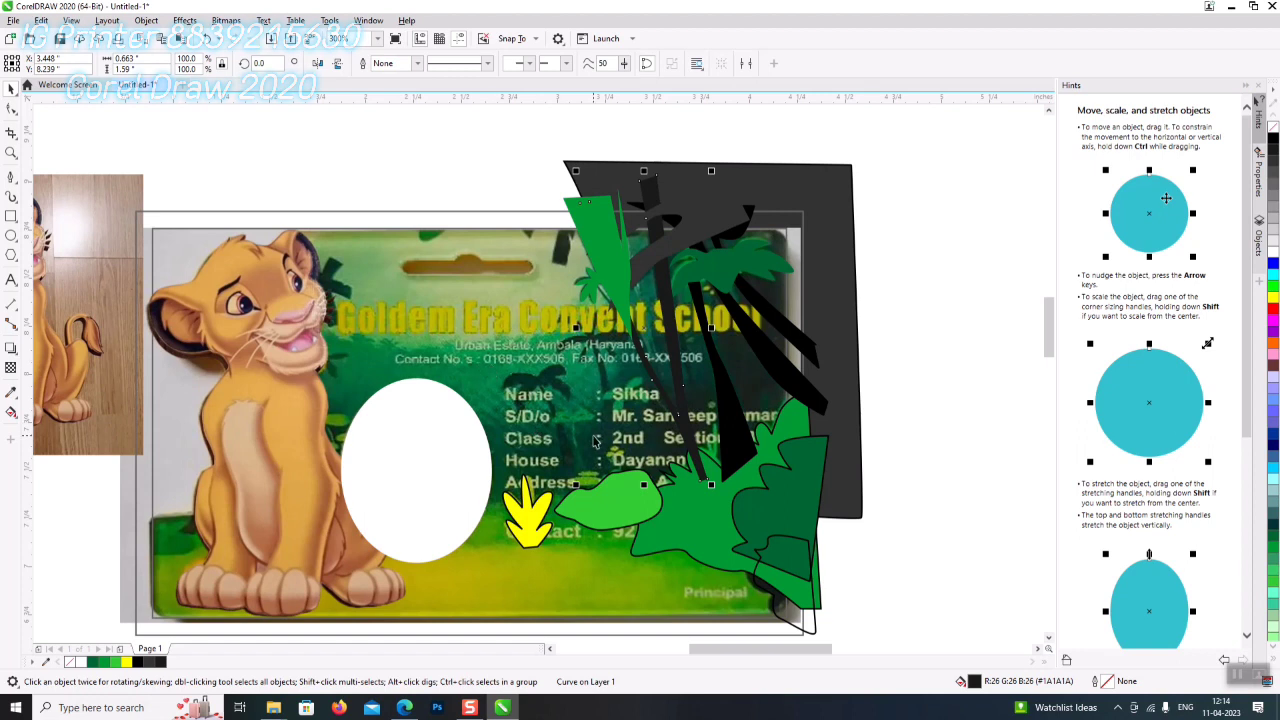
pyautogui.scroll(1, 594, 441)
pyautogui.scroll(-1, 565, 425)
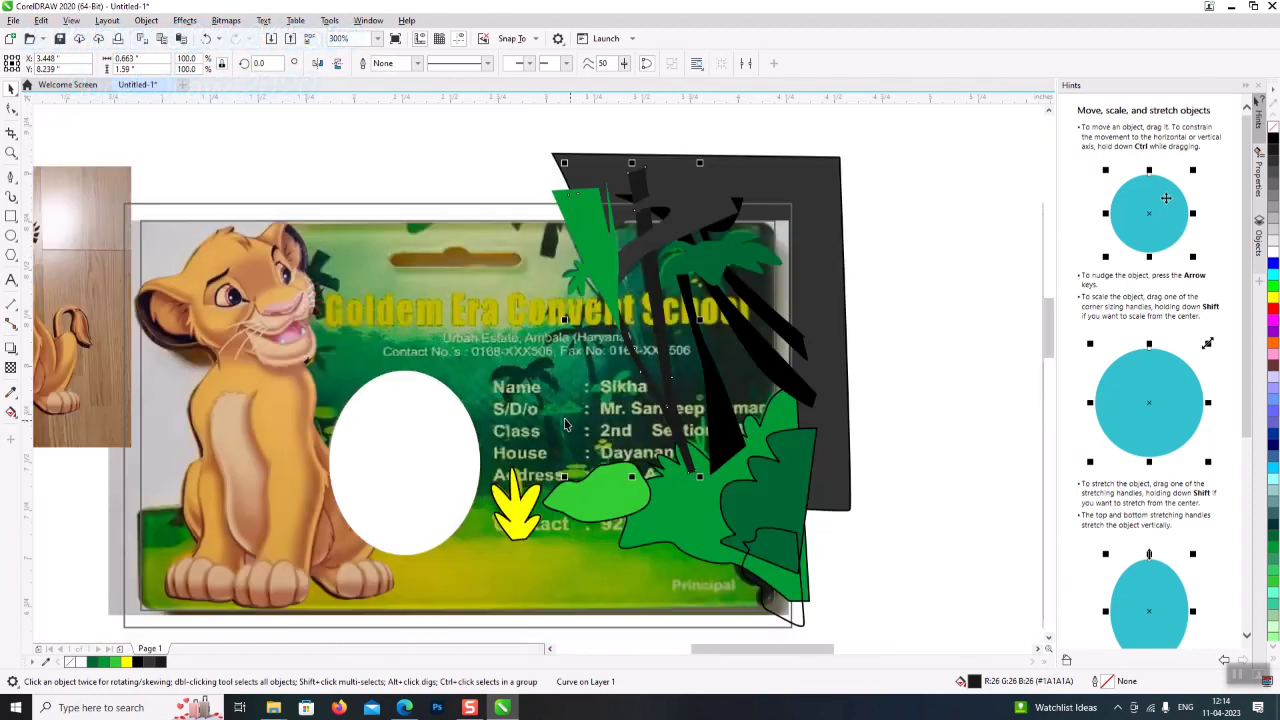
pyautogui.click(522, 368)
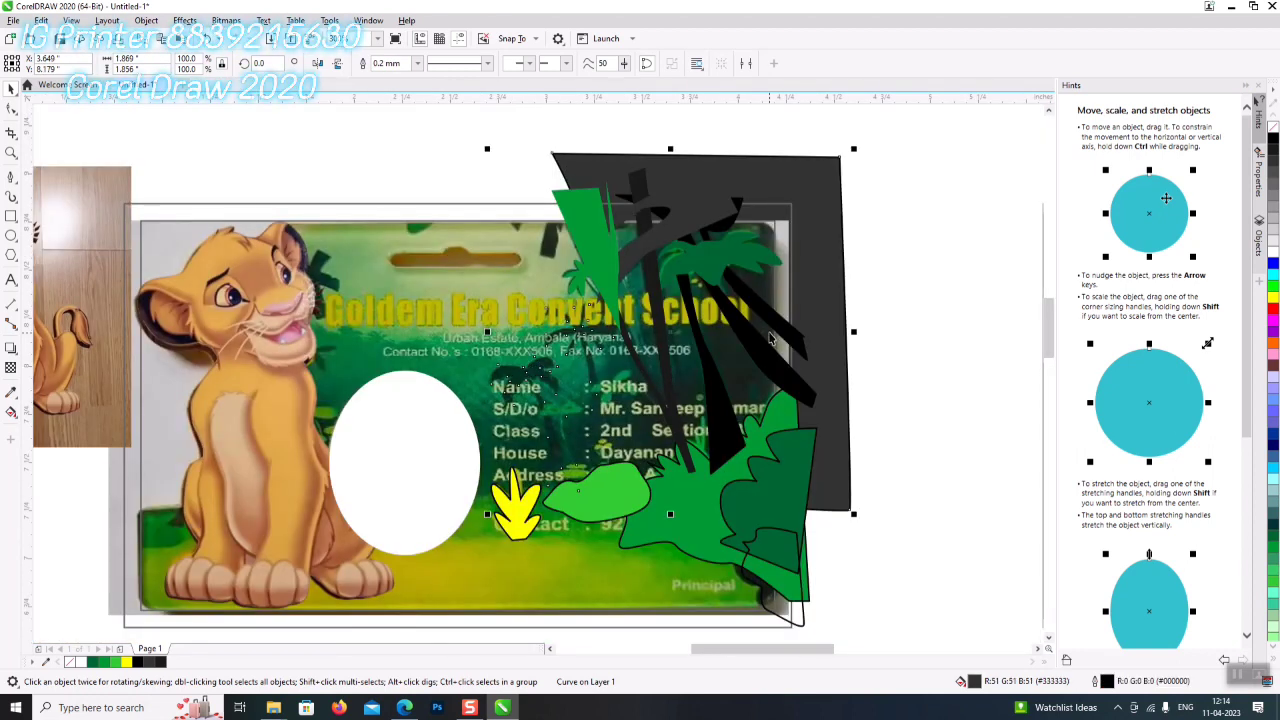
pyautogui.click(880, 540)
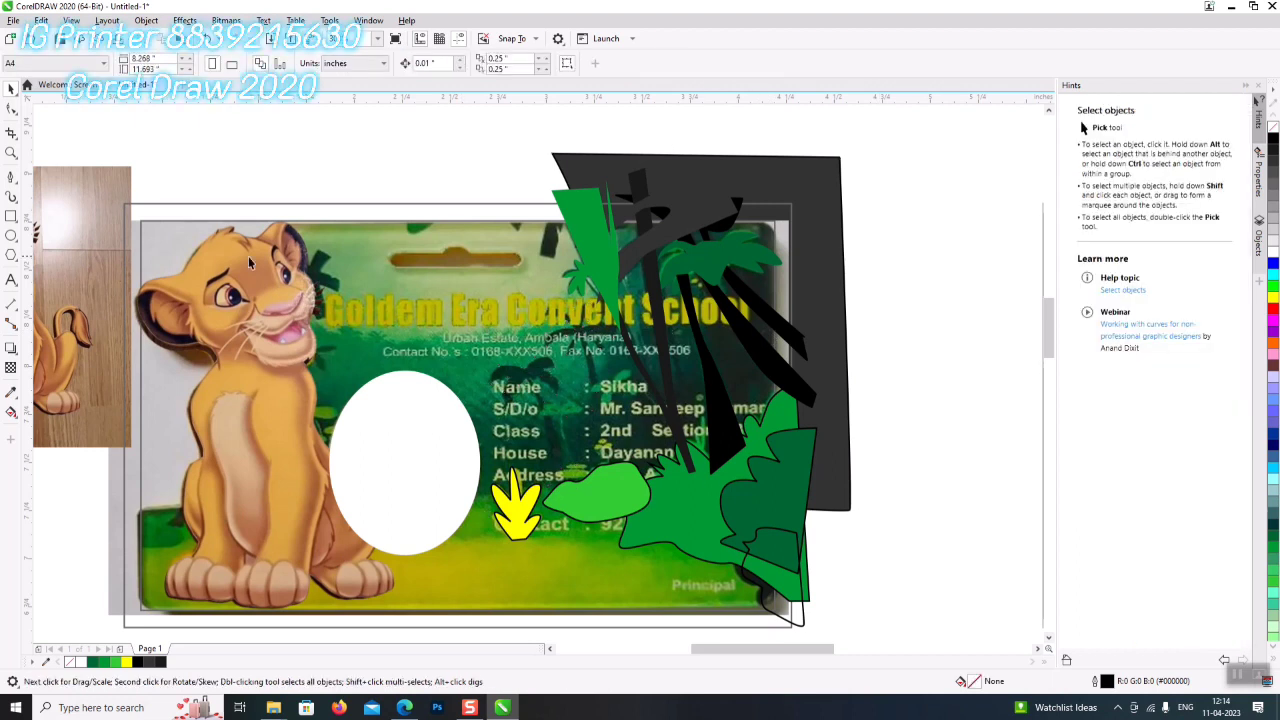
# - Start a Pen path at the palm's edge, zigzagging a jagged leafy top edge leftward
pyautogui.click(12, 178)
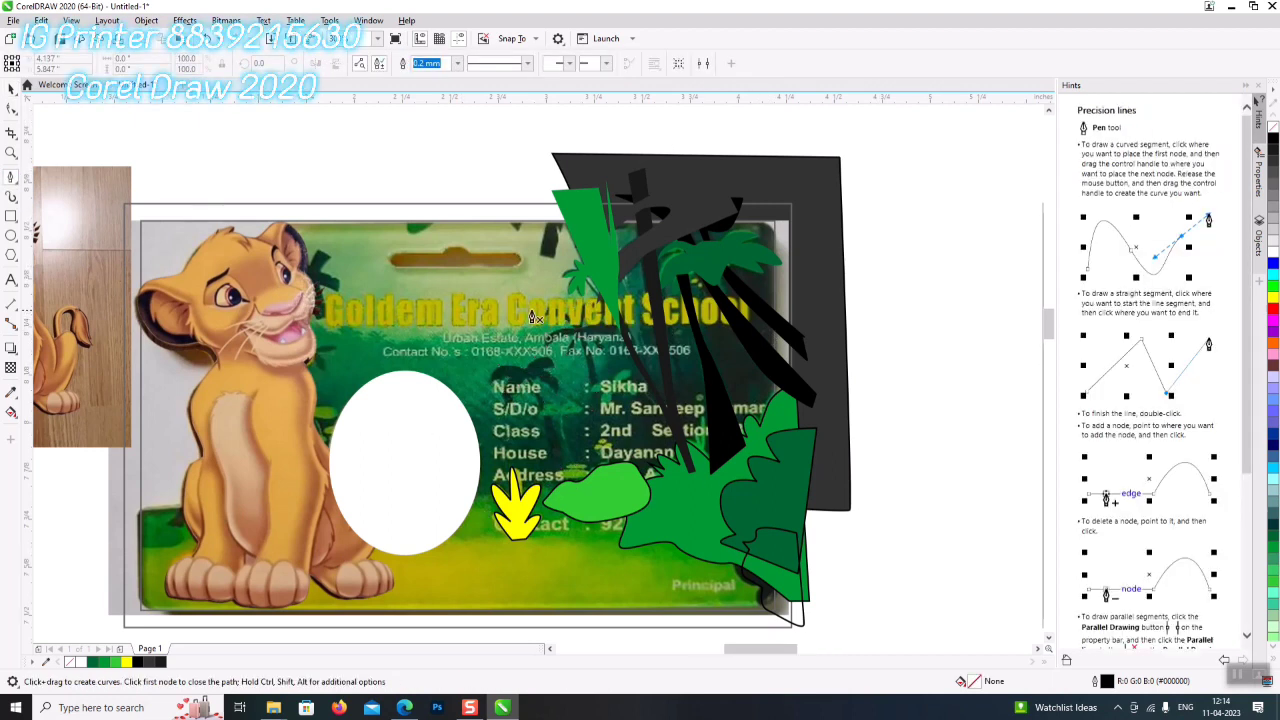
pyautogui.scroll(1, 535, 318)
pyautogui.click(687, 244)
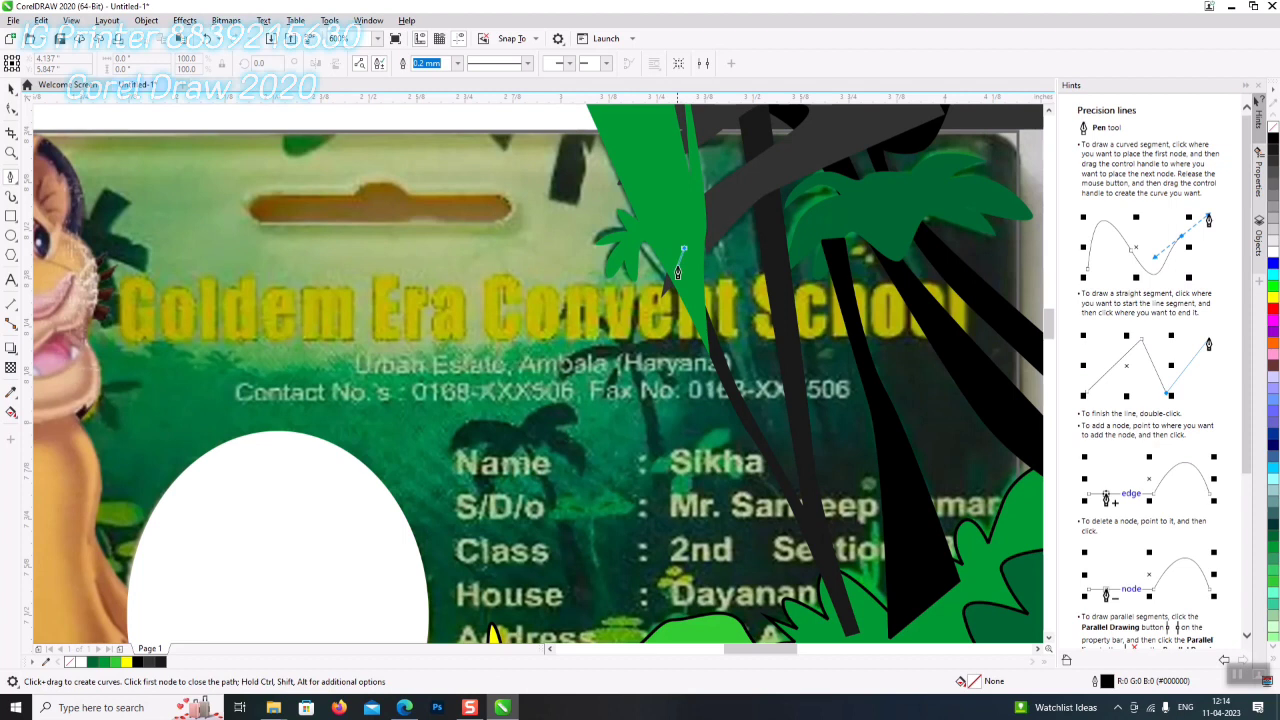
pyautogui.doubleClick(645, 279)
pyautogui.click(645, 279)
pyautogui.moveTo(556, 327); pyautogui.dragTo(520, 342)
pyautogui.click(500, 357)
pyautogui.click(478, 350)
pyautogui.click(455, 358)
pyautogui.click(422, 345)
pyautogui.click(393, 360)
pyautogui.click(345, 342)
pyautogui.click(322, 360)
pyautogui.click(315, 382)
# - Extend the wavy foliage edge under the school name to the lion's head
pyautogui.click(285, 366)
pyautogui.click(240, 370)
pyautogui.click(212, 356)
pyautogui.click(197, 360)
pyautogui.click(152, 344)
pyautogui.click(132, 357)
pyautogui.click(100, 350)
pyautogui.click(87, 323)
# - Run the path down the lion's chest and along the bottom, closing the foliage shape
pyautogui.scroll(-2, 88, 320)
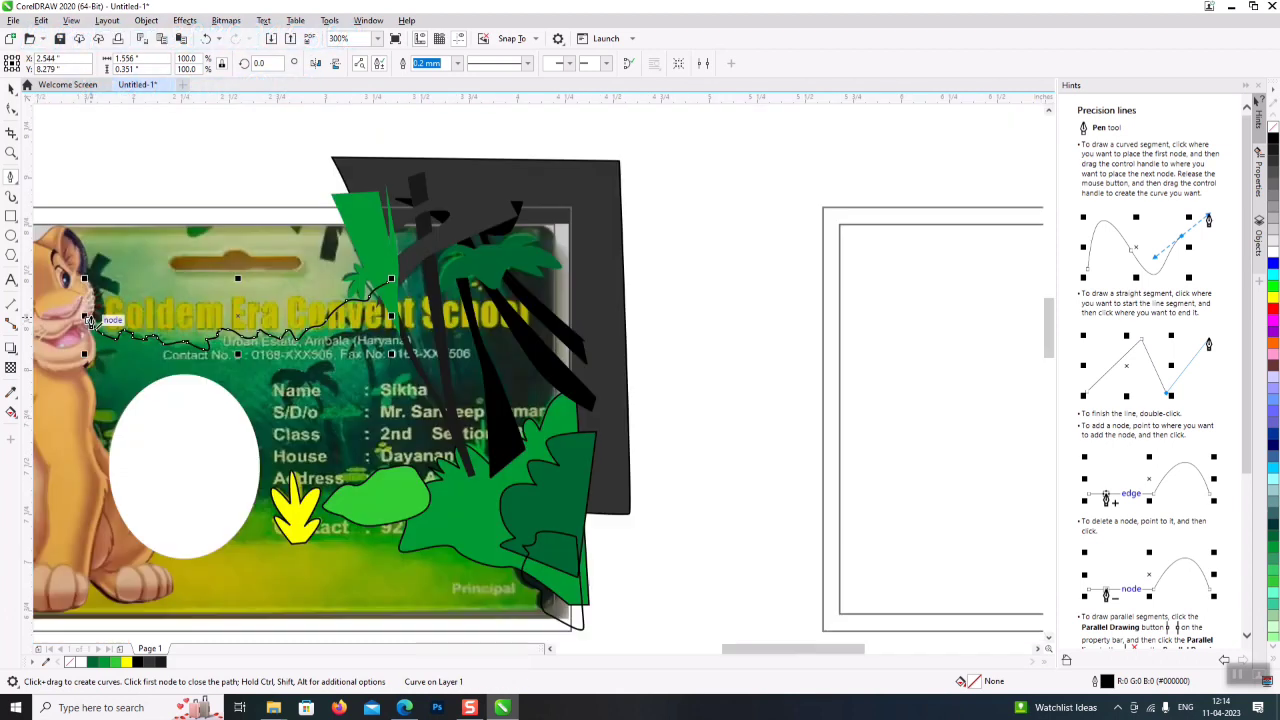
pyautogui.moveTo(745, 650); pyautogui.dragTo(710, 650)
pyautogui.moveTo(272, 348); pyautogui.dragTo(272, 405)
pyautogui.click(270, 450)
pyautogui.moveTo(272, 511); pyautogui.dragTo(516, 522)
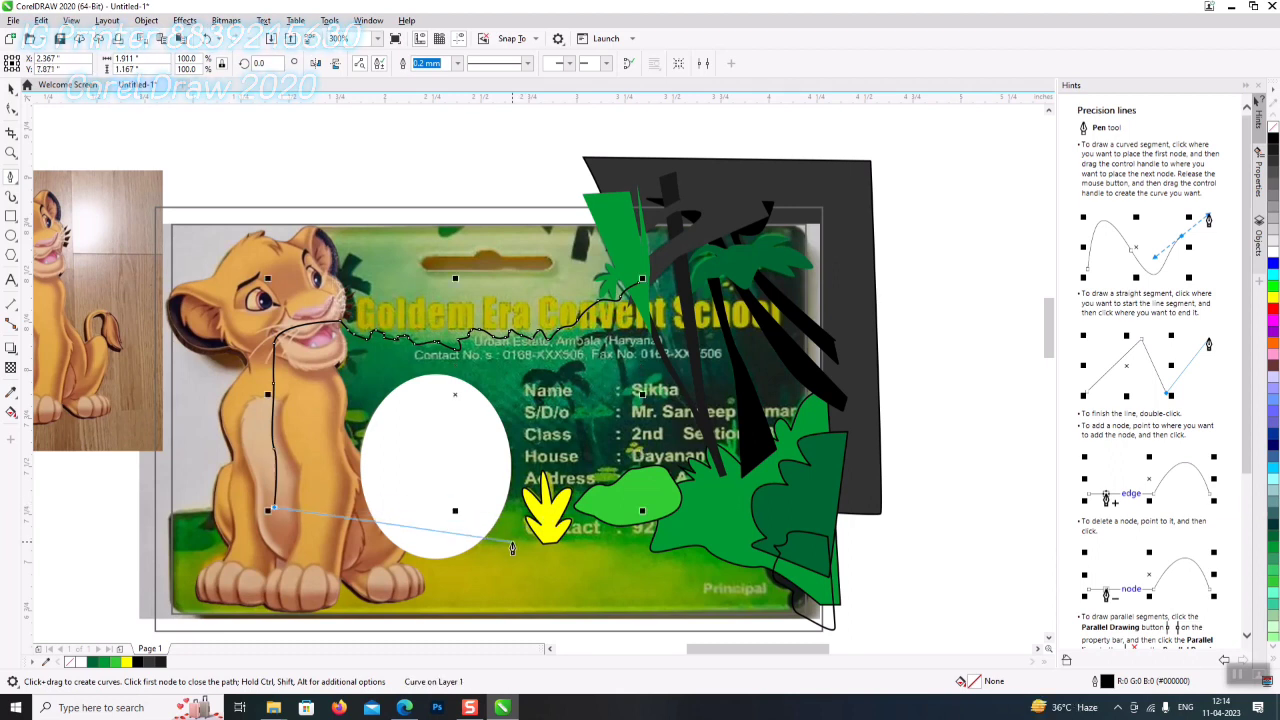
pyautogui.click(706, 511)
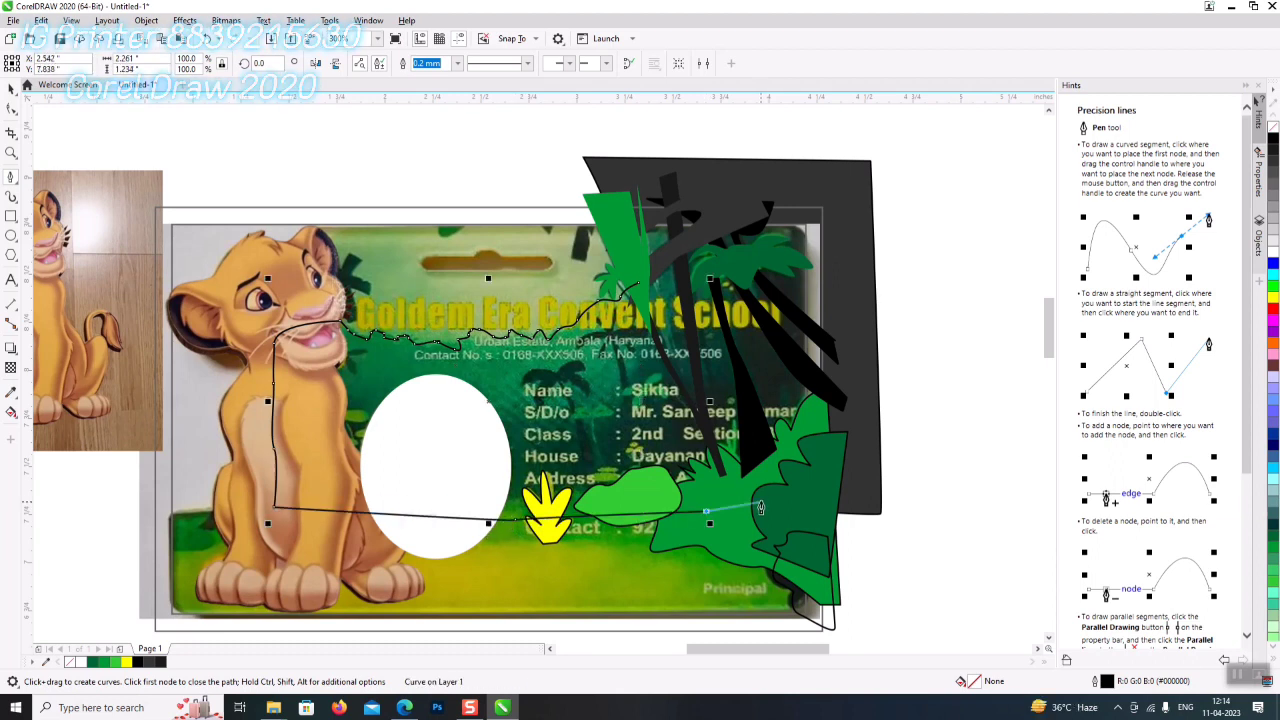
pyautogui.moveTo(749, 271); pyautogui.dragTo(713, 272)
pyautogui.click(628, 287)
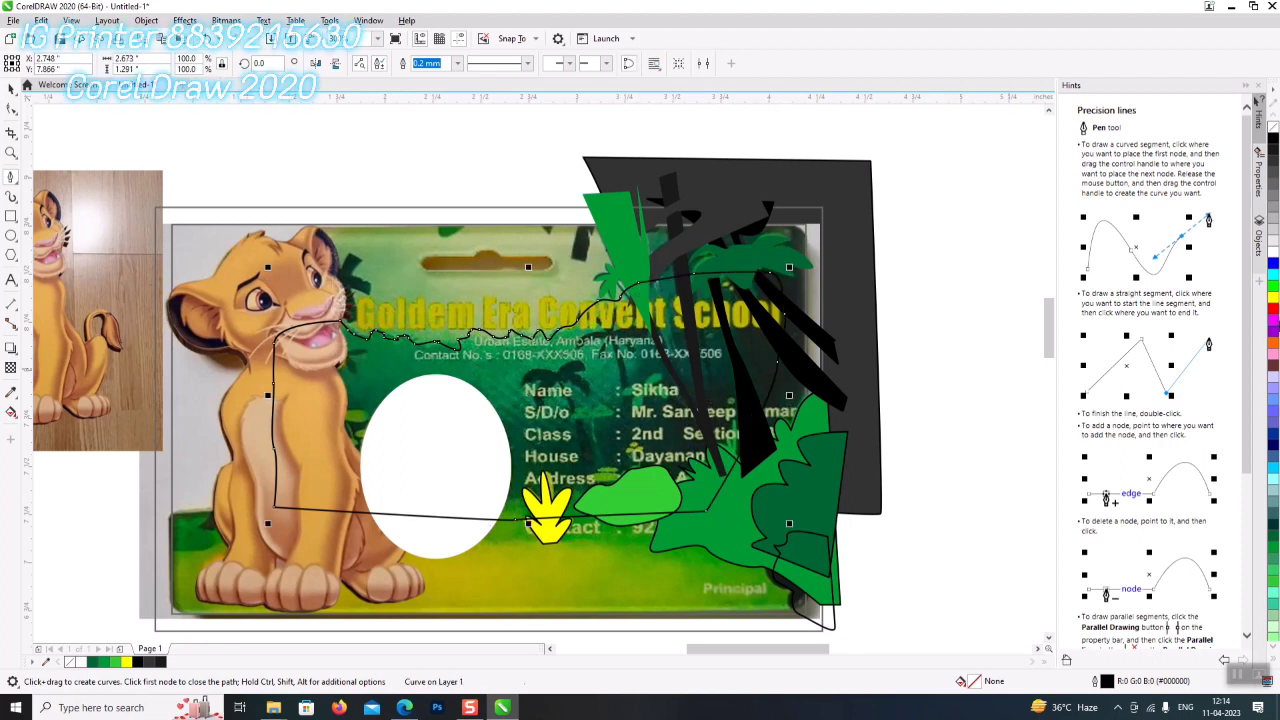
# - Fill the foliage shape dark green, then remove both its outline and its fill
pyautogui.click(1273, 536)
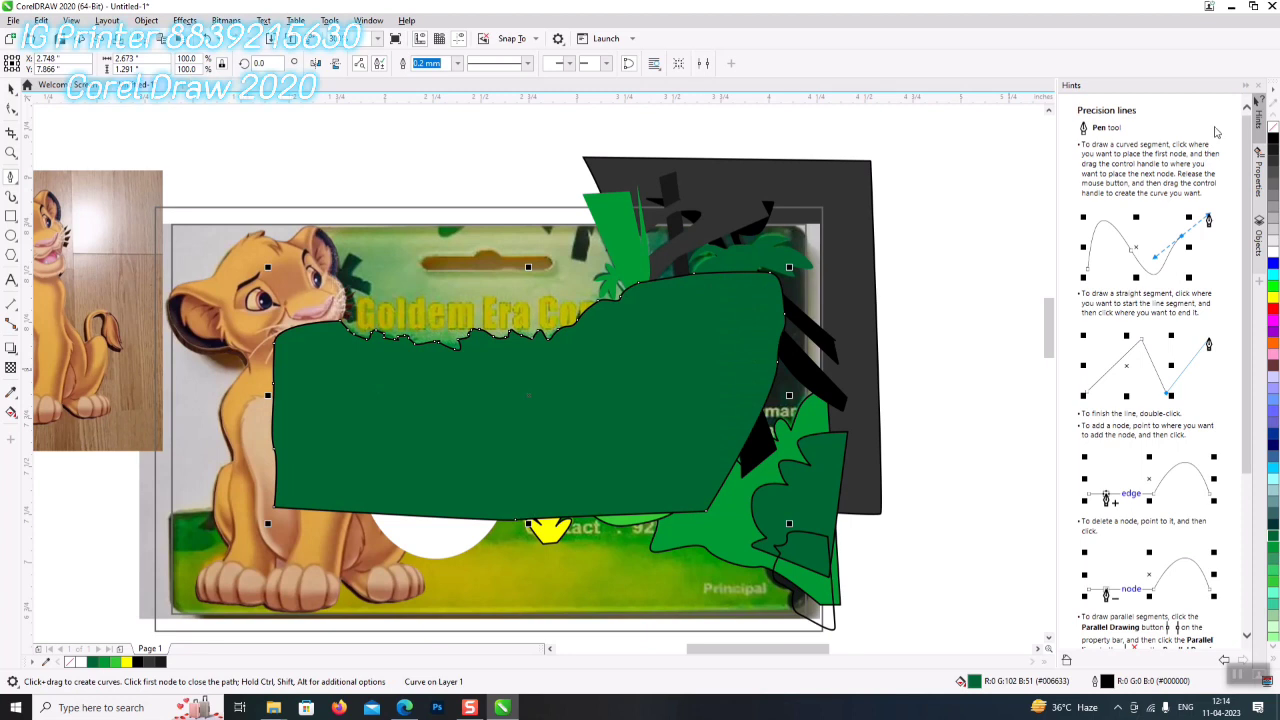
pyautogui.rightClick(1273, 127)
pyautogui.press('Escape')
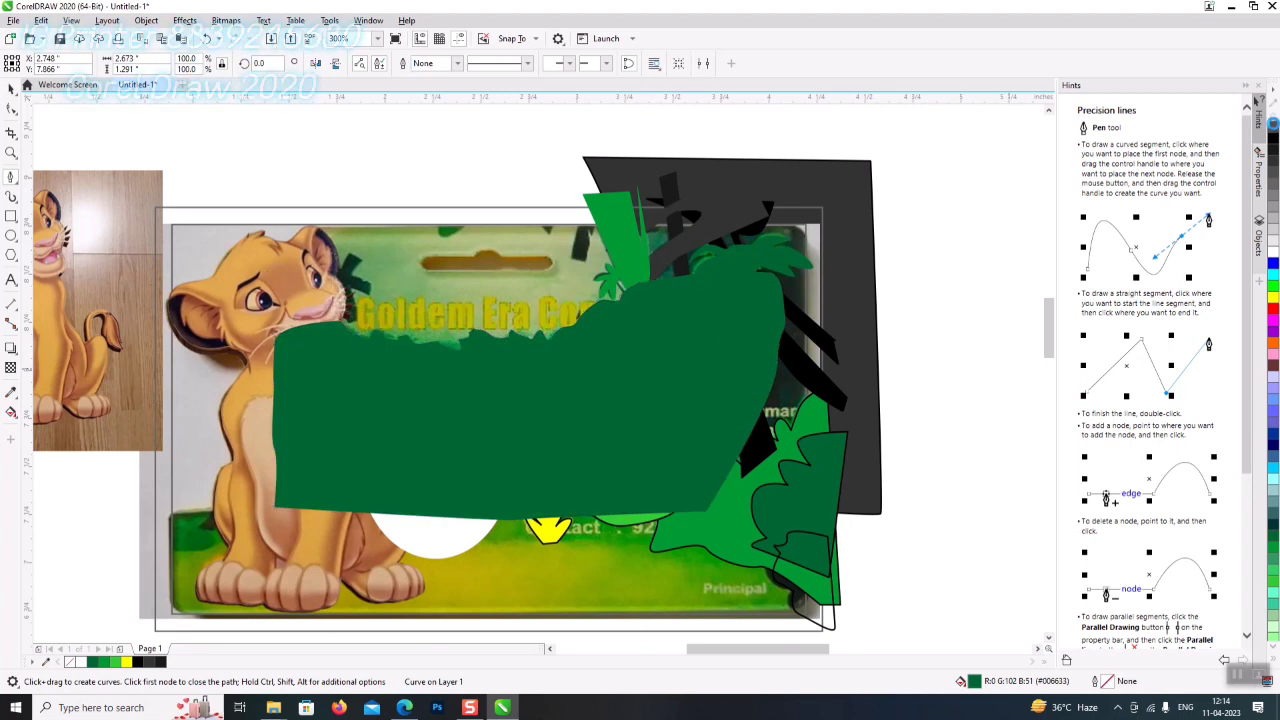
pyautogui.click(1273, 127)
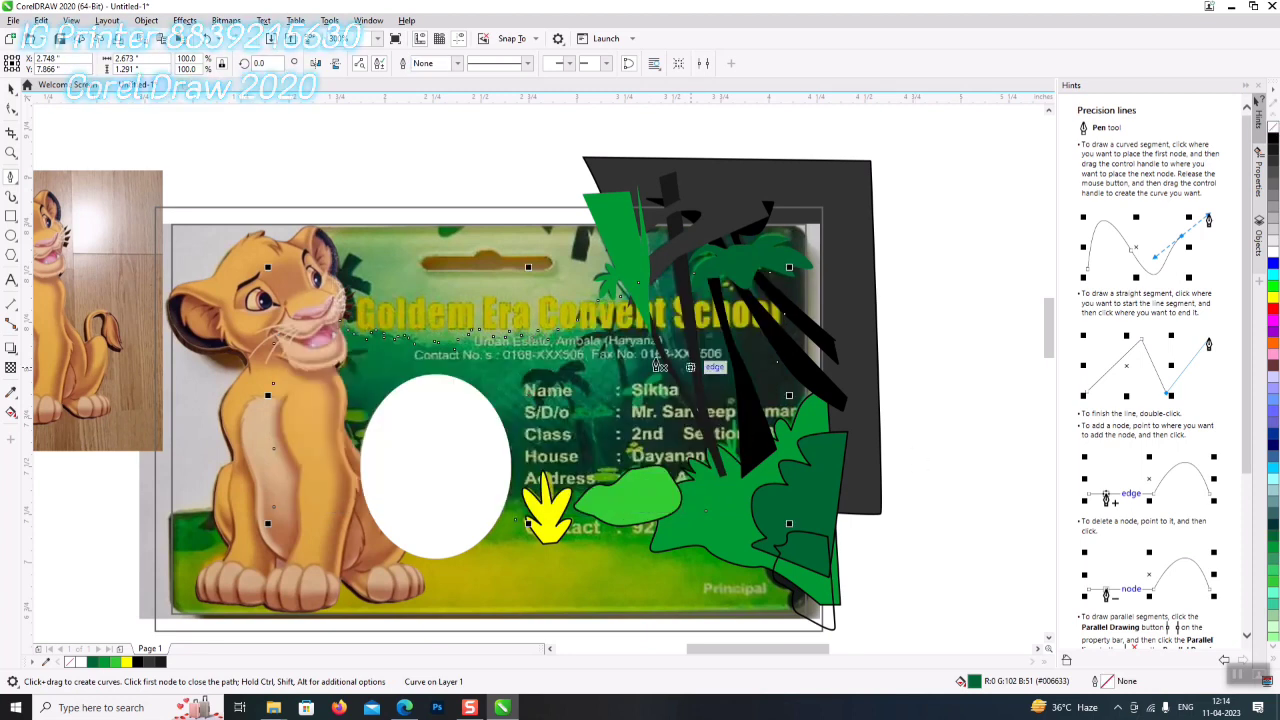
pyautogui.click(12, 88)
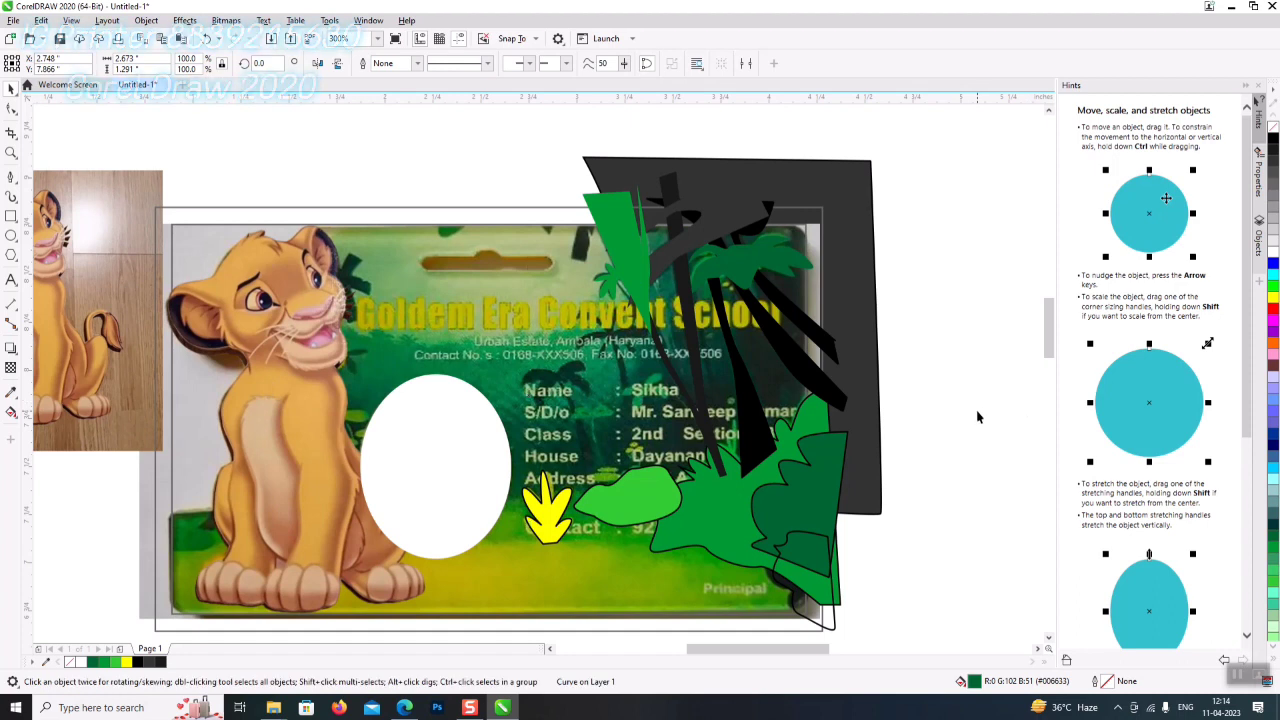
pyautogui.press('Escape')
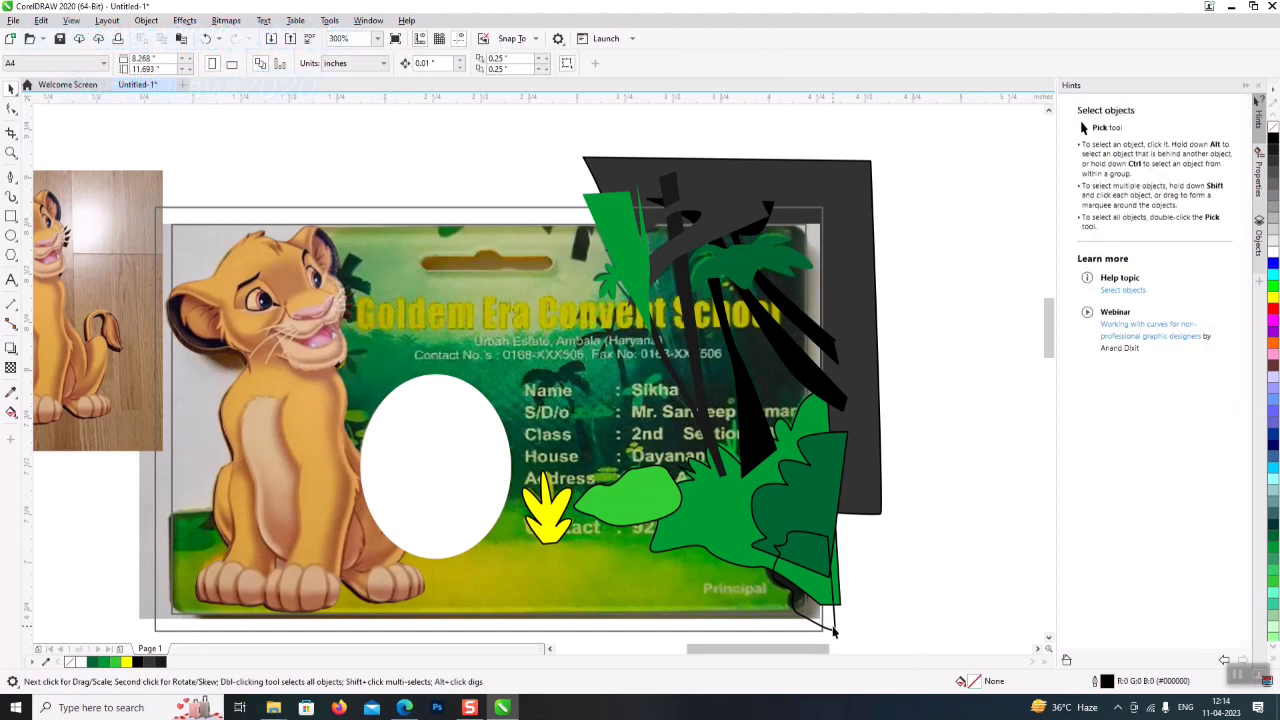
# - Fill the shape at the card's lower-right corner black
pyautogui.click(832, 625)
pyautogui.click(1274, 140)
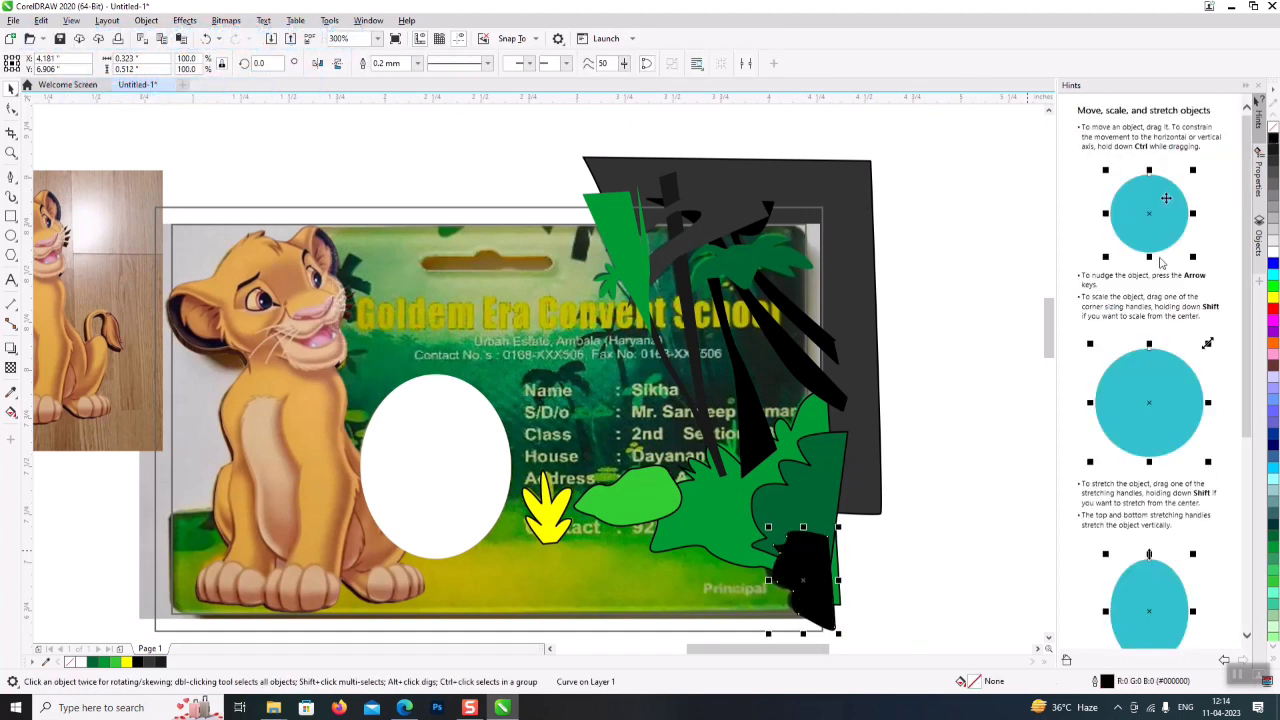
pyautogui.click(932, 571)
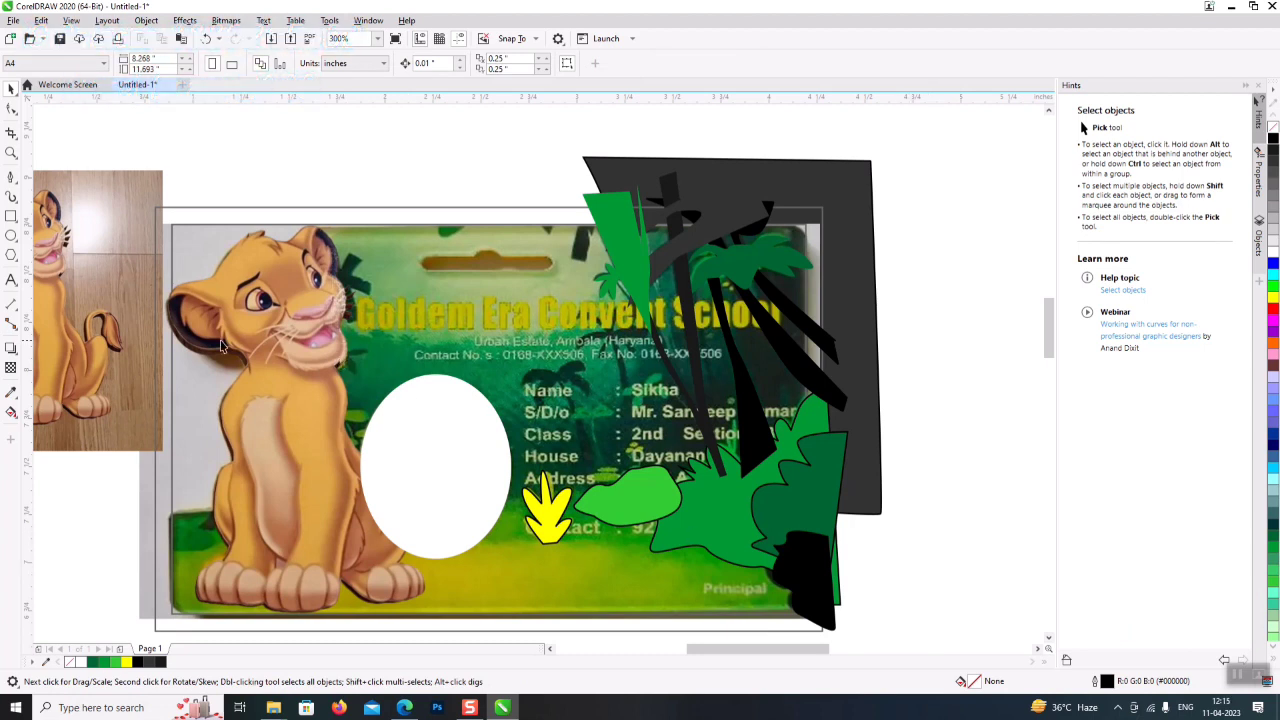
pyautogui.click(11, 177)
# - Draw a Pen path across the shrubs to the card's left edge, curving along the bottom
pyautogui.click(937, 490)
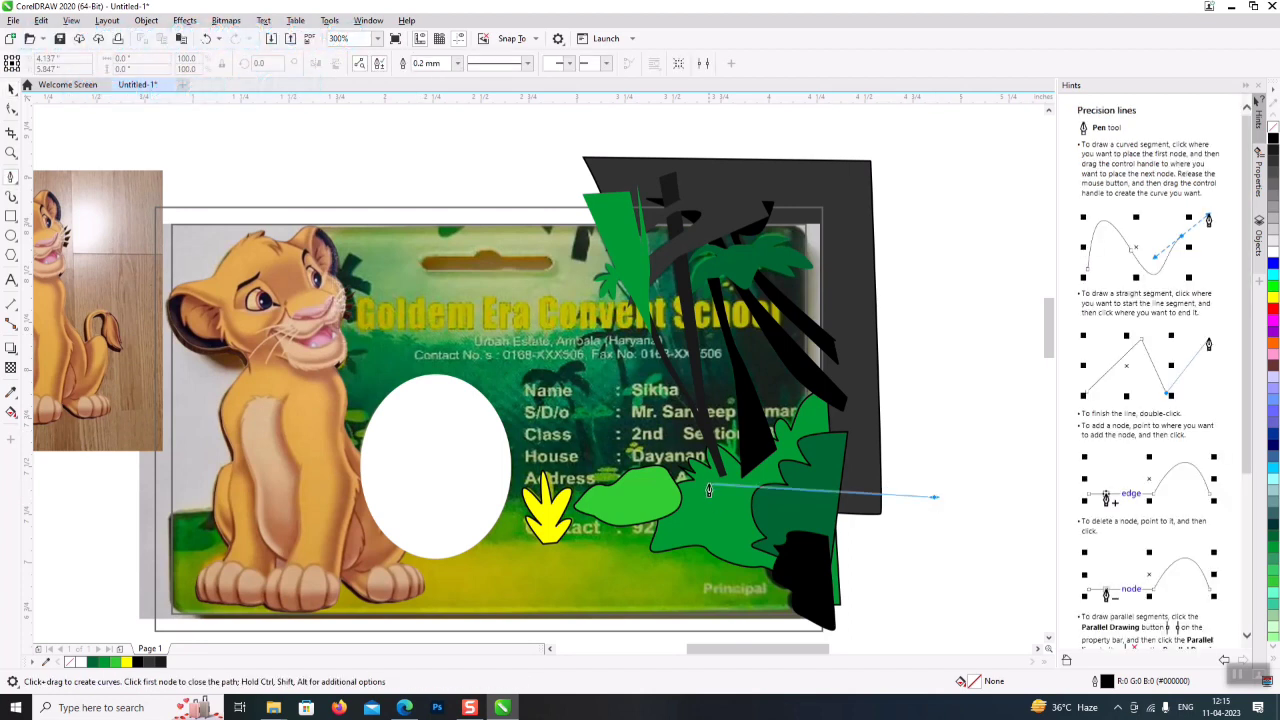
pyautogui.click(737, 490)
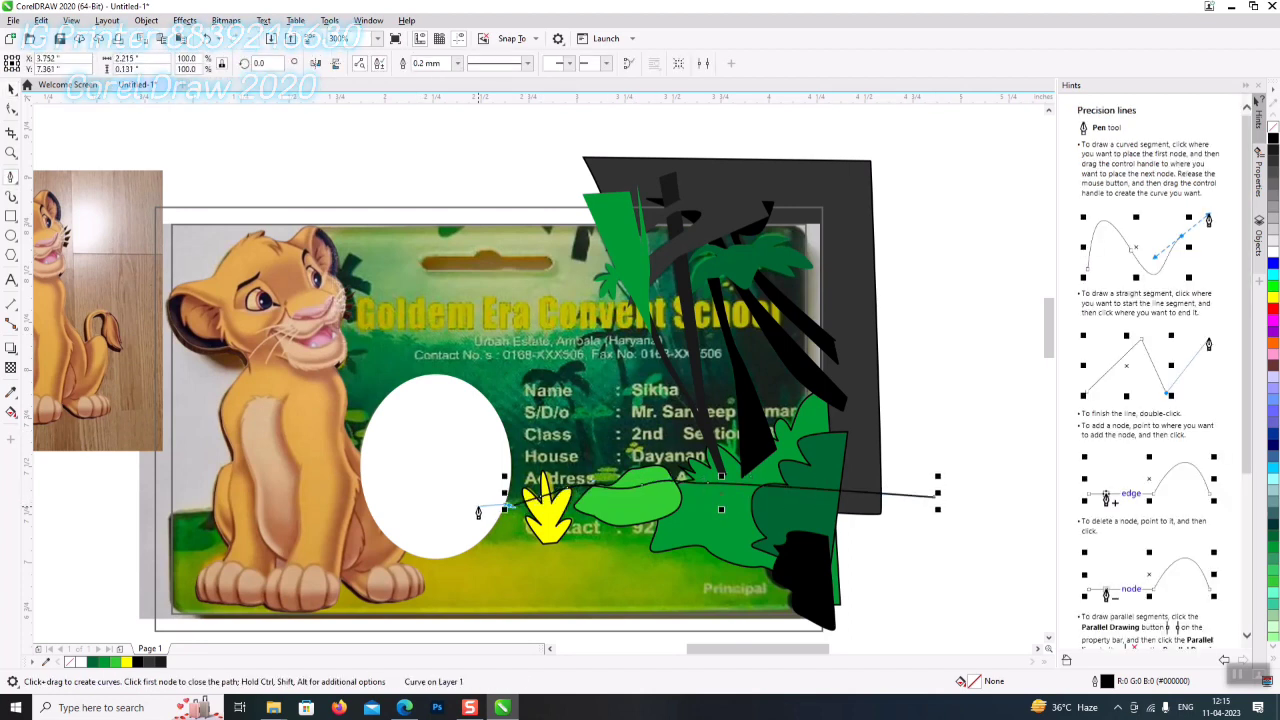
pyautogui.click(272, 510)
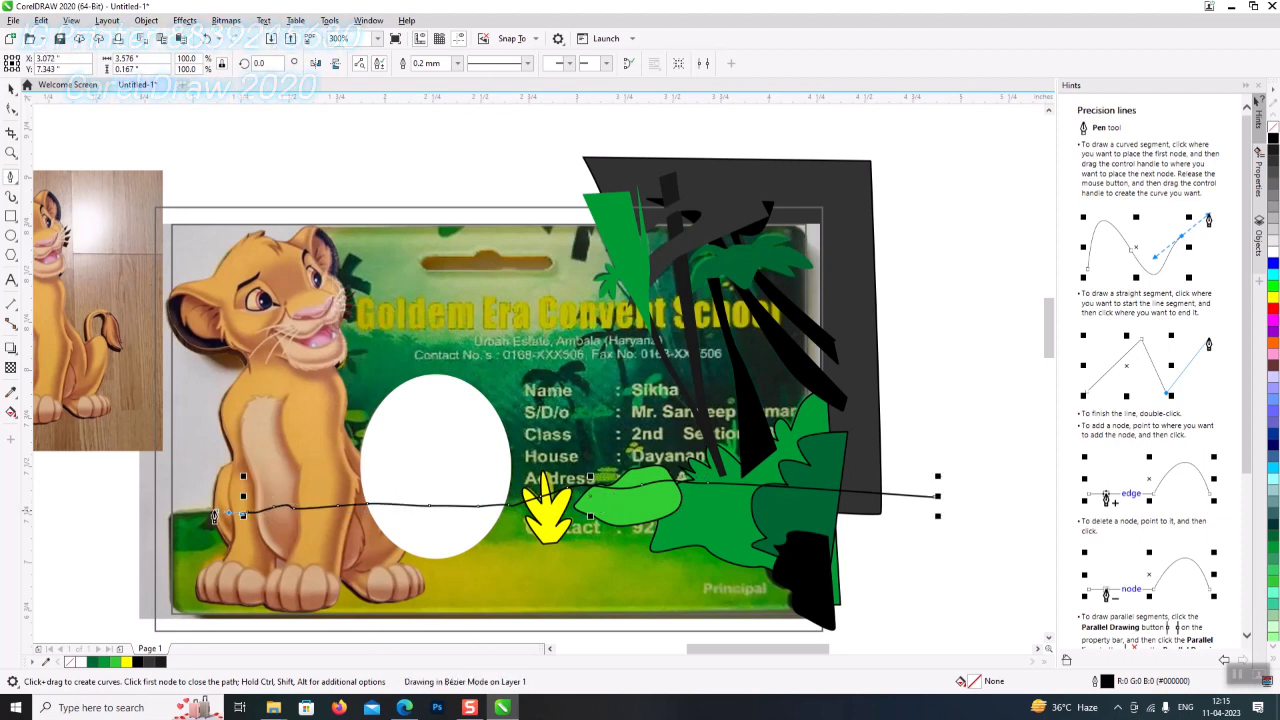
pyautogui.doubleClick(163, 518)
pyautogui.click(140, 523)
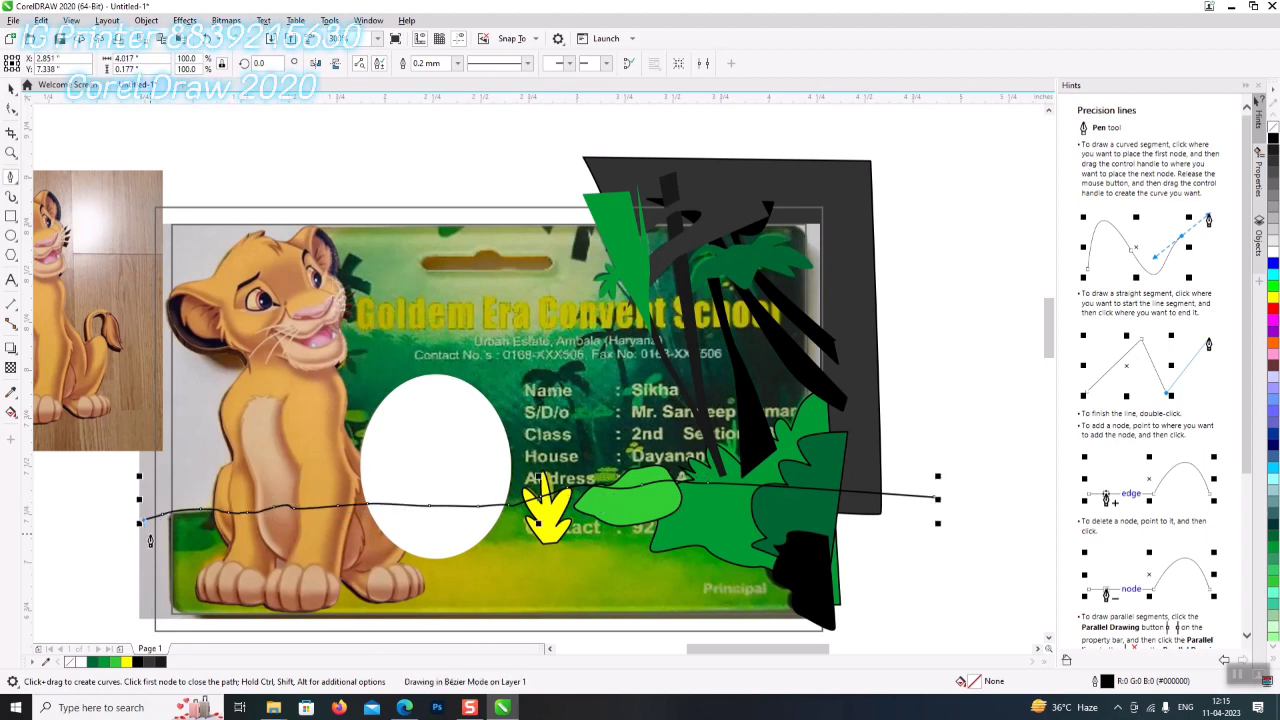
pyautogui.click(153, 563)
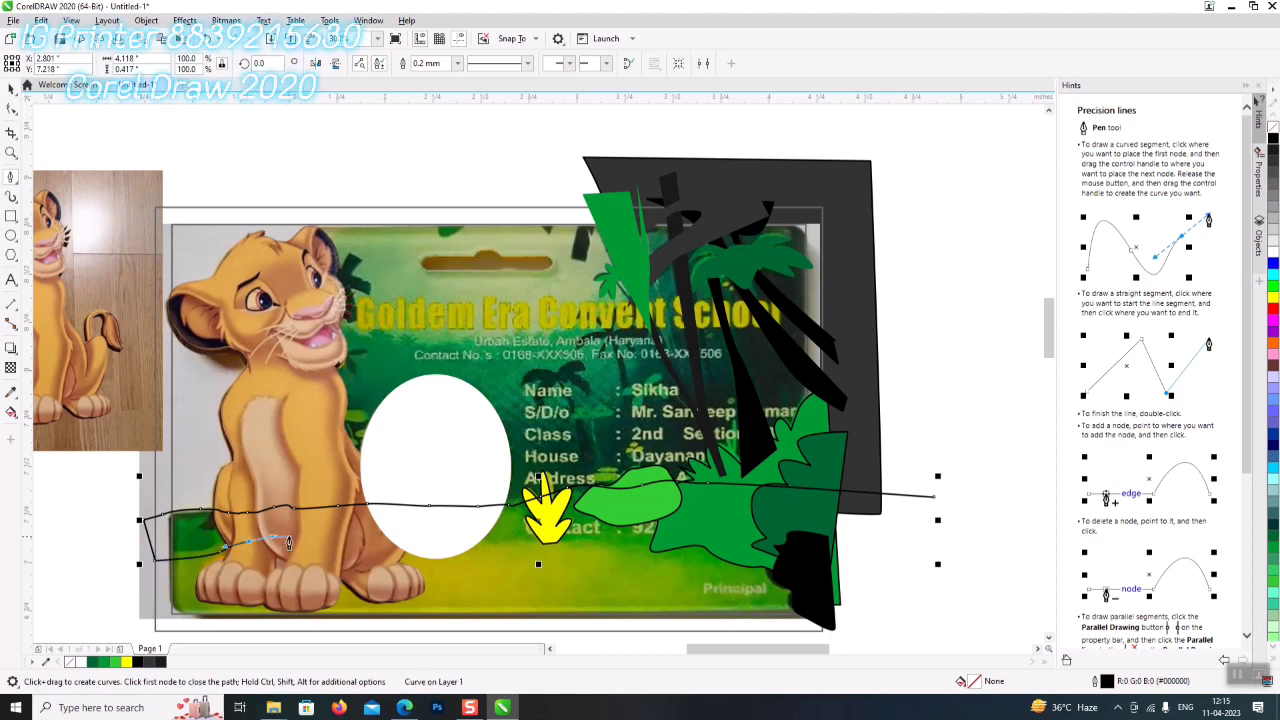
pyautogui.moveTo(365, 552); pyautogui.dragTo(398, 556)
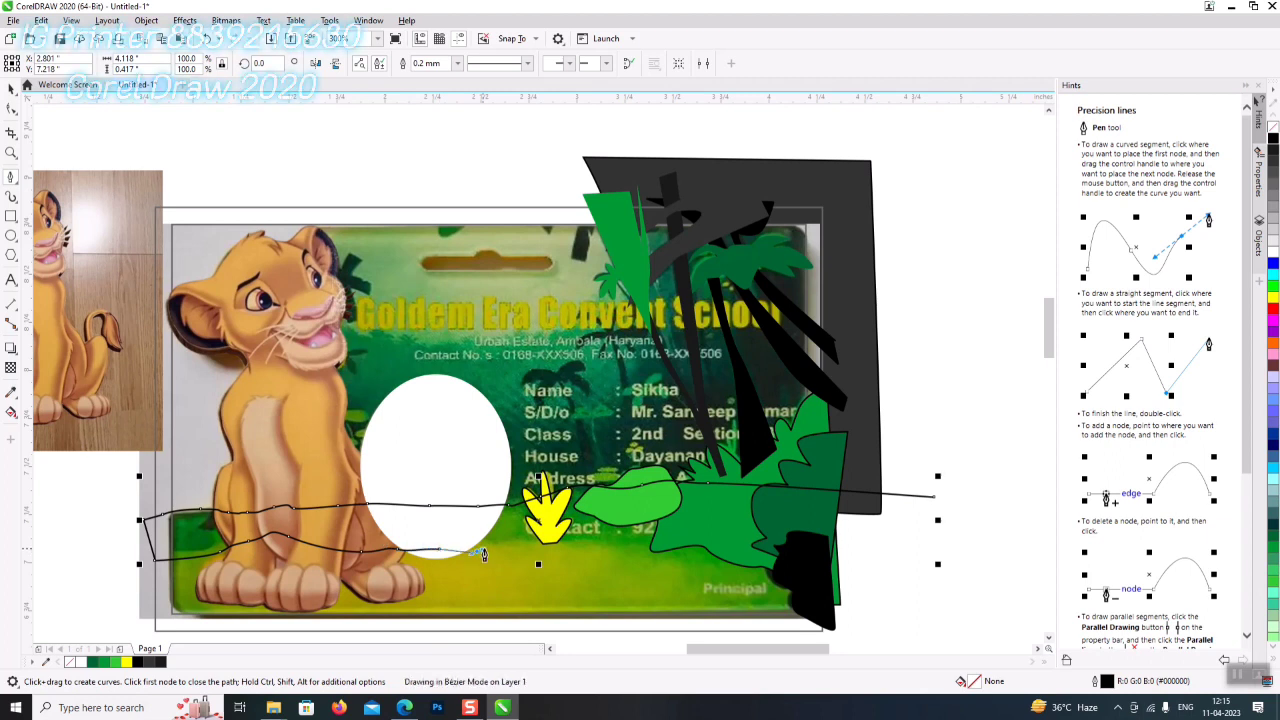
pyautogui.moveTo(643, 570); pyautogui.dragTo(824, 636)
pyautogui.click(933, 616)
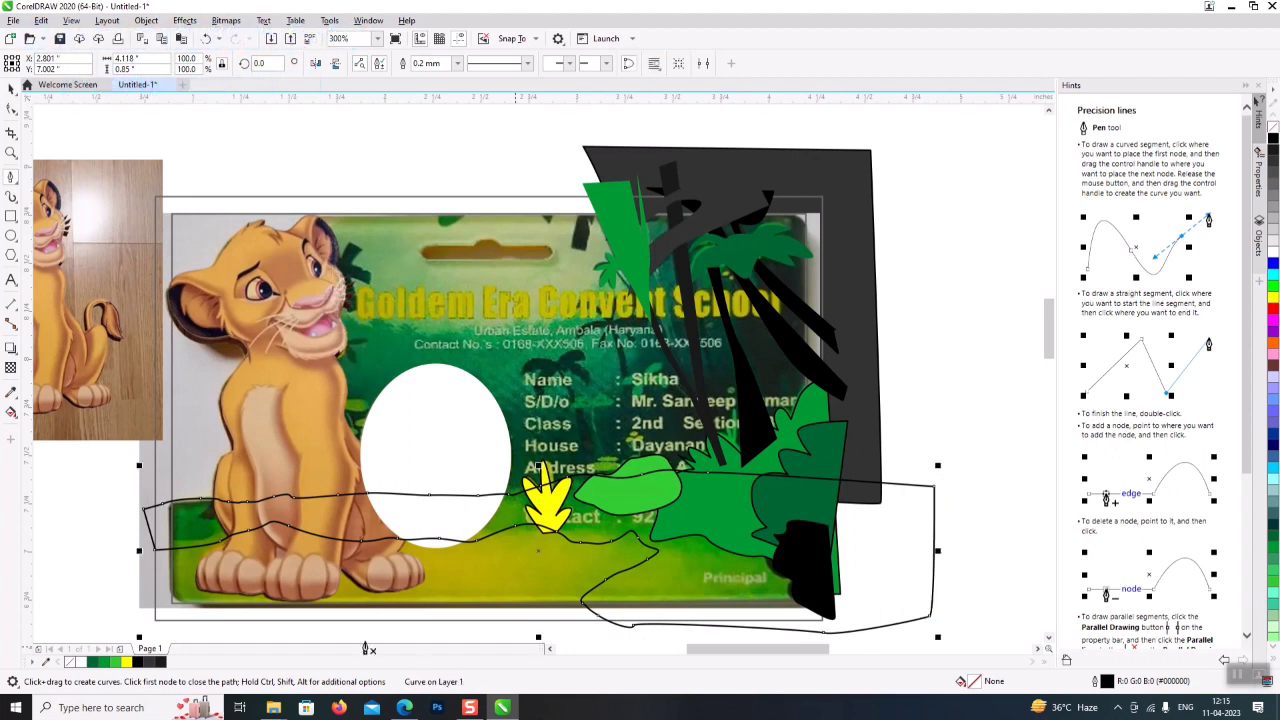
# - Trace a closed band shape from the left edge past the shrubs and fill it yellow
pyautogui.click(120, 543)
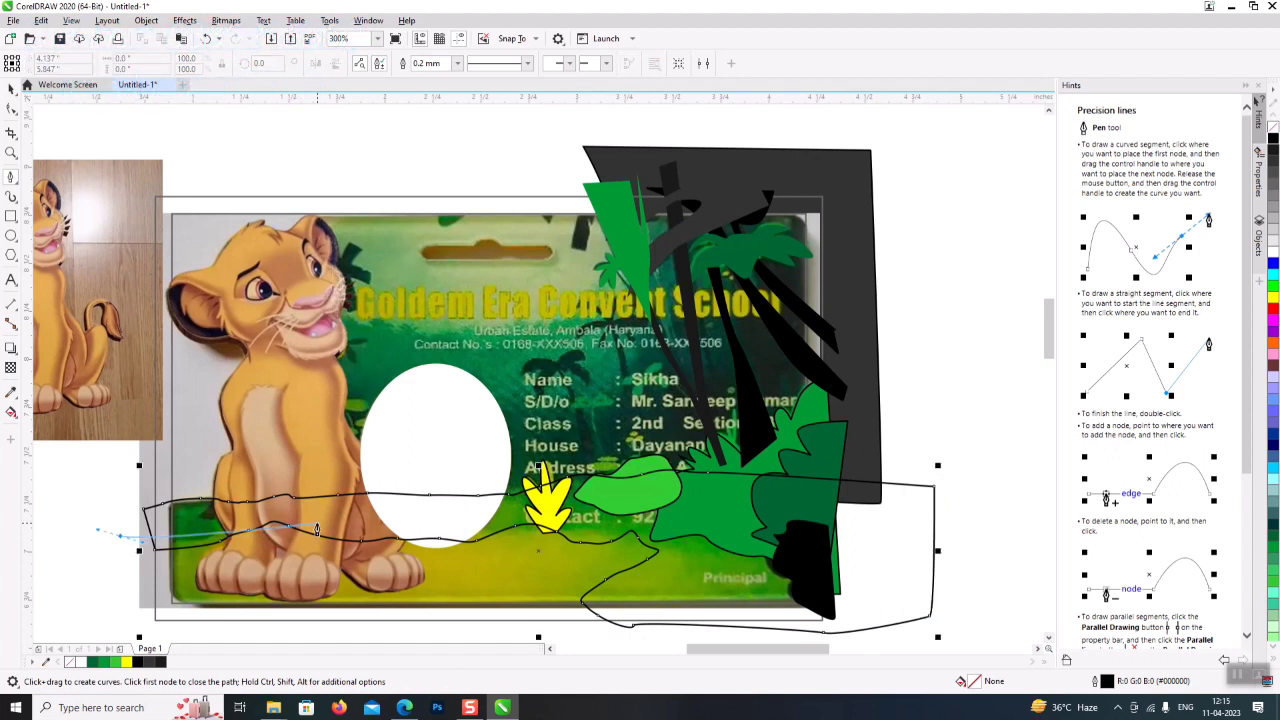
pyautogui.click(285, 510)
pyautogui.click(634, 505)
pyautogui.click(700, 572)
pyautogui.click(605, 640)
pyautogui.click(120, 628)
pyautogui.click(120, 536)
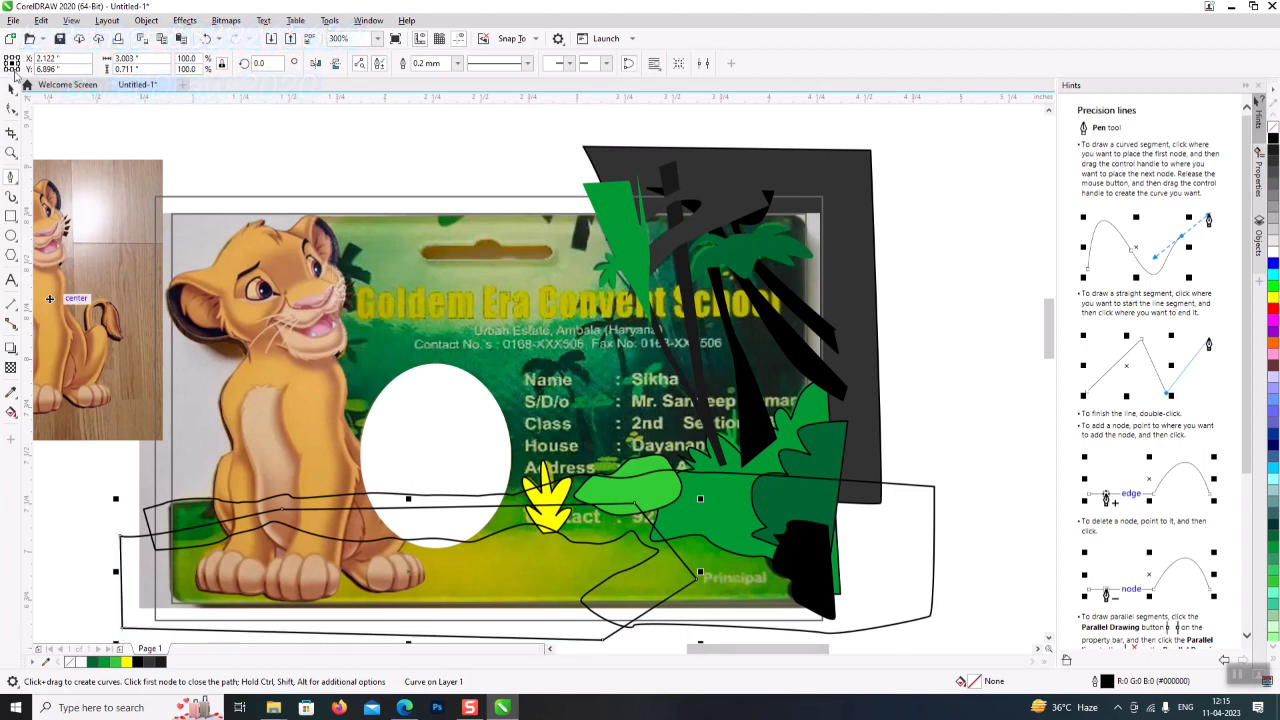
pyautogui.click(10, 88)
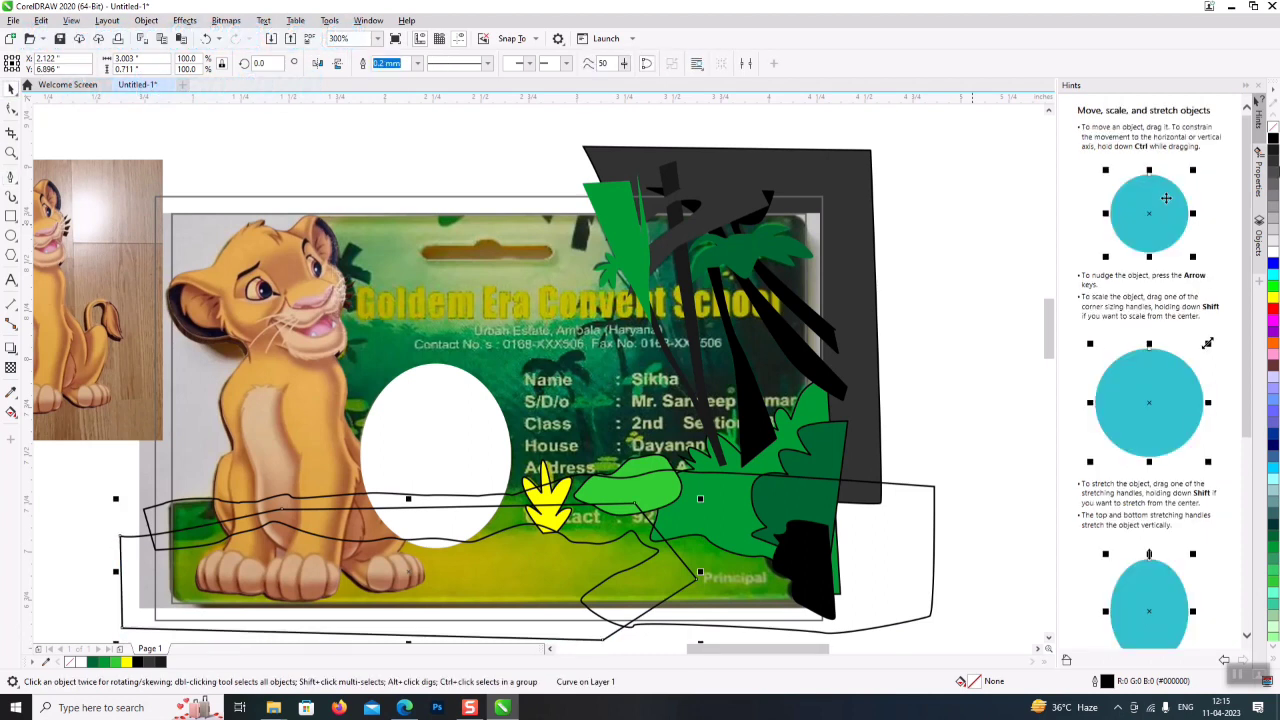
pyautogui.click(1273, 297)
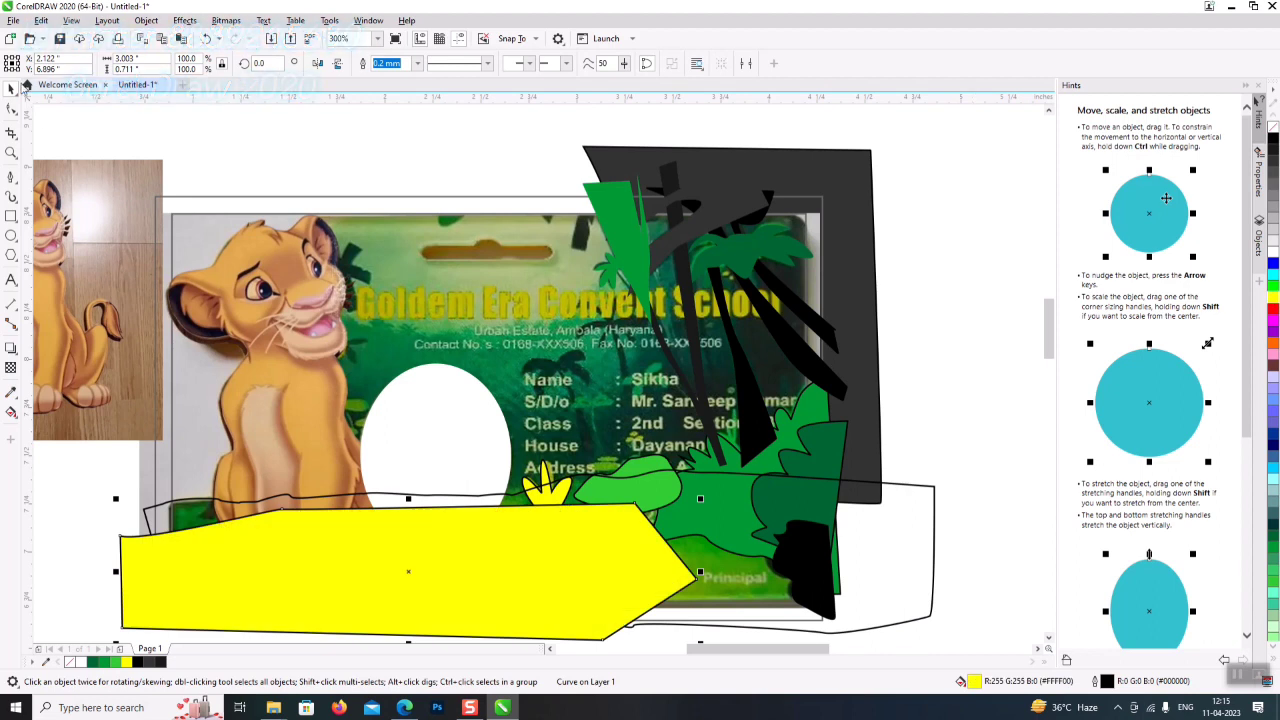
# - Fill the ground shape around the banner green (#33CC33) with no outline
pyautogui.click(908, 560)
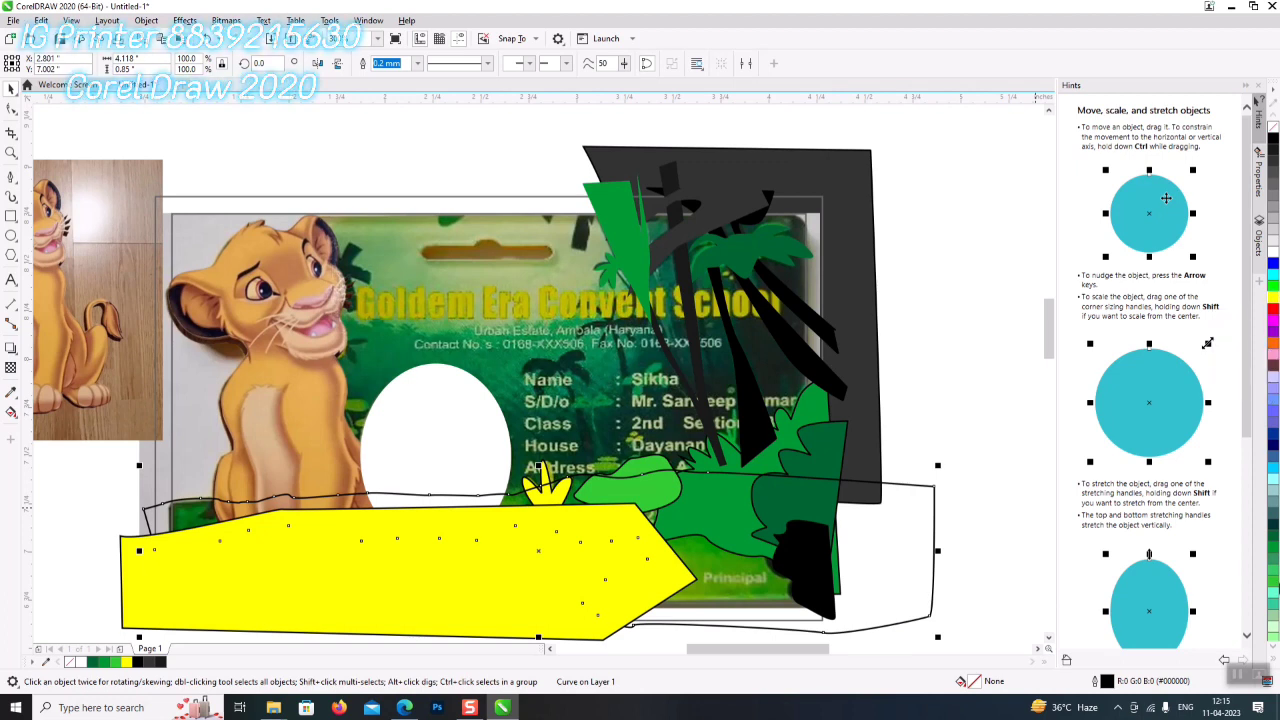
pyautogui.click(1271, 579)
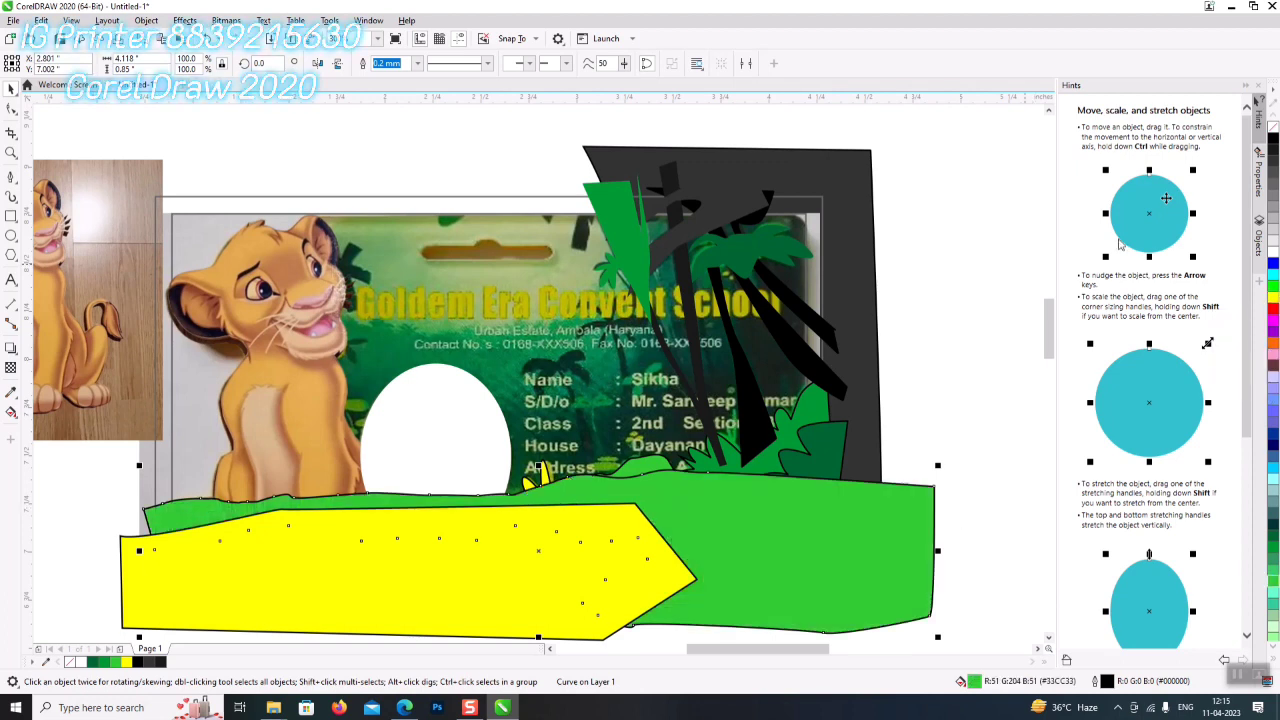
pyautogui.rightClick(1272, 128)
pyautogui.scroll(-4, 544, 270)
pyautogui.moveTo(697, 403); pyautogui.dragTo(613, 204)
pyautogui.click(518, 273)
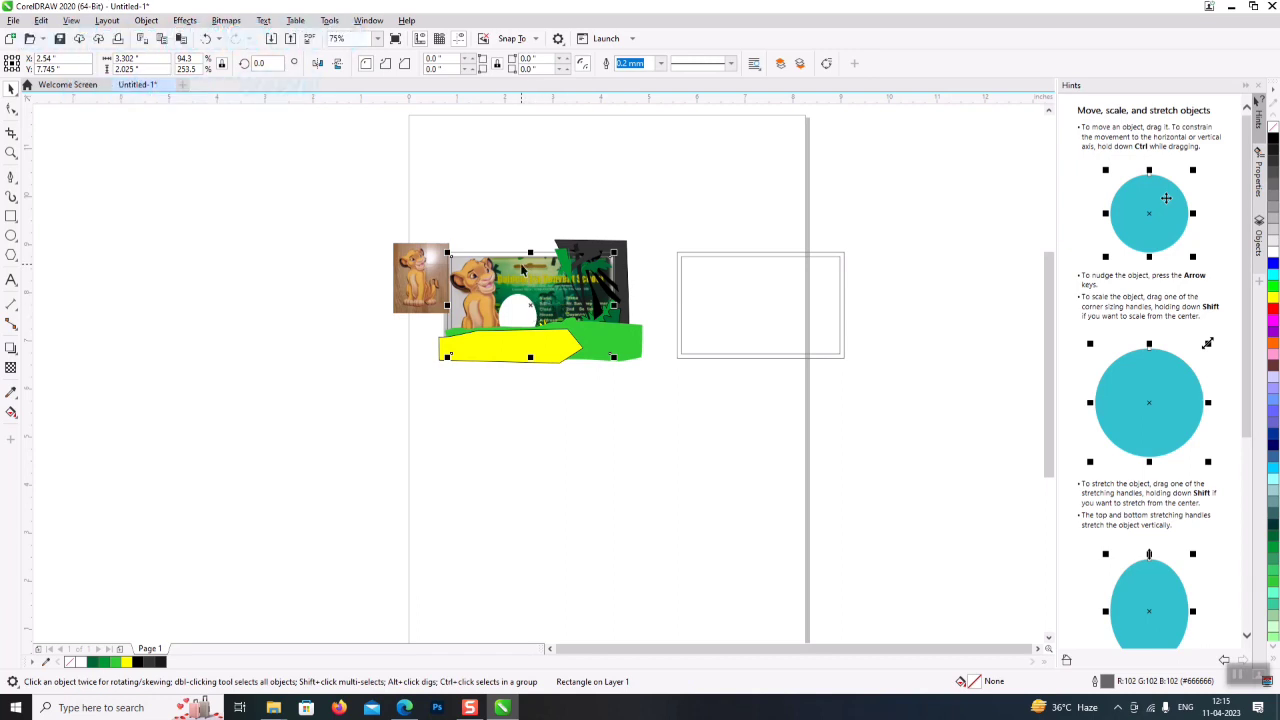
# - Cycle through the stacked objects over the card, undoing an accidental frame rectangle move
pyautogui.click(521, 269)
pyautogui.keyDown('alt'); pyautogui.click(521, 268); pyautogui.keyUp('alt')
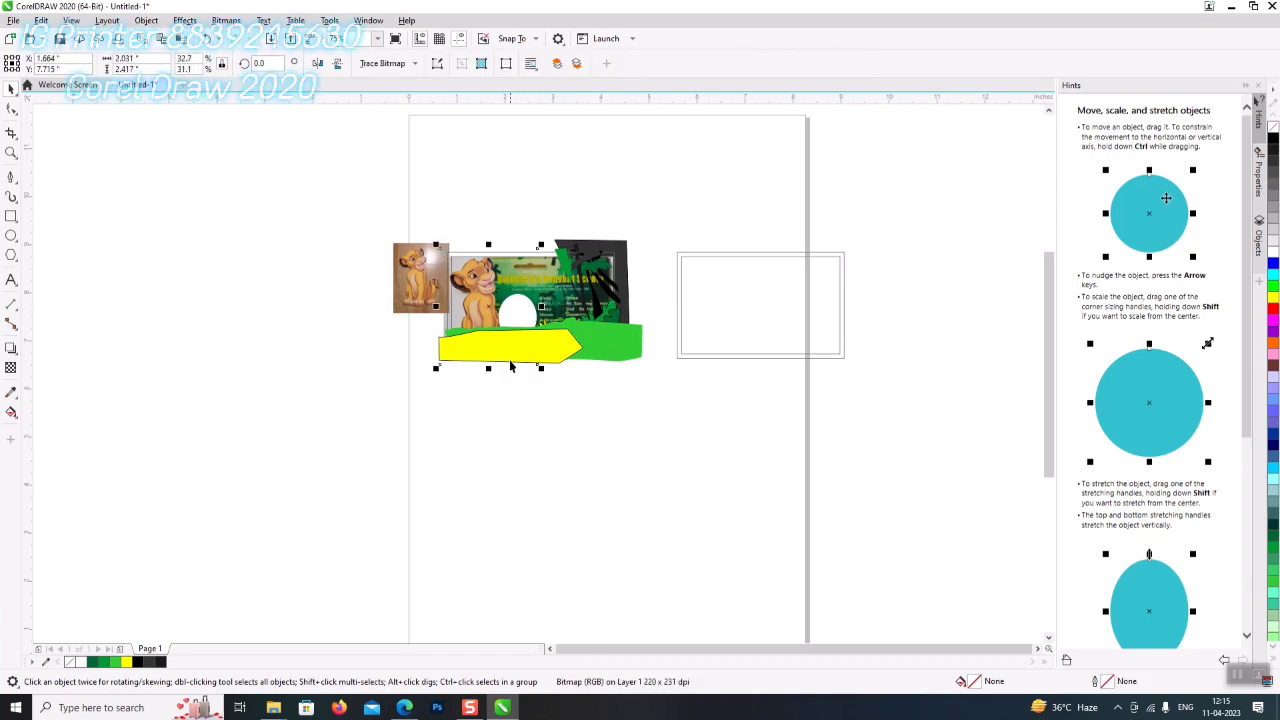
pyautogui.click(586, 477)
pyautogui.scroll(2, 527, 268)
pyautogui.click(525, 268)
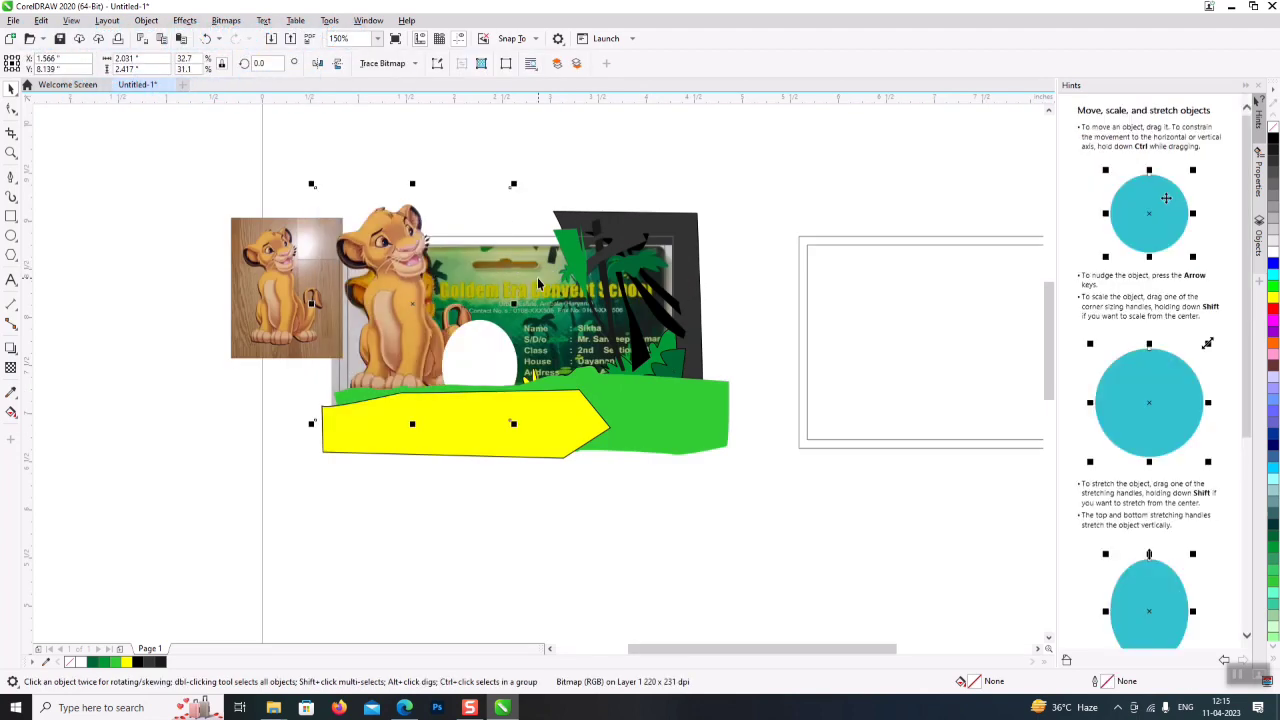
pyautogui.keyDown('alt'); pyautogui.click(548, 279); pyautogui.keyUp('alt')
pyautogui.keyDown('alt'); pyautogui.click(548, 279); pyautogui.keyUp('alt')
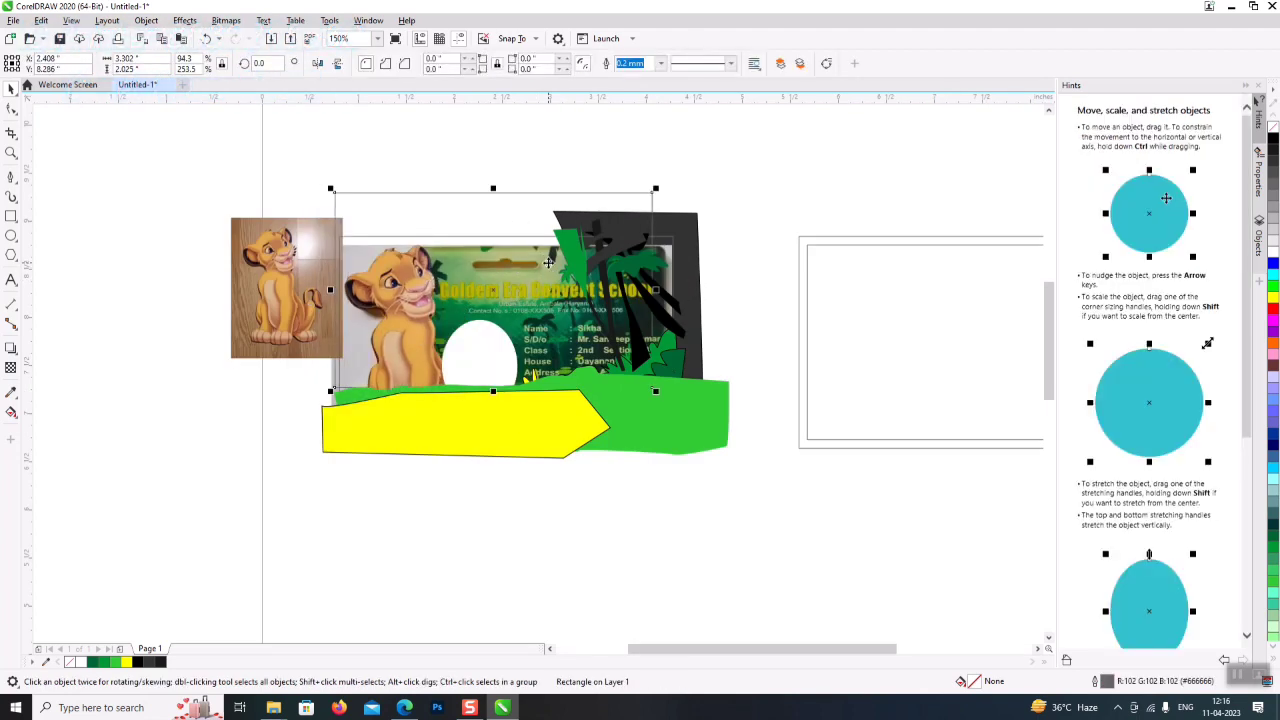
pyautogui.hotkey('ctrl', 'z')
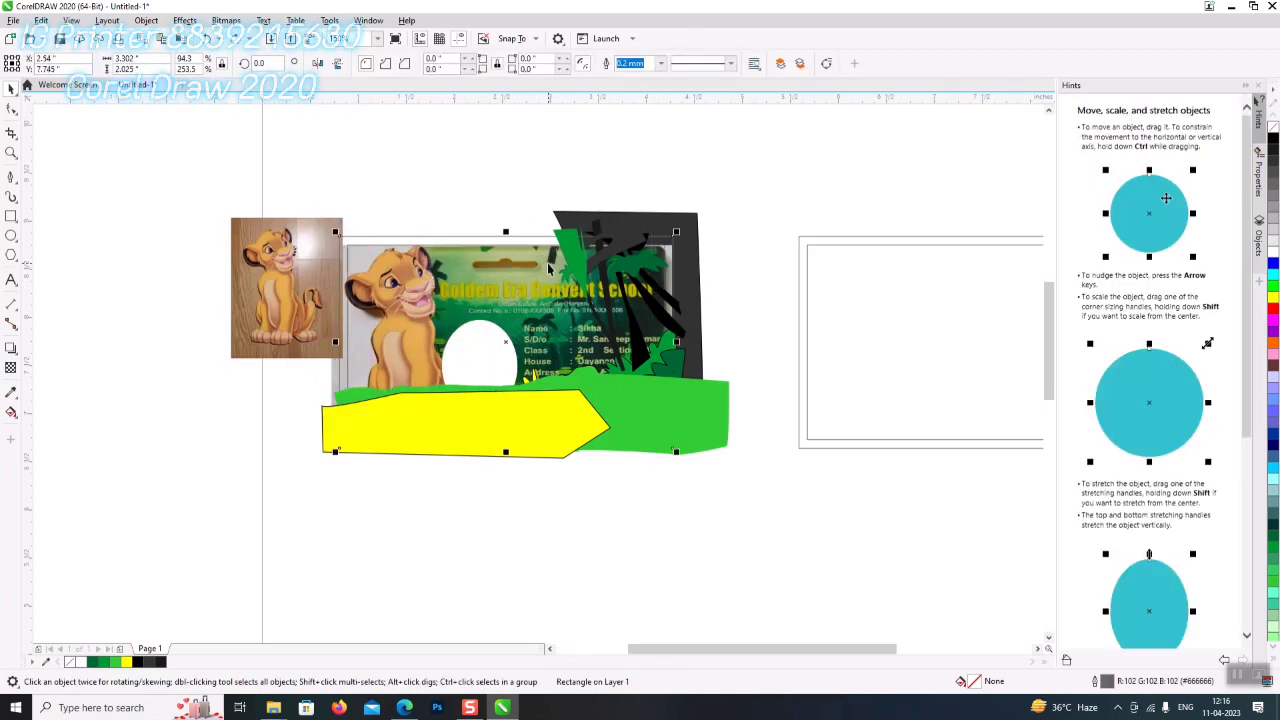
pyautogui.press('Escape')
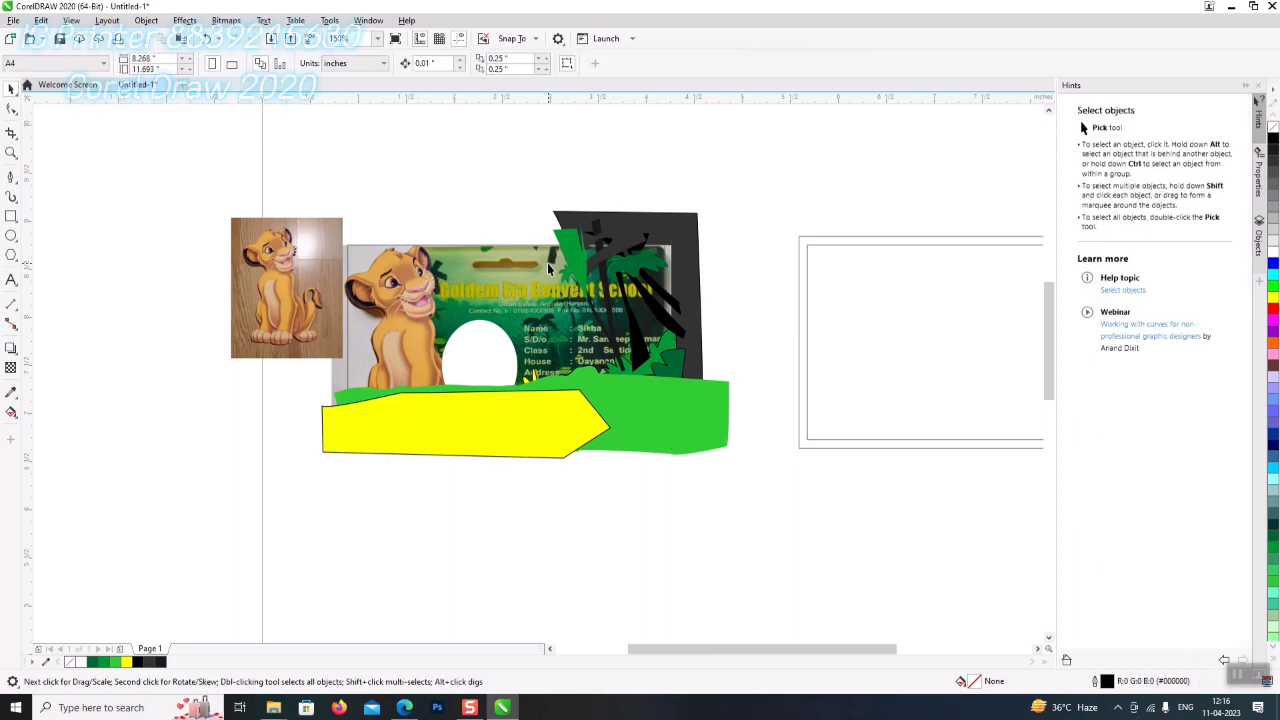
# - Drag the reference card photo out to the canvas's left, leaving the artwork visible
pyautogui.click(548, 268)
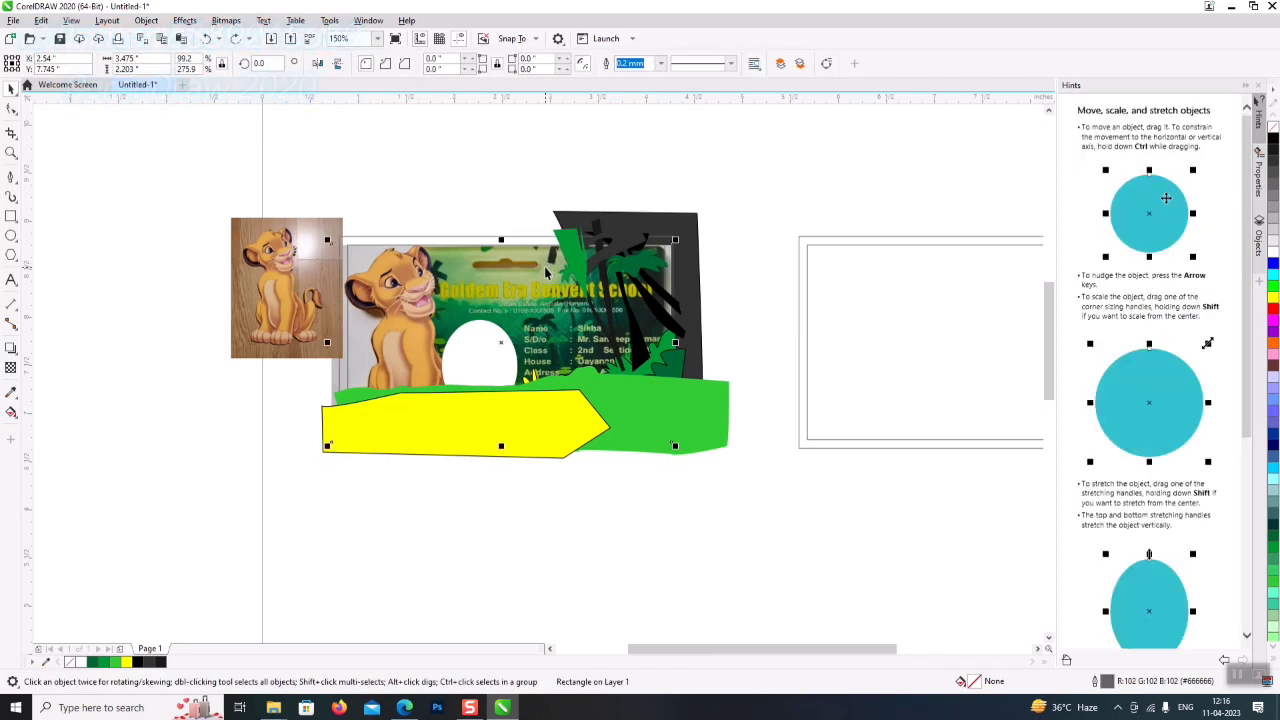
pyautogui.moveTo(502, 366); pyautogui.dragTo(615, 587)
pyautogui.moveTo(508, 542); pyautogui.dragTo(446, 574)
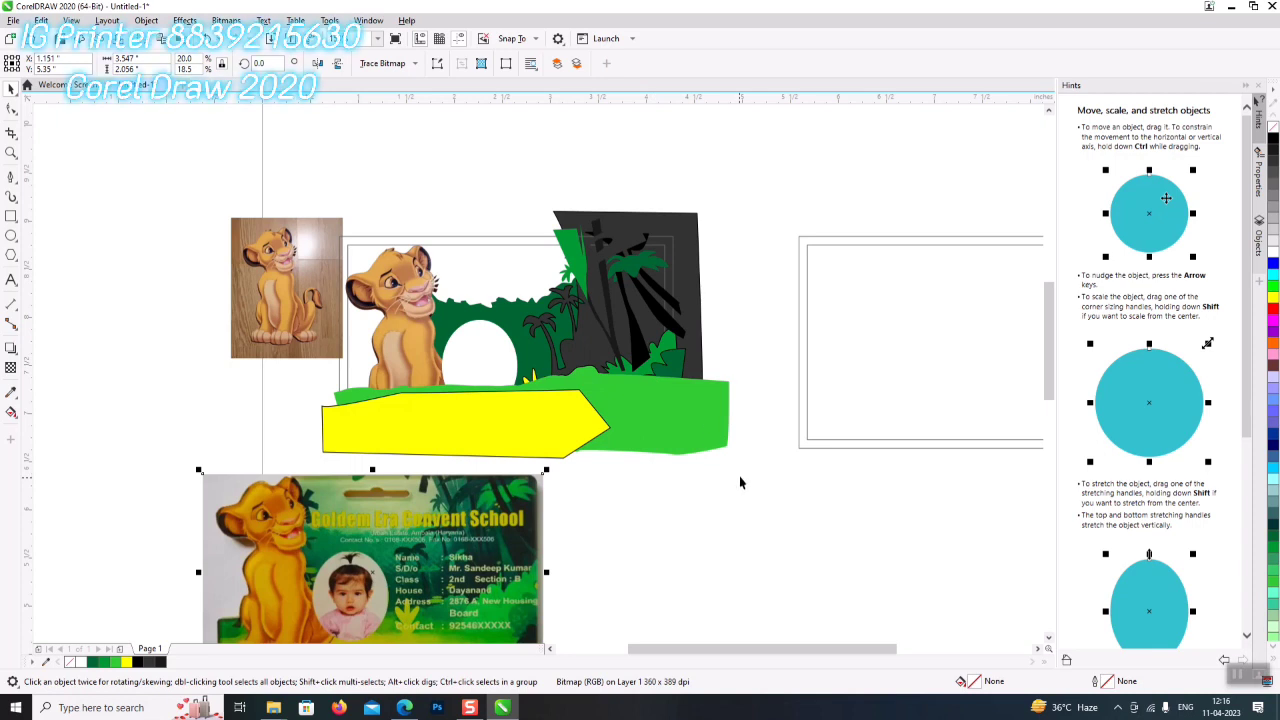
pyautogui.moveTo(473, 560); pyautogui.dragTo(213, 398)
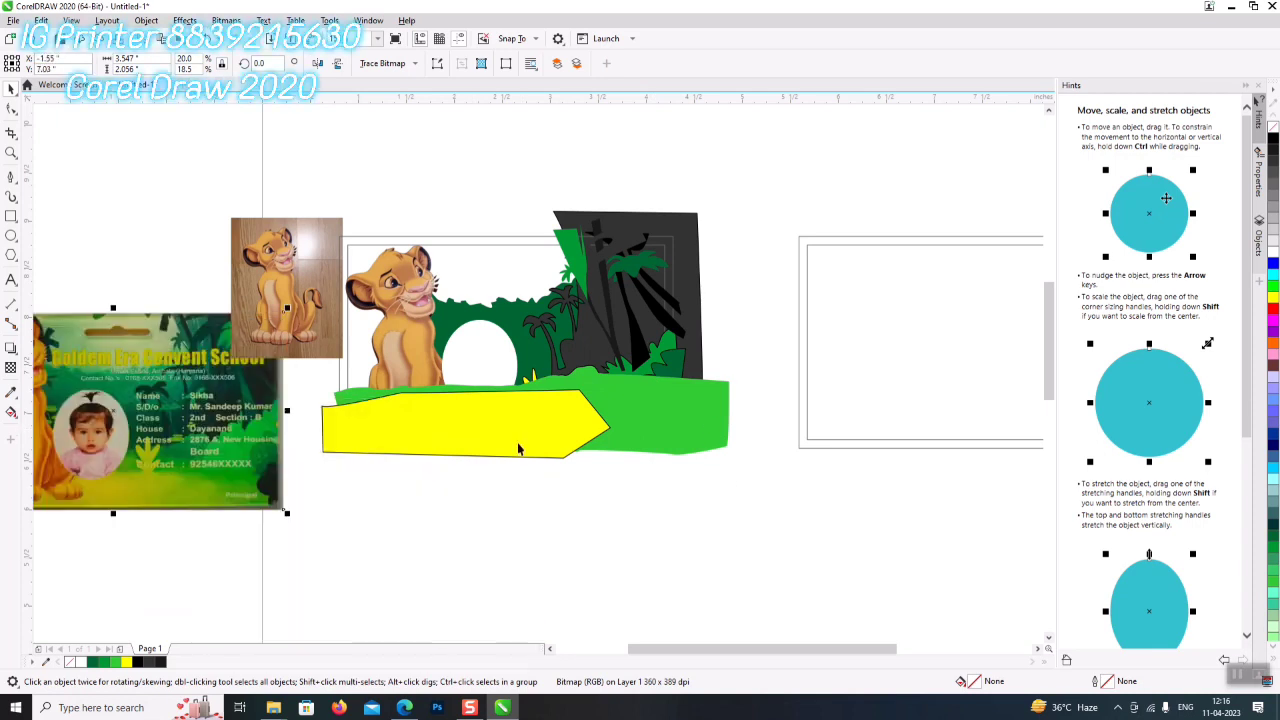
pyautogui.click(520, 444)
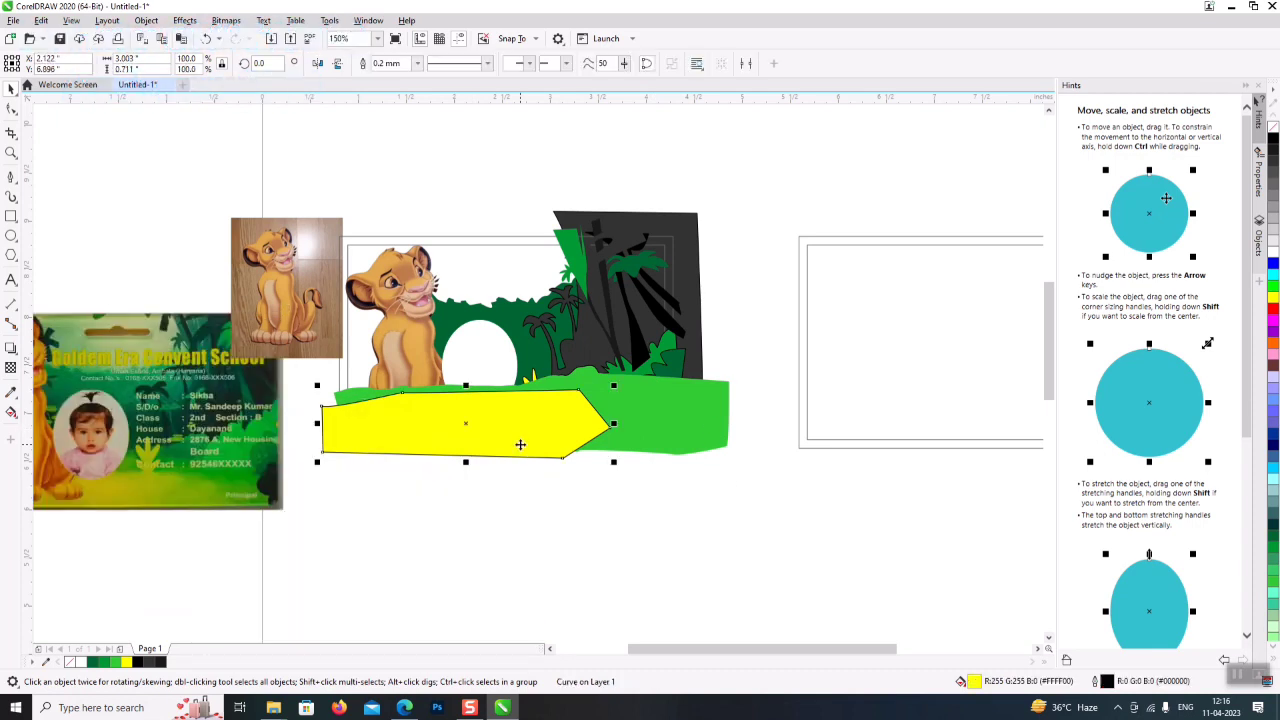
pyautogui.keyDown('shift'); pyautogui.click(668, 421); pyautogui.keyUp('shift')
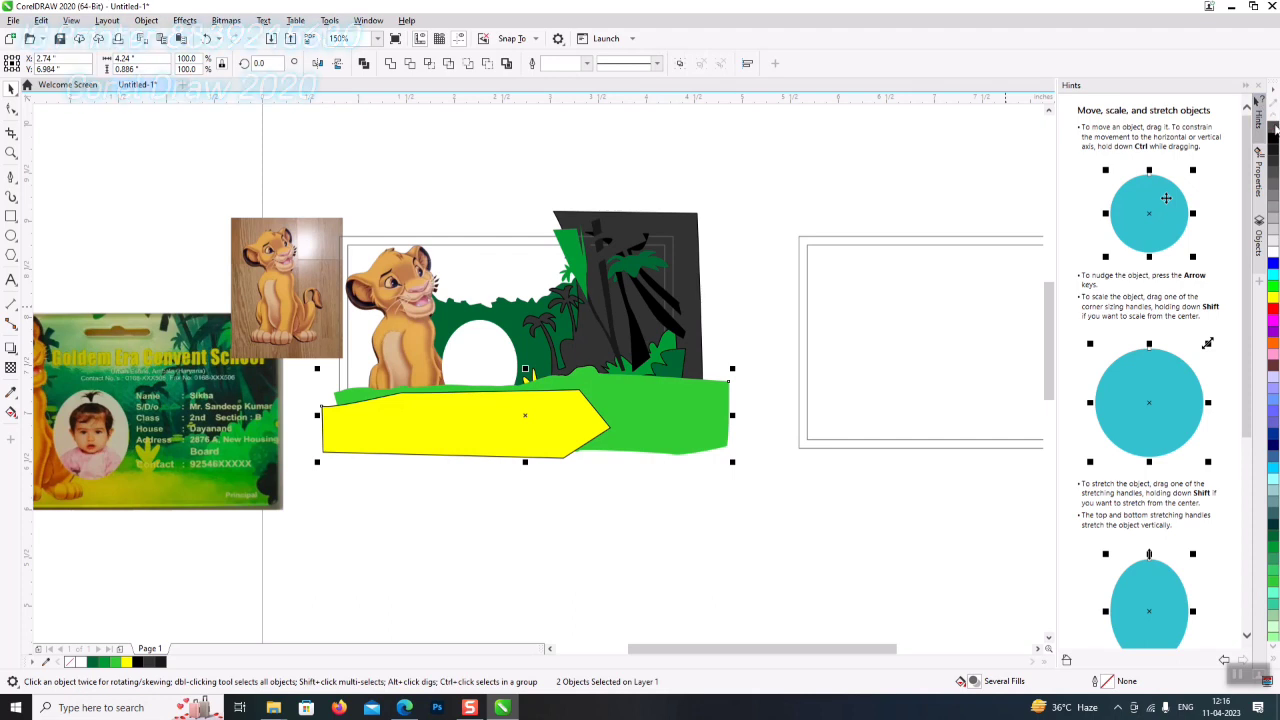
pyautogui.click(701, 535)
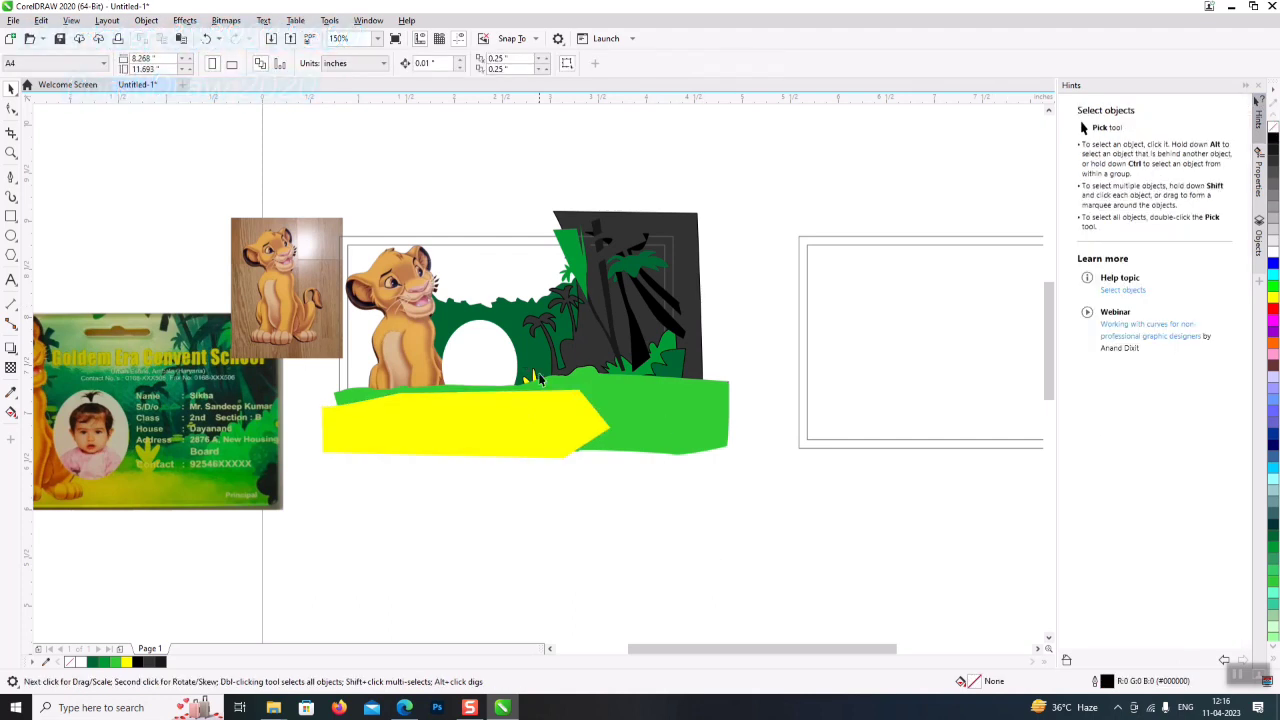
# - Give the yellow banner an elliptical fountain transparency, shifting the fade midpoint right
pyautogui.click(528, 445)
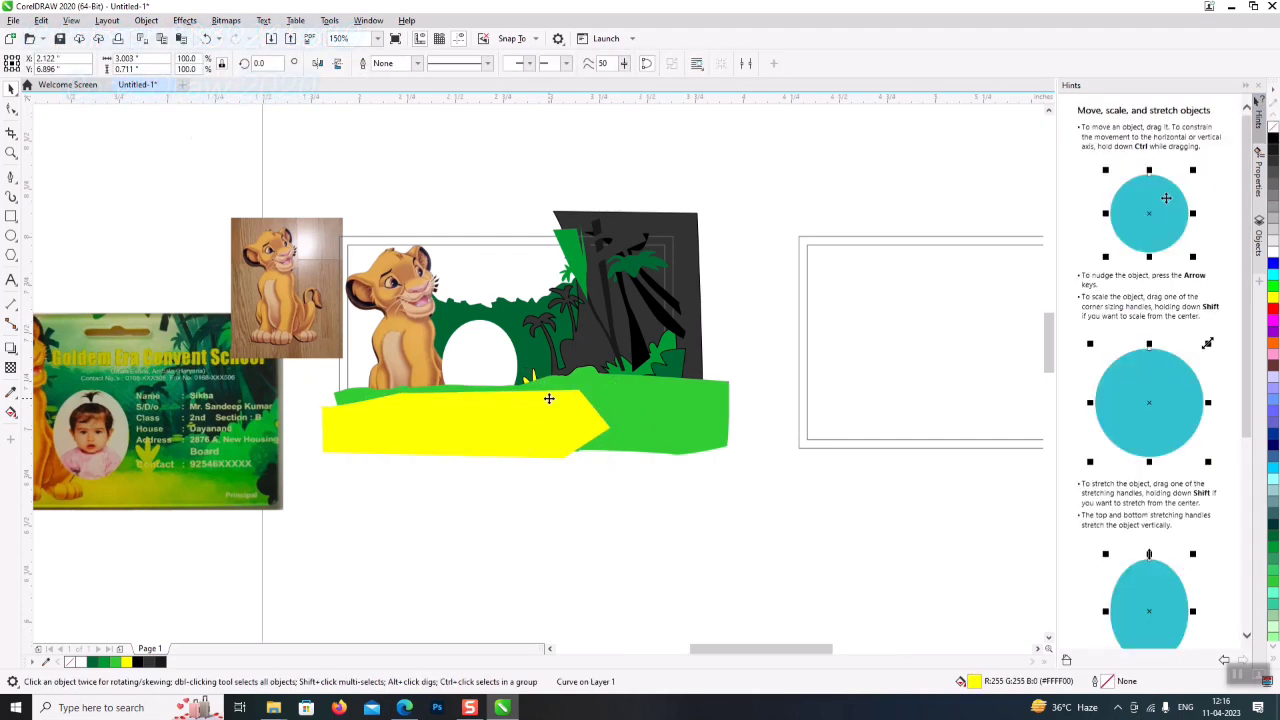
pyautogui.scroll(2, 550, 399)
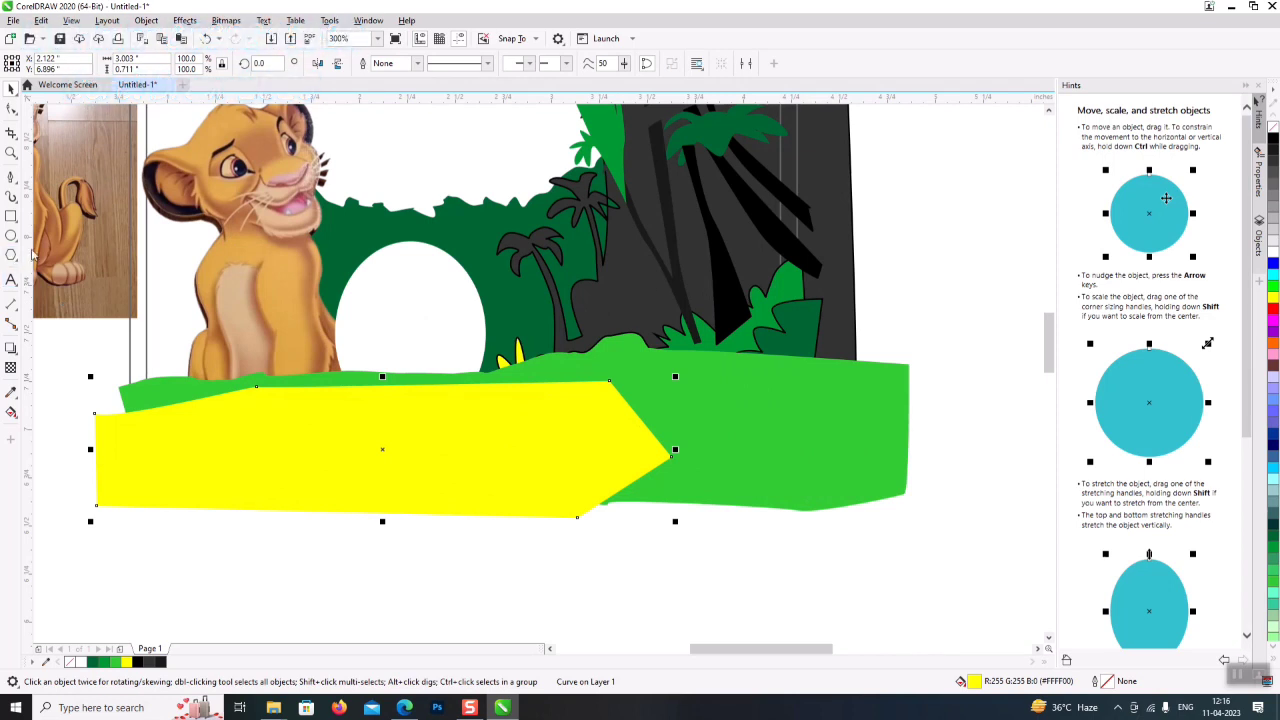
pyautogui.click(11, 367)
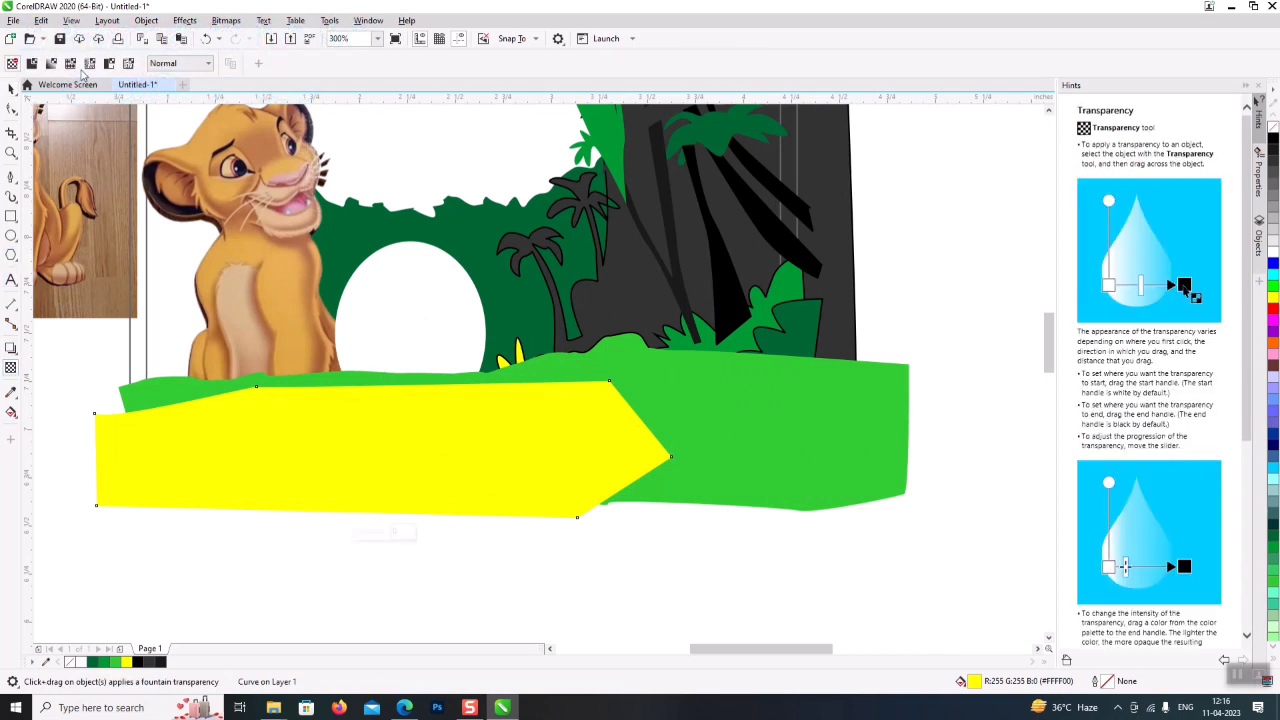
pyautogui.click(70, 63)
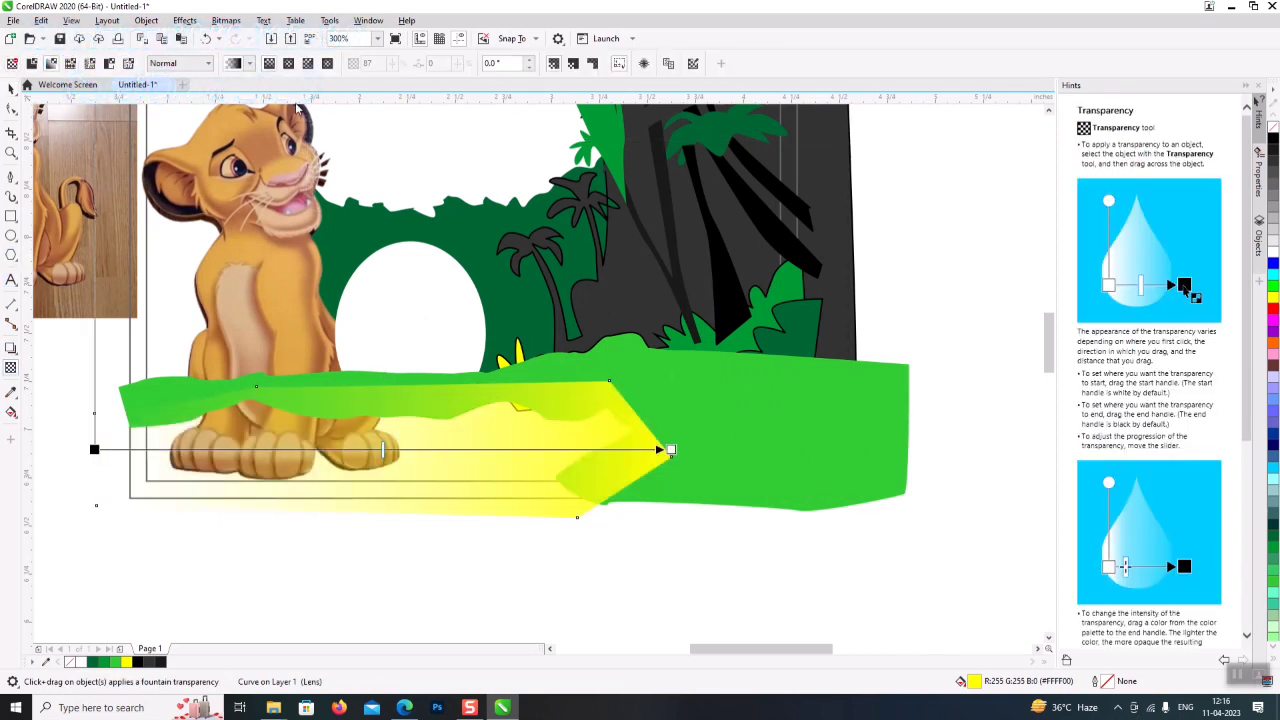
pyautogui.click(288, 63)
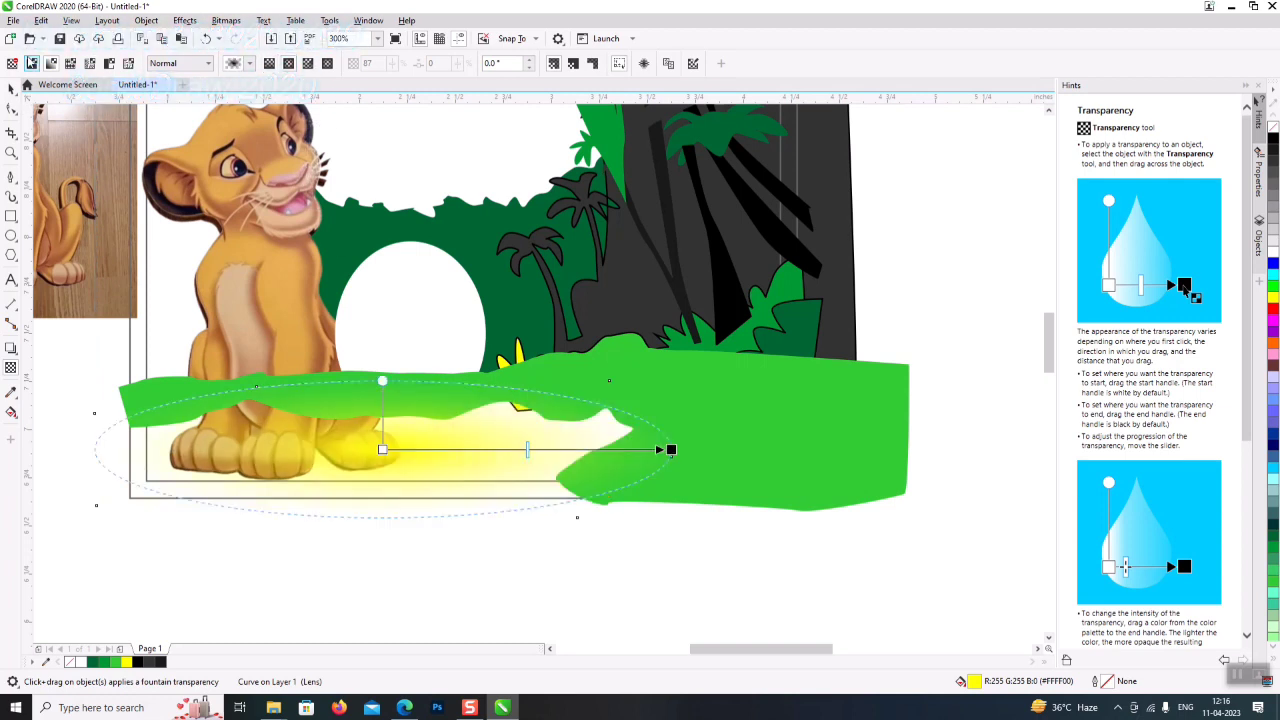
pyautogui.click(20, 96)
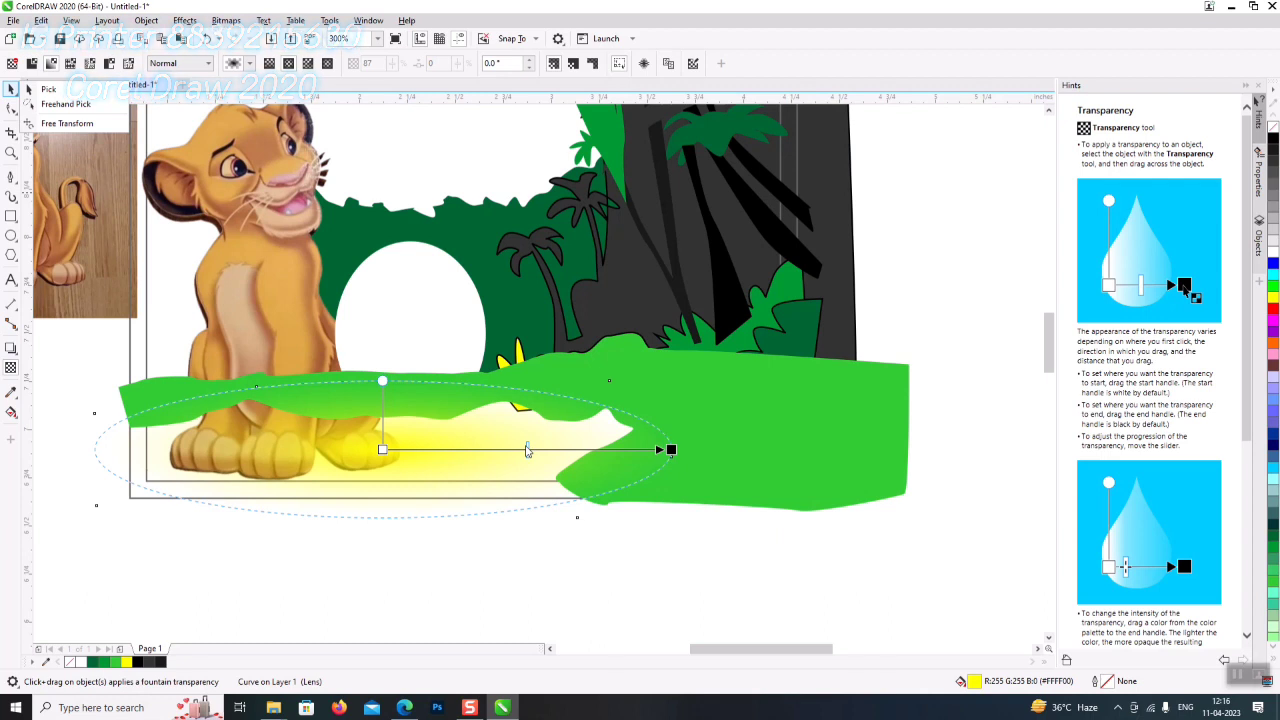
pyautogui.click(527, 450)
pyautogui.moveTo(528, 450); pyautogui.dragTo(628, 450)
pyautogui.click(679, 381)
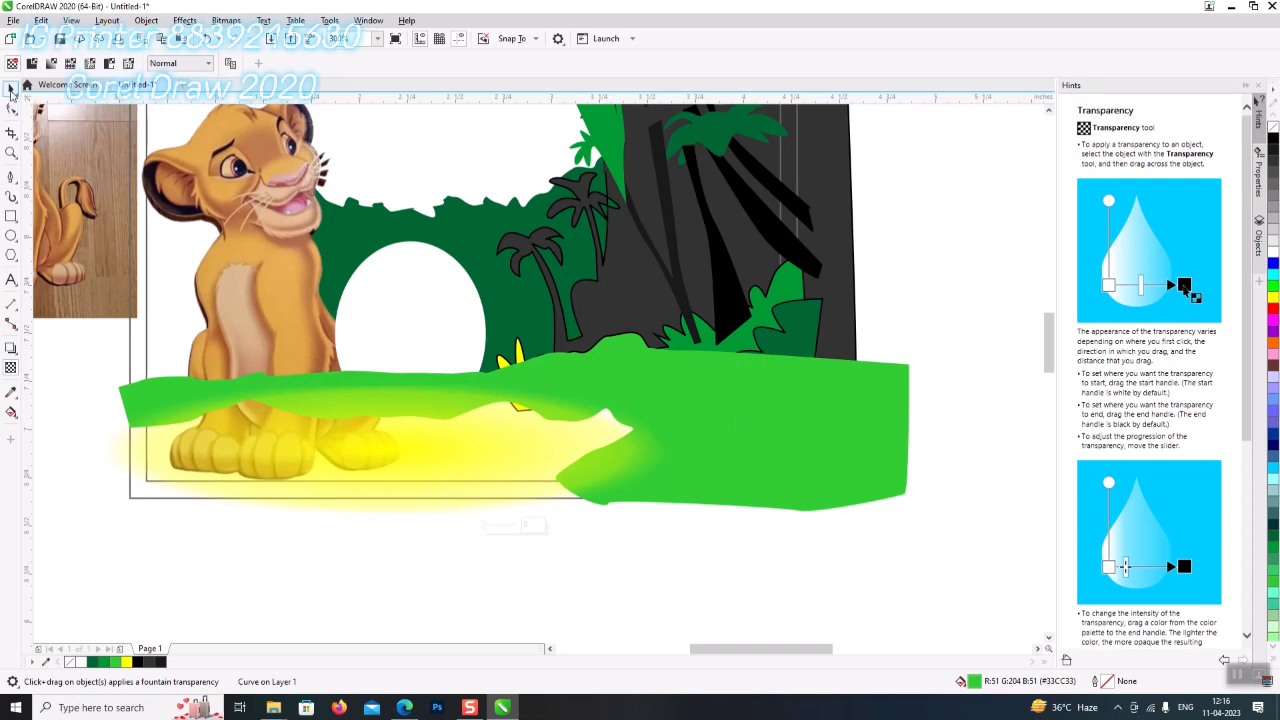
pyautogui.press('space')
pyautogui.click(251, 147)
# - Cancel the Insert Page dialog and restore the accidentally deleted lion image
pyautogui.press('pagedown')
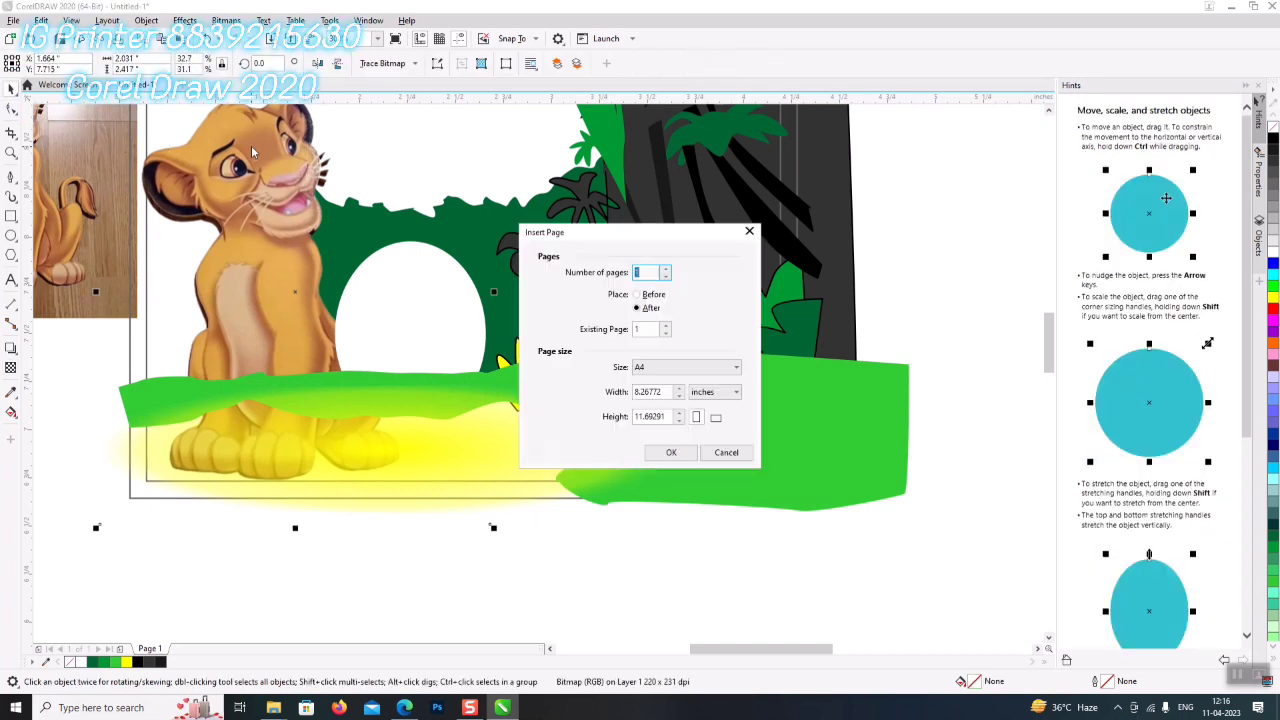
pyautogui.click(720, 457)
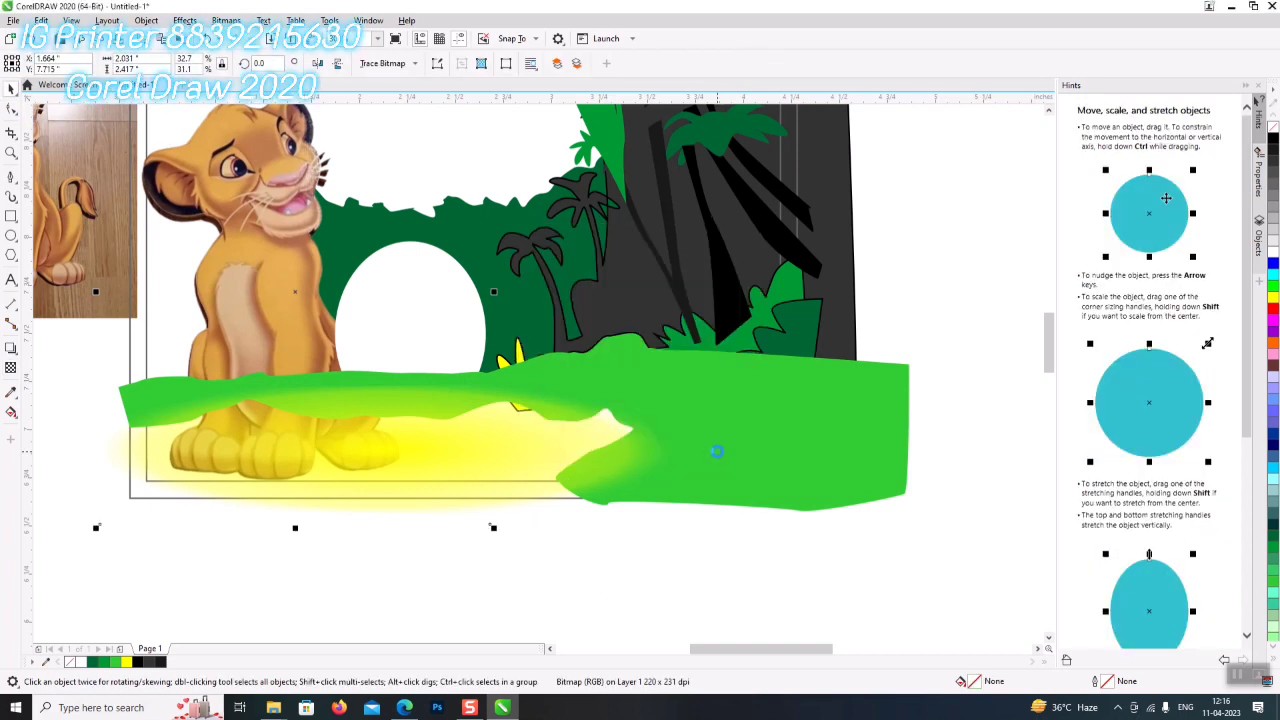
pyautogui.press('Delete')
pyautogui.hotkey('ctrl', 'z')
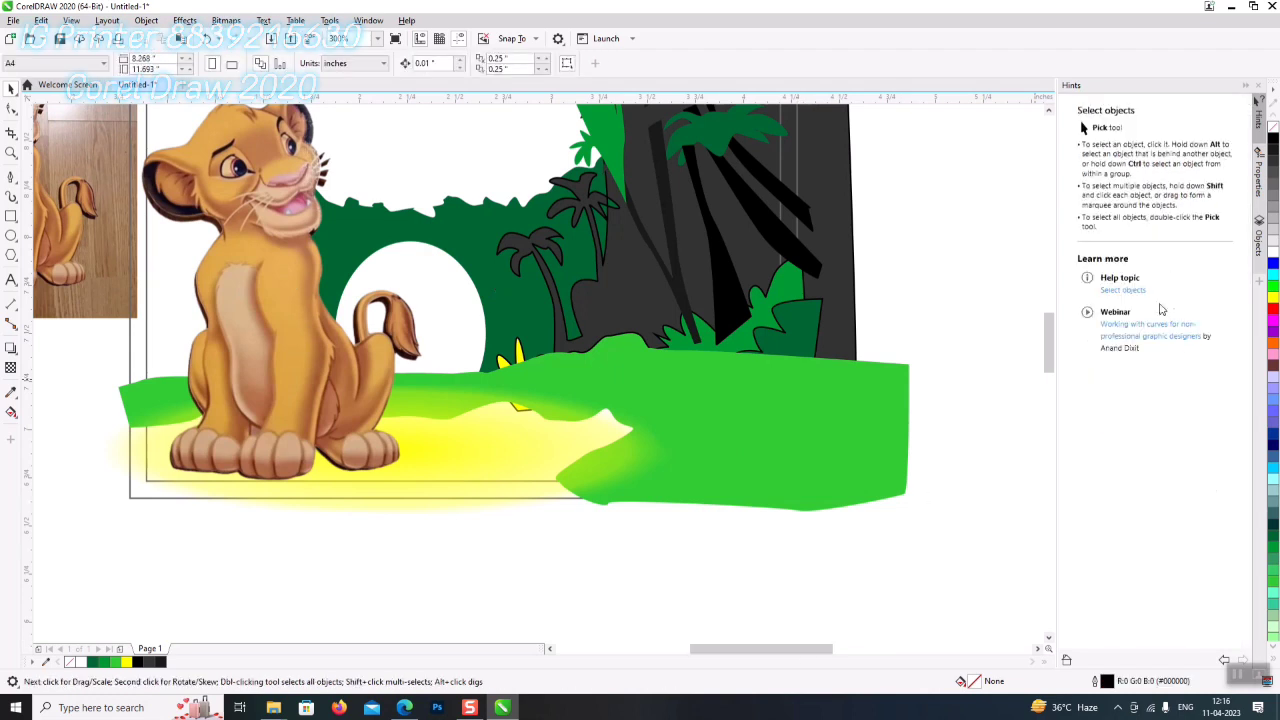
# - Narrow the card-frame rectangle from its left edge to about 2.998 × 2.025 inches
pyautogui.scroll(2, 562, 497)
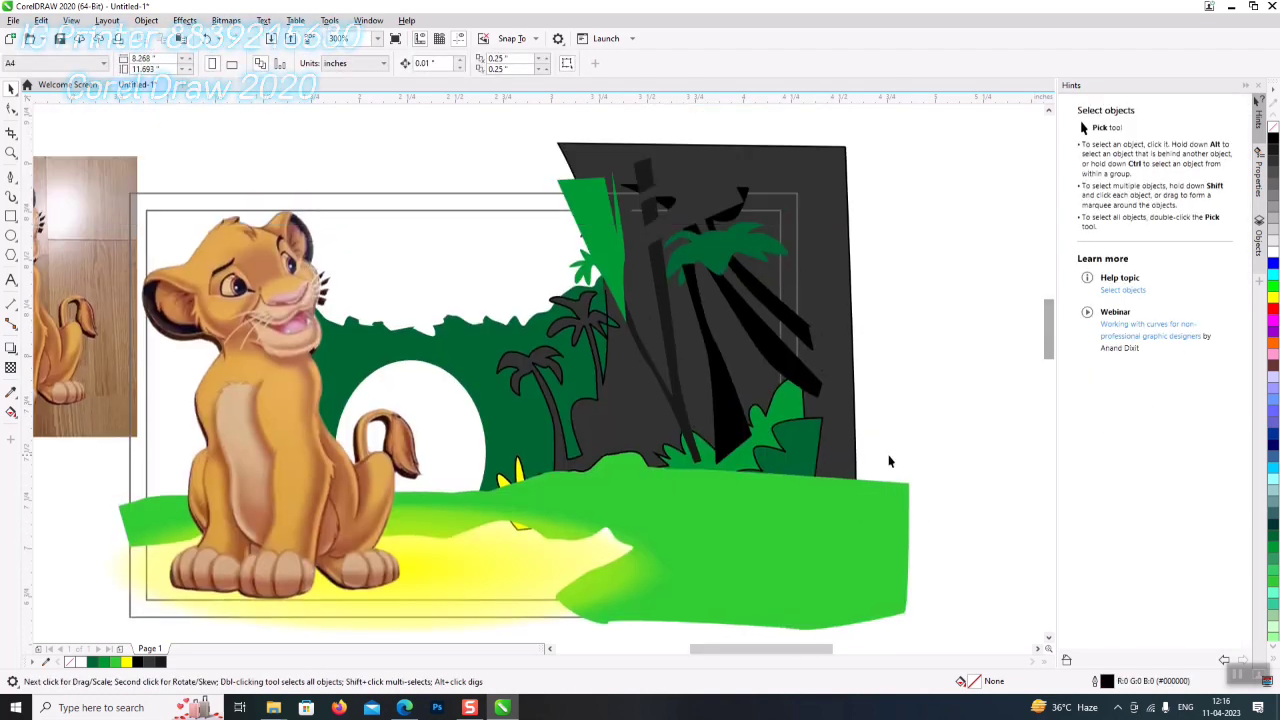
pyautogui.click(522, 468)
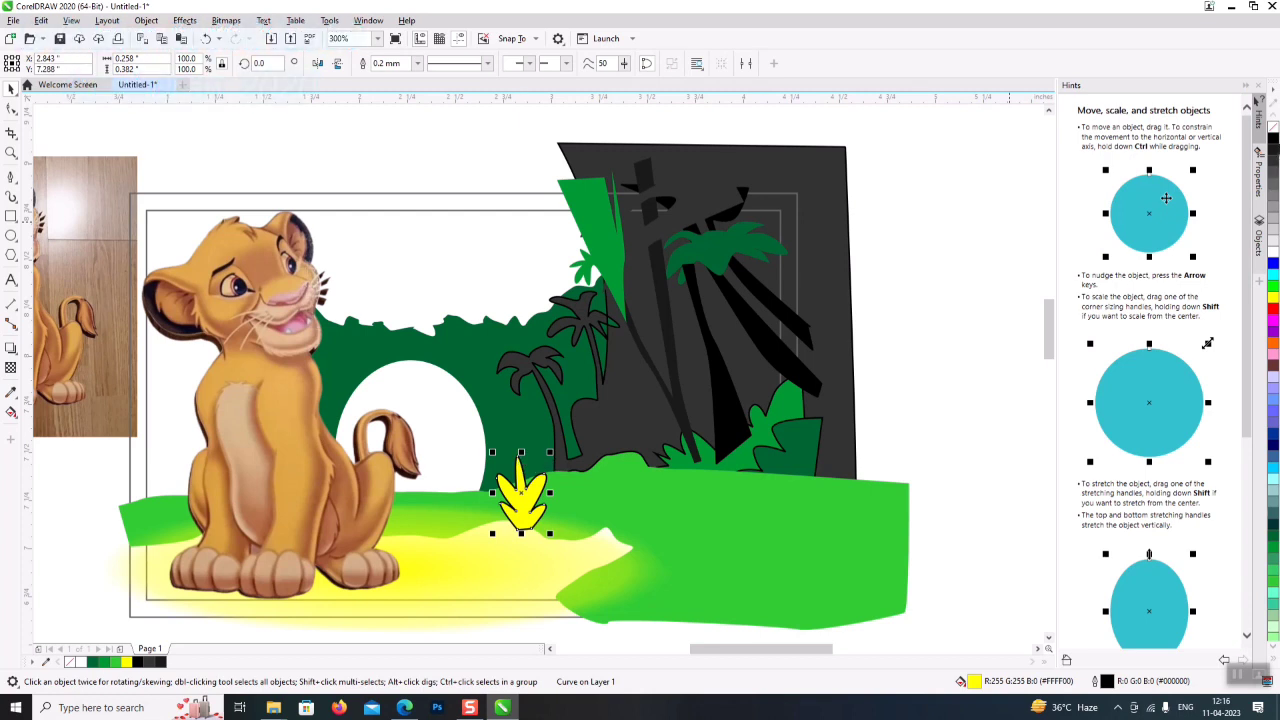
pyautogui.click(455, 395)
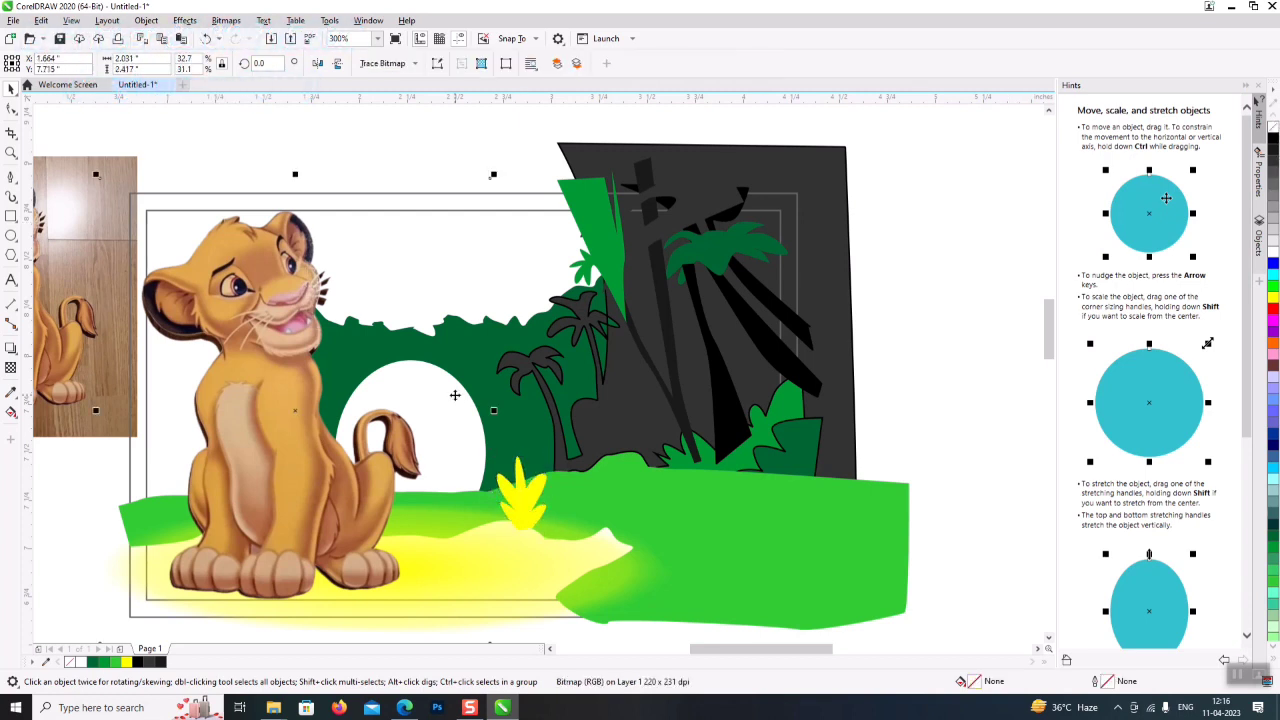
pyautogui.click(455, 395)
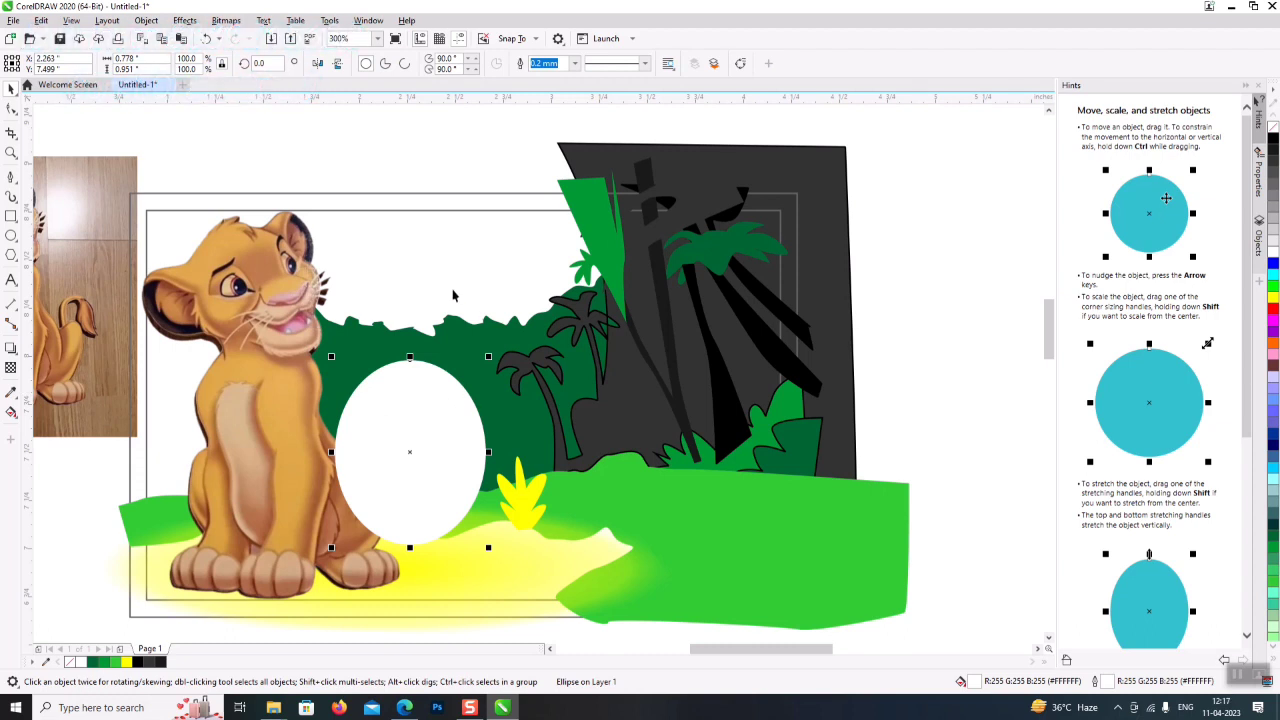
pyautogui.click(325, 216)
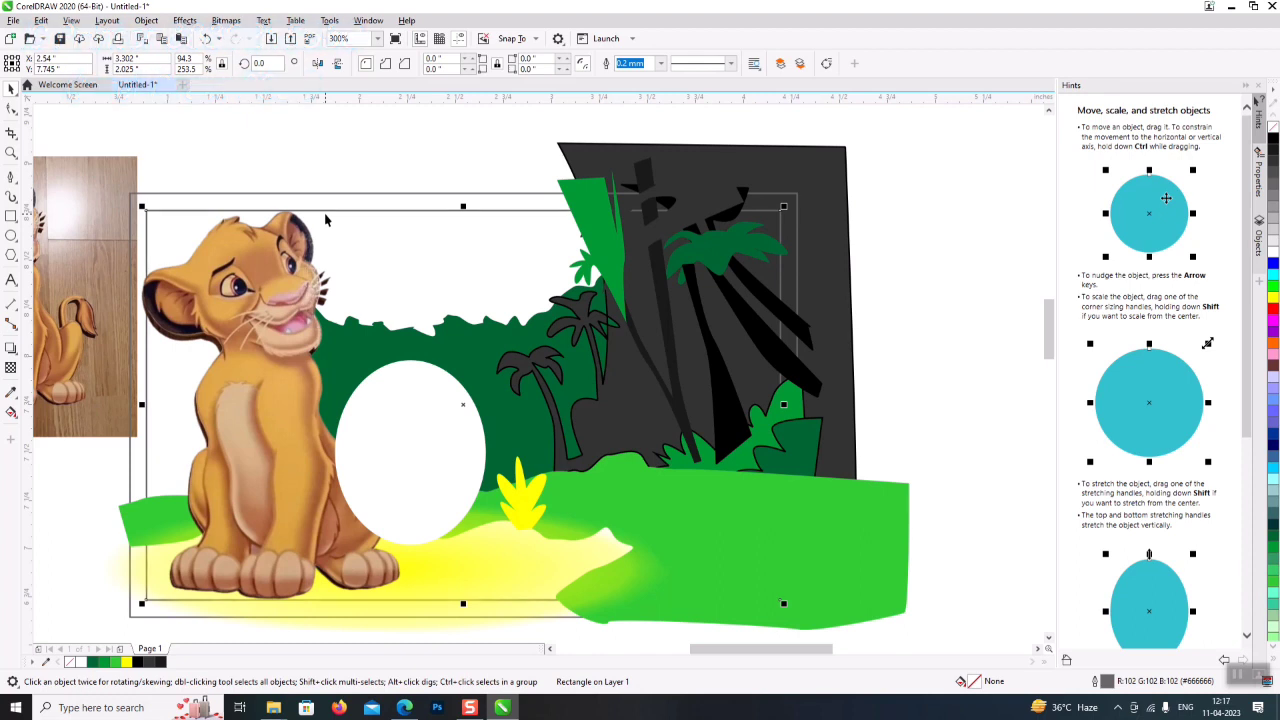
pyautogui.moveTo(143, 402); pyautogui.dragTo(278, 404)
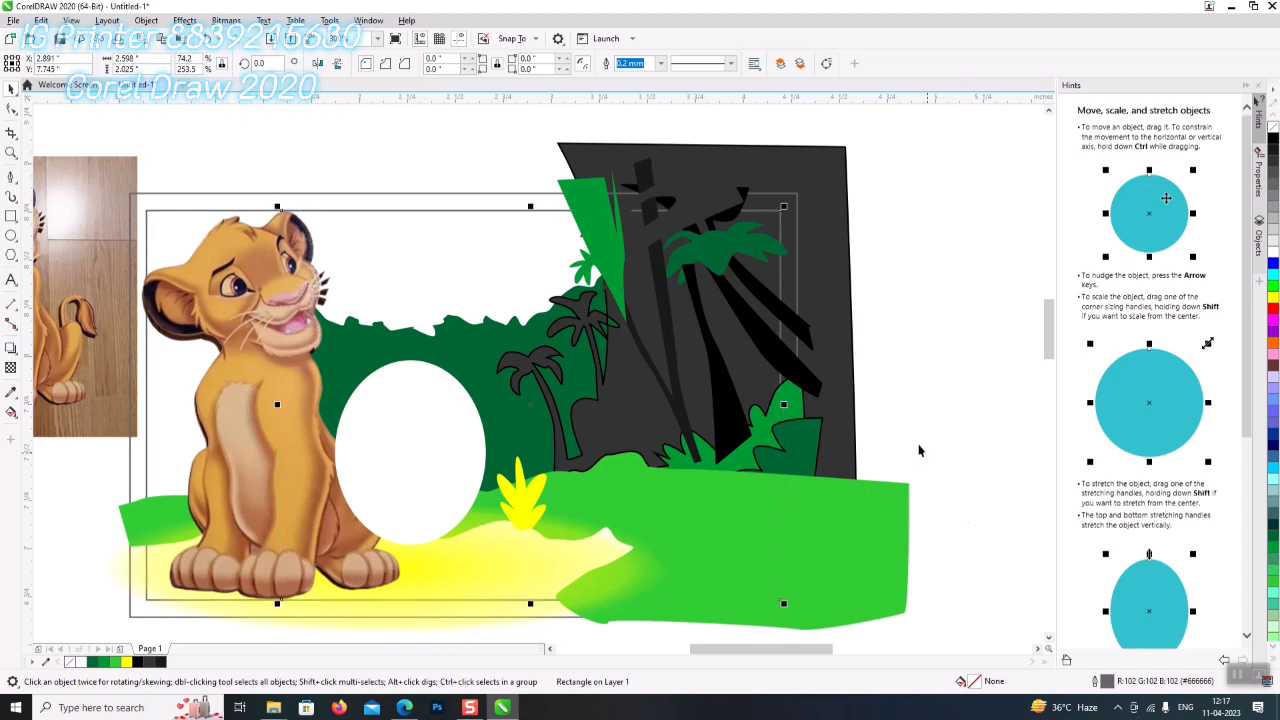
pyautogui.scroll(-2, 919, 450)
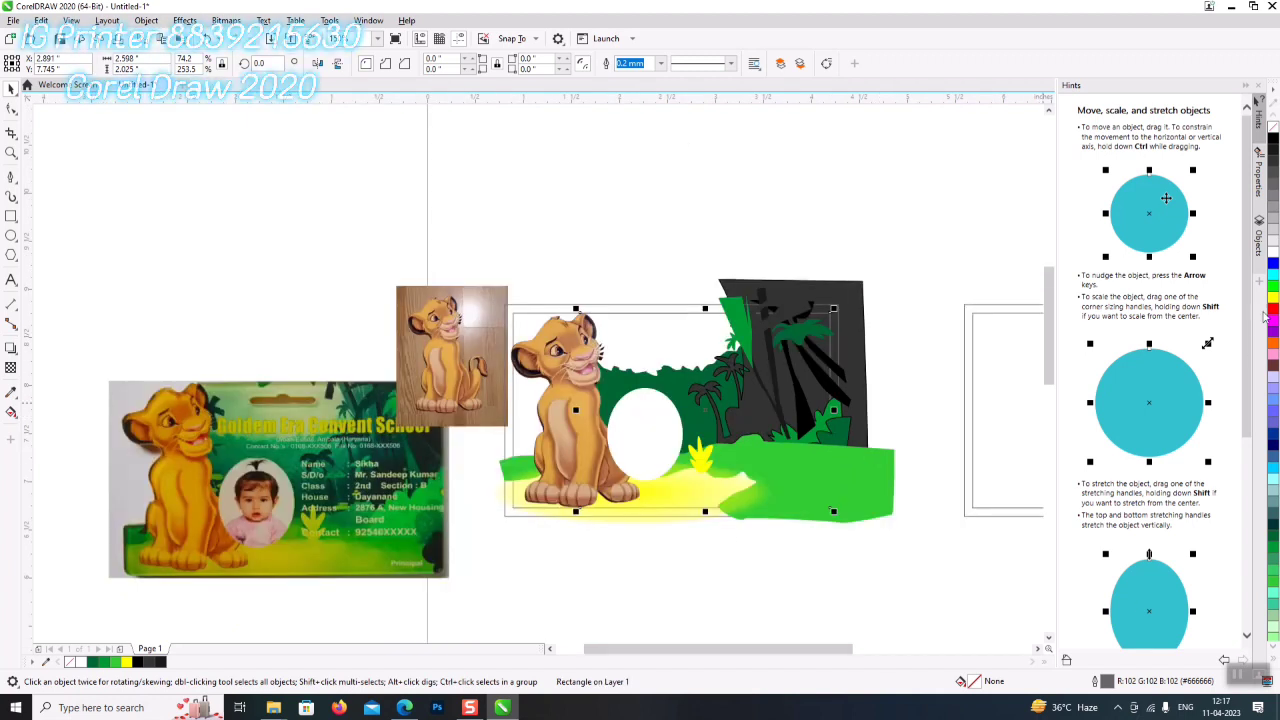
# - Colour the frame rectangle light green, enlarge it slightly, and move the reference card beside it
pyautogui.click(1274, 641)
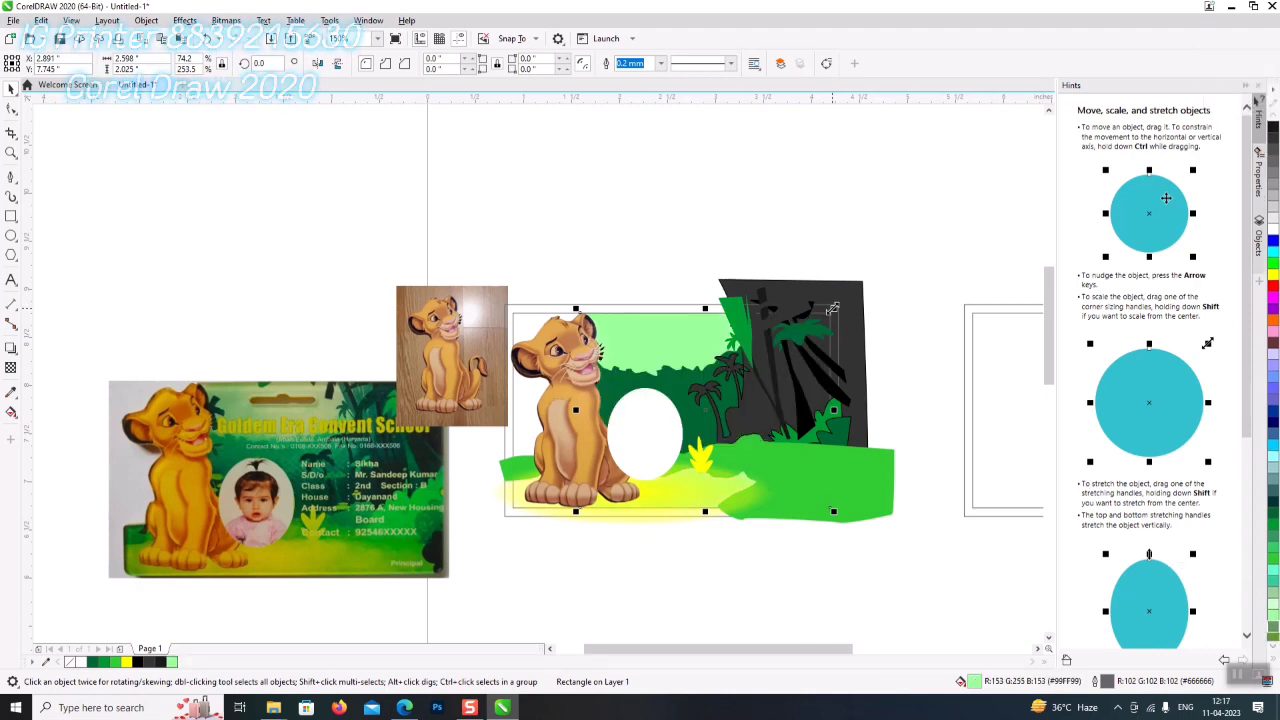
pyautogui.moveTo(833, 308); pyautogui.dragTo(842, 302)
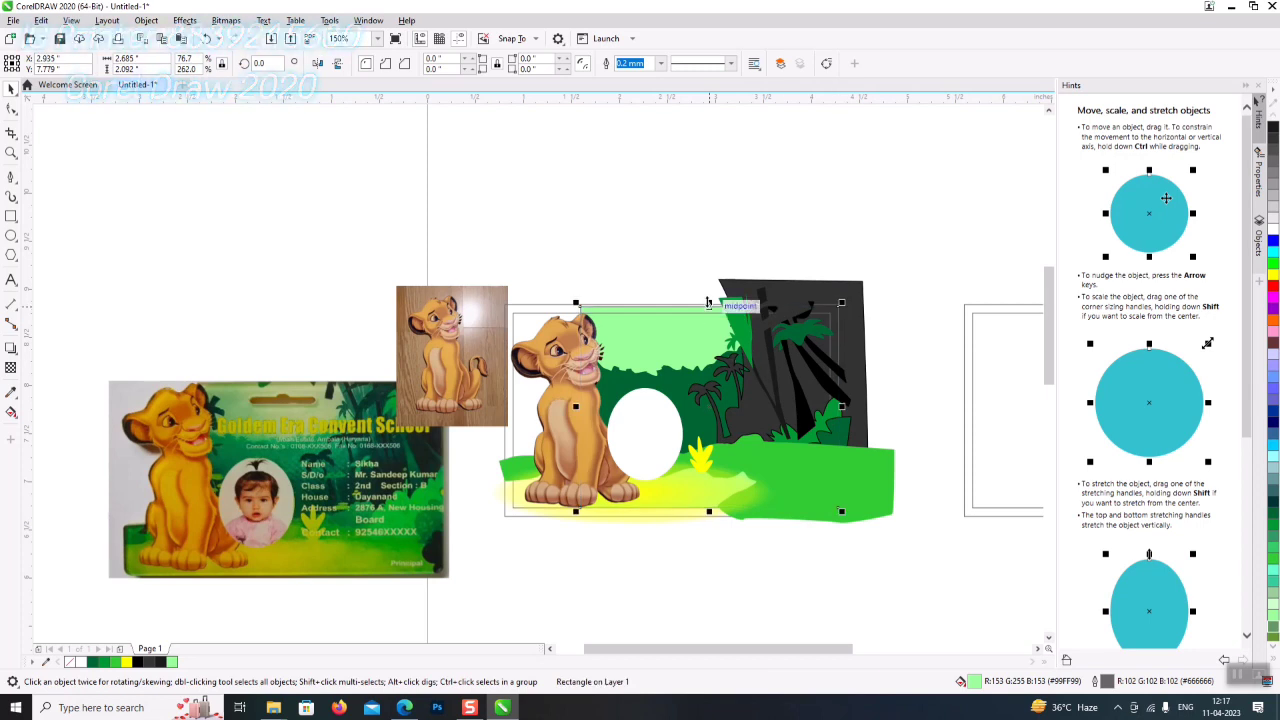
pyautogui.moveTo(708, 302); pyautogui.dragTo(708, 299)
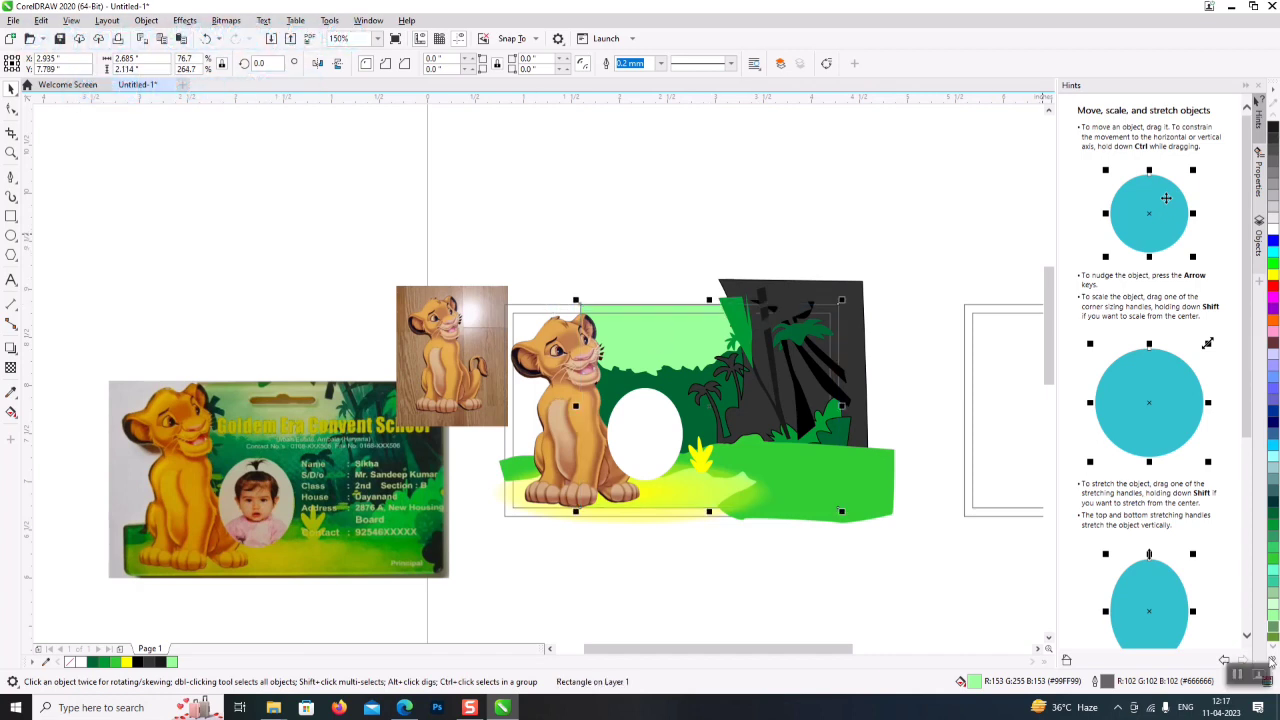
pyautogui.click(1273, 661)
pyautogui.press('Escape')
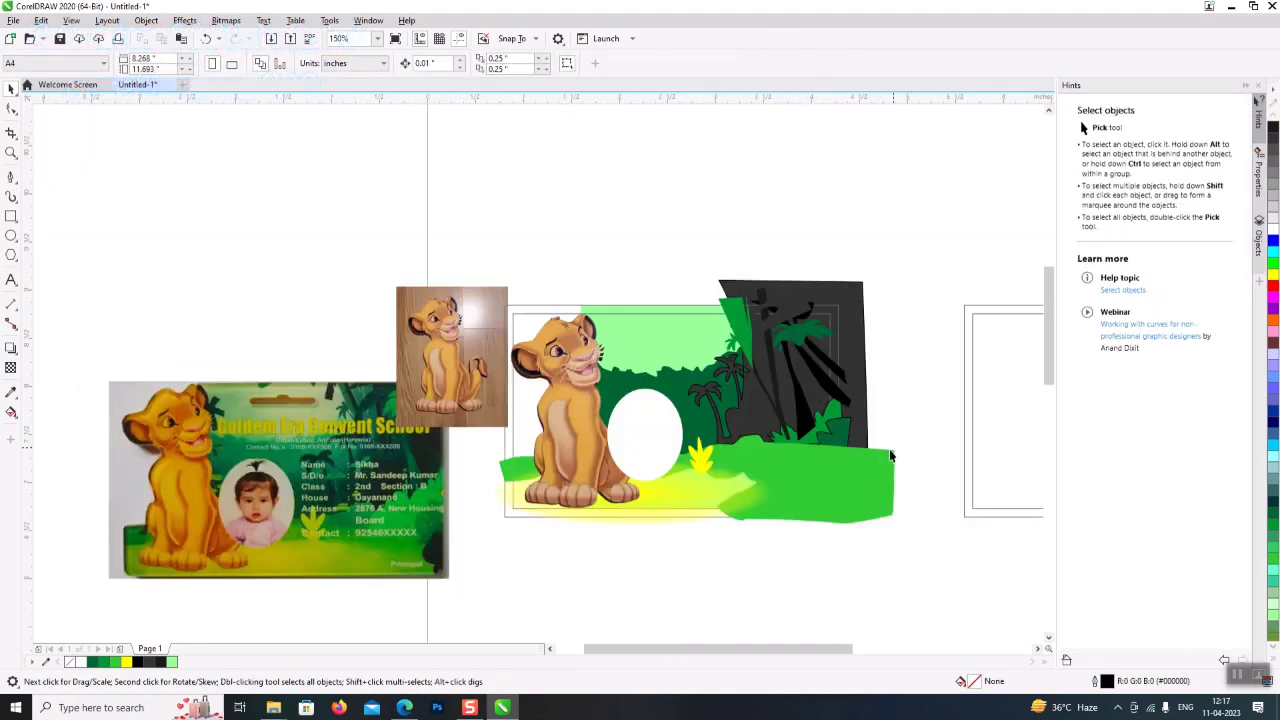
pyautogui.moveTo(380, 385); pyautogui.dragTo(447, 140)
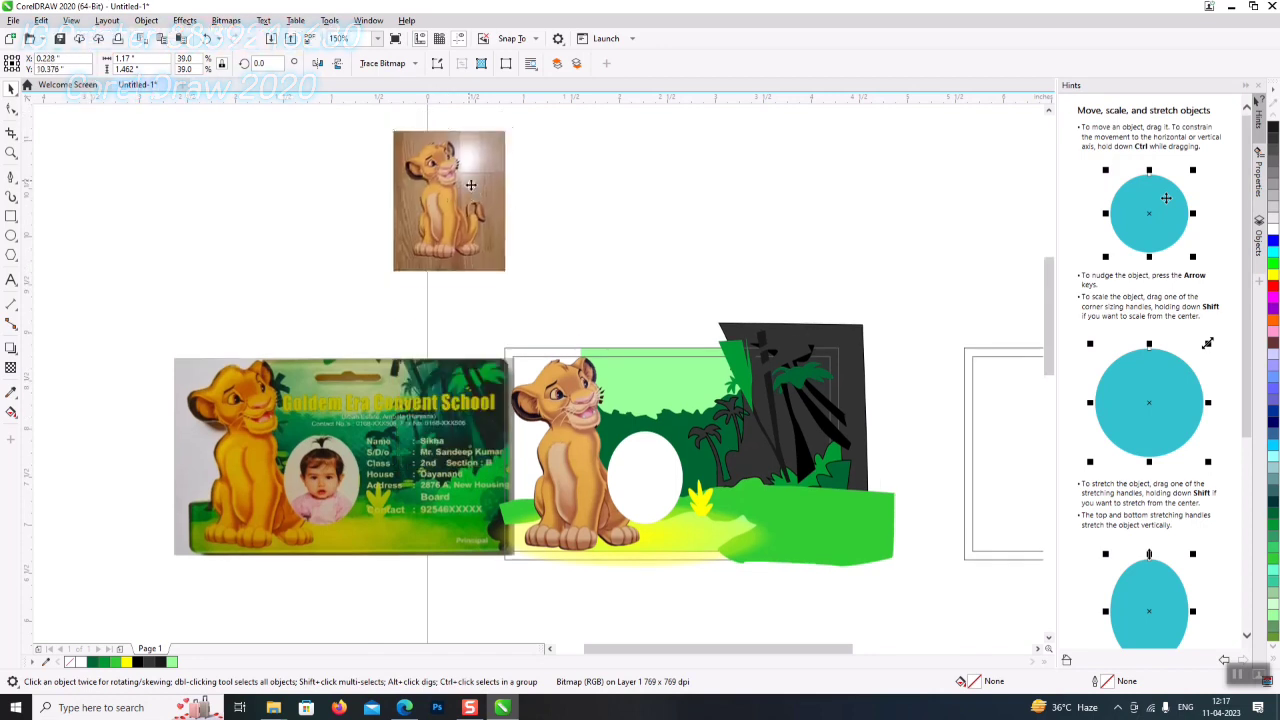
# - Zoom into the scene and set the dark jungle shape to near-black
pyautogui.click(11, 152)
pyautogui.moveTo(145, 288); pyautogui.dragTo(899, 620)
pyautogui.click(11, 88)
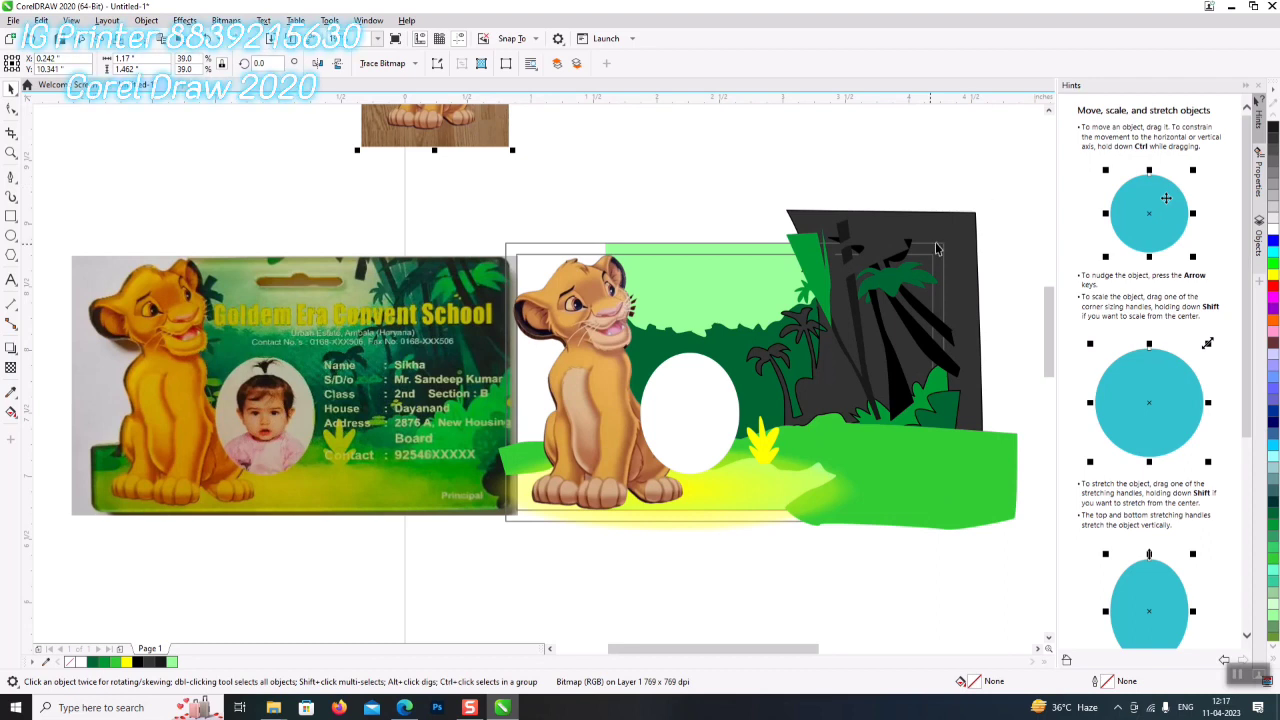
pyautogui.click(885, 258)
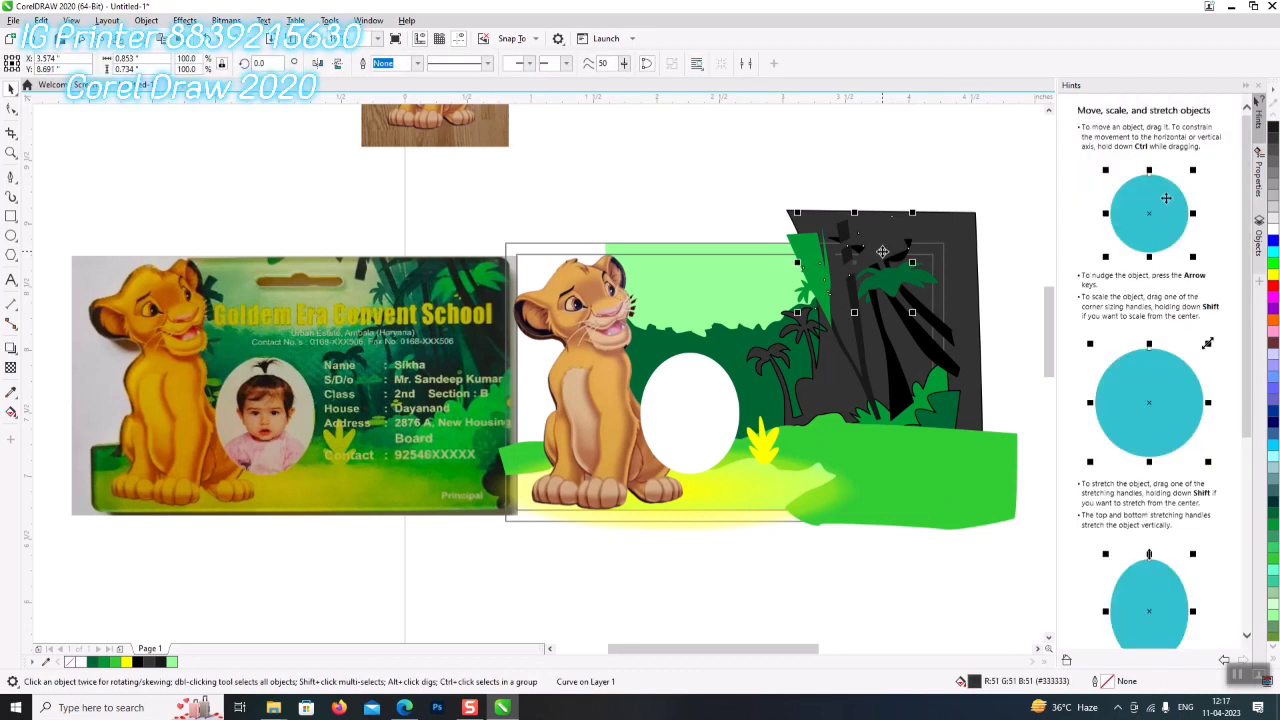
pyautogui.click(1274, 152)
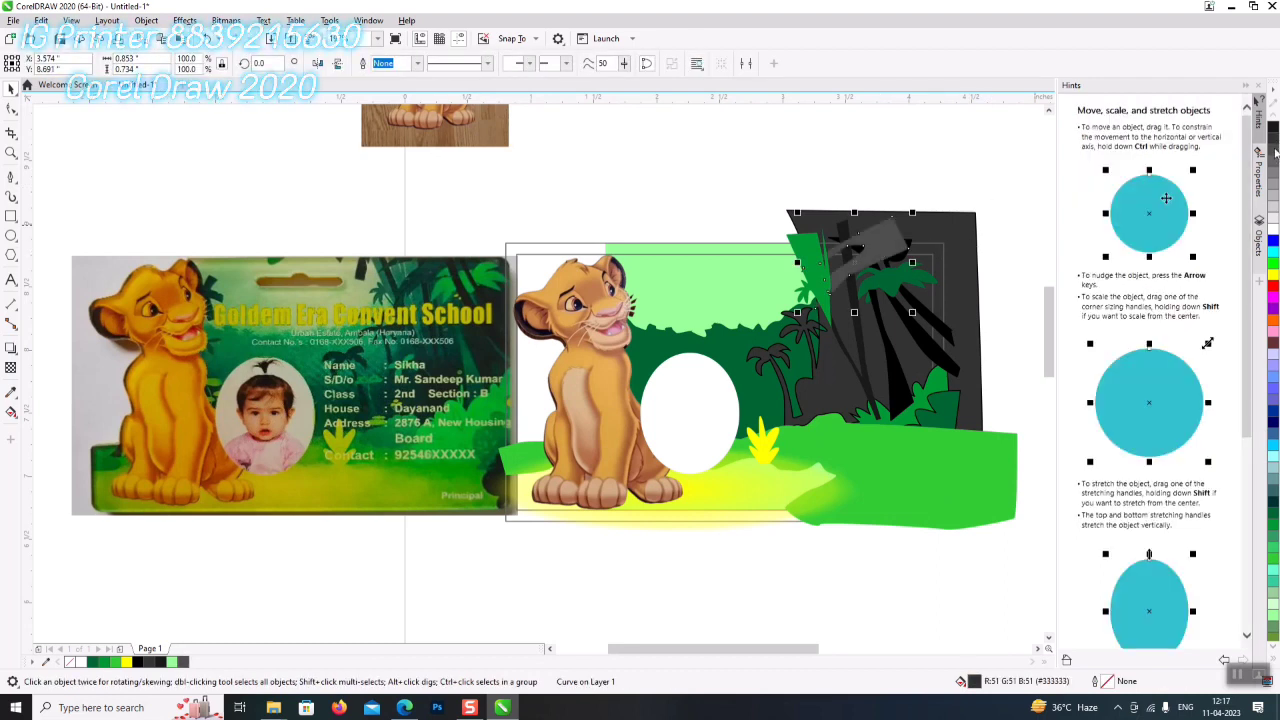
pyautogui.click(1274, 133)
pyautogui.click(1276, 152)
pyautogui.click(1276, 137)
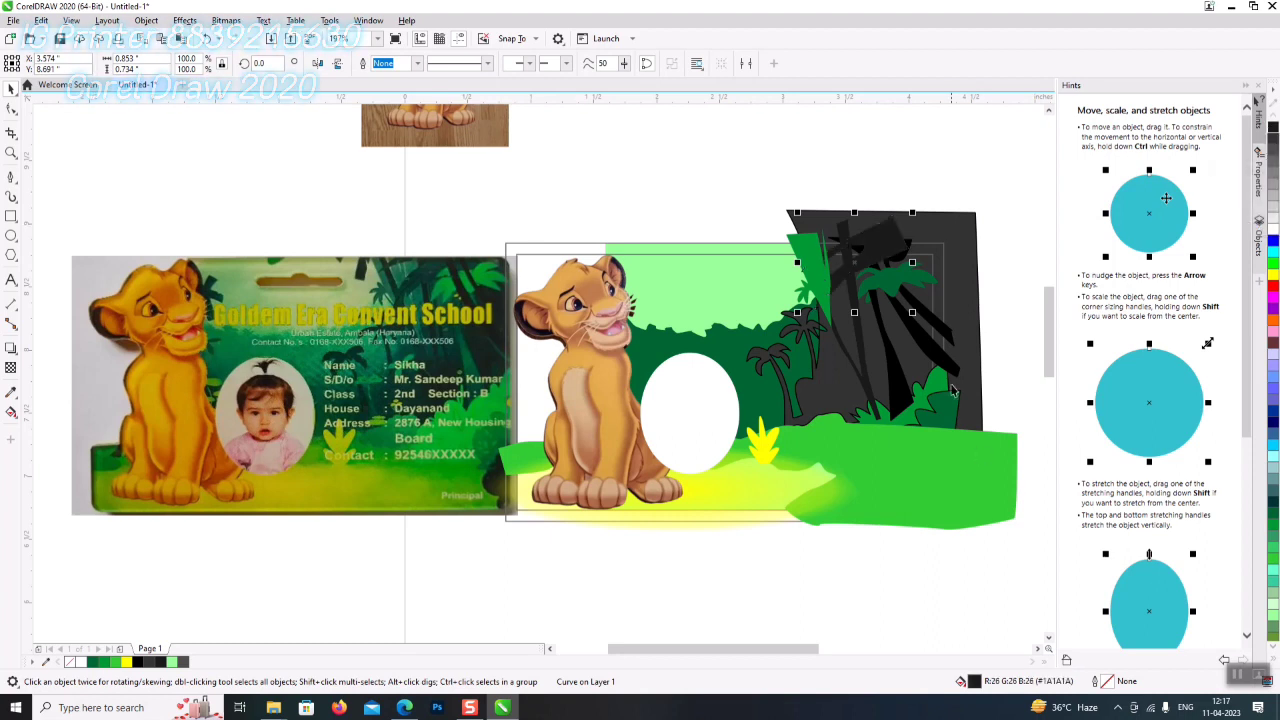
# - Remove the outlines from all the marquee-selected jungle shapes
pyautogui.click(1018, 163)
pyautogui.moveTo(1018, 163); pyautogui.dragTo(694, 566)
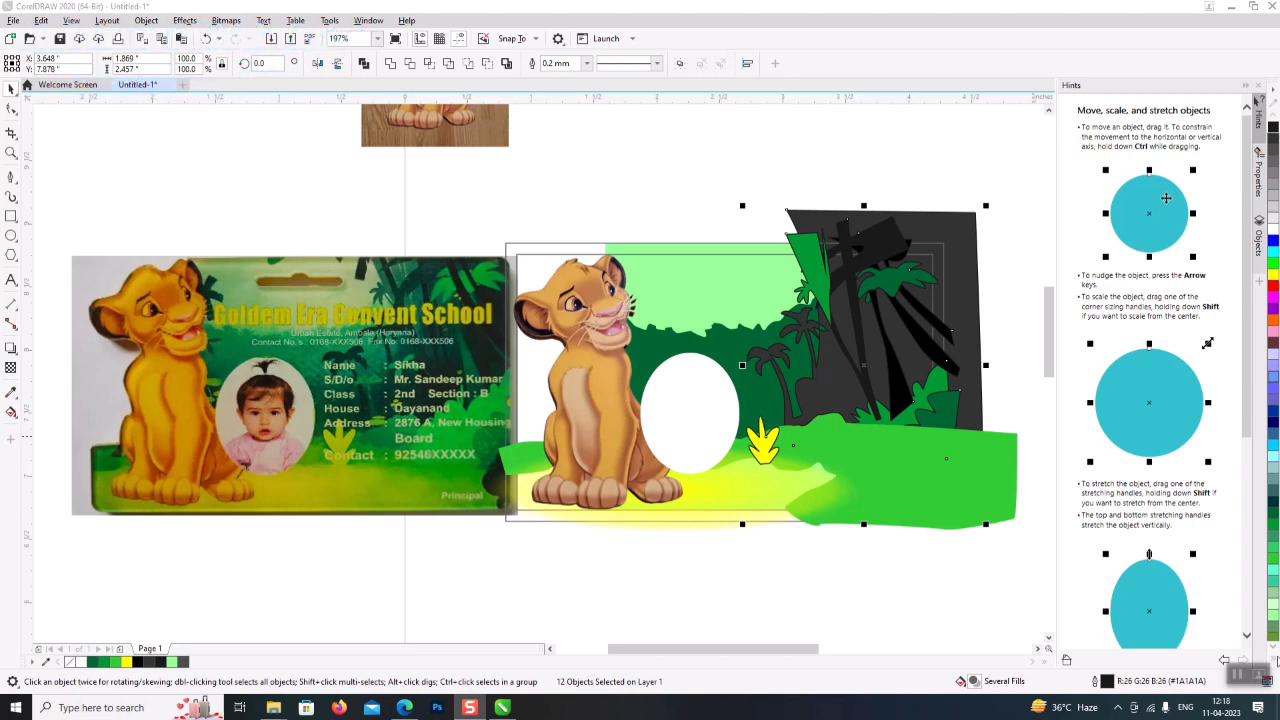
pyautogui.click(1258, 100)
pyautogui.rightClick(1239, 115)
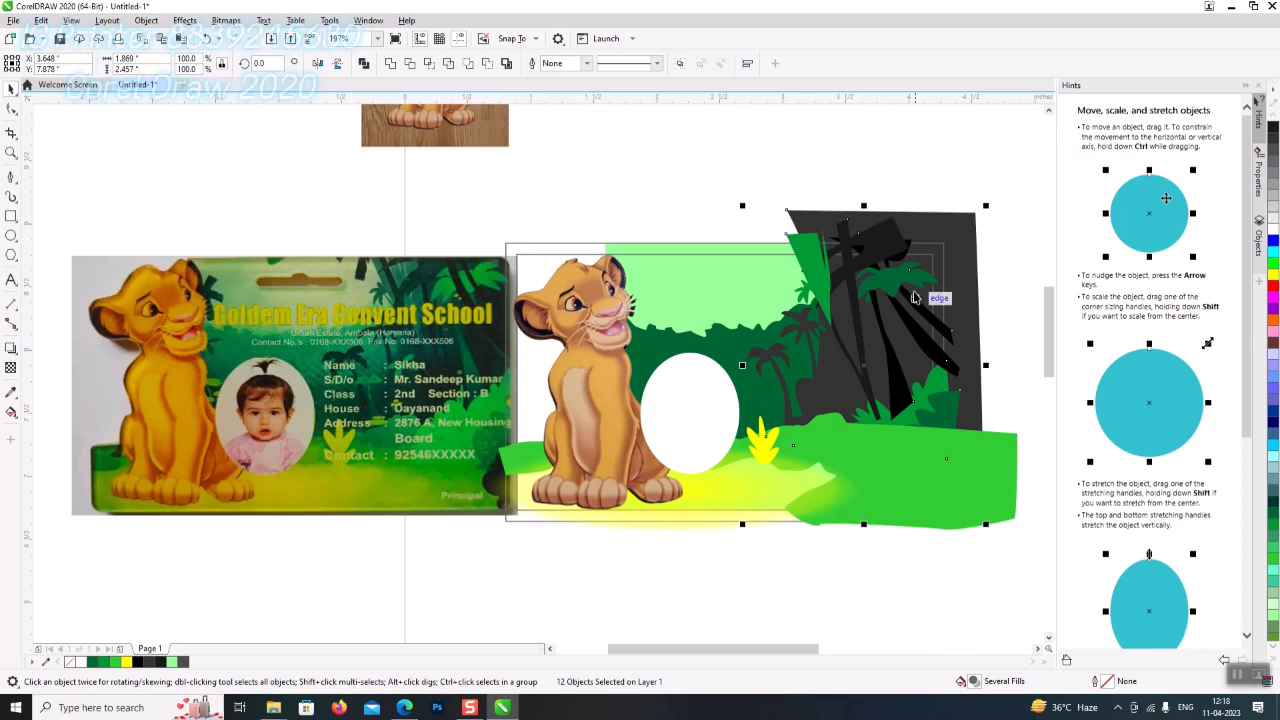
# - Recolour the small leaf shape dark green
pyautogui.click(851, 147)
pyautogui.click(810, 282)
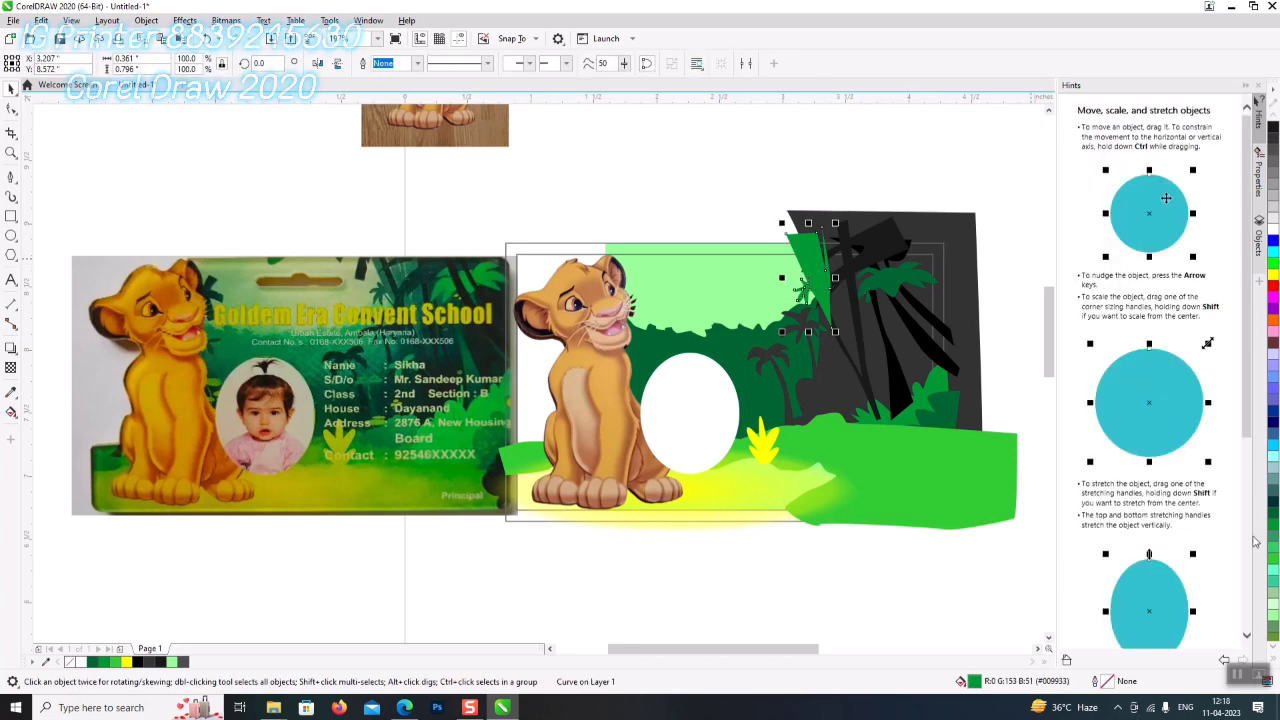
pyautogui.click(1275, 516)
pyautogui.click(1274, 508)
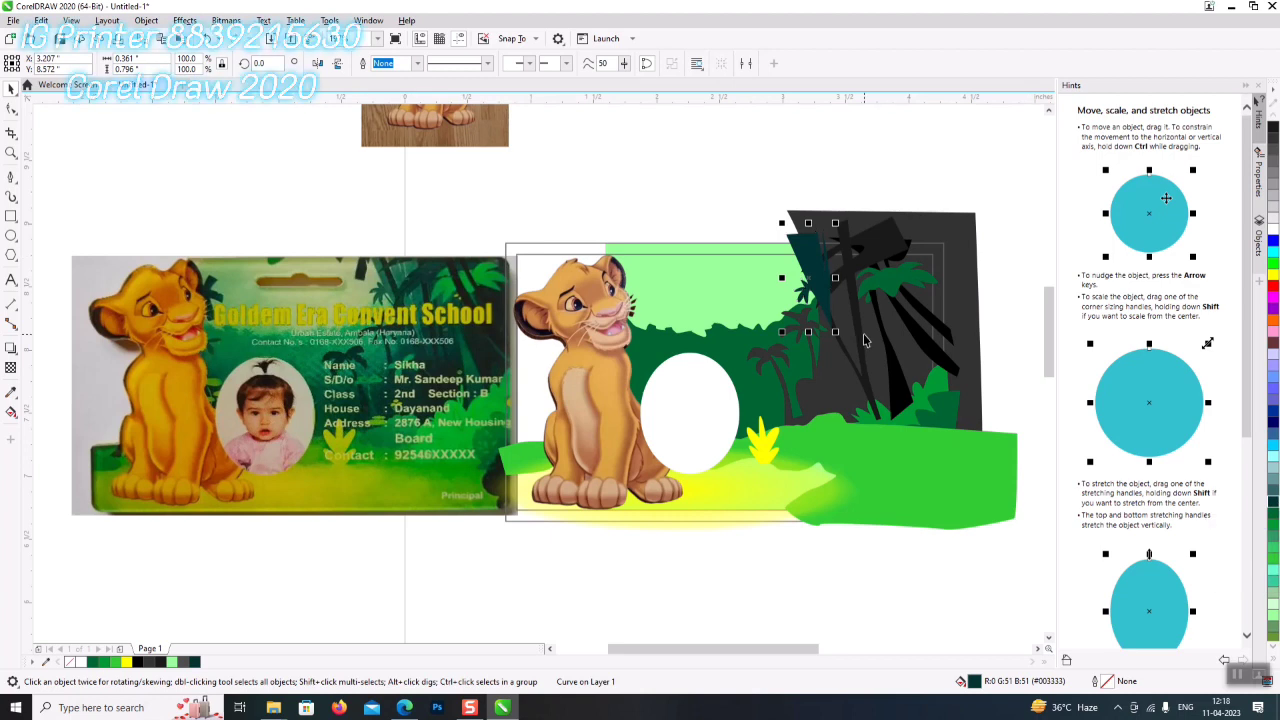
# - Apply a fountain gradient fill to the two black stripes and the dark green shape
pyautogui.click(890, 352)
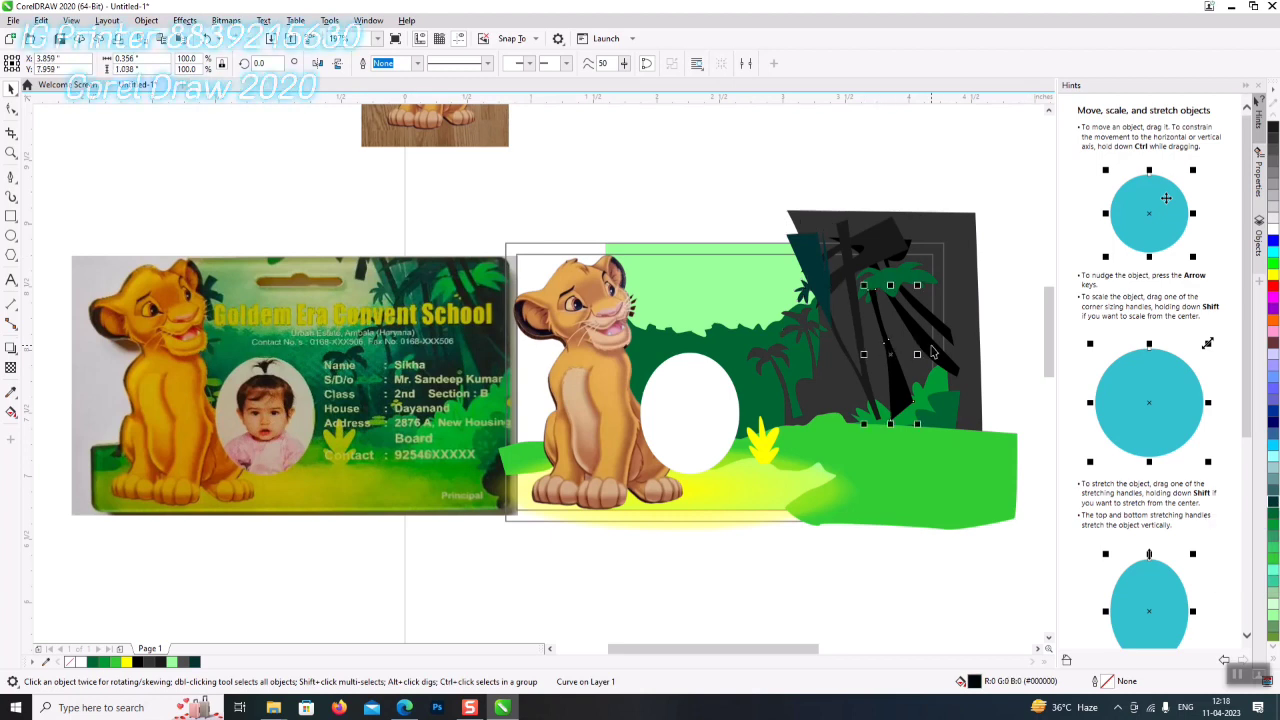
pyautogui.keyDown('shift'); pyautogui.click(930, 352); pyautogui.keyUp('shift')
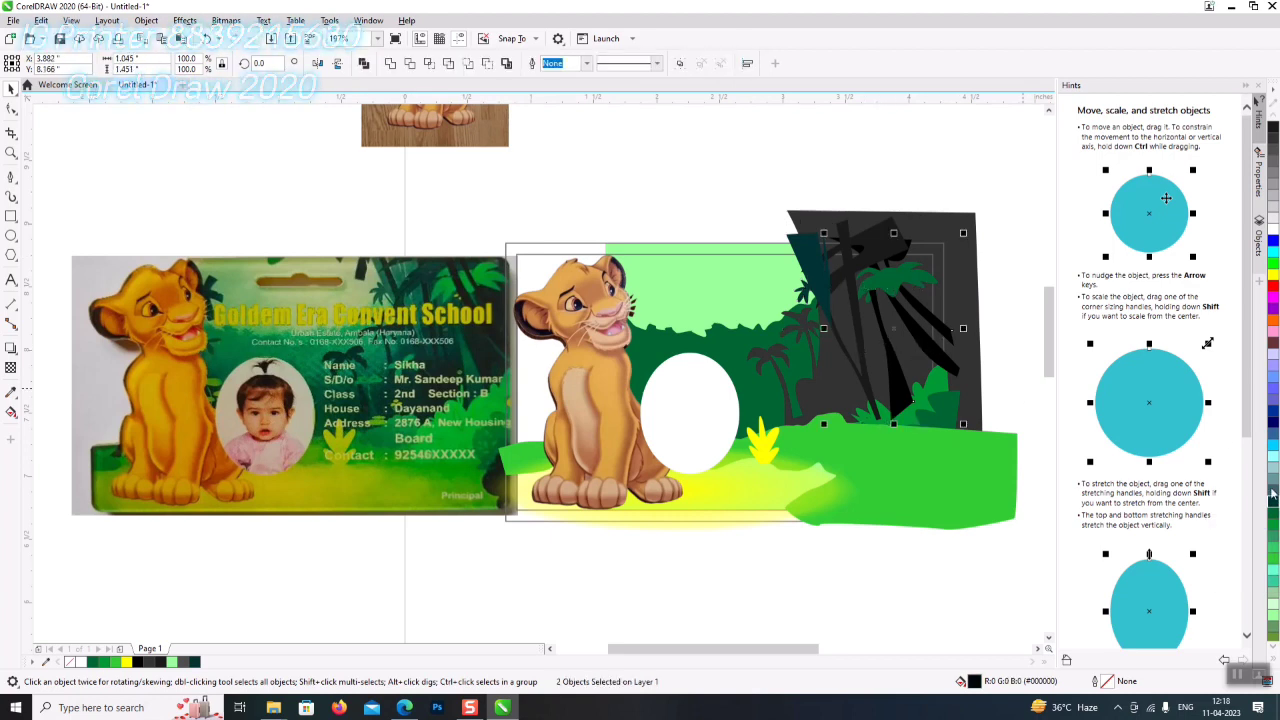
pyautogui.keyDown('shift'); pyautogui.click(804, 256); pyautogui.keyUp('shift')
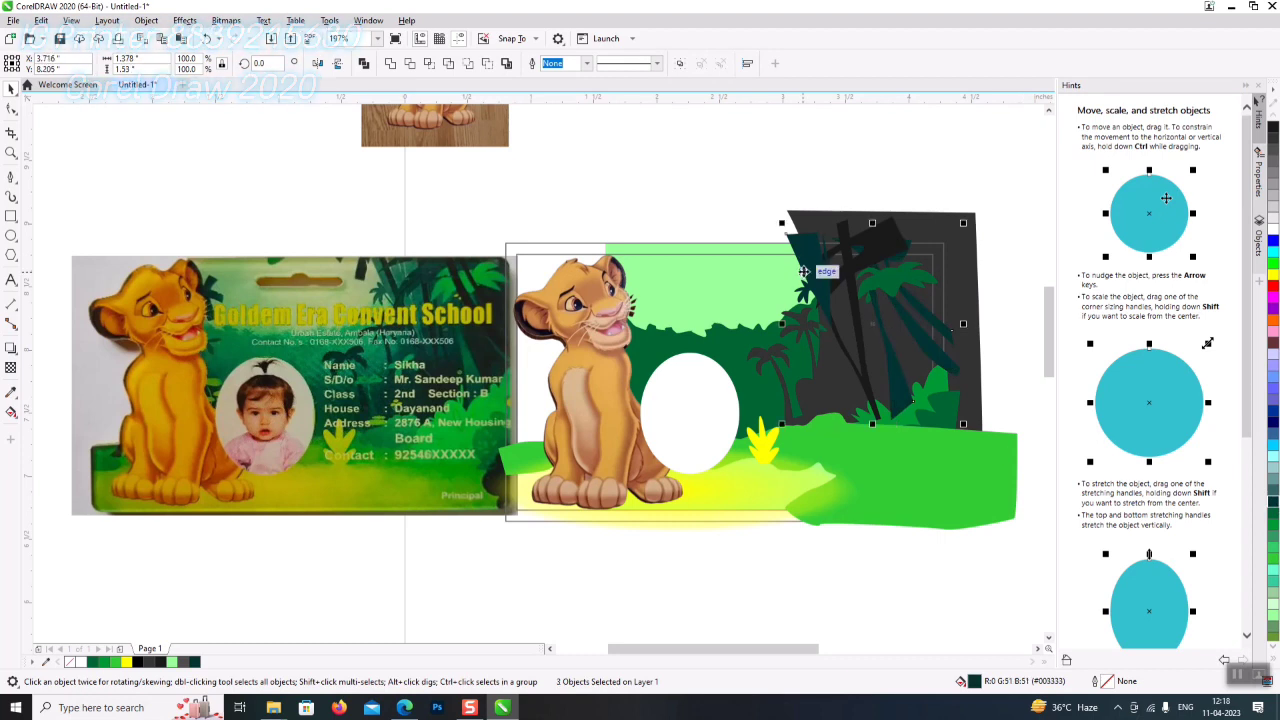
pyautogui.press('F11')
# - Set the gradient's end node to black (#000000) and apply the dark teal-to-black fountain fill
pyautogui.click(614, 402)
pyautogui.click(525, 422)
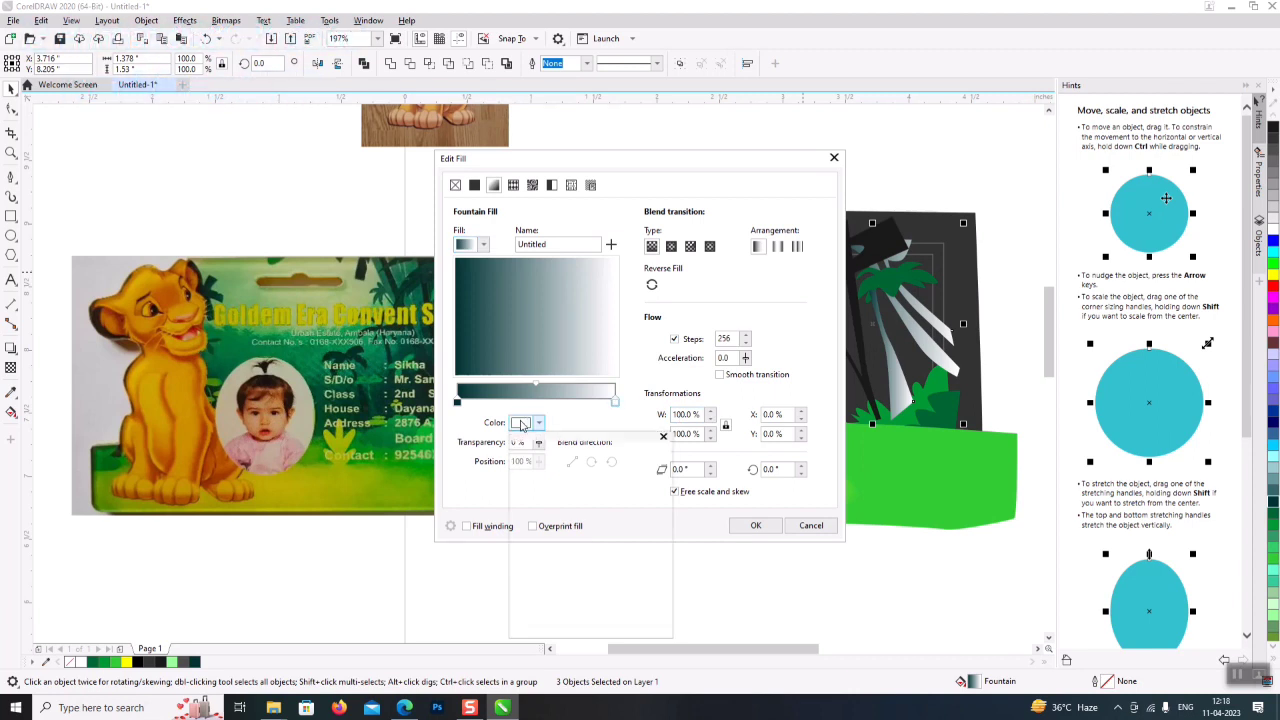
pyautogui.moveTo(576, 569); pyautogui.dragTo(576, 603)
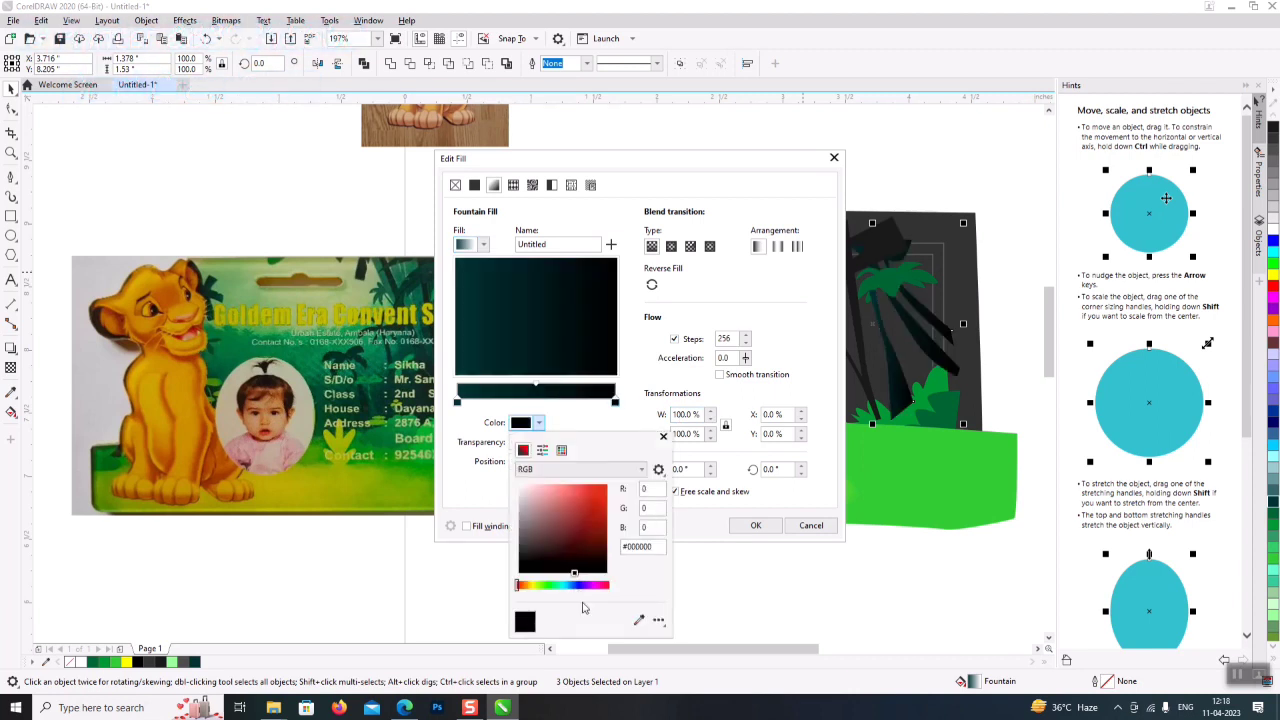
pyautogui.click(573, 356)
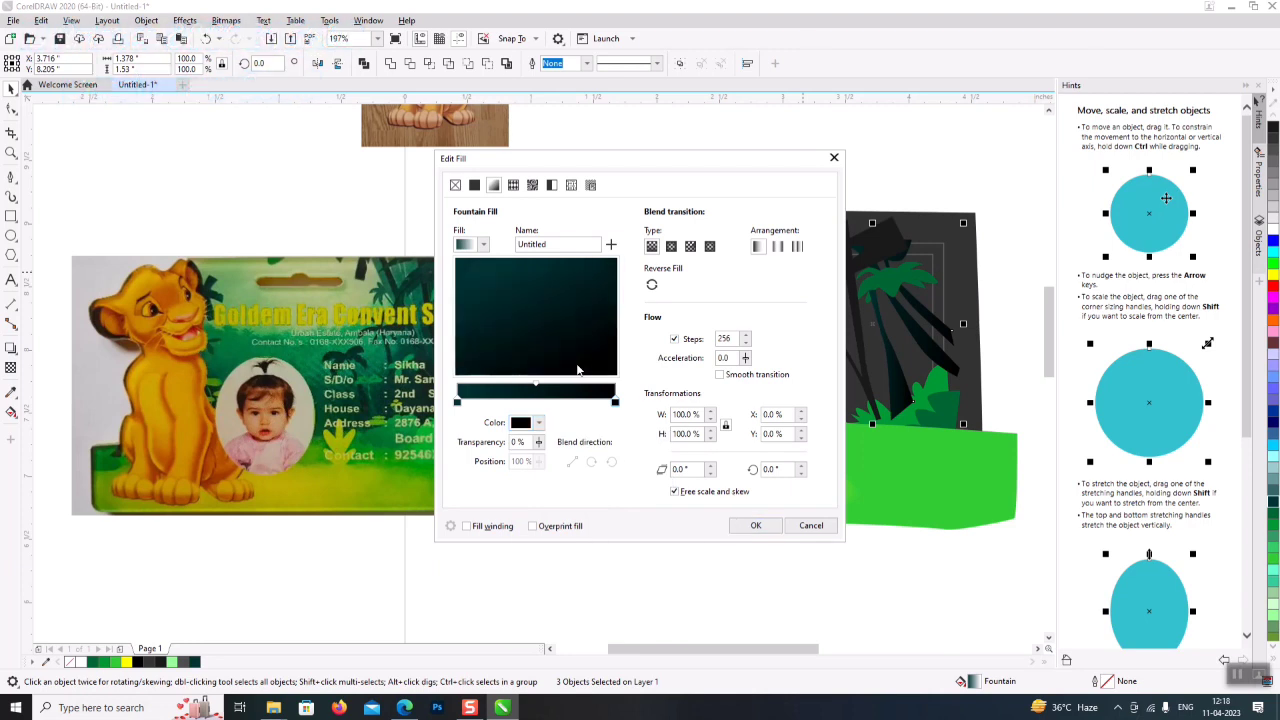
pyautogui.click(758, 527)
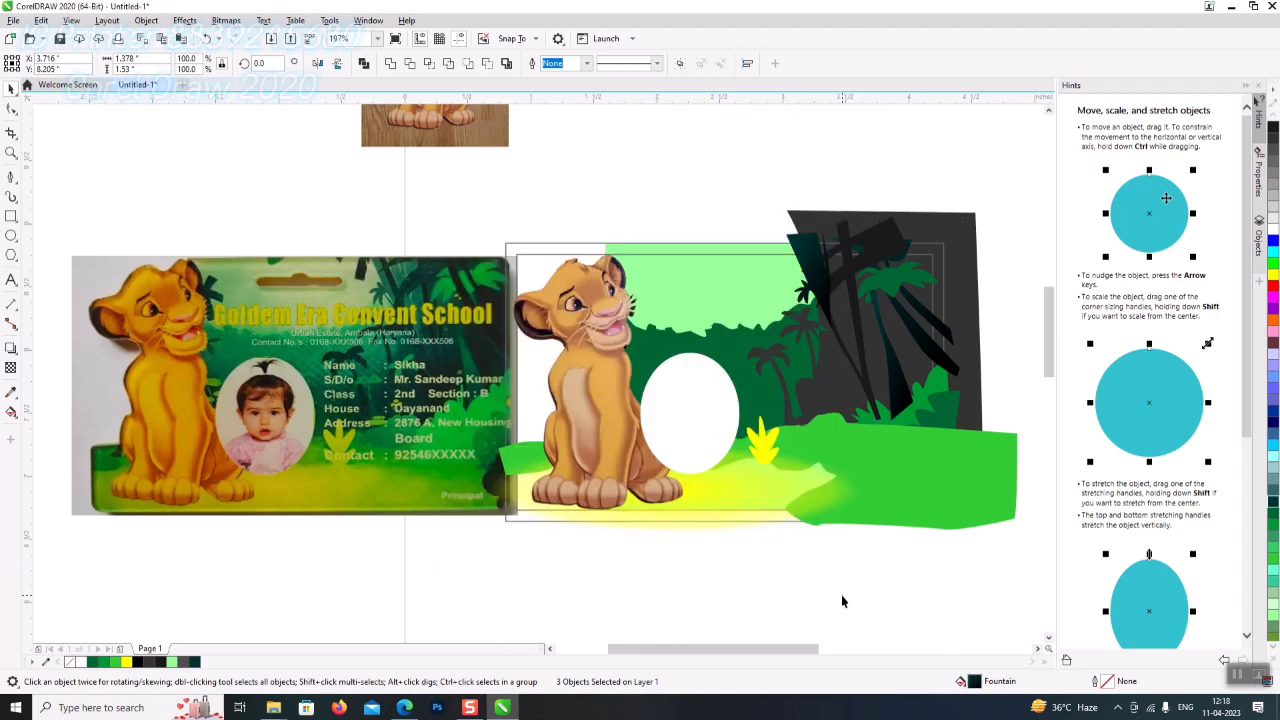
# - Deselect the trunk shapes and pick the light green background rectangle
pyautogui.click(841, 597)
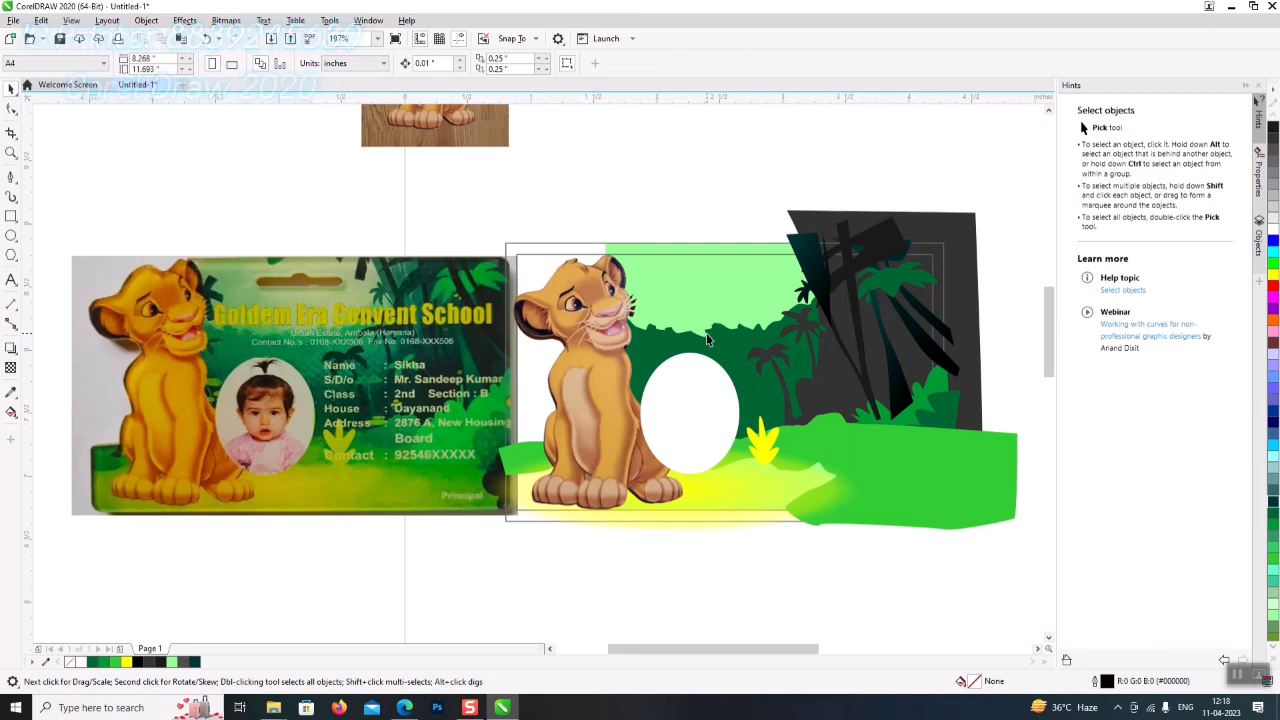
pyautogui.click(752, 338)
pyautogui.click(754, 336)
# - Give the light green rectangle behind the lion an elliptical fountain transparency
pyautogui.click(760, 333)
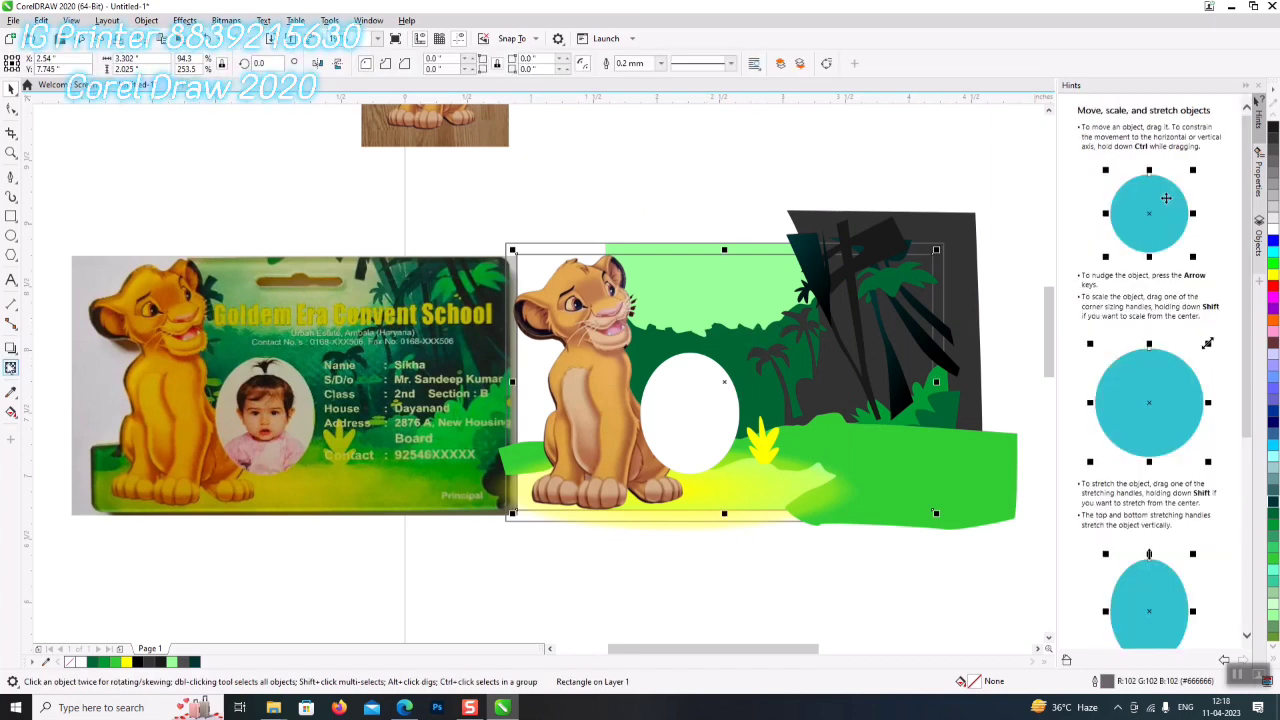
pyautogui.click(11, 367)
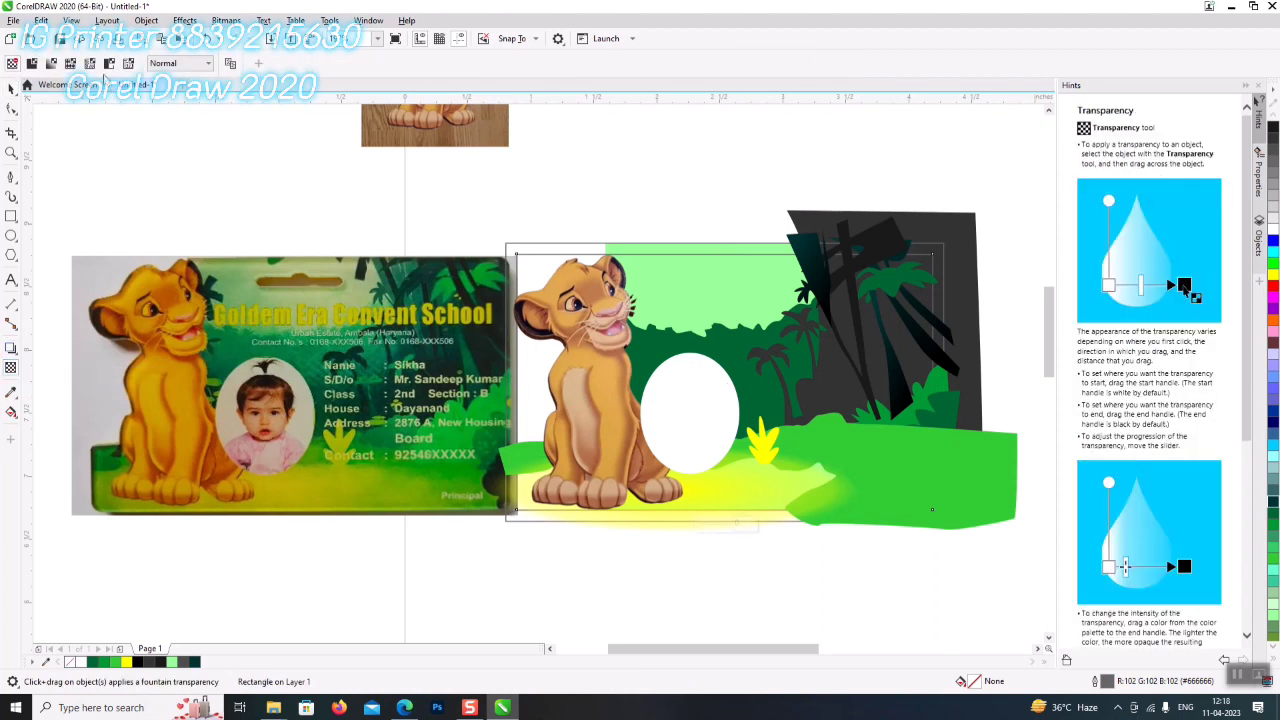
pyautogui.click(34, 64)
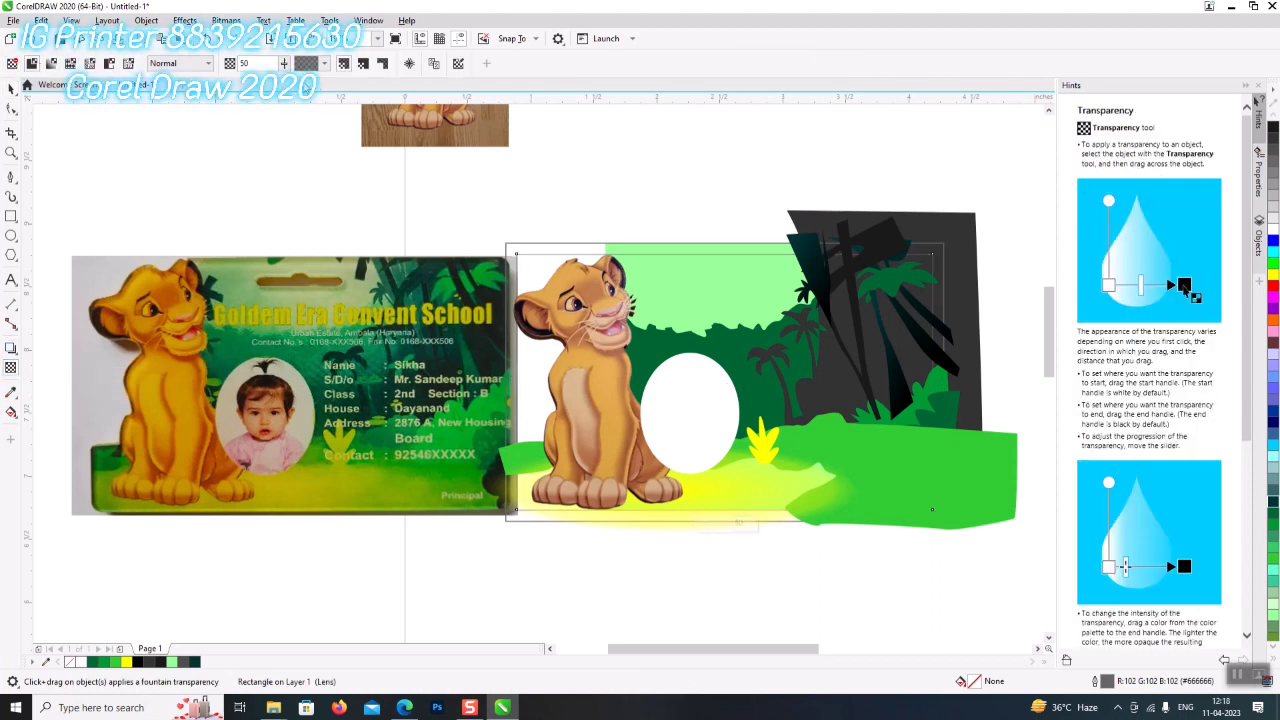
pyautogui.click(70, 63)
pyautogui.click(287, 64)
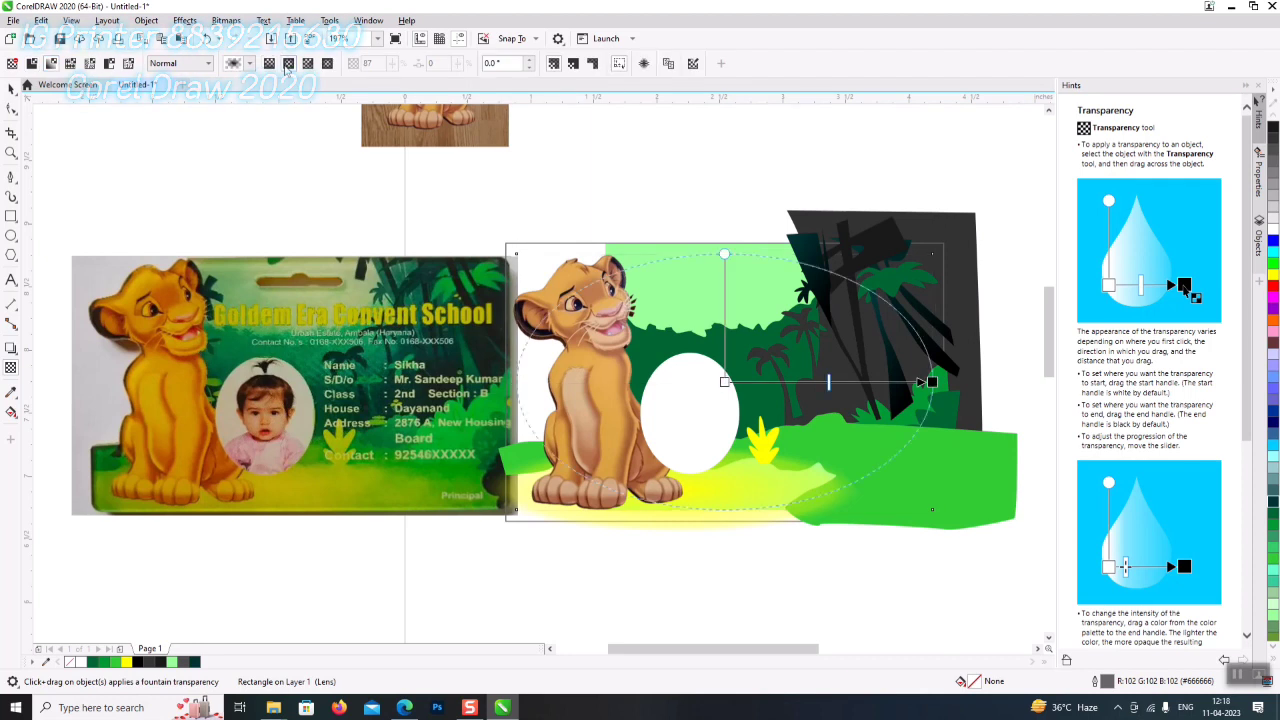
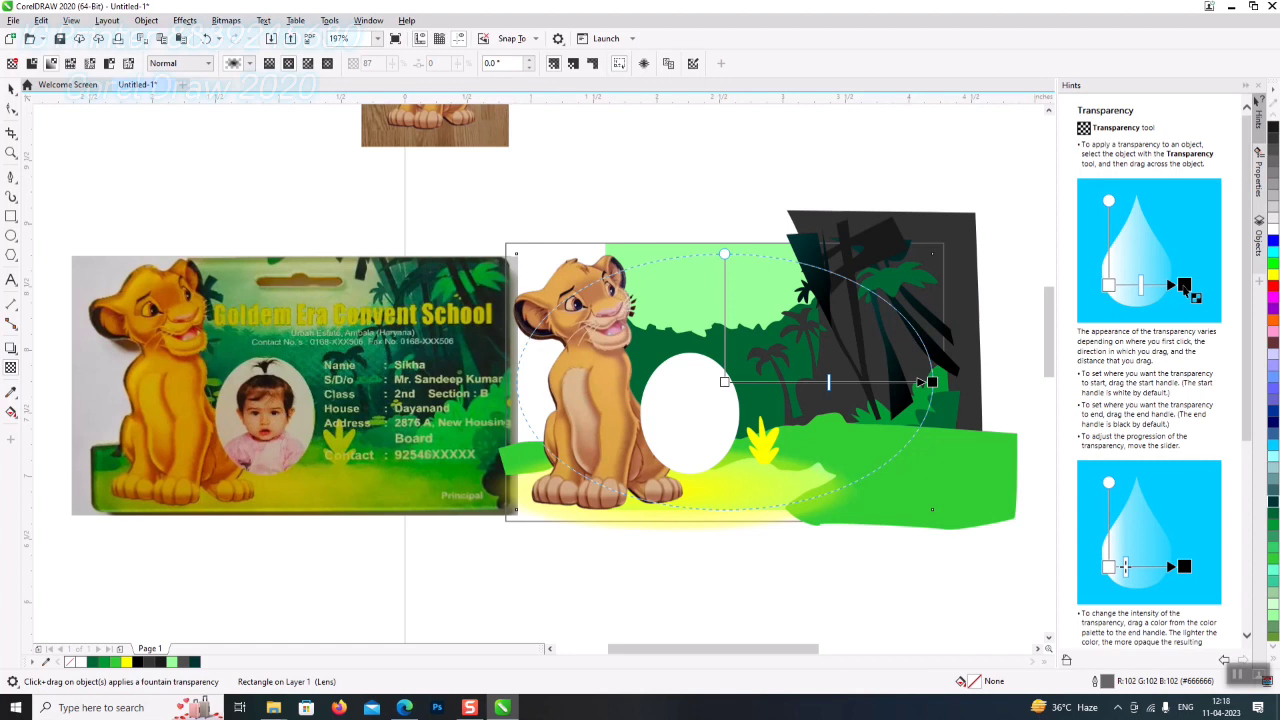
# - Move the lens rectangle over the sample card and reselect the lion bitmap
pyautogui.click(13, 89)
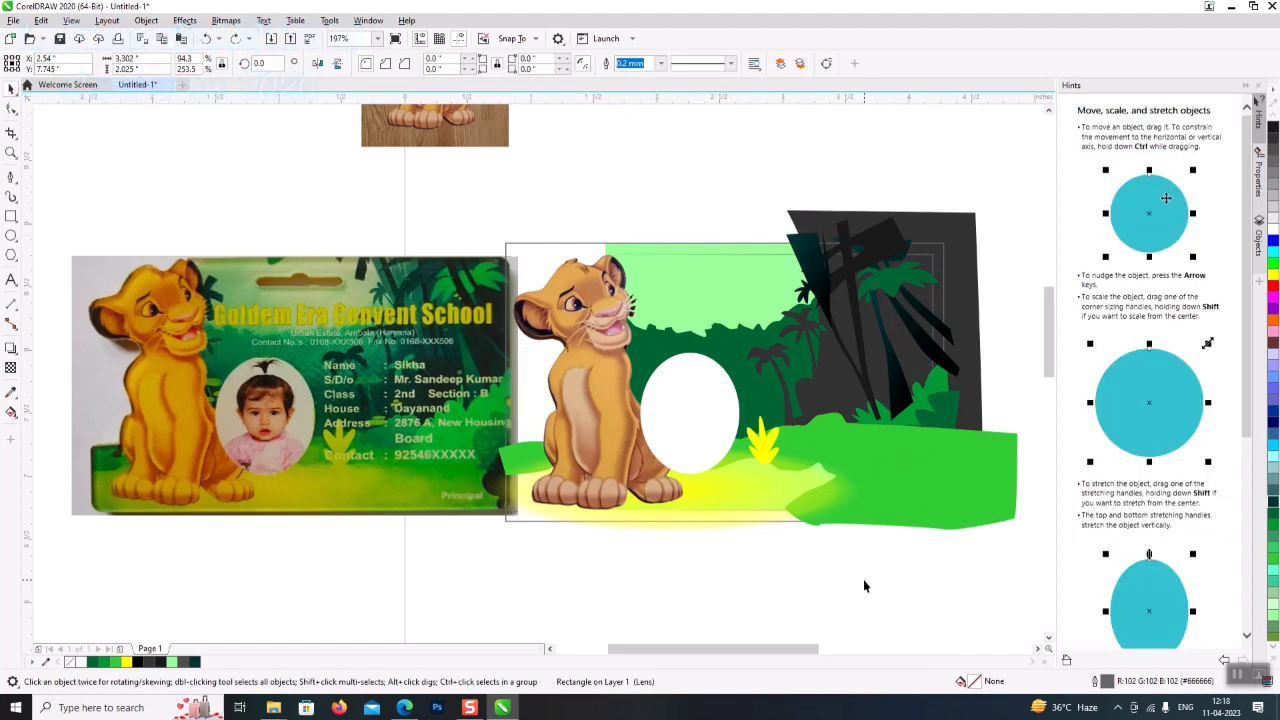
pyautogui.click(728, 268)
pyautogui.click(761, 259)
pyautogui.click(762, 259)
pyautogui.moveTo(761, 259); pyautogui.dragTo(246, 152)
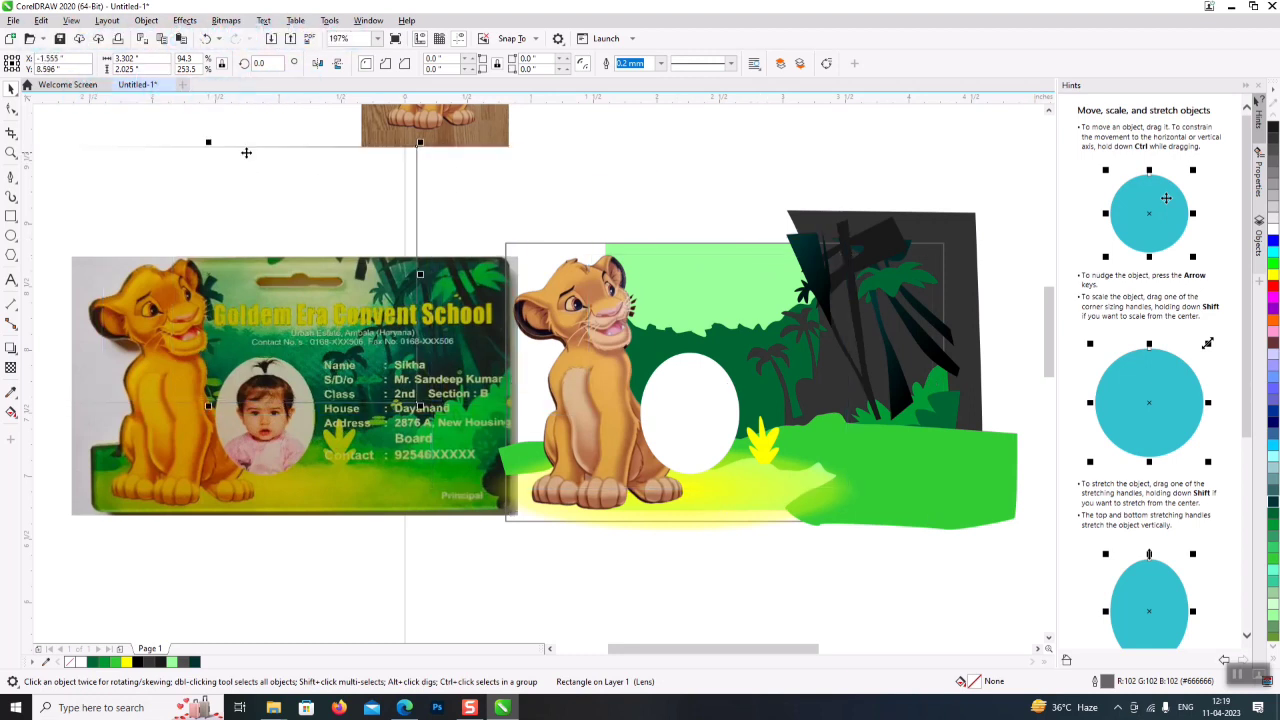
pyautogui.click(742, 332)
pyautogui.click(756, 333)
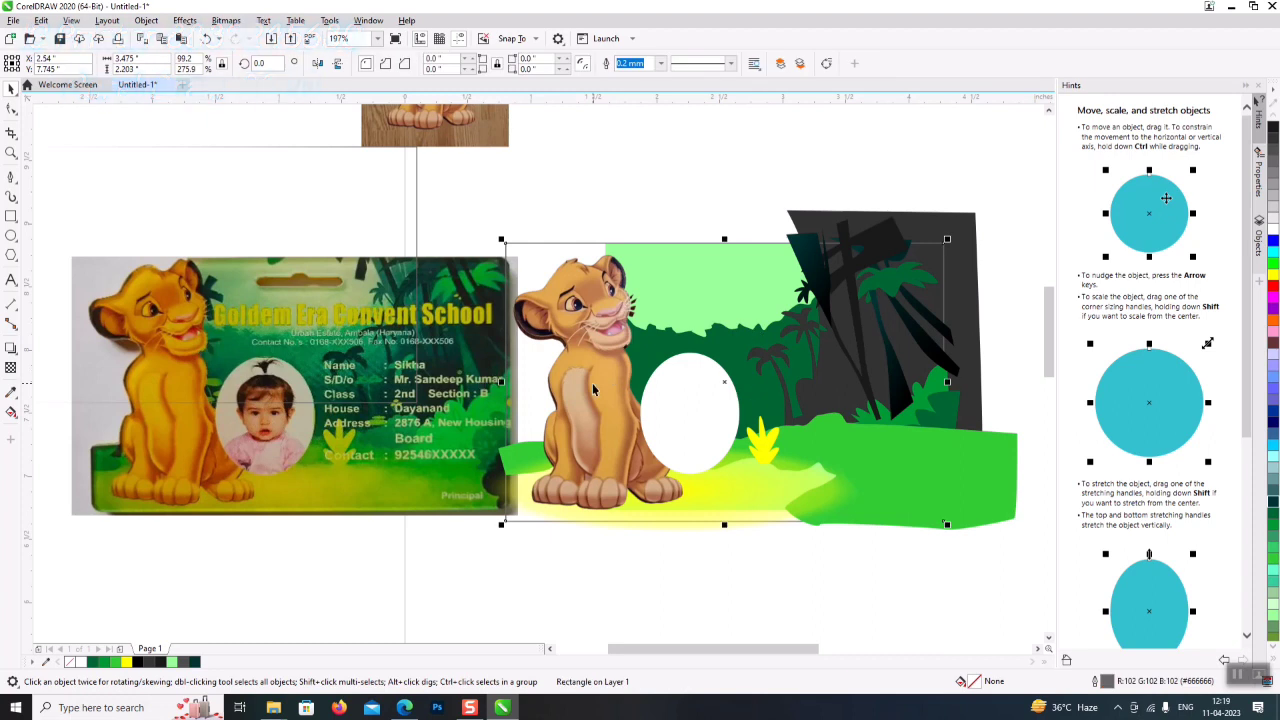
pyautogui.click(593, 389)
pyautogui.click(8, 112)
pyautogui.press('space')
# - Apply a motion blur with distance 58 to the dark green tree line
pyautogui.click(748, 340)
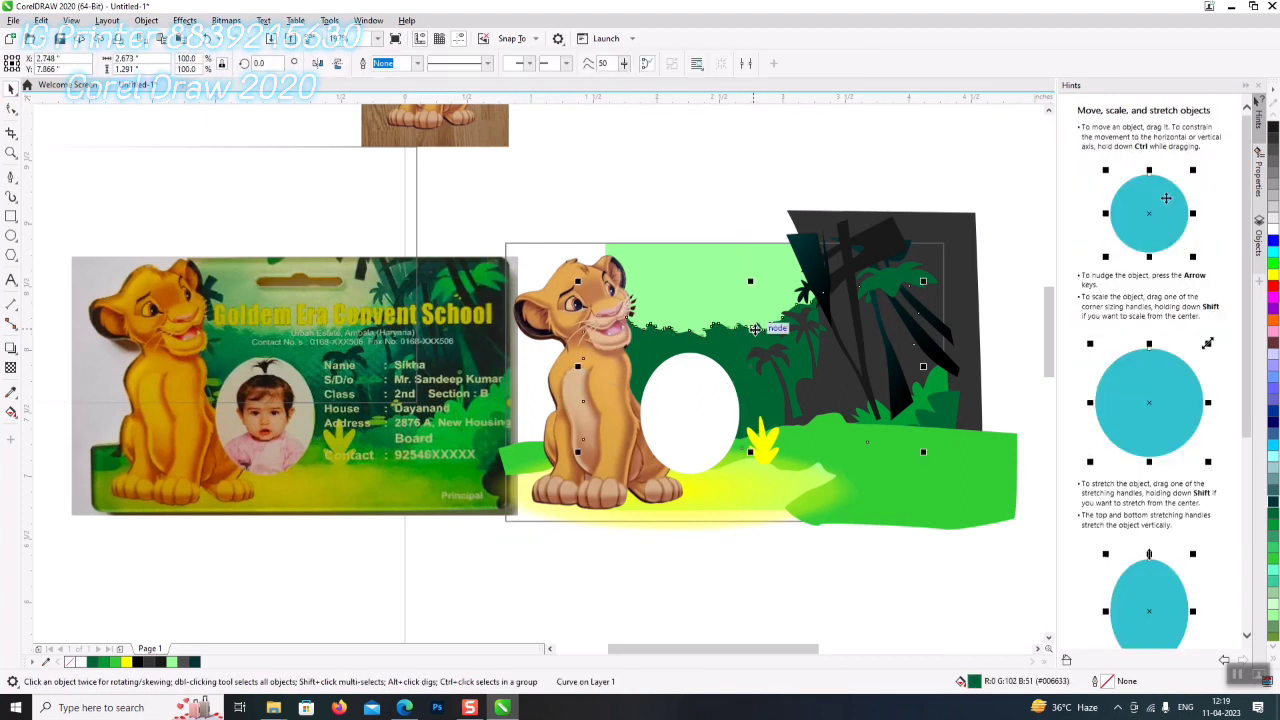
pyautogui.click(226, 20)
pyautogui.moveTo(186, 27)
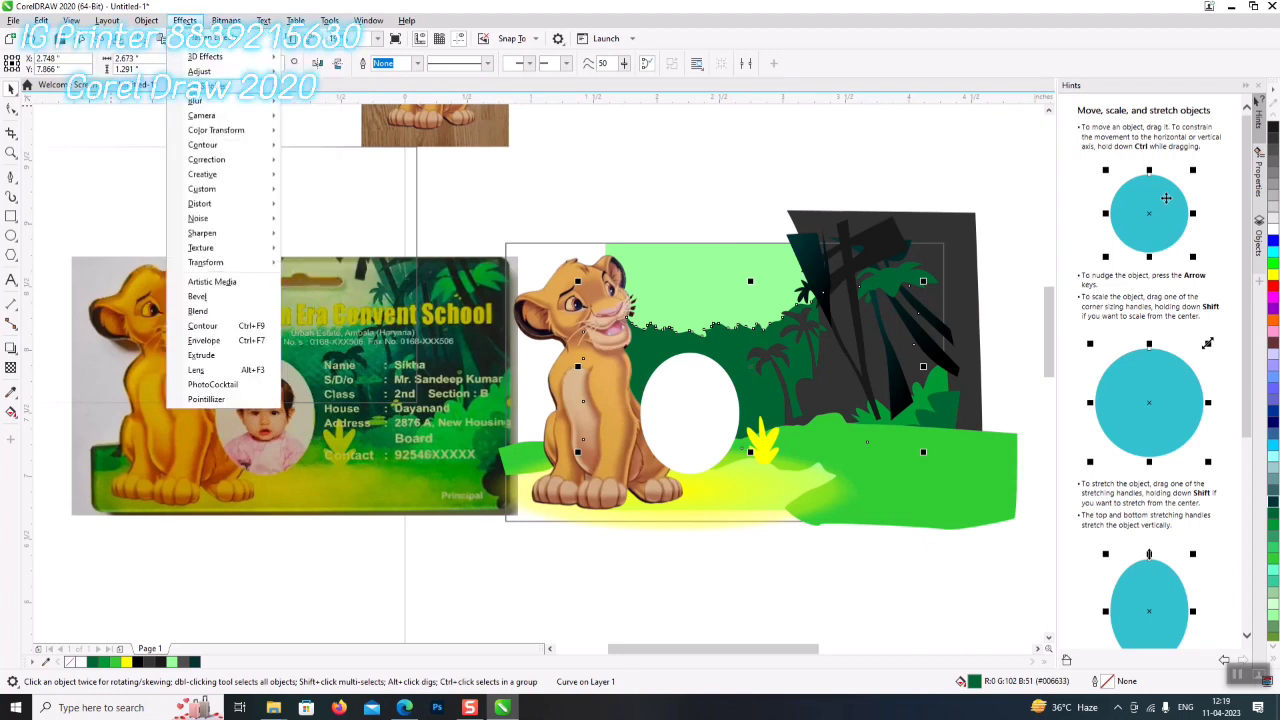
pyautogui.moveTo(196, 101)
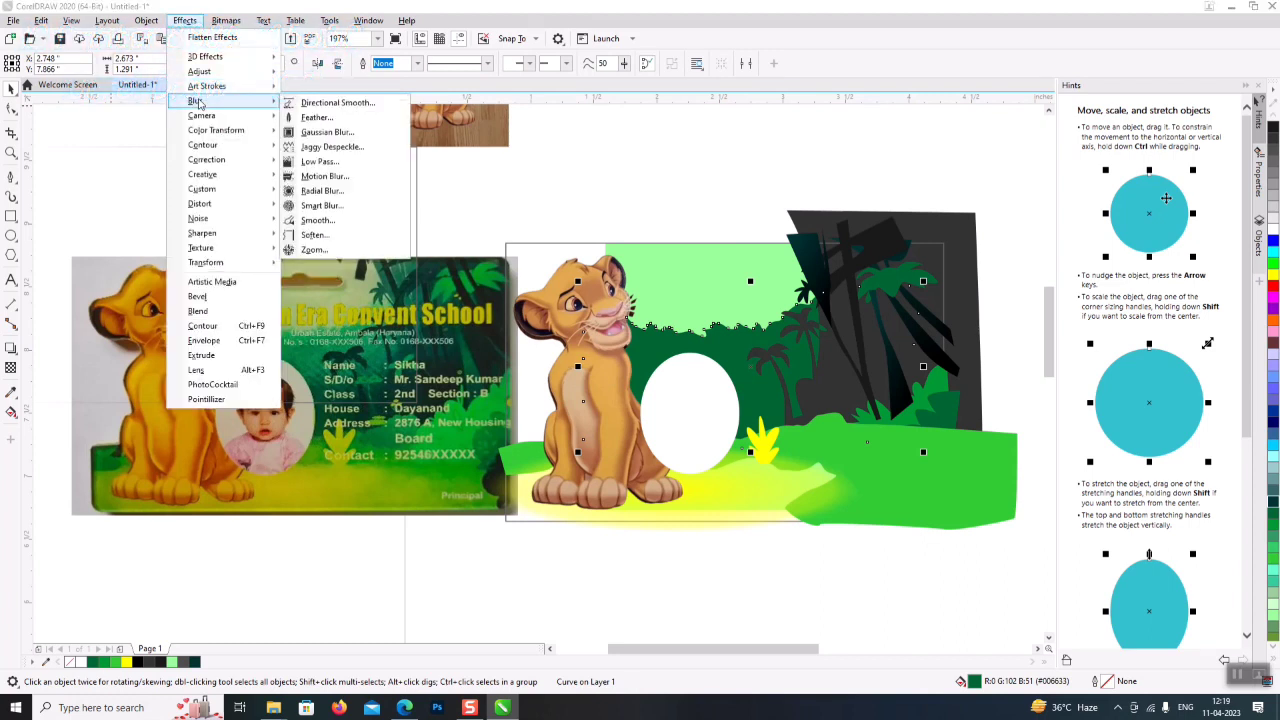
pyautogui.click(325, 176)
pyautogui.moveTo(677, 266); pyautogui.dragTo(406, 204)
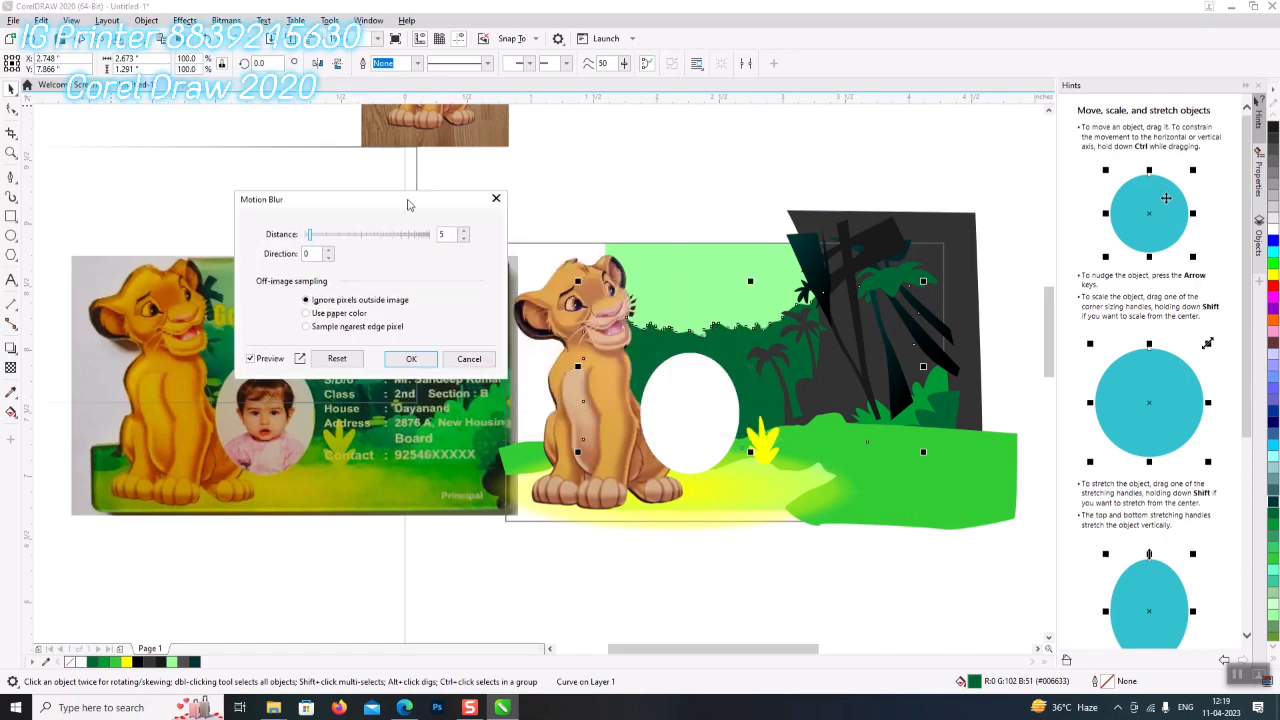
pyautogui.click(348, 234)
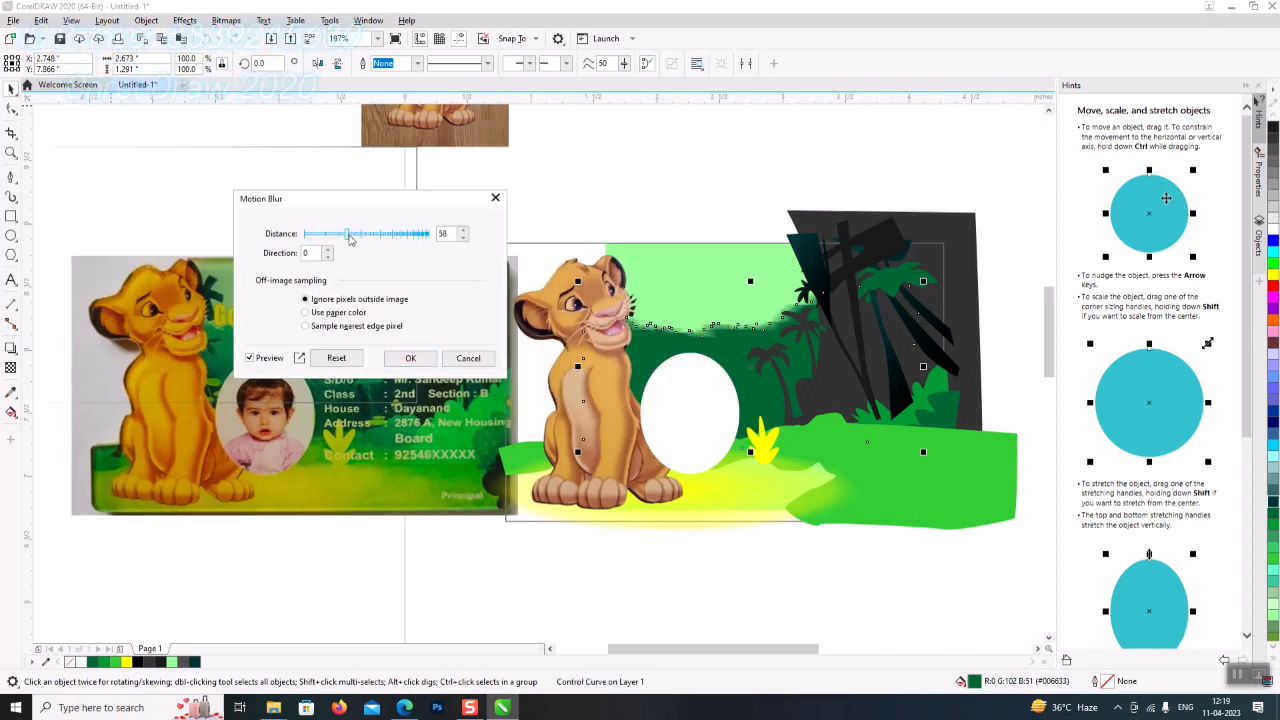
pyautogui.click(410, 358)
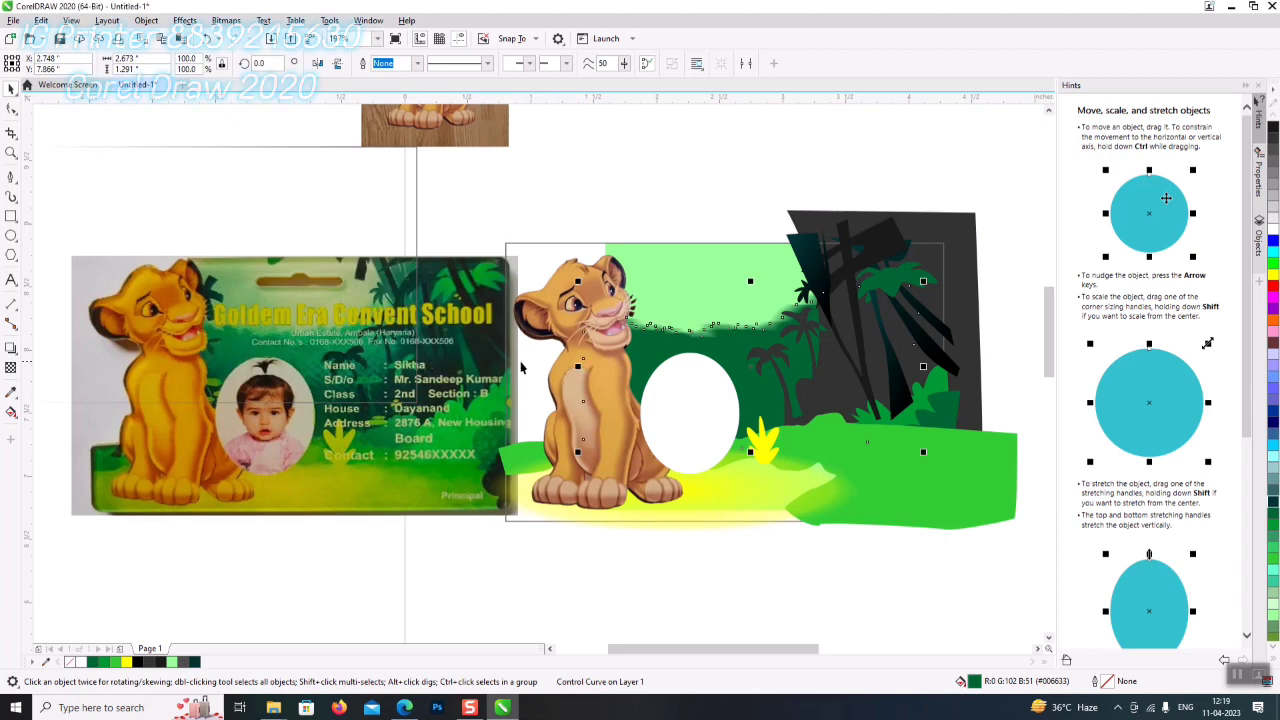
# - Motion-blur the dark grey jungle shape, then undo it as too strong
pyautogui.click(980, 318)
pyautogui.click(974, 236)
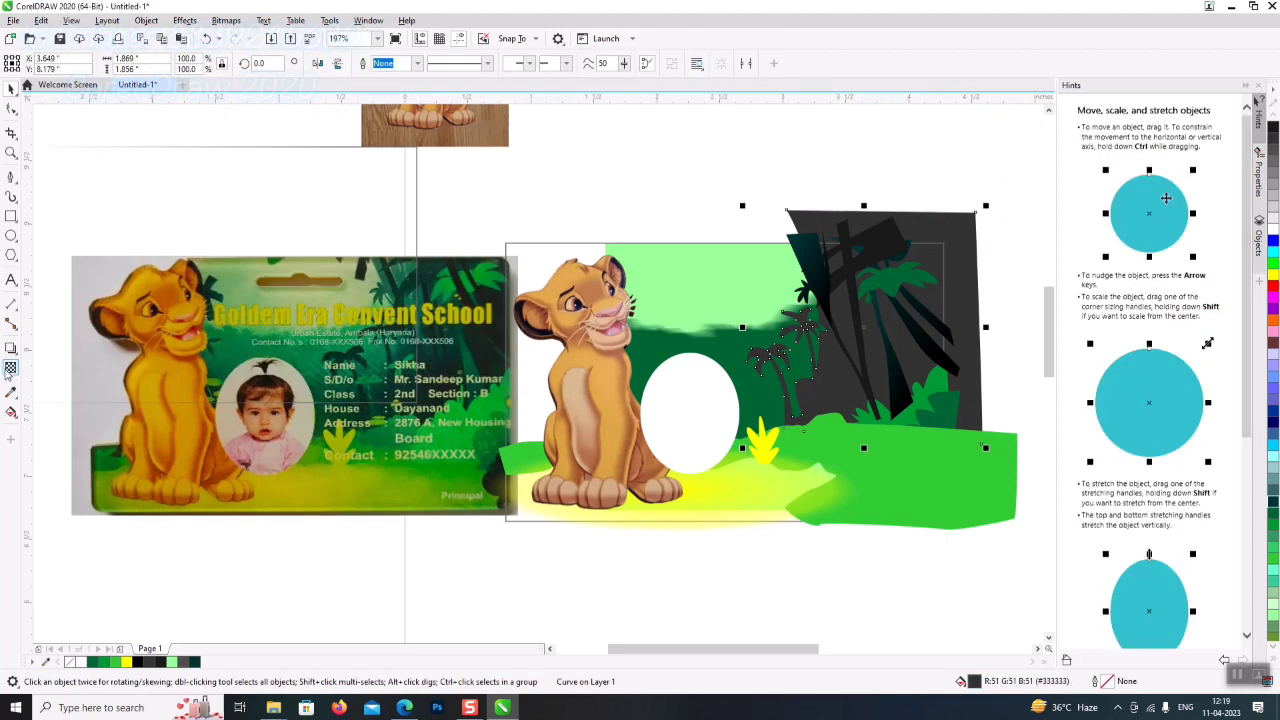
pyautogui.click(185, 21)
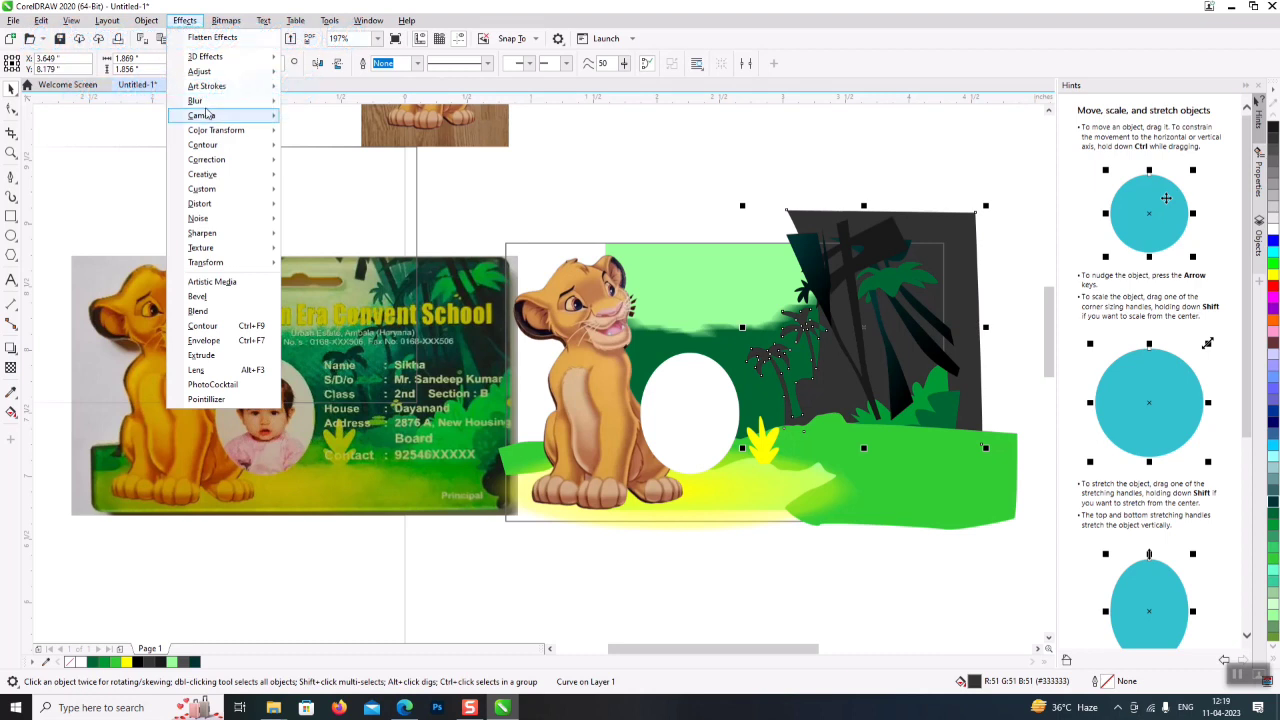
pyautogui.moveTo(208, 104)
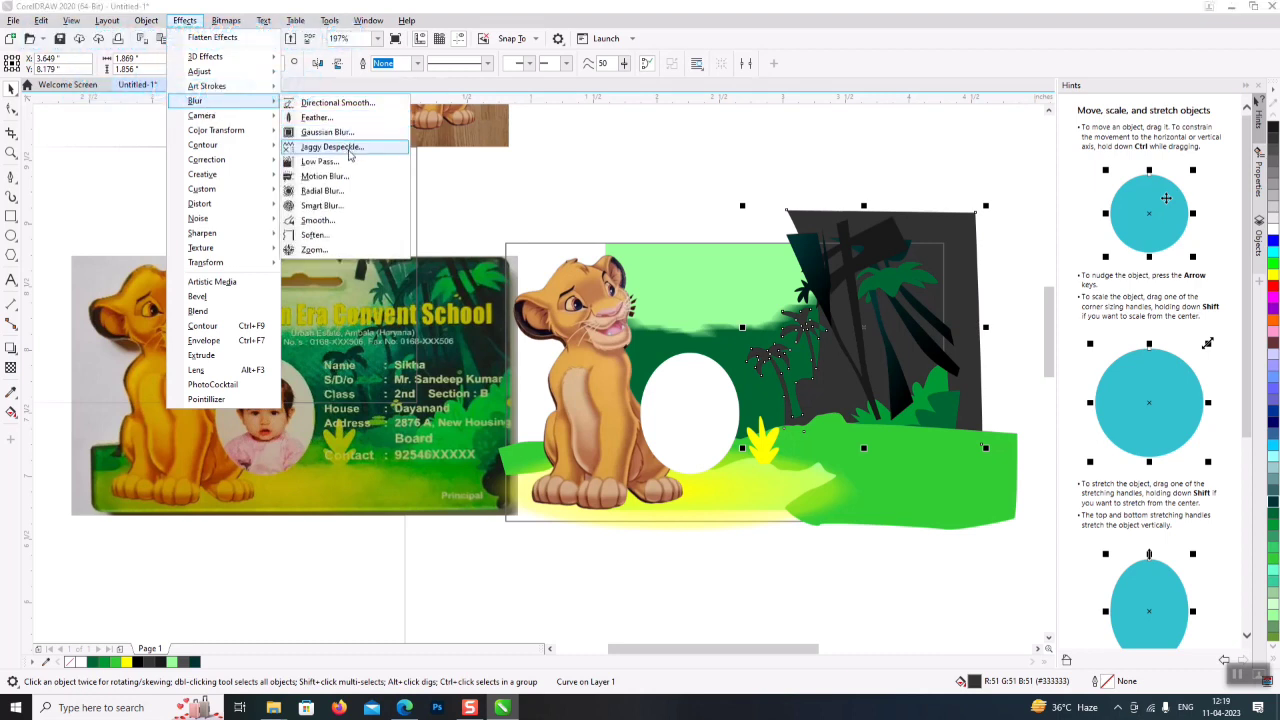
pyautogui.click(325, 176)
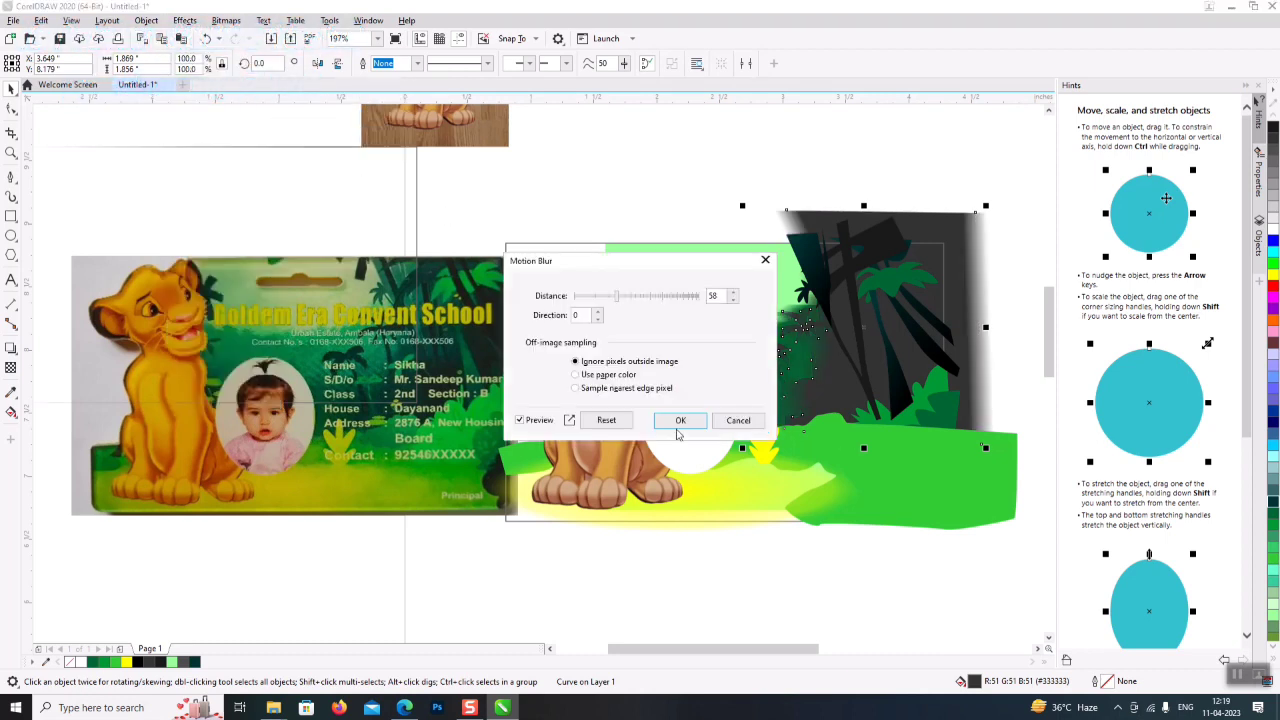
pyautogui.click(680, 420)
pyautogui.click(937, 591)
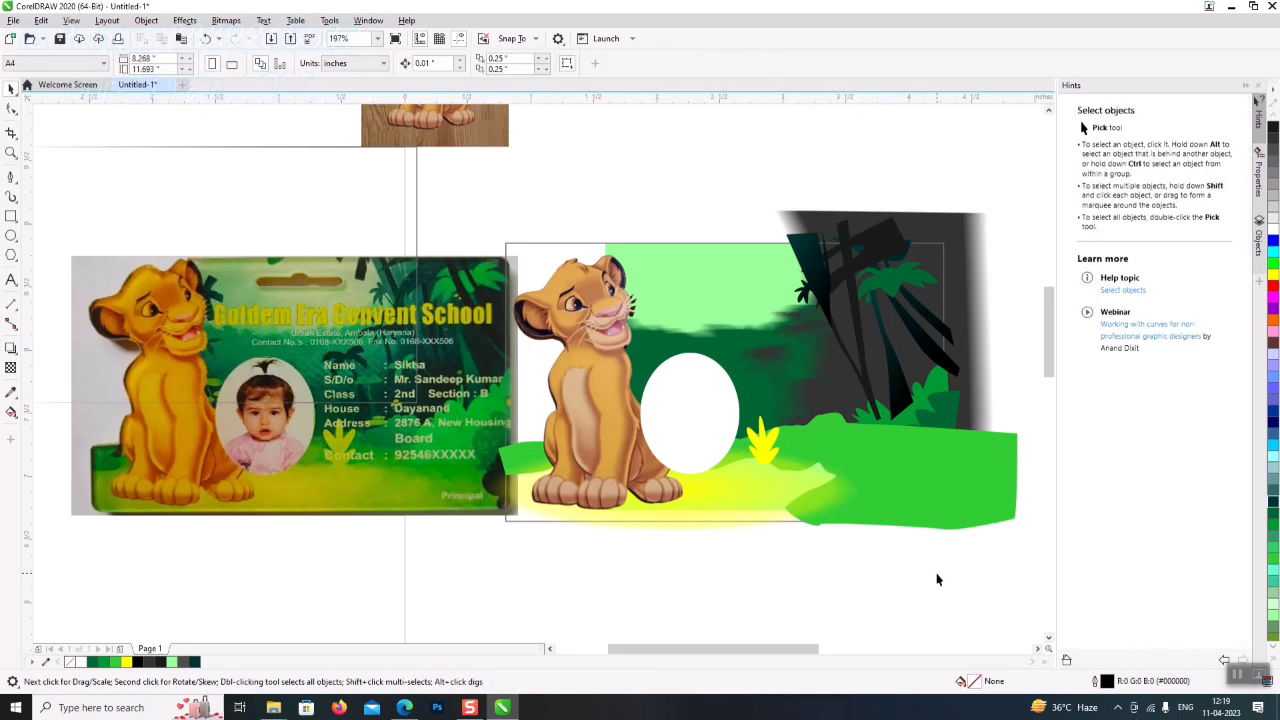
pyautogui.press('Tab')
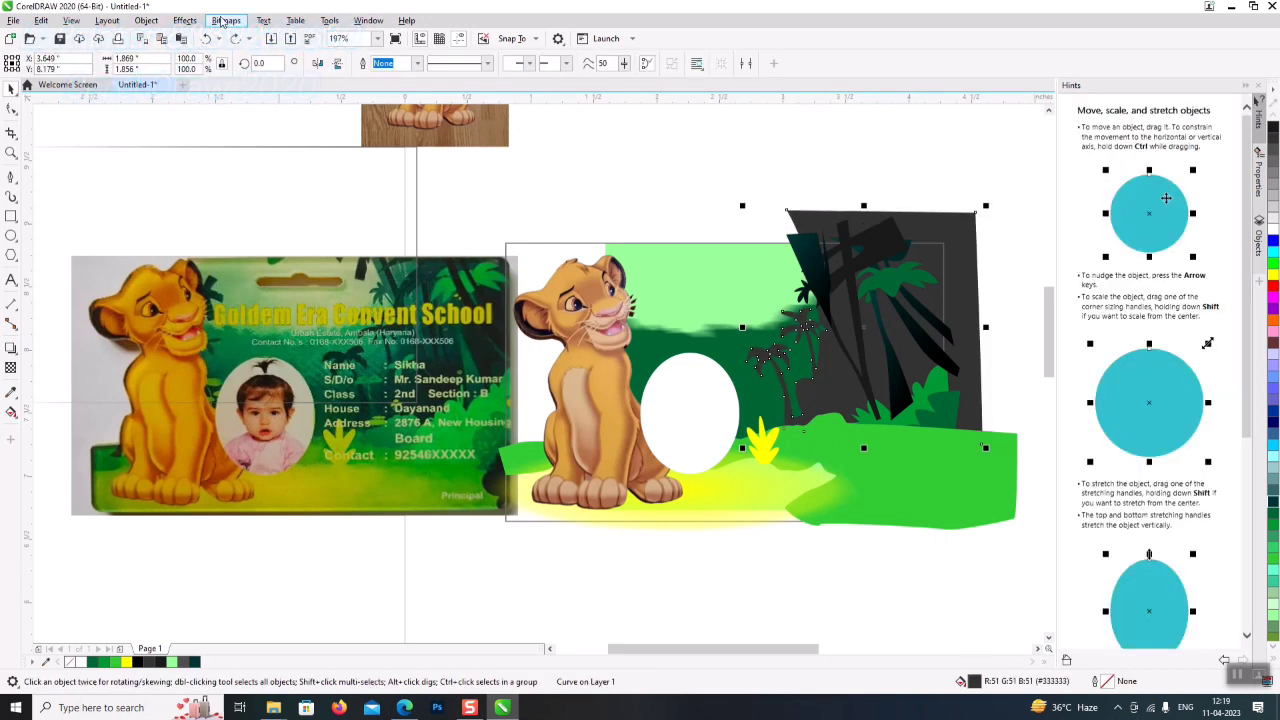
# - Reapply a lighter motion blur of distance 15 to the grey jungle shape
pyautogui.click(201, 21)
pyautogui.moveTo(212, 101)
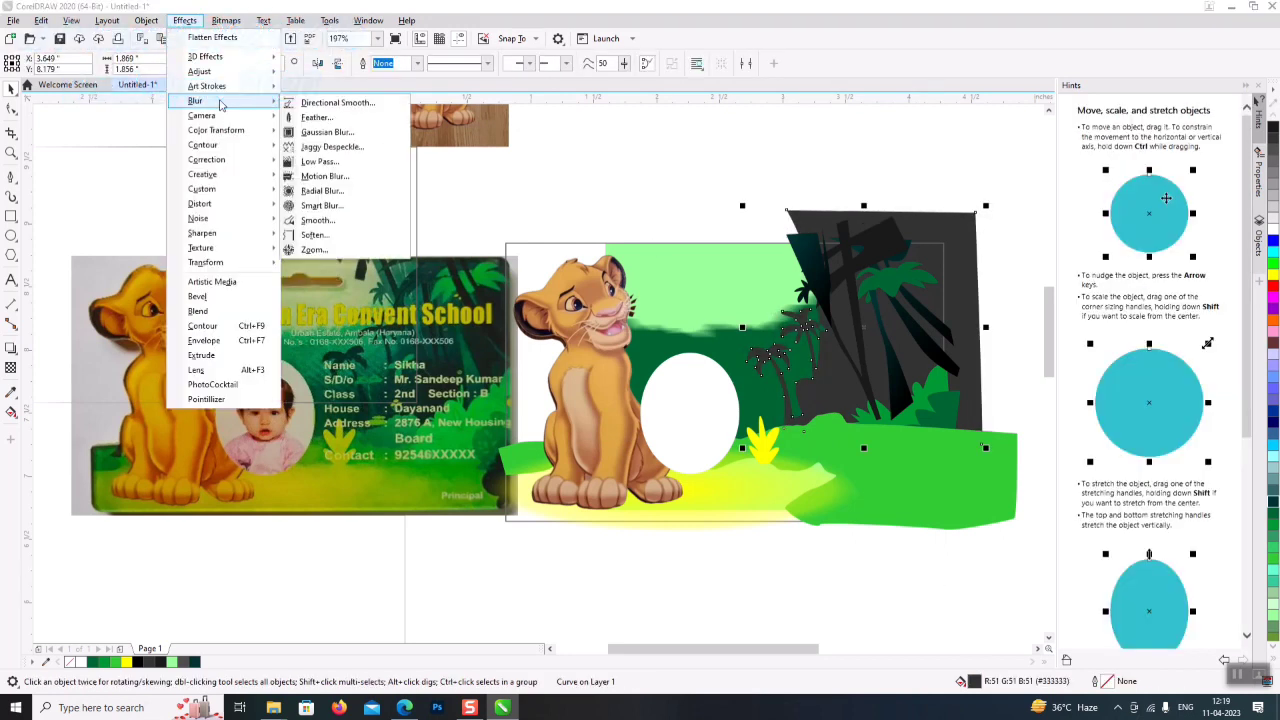
pyautogui.click(335, 177)
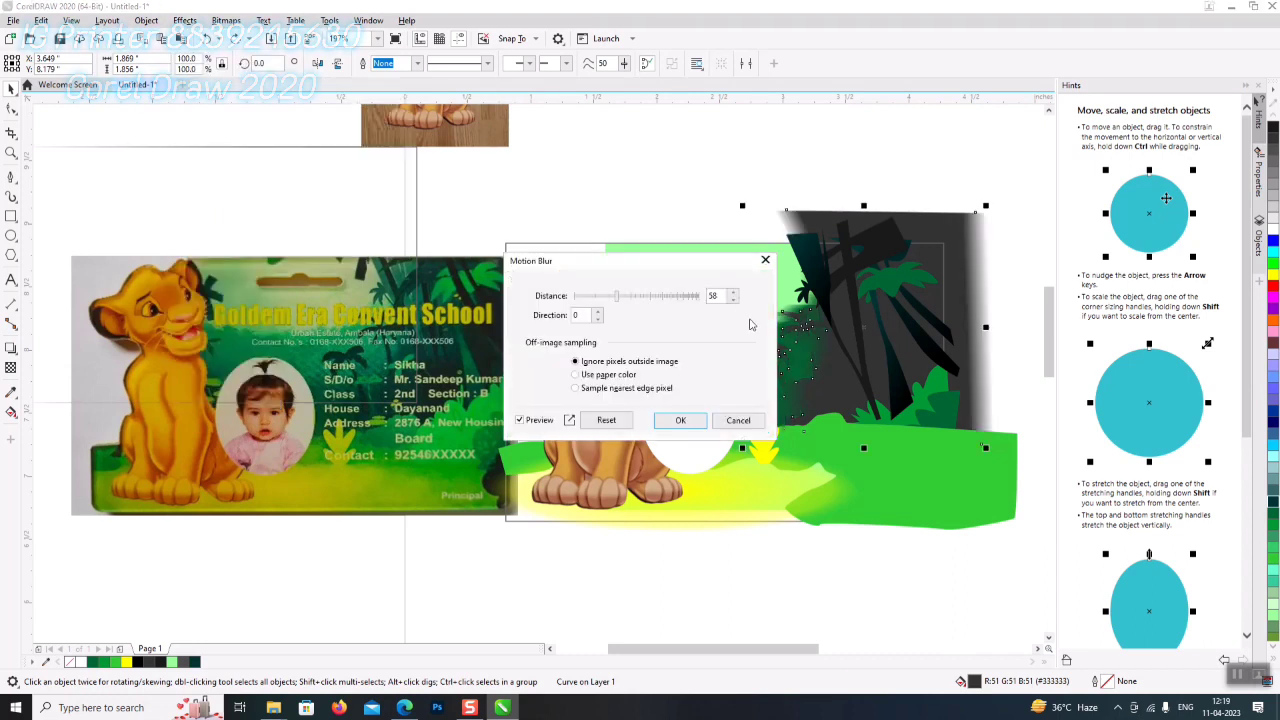
pyautogui.click(600, 294)
pyautogui.moveTo(648, 266); pyautogui.dragTo(465, 287)
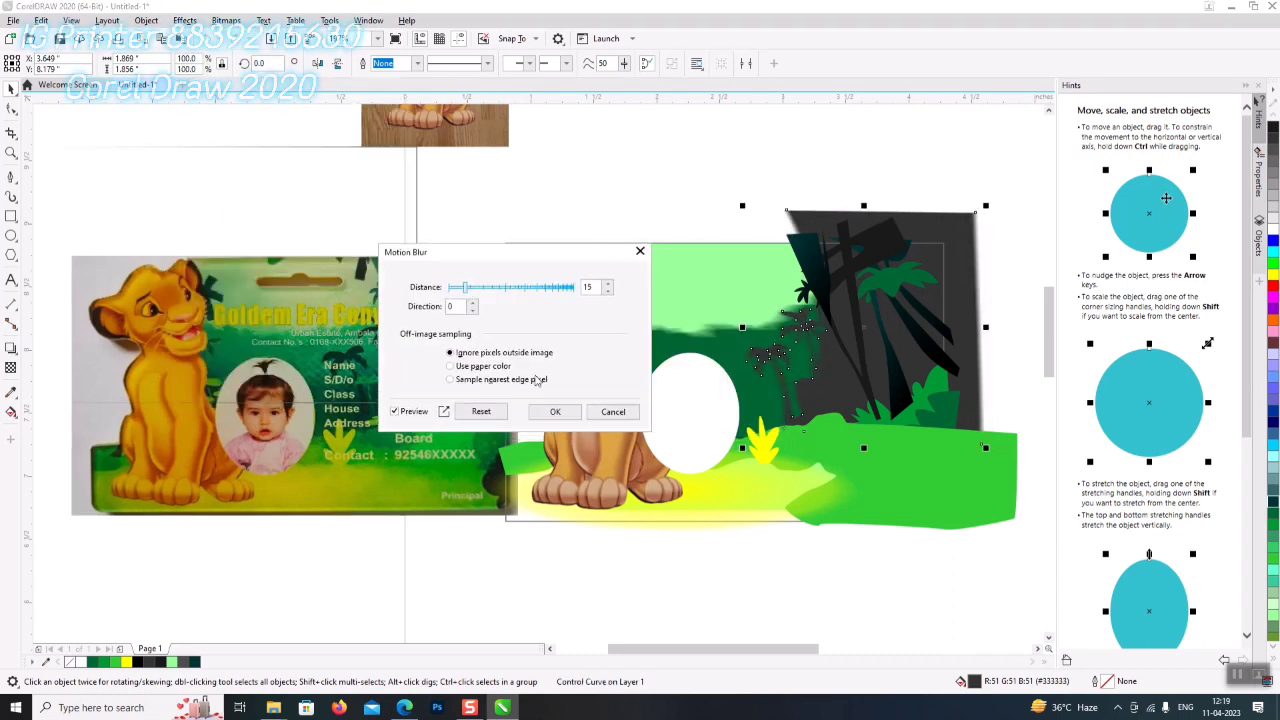
pyautogui.click(580, 418)
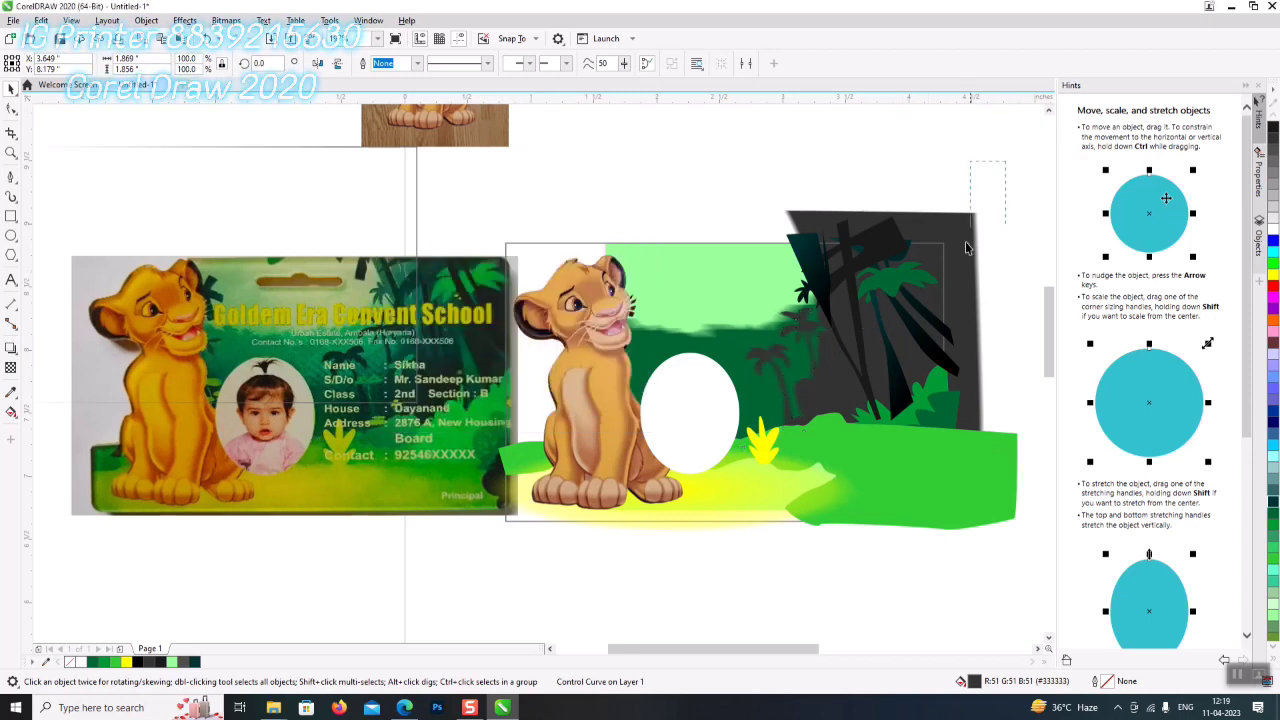
pyautogui.moveTo(774, 464); pyautogui.dragTo(733, 490)
# - Motion-blur the right-hand plant cluster, minus one shape, at distance 26
pyautogui.keyDown('shift'); pyautogui.click(941, 468); pyautogui.keyUp('shift')
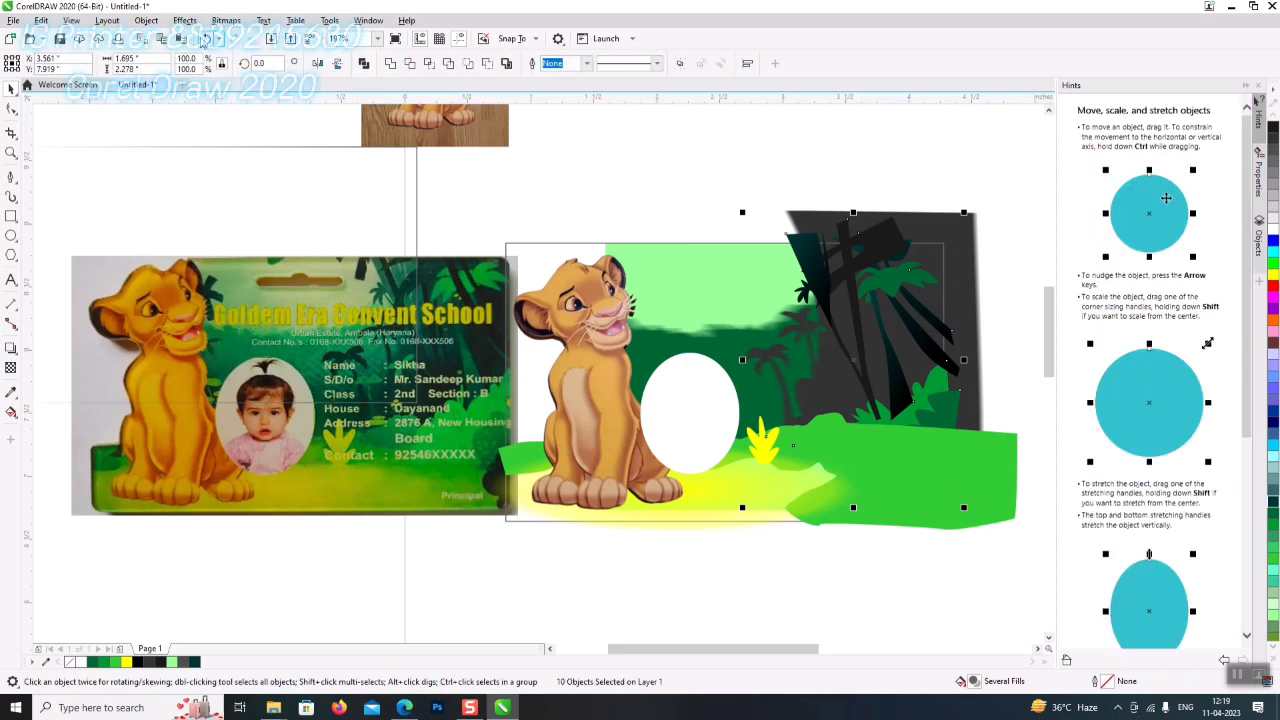
pyautogui.click(150, 22)
pyautogui.moveTo(183, 24)
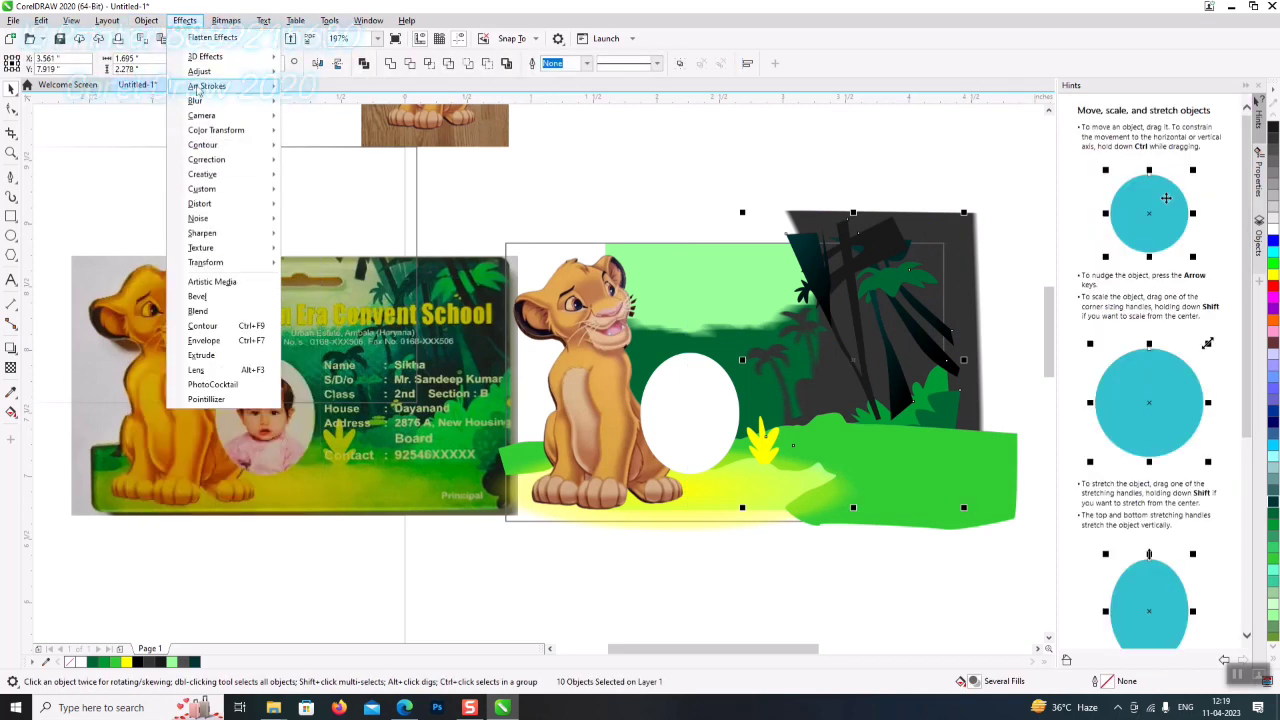
pyautogui.click(324, 182)
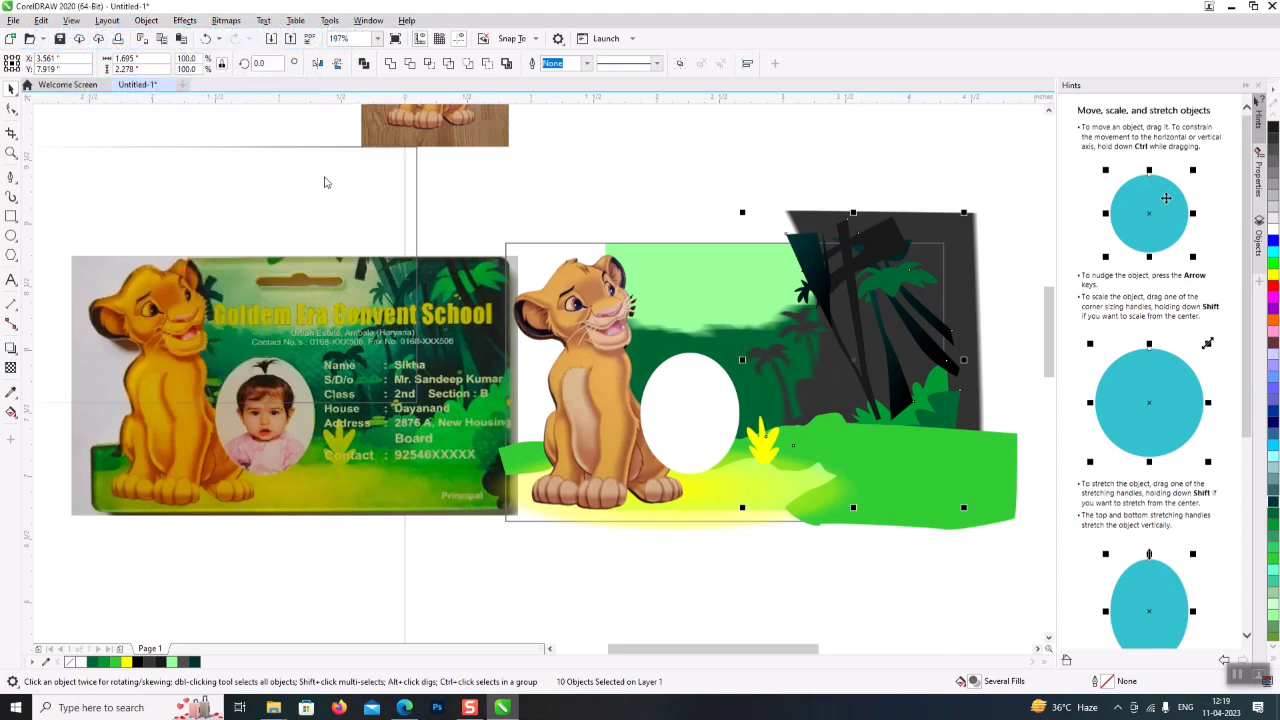
pyautogui.click(601, 297)
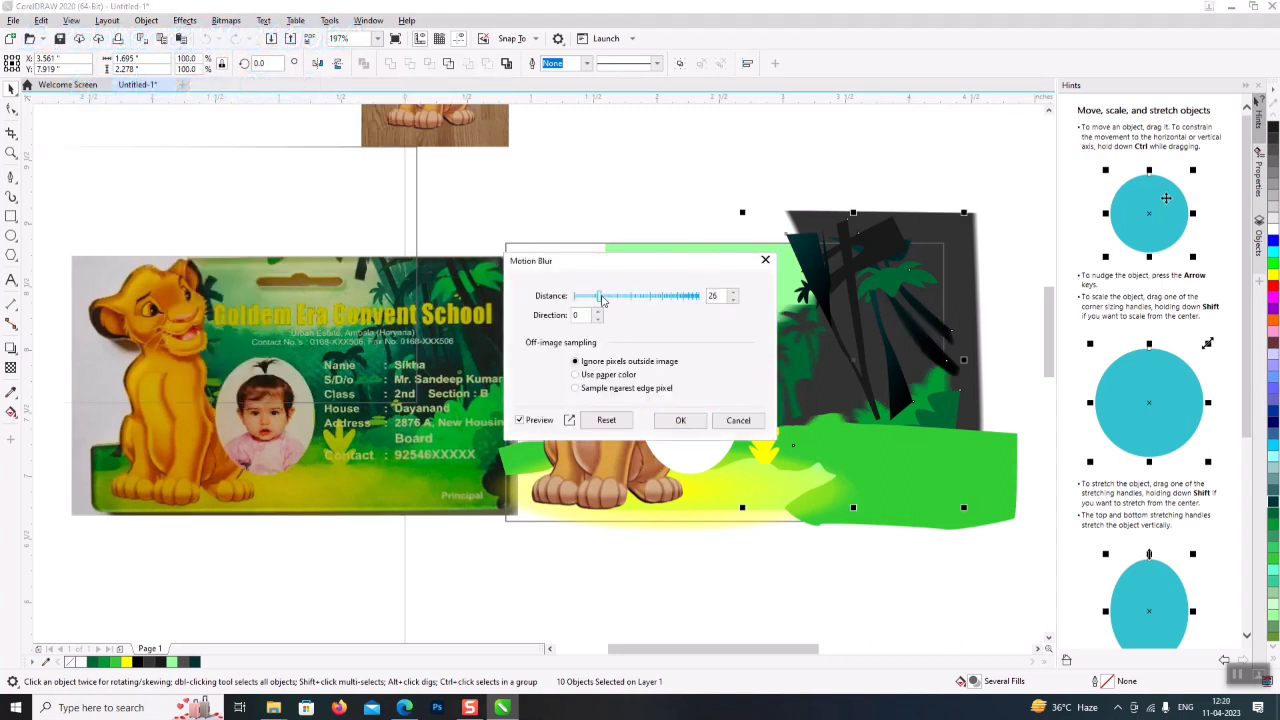
pyautogui.click(680, 420)
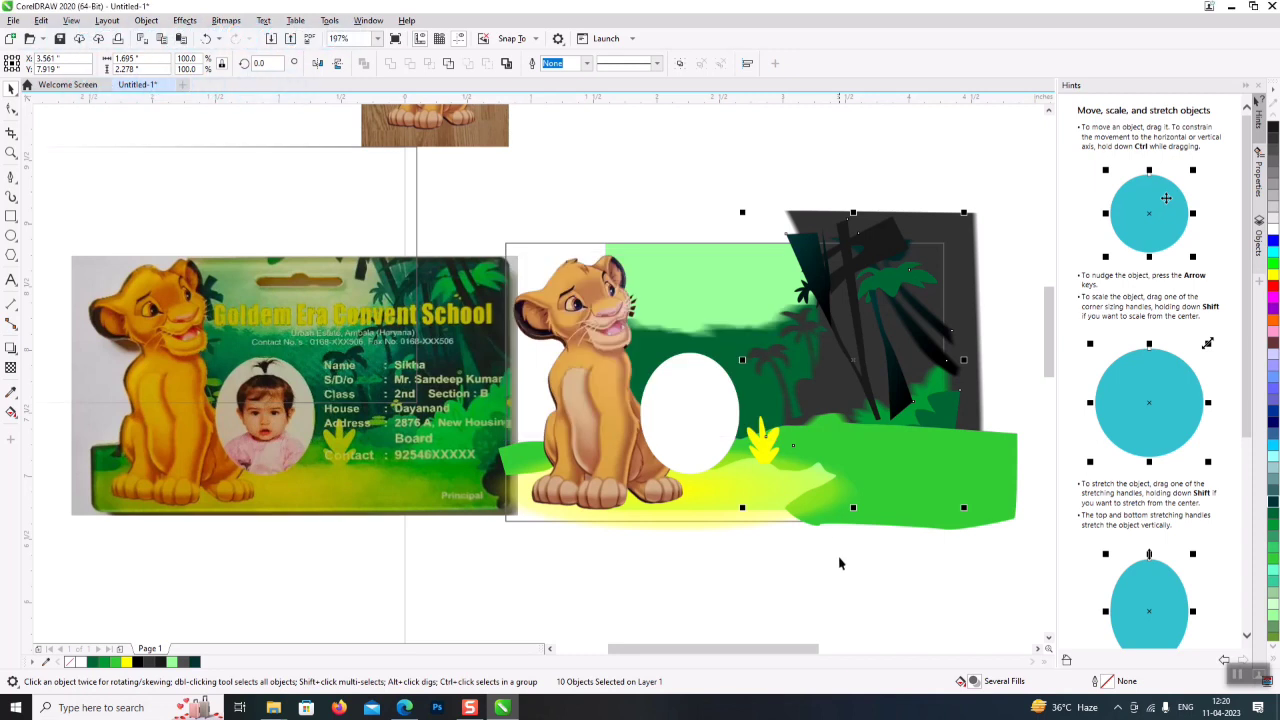
pyautogui.click(854, 579)
pyautogui.click(773, 449)
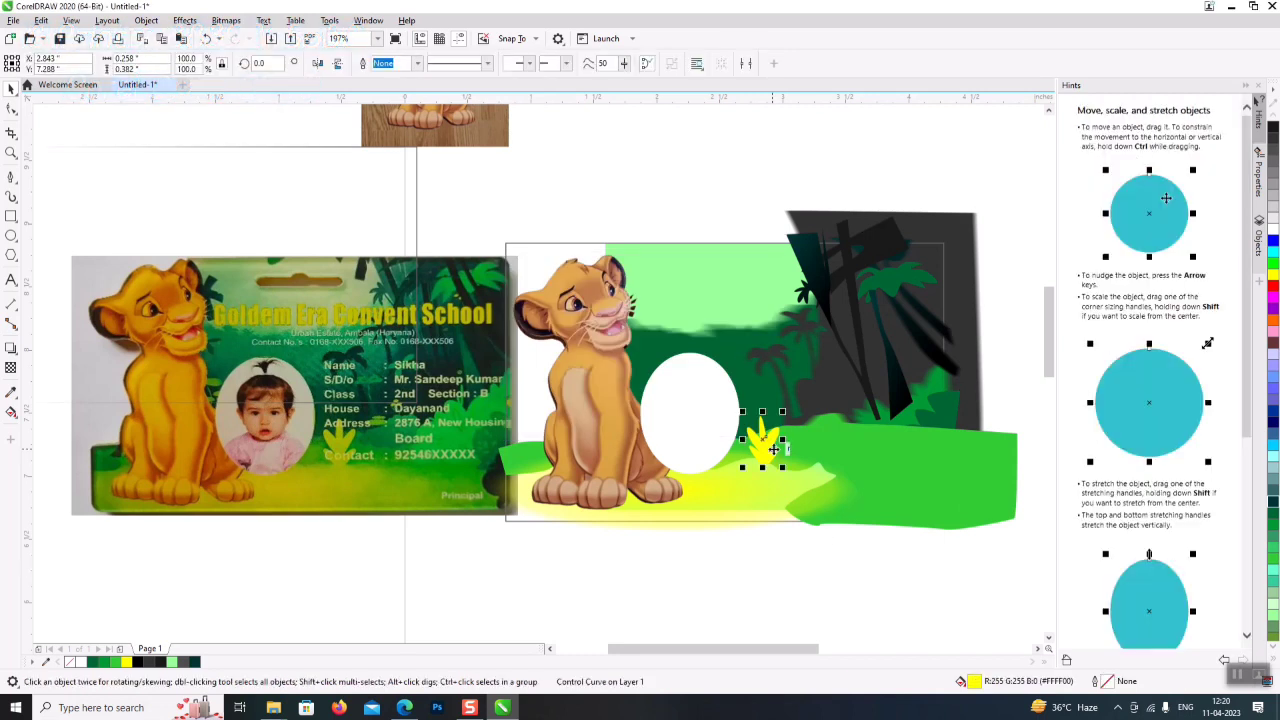
# - Apply a motion blur to the small yellow plant shape
pyautogui.click(183, 21)
pyautogui.moveTo(242, 103)
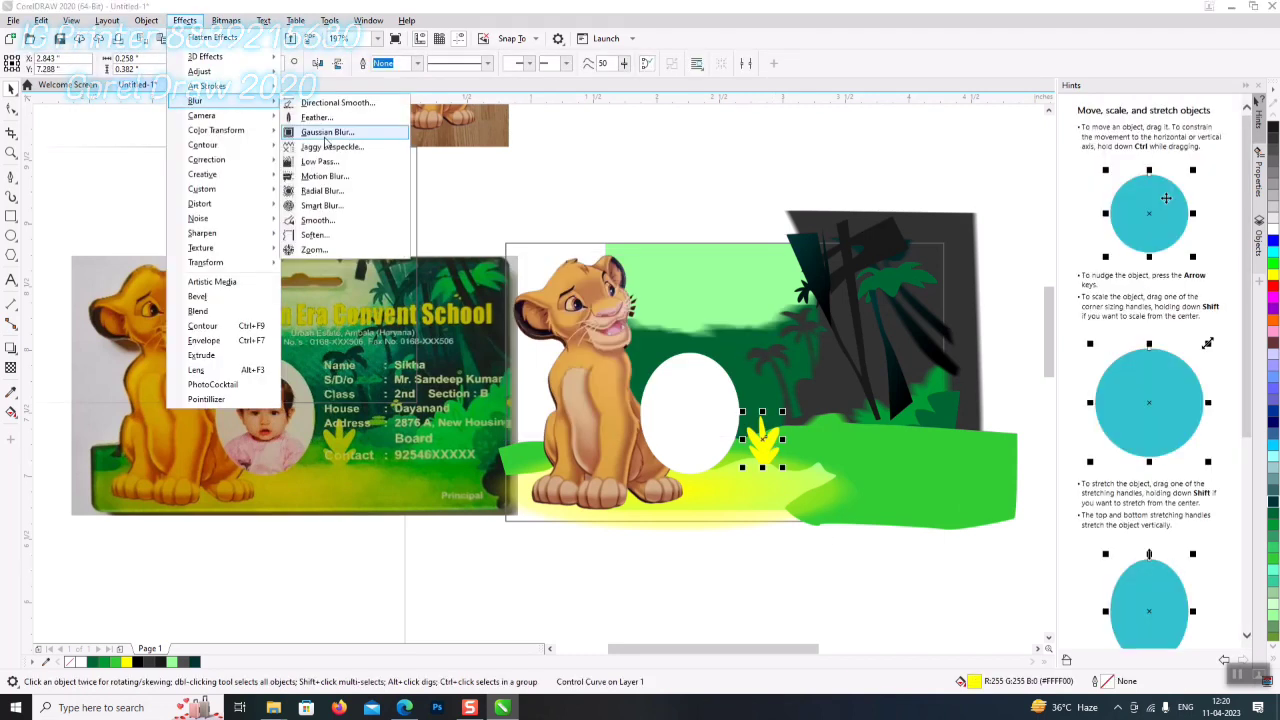
pyautogui.click(326, 160)
pyautogui.moveTo(680, 262); pyautogui.dragTo(556, 227)
pyautogui.click(558, 386)
# - Apply motion blur twice to the dark diagonal tree shape
pyautogui.click(812, 285)
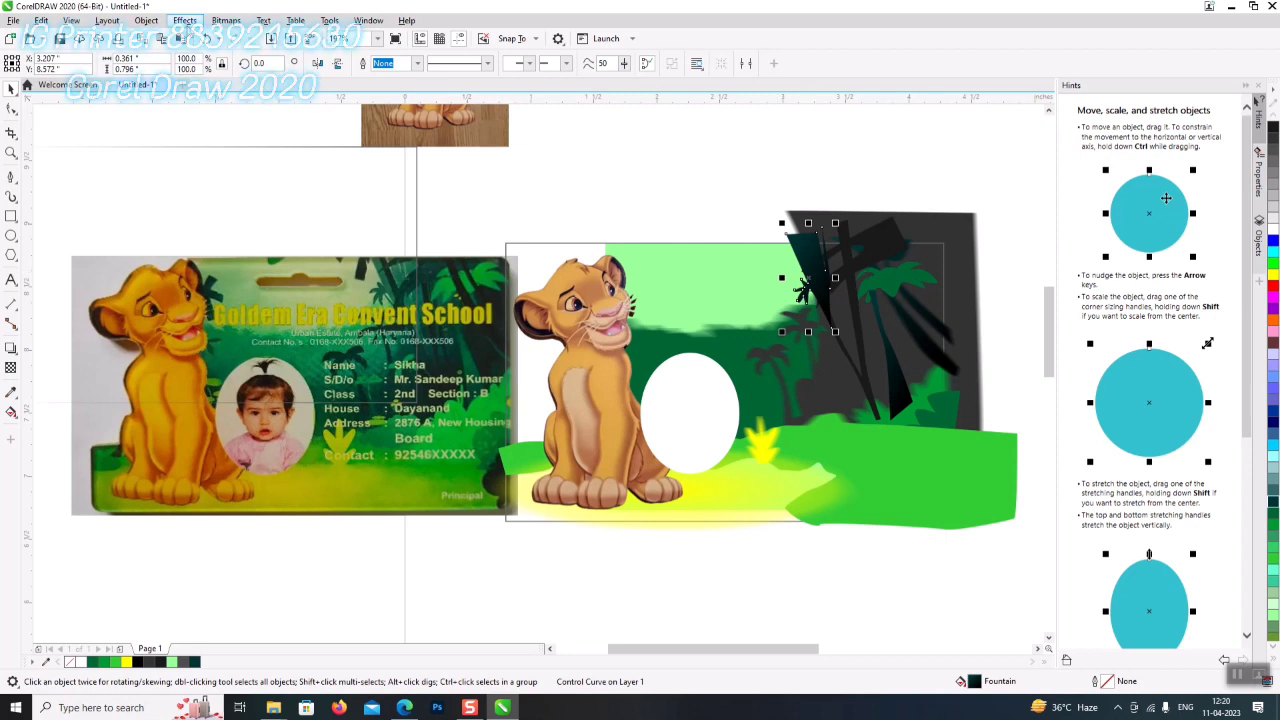
pyautogui.click(186, 21)
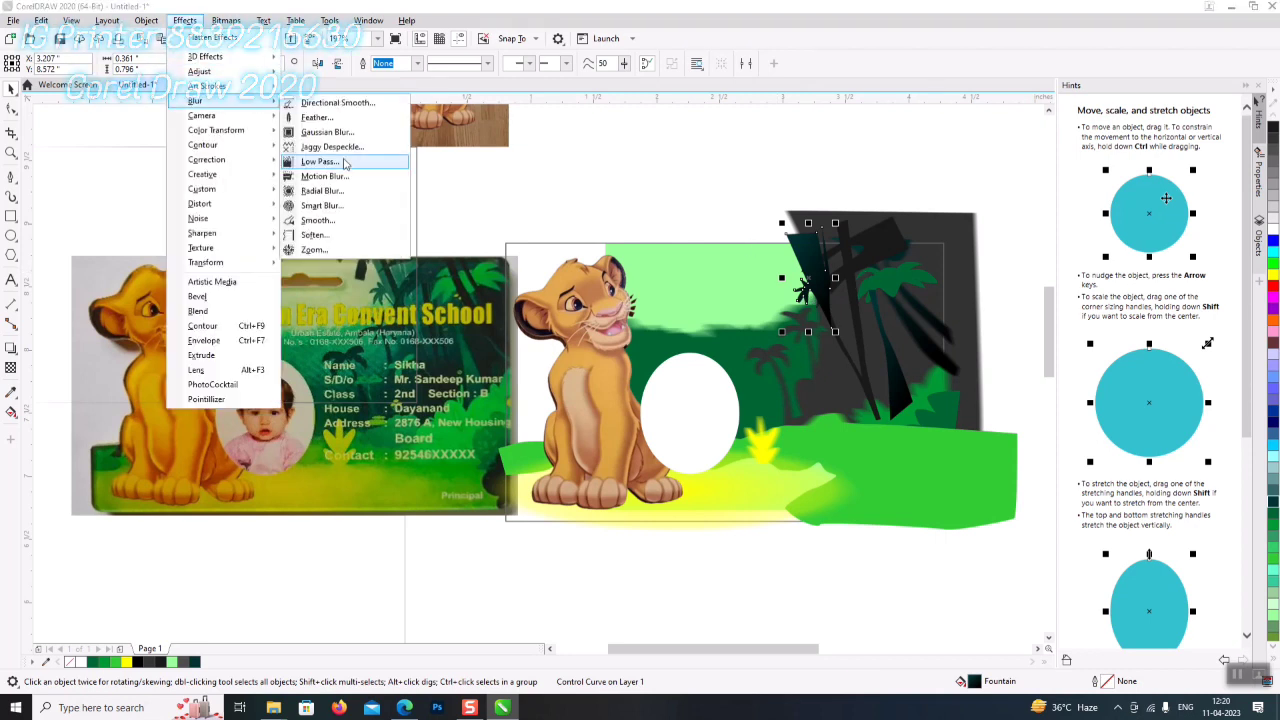
pyautogui.click(430, 215)
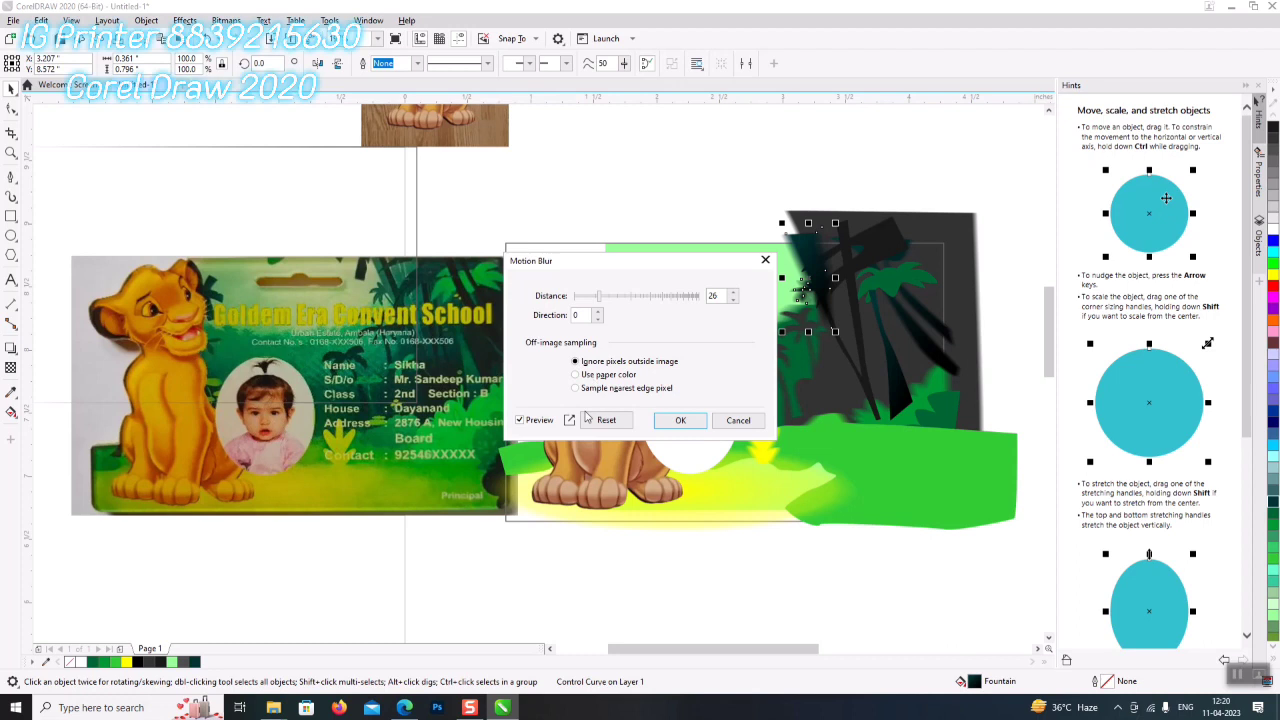
pyautogui.click(680, 420)
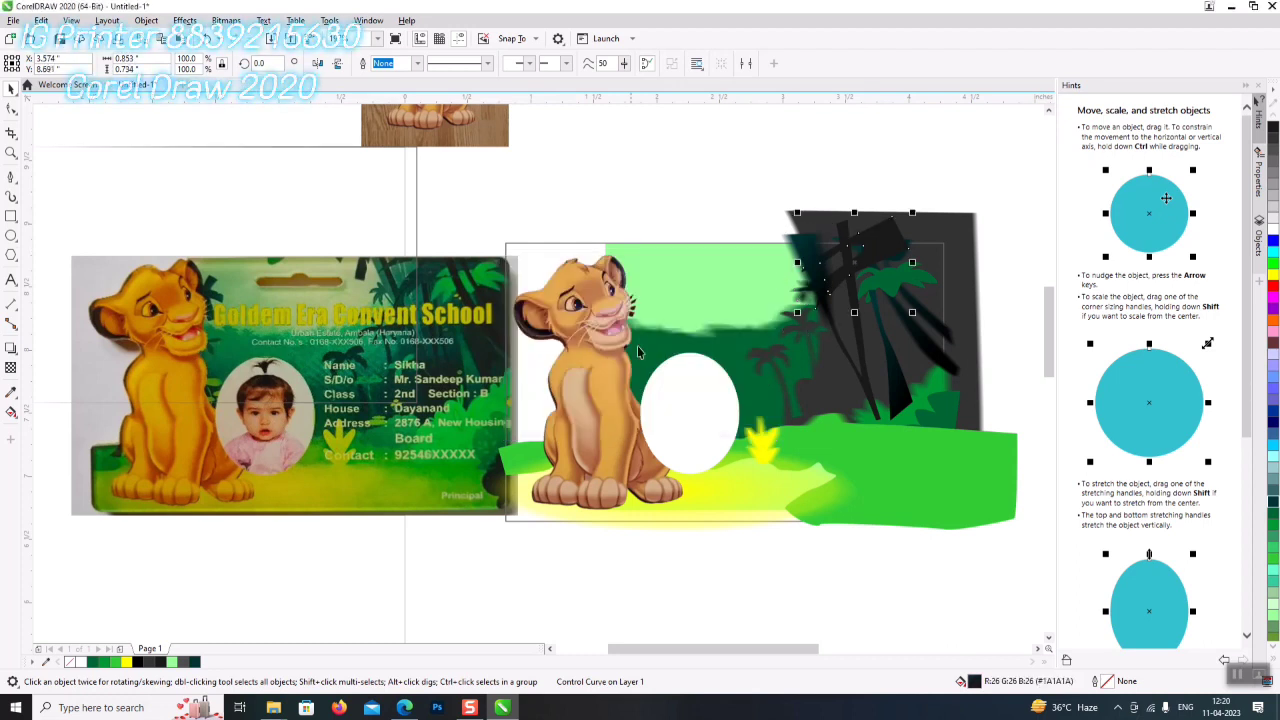
pyautogui.click(186, 21)
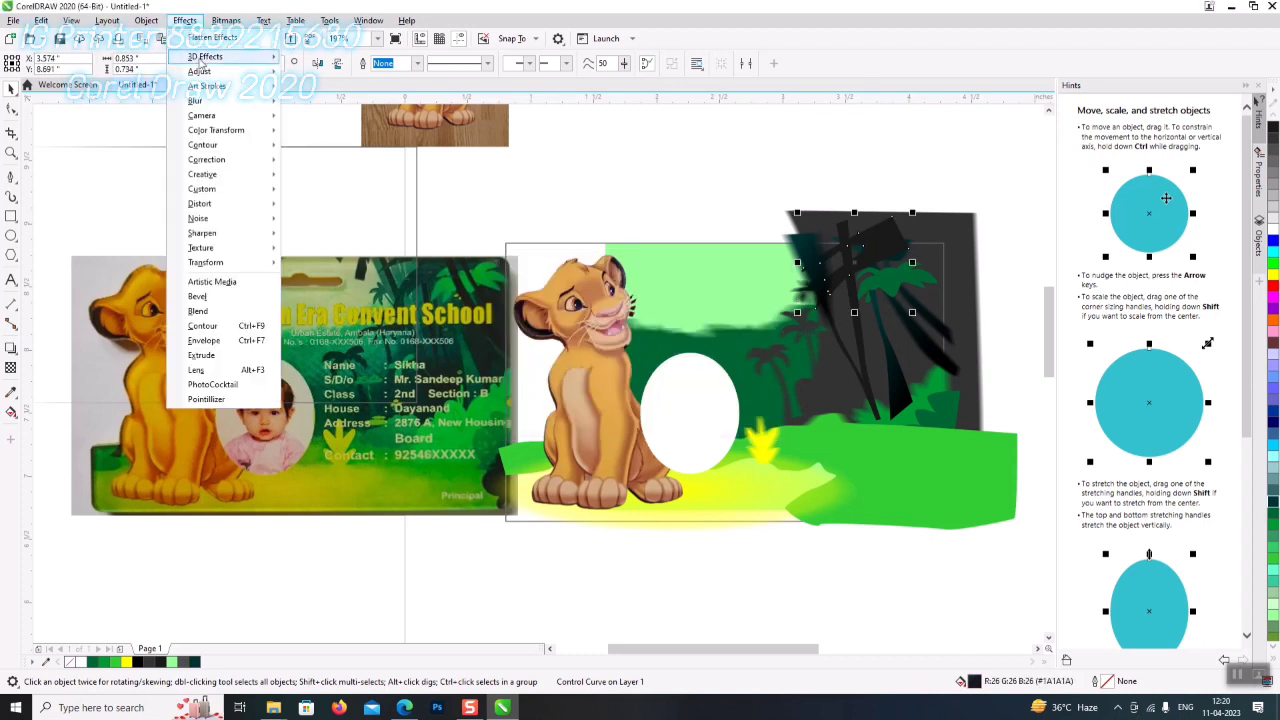
pyautogui.moveTo(240, 101)
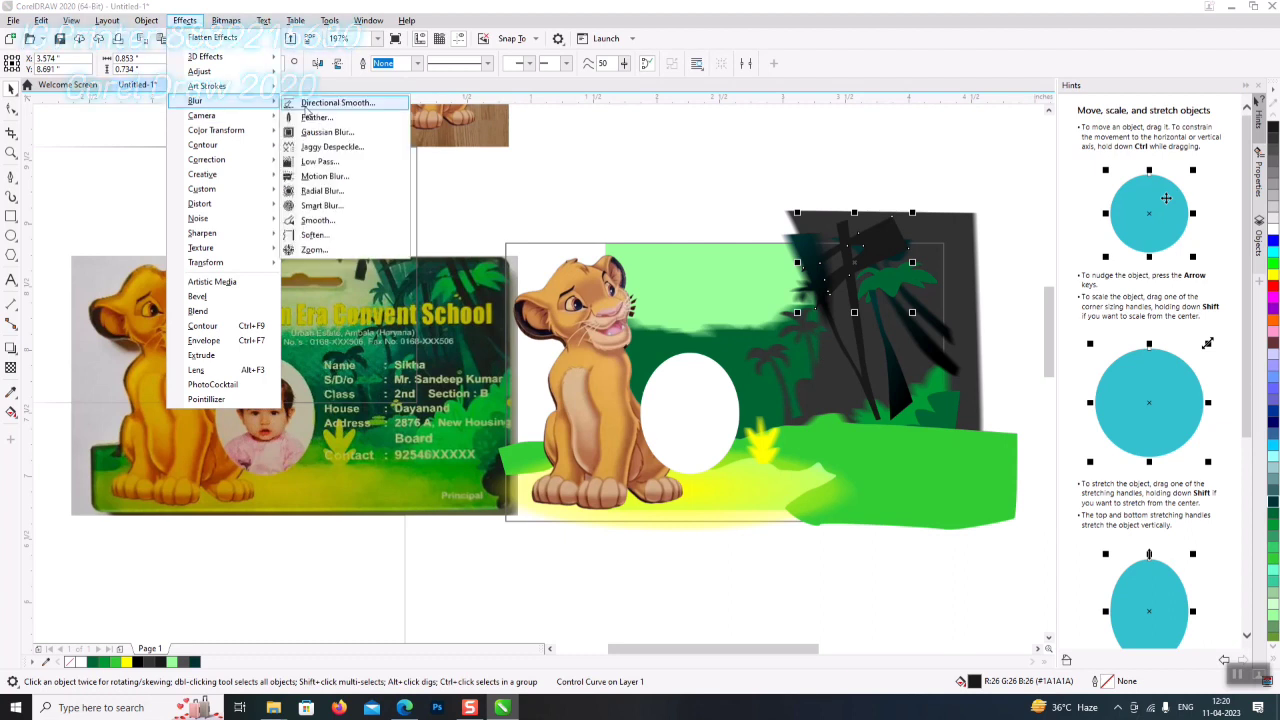
pyautogui.click(386, 203)
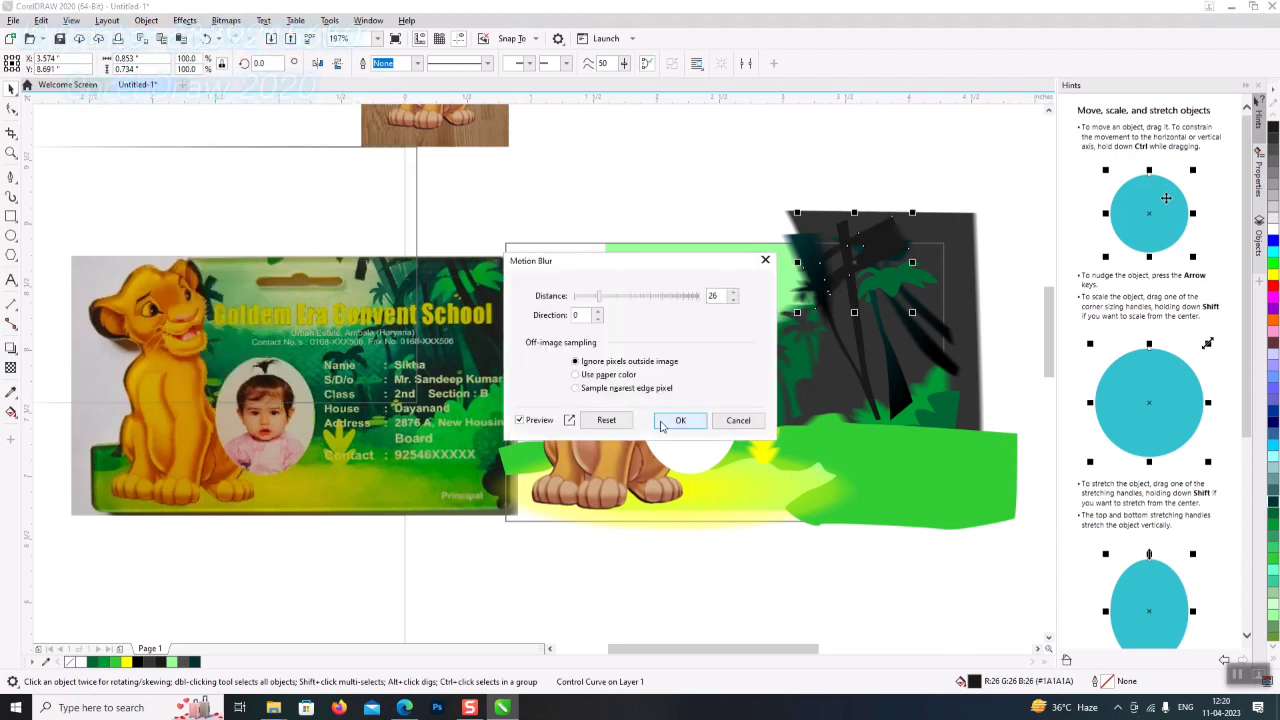
pyautogui.click(678, 420)
# - Motion-blur the dark branch shape, then add a lighter blur at distance 12
pyautogui.click(896, 388)
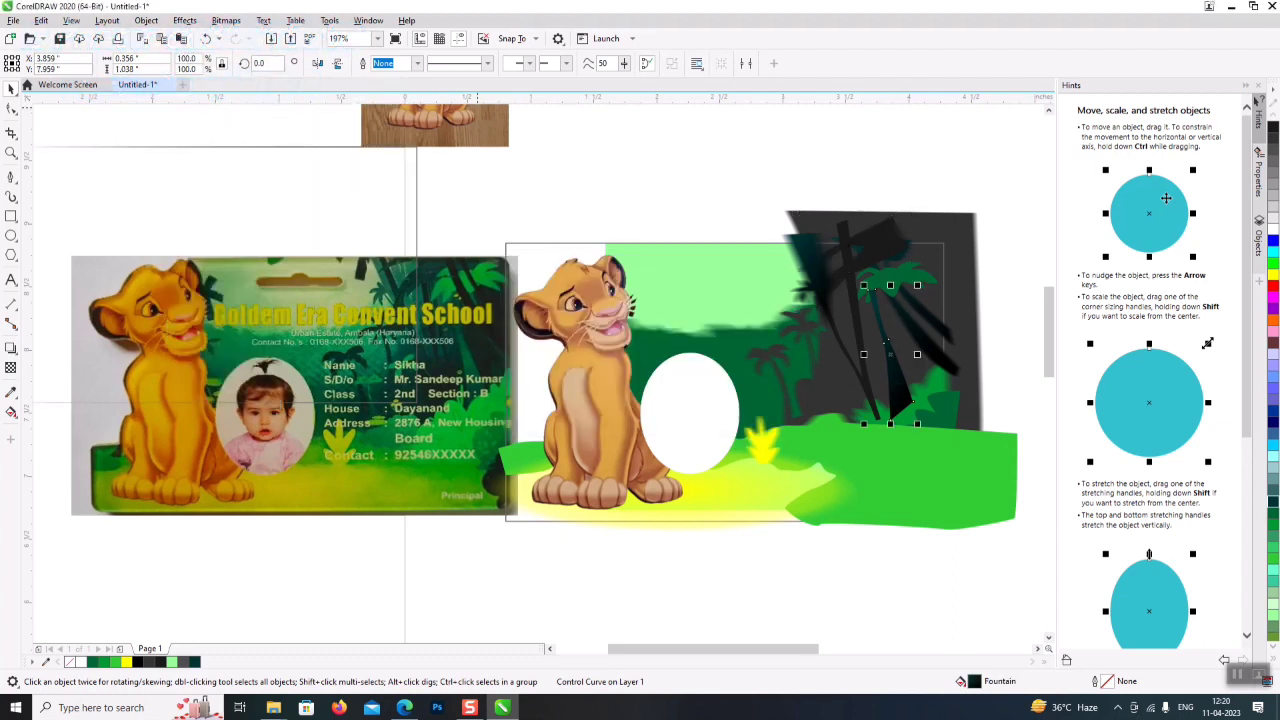
pyautogui.click(186, 21)
pyautogui.moveTo(200, 101)
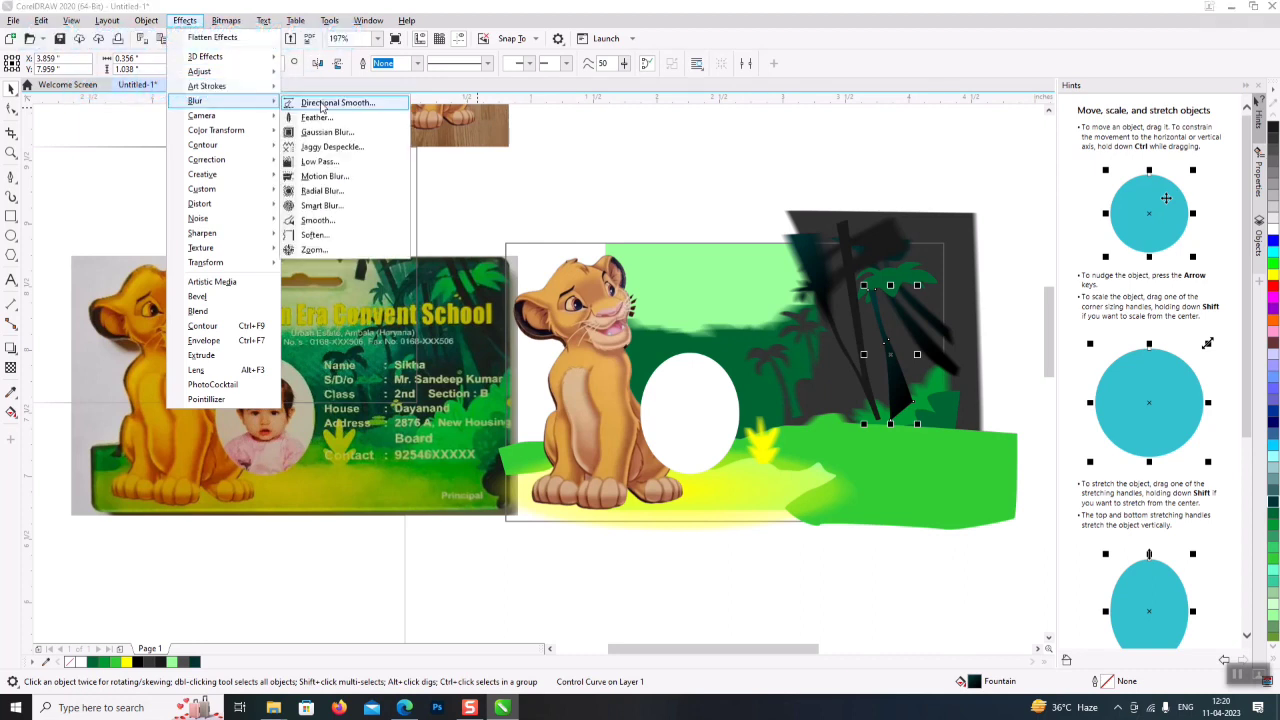
pyautogui.click(340, 163)
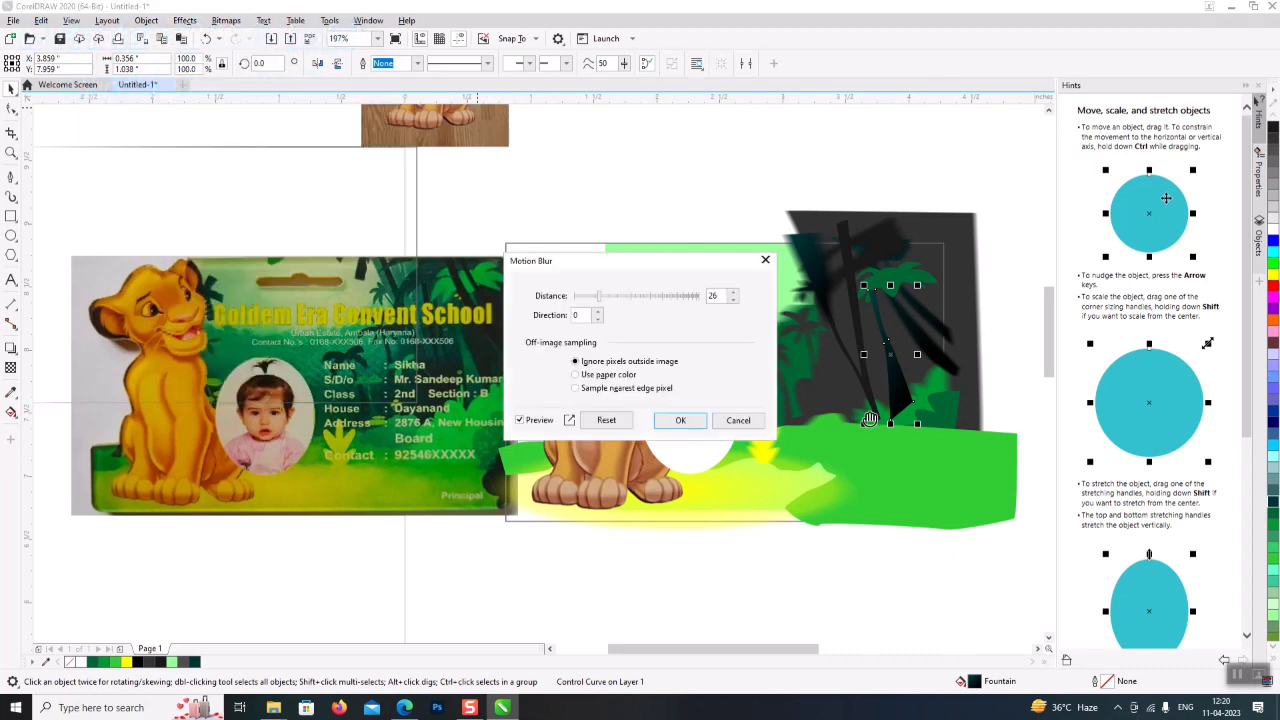
pyautogui.click(680, 420)
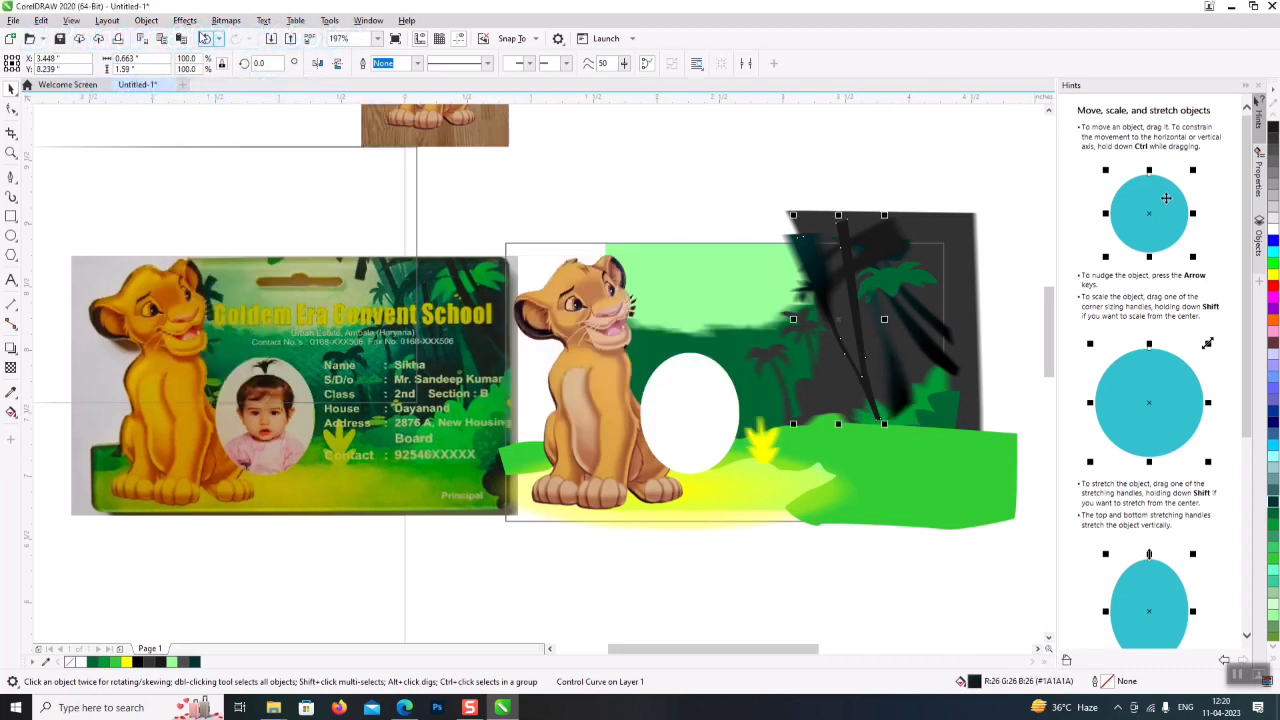
pyautogui.click(226, 20)
pyautogui.moveTo(185, 20)
pyautogui.moveTo(200, 101)
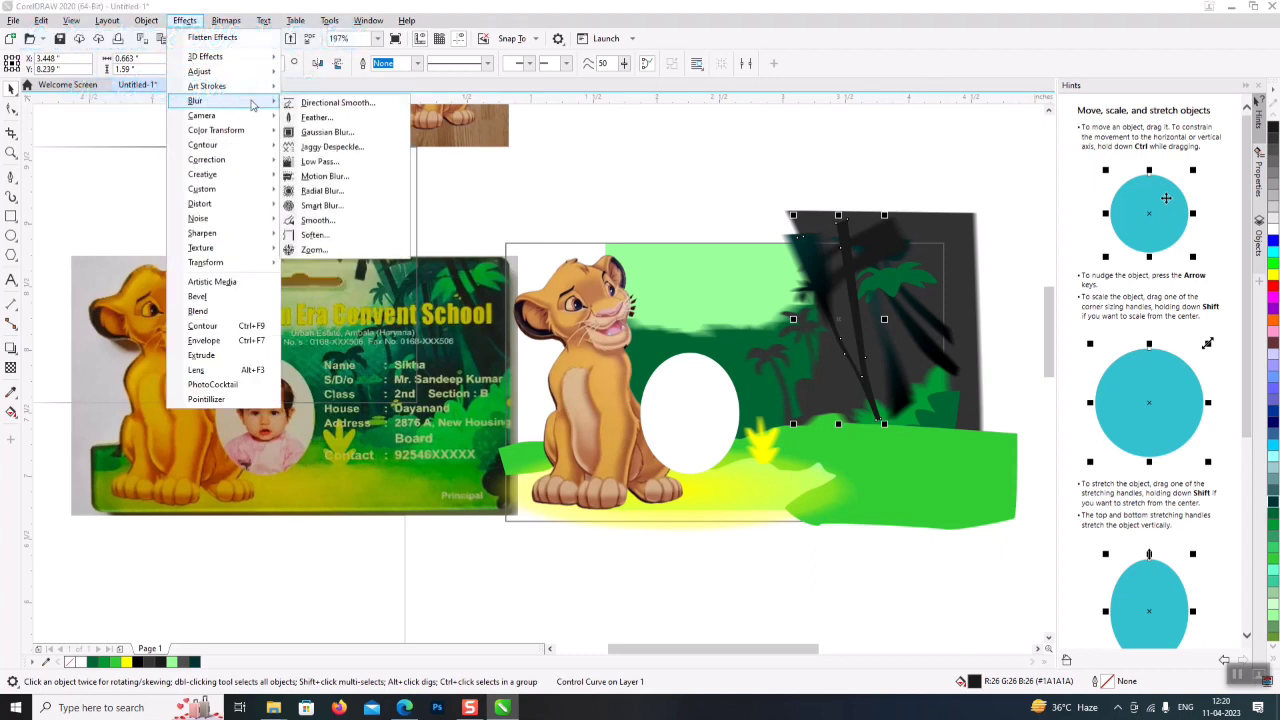
pyautogui.click(325, 176)
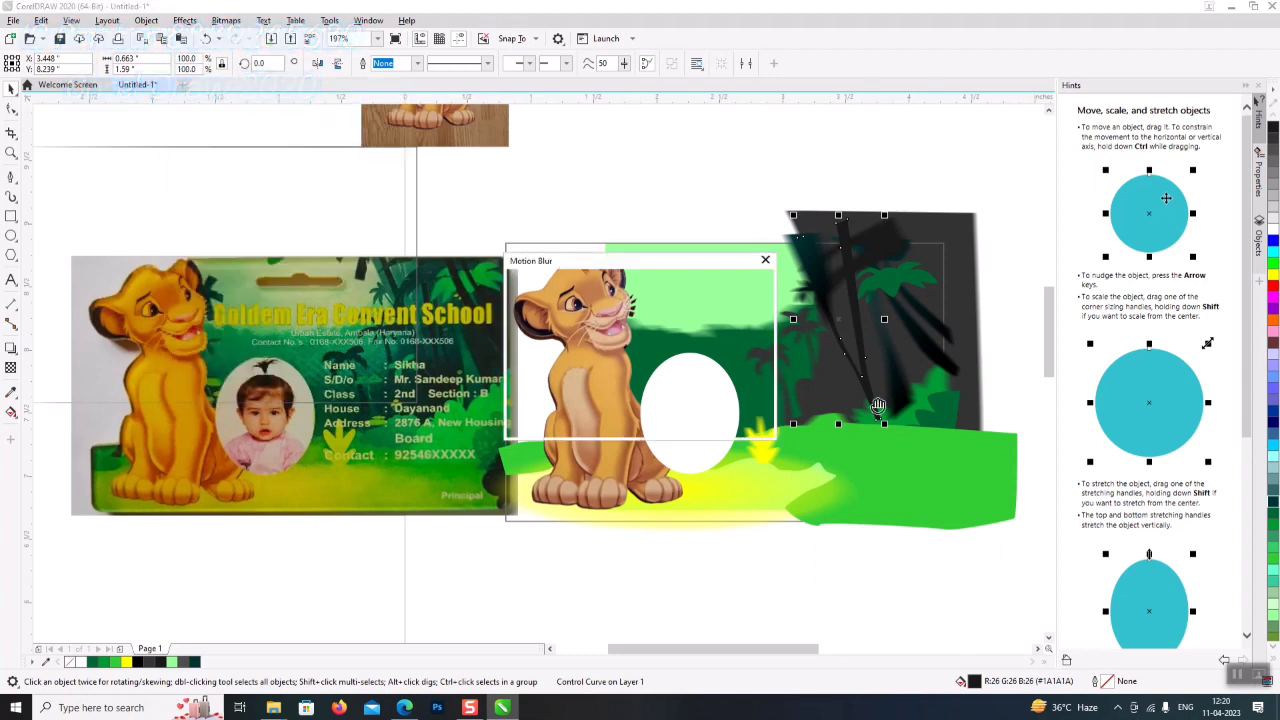
pyautogui.moveTo(594, 300); pyautogui.dragTo(588, 300)
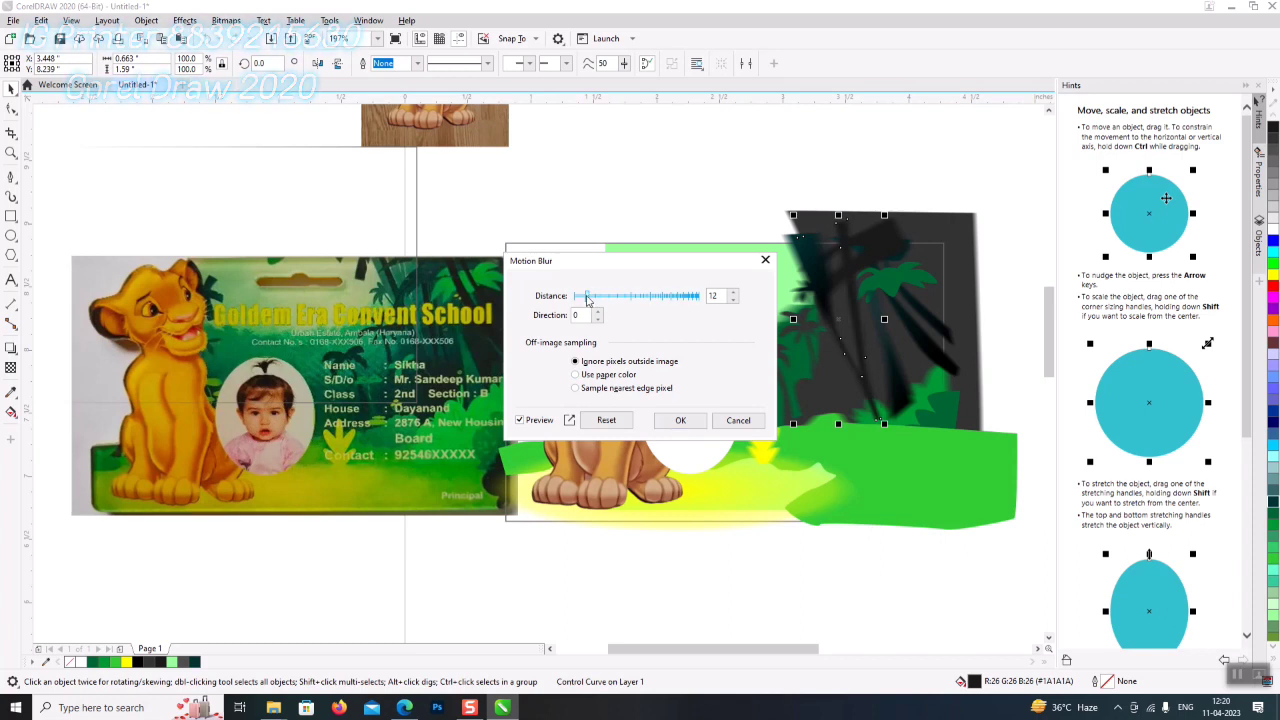
pyautogui.click(680, 420)
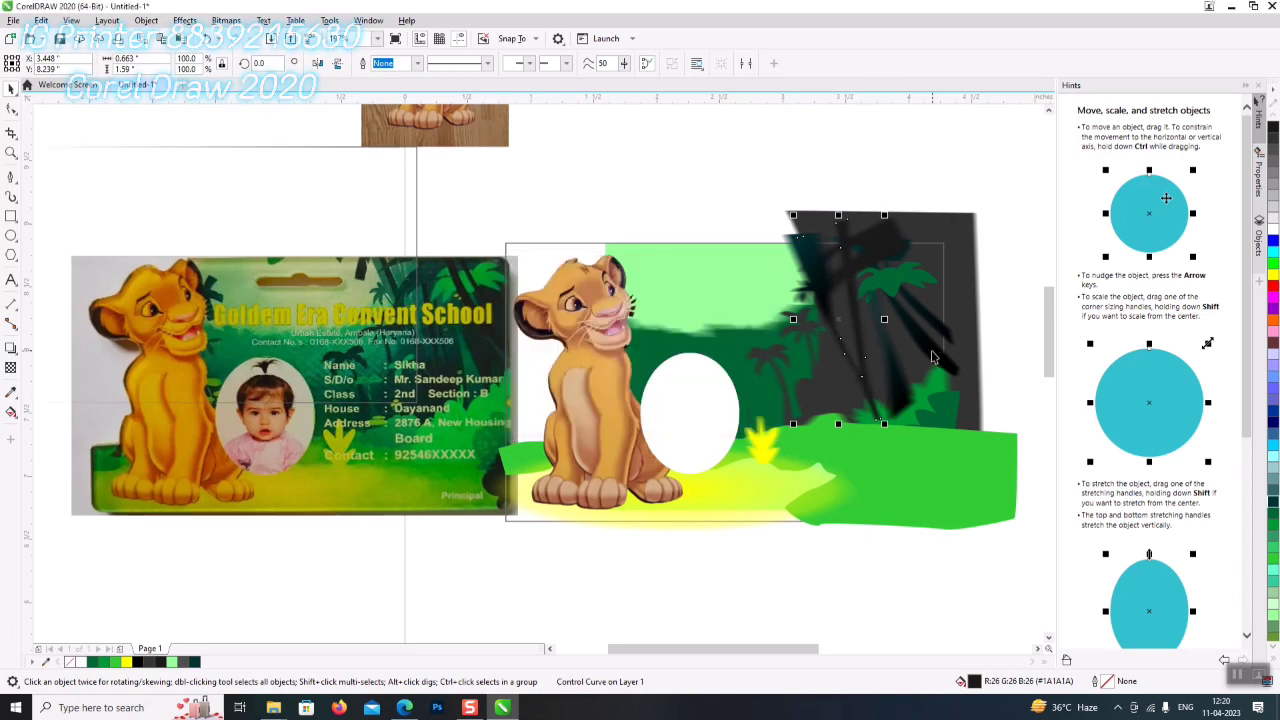
# - Apply a motion blur to the palm-leaf shape
pyautogui.click(905, 275)
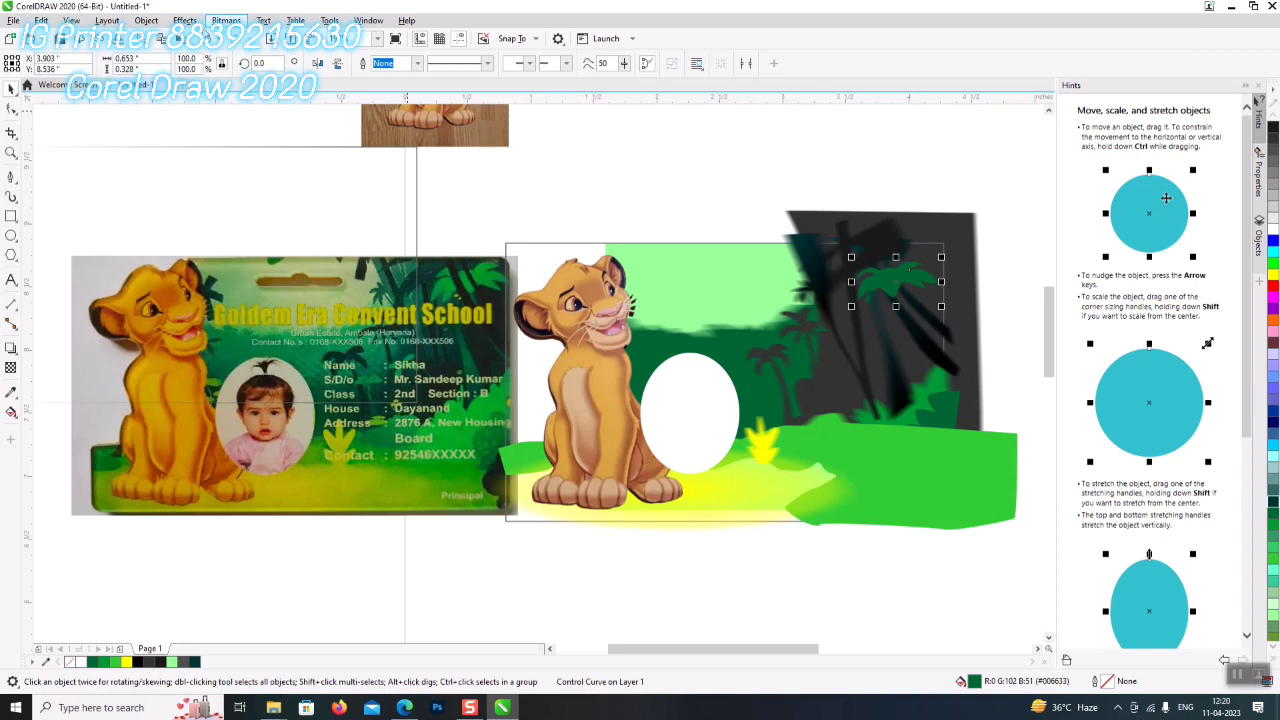
pyautogui.click(184, 21)
pyautogui.moveTo(200, 100)
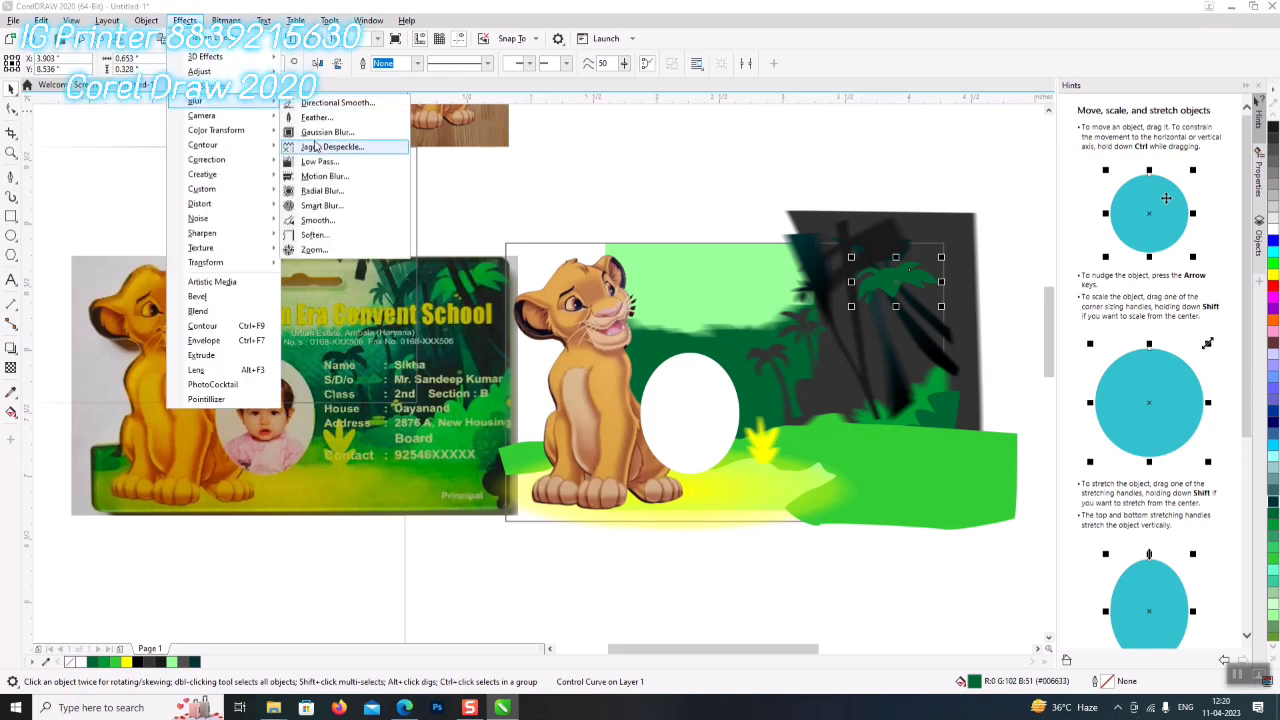
pyautogui.click(322, 177)
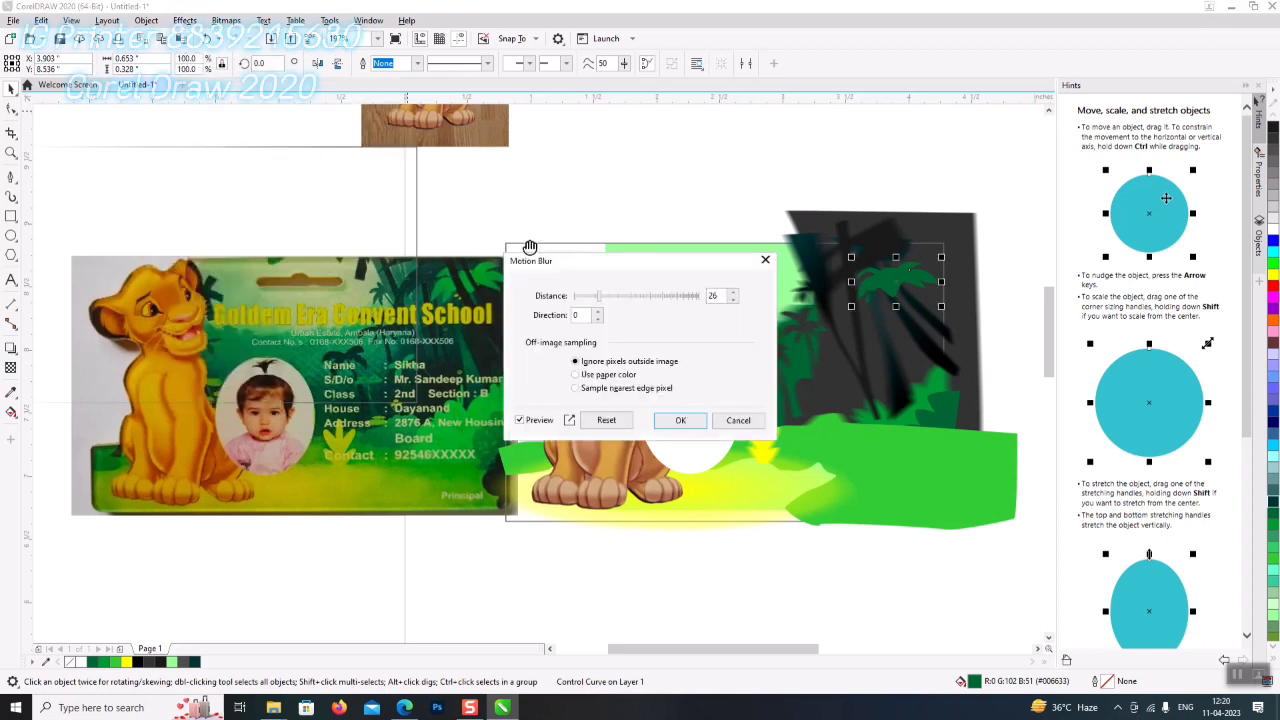
pyautogui.click(680, 420)
# - Blur the large green ground shape strongly with a distance of 100
pyautogui.click(981, 478)
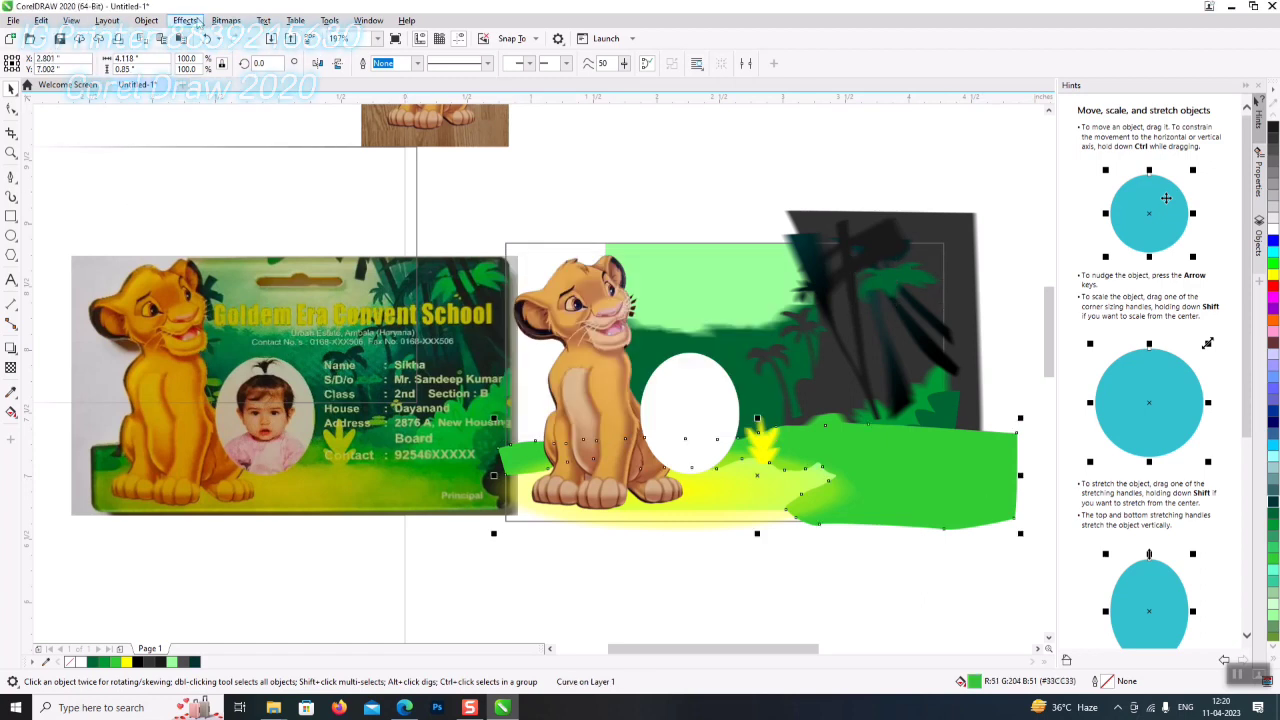
pyautogui.click(146, 20)
pyautogui.click(185, 20)
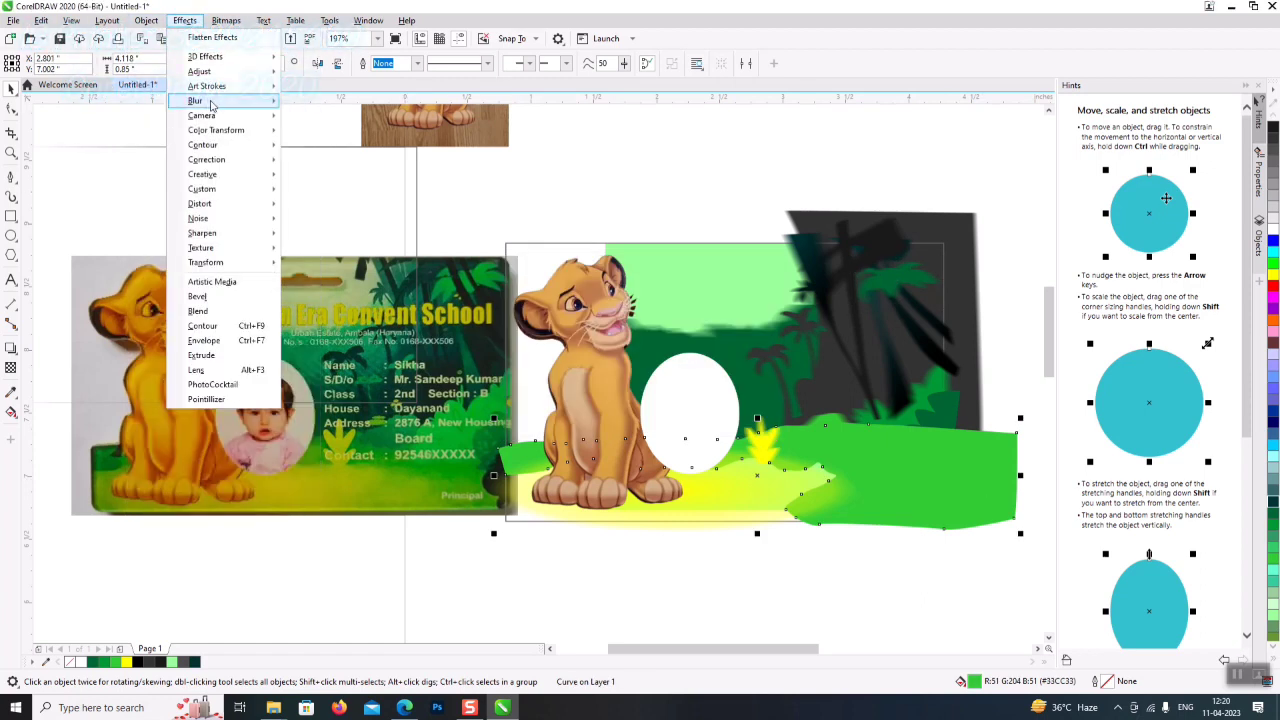
pyautogui.moveTo(207, 104)
pyautogui.click(322, 177)
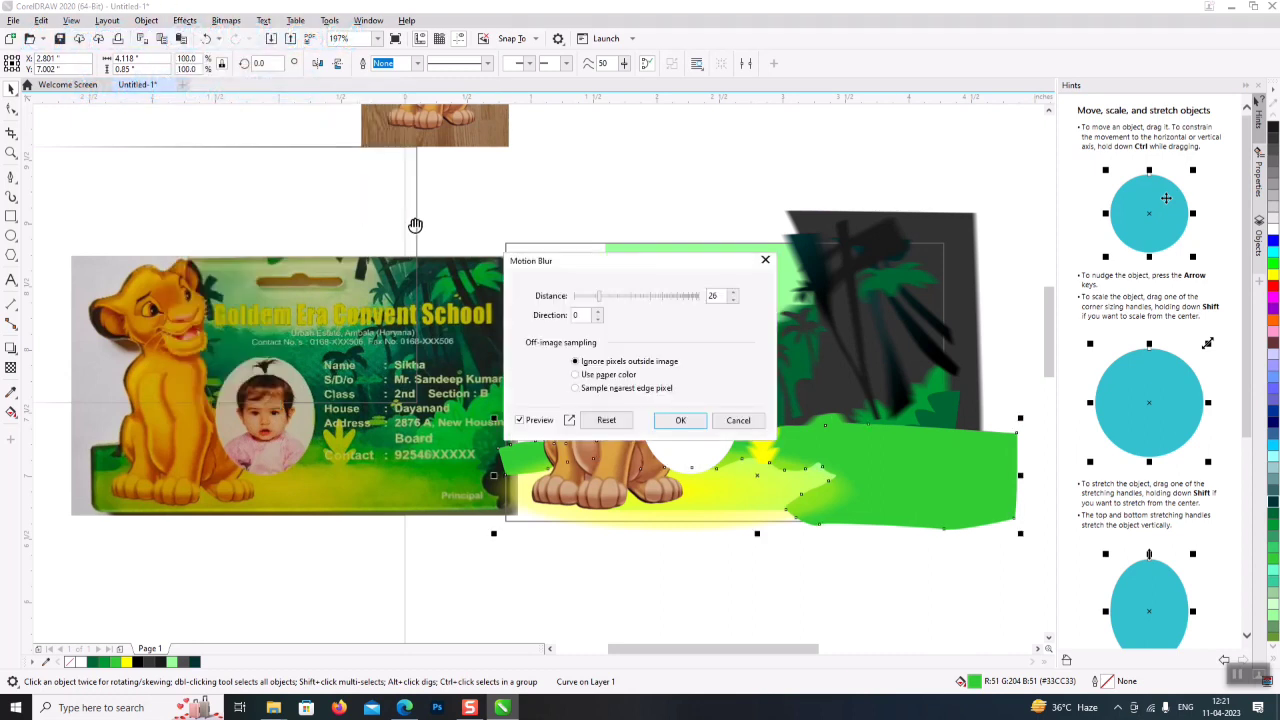
pyautogui.moveTo(617, 297); pyautogui.dragTo(634, 298)
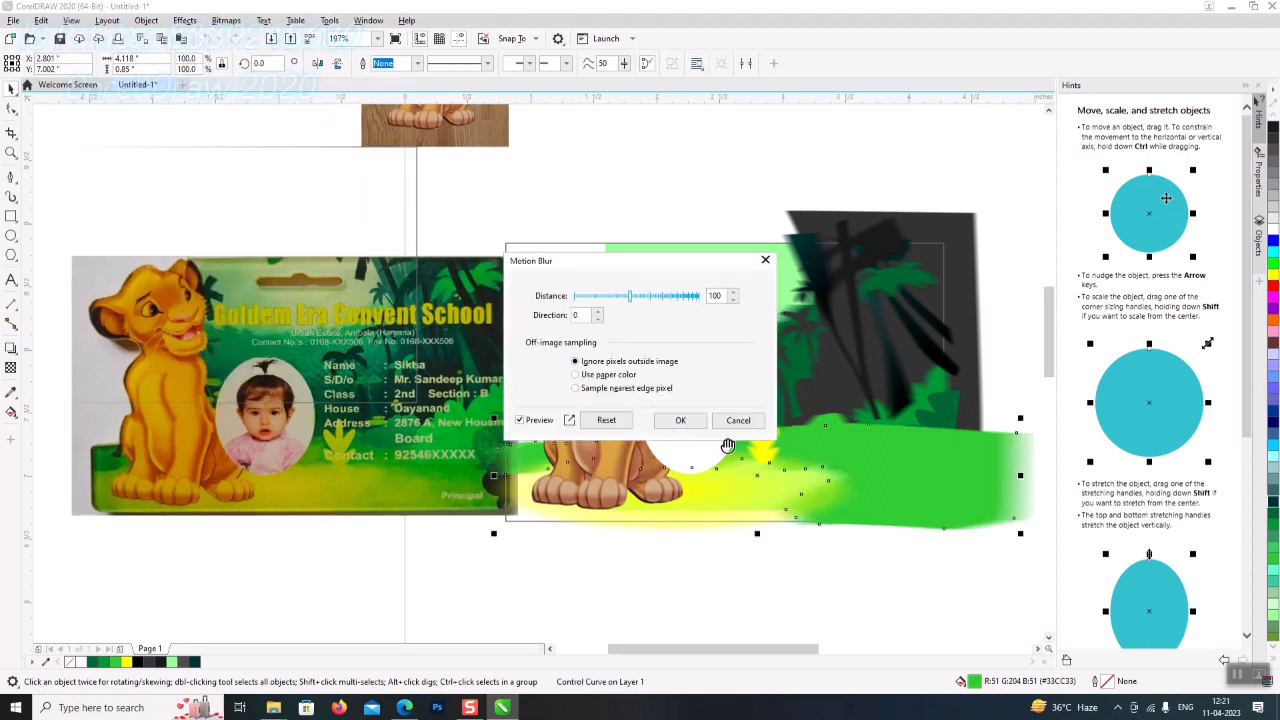
pyautogui.click(680, 420)
pyautogui.click(749, 614)
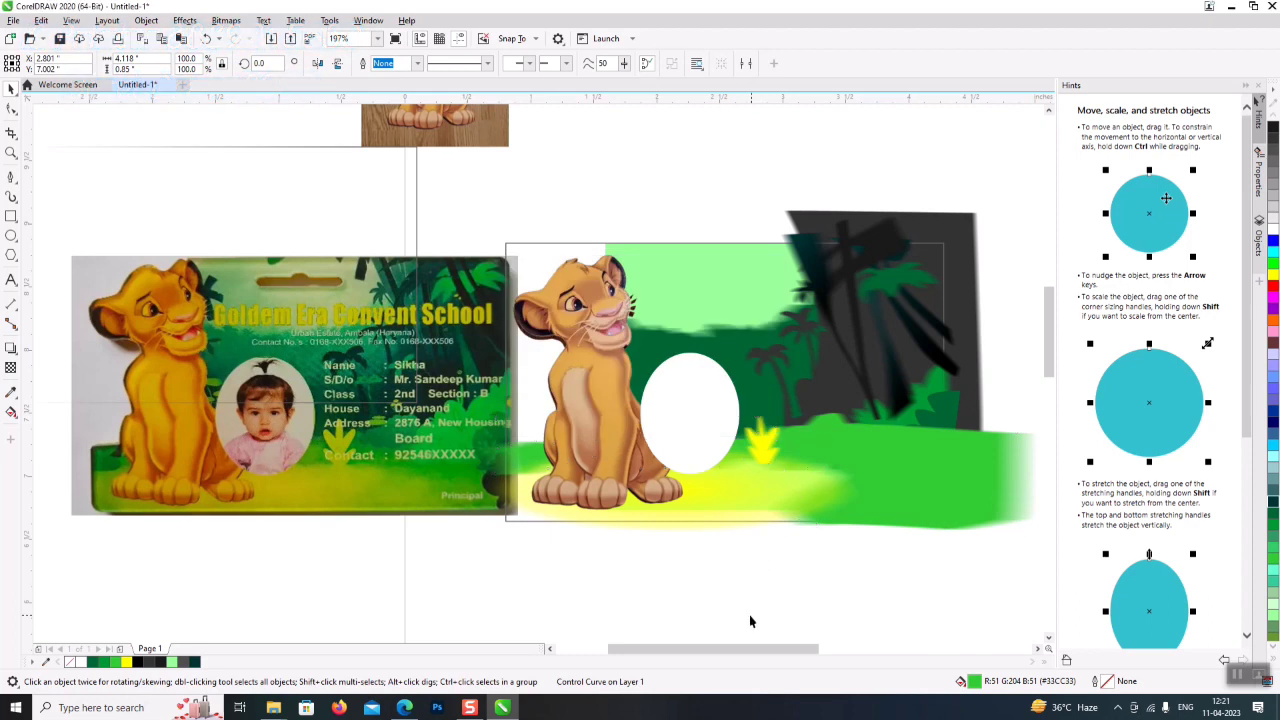
pyautogui.click(348, 330)
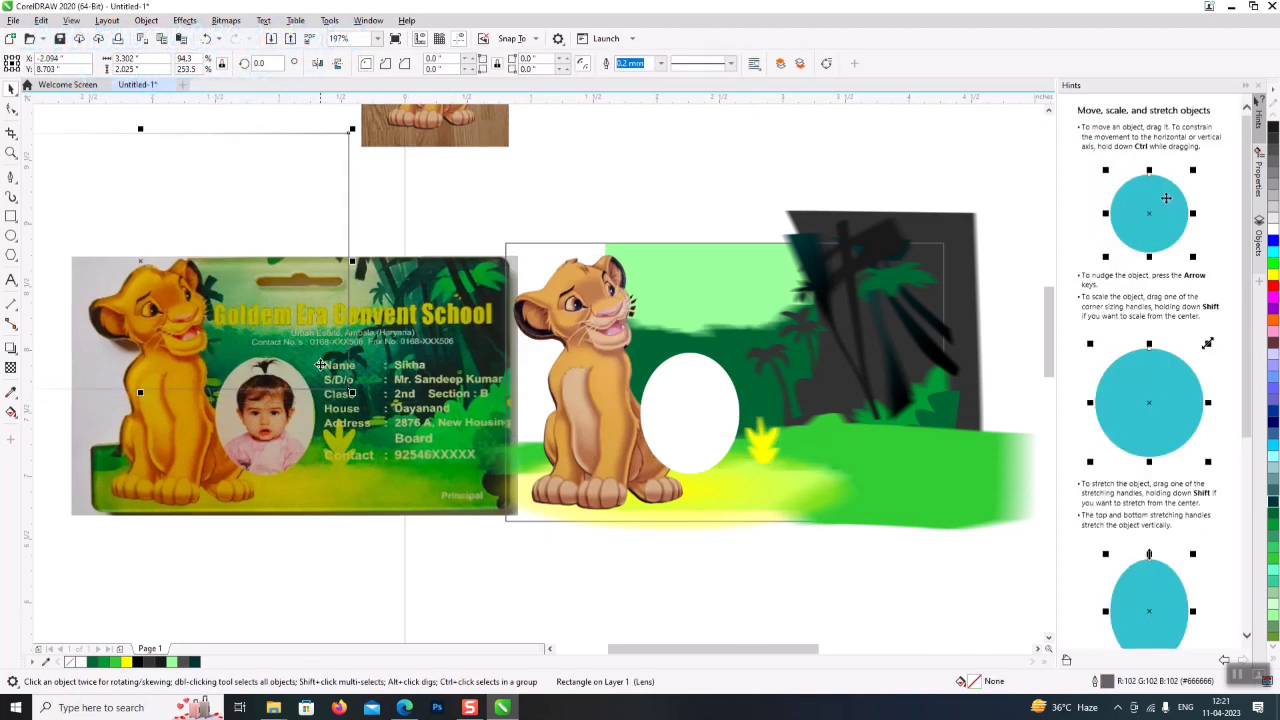
# - Drag the sample ID card photo down to sit directly beneath the lion artwork
pyautogui.moveTo(340, 386); pyautogui.dragTo(302, 421)
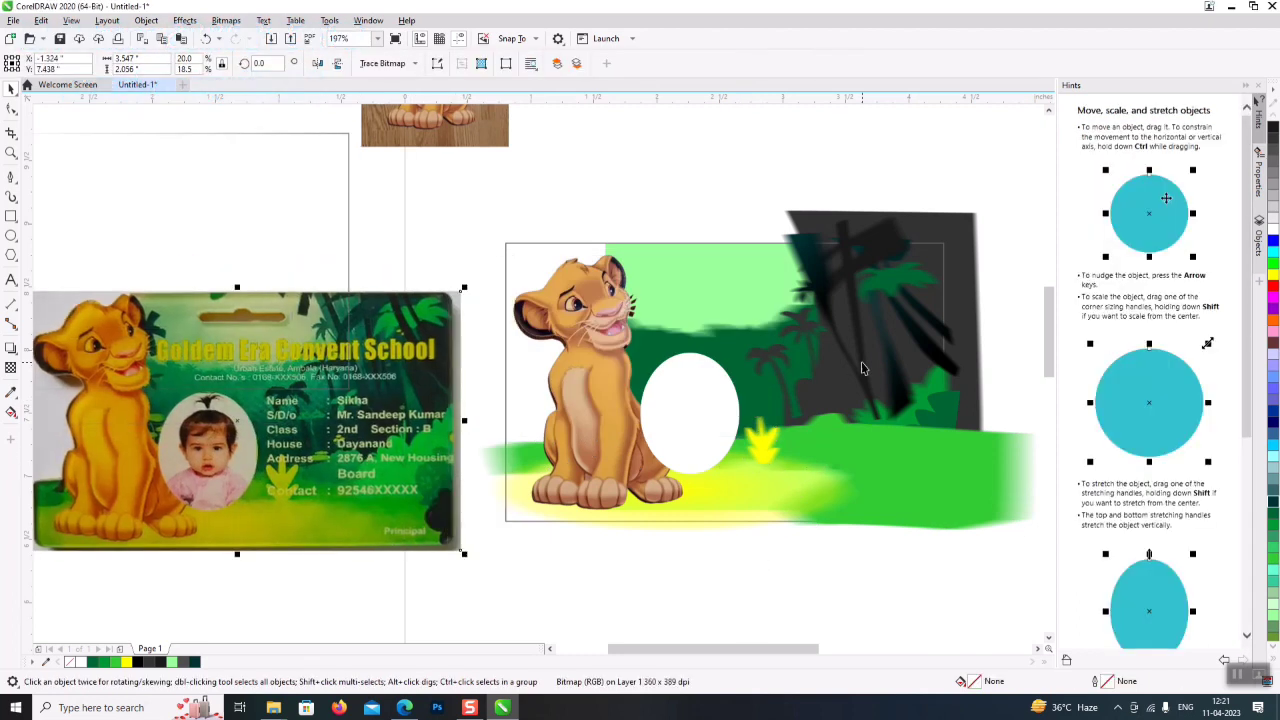
pyautogui.click(776, 356)
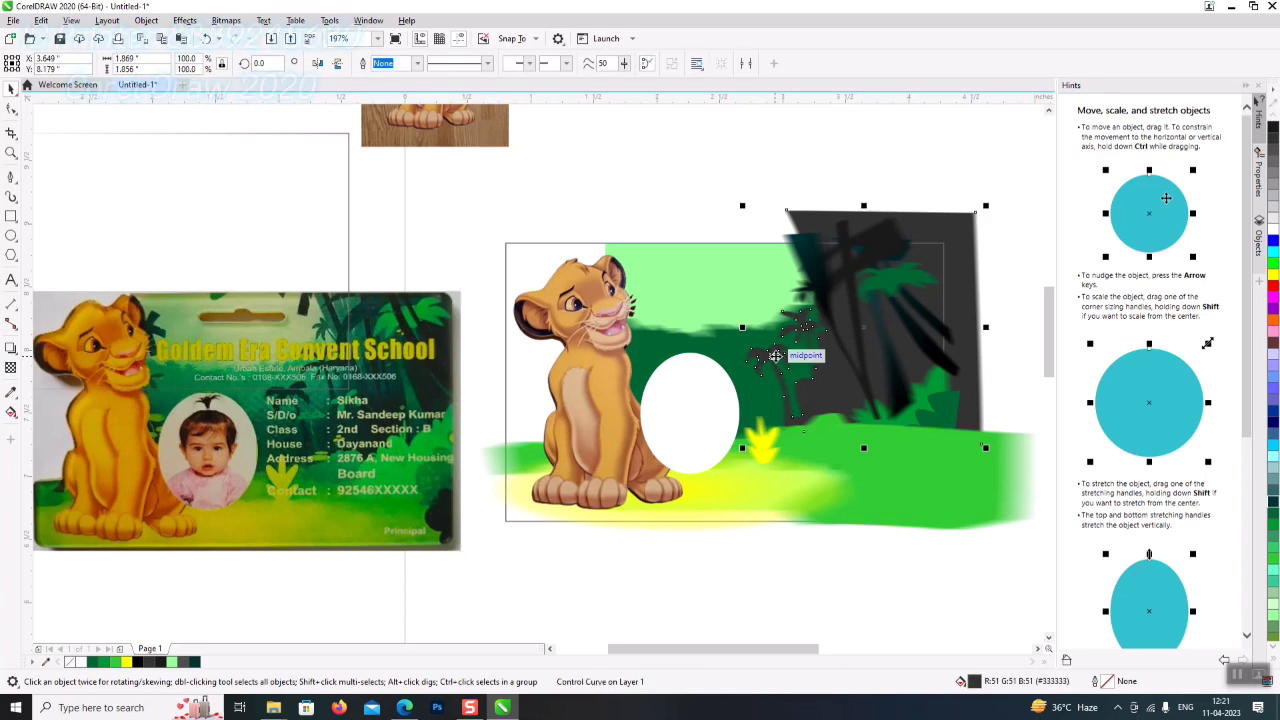
pyautogui.click(608, 586)
pyautogui.moveTo(196, 462); pyautogui.dragTo(240, 522)
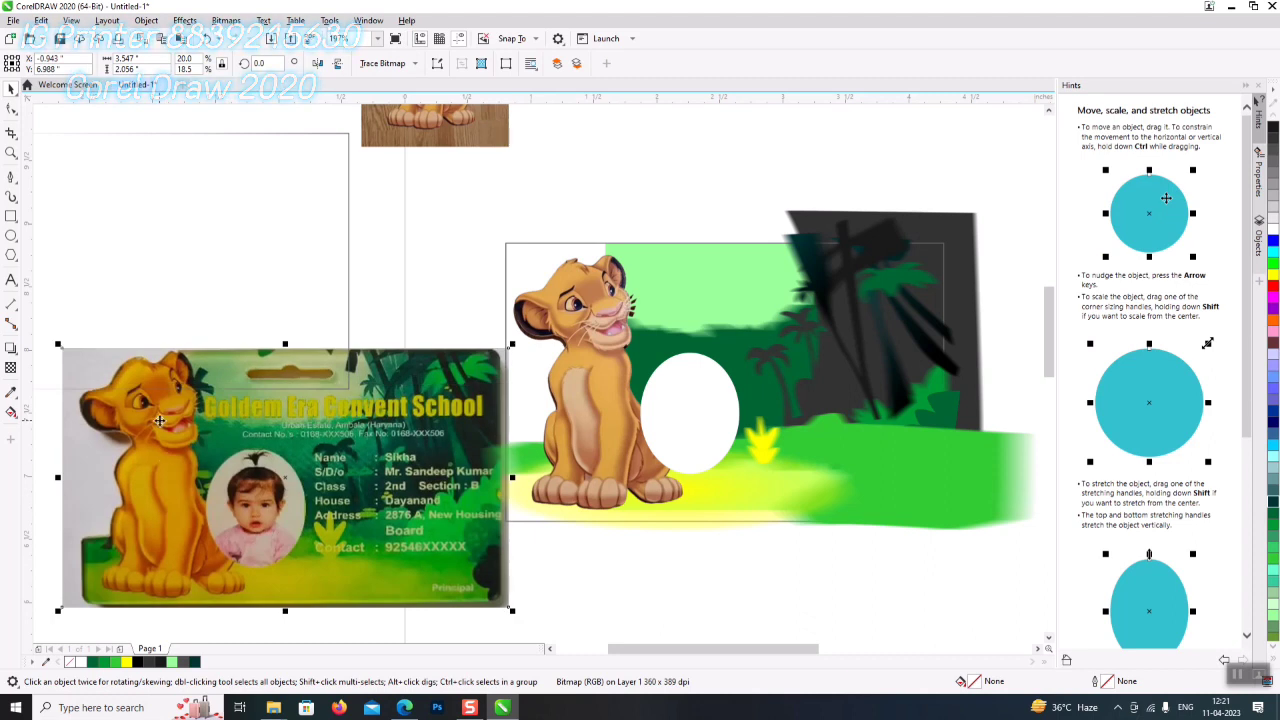
pyautogui.scroll(2, 159, 420)
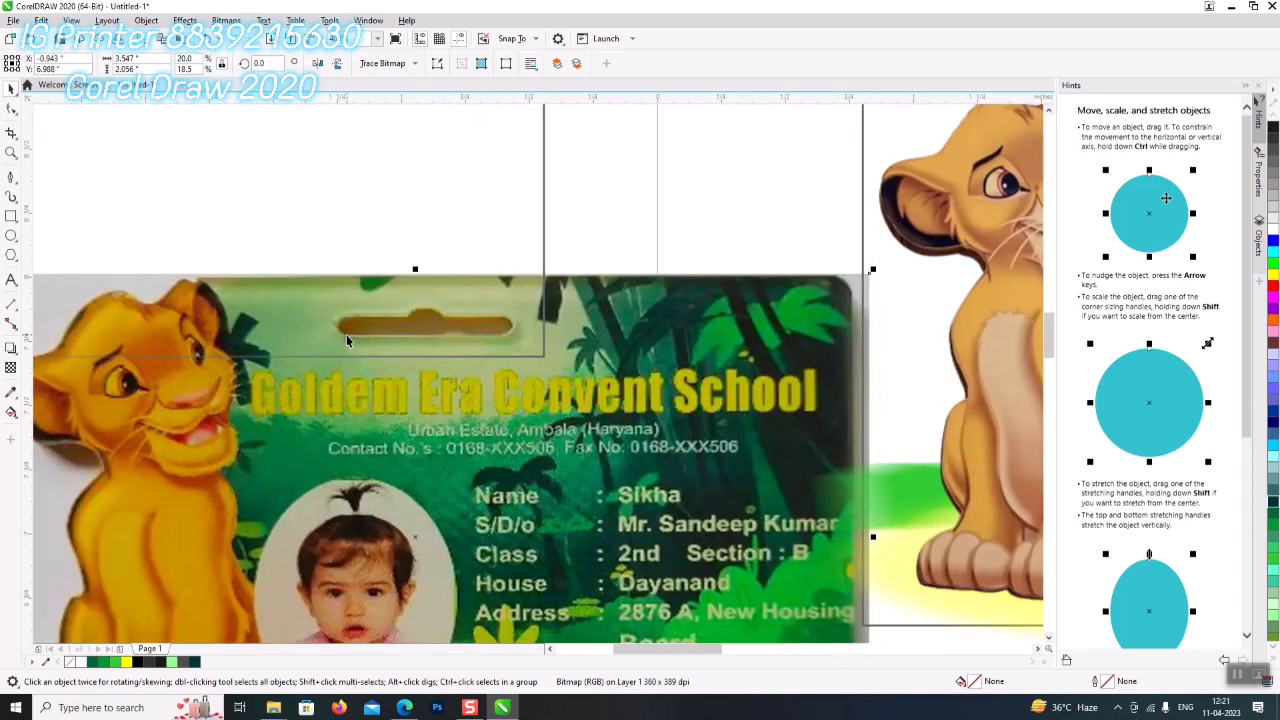
pyautogui.scroll(-2, 327, 390)
pyautogui.moveTo(327, 390); pyautogui.dragTo(720, 602)
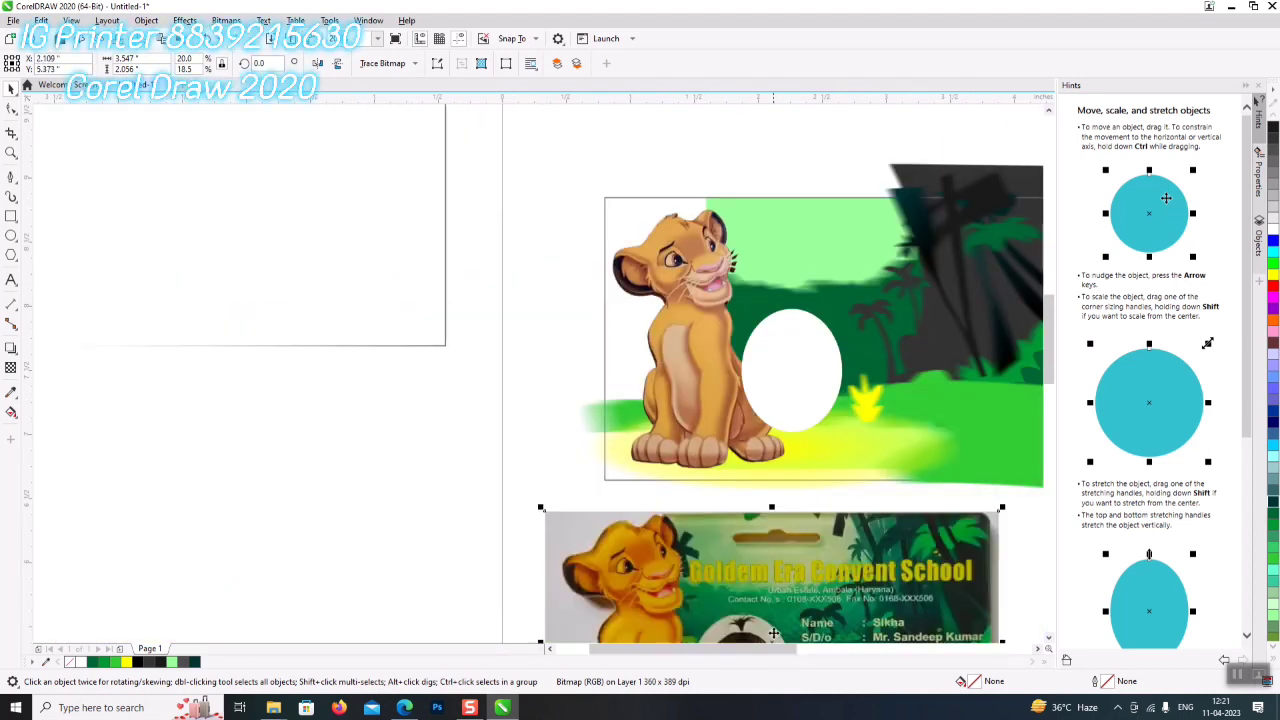
pyautogui.moveTo(762, 649); pyautogui.dragTo(837, 649)
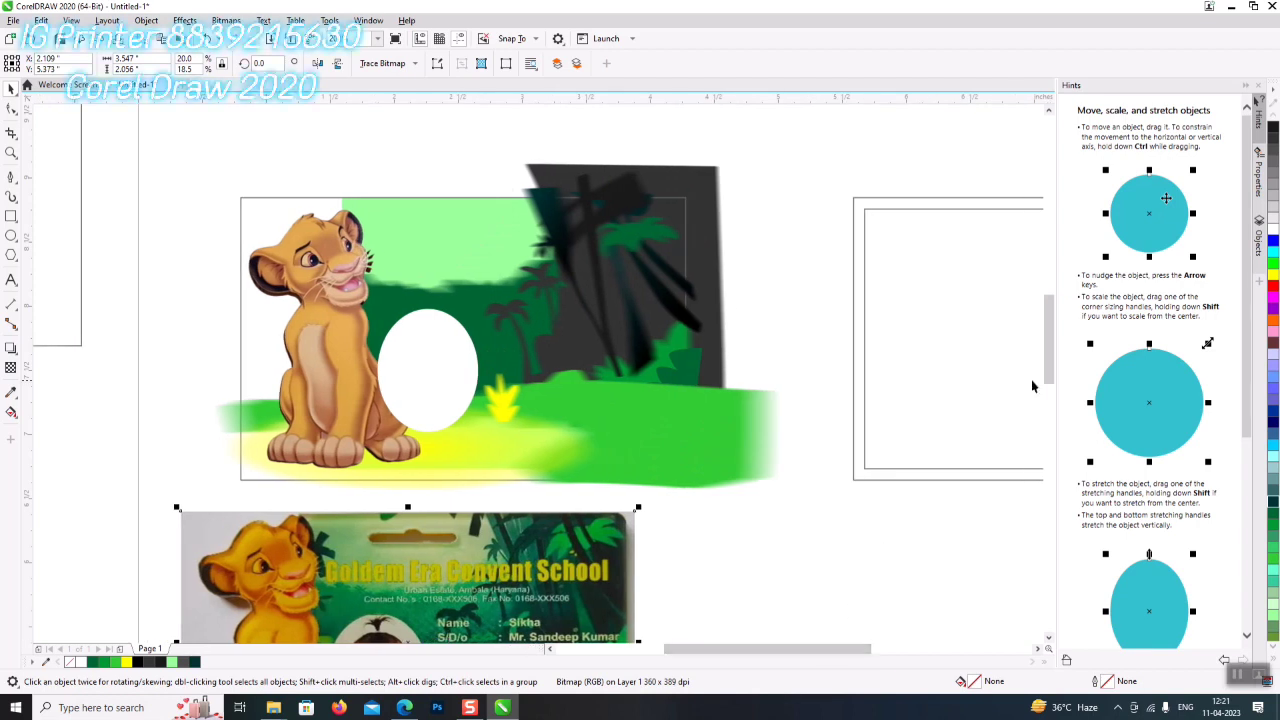
pyautogui.moveTo(1048, 370); pyautogui.dragTo(1048, 403)
pyautogui.moveTo(319, 416); pyautogui.dragTo(388, 425)
pyautogui.scroll(2, 348, 382)
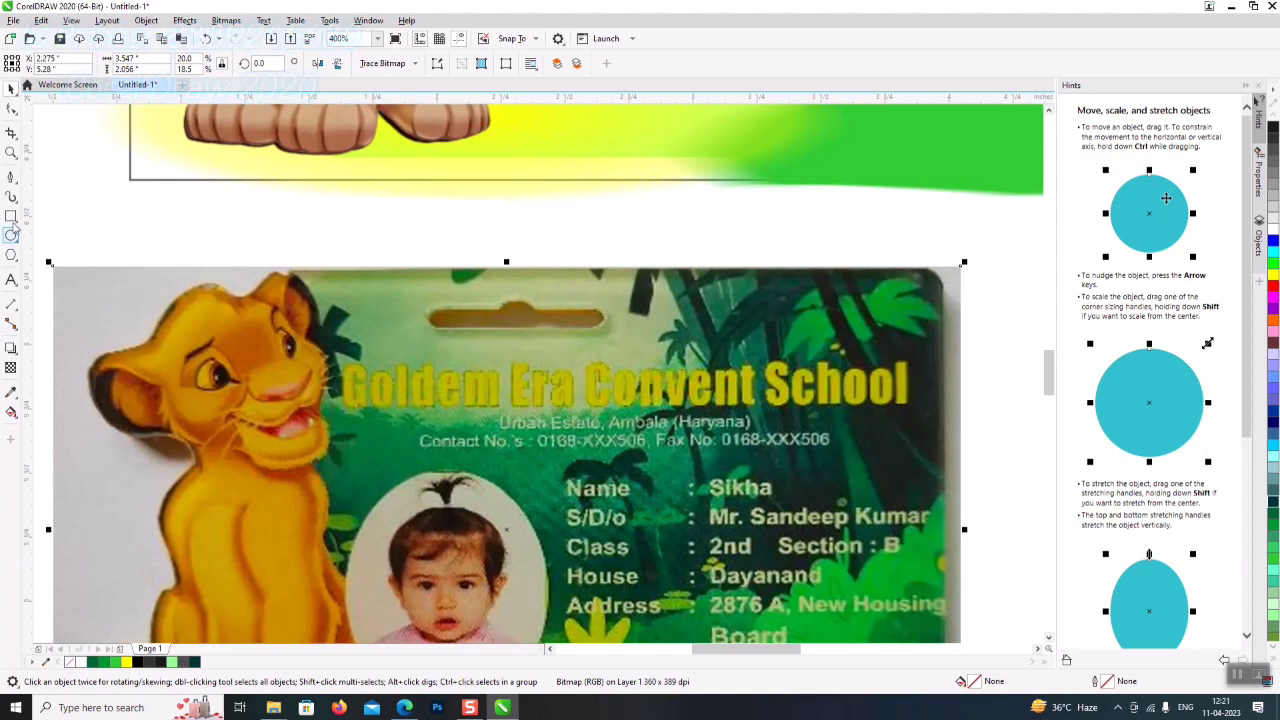
# - Start tracing the leaf outline with the Pen tool along the lion's mane
pyautogui.click(11, 176)
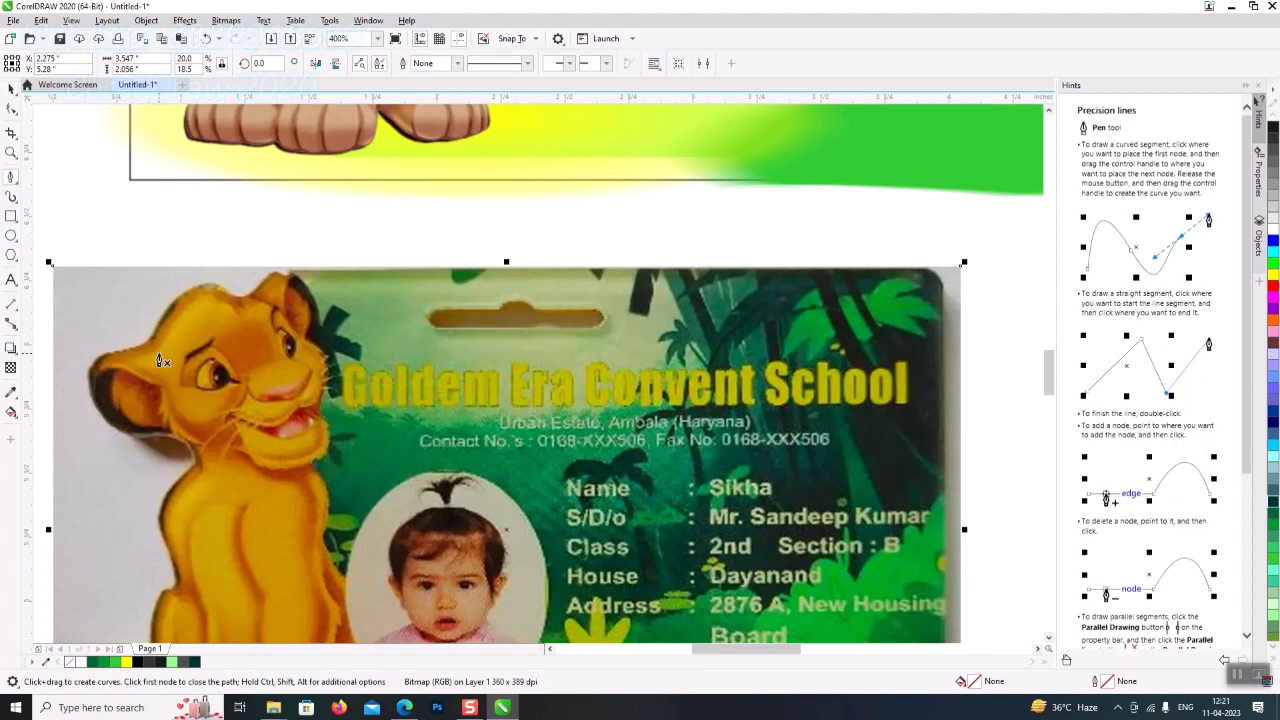
pyautogui.click(284, 279)
pyautogui.click(309, 284)
pyautogui.click(322, 335)
pyautogui.click(338, 314)
pyautogui.click(340, 336)
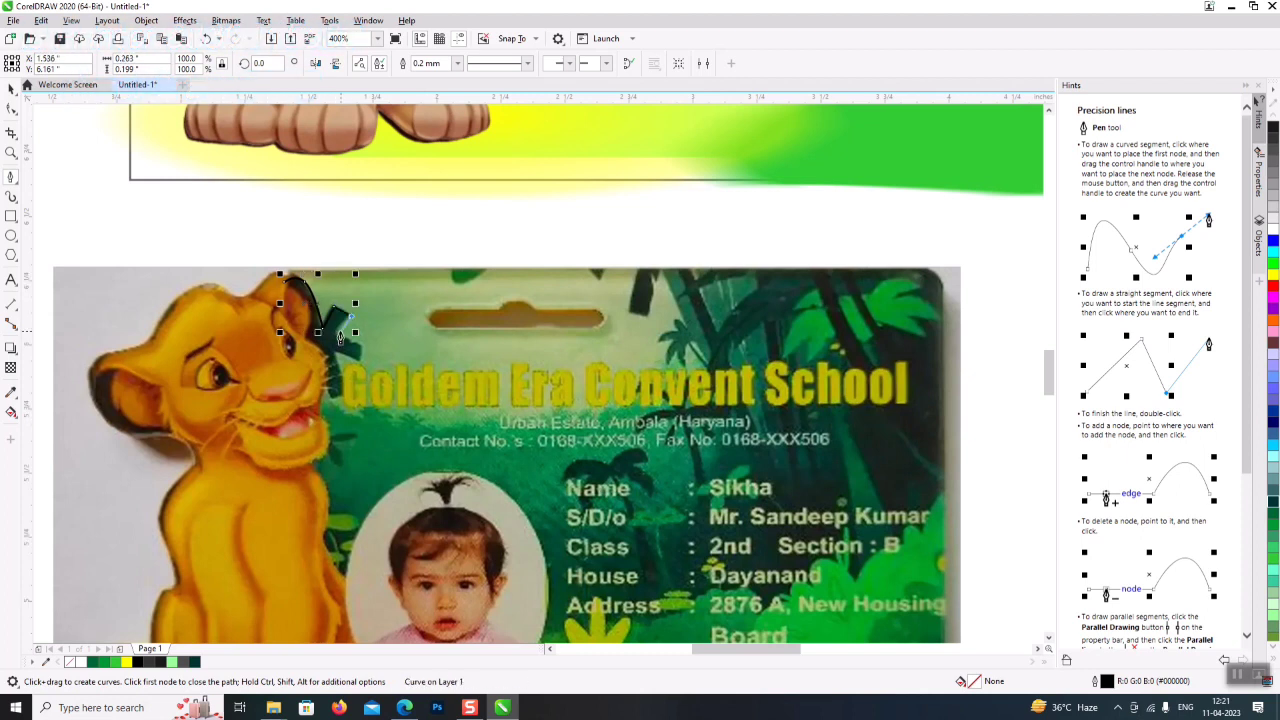
pyautogui.click(362, 353)
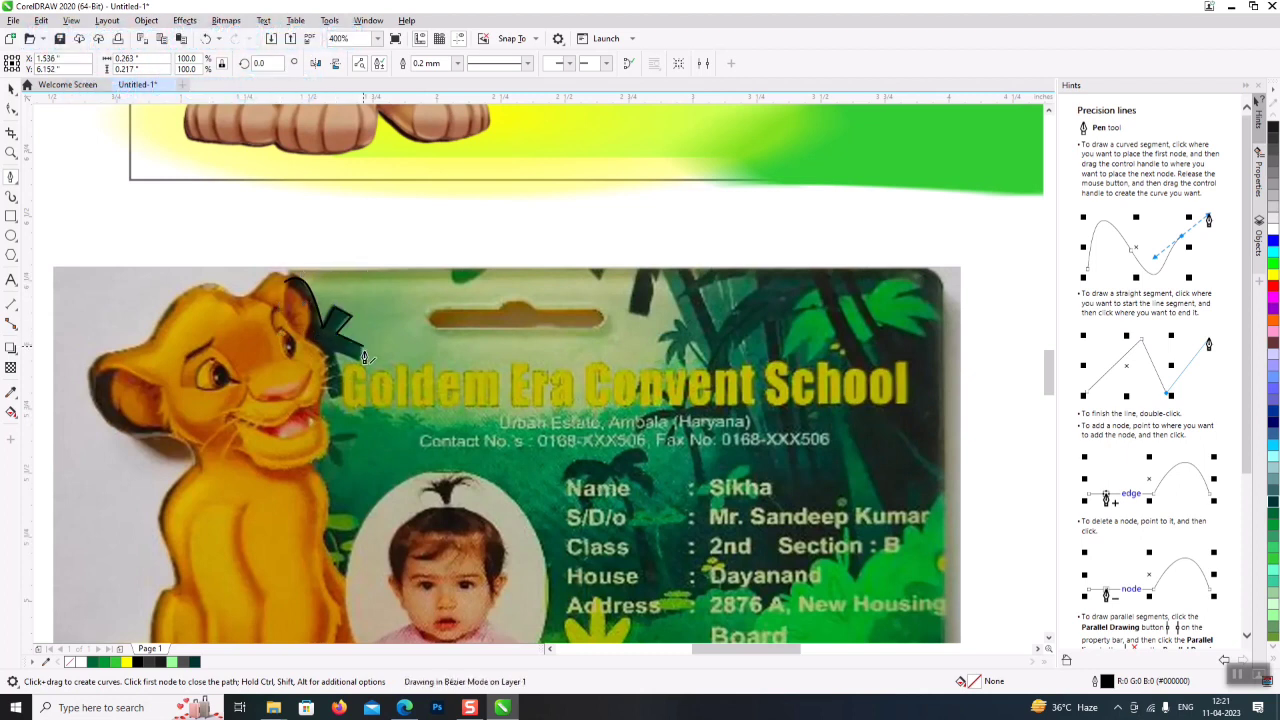
pyautogui.moveTo(331, 364); pyautogui.dragTo(293, 463)
pyautogui.click(325, 403)
# - Continue the outline down the lion's body and close it at the start node
pyautogui.click(316, 373)
pyautogui.click(355, 436)
pyautogui.moveTo(321, 517); pyautogui.dragTo(368, 541)
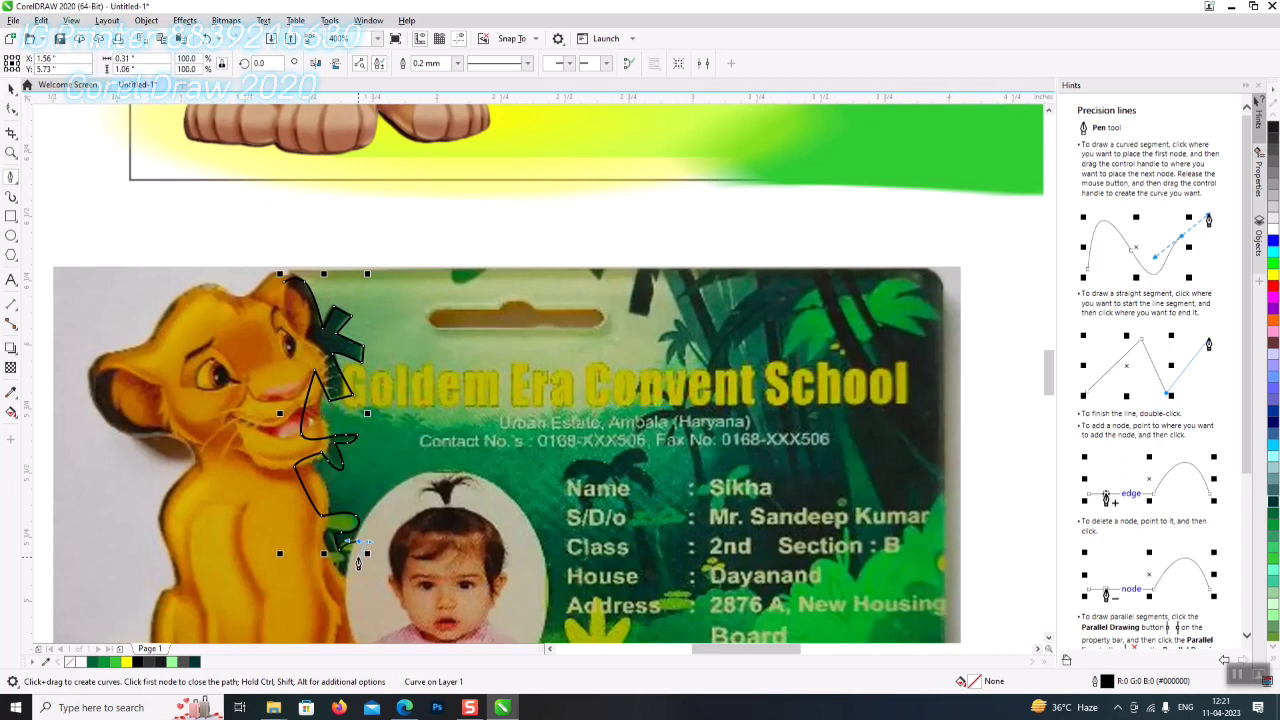
pyautogui.click(325, 572)
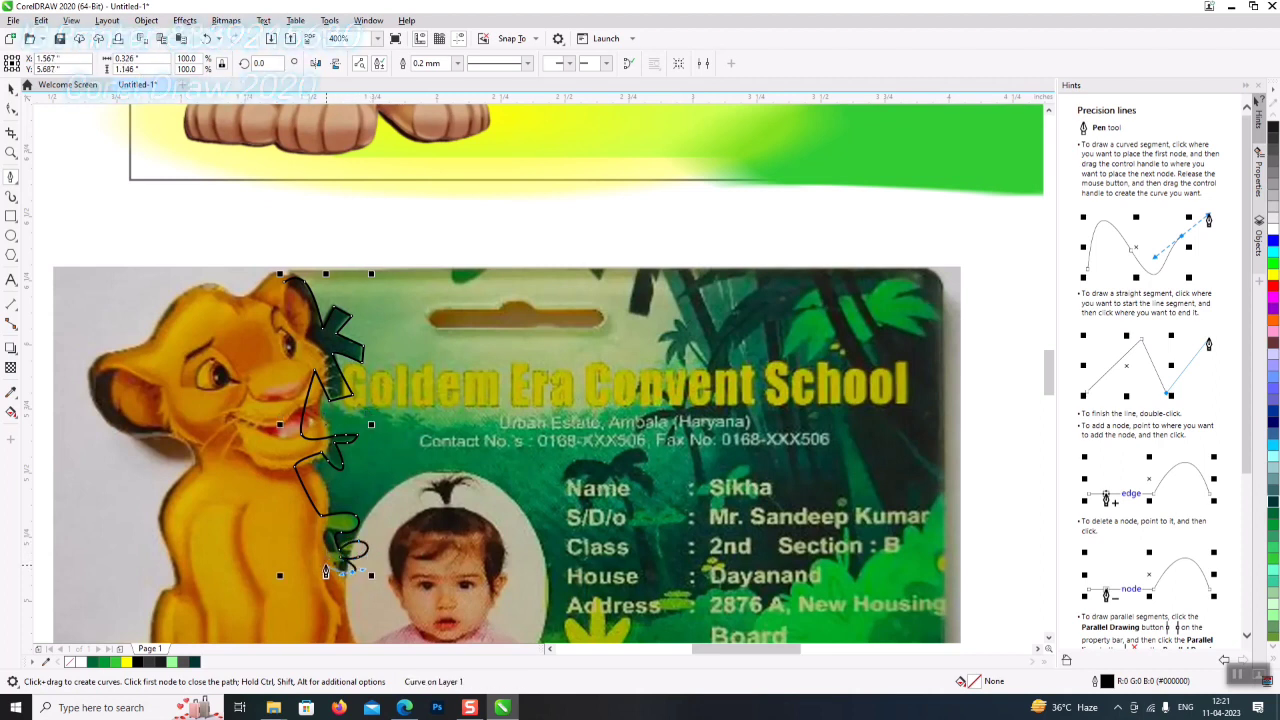
pyautogui.click(322, 540)
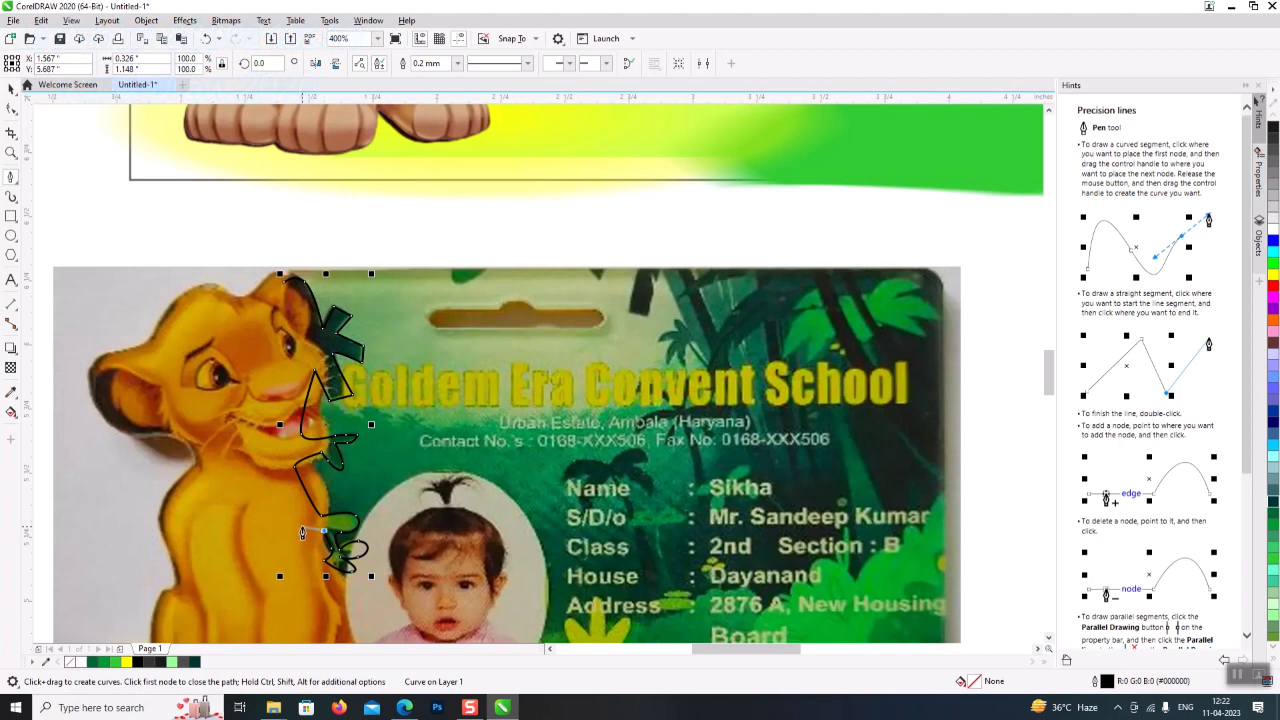
pyautogui.click(267, 455)
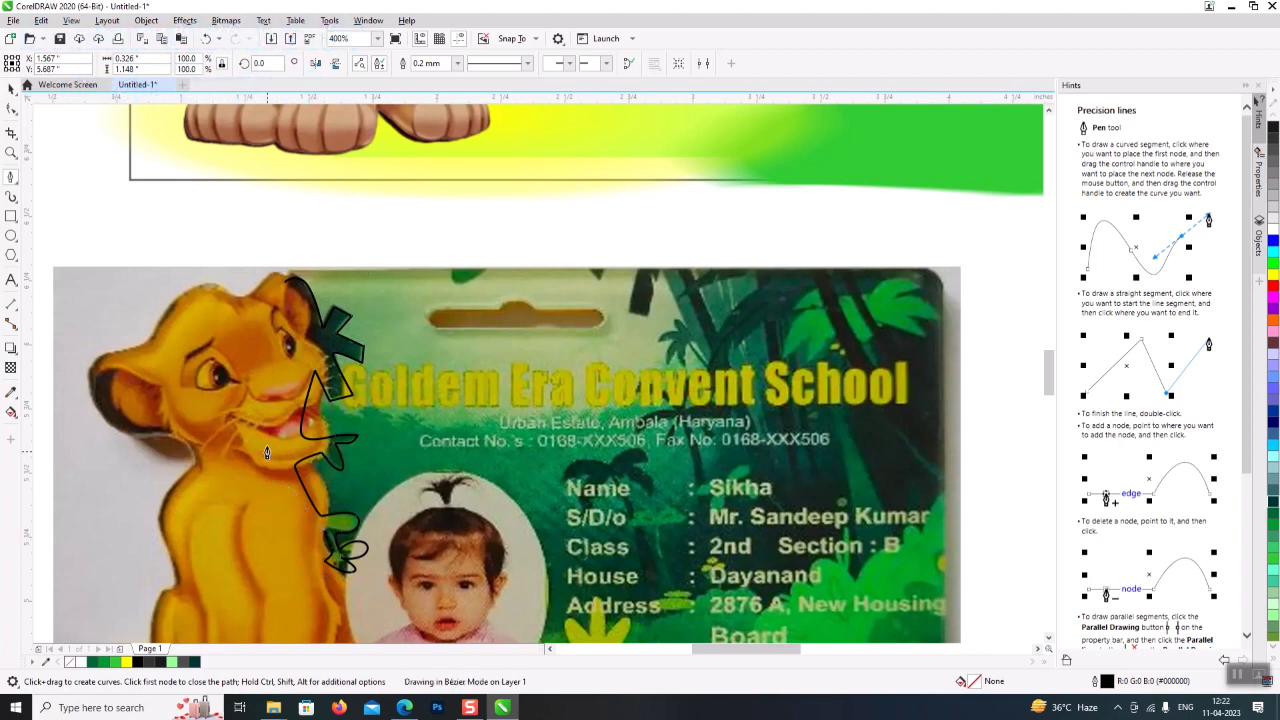
pyautogui.click(284, 287)
pyautogui.click(284, 287)
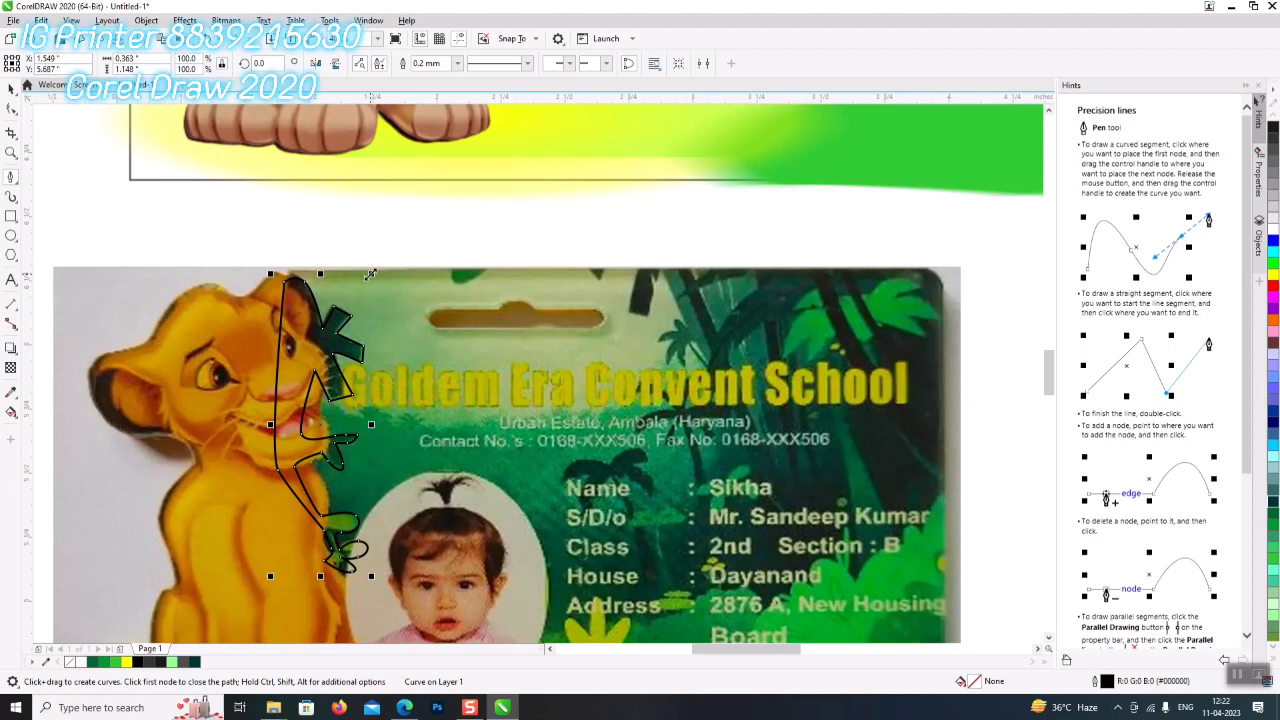
pyautogui.click(11, 216)
# - Draw a bar over the card's hanger slot and round its corners
pyautogui.moveTo(424, 305); pyautogui.dragTo(611, 333)
pyautogui.click(11, 108)
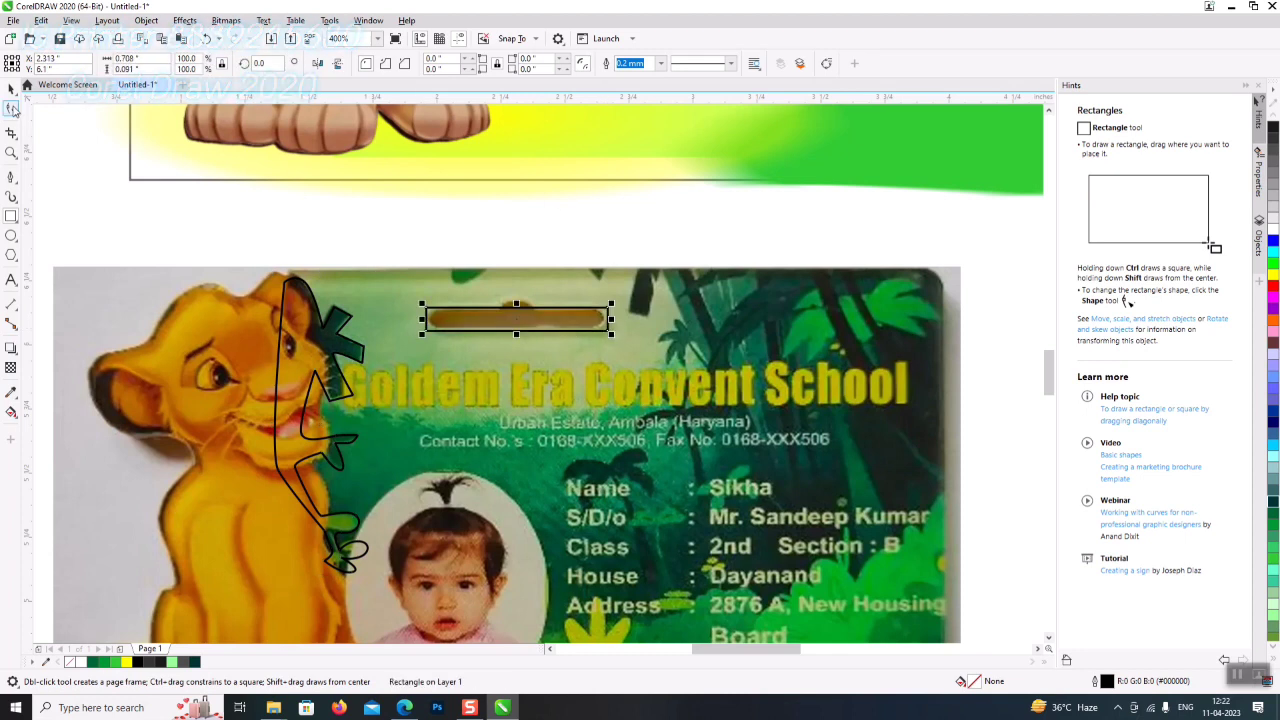
pyautogui.moveTo(430, 317); pyautogui.dragTo(452, 333)
pyautogui.click(11, 88)
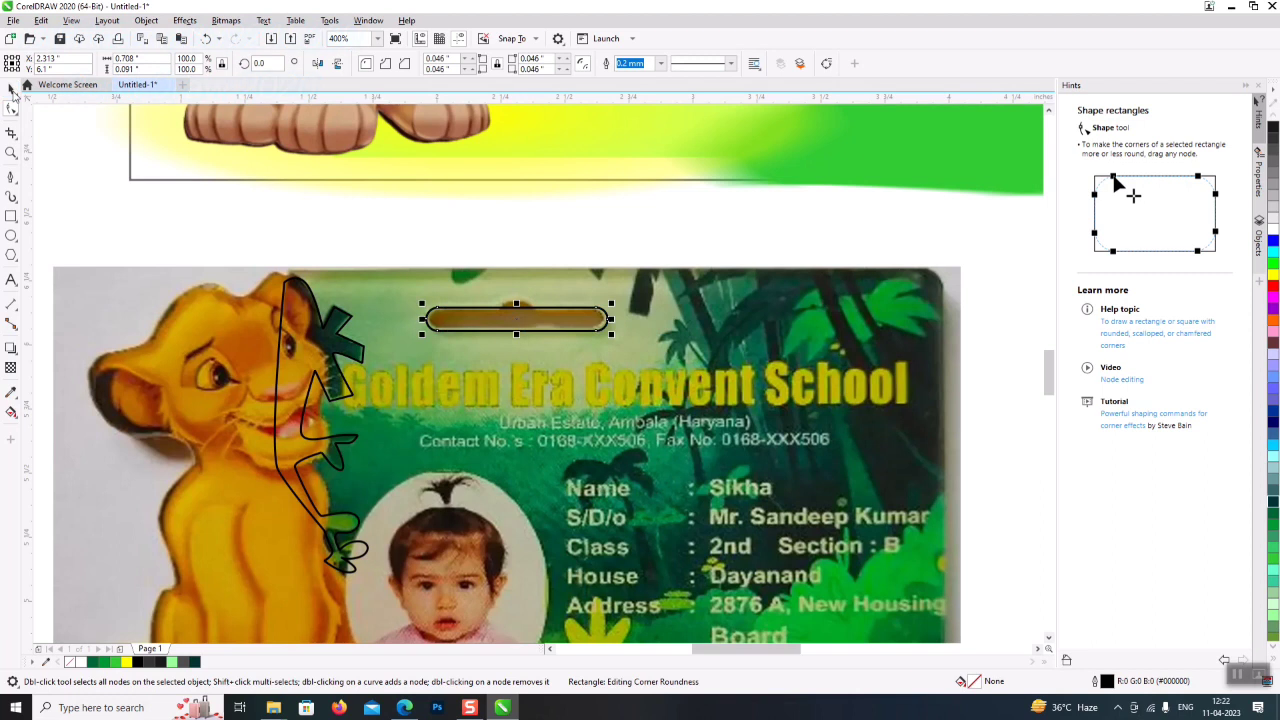
# - Add a small ellipse on top of the bar and combine them into one shape
pyautogui.click(11, 235)
pyautogui.moveTo(494, 292); pyautogui.dragTo(540, 322)
pyautogui.press('space')
pyautogui.keyDown('shift'); pyautogui.click(509, 302); pyautogui.keyUp('shift')
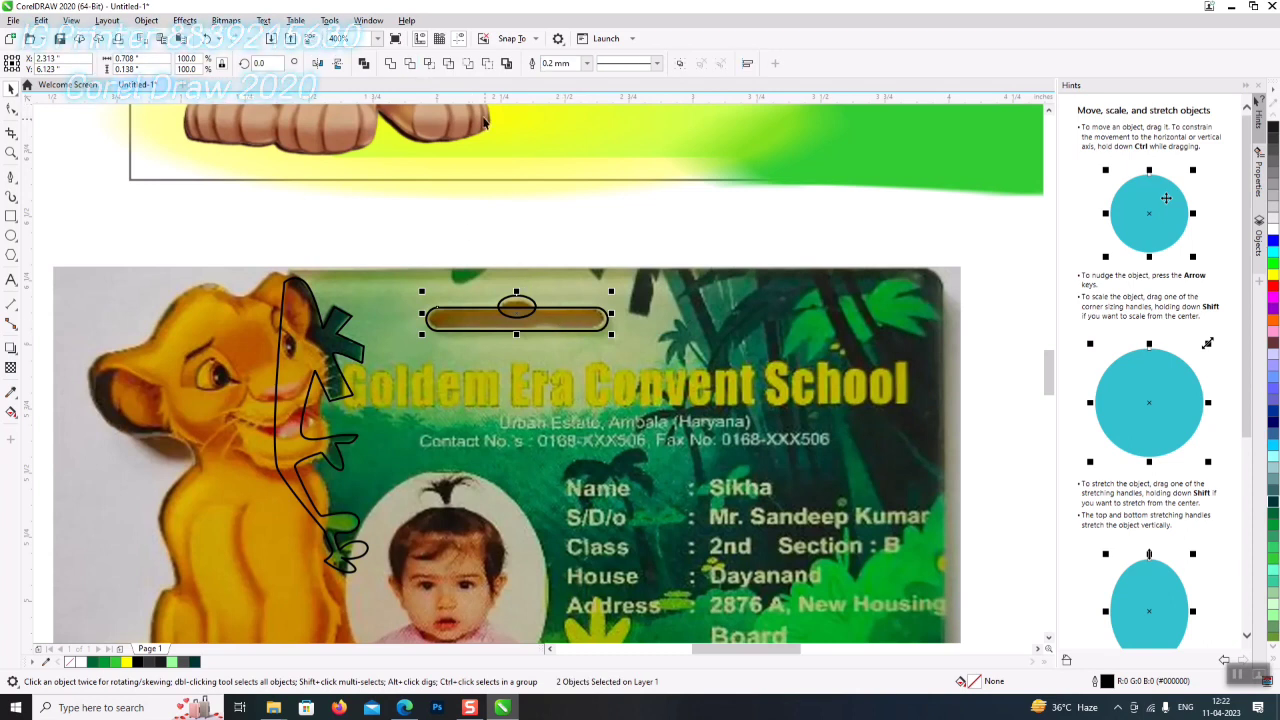
pyautogui.click(431, 65)
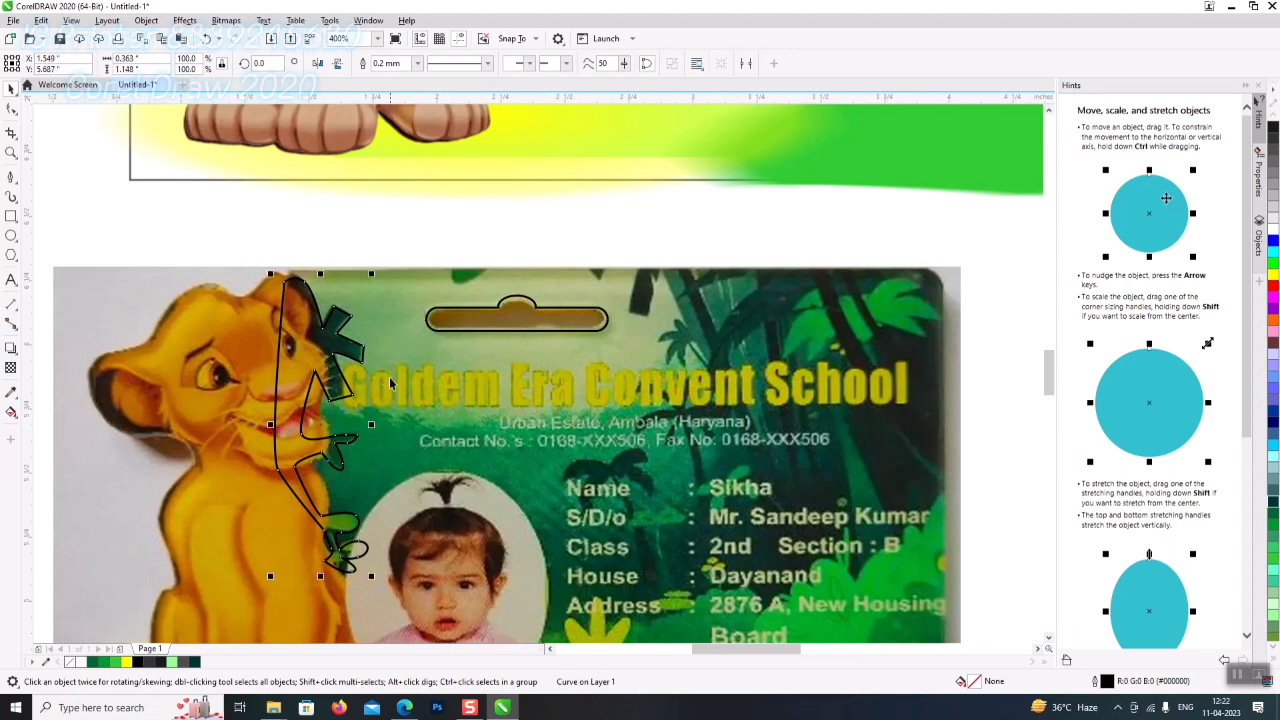
pyautogui.scroll(-5, 476, 383)
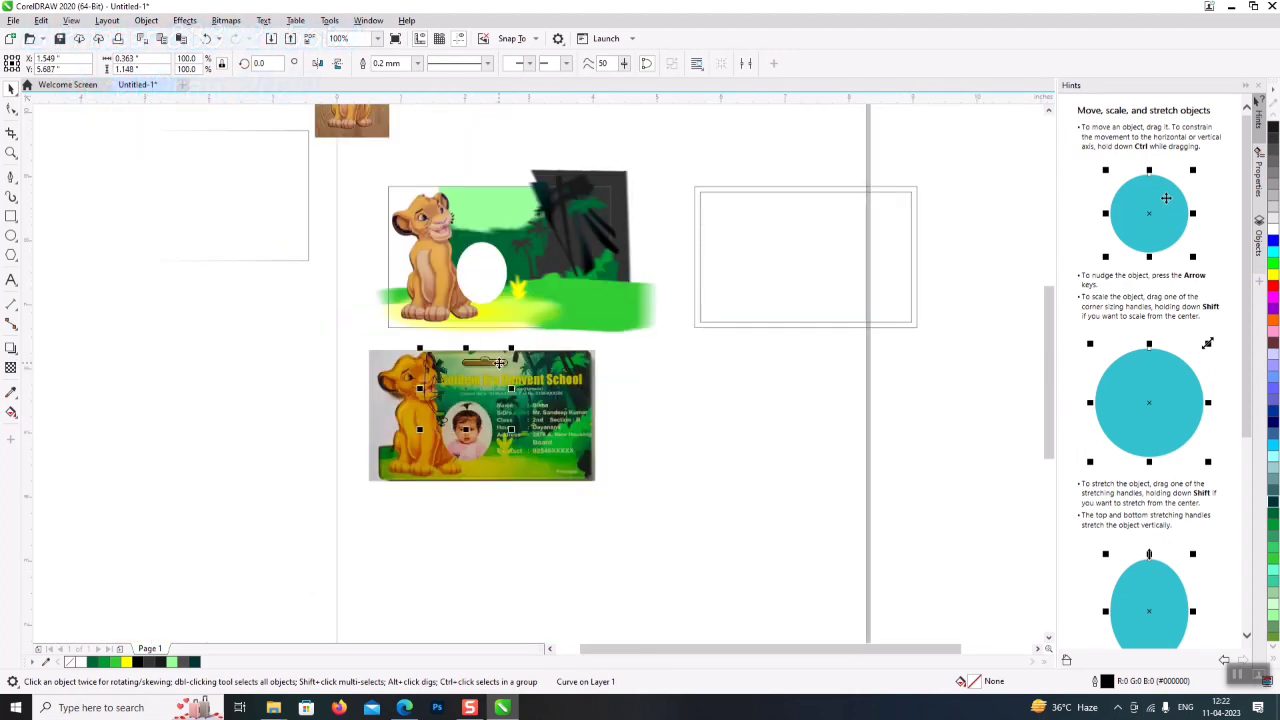
# - Move the leaf outline and slot shape onto the jungle artwork, nudge them, and fill white
pyautogui.keyDown('shift'); pyautogui.click(505, 362); pyautogui.keyUp('shift')
pyautogui.moveTo(483, 364); pyautogui.dragTo(490, 199)
pyautogui.scroll(2, 485, 192)
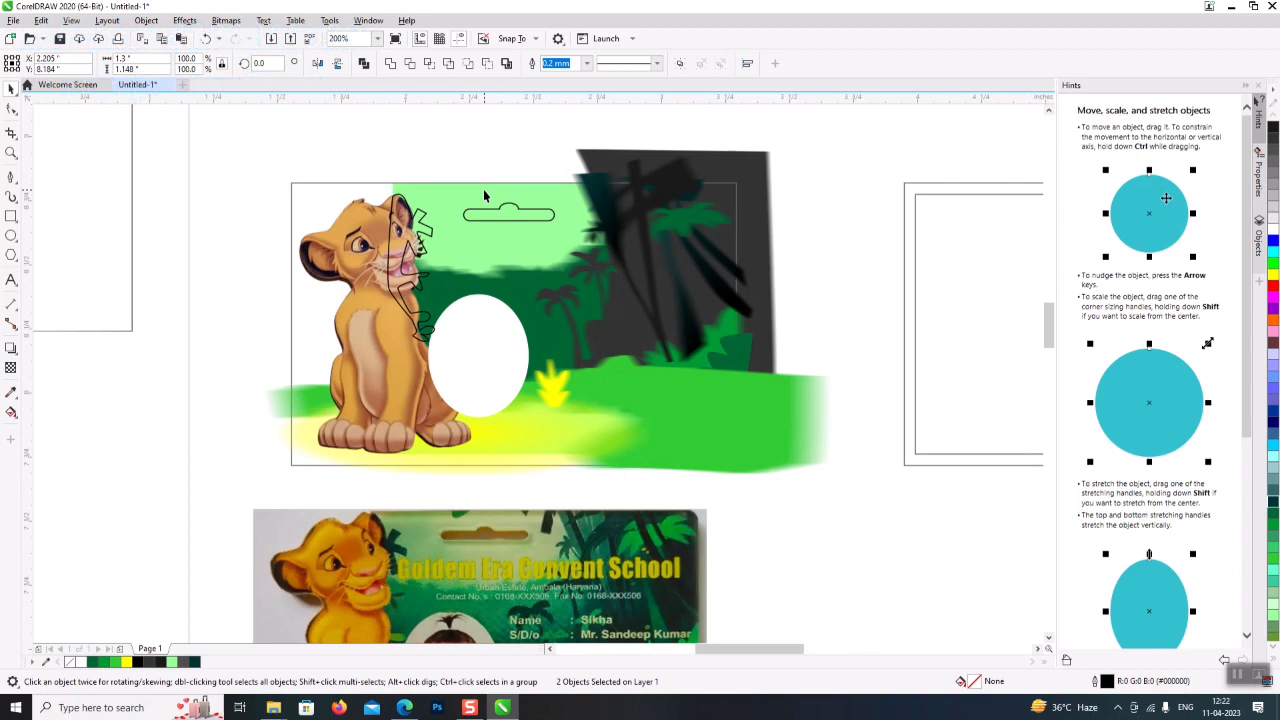
pyautogui.scroll(2, 485, 195)
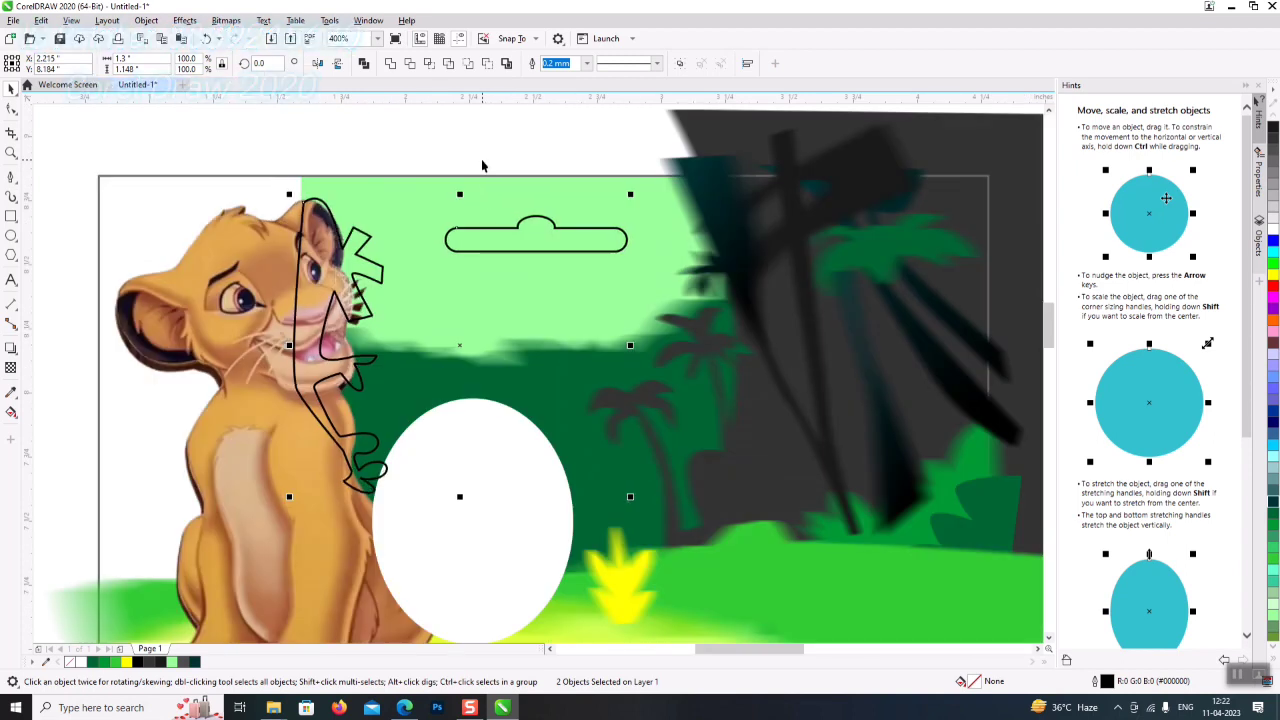
pyautogui.press('Right')
pyautogui.press('Down')
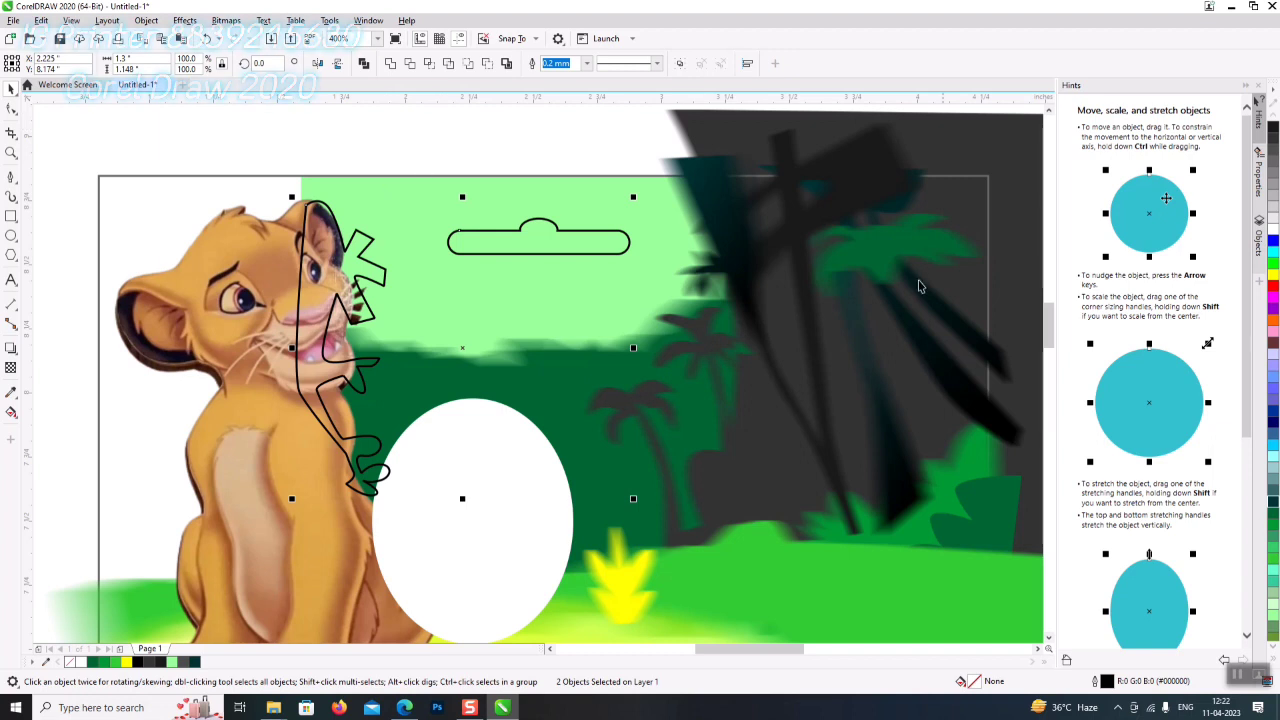
pyautogui.click(1273, 119)
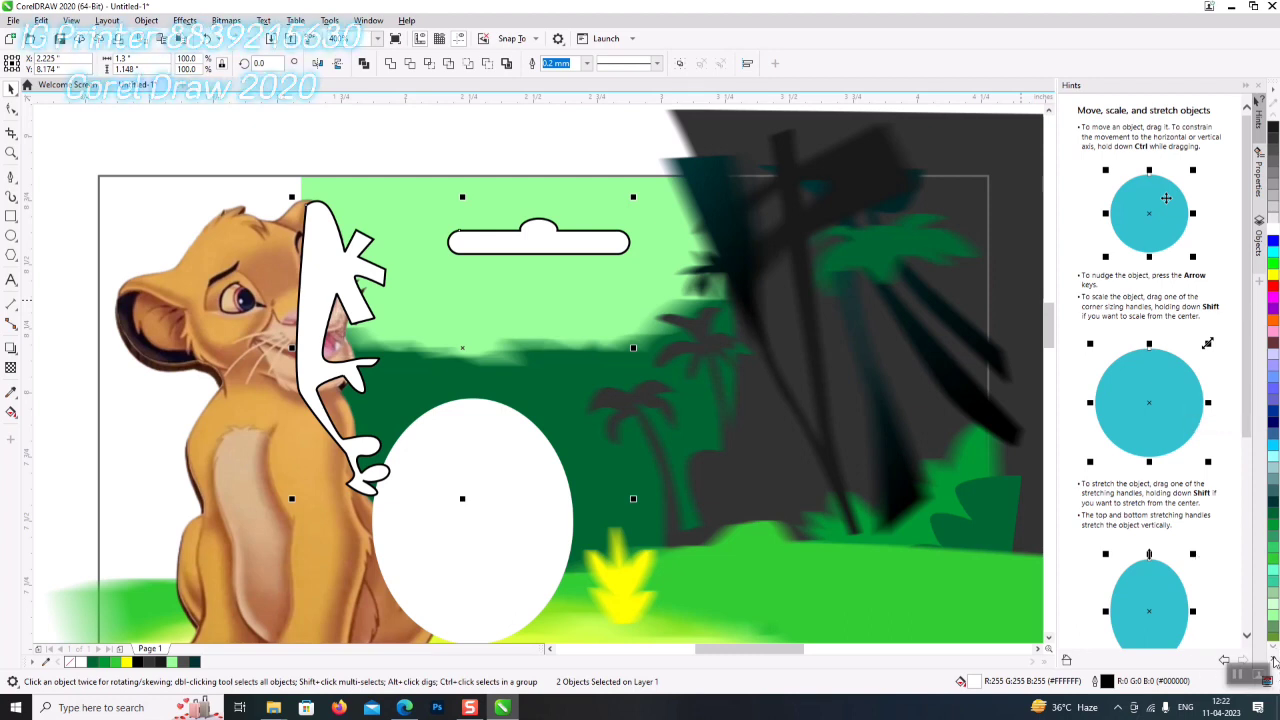
# - Fill the leaf shape dark teal and remove its outline
pyautogui.click(1274, 662)
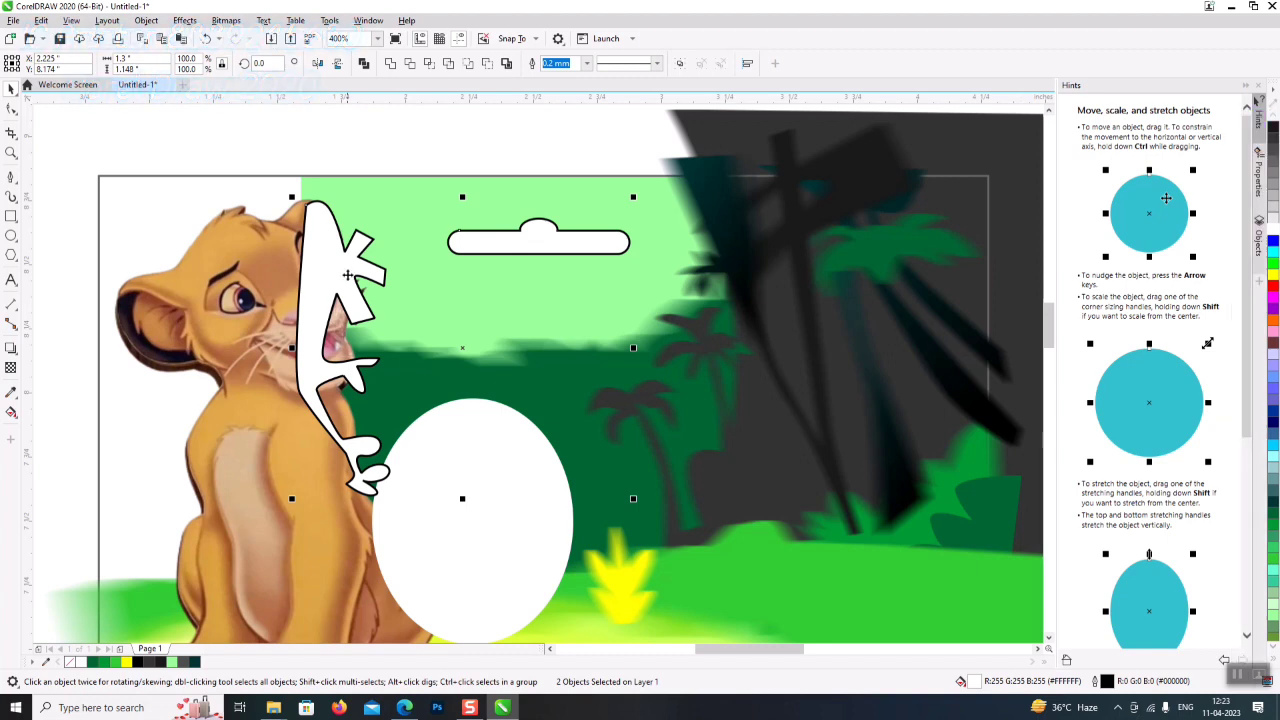
pyautogui.click(103, 248)
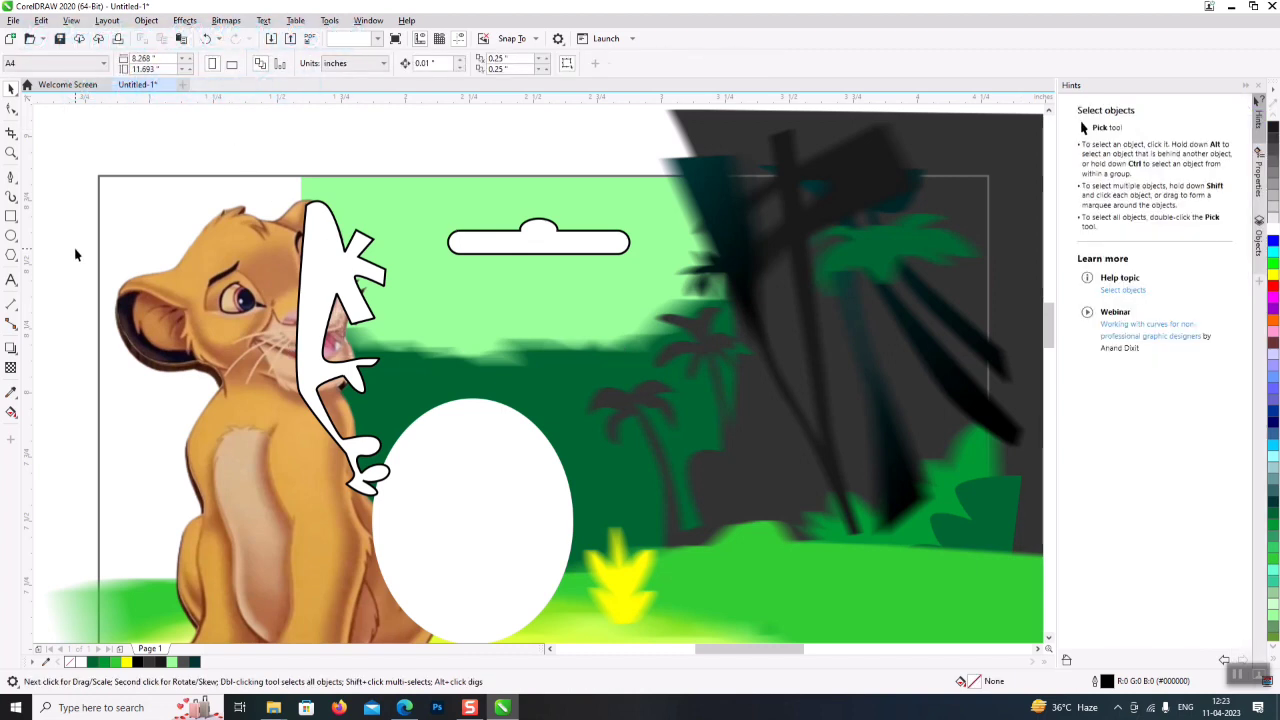
pyautogui.click(315, 300)
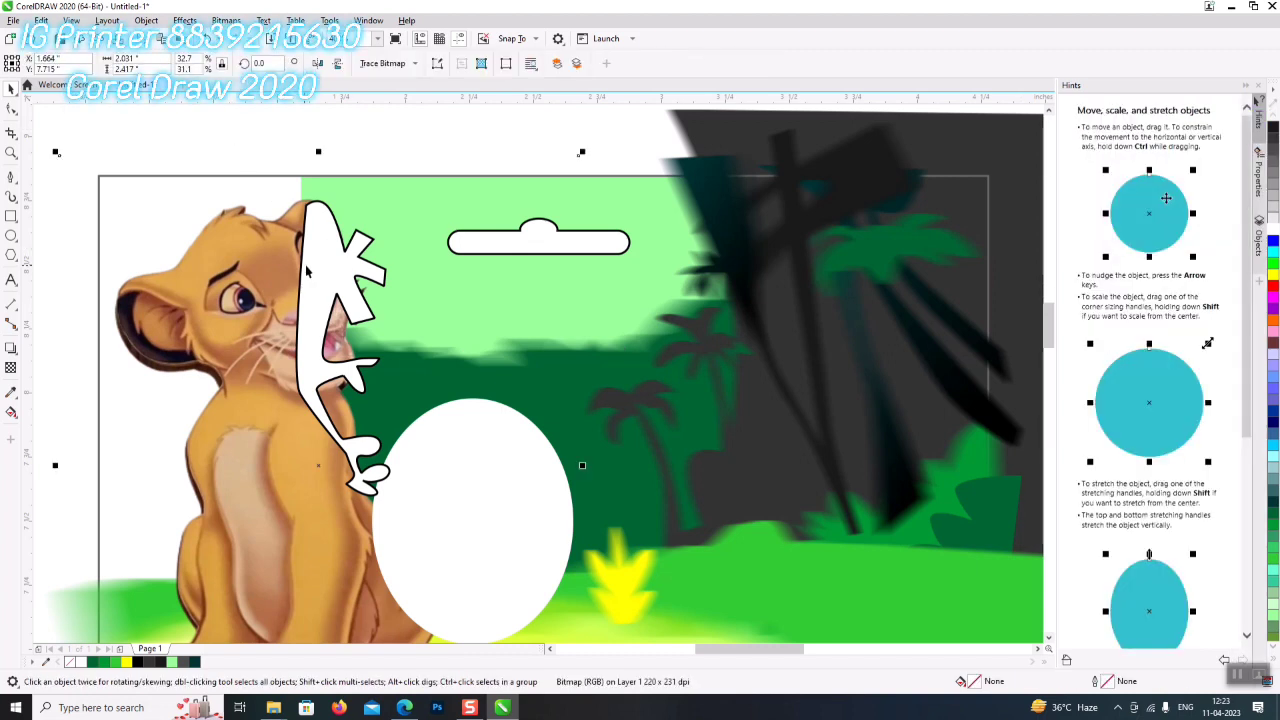
pyautogui.click(1273, 505)
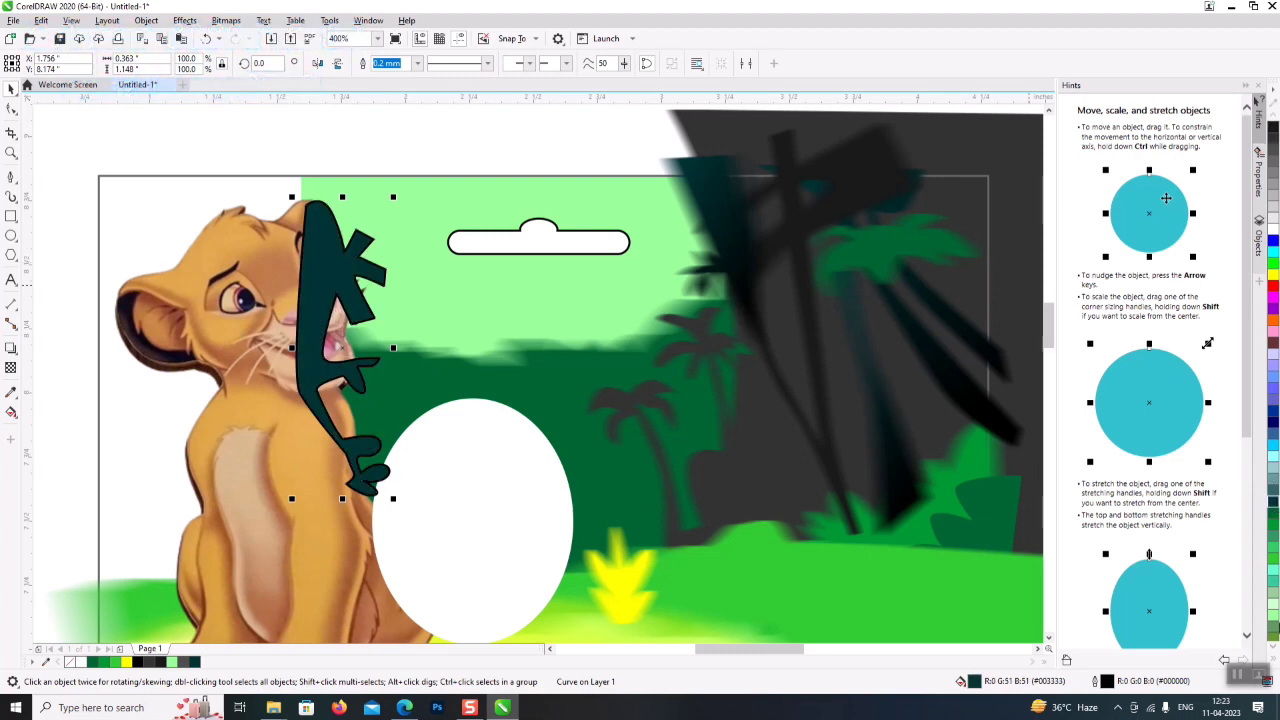
pyautogui.click(1274, 664)
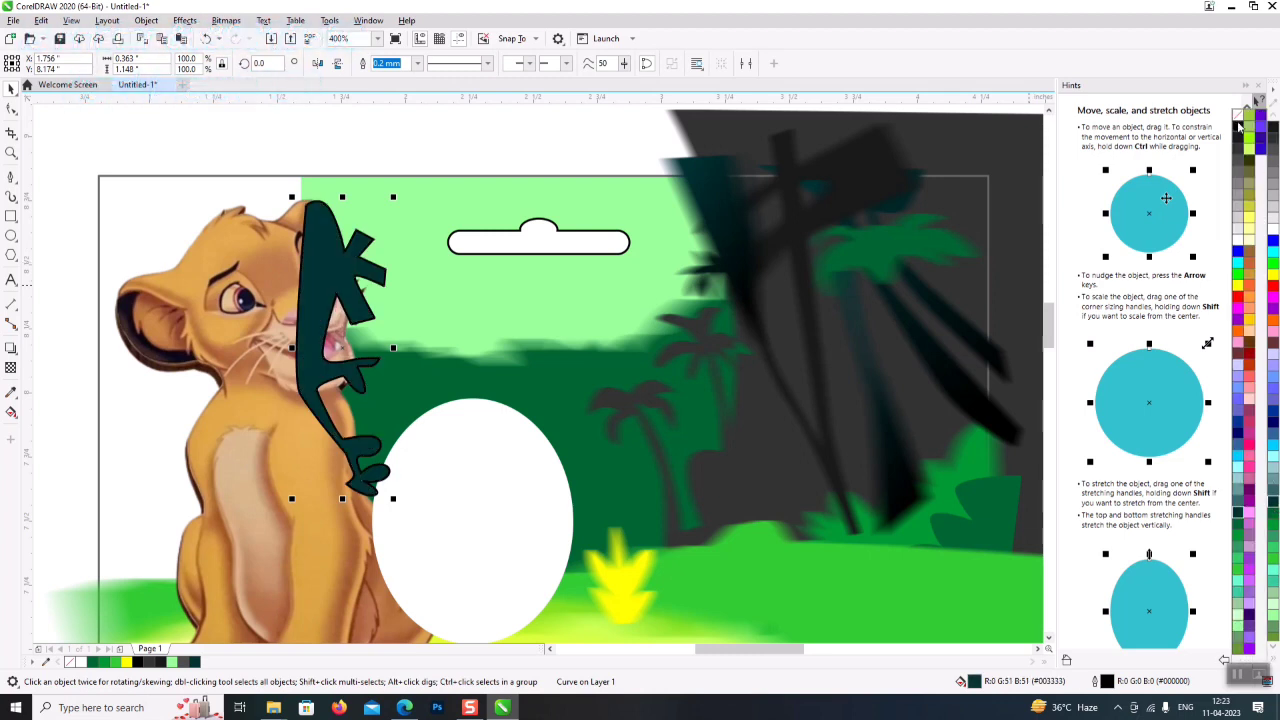
pyautogui.rightClick(1240, 120)
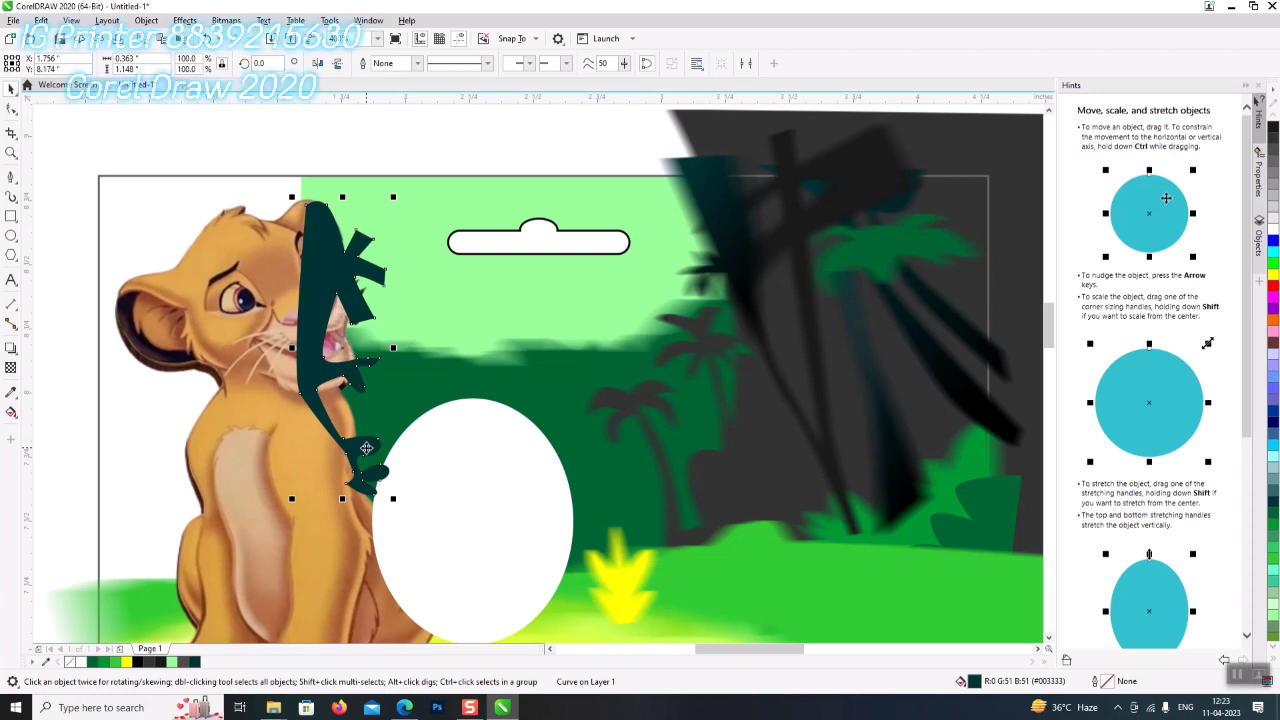
# - Give the leaf a diagonal fountain fill ending in yellow-green, with an extra stop at 68%
pyautogui.press('F11')
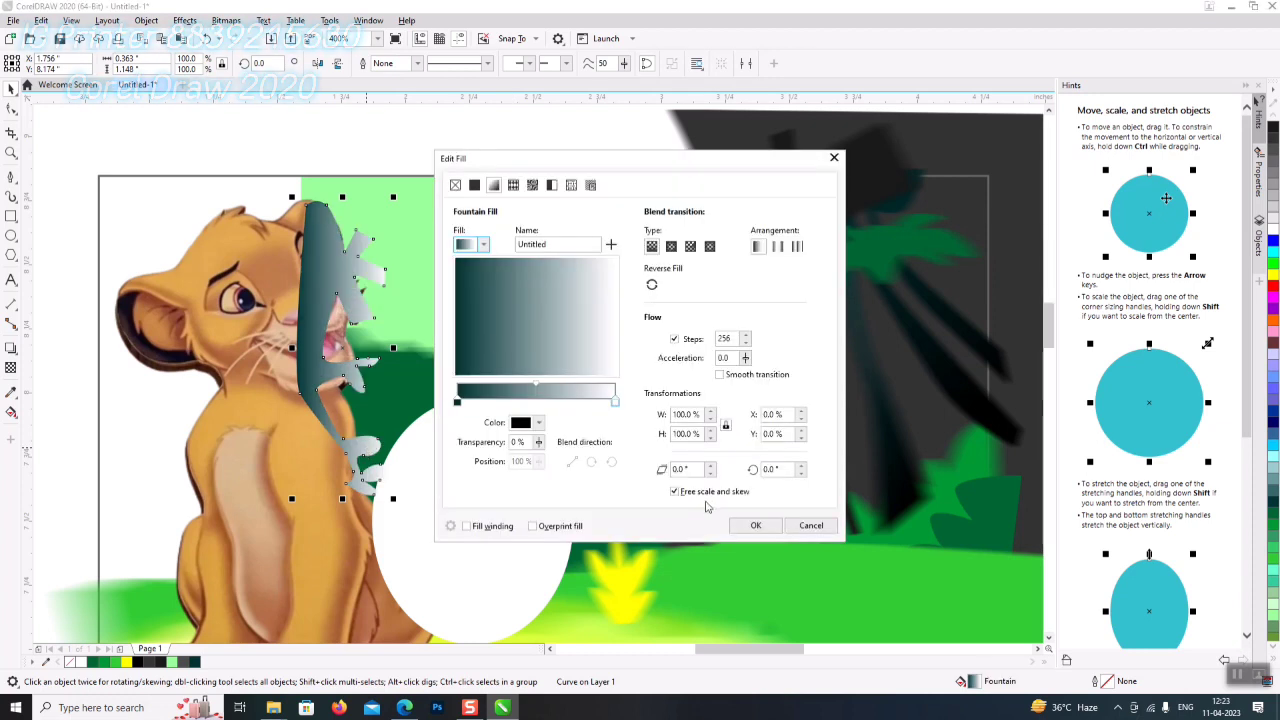
pyautogui.click(615, 401)
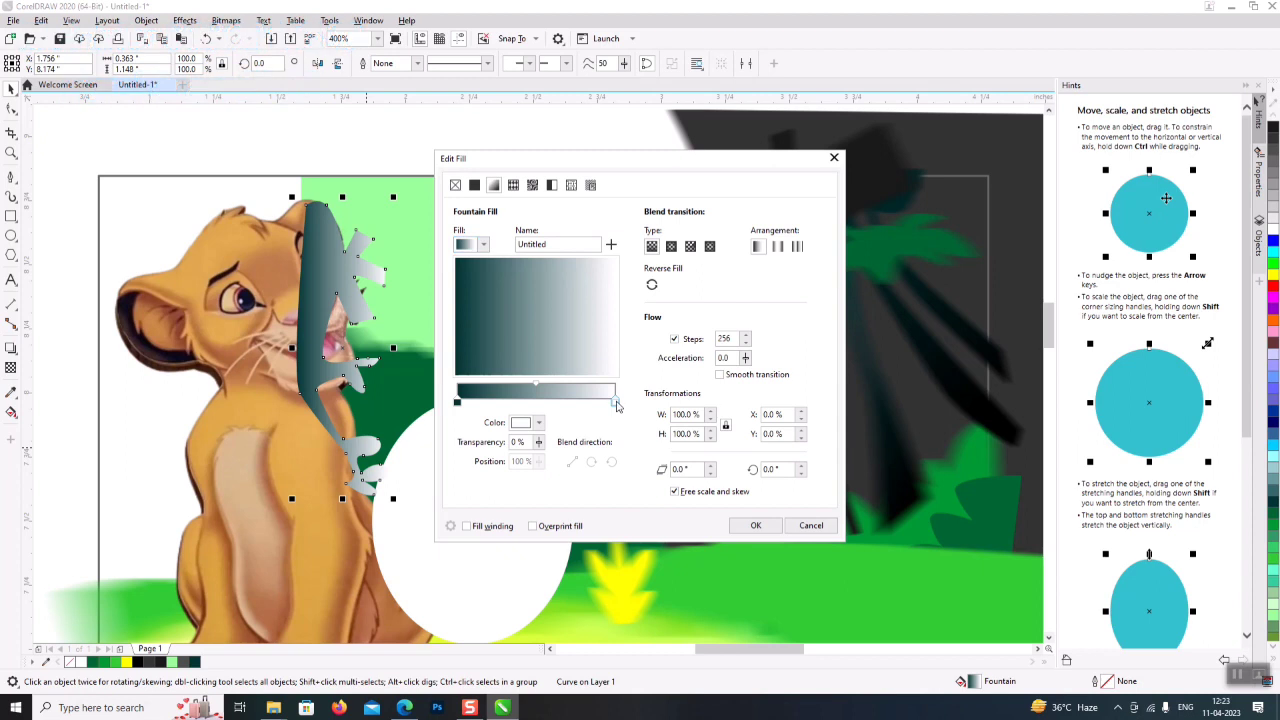
pyautogui.click(523, 423)
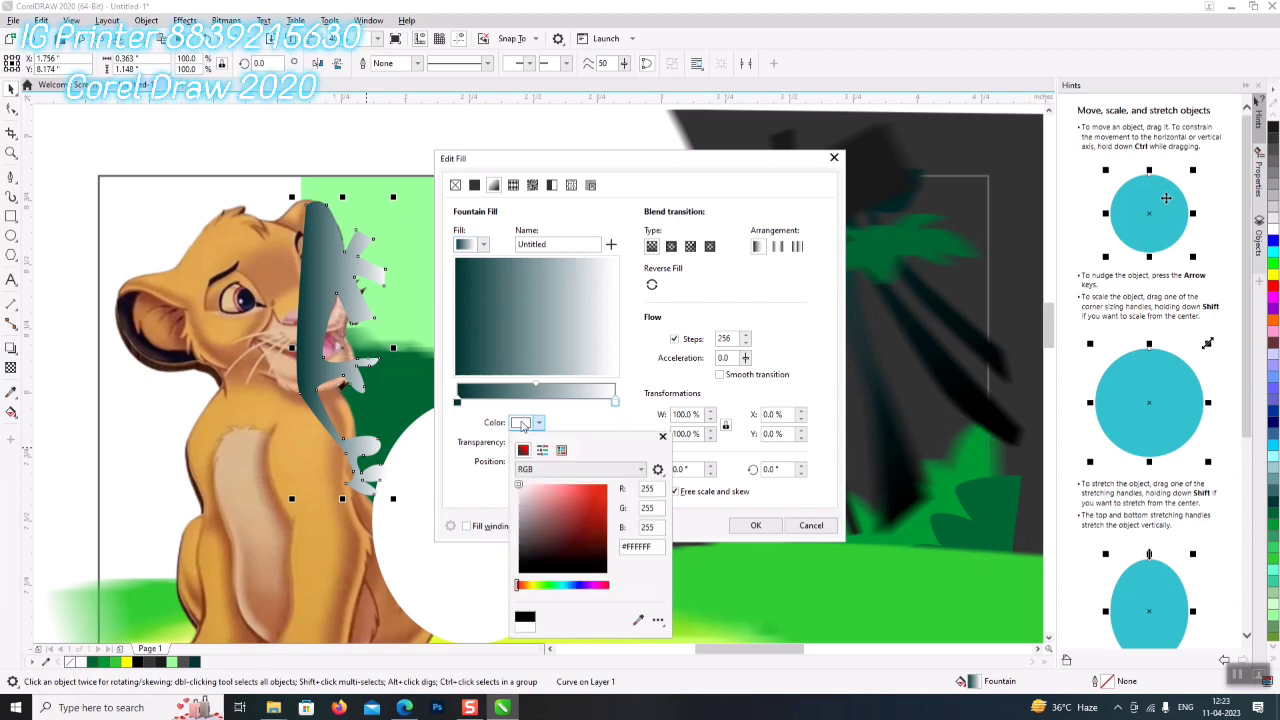
pyautogui.click(535, 588)
pyautogui.click(607, 514)
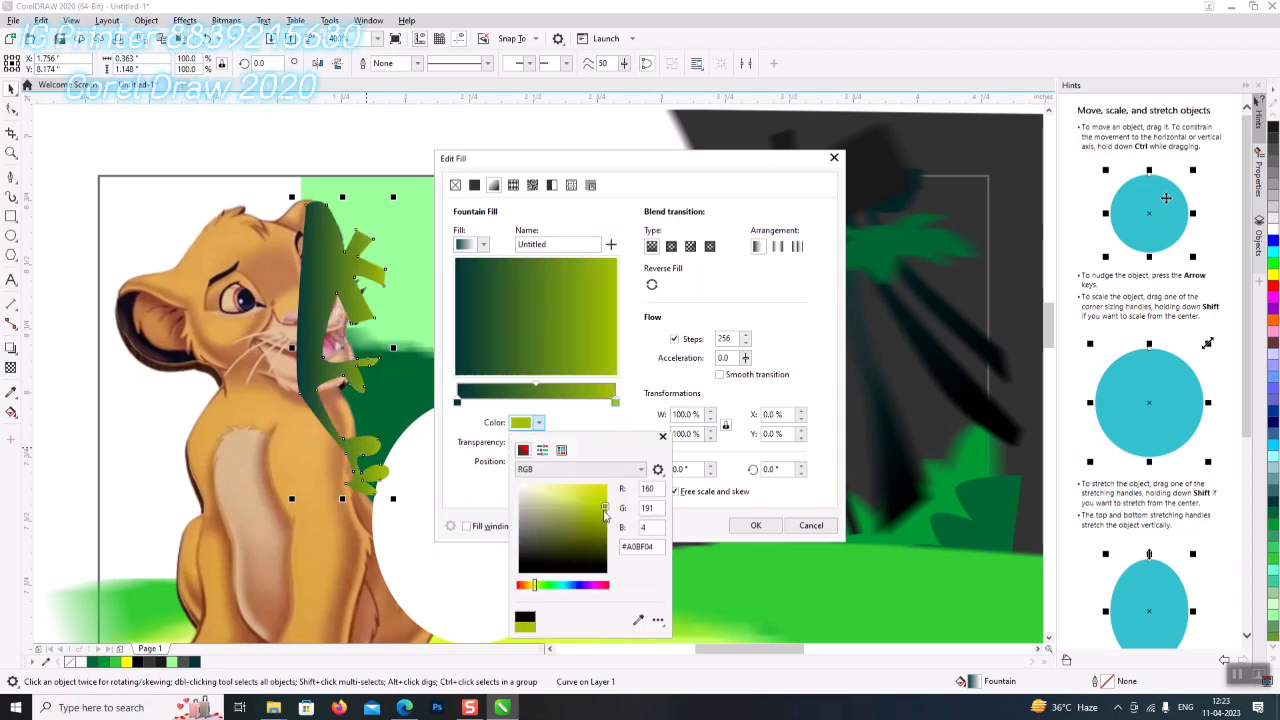
pyautogui.moveTo(589, 326); pyautogui.dragTo(563, 375)
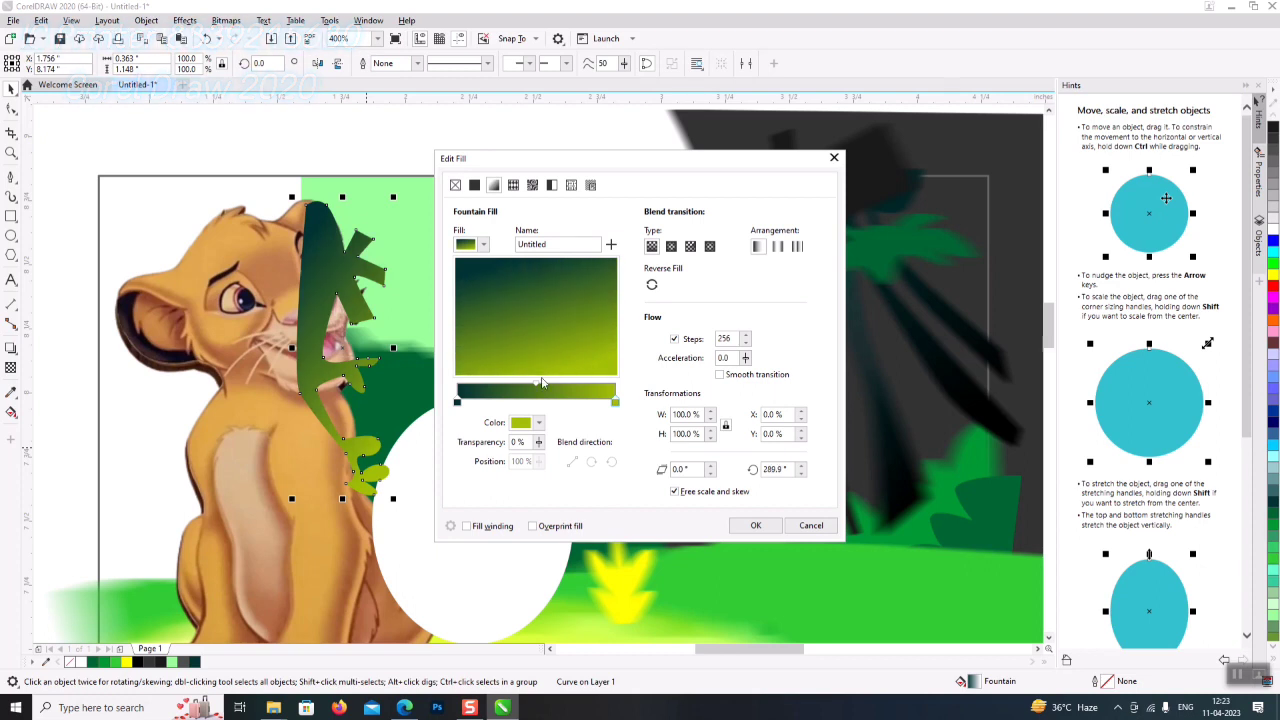
pyautogui.doubleClick(565, 389)
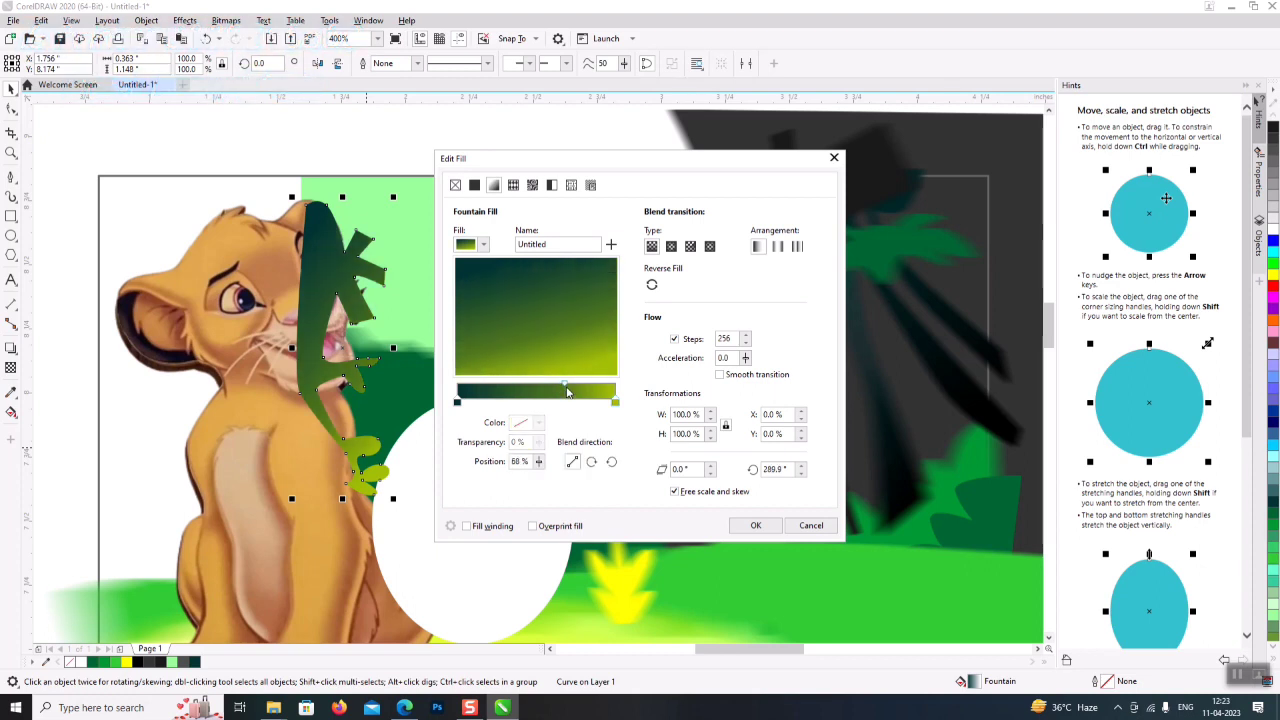
pyautogui.click(764, 525)
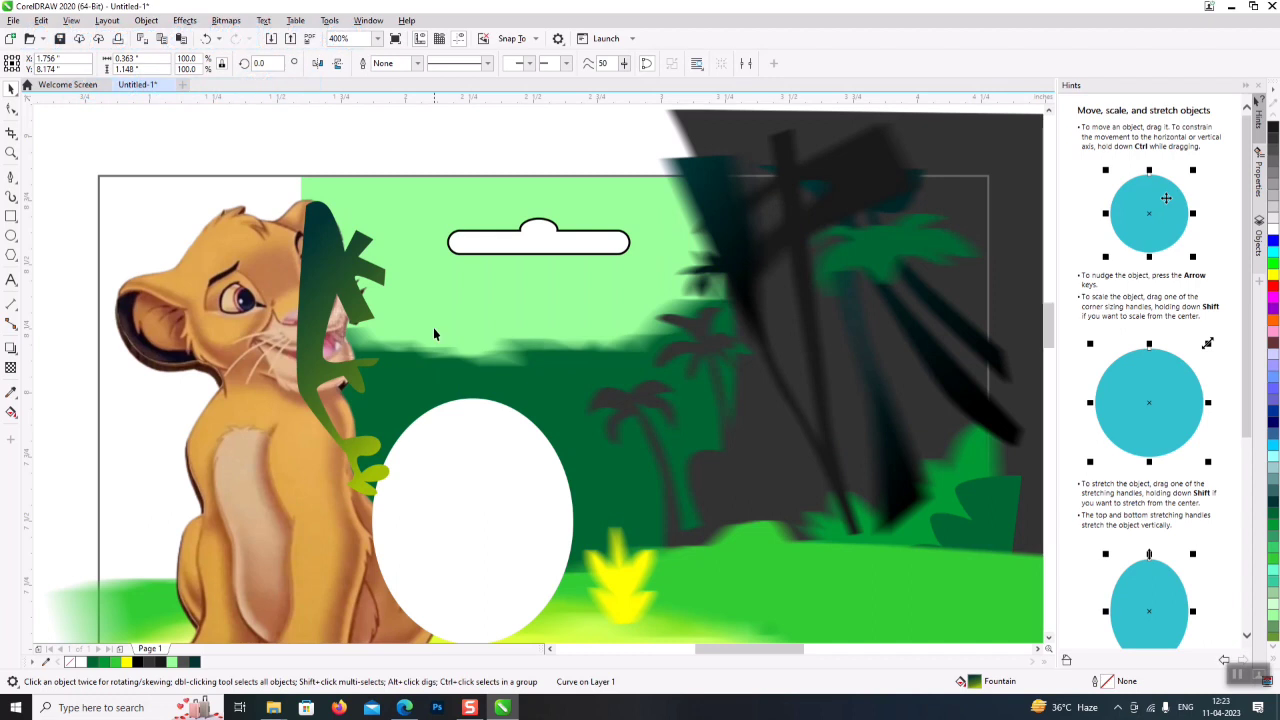
# - Send the green leaf shape behind the lion cub picture
pyautogui.scroll(-2, 435, 330)
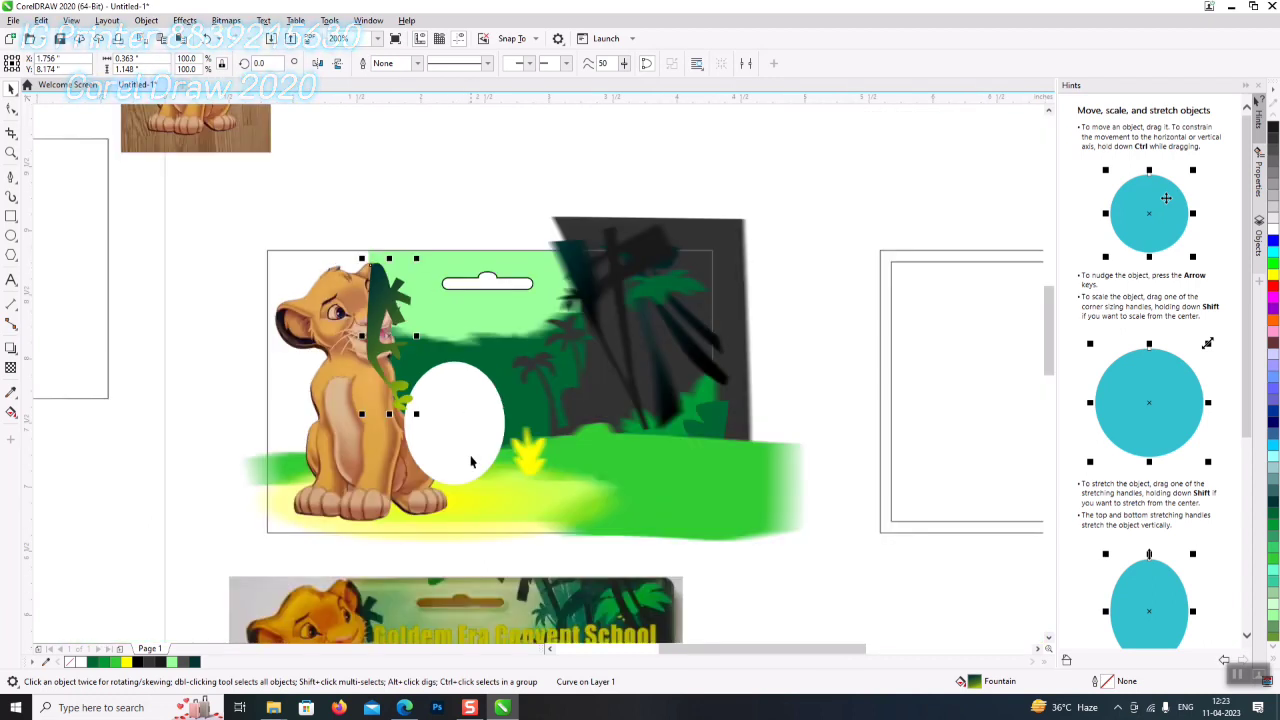
pyautogui.keyDown('shift'); pyautogui.click(335, 460); pyautogui.keyUp('shift')
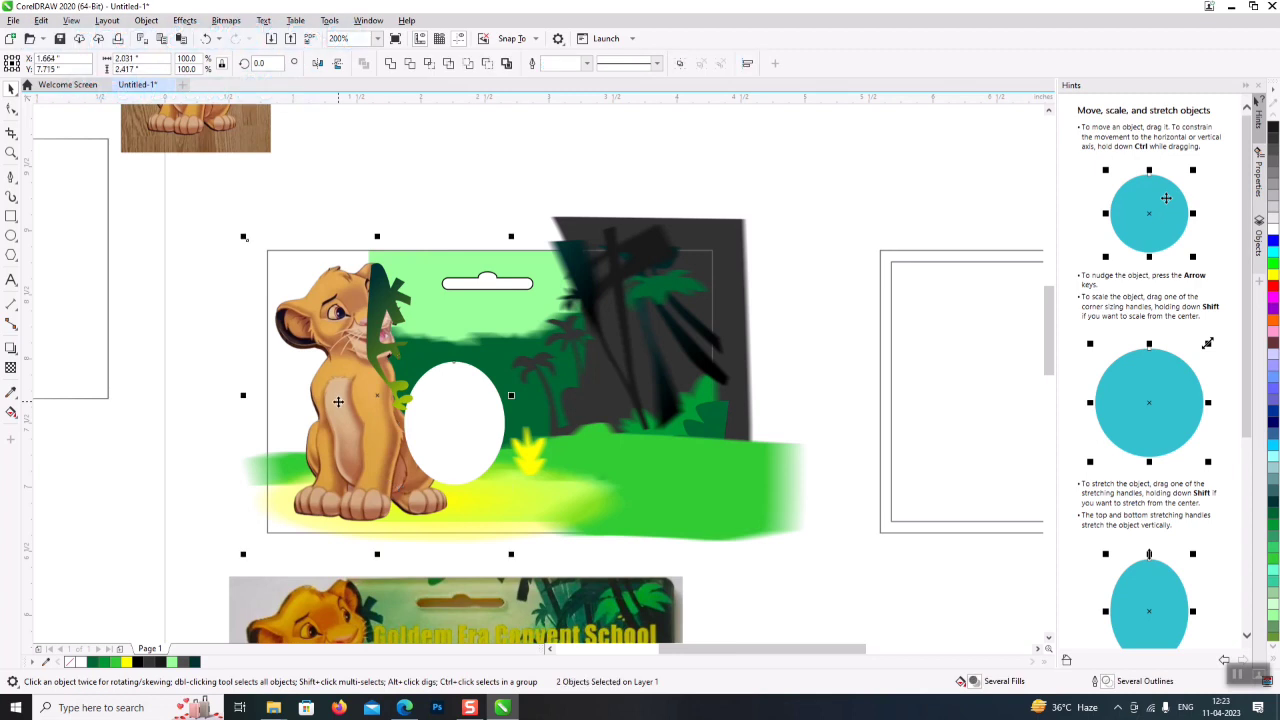
pyautogui.hotkey('shift', 'pagedown')
pyautogui.click(422, 178)
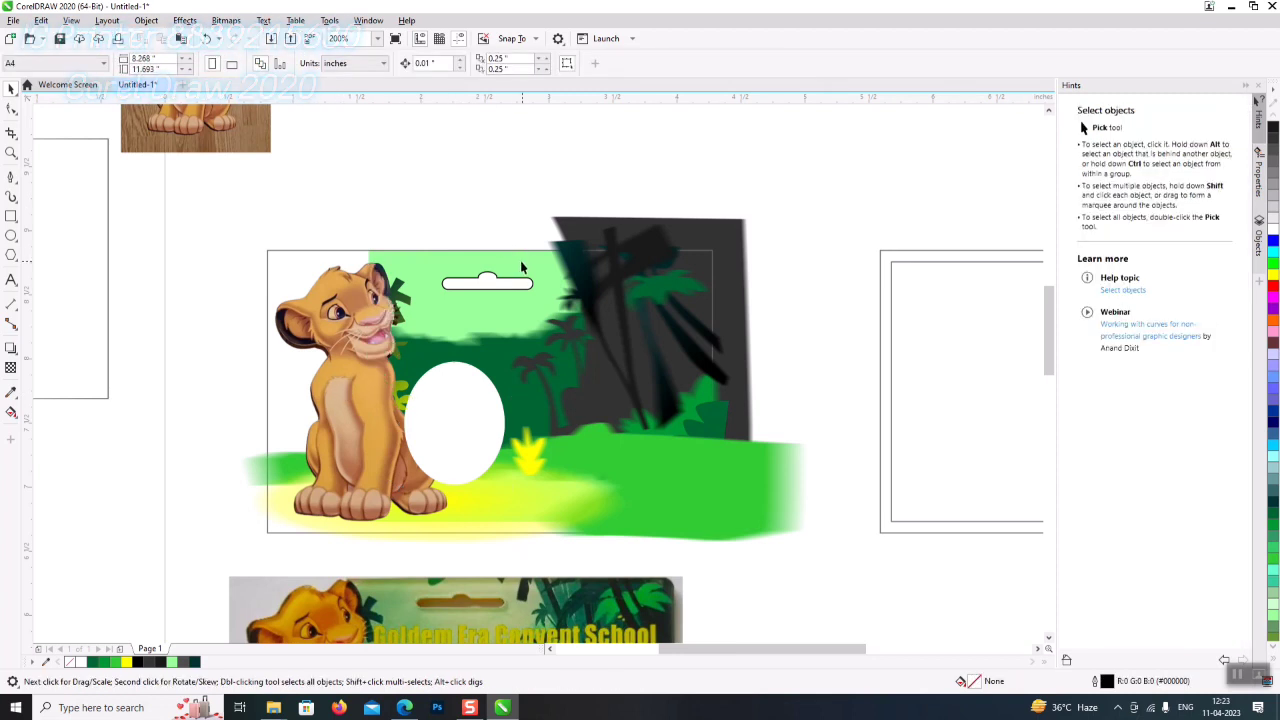
# - Switch to the Freehand tool from the curve tools flyout
pyautogui.scroll(2, 469, 282)
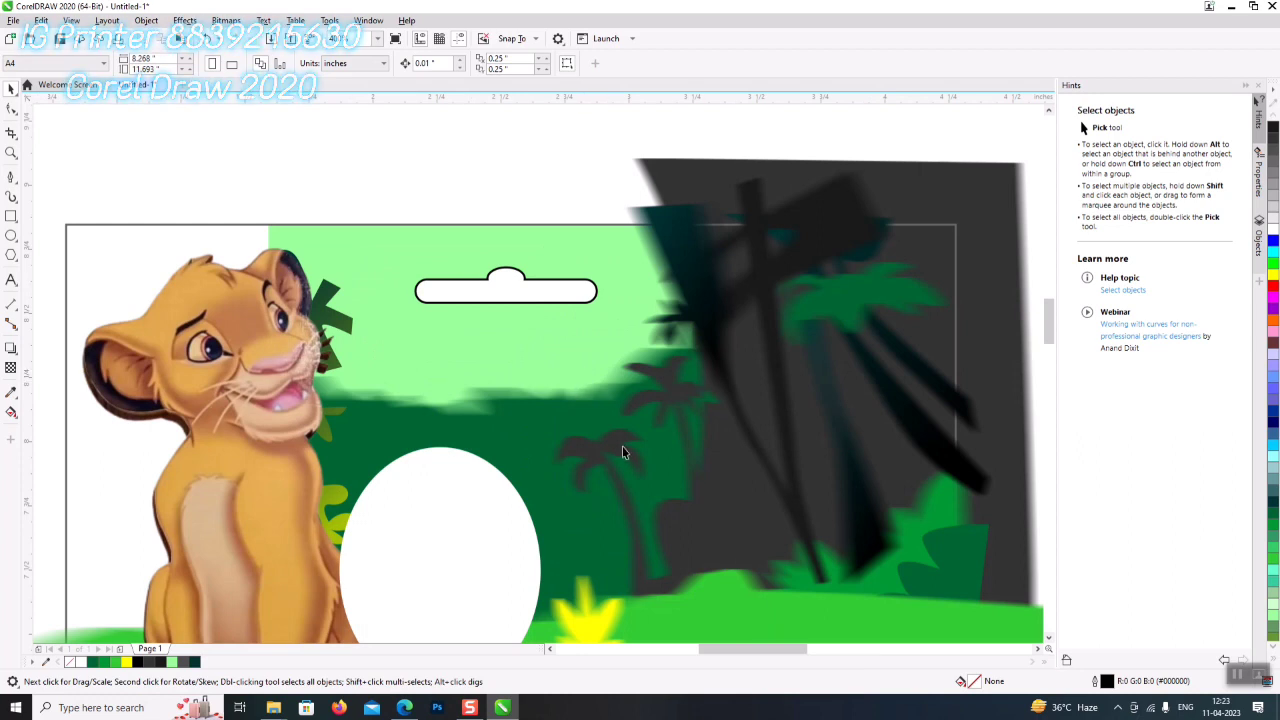
pyautogui.scroll(-2, 562, 360)
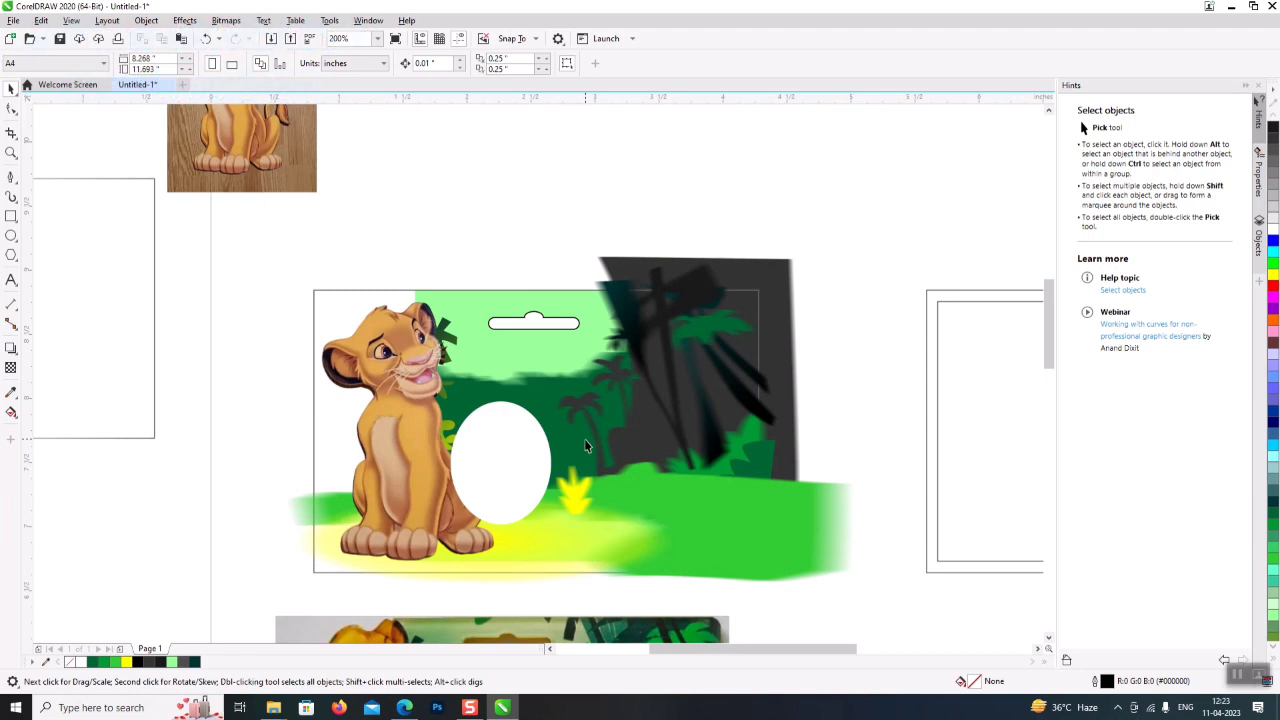
pyautogui.moveTo(1049, 350); pyautogui.dragTo(1050, 371)
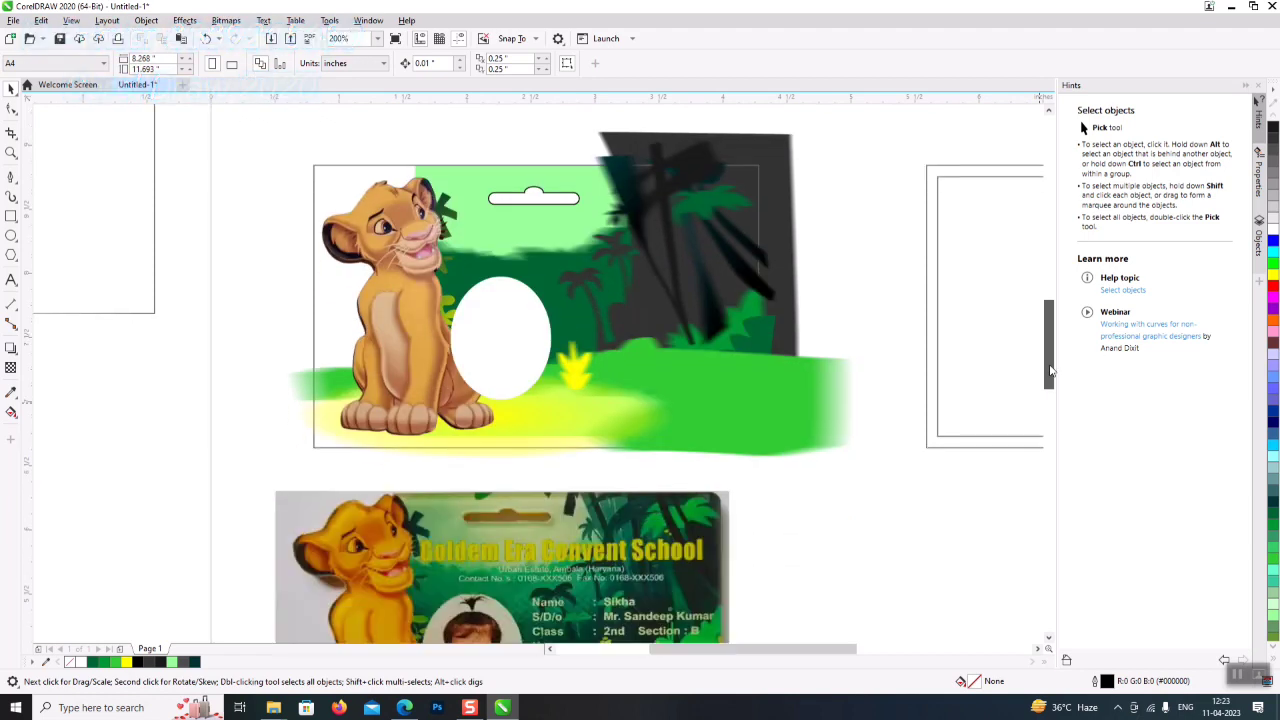
pyautogui.click(12, 177)
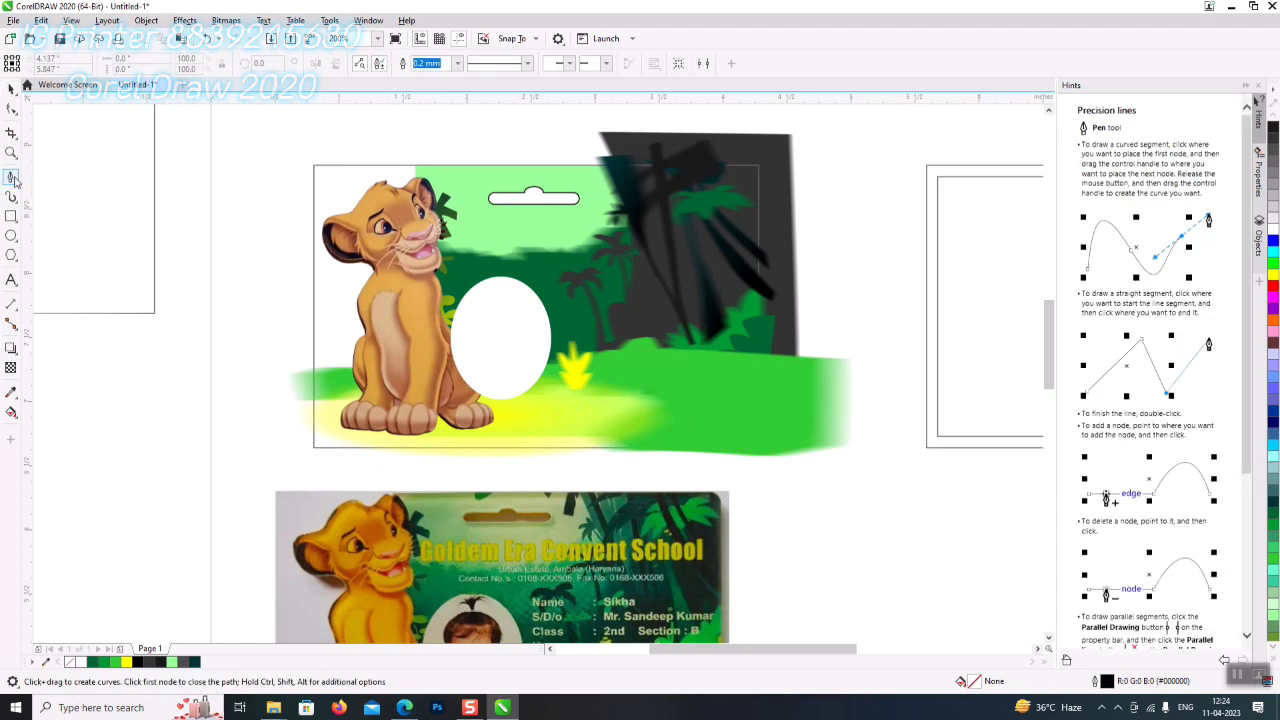
pyautogui.click(12, 177)
# - Draw a freehand loop around the lion cub's head and hanger slot, then drag one node to reshape it
pyautogui.click(60, 190)
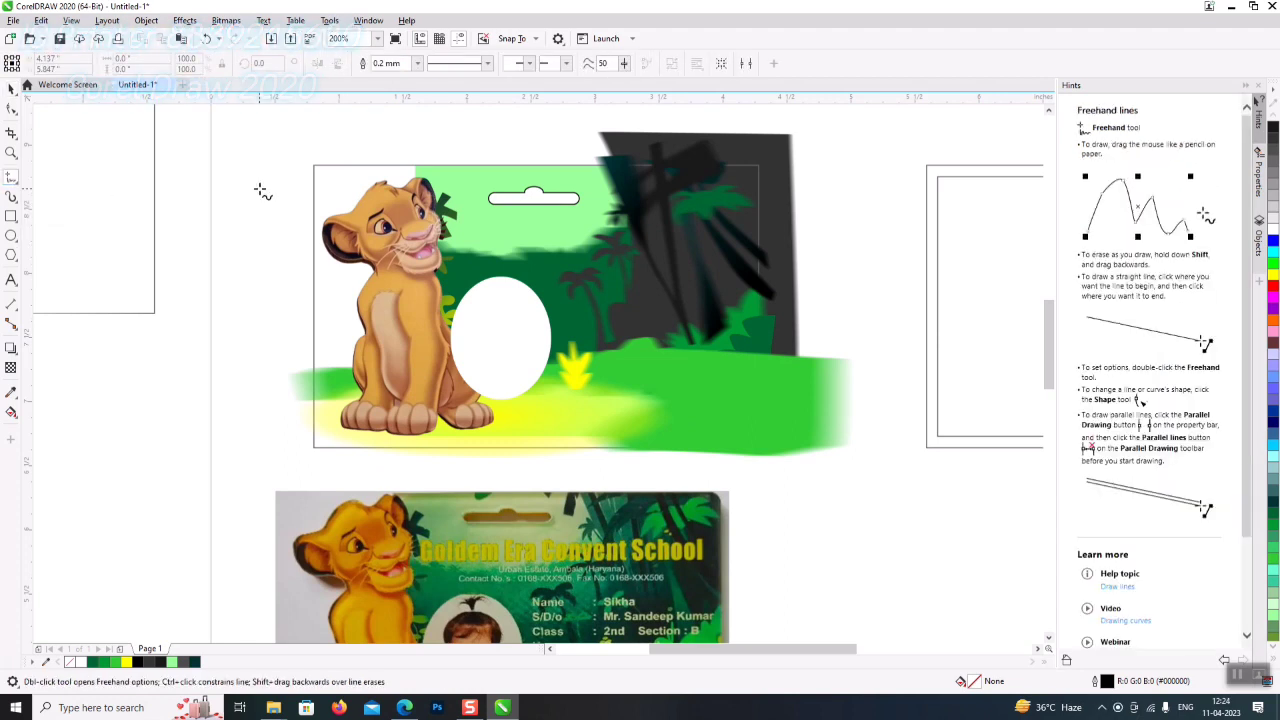
pyautogui.moveTo(521, 155)
pyautogui.mouseDown()
pyautogui.moveTo(434, 177)
pyautogui.moveTo(489, 183)
pyautogui.moveTo(486, 258)
pyautogui.moveTo(430, 268)
pyautogui.moveTo(398, 247)
pyautogui.moveTo(392, 205)
pyautogui.moveTo(416, 147)
pyautogui.moveTo(443, 137)
pyautogui.moveTo(524, 160)
pyautogui.mouseUp()
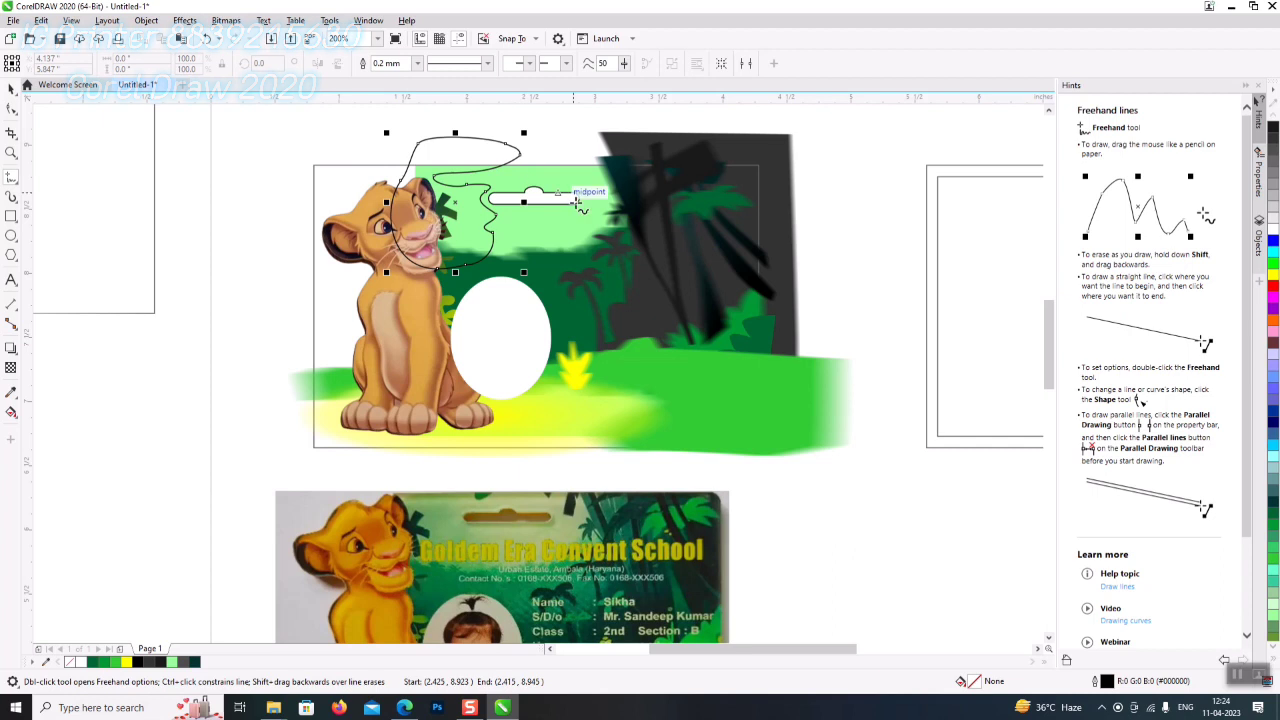
pyautogui.click(11, 90)
pyautogui.click(11, 108)
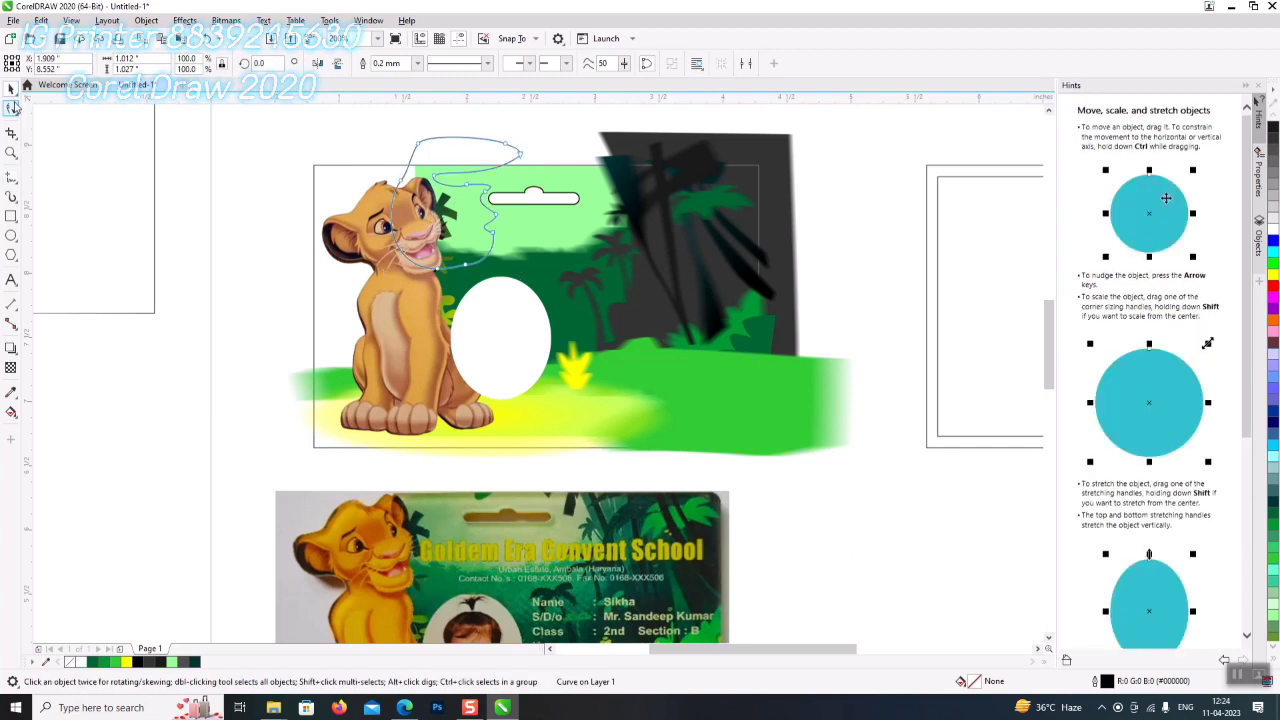
pyautogui.click(410, 189)
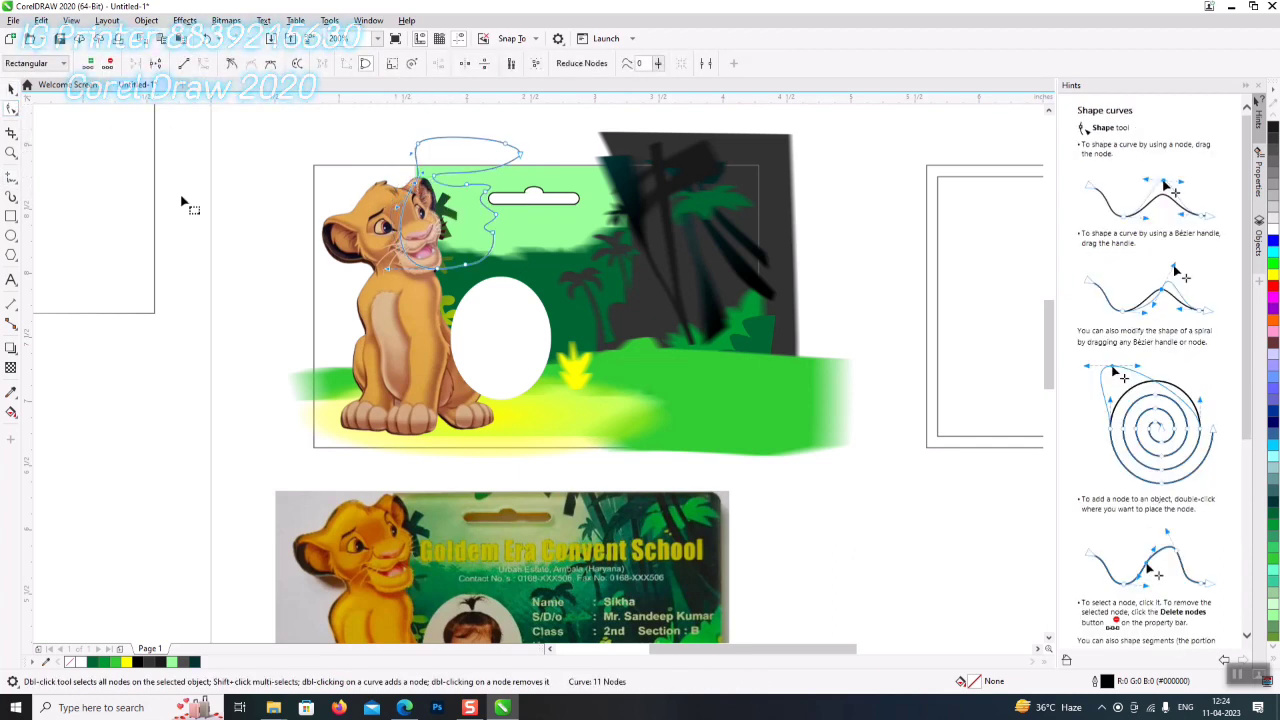
pyautogui.moveTo(423, 194); pyautogui.dragTo(418, 228)
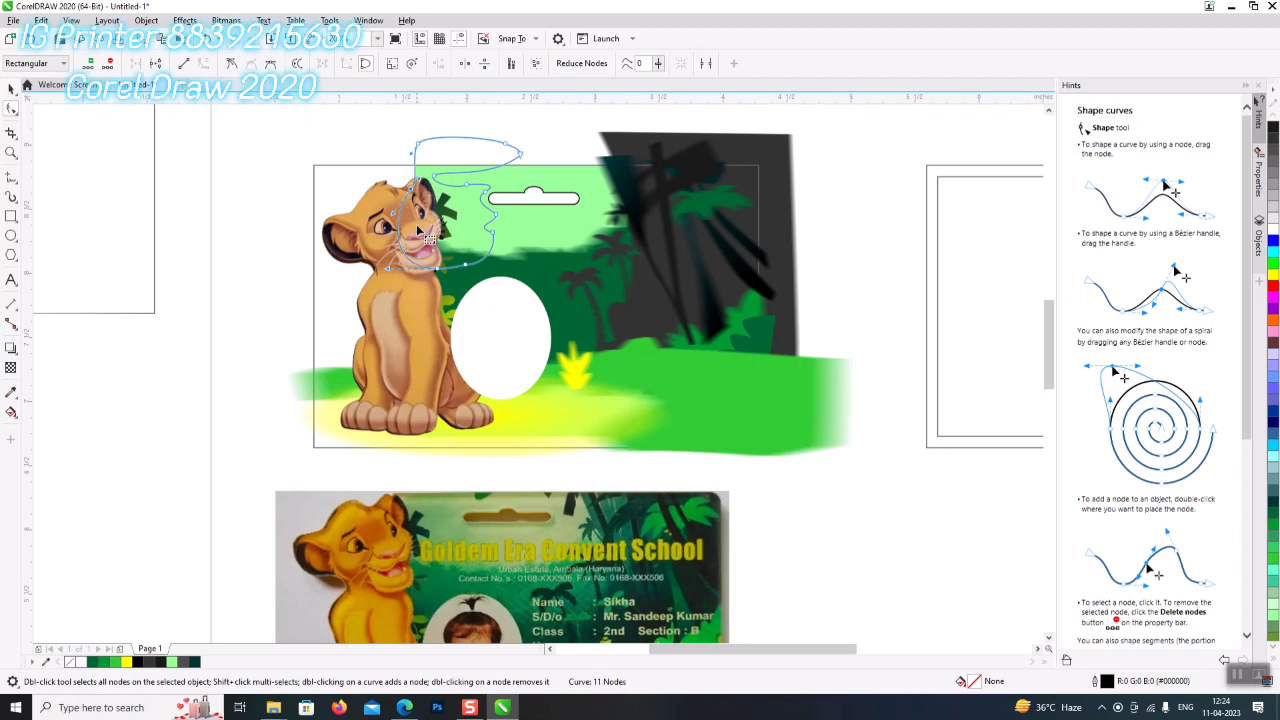
pyautogui.press('space')
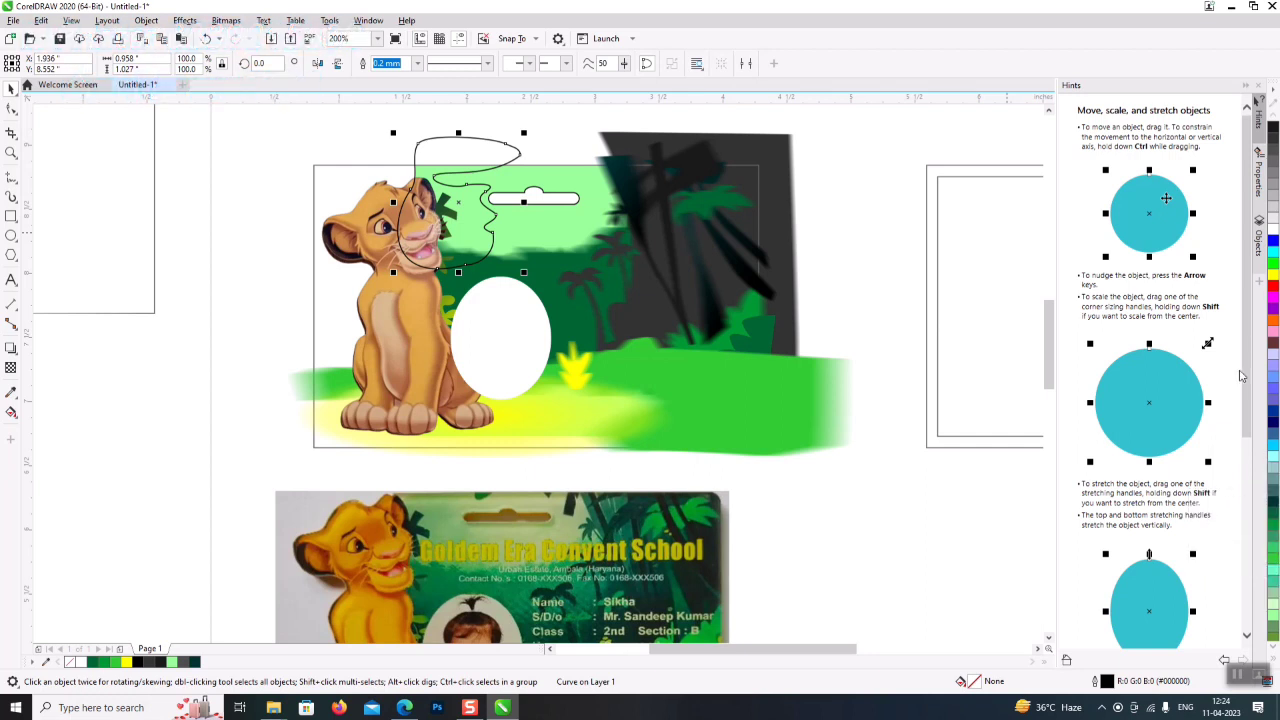
# - Fill the freehand shape green, remove its outline, and apply 50% uniform transparency
pyautogui.scroll(-1, 1246, 375)
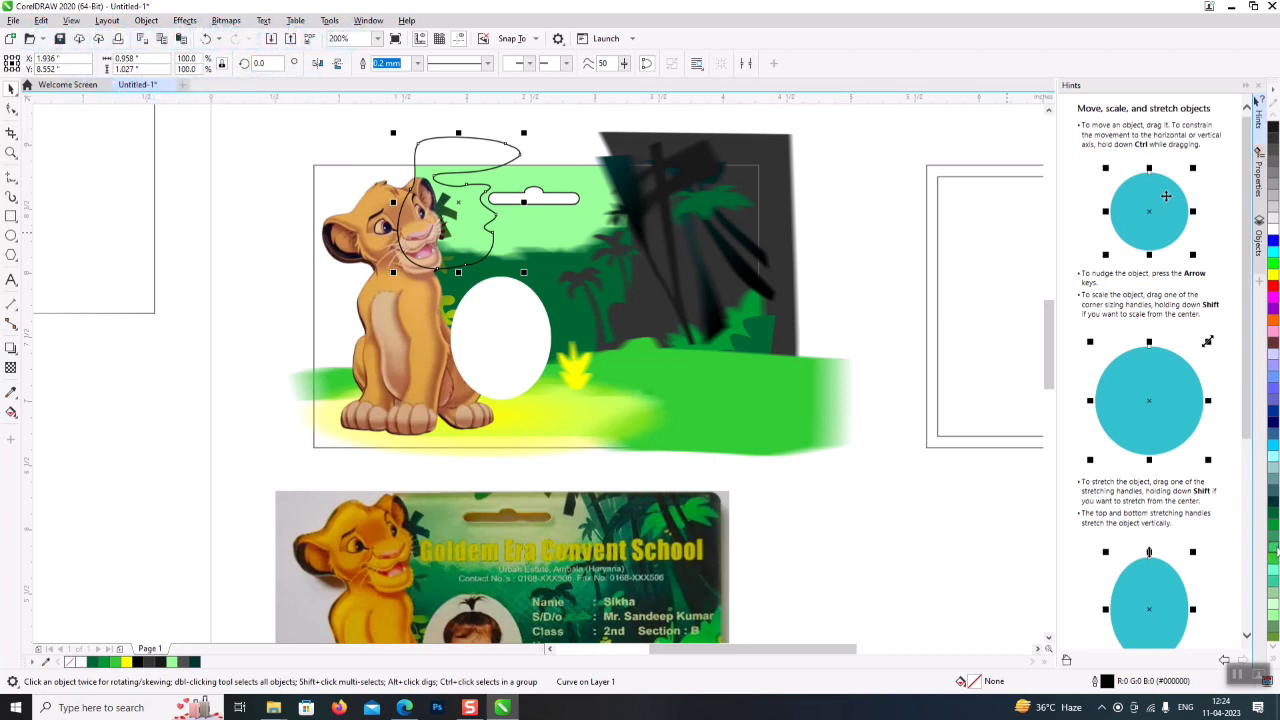
pyautogui.click(1273, 532)
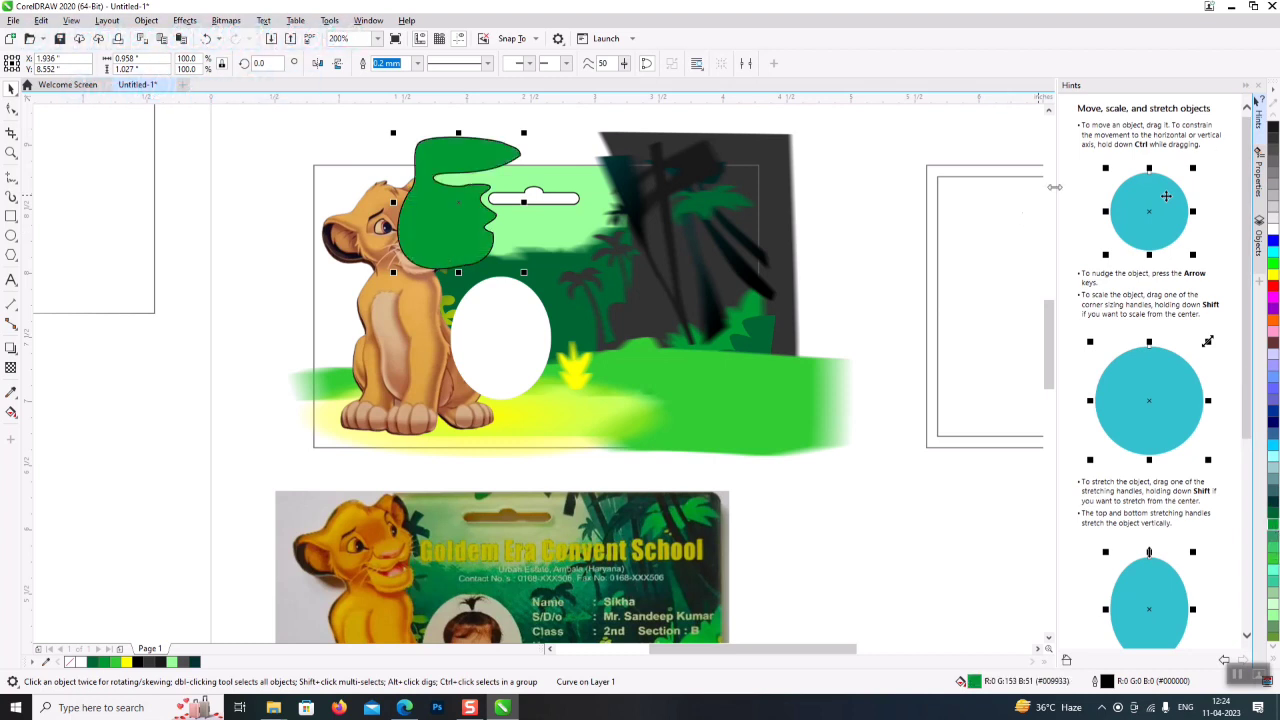
pyautogui.click(1273, 650)
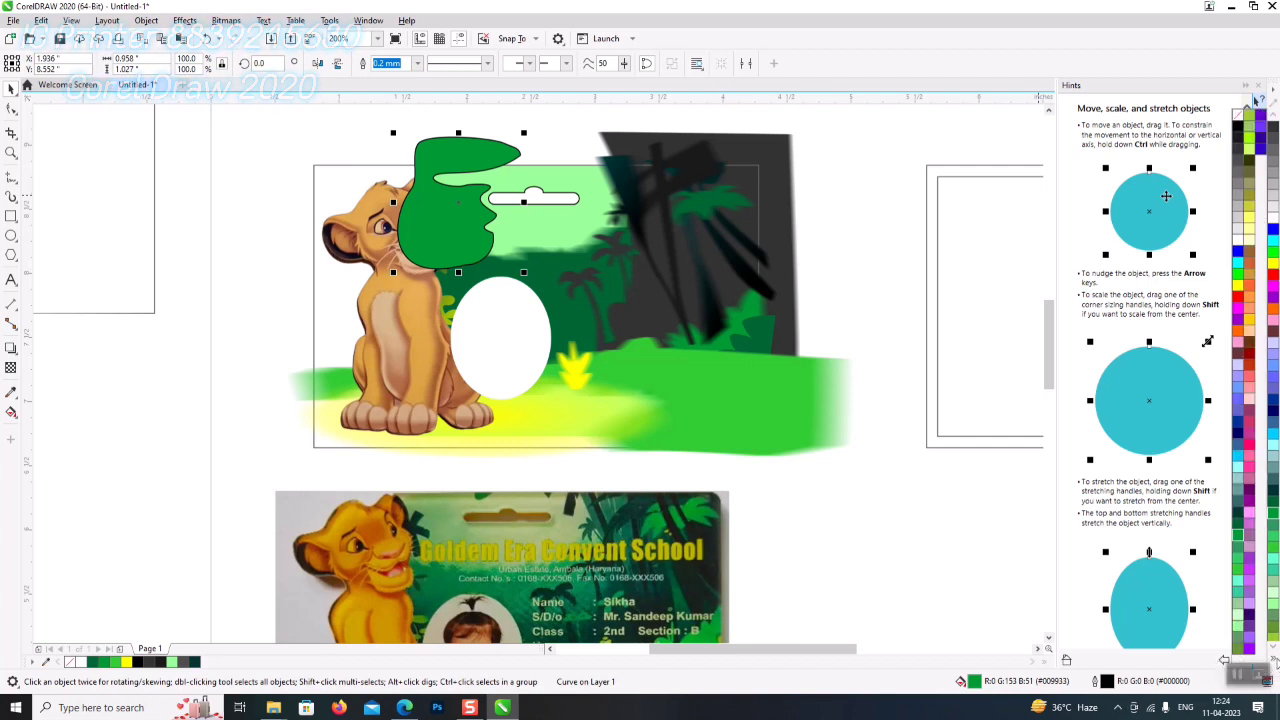
pyautogui.rightClick(1240, 118)
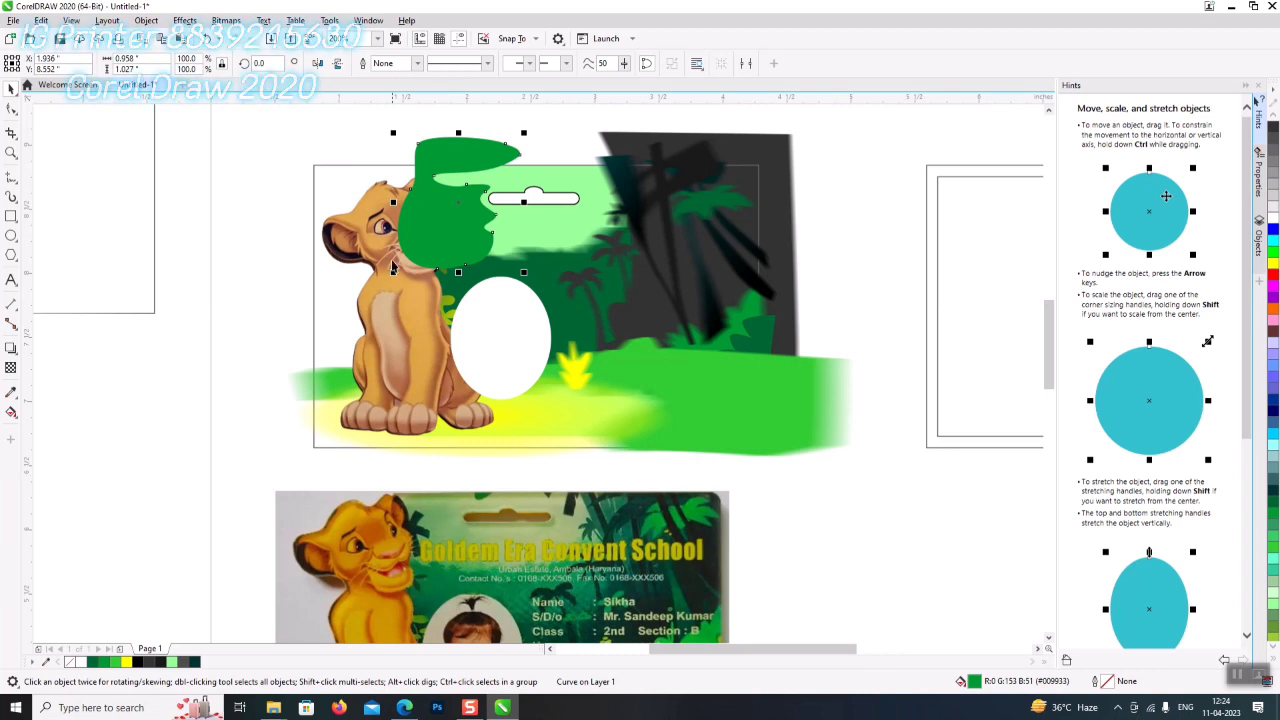
pyautogui.click(12, 368)
pyautogui.click(33, 63)
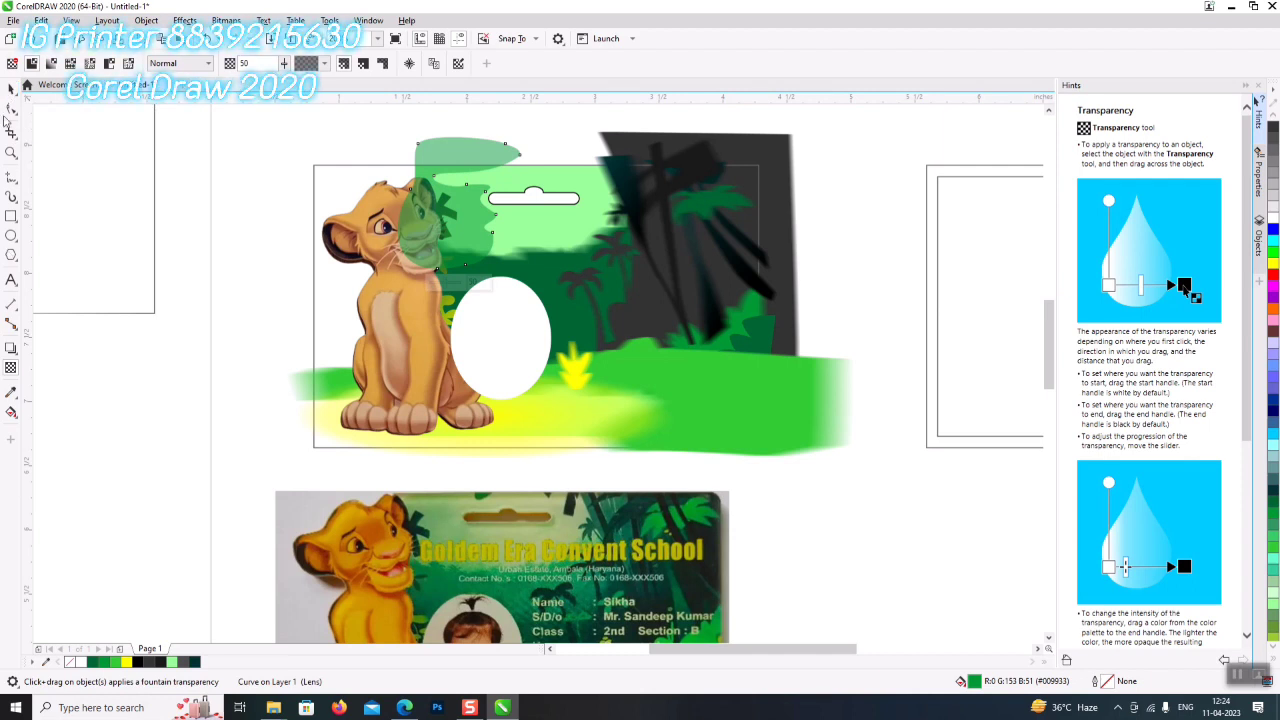
# - Return to the Pick tool and try selecting the lion cub and green shape together
pyautogui.click(12, 88)
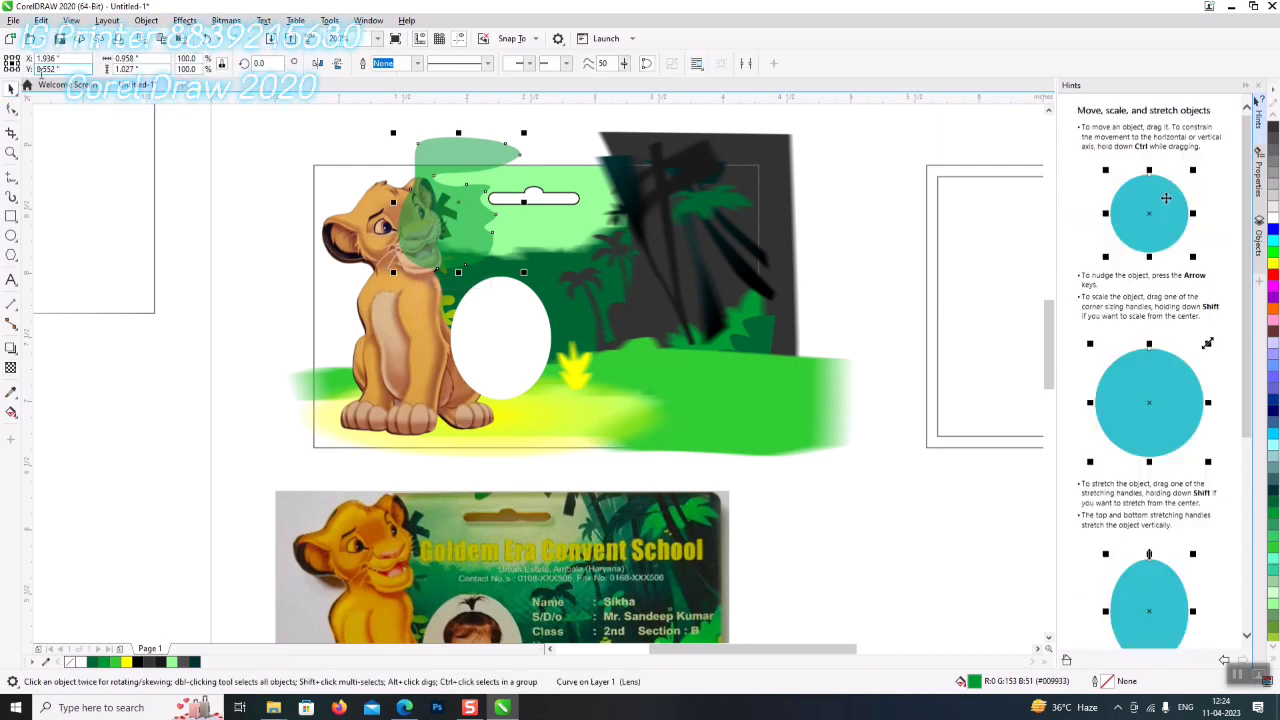
pyautogui.click(11, 367)
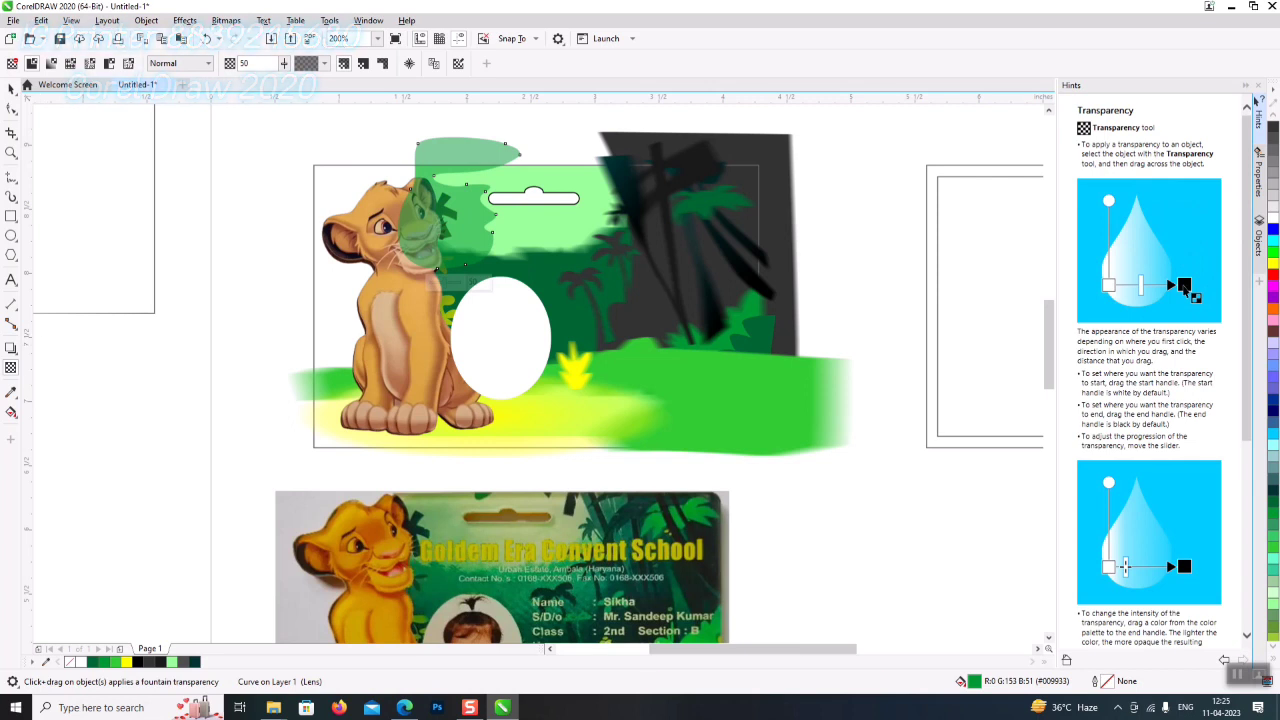
pyautogui.click(10, 88)
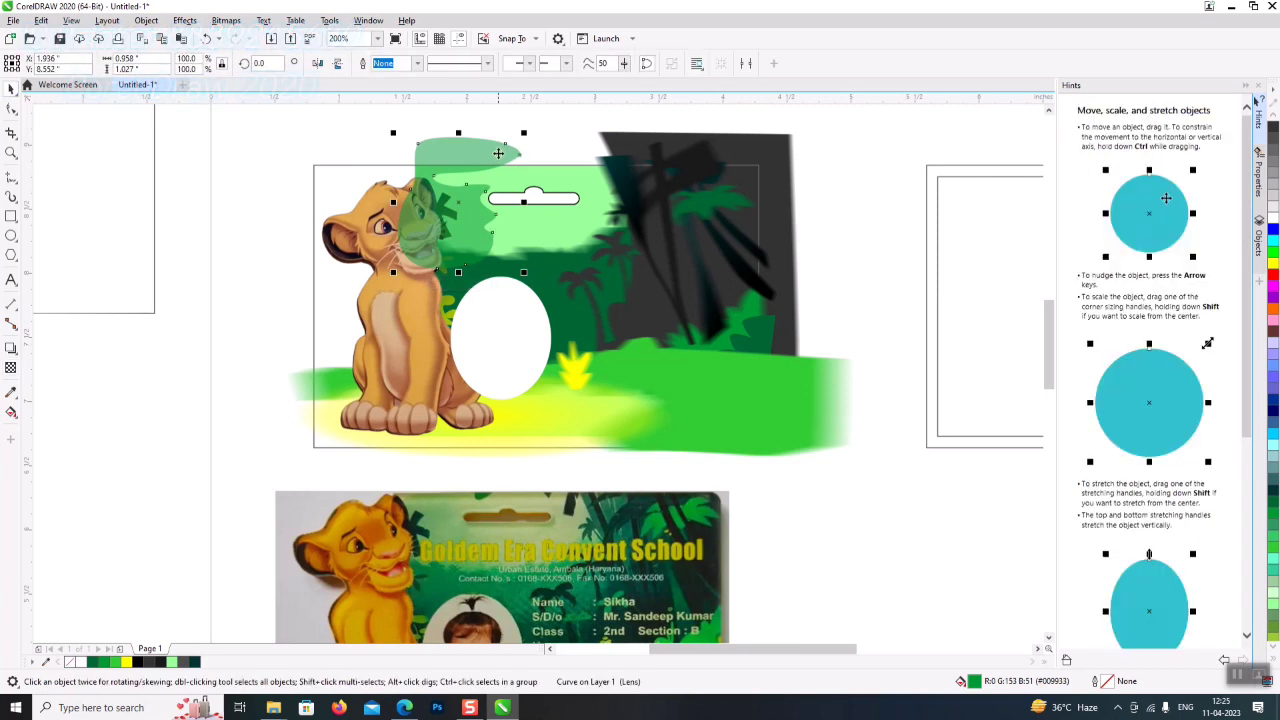
pyautogui.click(421, 386)
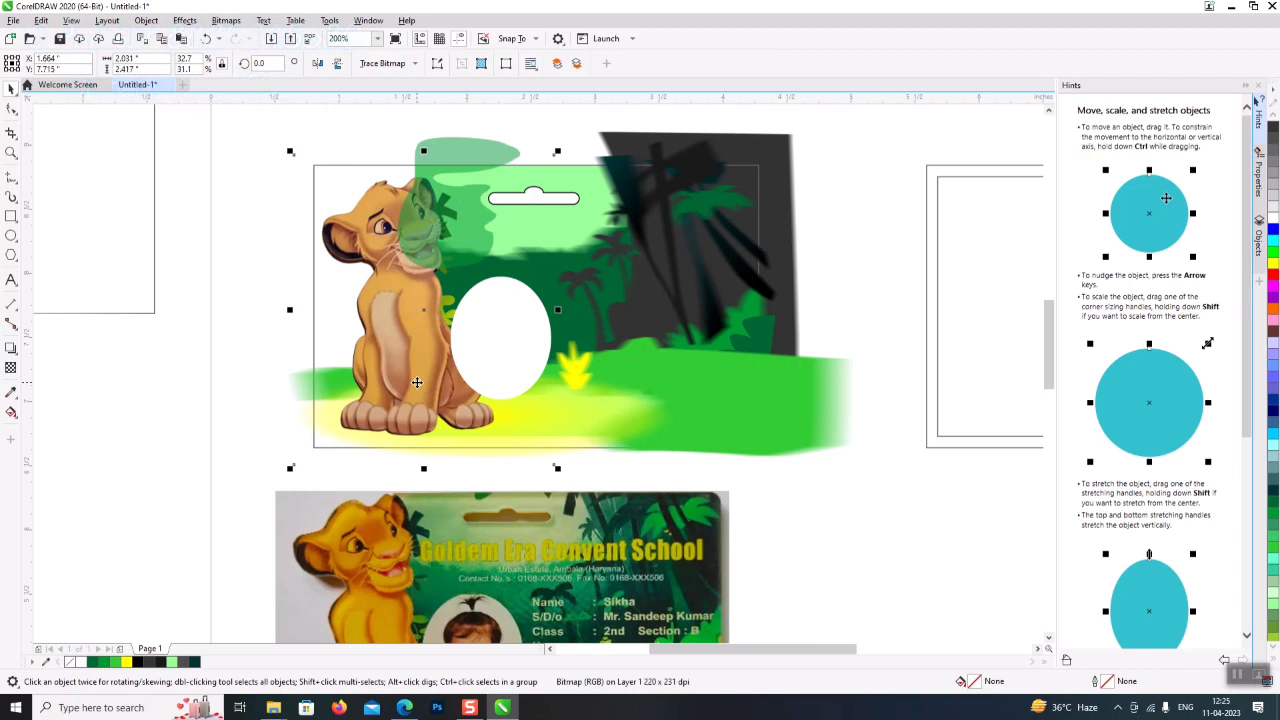
pyautogui.keyDown('shift'); pyautogui.click(528, 365); pyautogui.keyUp('shift')
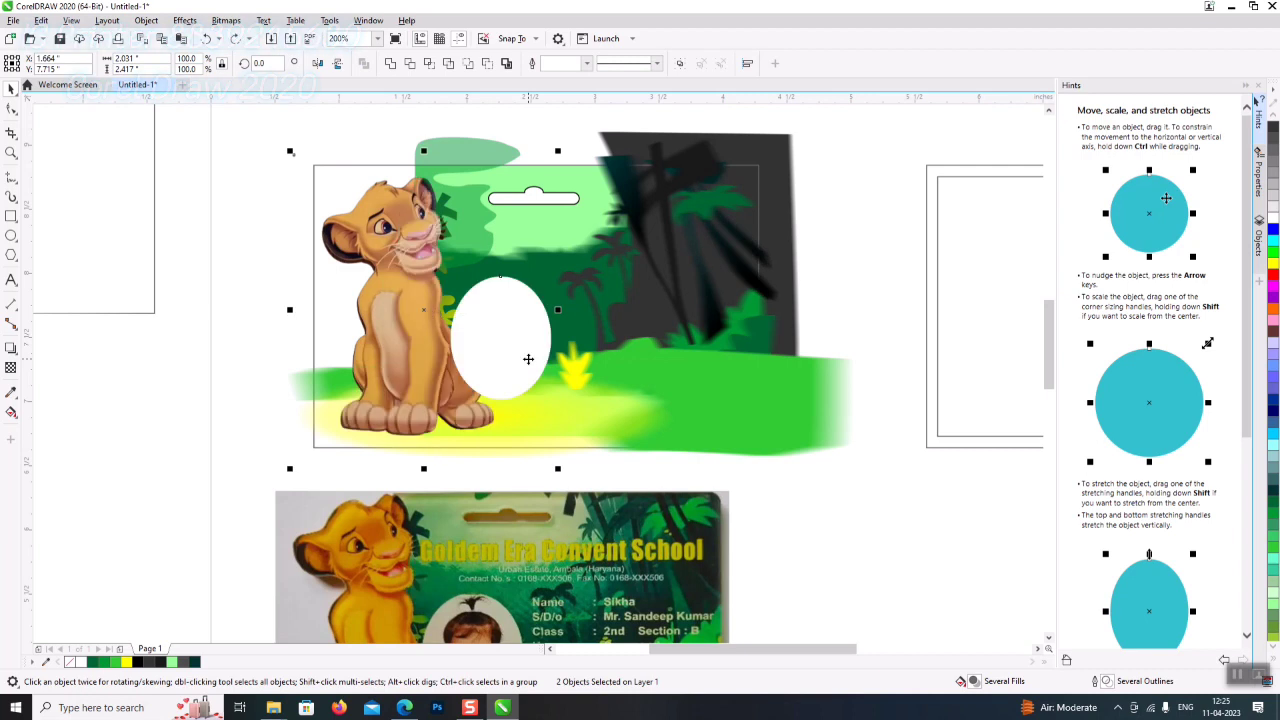
pyautogui.click(896, 260)
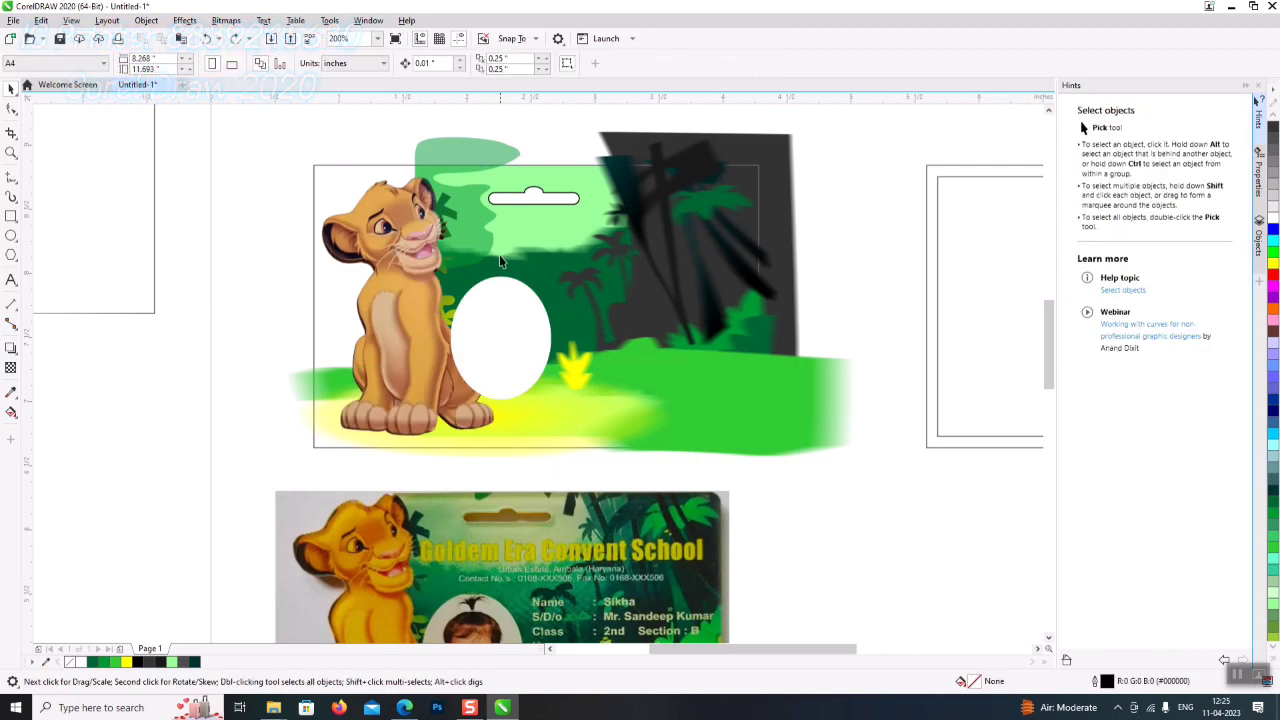
# - Send the light-green rectangle to the back and reselect the translucent green shape
pyautogui.click(488, 160)
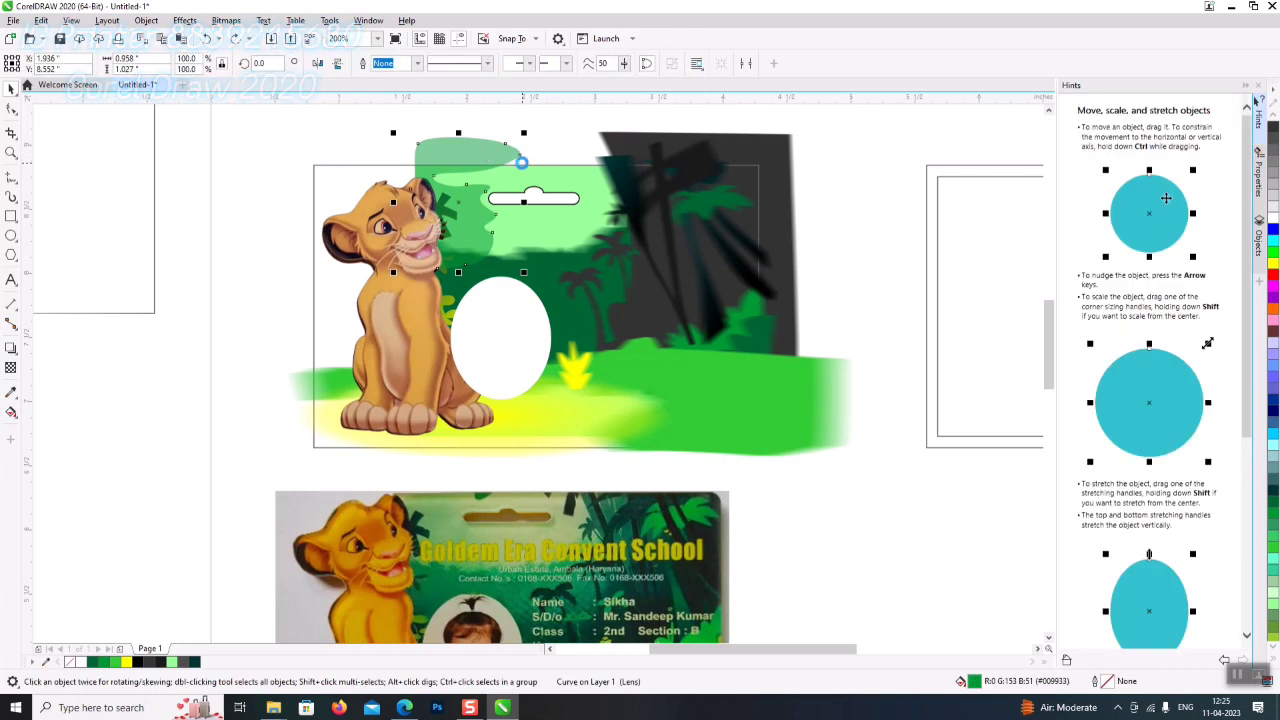
pyautogui.click(546, 171)
pyautogui.click(571, 173)
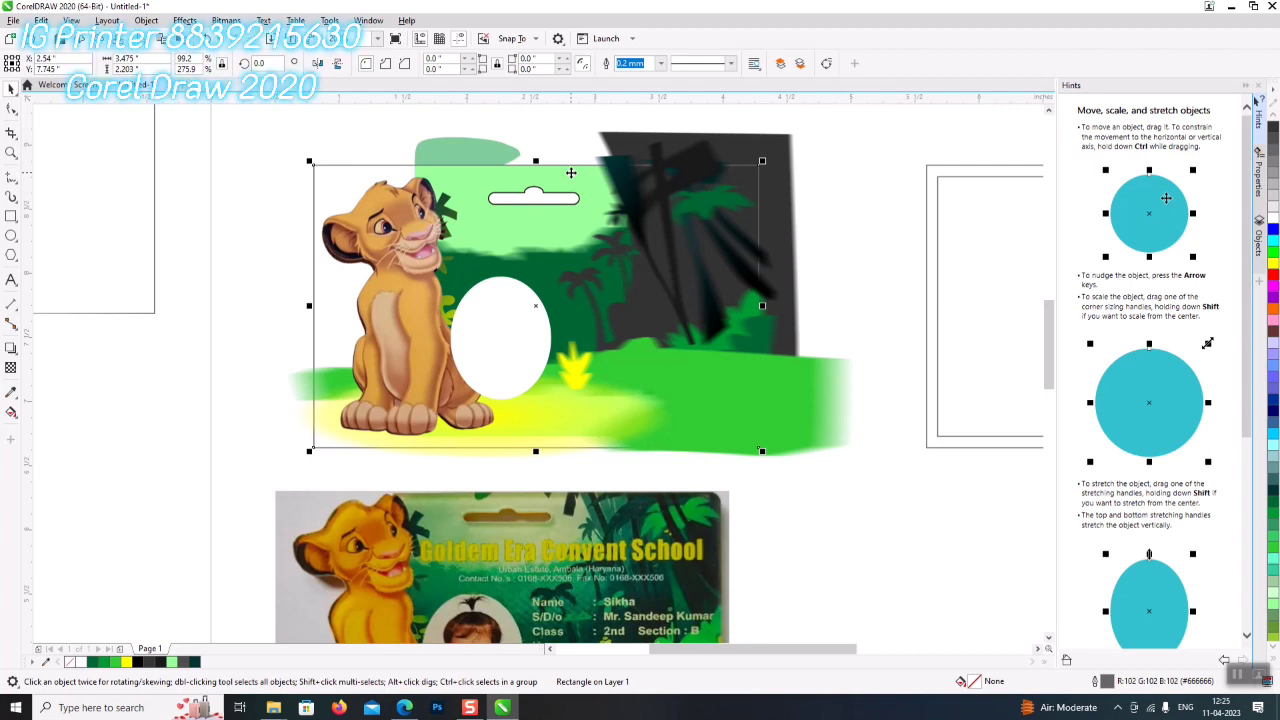
pyautogui.keyDown('alt'); pyautogui.click(572, 176); pyautogui.keyUp('alt')
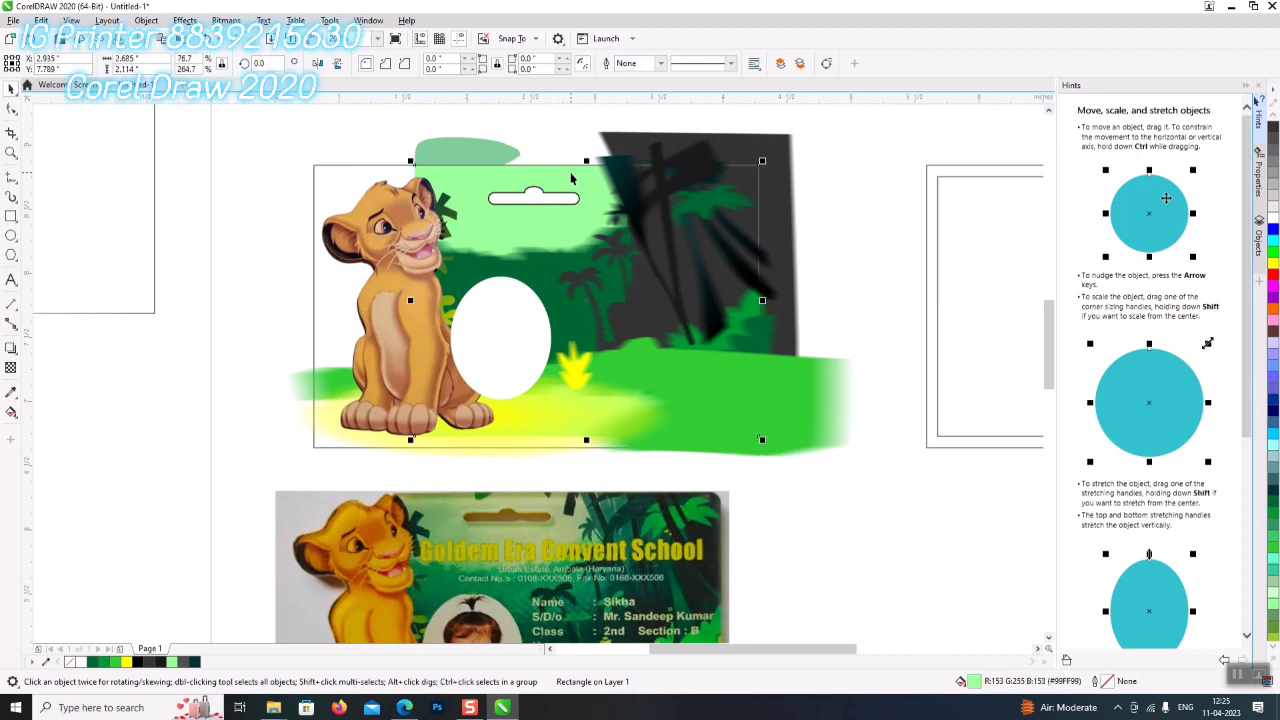
pyautogui.hotkey('shift', 'pagedown')
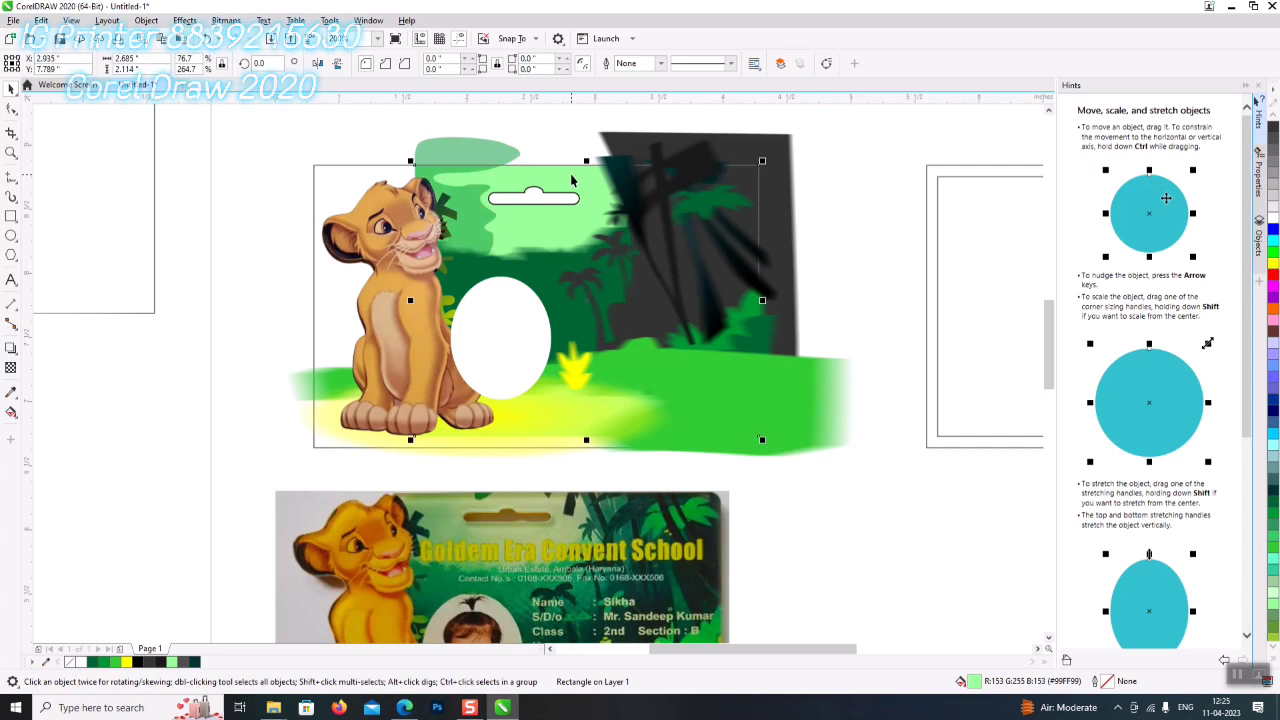
pyautogui.click(478, 157)
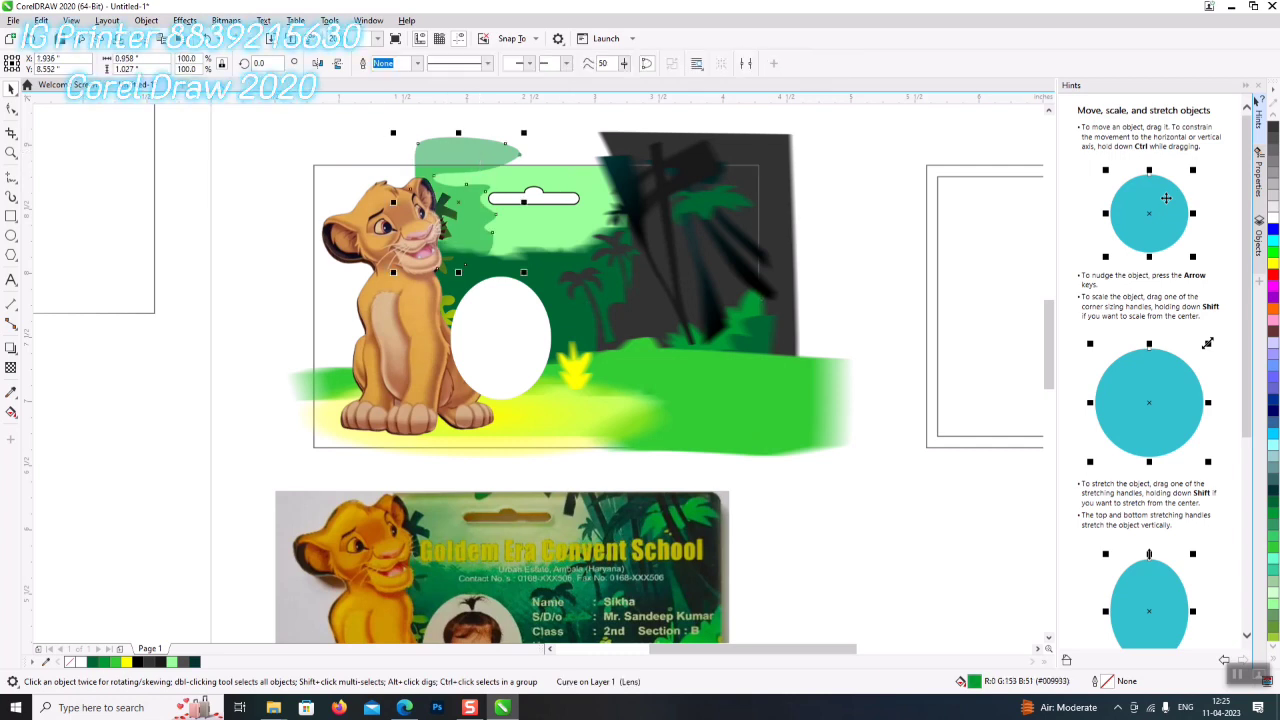
# - Apply a Motion Blur with a reduced Distance to the translucent green shape
pyautogui.click(185, 22)
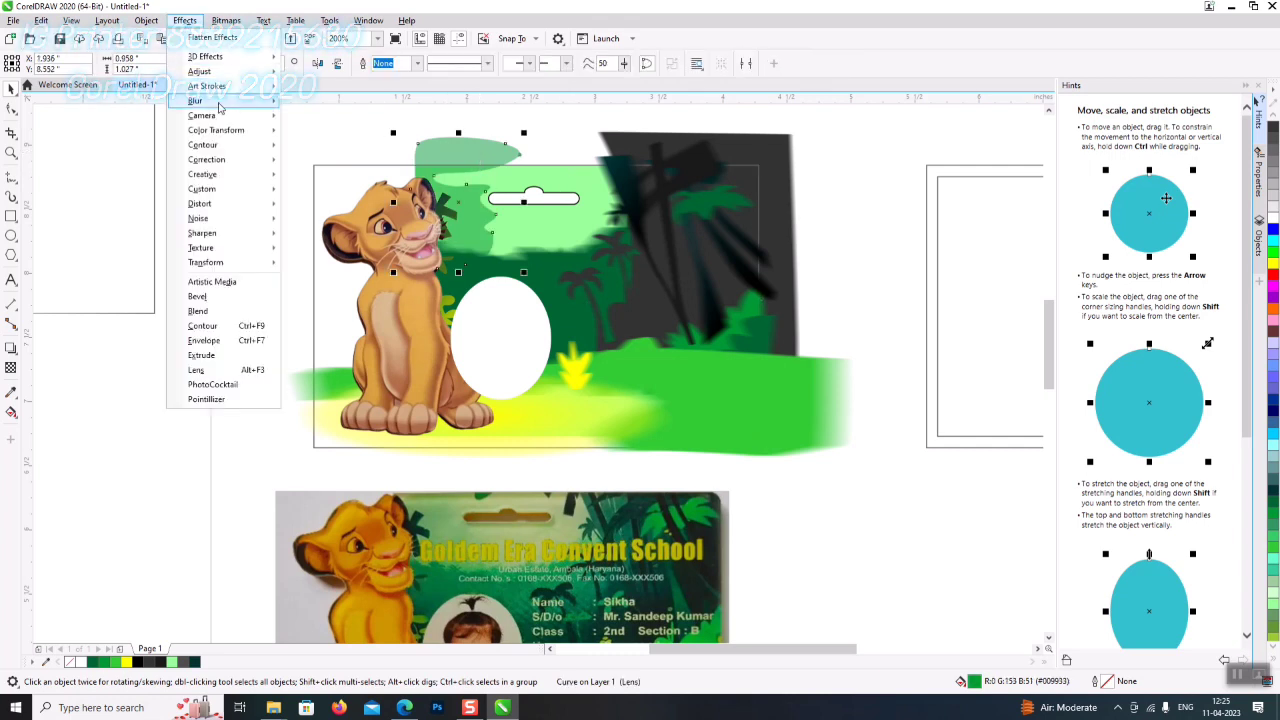
pyautogui.moveTo(220, 104)
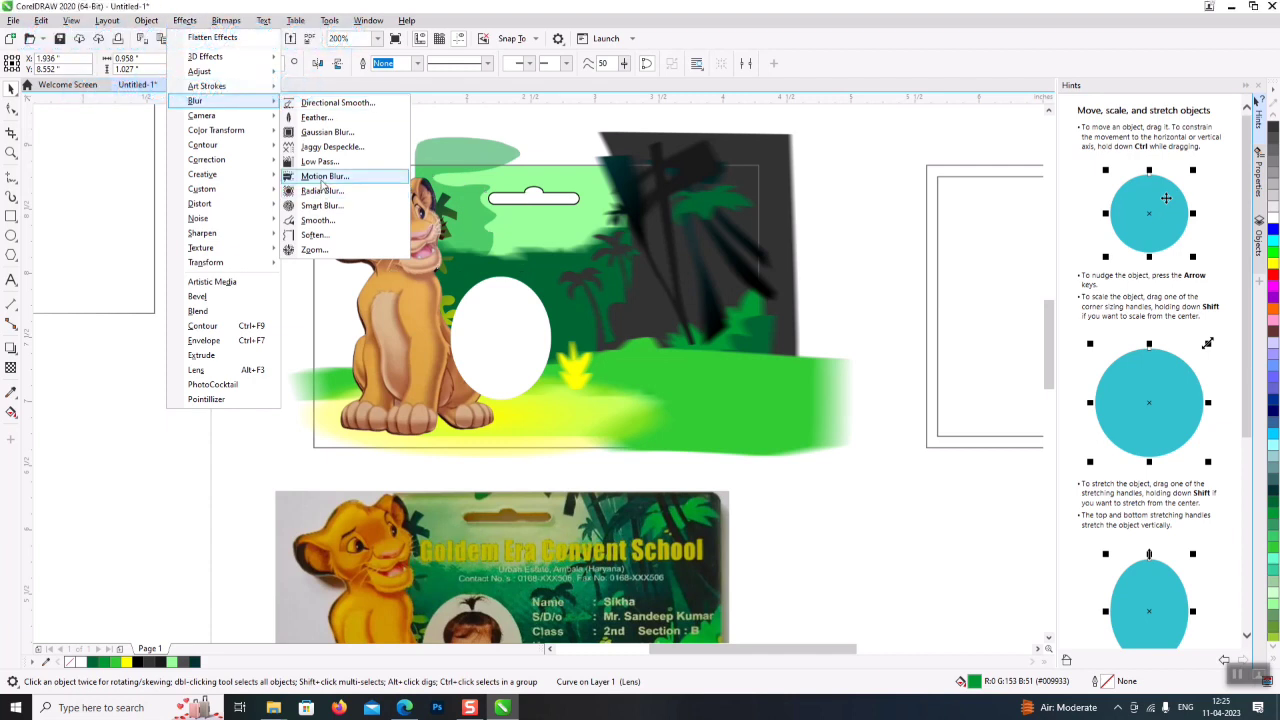
pyautogui.click(322, 176)
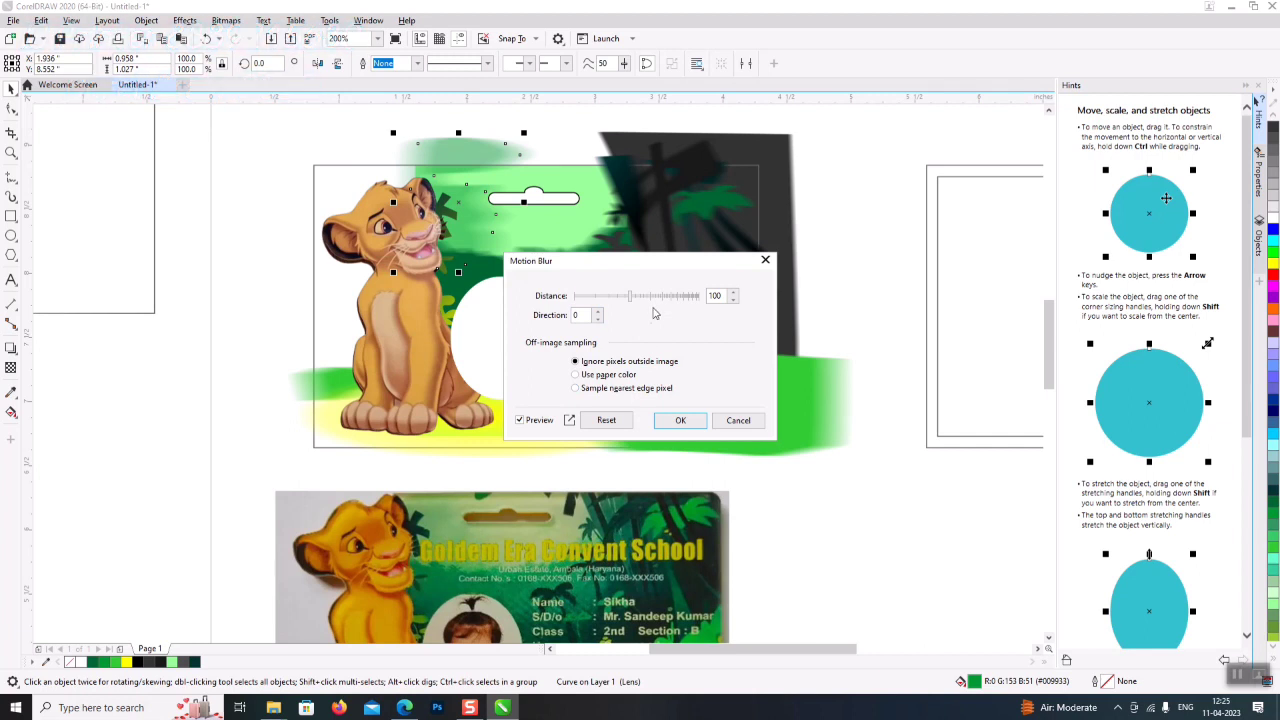
pyautogui.moveTo(630, 304); pyautogui.dragTo(607, 301)
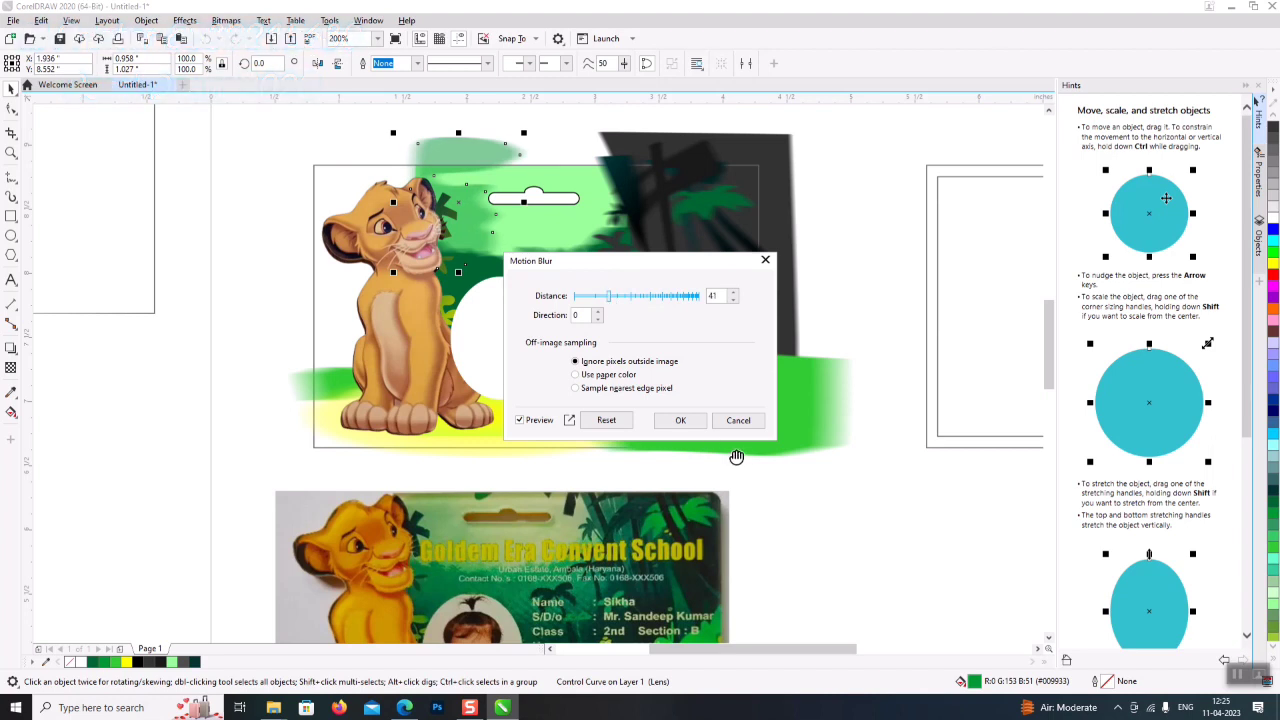
pyautogui.click(681, 421)
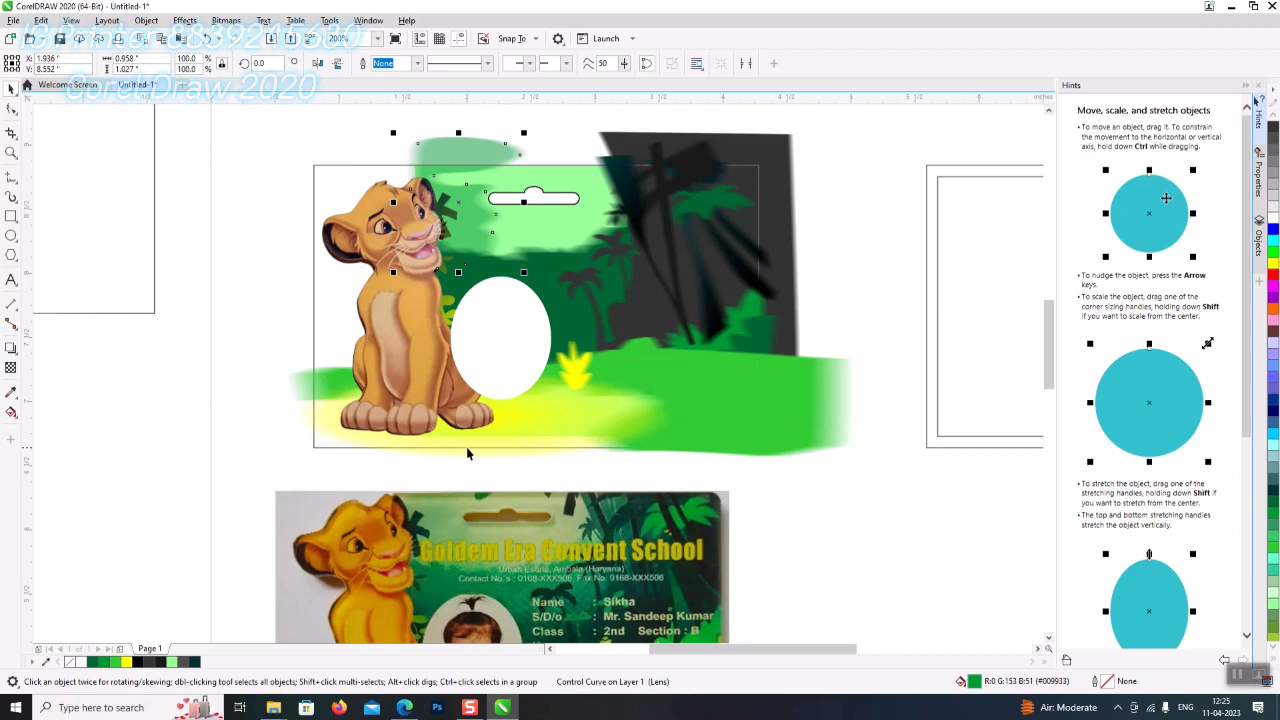
pyautogui.click(563, 177)
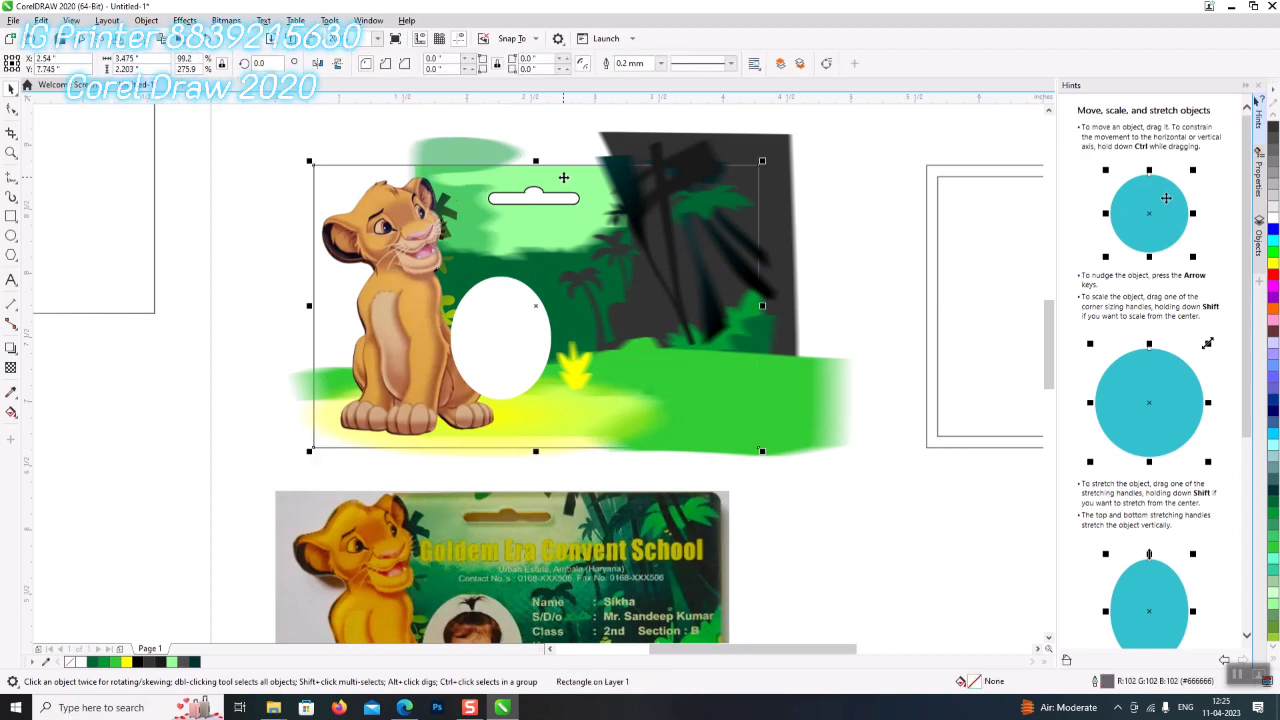
pyautogui.keyDown('alt'); pyautogui.click(563, 177); pyautogui.keyUp('alt')
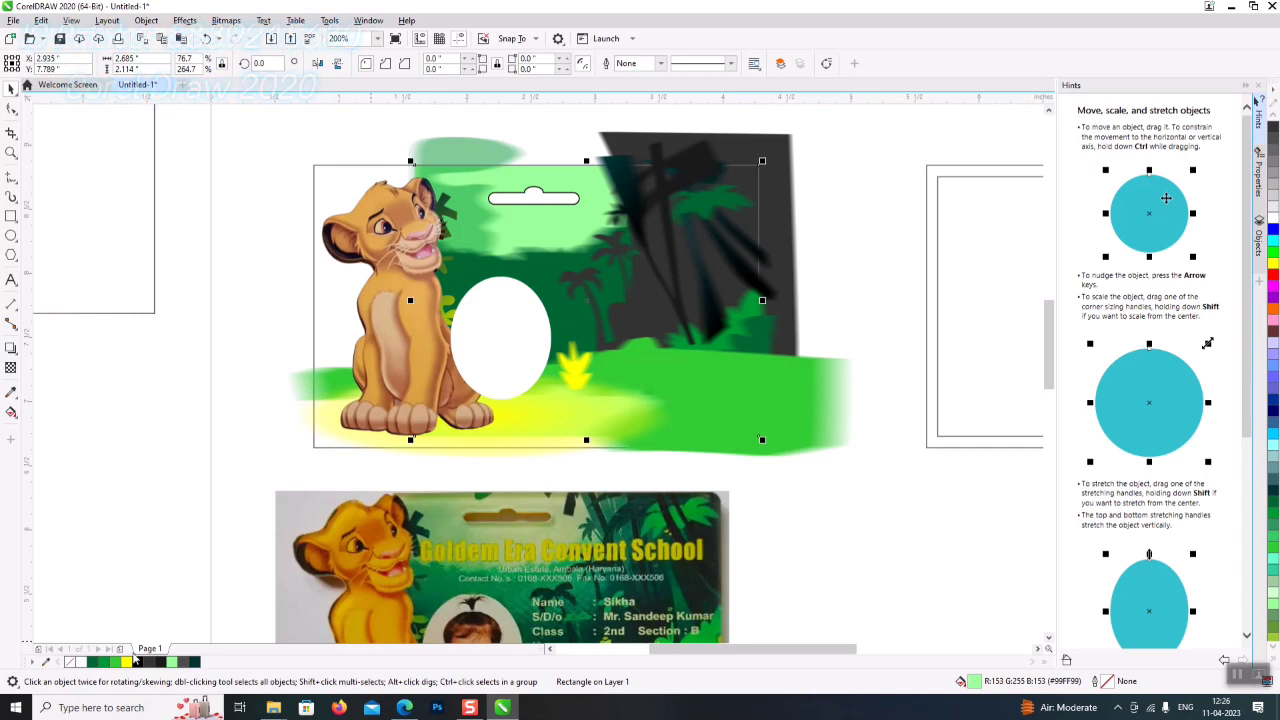
# - Set the rectangle's fountain fill right node to #EAFF00 for a green-to-yellow gradient
pyautogui.press('F11')
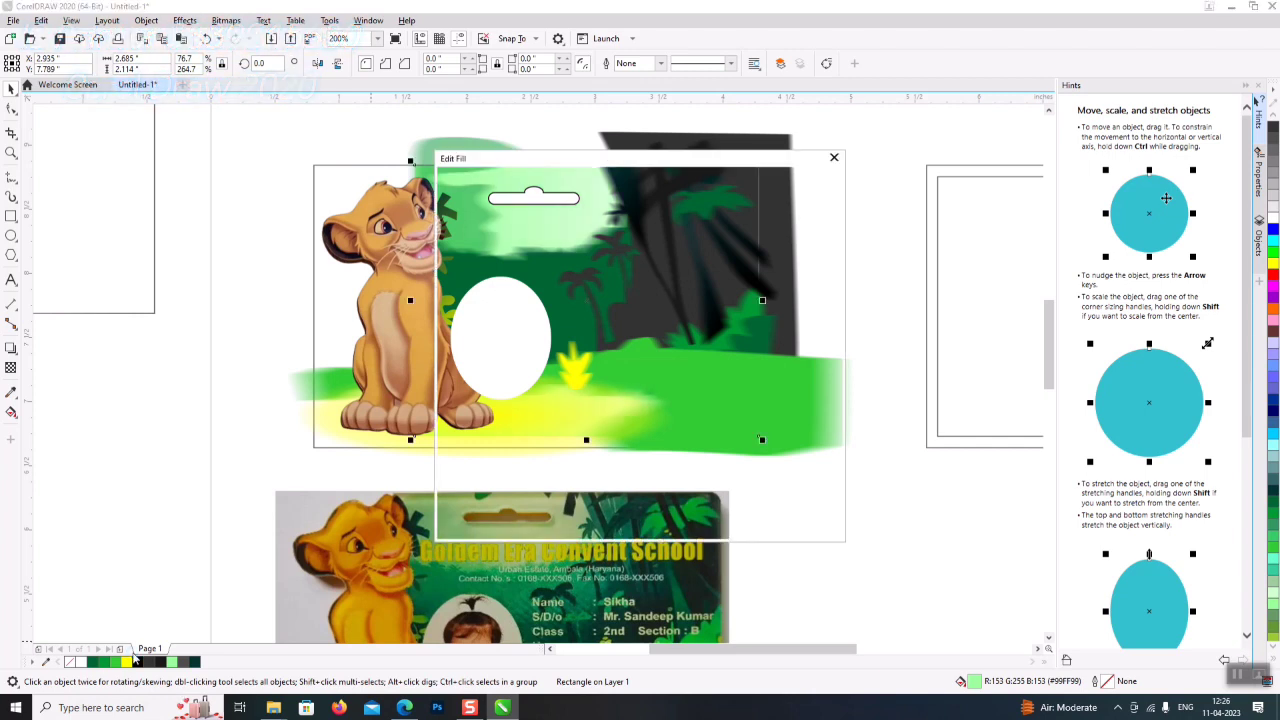
pyautogui.moveTo(610, 158); pyautogui.dragTo(892, 140)
pyautogui.click(897, 384)
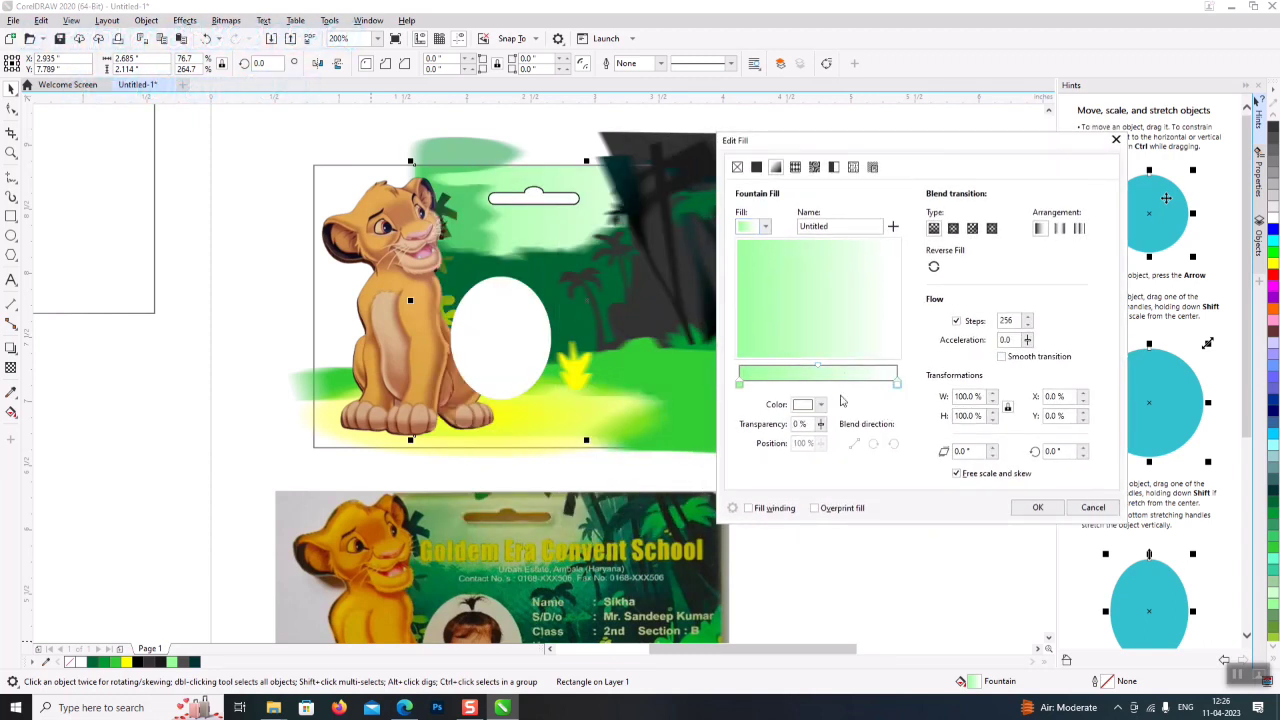
pyautogui.click(808, 406)
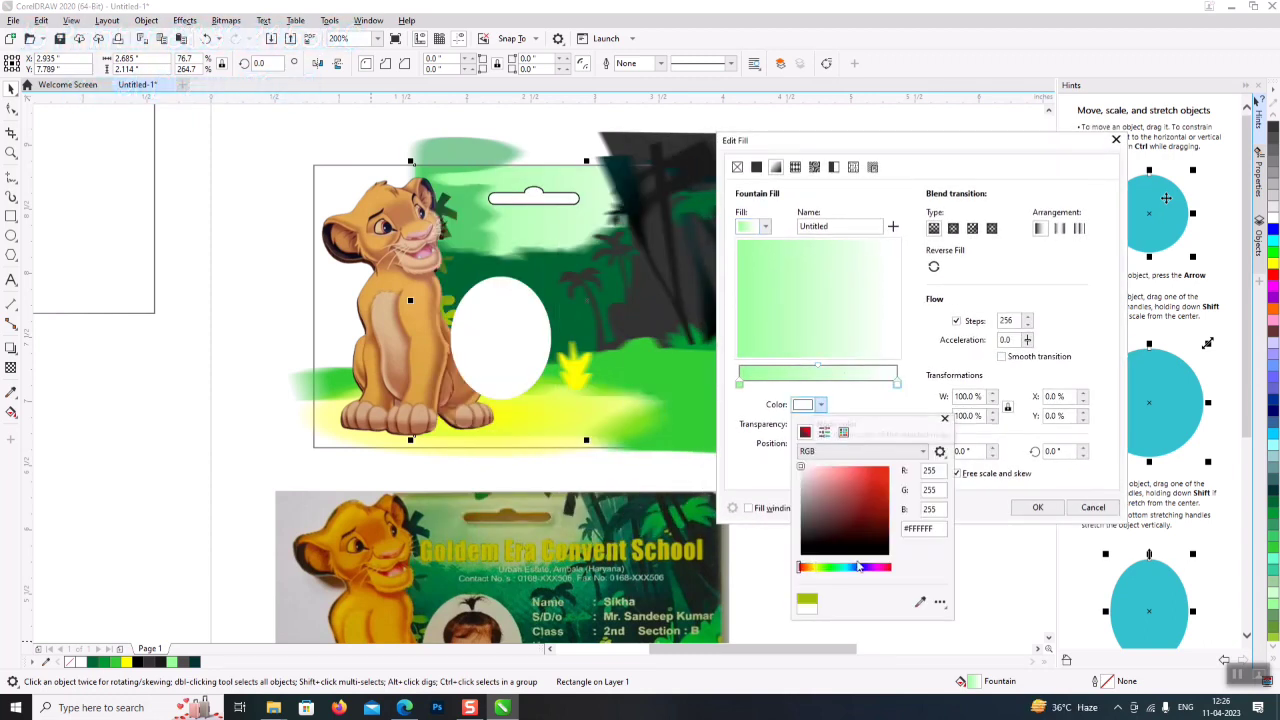
pyautogui.click(816, 568)
pyautogui.moveTo(853, 548); pyautogui.dragTo(903, 456)
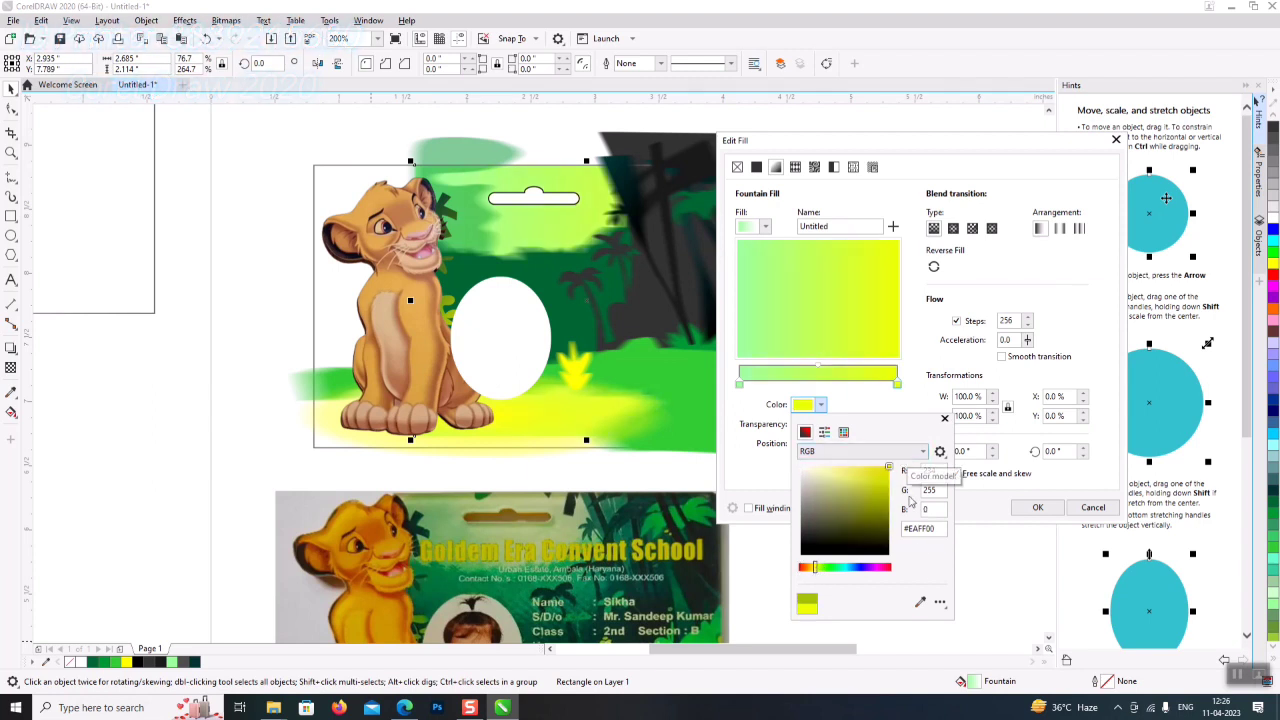
pyautogui.click(1003, 511)
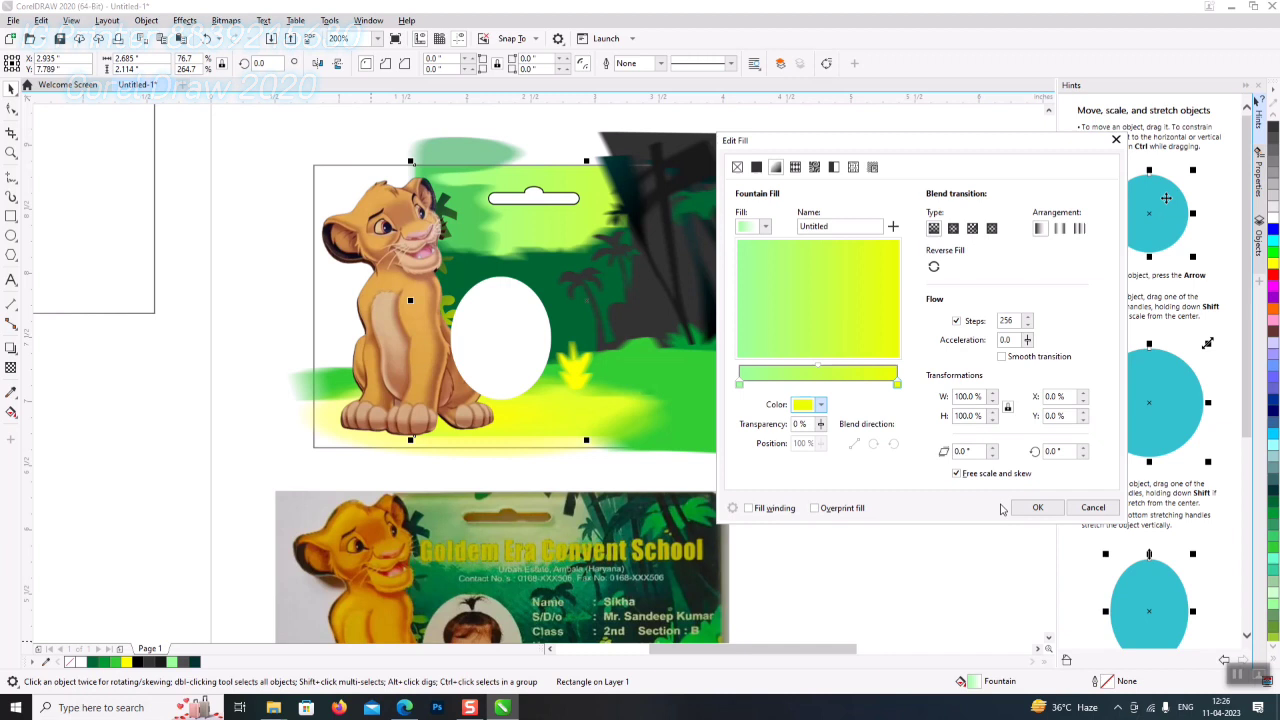
pyautogui.click(1037, 507)
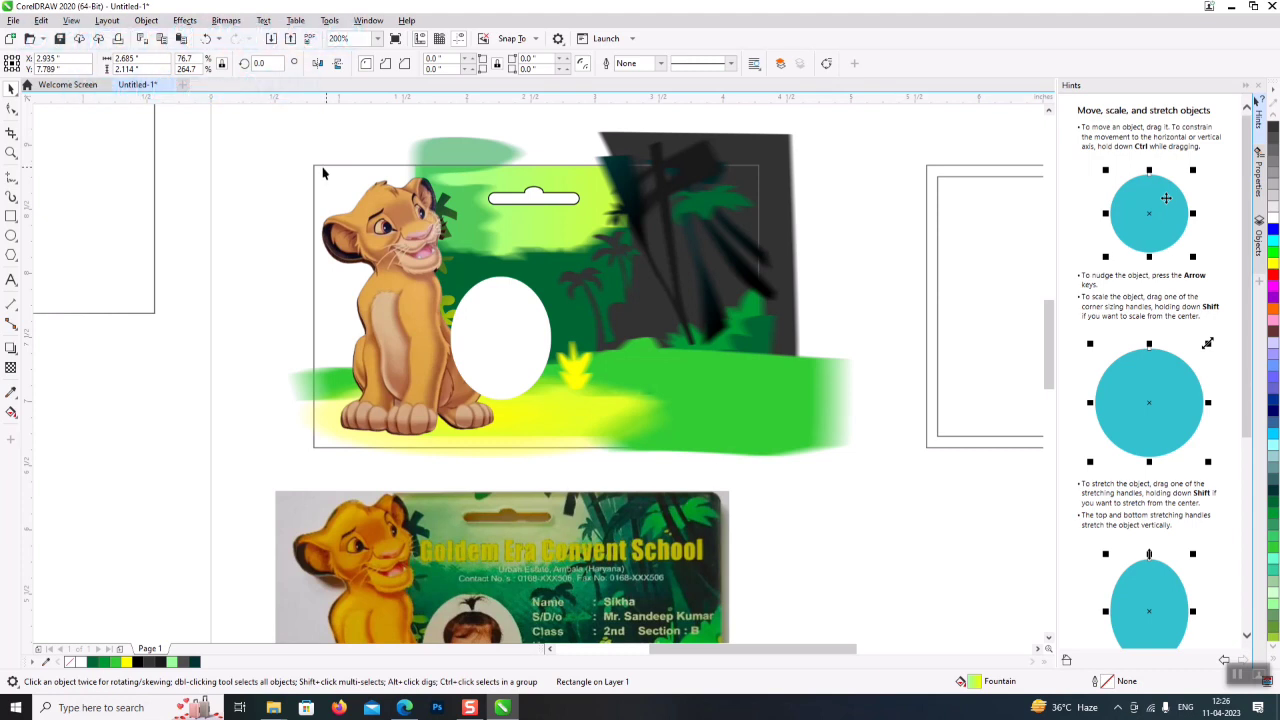
# - Reposition the two blank card frames, one below the picture and one at upper right
pyautogui.moveTo(833, 651); pyautogui.dragTo(888, 651)
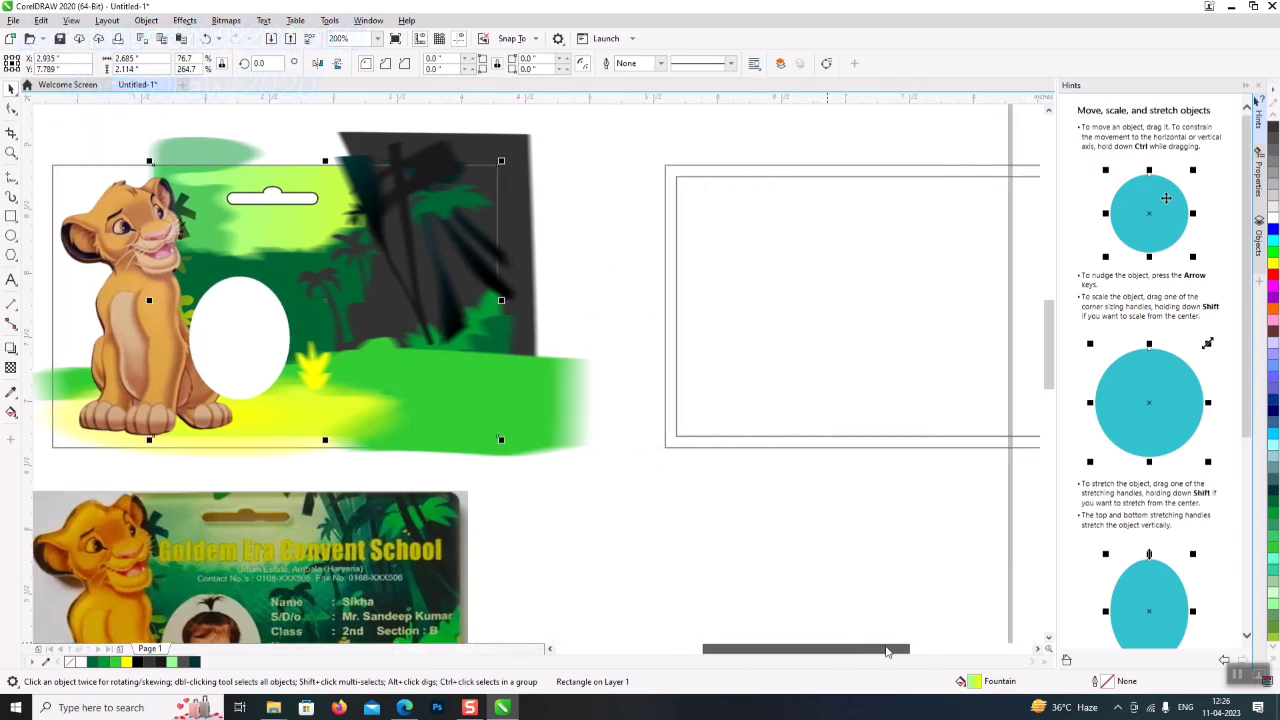
pyautogui.click(708, 166)
pyautogui.moveTo(707, 166); pyautogui.dragTo(556, 544)
pyautogui.click(695, 537)
pyautogui.moveTo(695, 537); pyautogui.dragTo(746, 169)
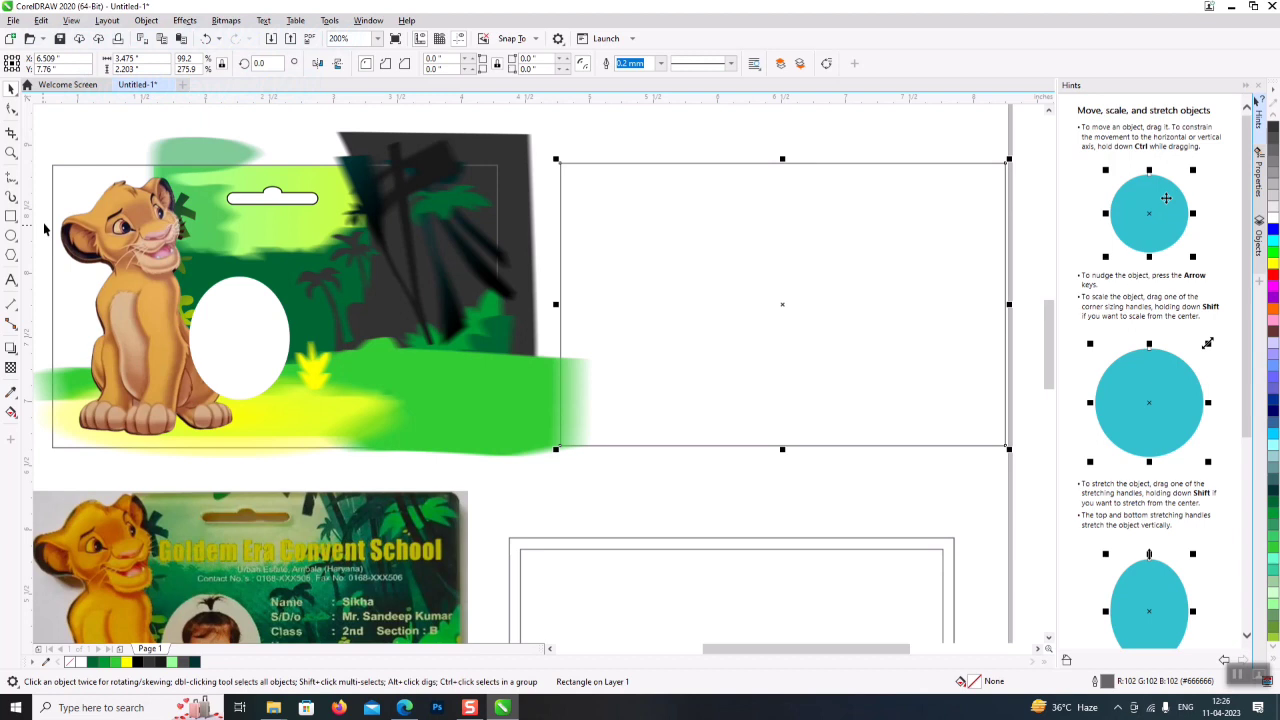
# - Remove the outline from the rectangle framing the jungle picture
pyautogui.click(56, 165)
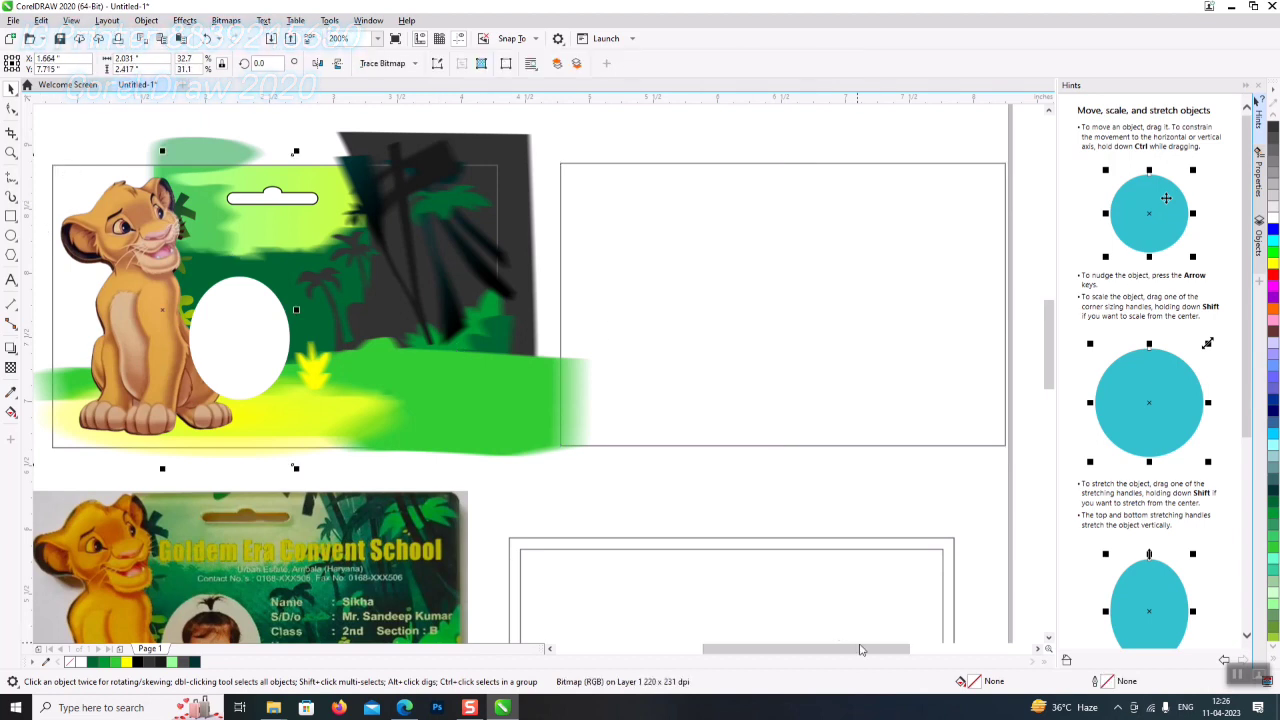
pyautogui.moveTo(785, 652); pyautogui.dragTo(765, 653)
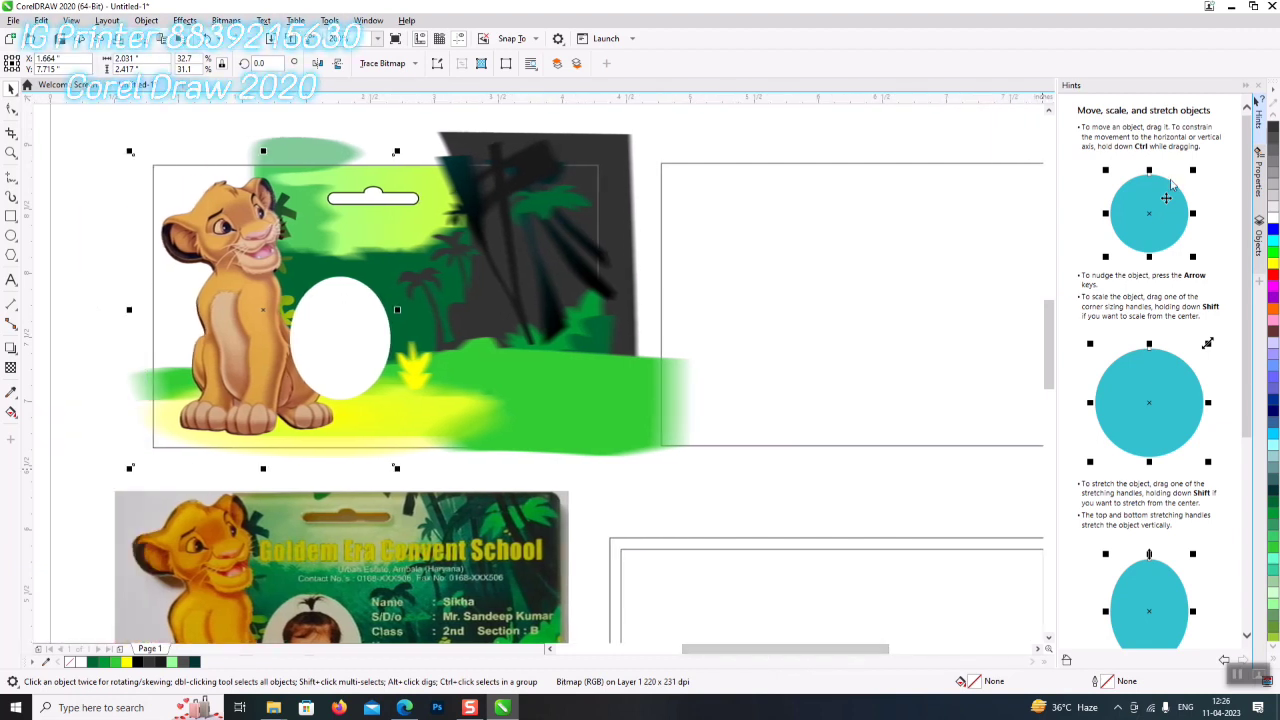
pyautogui.click(596, 170)
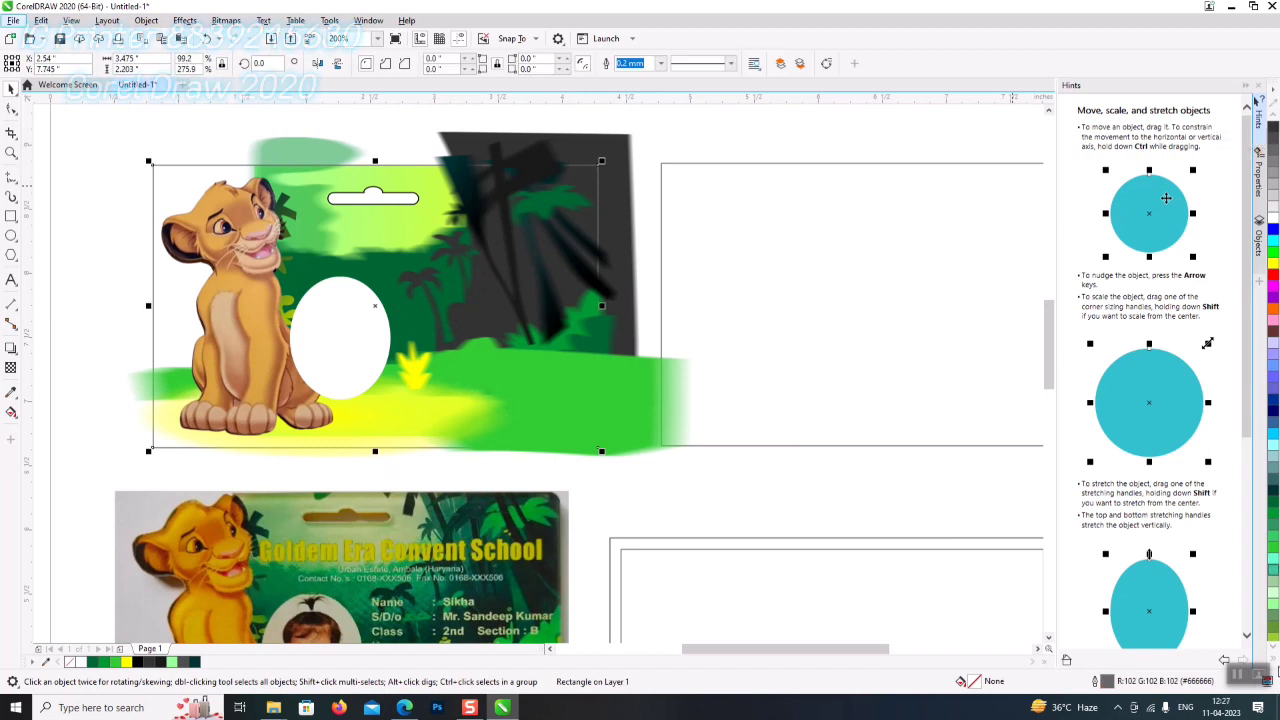
pyautogui.click(1262, 106)
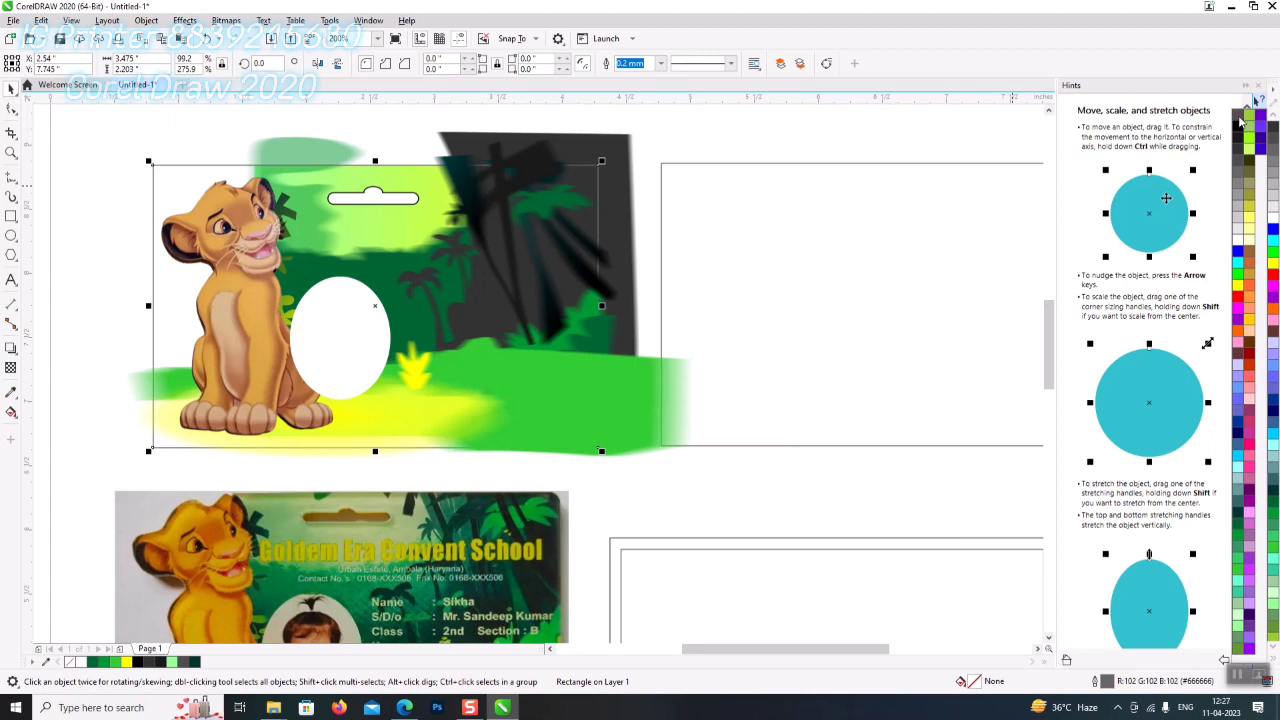
pyautogui.rightClick(1240, 117)
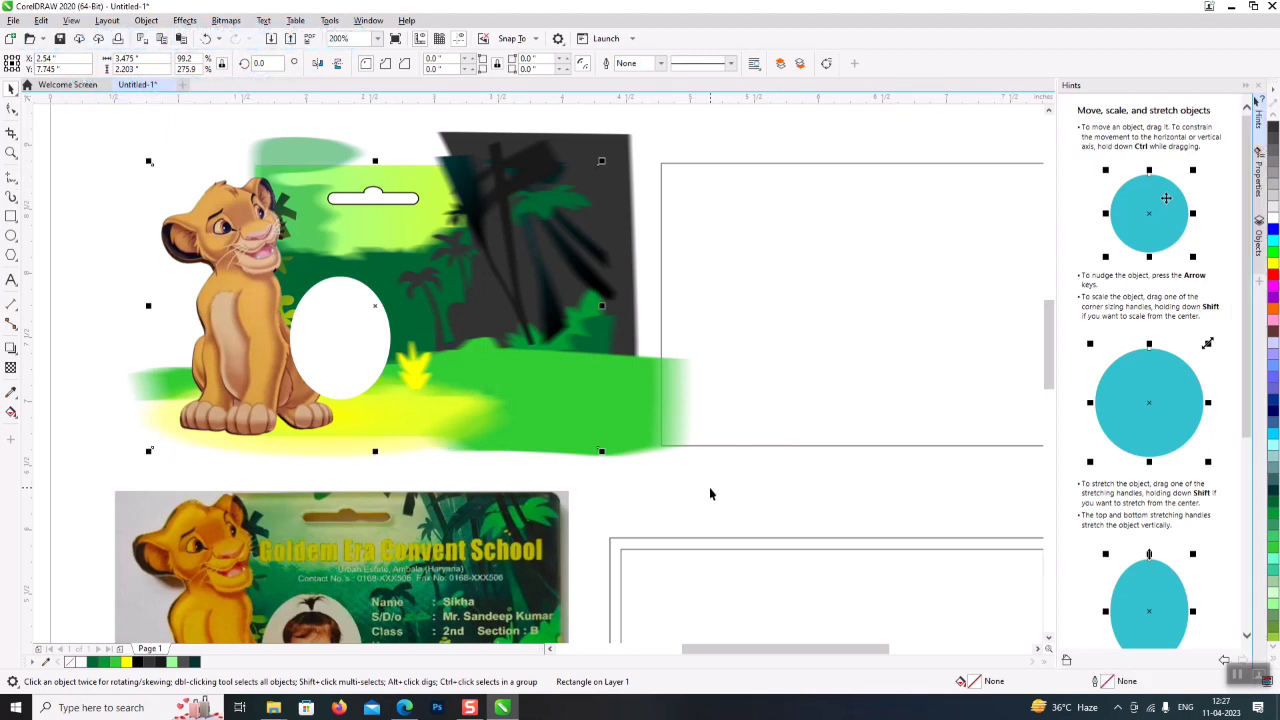
pyautogui.moveTo(714, 491); pyautogui.dragTo(26, 62)
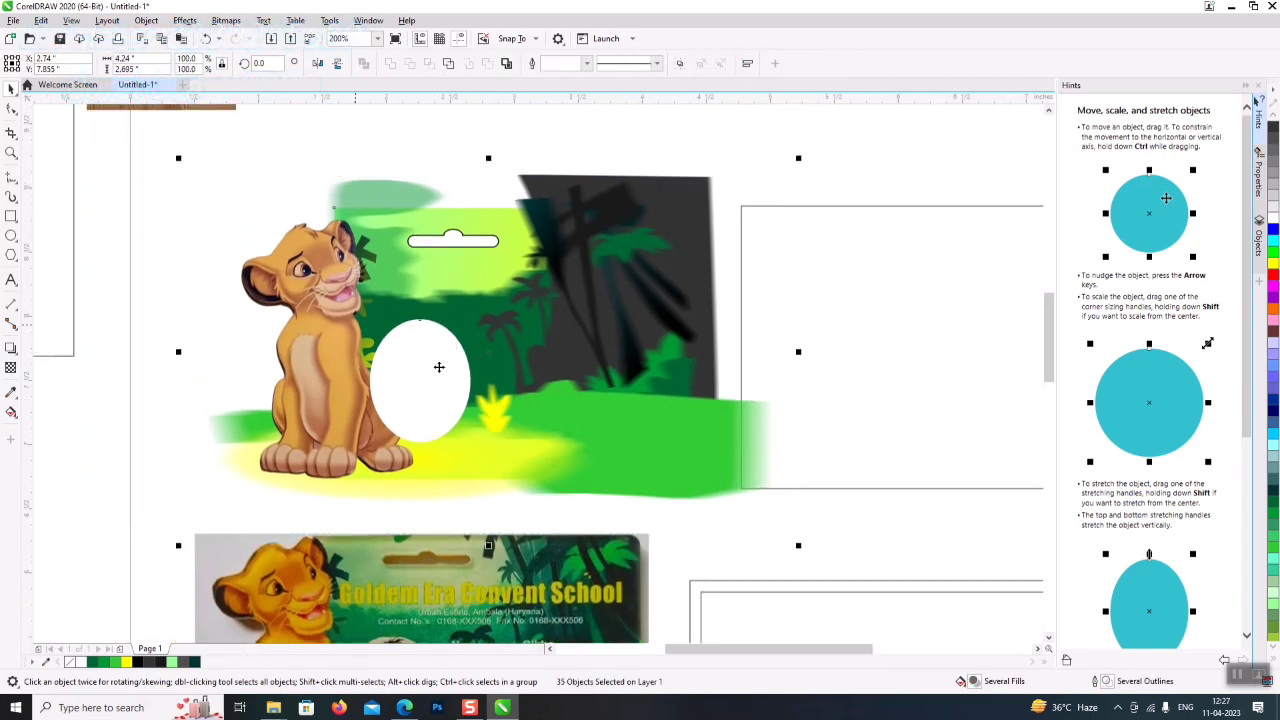
# - PowerClip the lion and jungle artwork group inside the card rectangle
pyautogui.moveTo(612, 443); pyautogui.dragTo(576, 447)
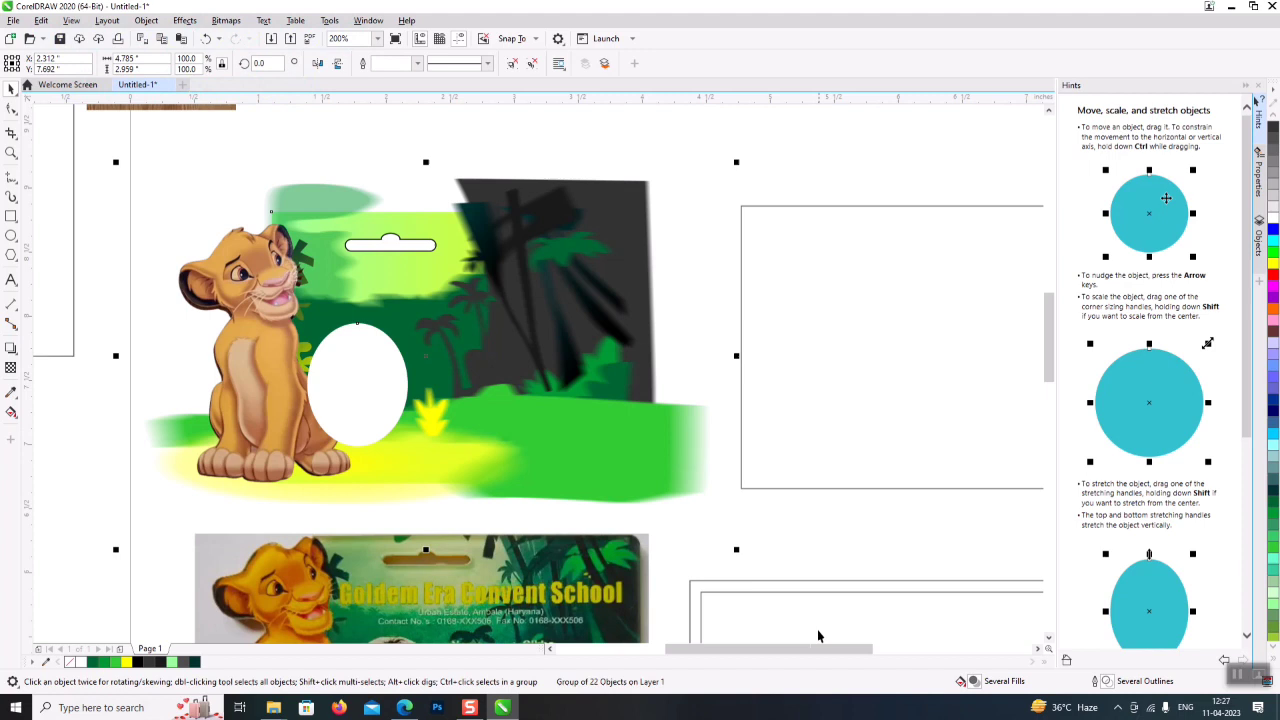
pyautogui.hscroll(5, 238, 260)
pyautogui.moveTo(322, 458); pyautogui.dragTo(710, 309)
pyautogui.click(759, 349)
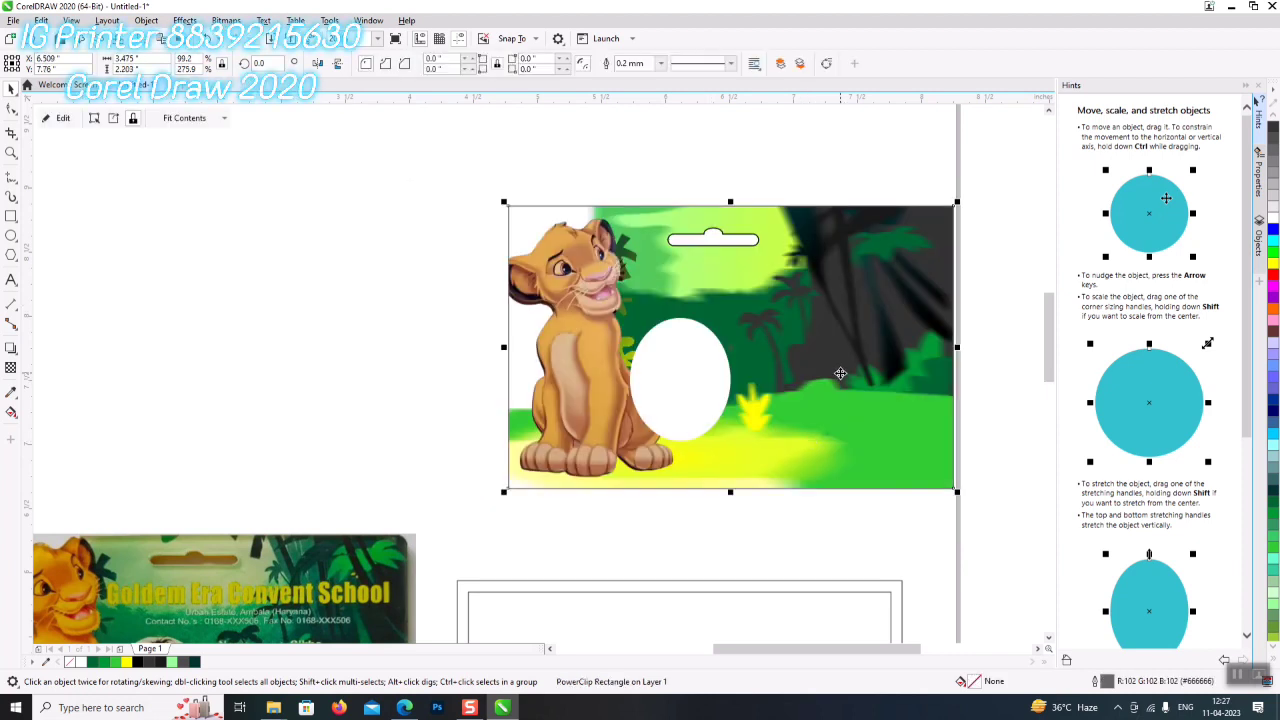
# - Nudge the clipped artwork slightly right and down within the PowerClip frame
pyautogui.keyDown('ctrl'); pyautogui.click(812, 384); pyautogui.keyUp('ctrl')
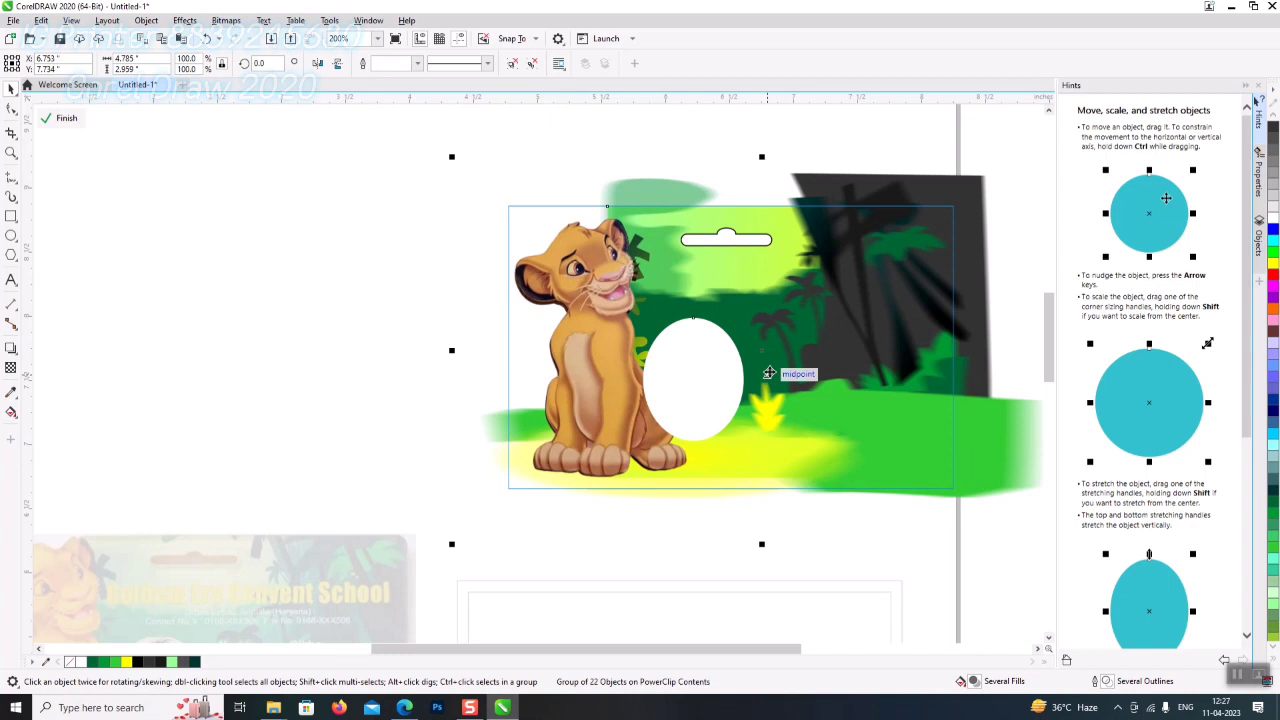
pyautogui.moveTo(768, 373); pyautogui.dragTo(770, 372)
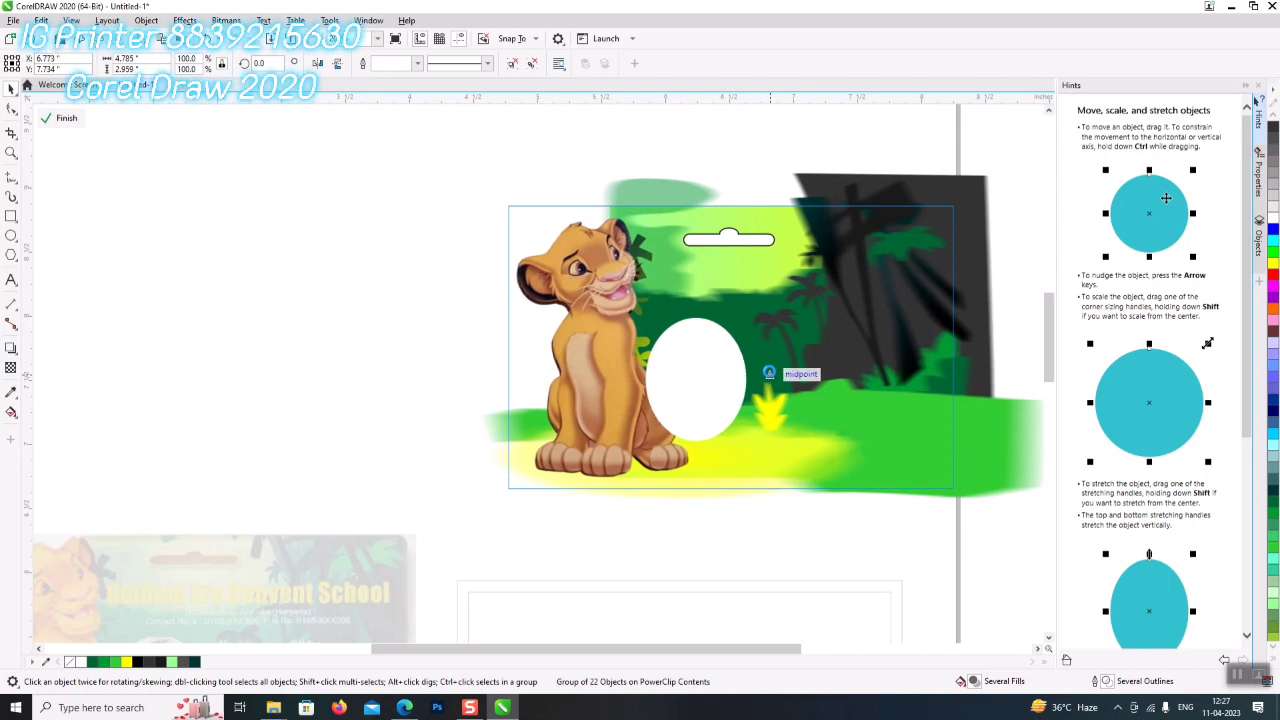
pyautogui.moveTo(768, 372); pyautogui.dragTo(769, 372)
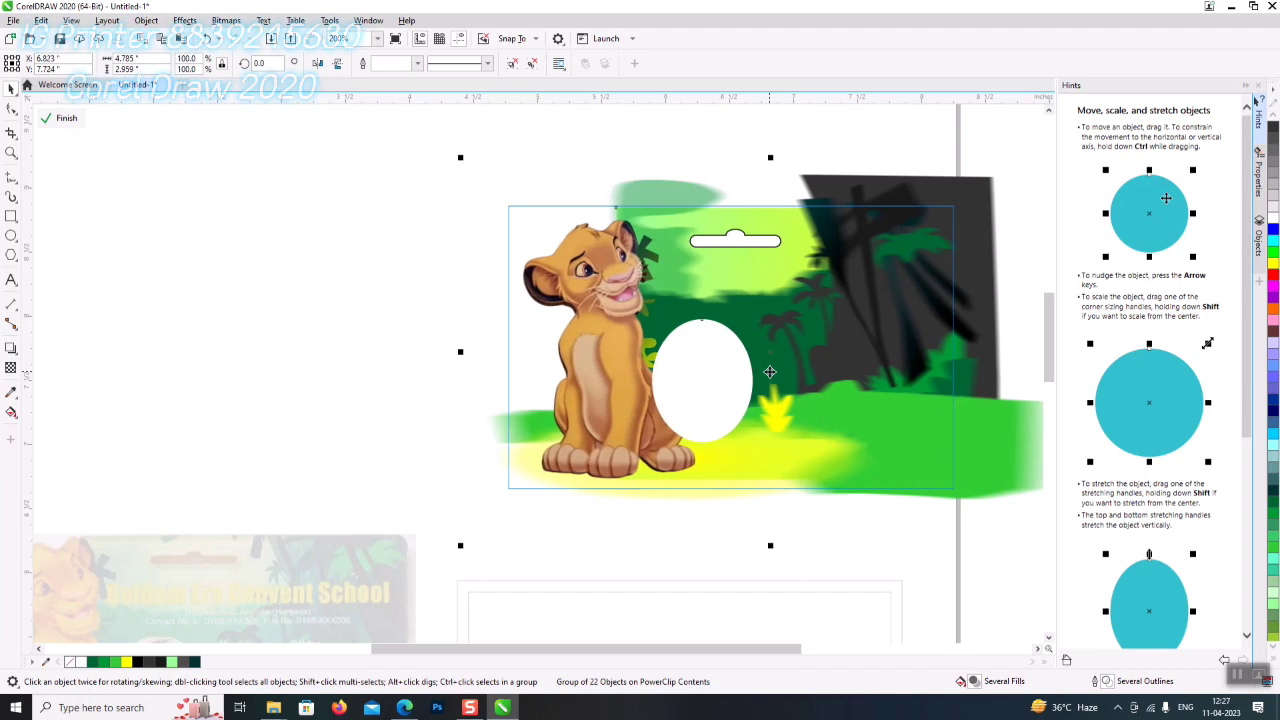
pyautogui.click(308, 288)
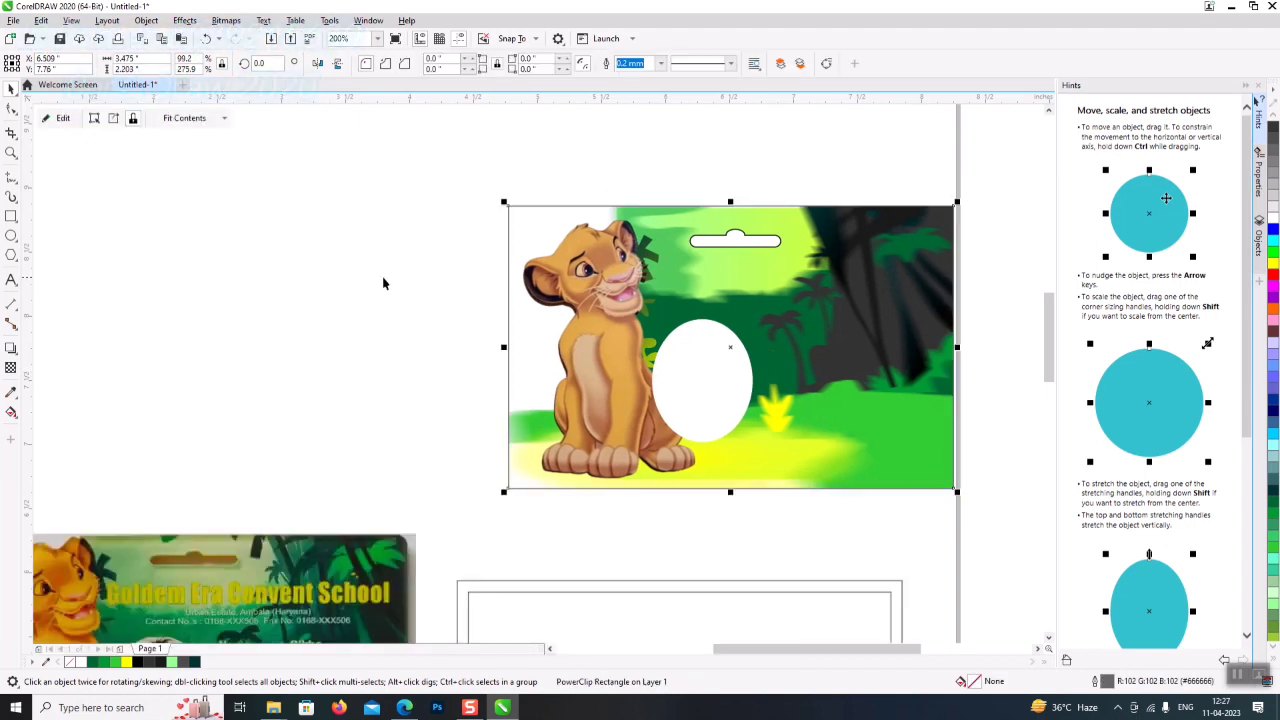
# - Remove the black outline from the white hanger slot inside the PowerClip contents
pyautogui.doubleClick(775, 255)
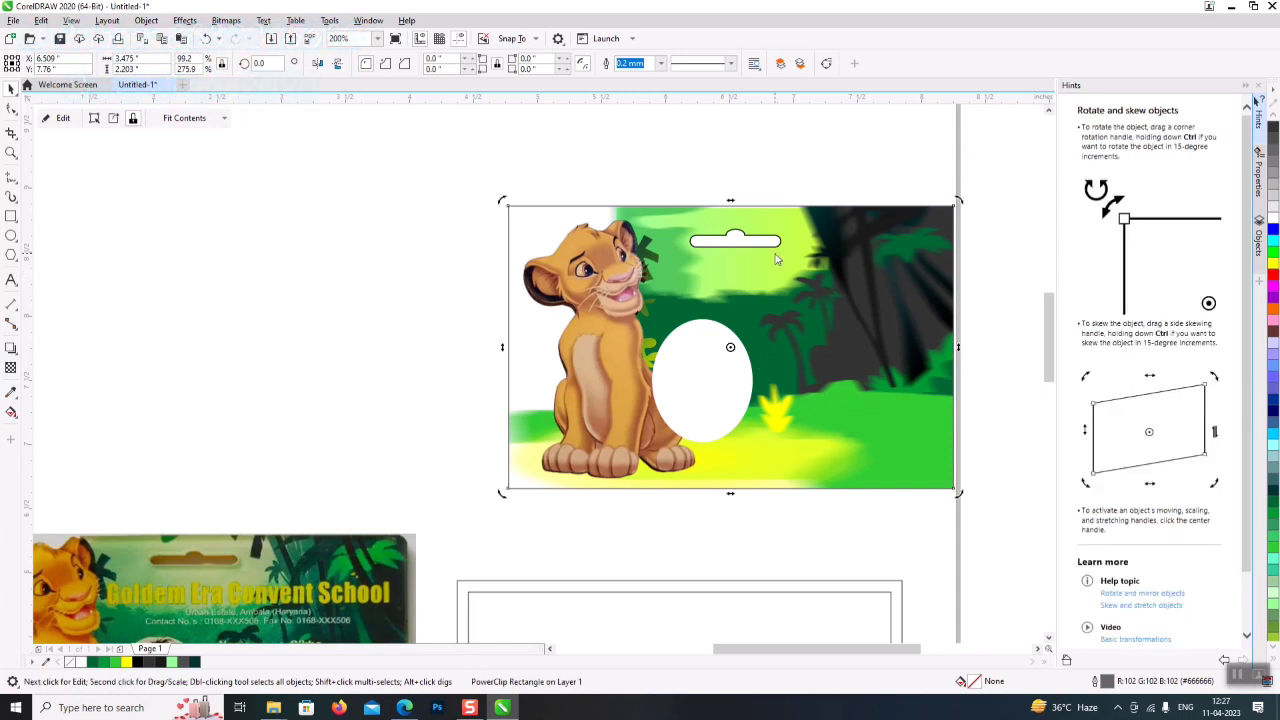
pyautogui.click(775, 258)
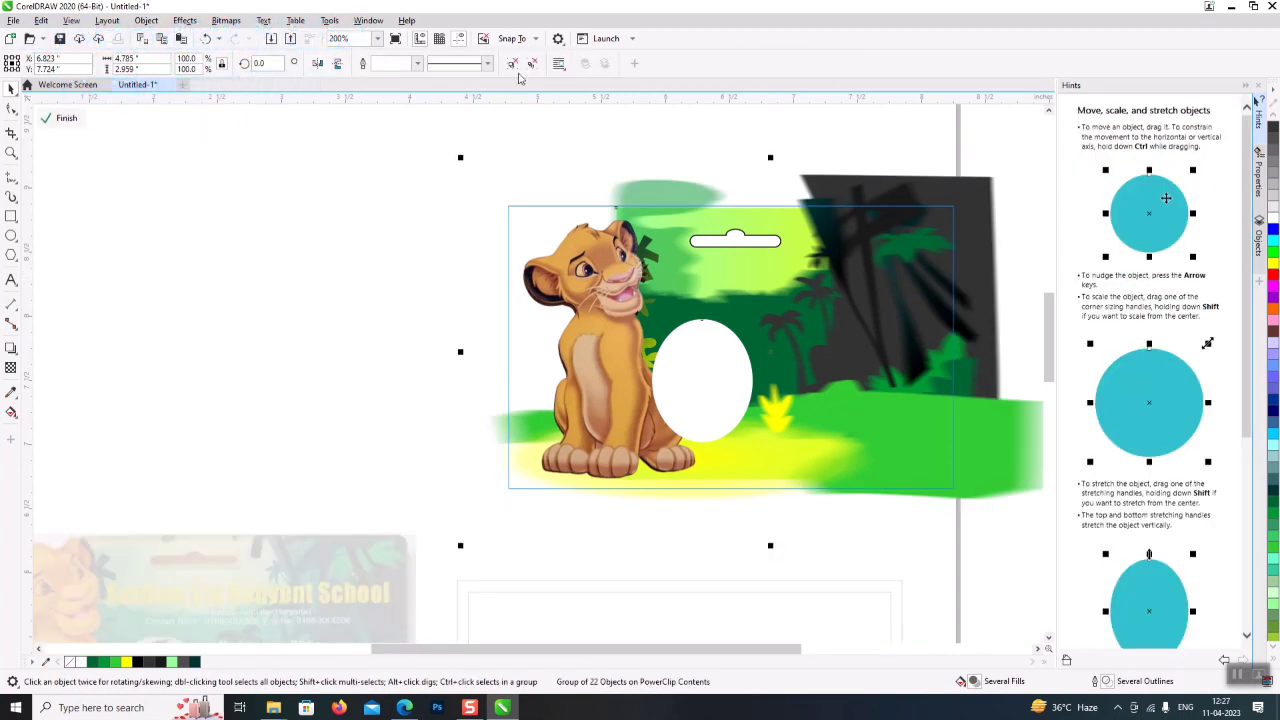
pyautogui.click(498, 119)
pyautogui.click(776, 240)
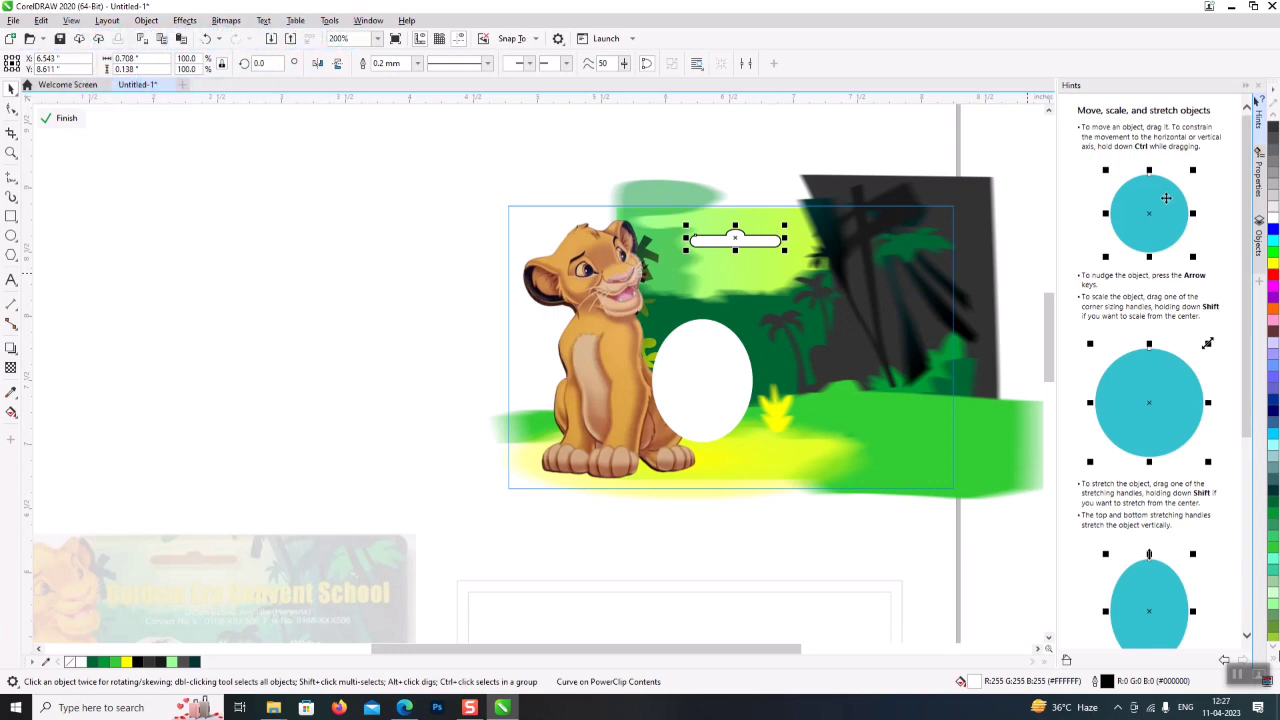
pyautogui.click(1275, 666)
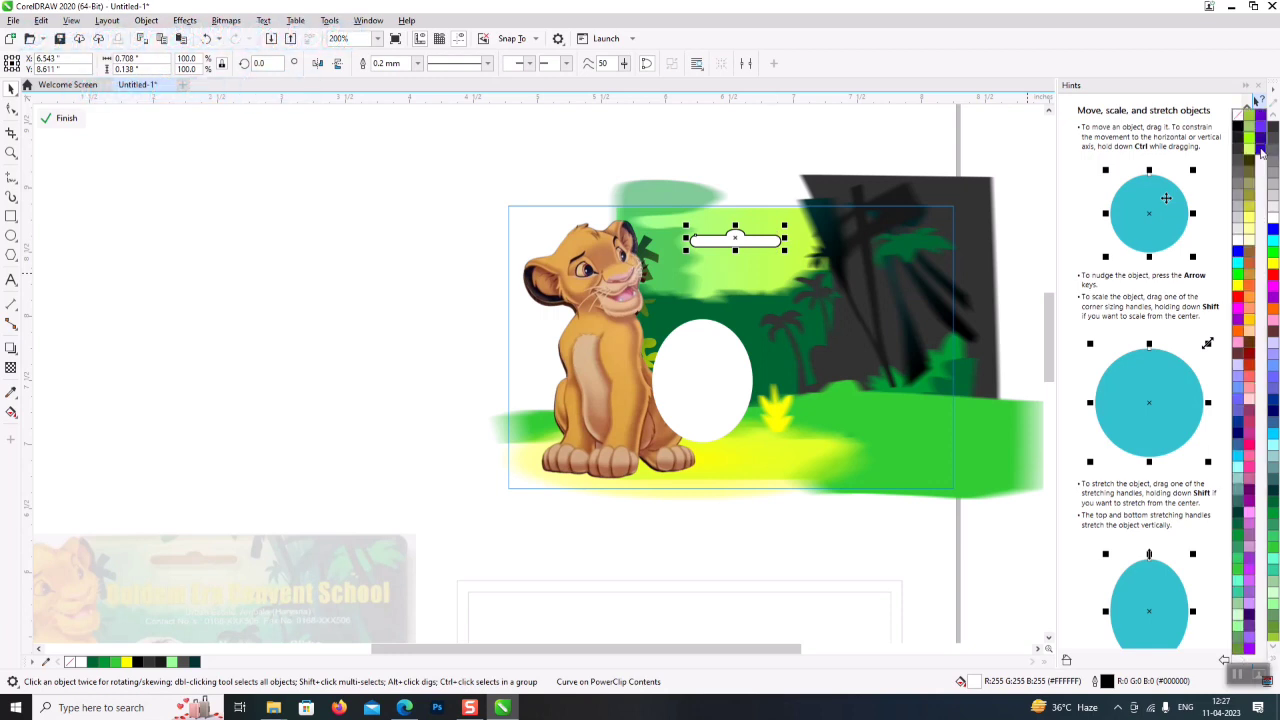
pyautogui.rightClick(1238, 118)
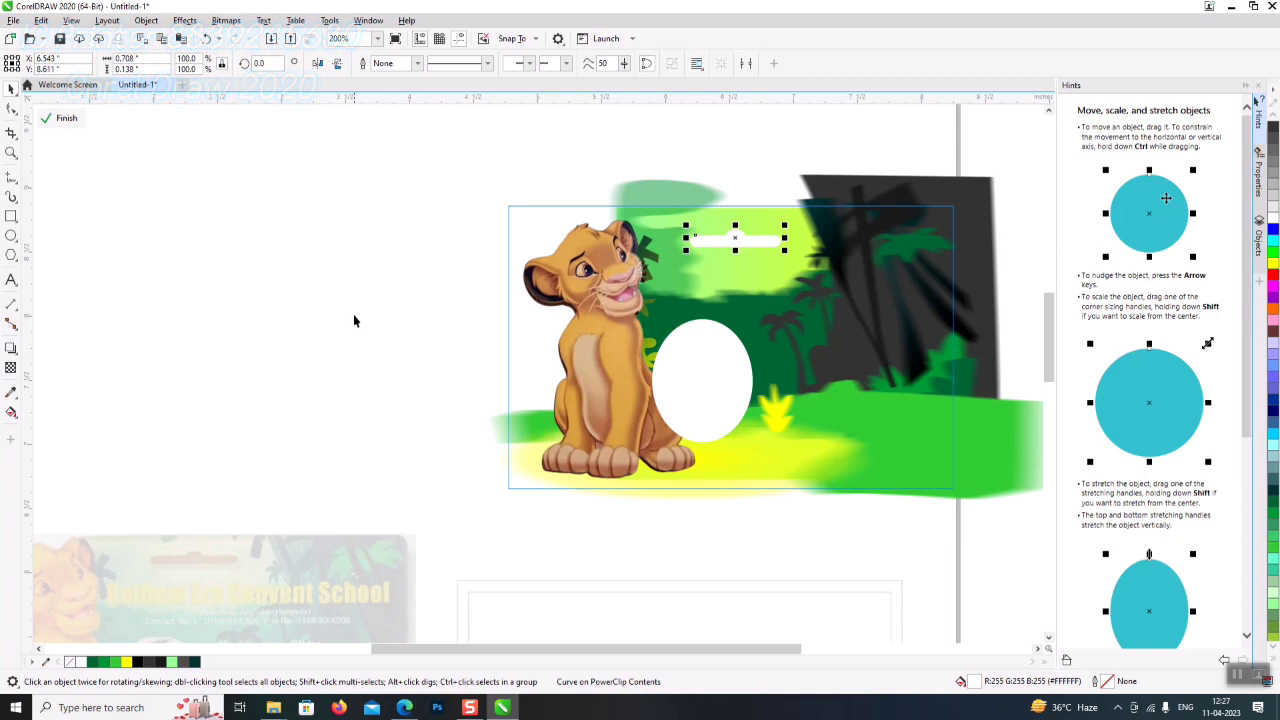
pyautogui.click(66, 118)
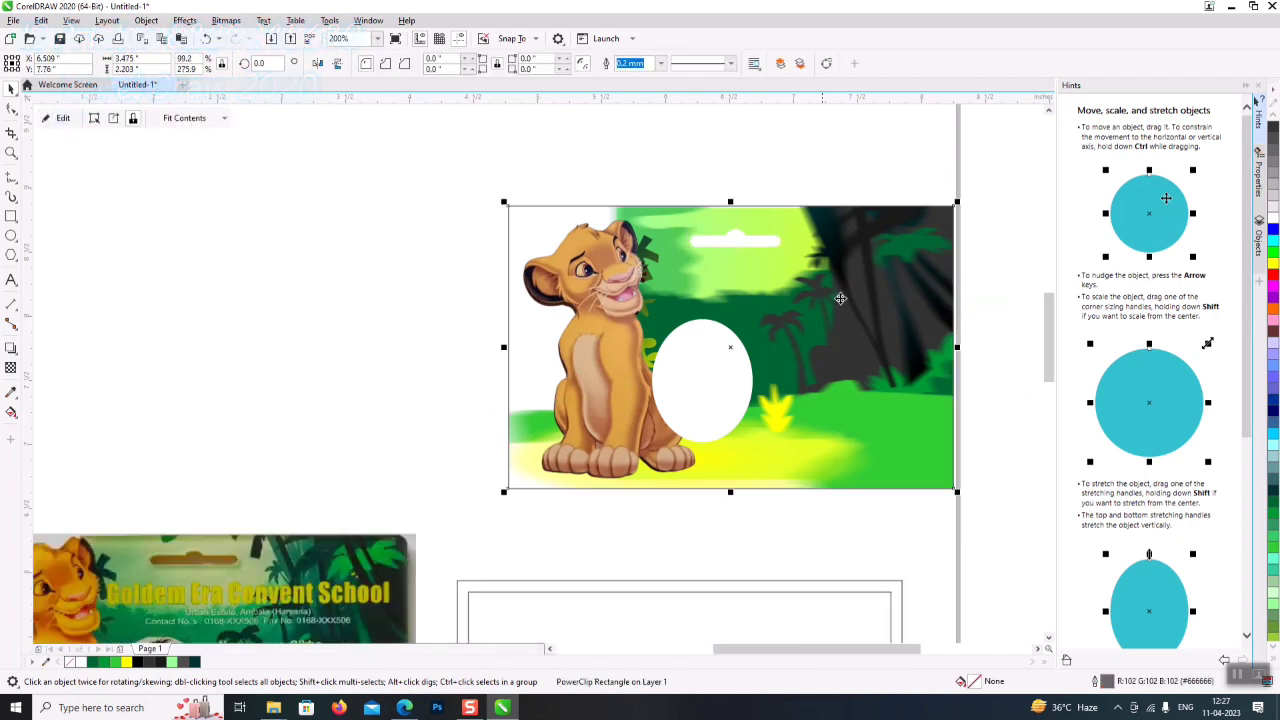
pyautogui.click(935, 362)
pyautogui.click(905, 520)
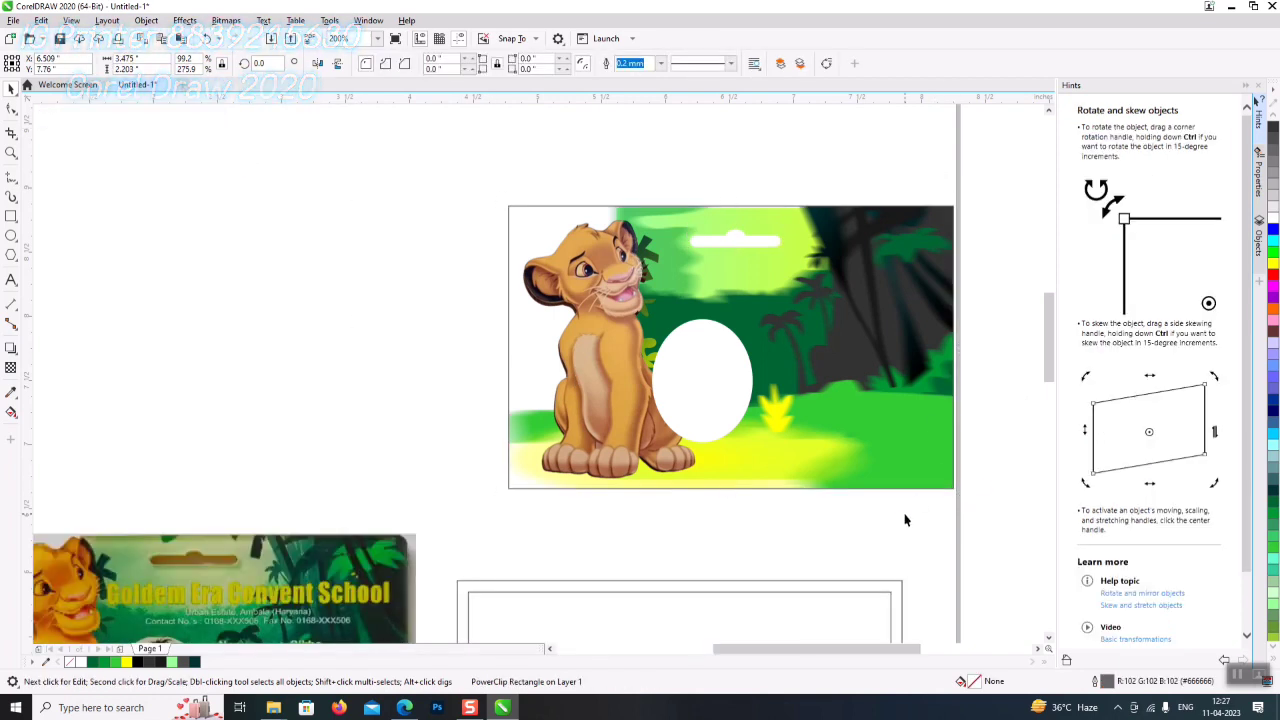
# - Drag the clipped card image to the left
pyautogui.click(780, 608)
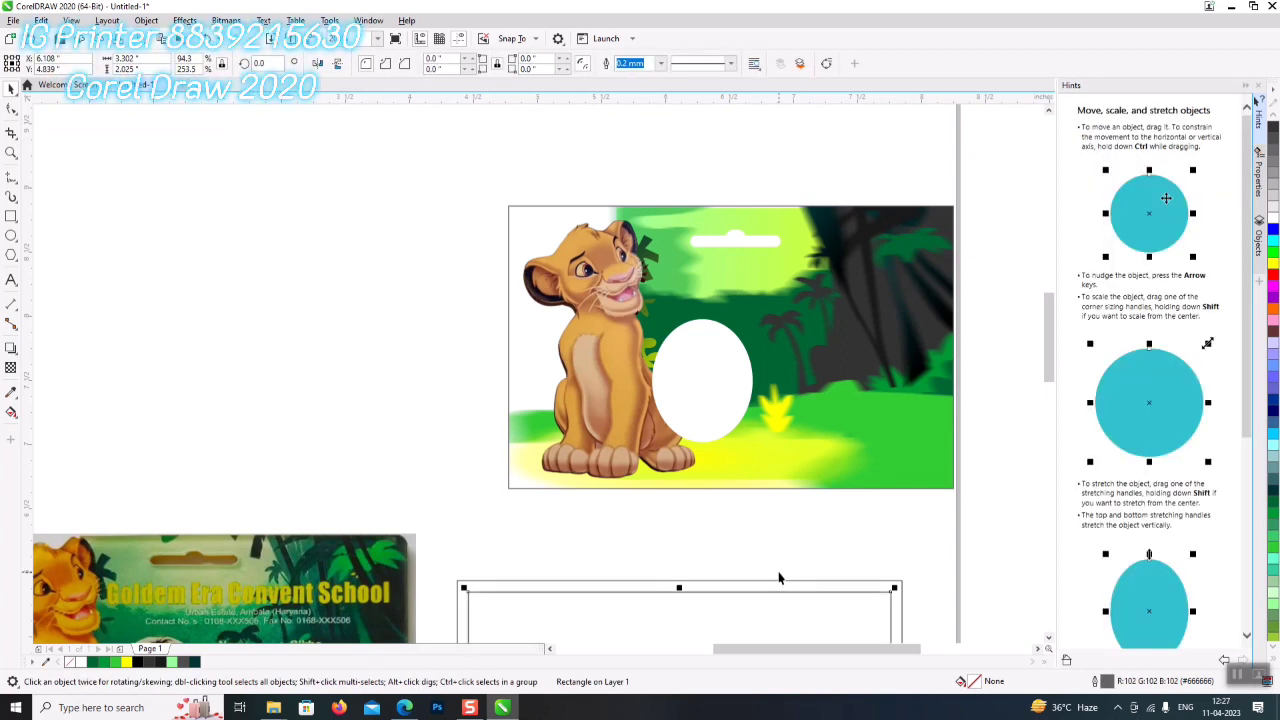
pyautogui.click(831, 362)
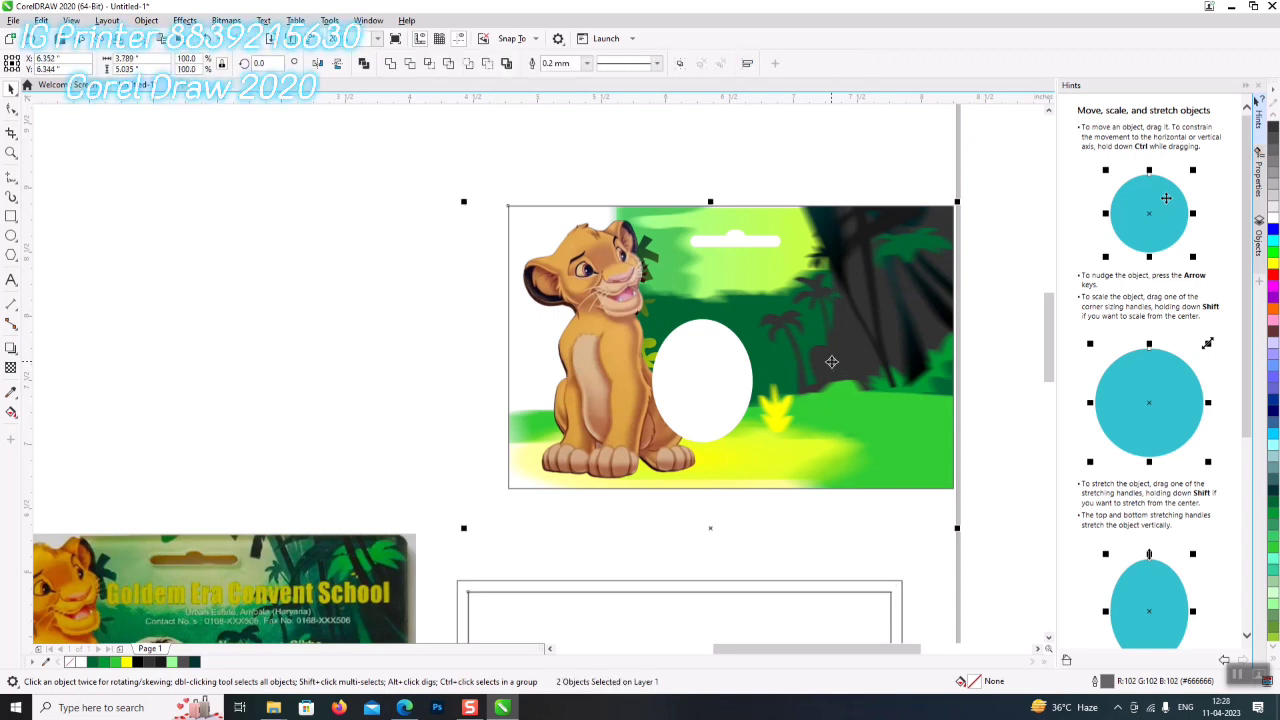
pyautogui.click(831, 362)
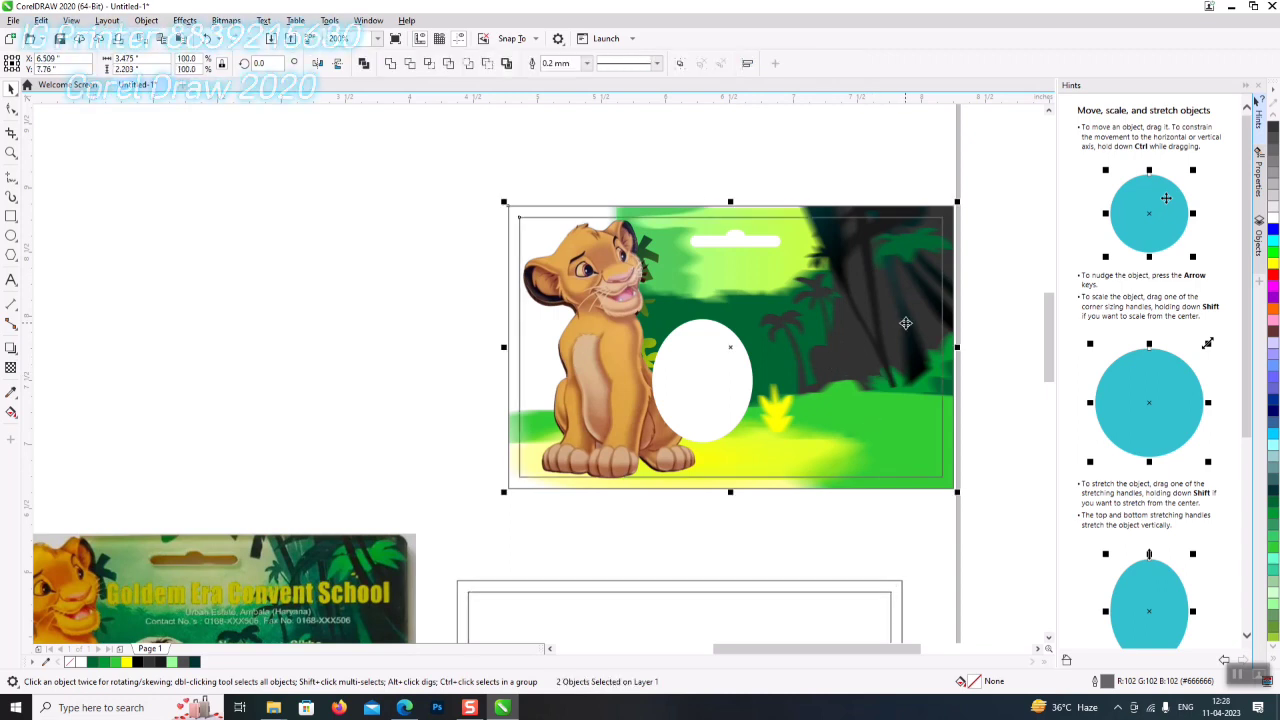
pyautogui.moveTo(857, 399); pyautogui.dragTo(384, 375)
pyautogui.moveTo(729, 657); pyautogui.dragTo(693, 657)
pyautogui.moveTo(528, 372); pyautogui.dragTo(495, 391)
pyautogui.click(731, 419)
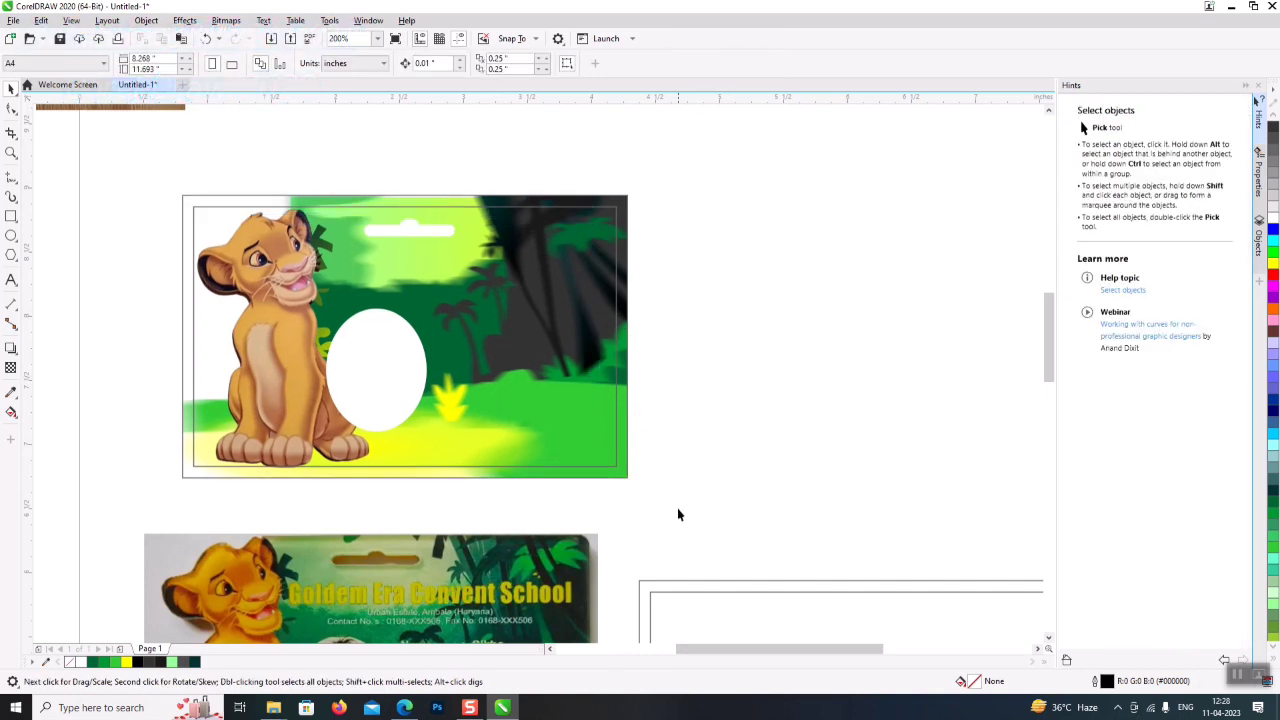
# - Move the card and its frame together slightly further left
pyautogui.moveTo(665, 519); pyautogui.dragTo(200, 186)
pyautogui.moveTo(273, 283); pyautogui.dragTo(242, 278)
pyautogui.click(792, 397)
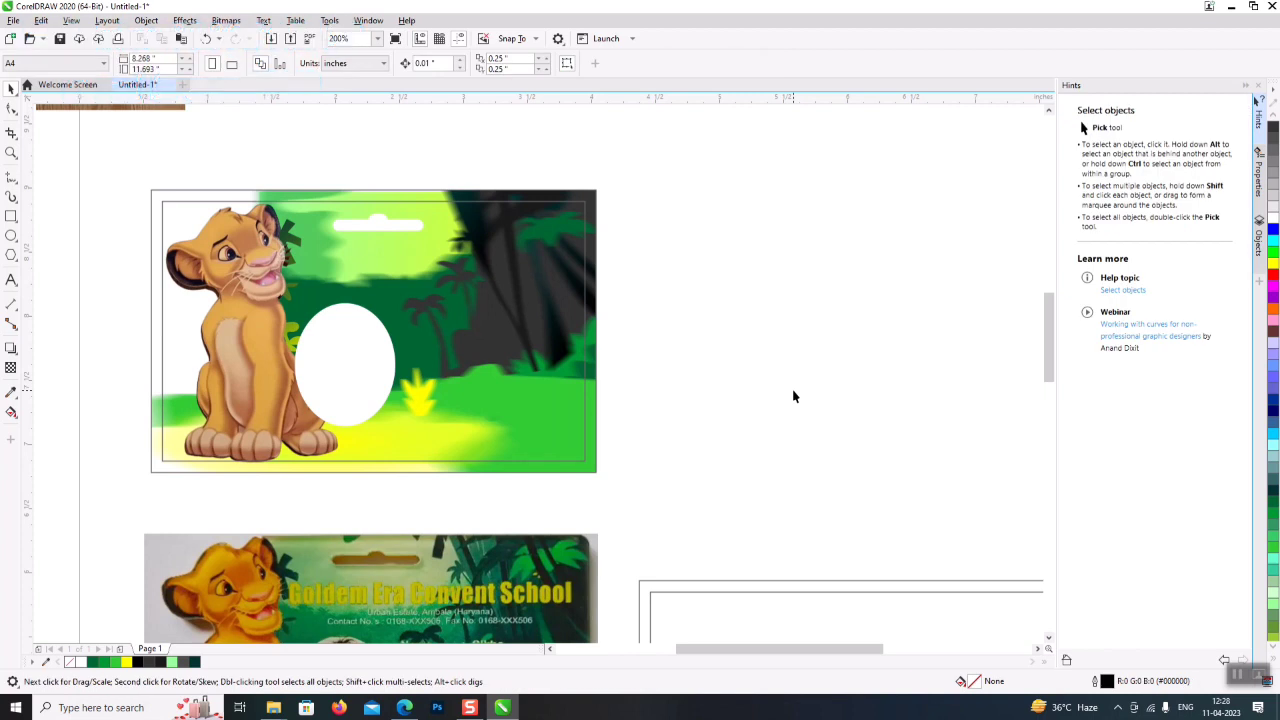
pyautogui.click(527, 435)
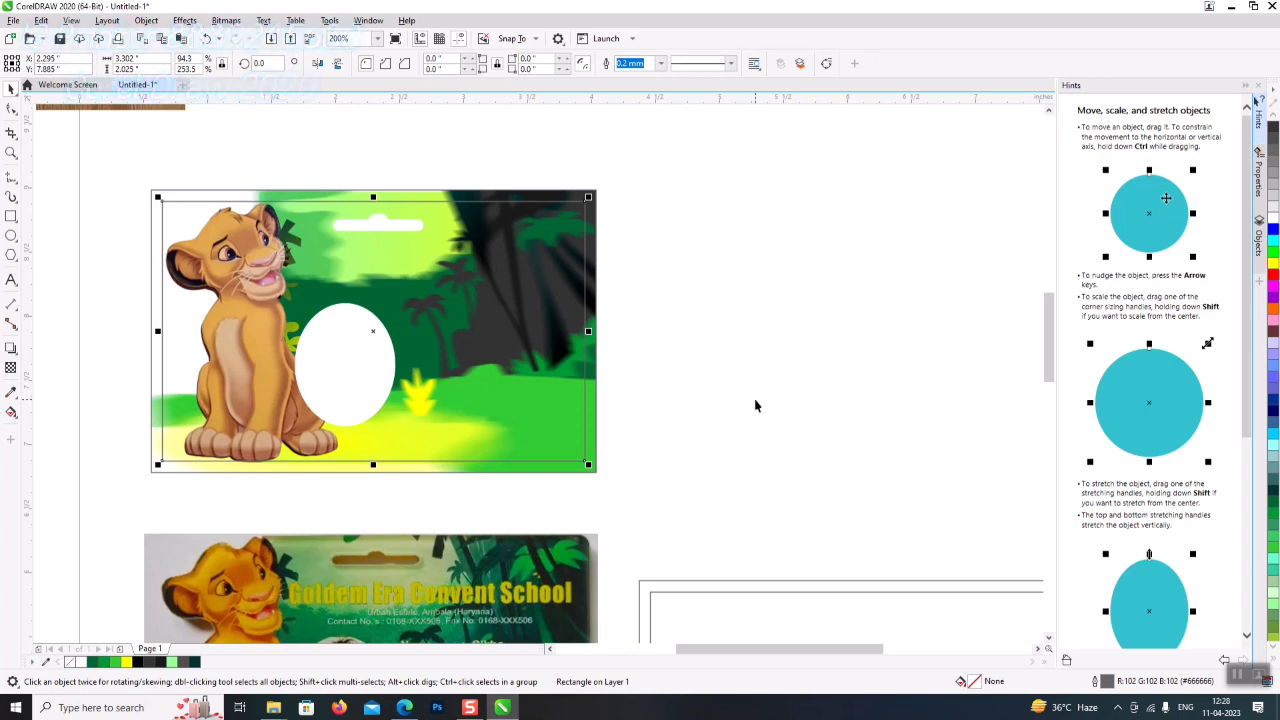
# - Drop a copy of the lion jungle card directly to the right of the original
pyautogui.click(806, 384)
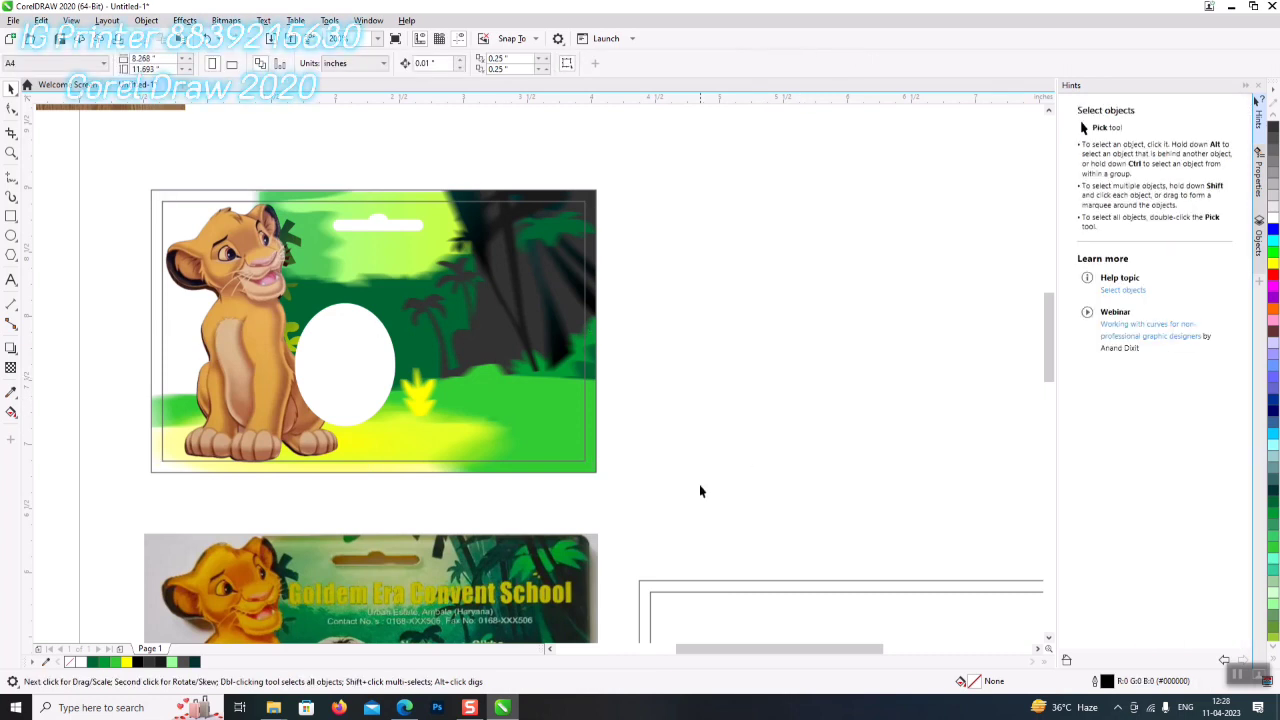
pyautogui.moveTo(646, 503); pyautogui.dragTo(123, 174)
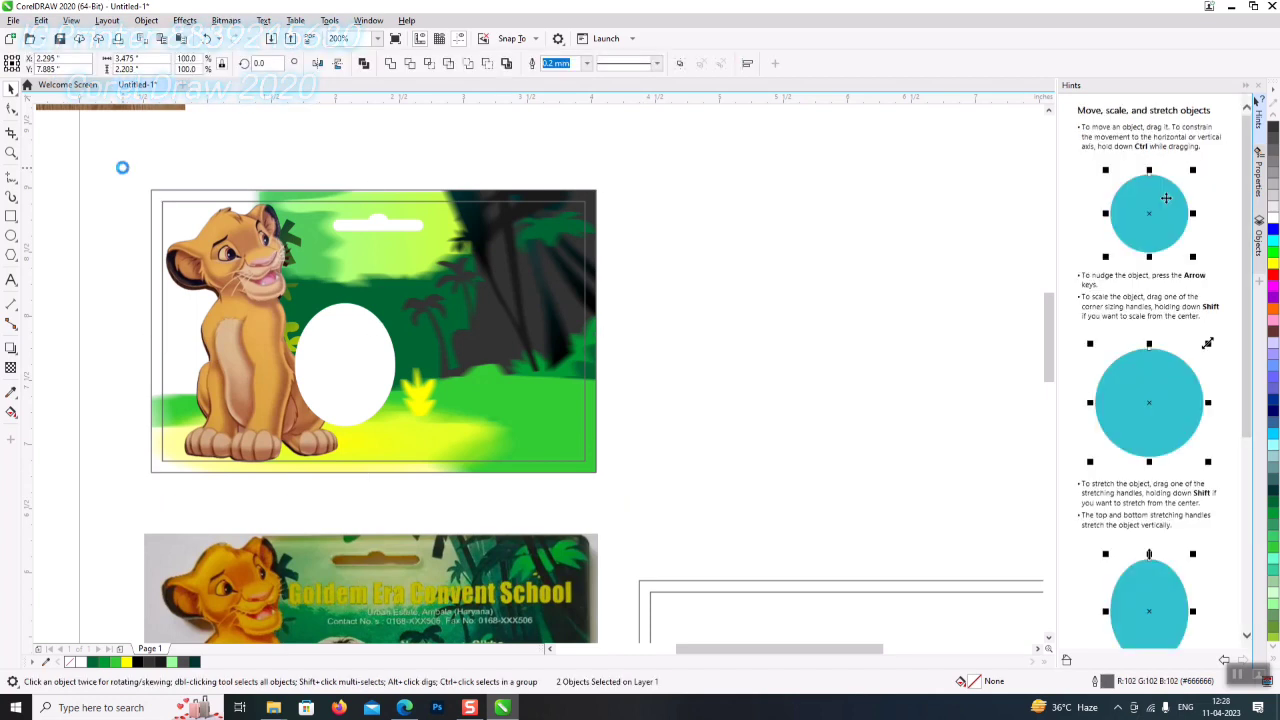
pyautogui.moveTo(213, 343); pyautogui.dragTo(673, 287)
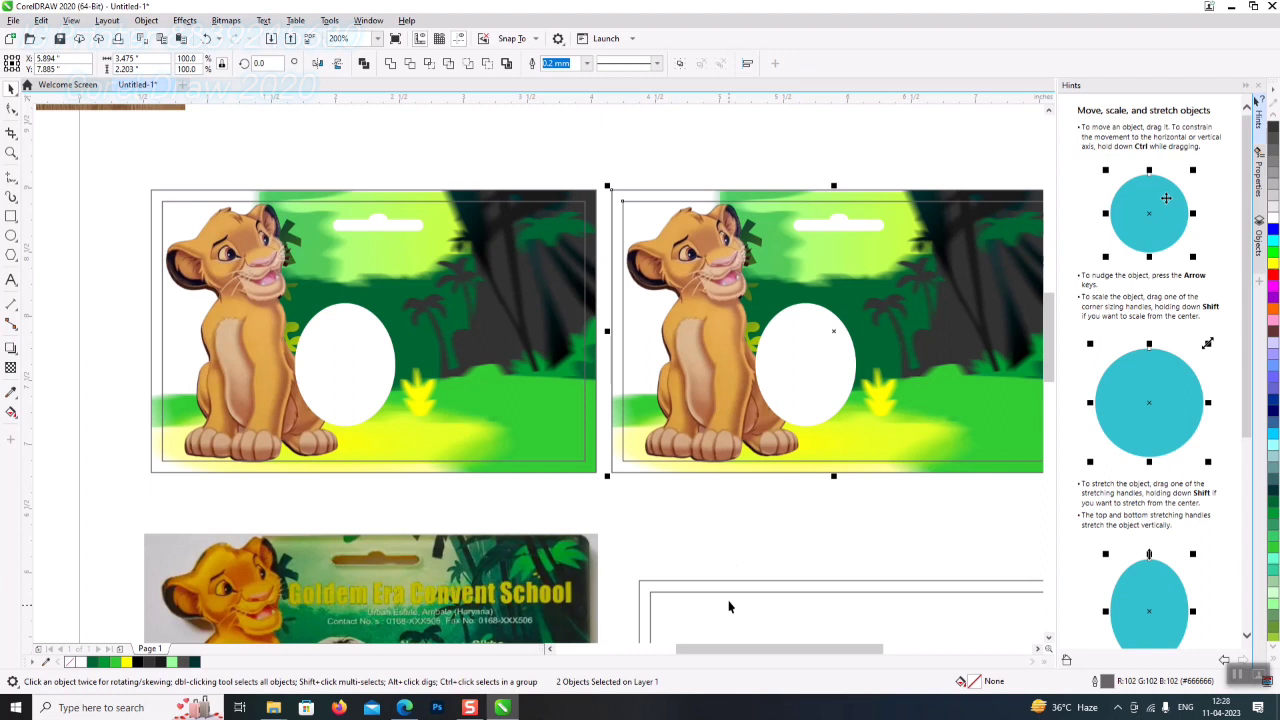
pyautogui.click(731, 607)
pyautogui.hscroll(5, 767, 655)
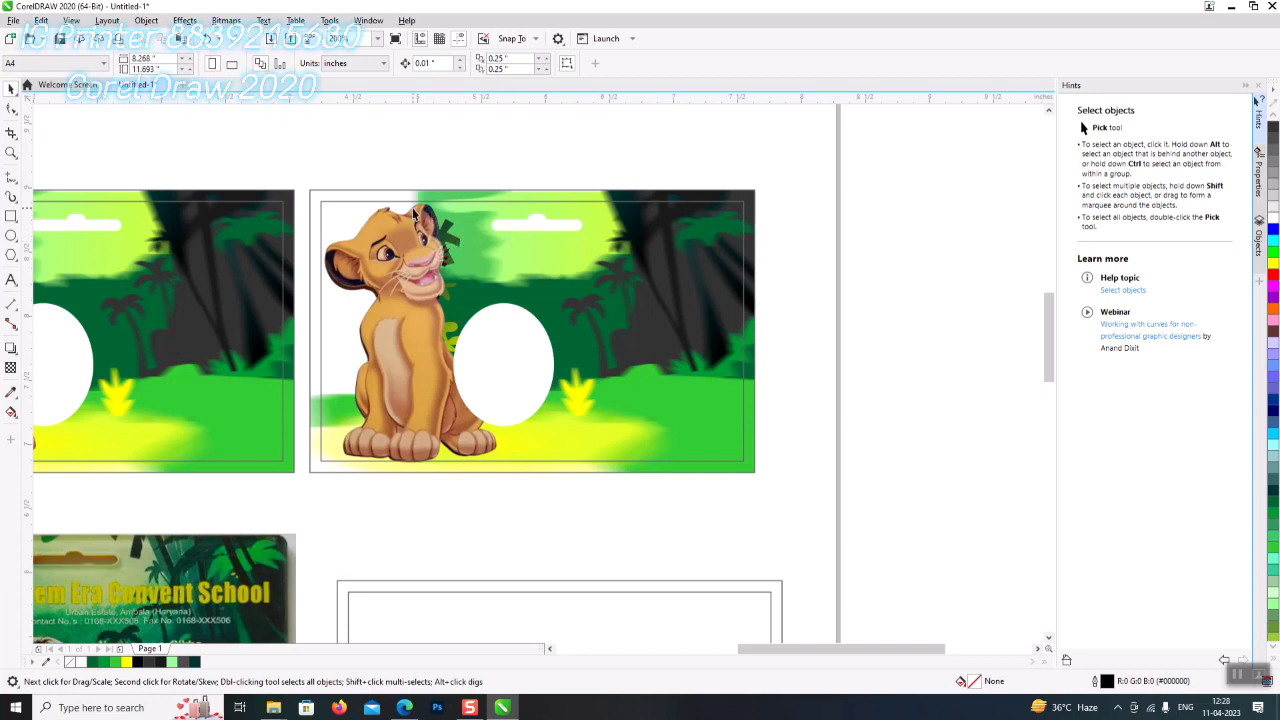
# - Zoom in on the copied card and choose the Pen tool from the Freehand flyout
pyautogui.scroll(1, 412, 207)
pyautogui.scroll(1, 411, 205)
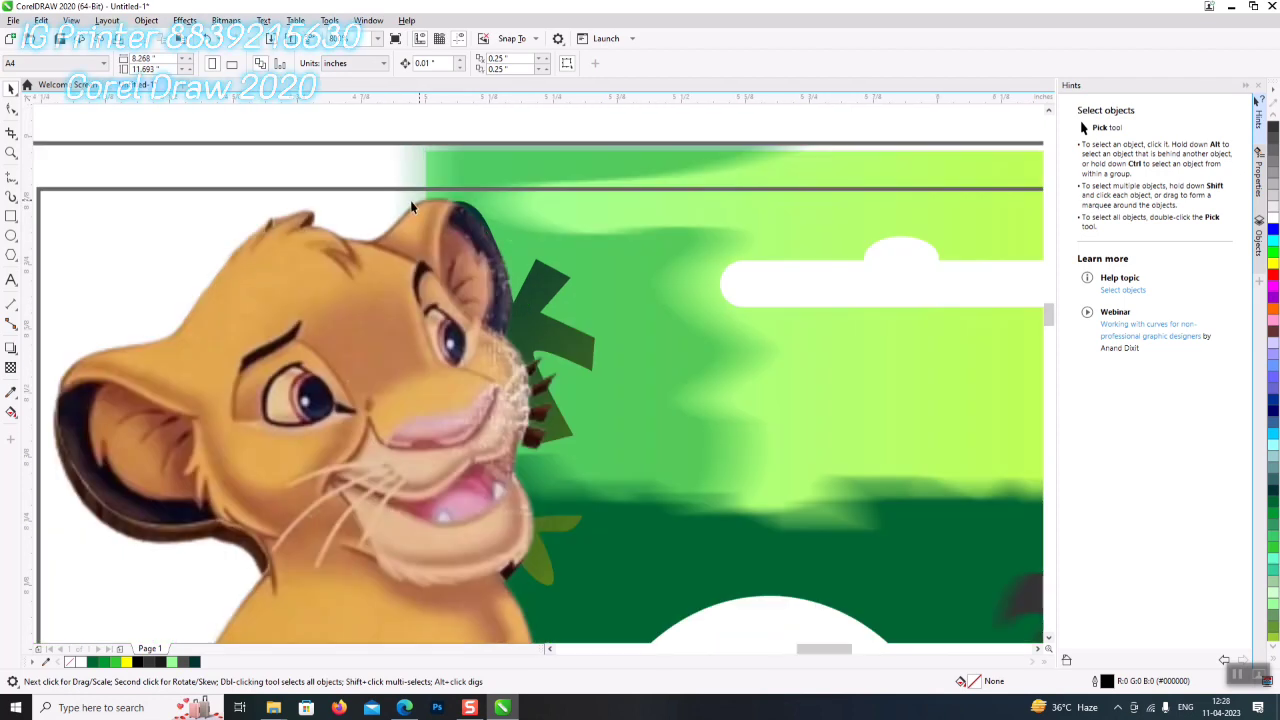
pyautogui.click(12, 182)
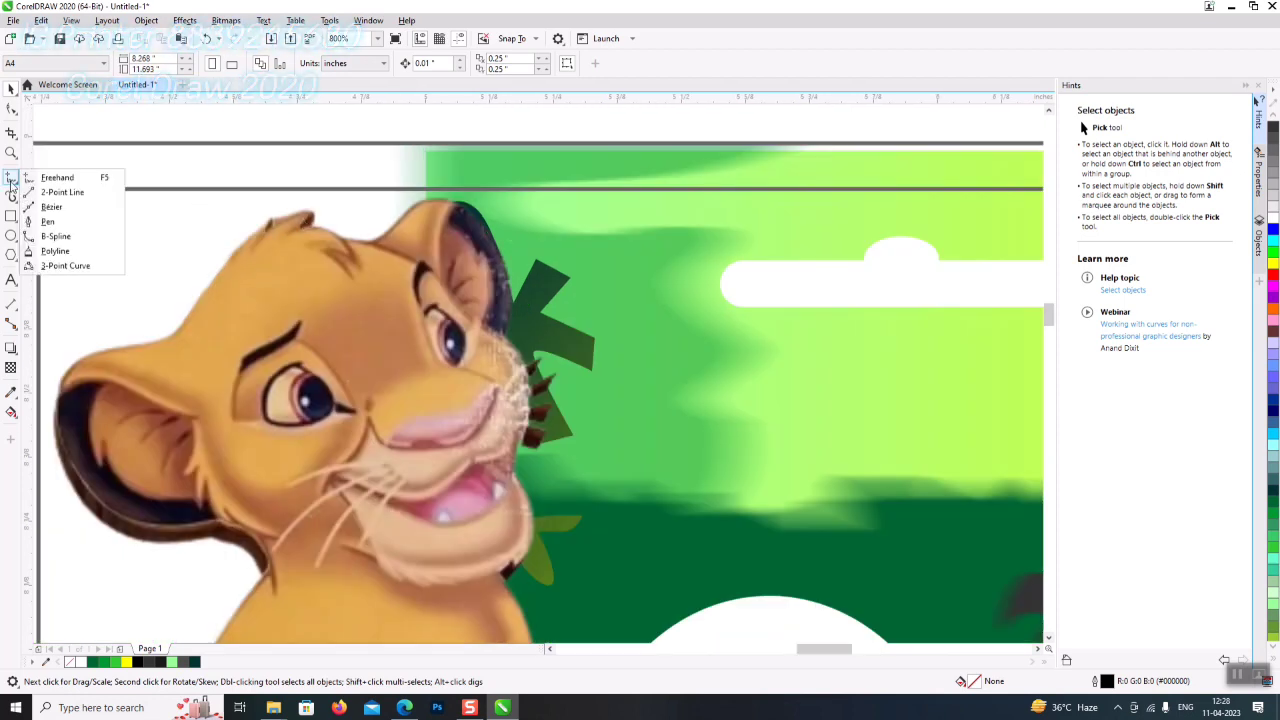
pyautogui.click(12, 196)
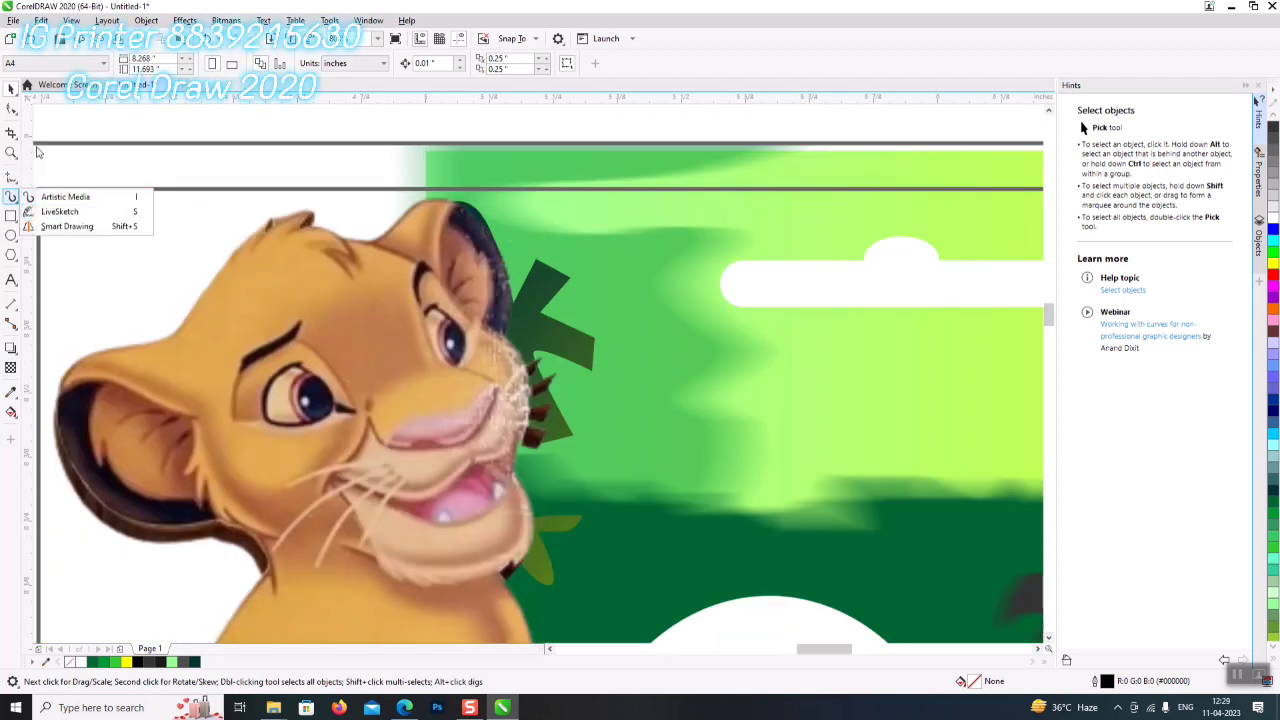
pyautogui.click(11, 216)
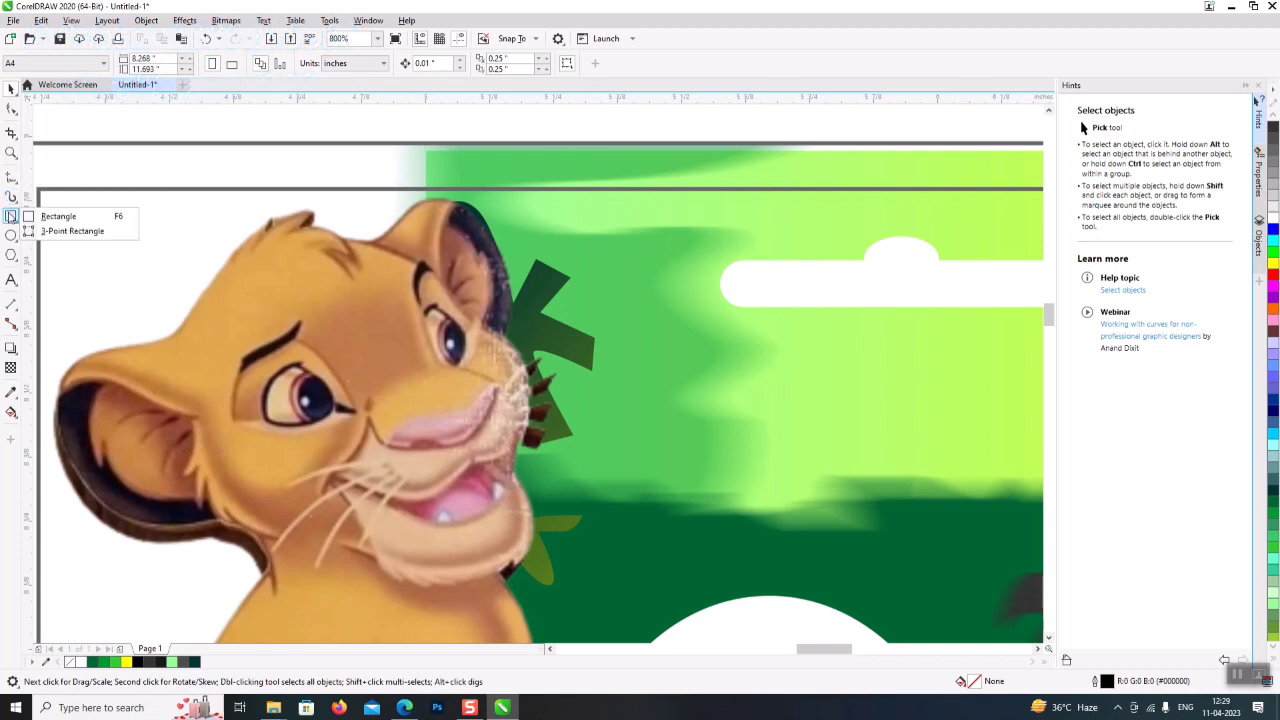
pyautogui.click(12, 196)
pyautogui.click(12, 182)
pyautogui.click(60, 220)
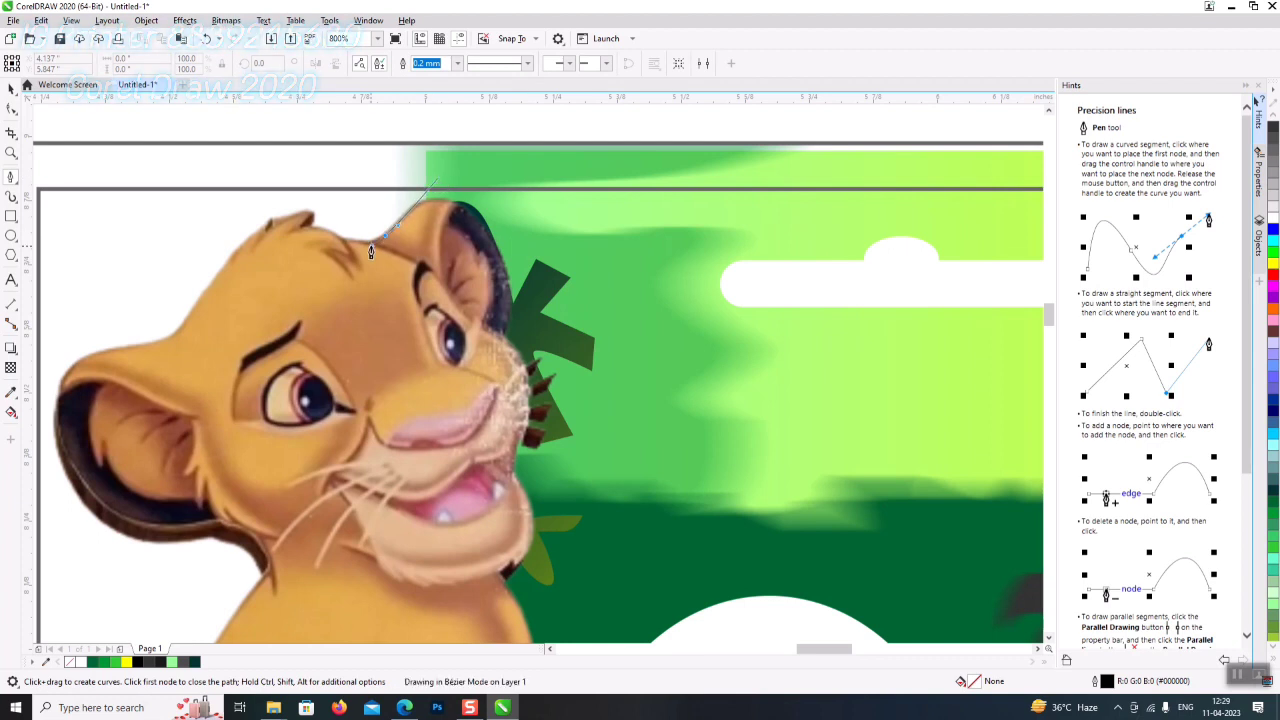
# - Trace Bézier nodes along the lion's head, ear, jaw and chest
pyautogui.moveTo(340, 242); pyautogui.dragTo(311, 226)
pyautogui.click(302, 217)
pyautogui.moveTo(273, 228); pyautogui.dragTo(236, 256)
pyautogui.moveTo(178, 326); pyautogui.dragTo(152, 568)
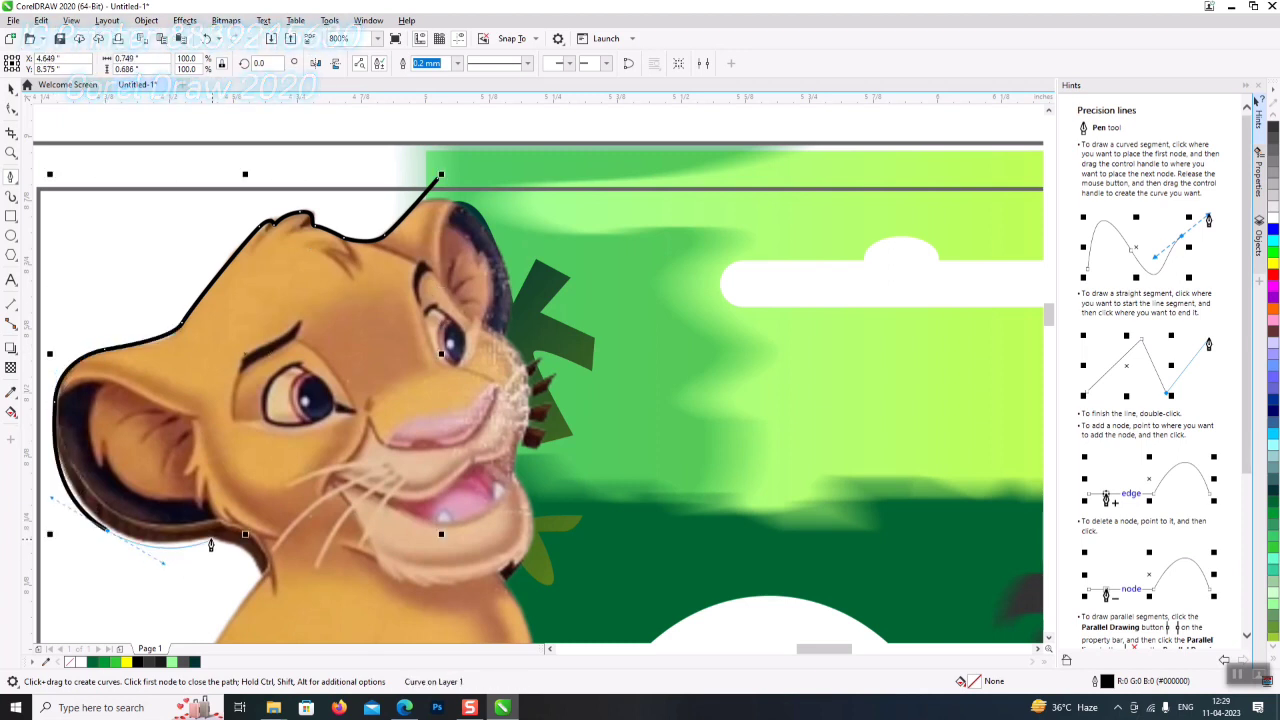
pyautogui.moveTo(247, 544); pyautogui.dragTo(258, 582)
pyautogui.scroll(-2, 252, 607)
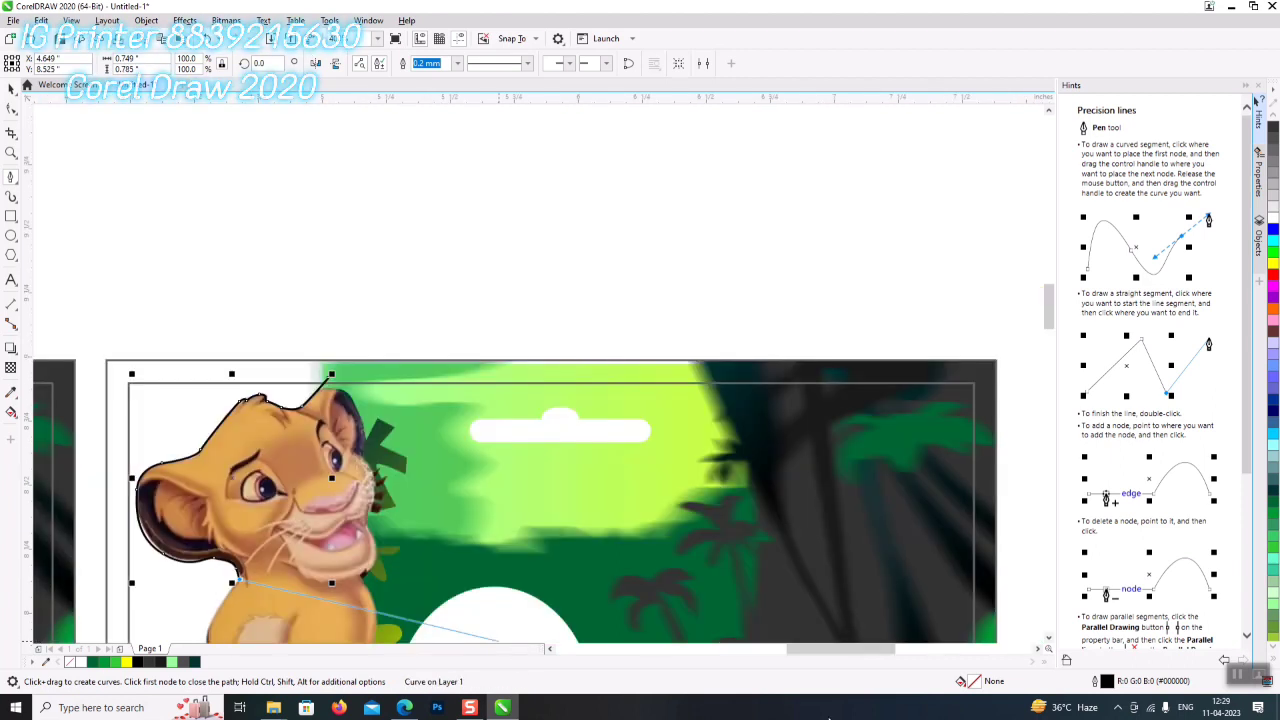
pyautogui.scroll(-5, 356, 490)
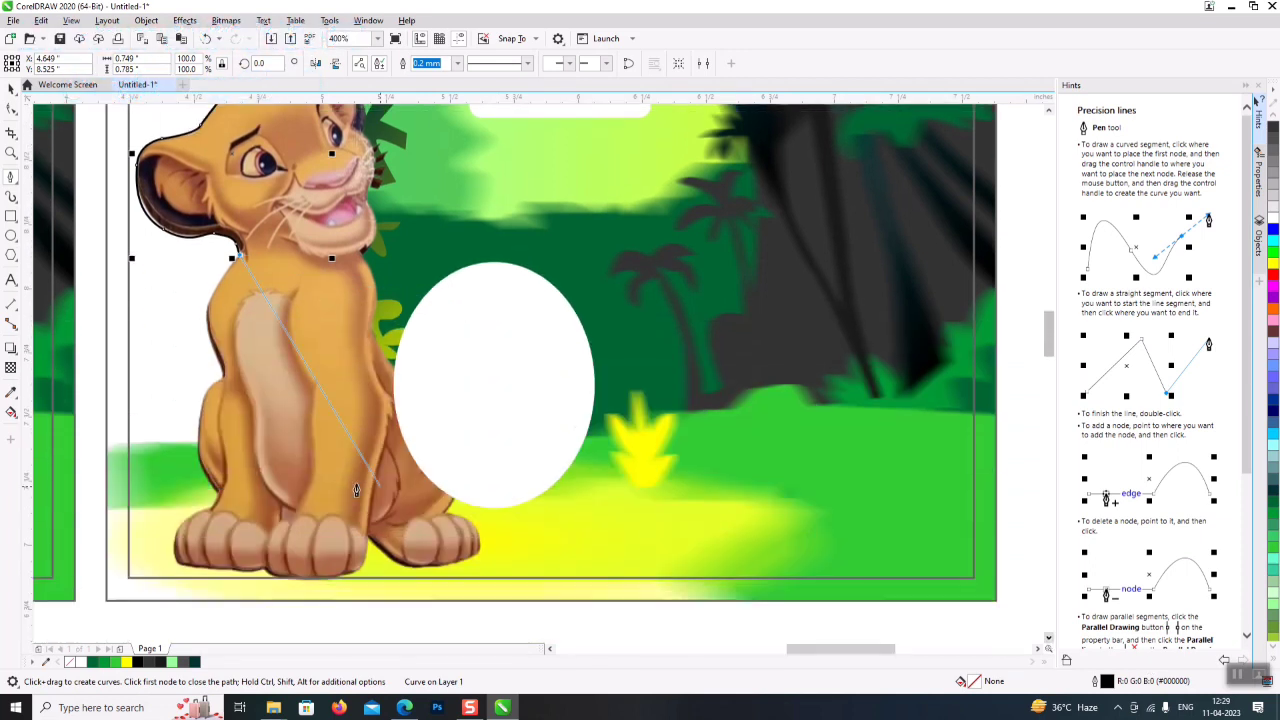
pyautogui.scroll(2, 205, 328)
pyautogui.moveTo(208, 318); pyautogui.dragTo(208, 482)
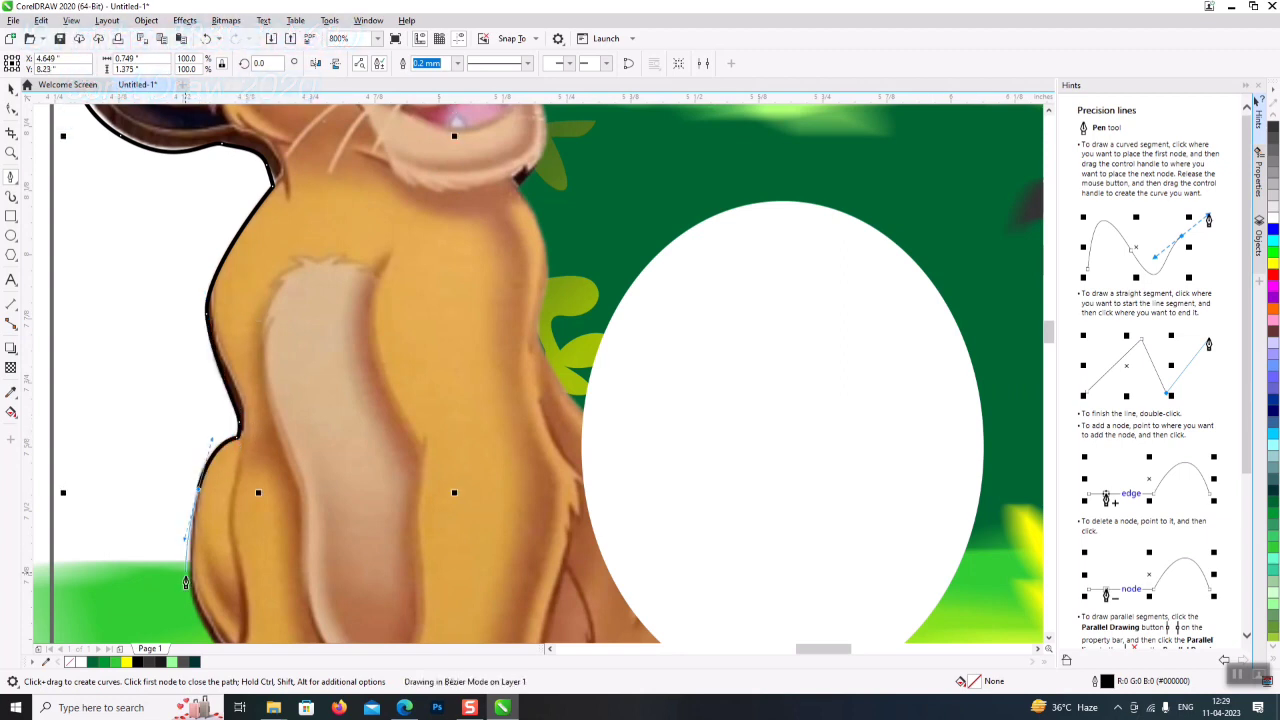
pyautogui.moveTo(188, 594); pyautogui.dragTo(195, 600)
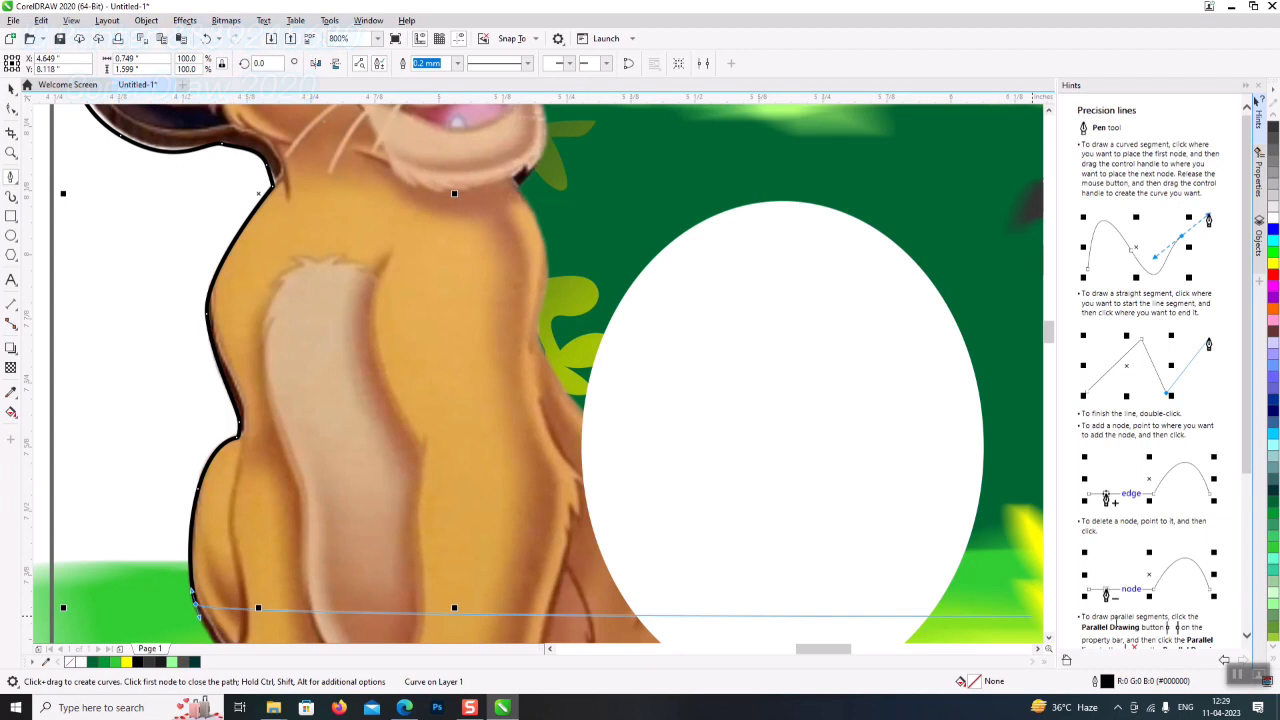
# - Continue the outline down the front leg, around the paws to the card's bottom-left corner
pyautogui.scroll(-3, 195, 600)
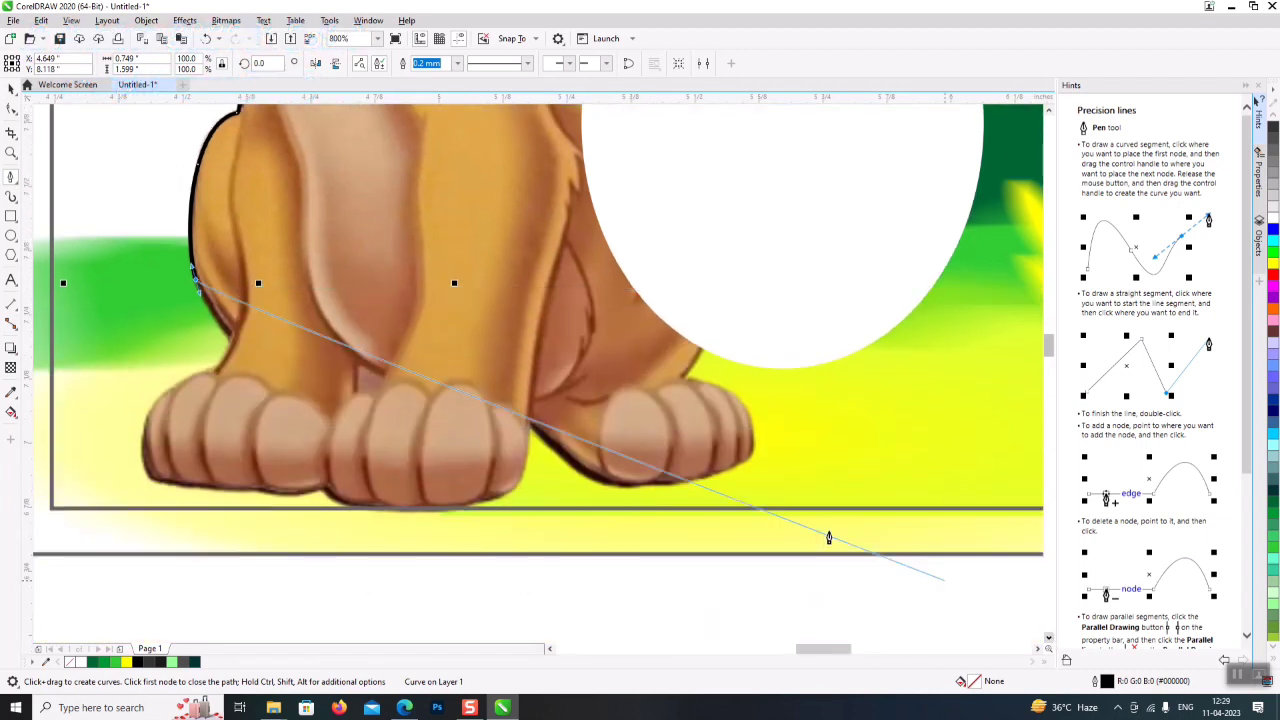
pyautogui.click(229, 338)
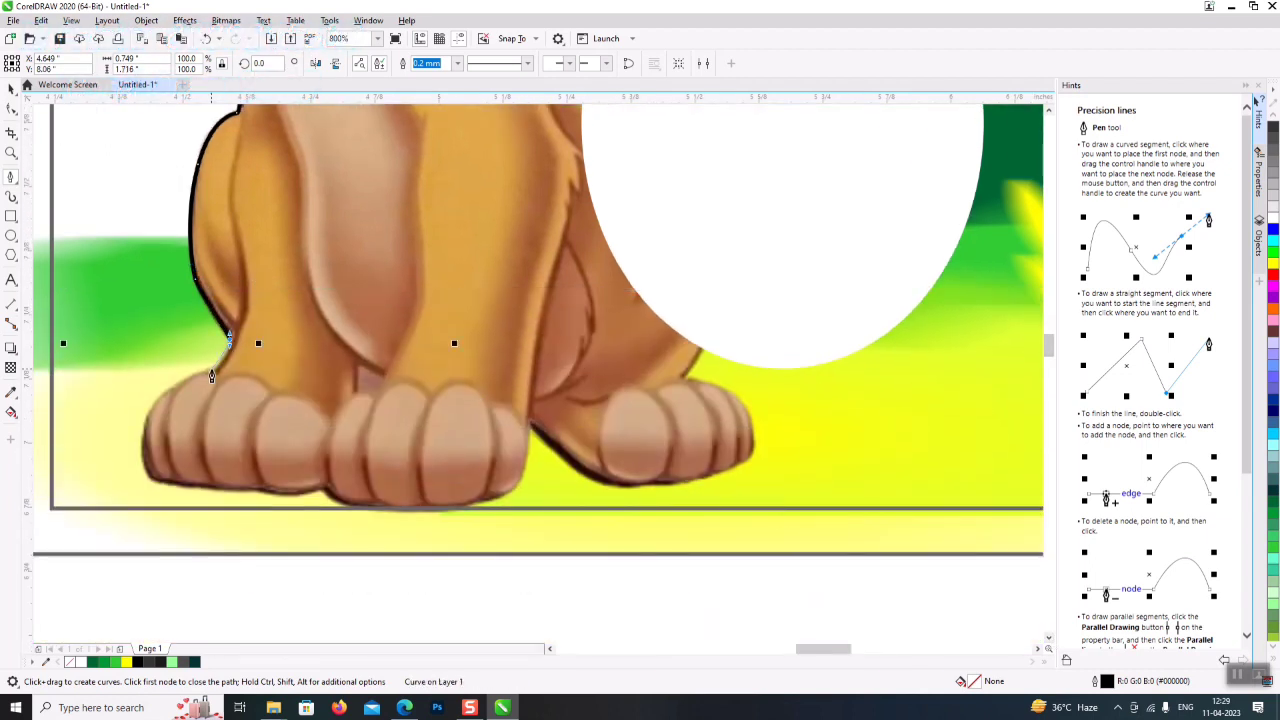
pyautogui.click(213, 372)
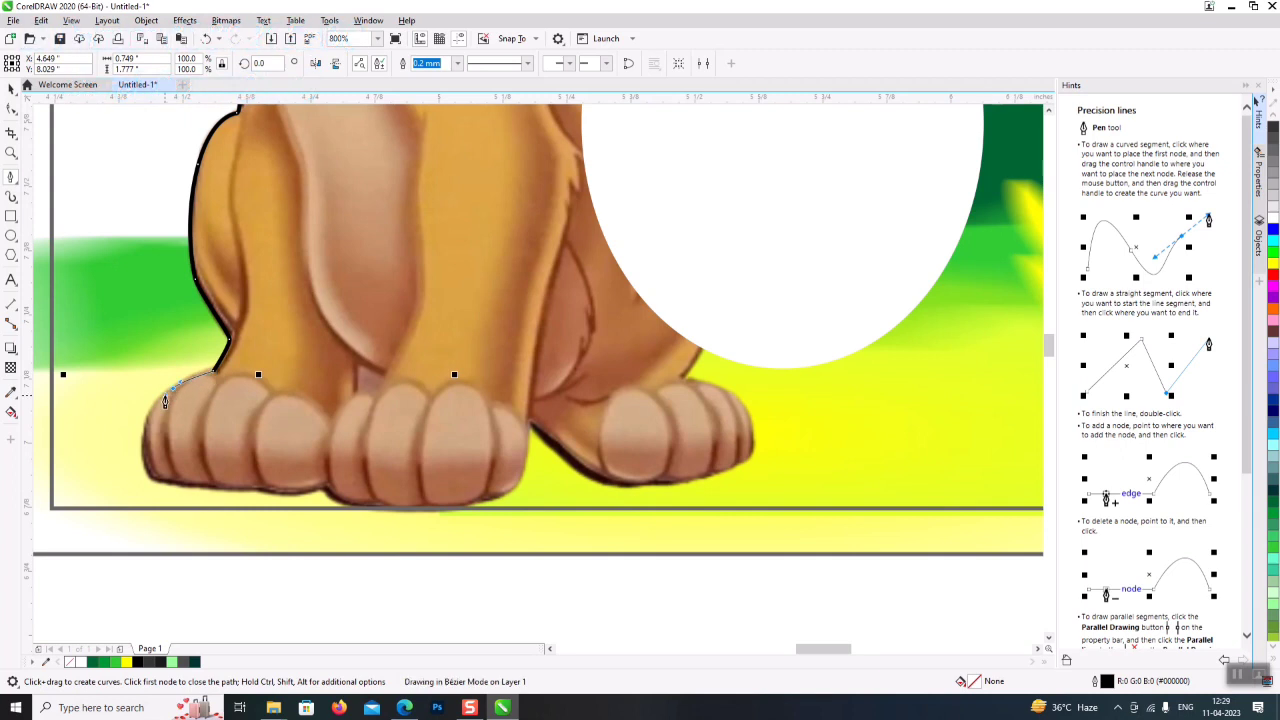
pyautogui.moveTo(156, 401); pyautogui.dragTo(371, 517)
pyautogui.click(290, 494)
pyautogui.scroll(-3, 386, 531)
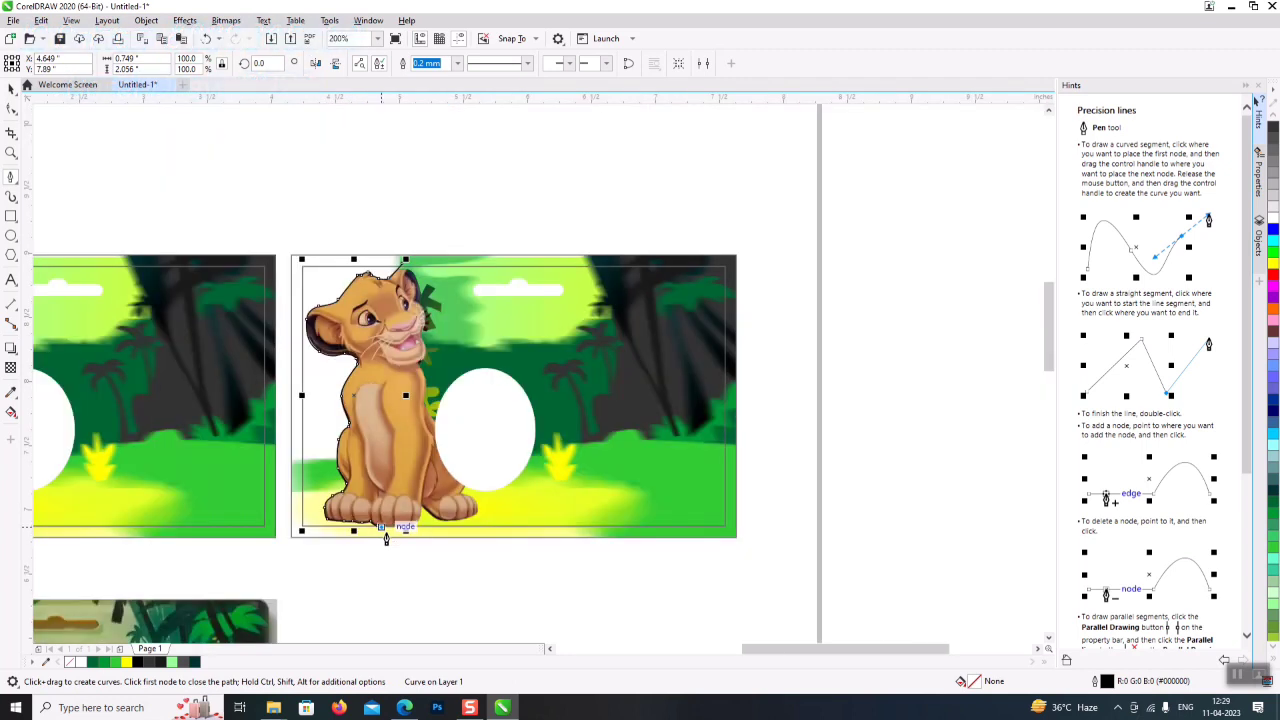
pyautogui.click(303, 537)
# - Close the traced outline at the card's corners and cut the card picture to that shape
pyautogui.click(285, 537)
pyautogui.click(279, 236)
pyautogui.doubleClick(400, 265)
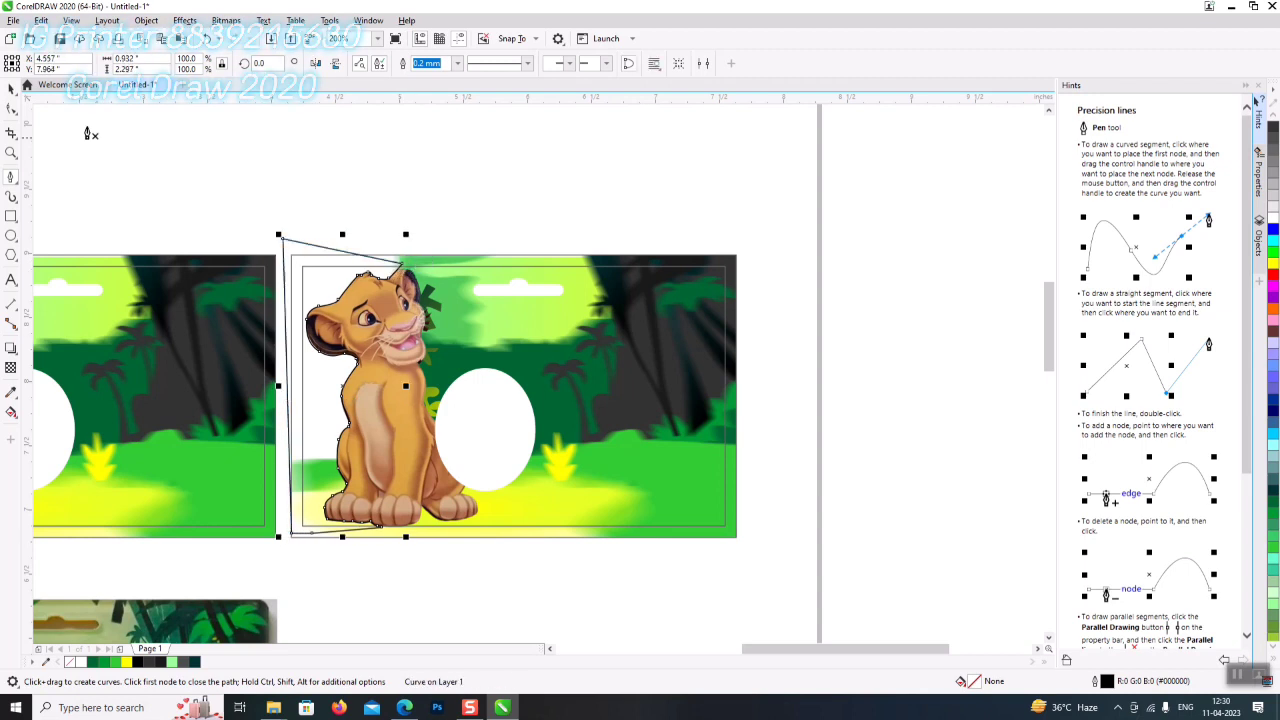
pyautogui.click(11, 88)
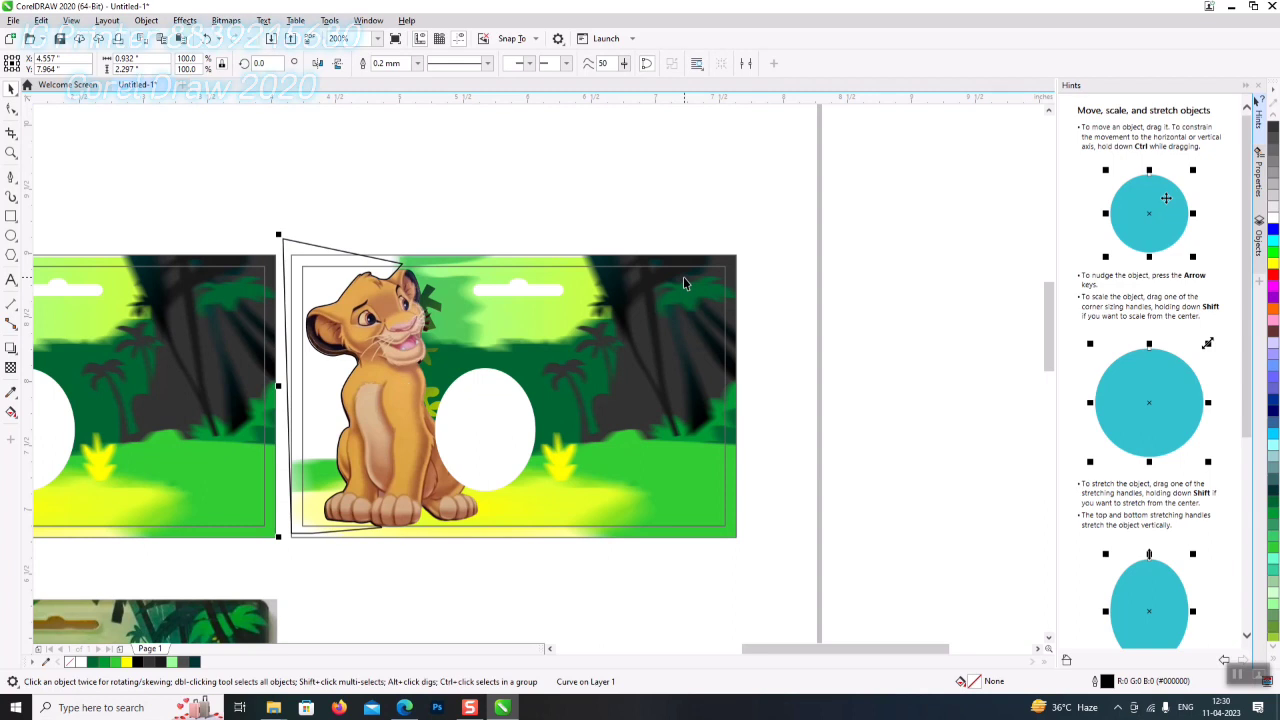
pyautogui.keyDown('shift'); pyautogui.click(675, 274); pyautogui.keyUp('shift')
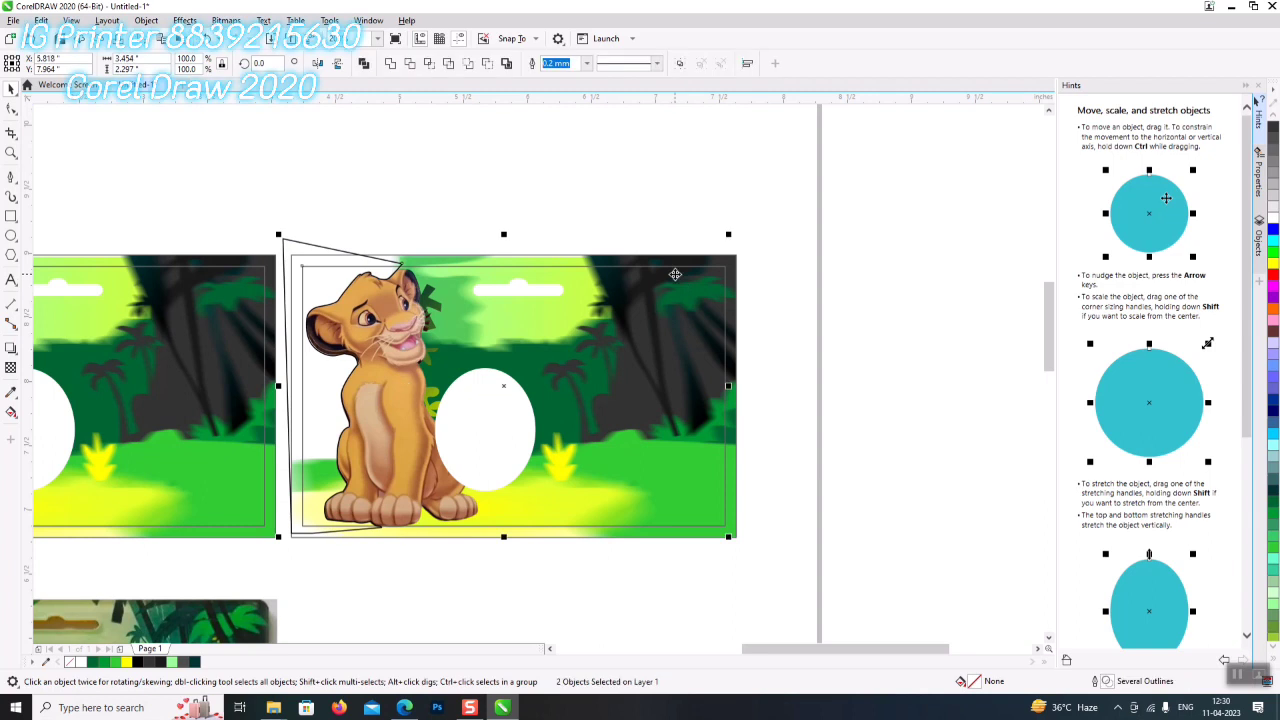
pyautogui.click(410, 63)
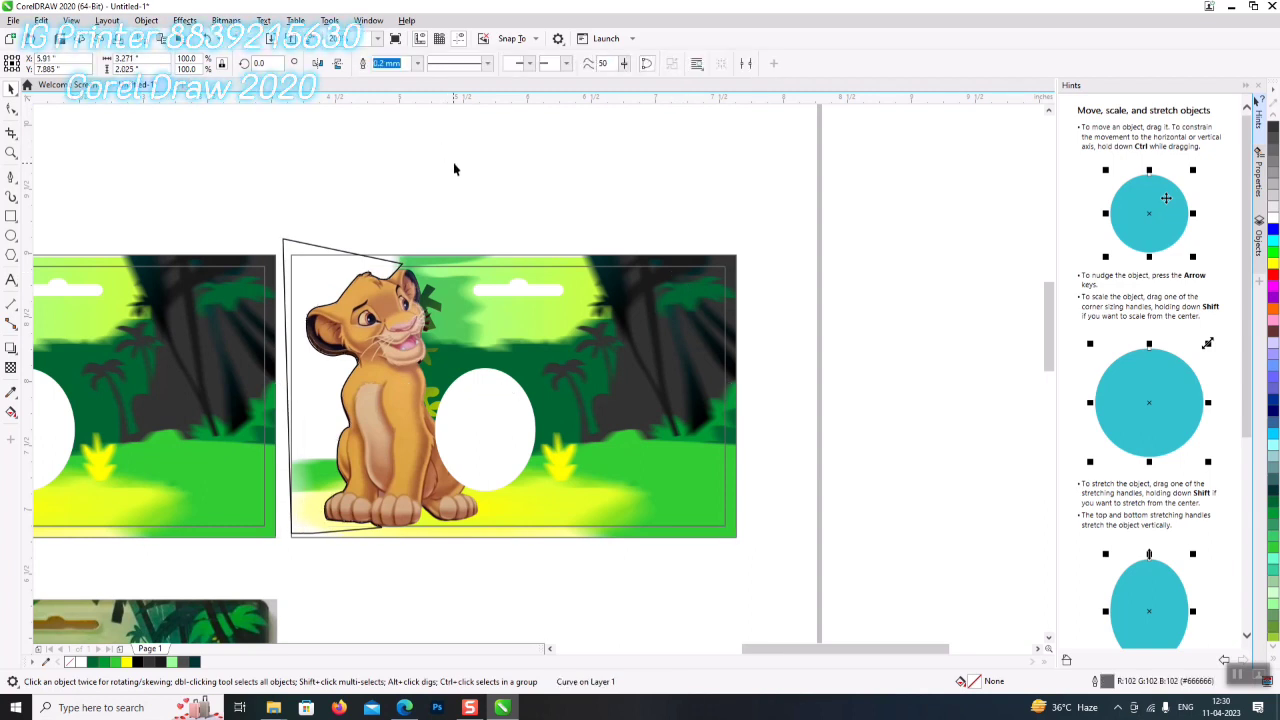
# - Move the leftover empty rectangular frame off to the right of the clipped card
pyautogui.click(298, 246)
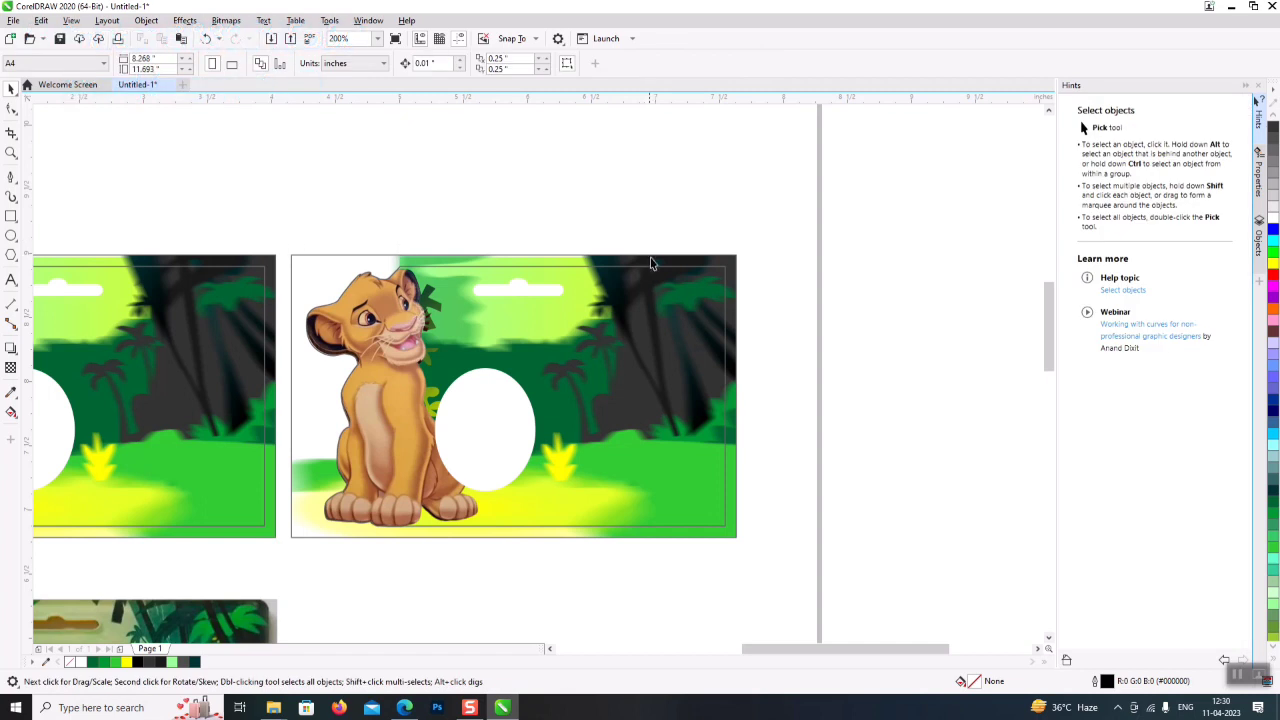
pyautogui.click(660, 265)
pyautogui.rightClick(660, 261)
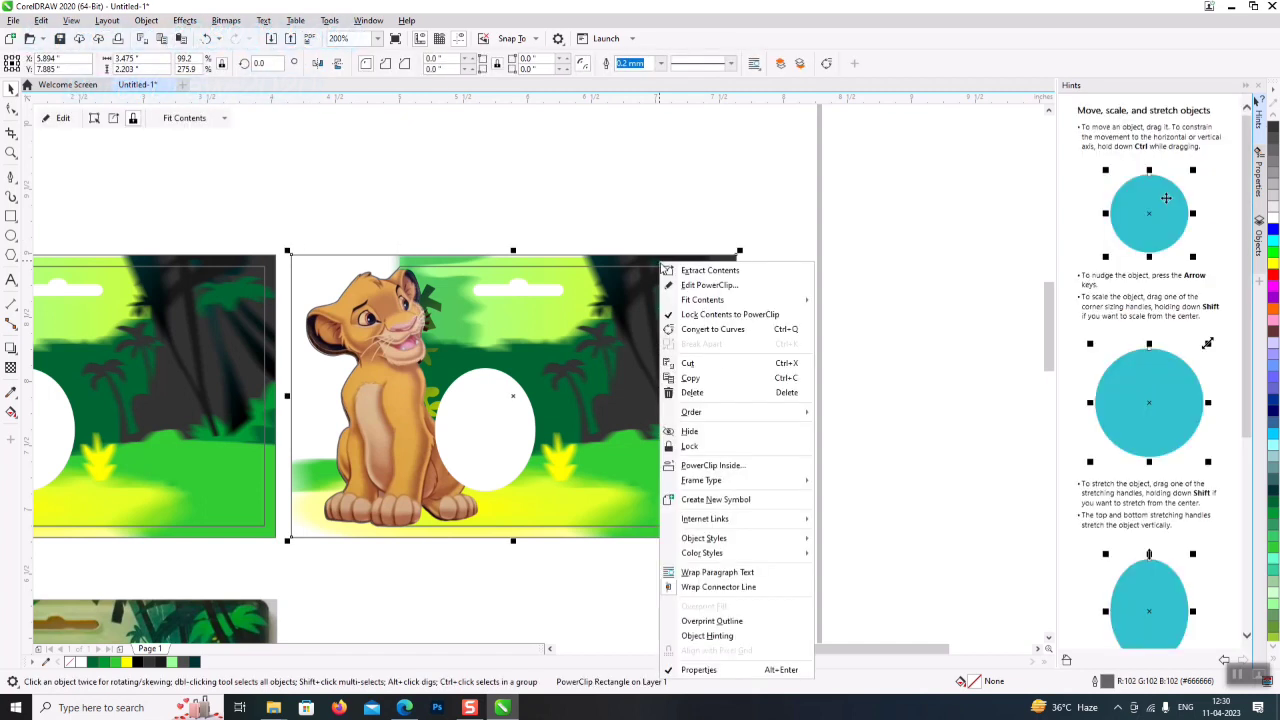
pyautogui.click(760, 466)
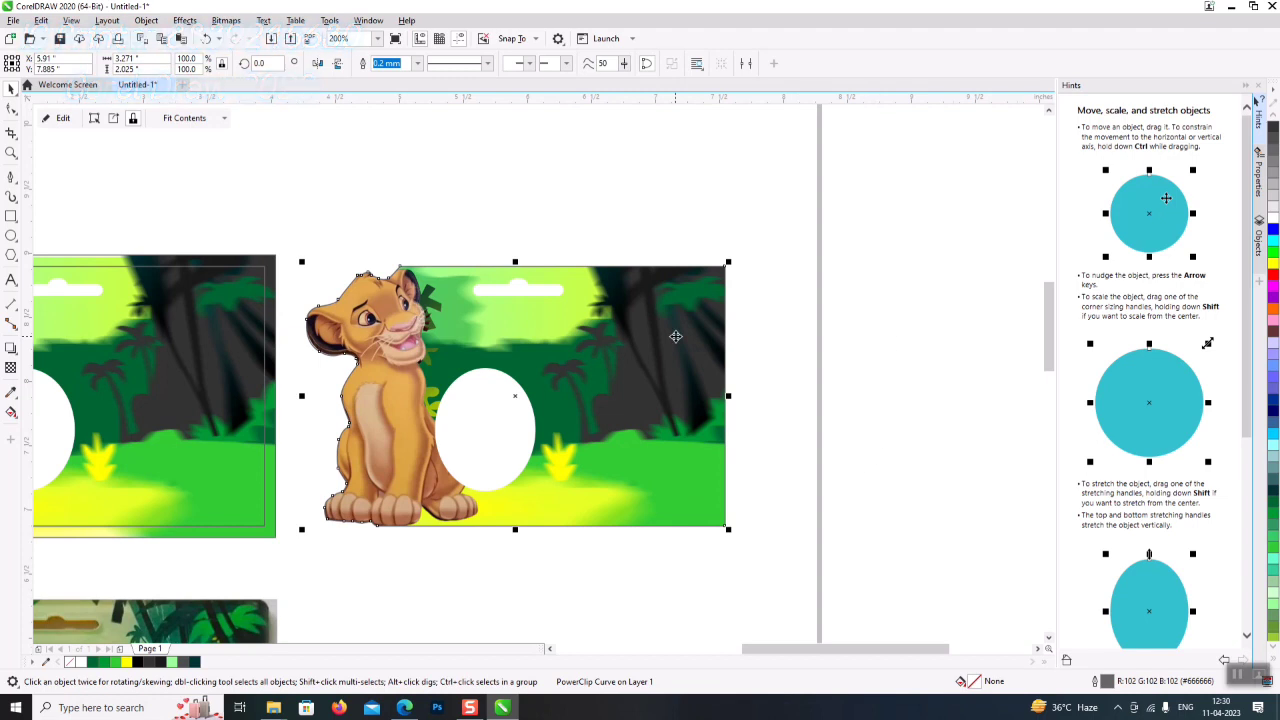
pyautogui.scroll(-2, 675, 337)
pyautogui.scroll(-1, 630, 580)
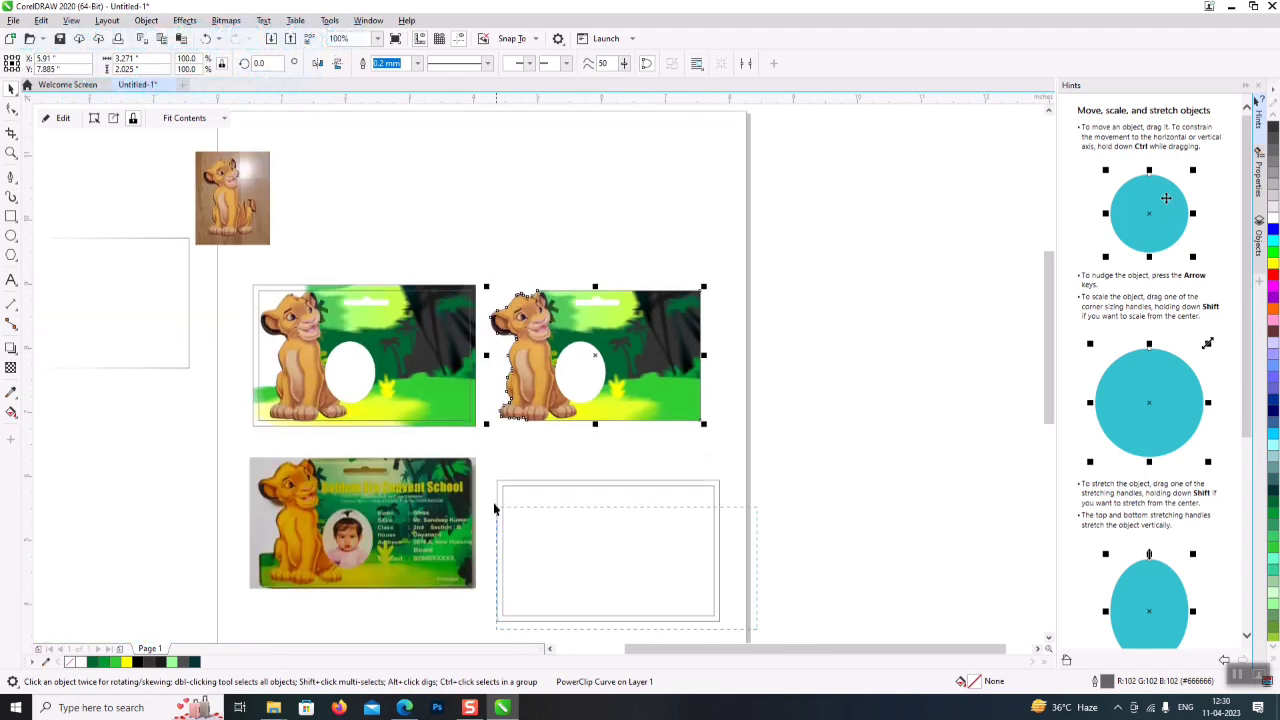
pyautogui.moveTo(487, 472); pyautogui.dragTo(838, 452)
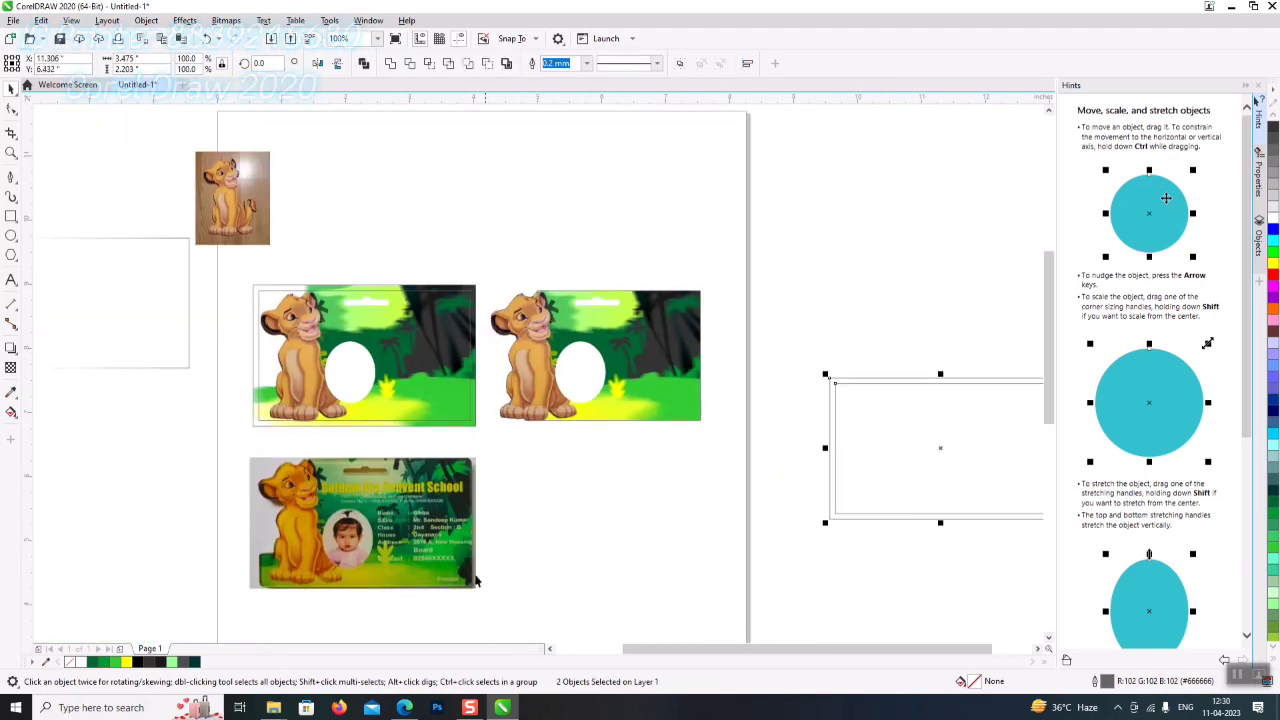
# - Drop a copy of the lion-shaped card below, extract its lion image and delete it
pyautogui.click(502, 278)
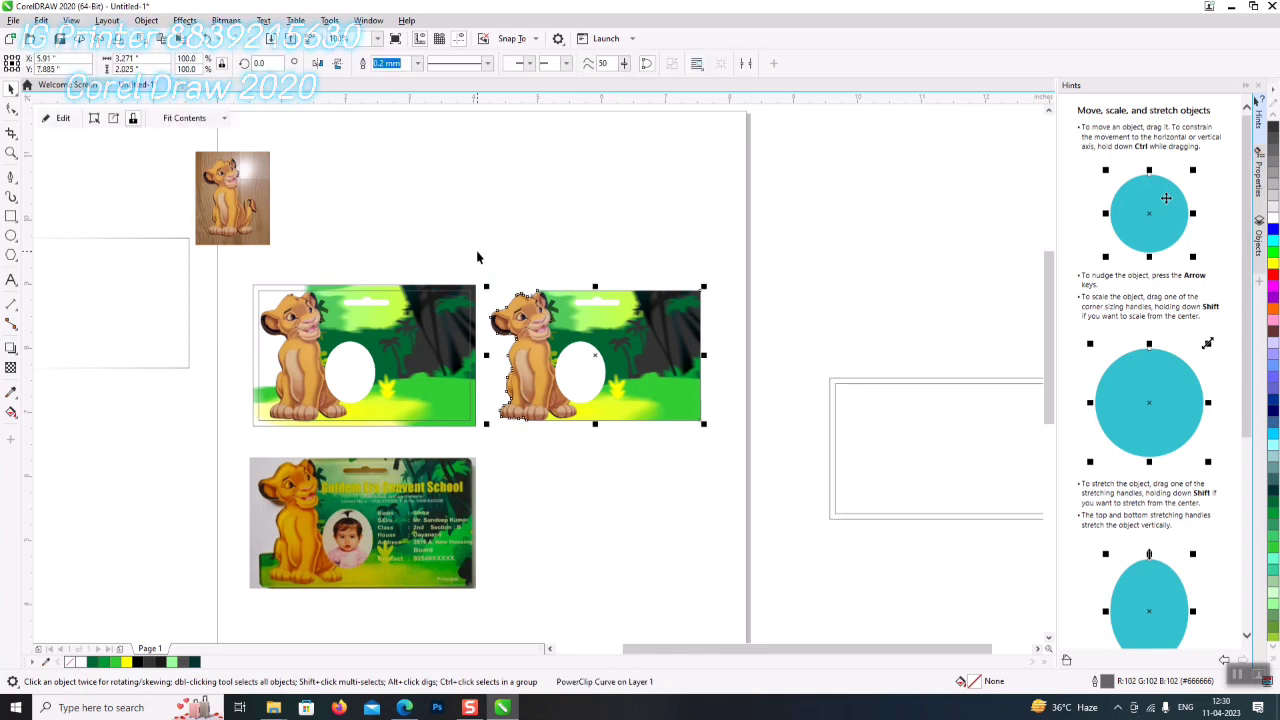
pyautogui.moveTo(569, 333); pyautogui.dragTo(572, 495)
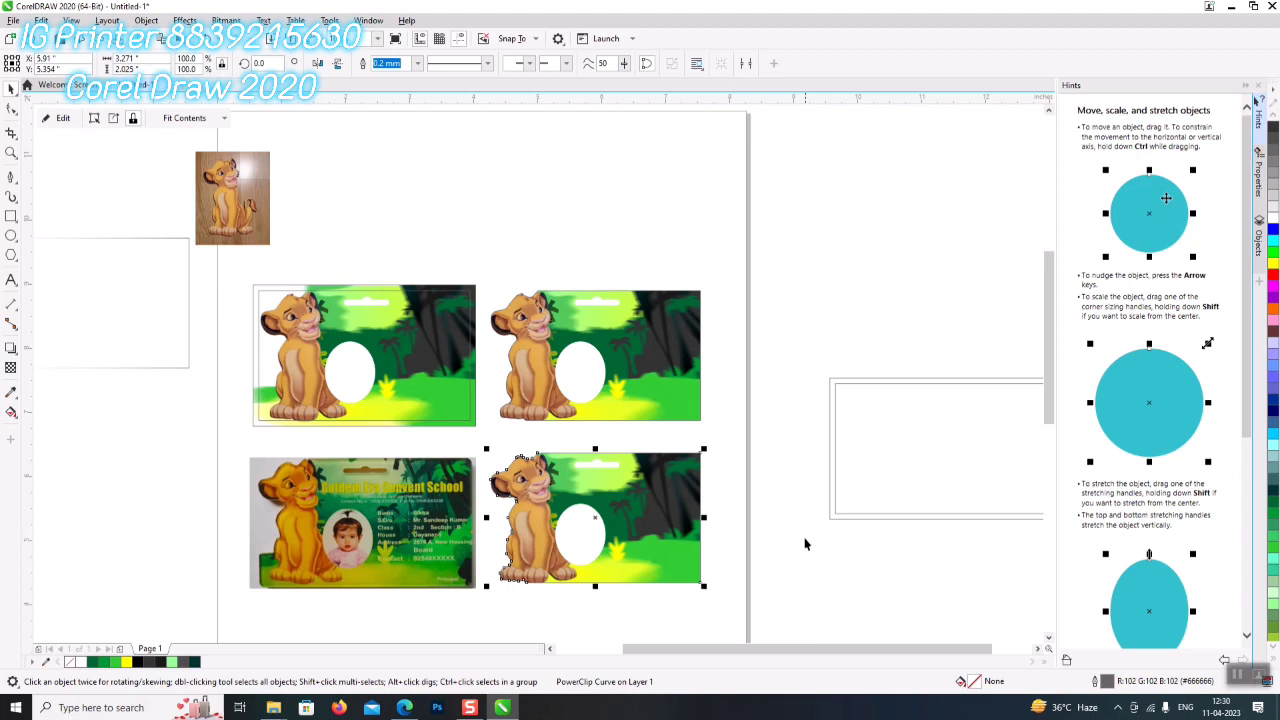
pyautogui.rightClick(643, 542)
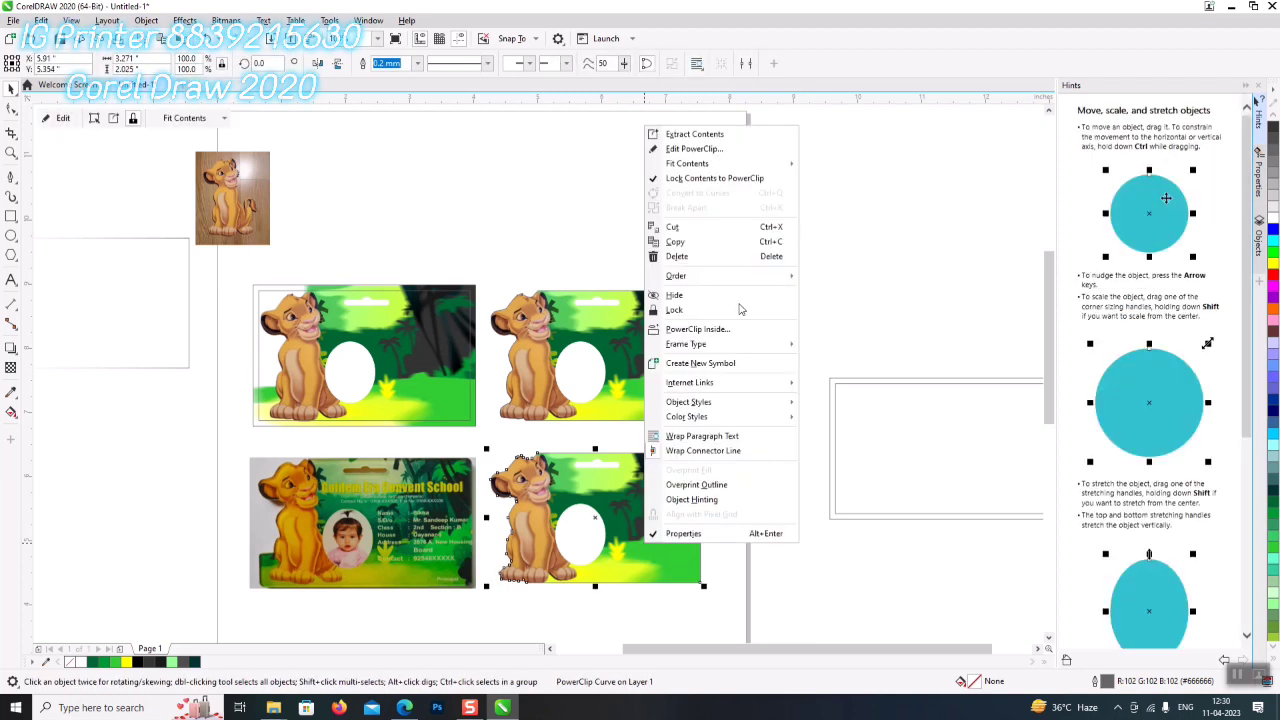
pyautogui.click(762, 134)
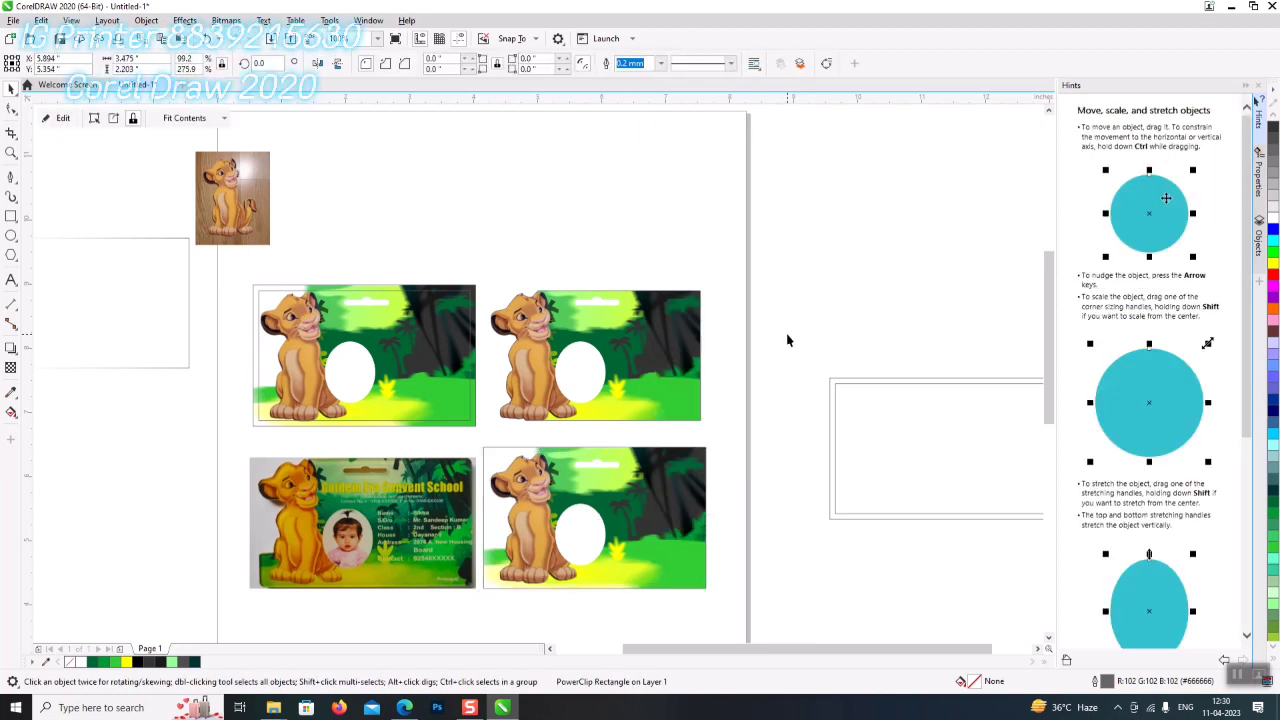
pyautogui.press('Delete')
# - Set the empty lion-shaped frame's Frame Type to None and shift the sample photo down-left
pyautogui.click(656, 548)
pyautogui.rightClick(656, 548)
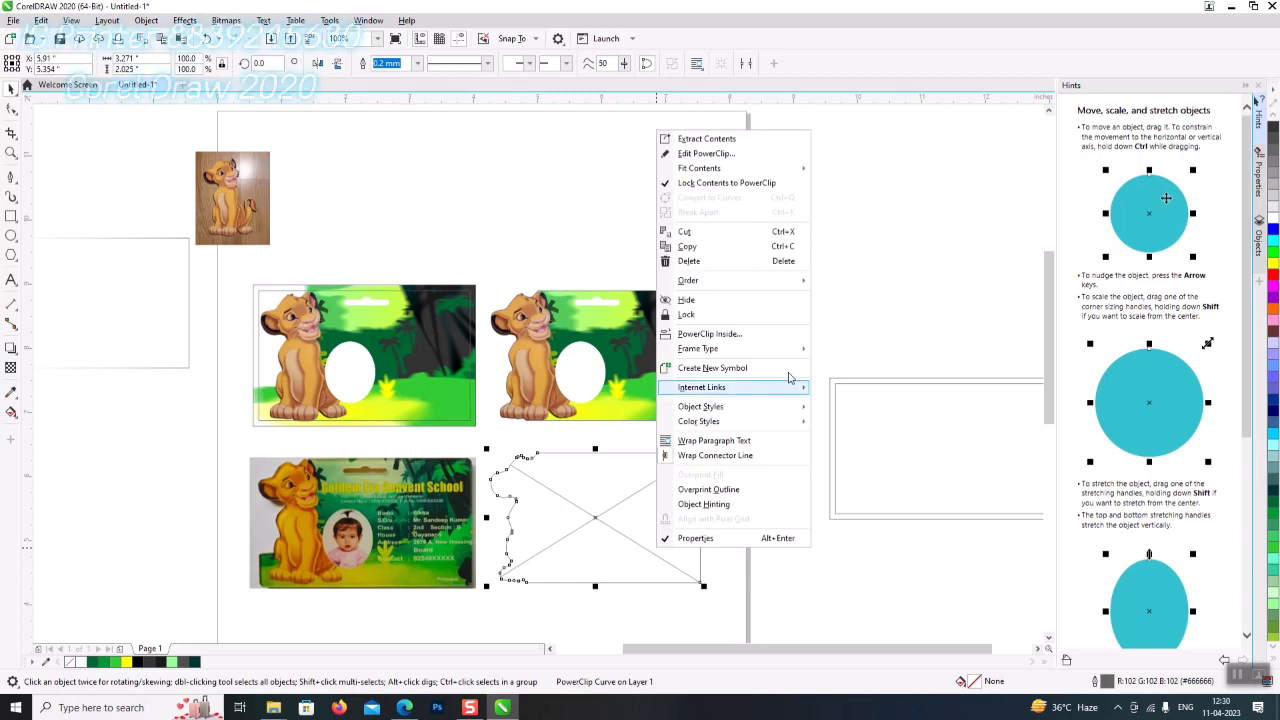
pyautogui.moveTo(760, 348)
pyautogui.click(882, 384)
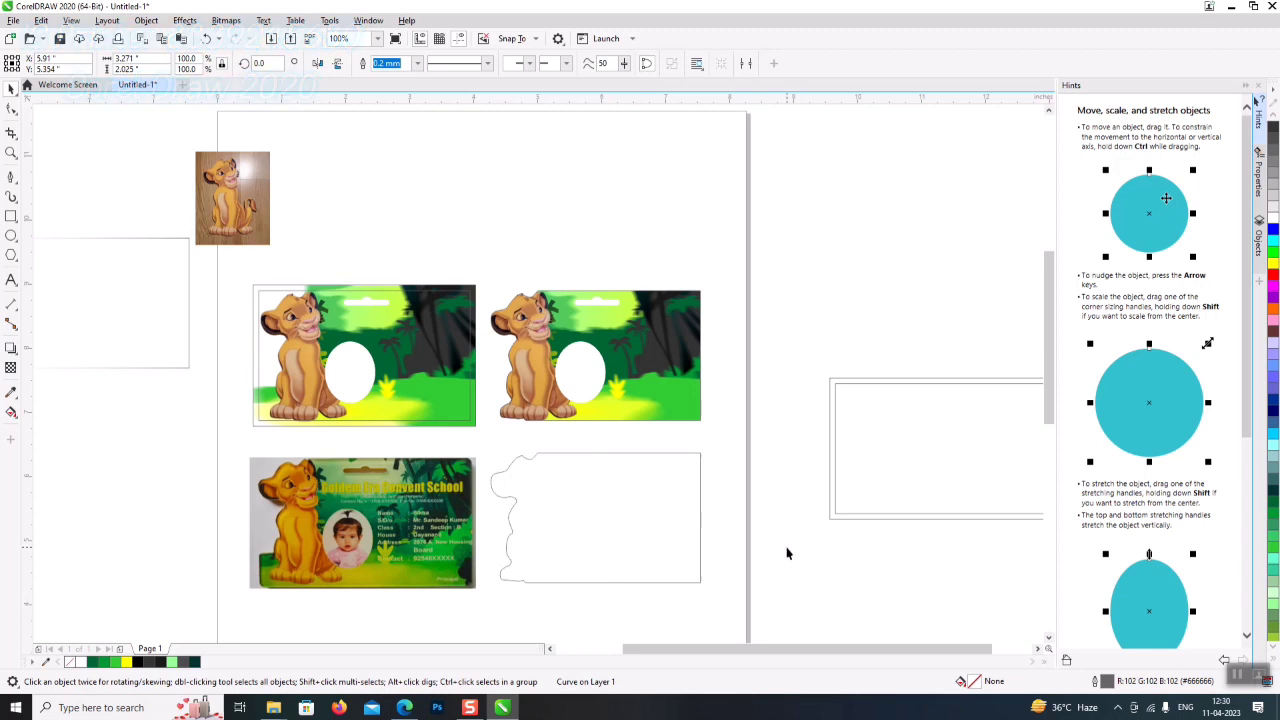
pyautogui.press('Escape')
pyautogui.moveTo(430, 551); pyautogui.dragTo(310, 571)
# - Reposition the top lion card, double-line frame and sample ID photo so the photo sits beside the card
pyautogui.moveTo(492, 447); pyautogui.dragTo(417, 385)
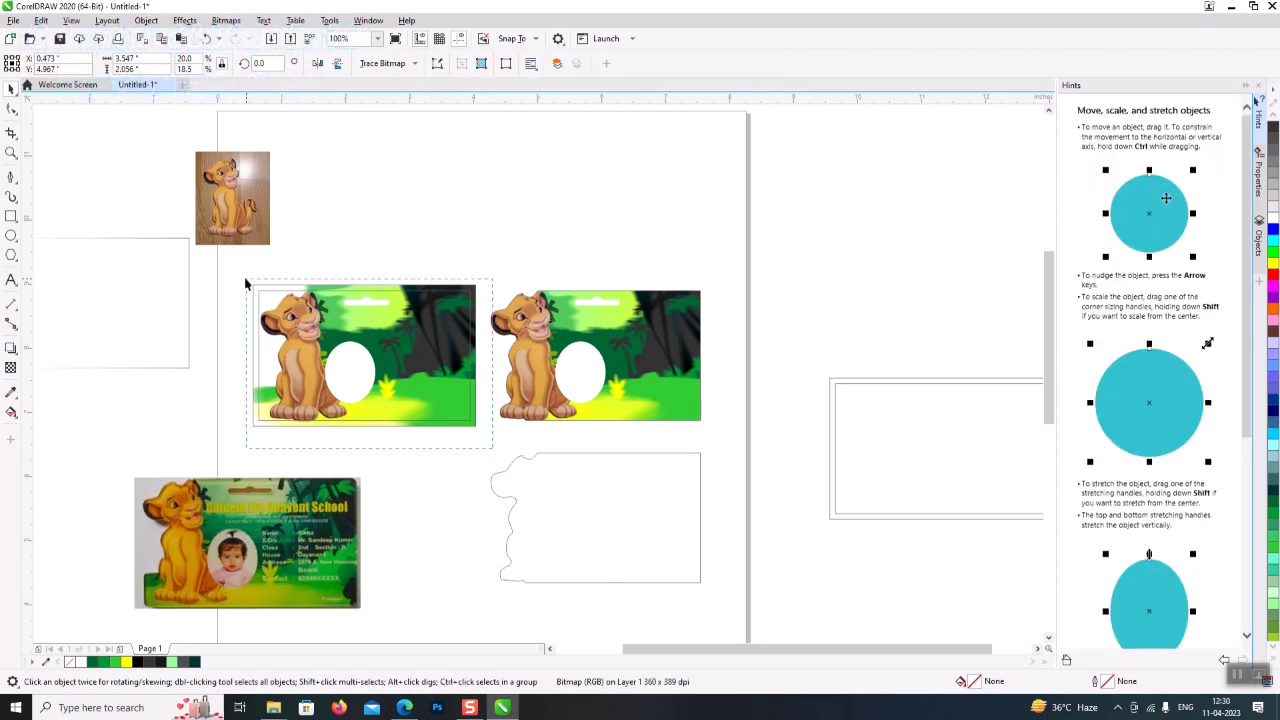
pyautogui.moveTo(245, 283); pyautogui.dragTo(246, 283)
pyautogui.moveTo(367, 363); pyautogui.dragTo(586, 202)
pyautogui.moveTo(400, 440); pyautogui.dragTo(891, 371)
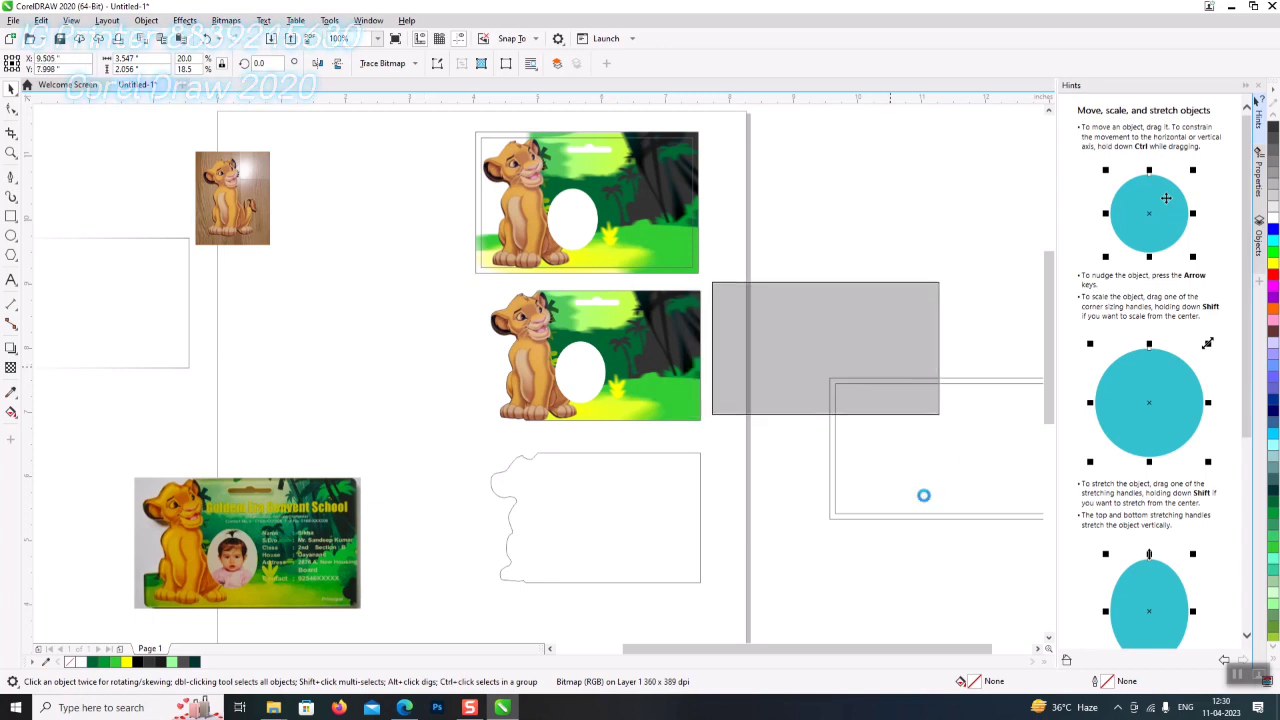
pyautogui.hscroll(3, 782, 592)
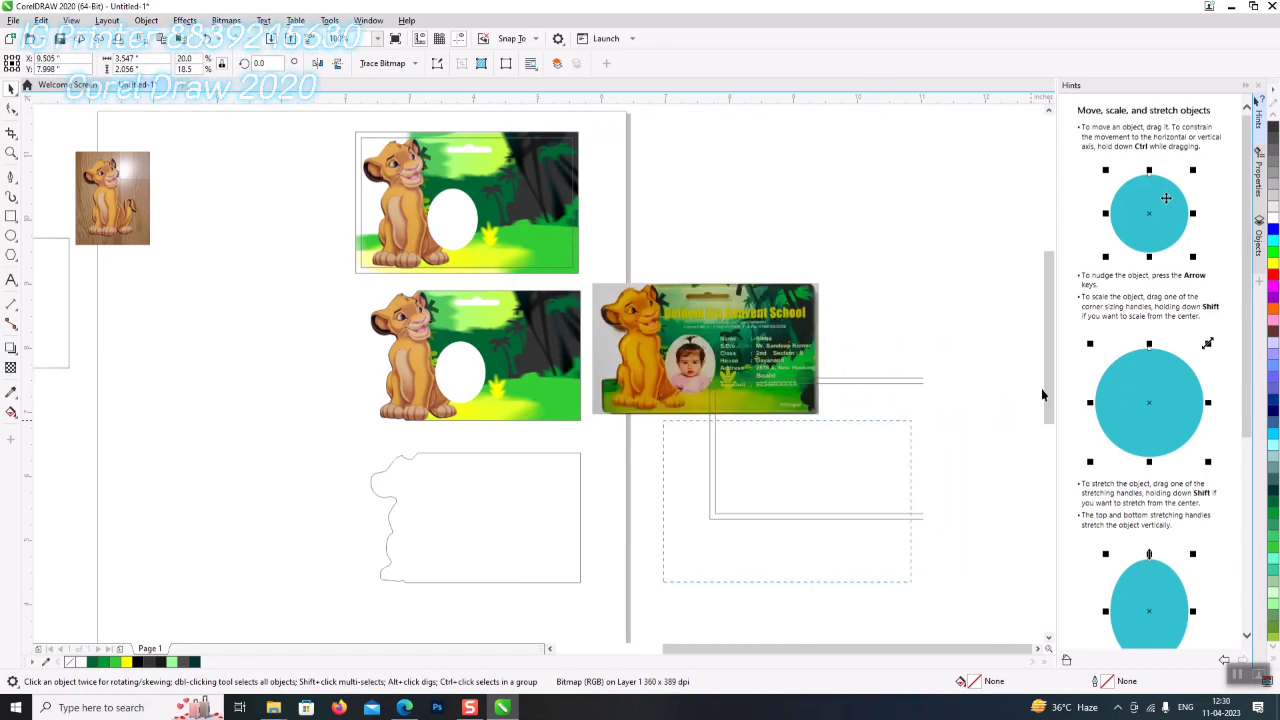
pyautogui.moveTo(873, 445); pyautogui.dragTo(862, 522)
pyautogui.moveTo(655, 318); pyautogui.dragTo(647, 326)
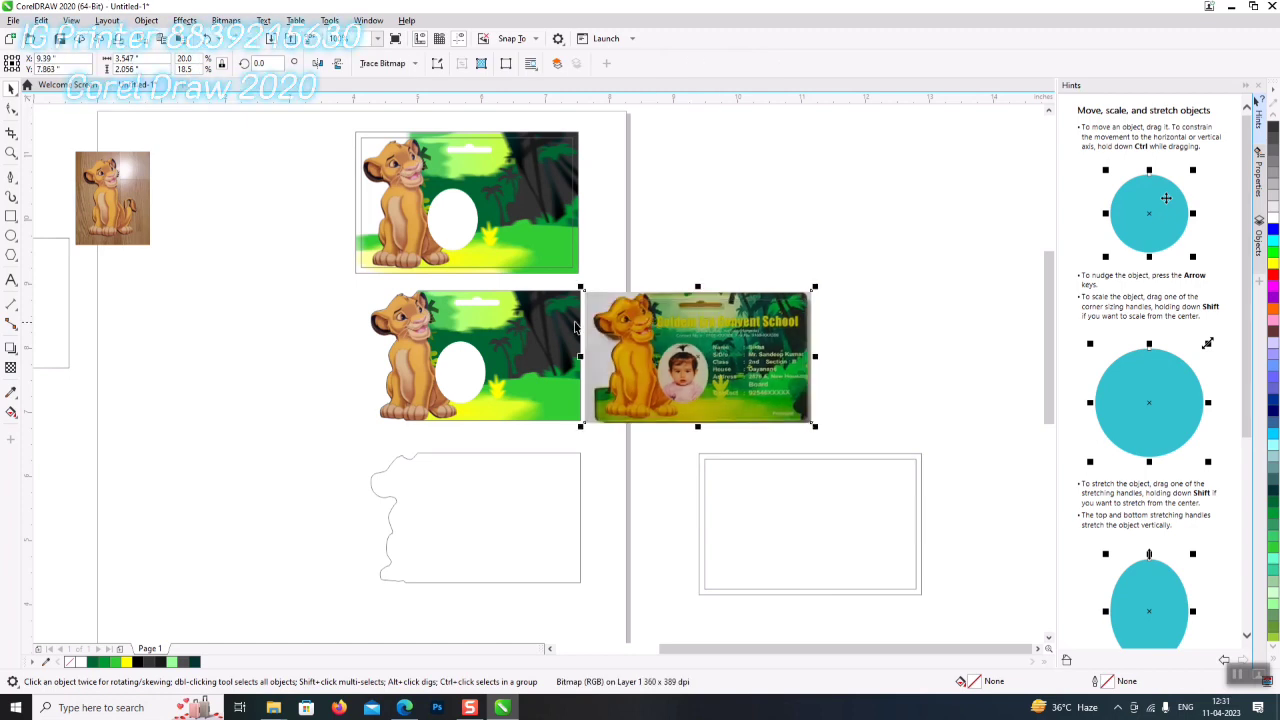
pyautogui.scroll(2, 575, 327)
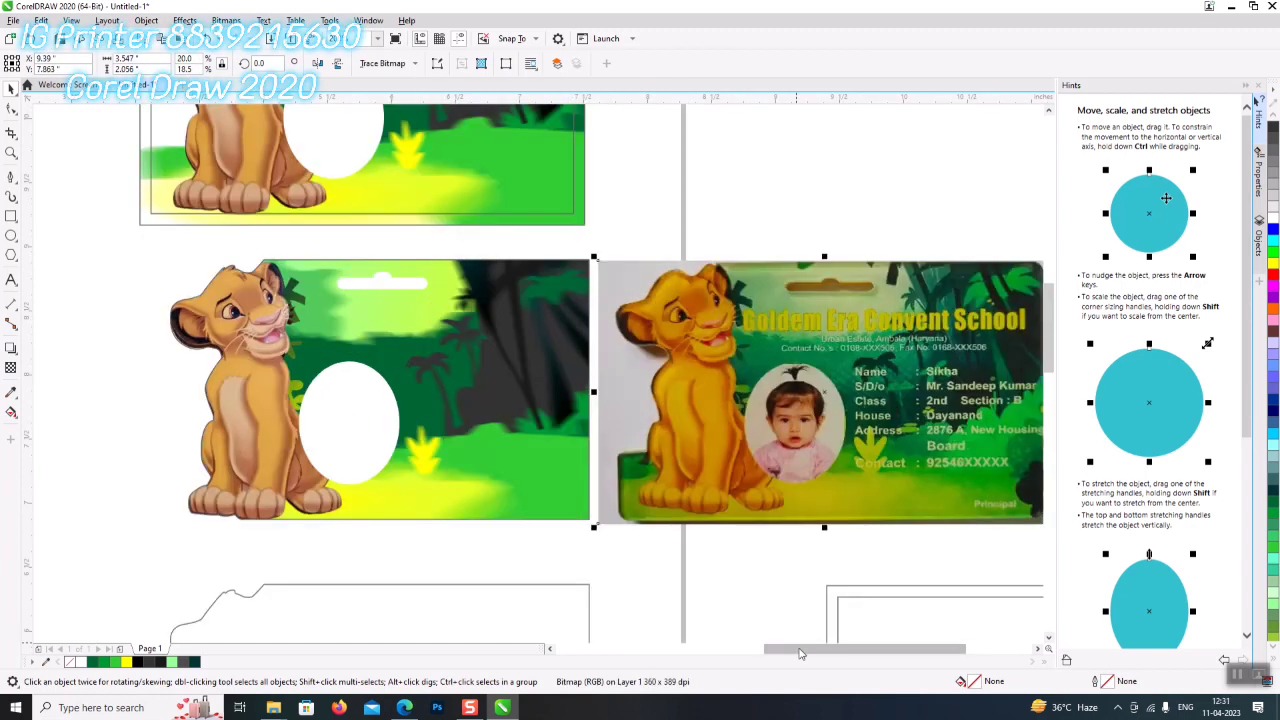
pyautogui.moveTo(800, 650); pyautogui.dragTo(815, 652)
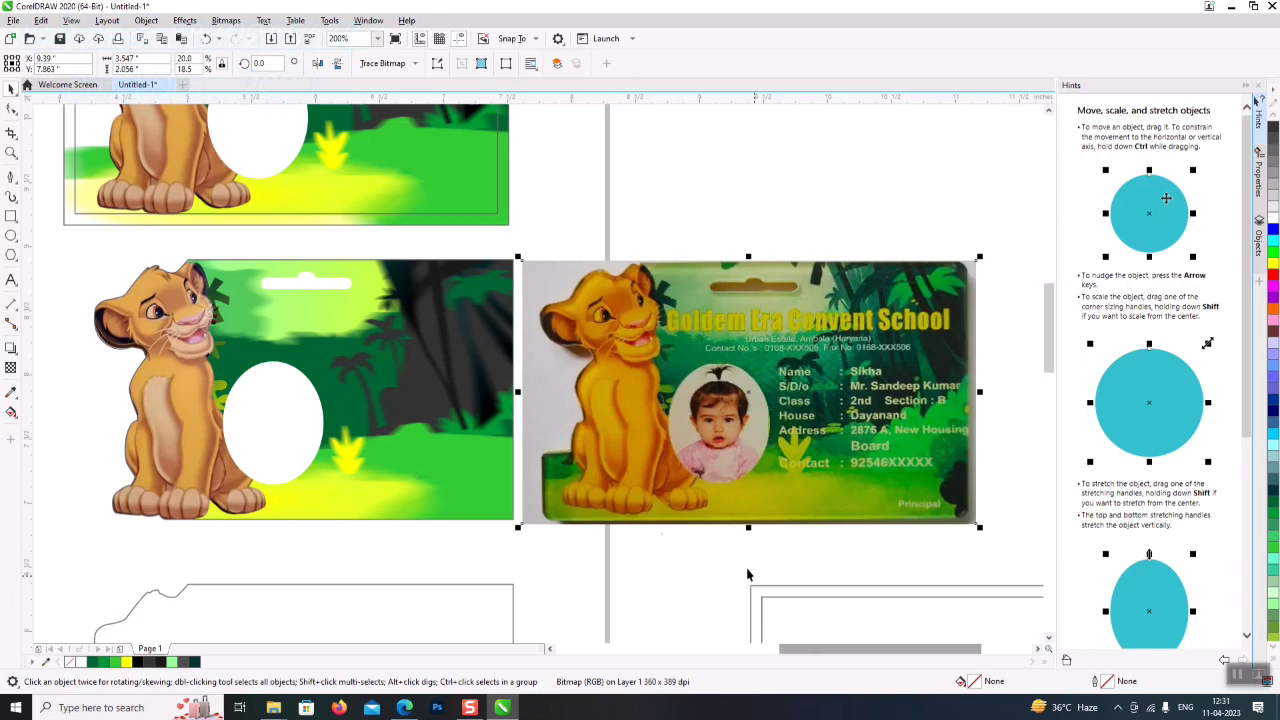
pyautogui.click(11, 280)
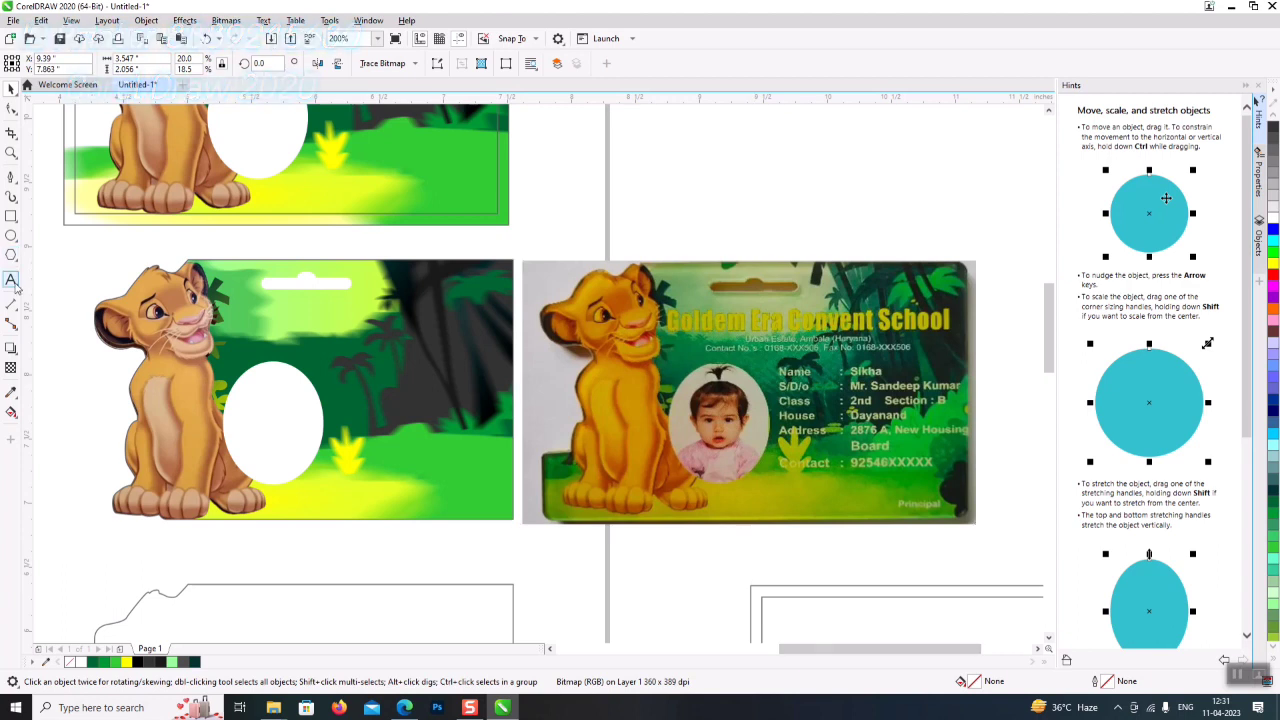
# - Type the heading 'Goldem Era Convent School' above the cards and set it in Impact
pyautogui.click(567, 187)
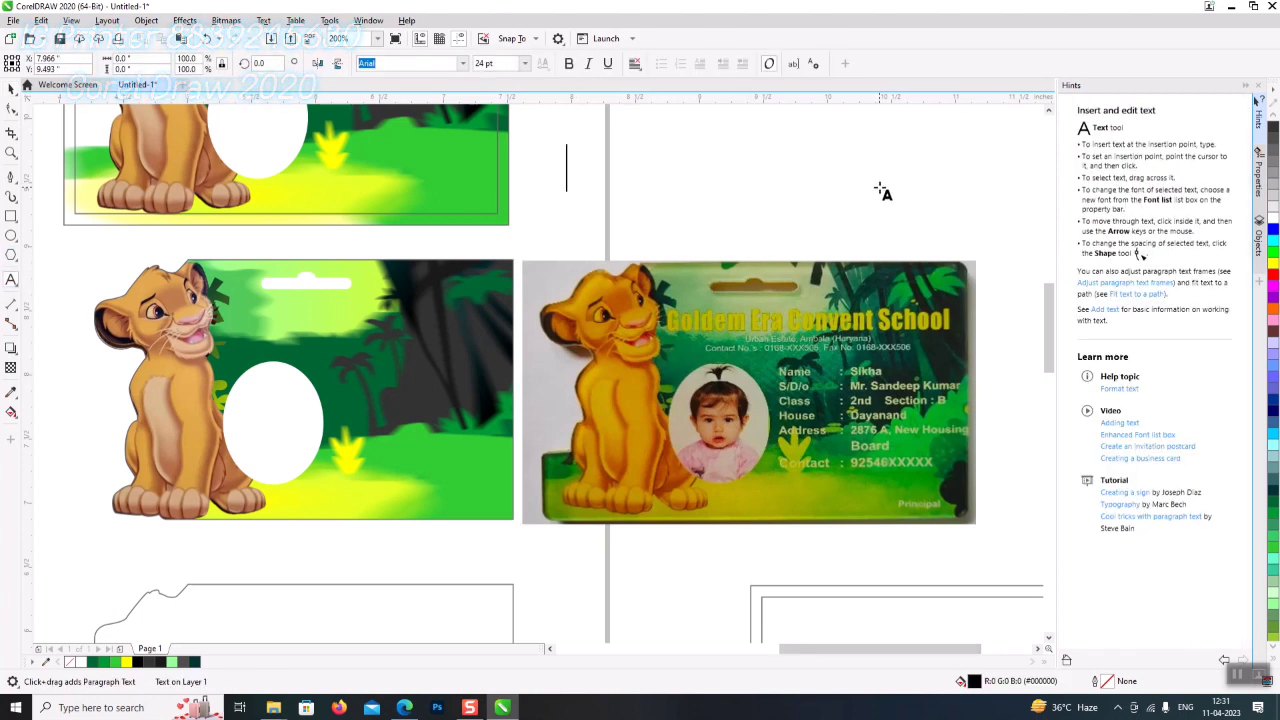
pyautogui.write('gO')
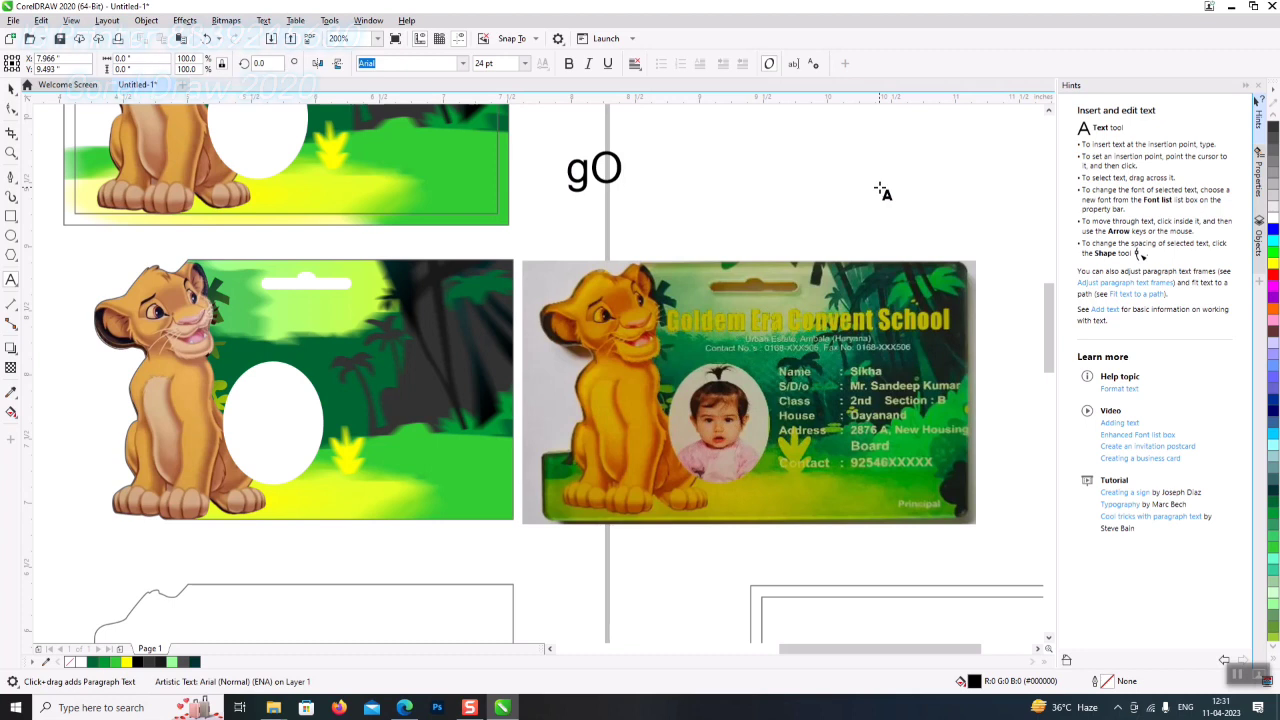
pyautogui.press('BackSpace')
pyautogui.press('BackSpace')
pyautogui.write('G')
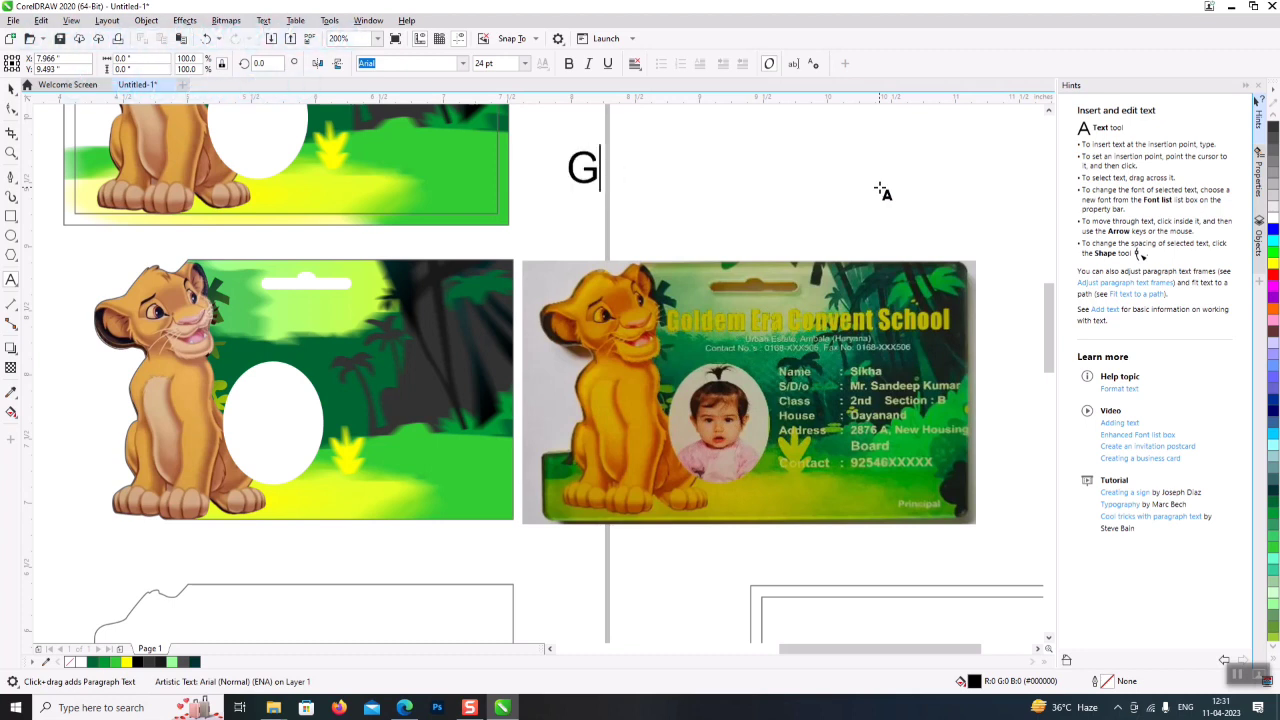
pyautogui.write('olde')
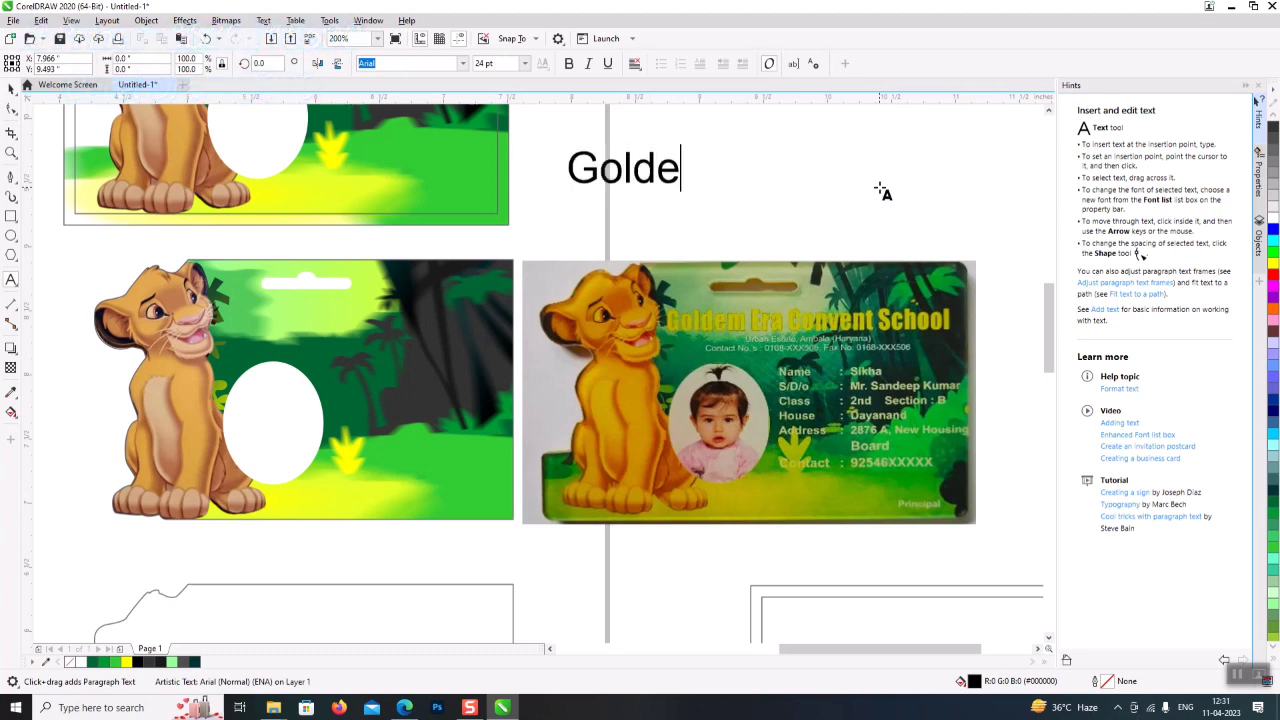
pyautogui.write('m Era')
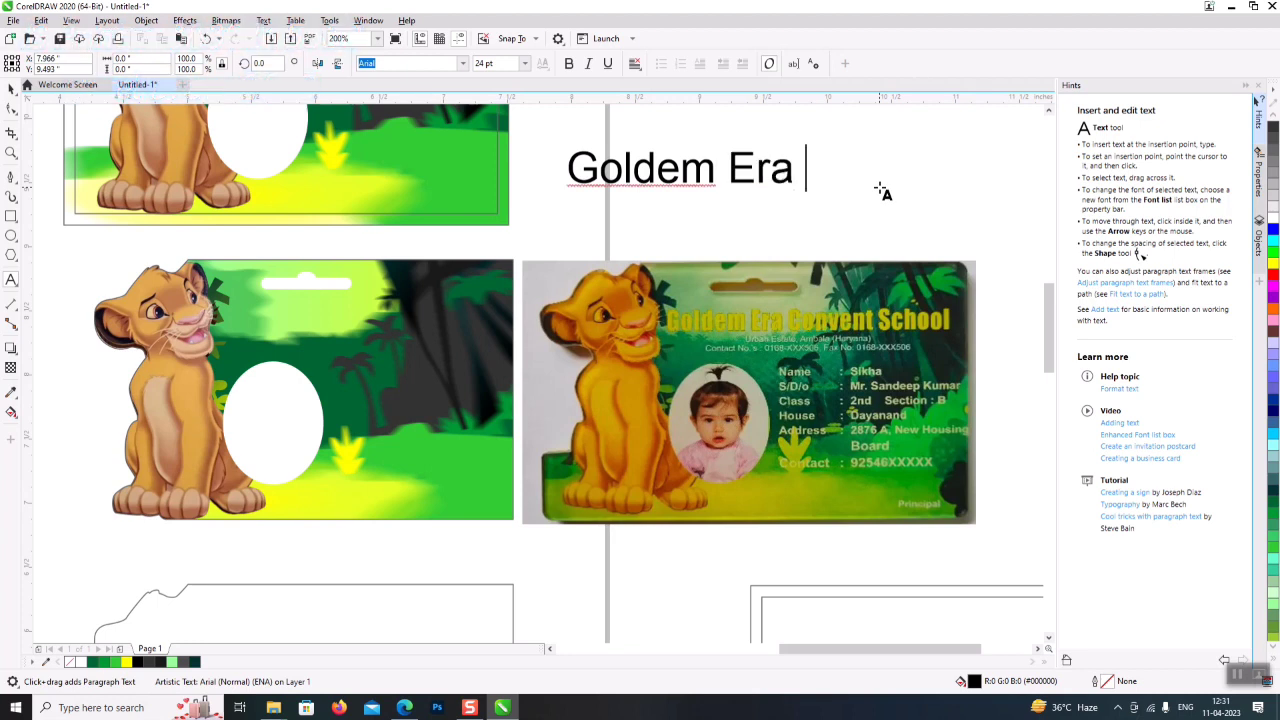
pyautogui.write(' Conven')
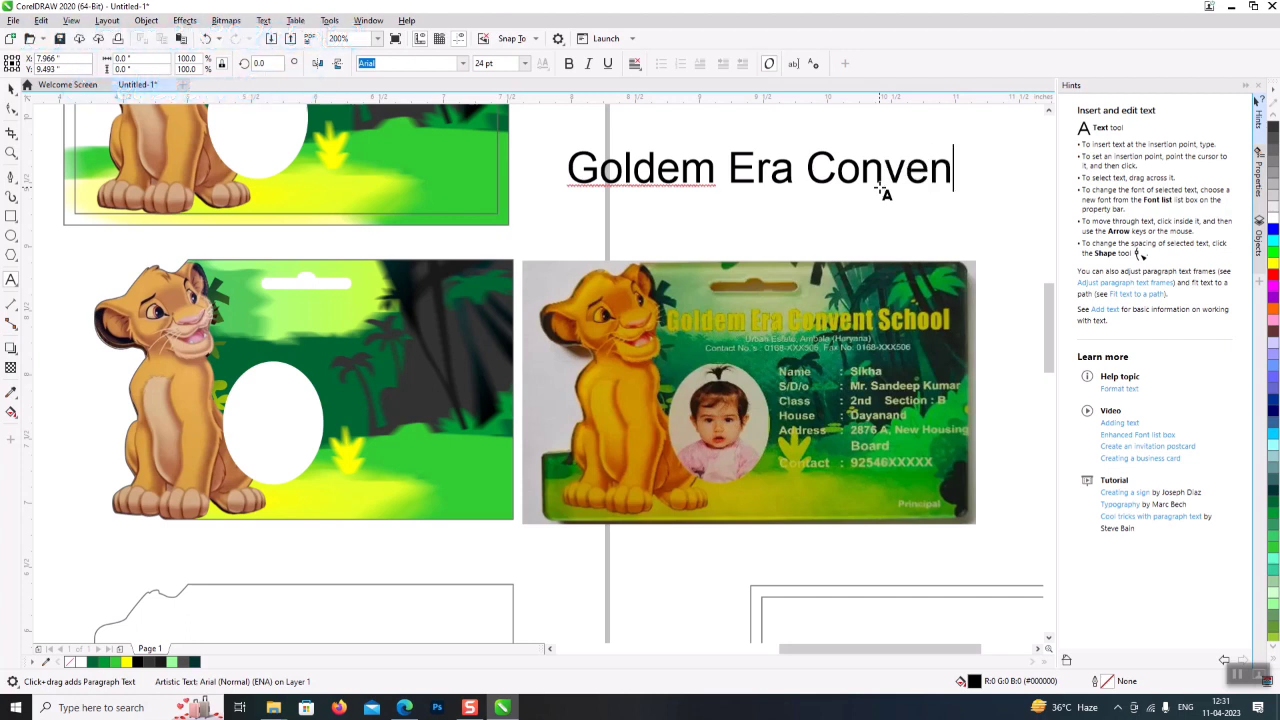
pyautogui.write('t School')
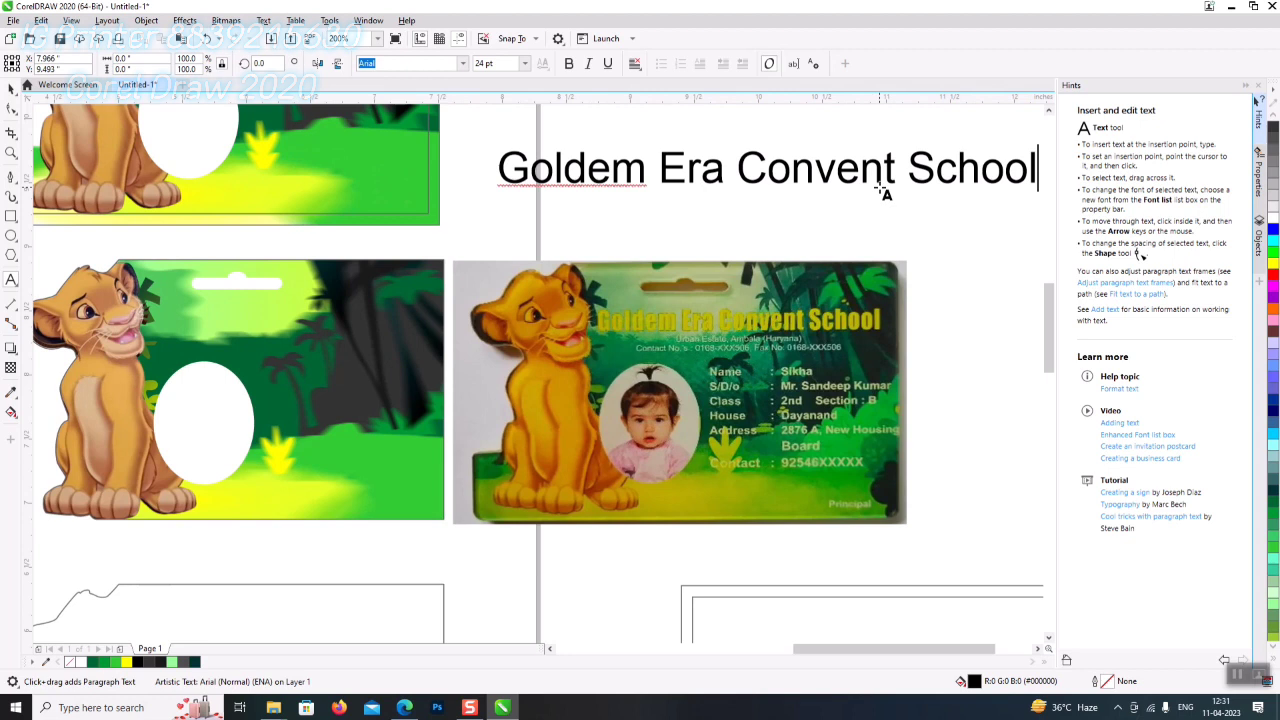
pyautogui.hotkey('ctrl', 'a')
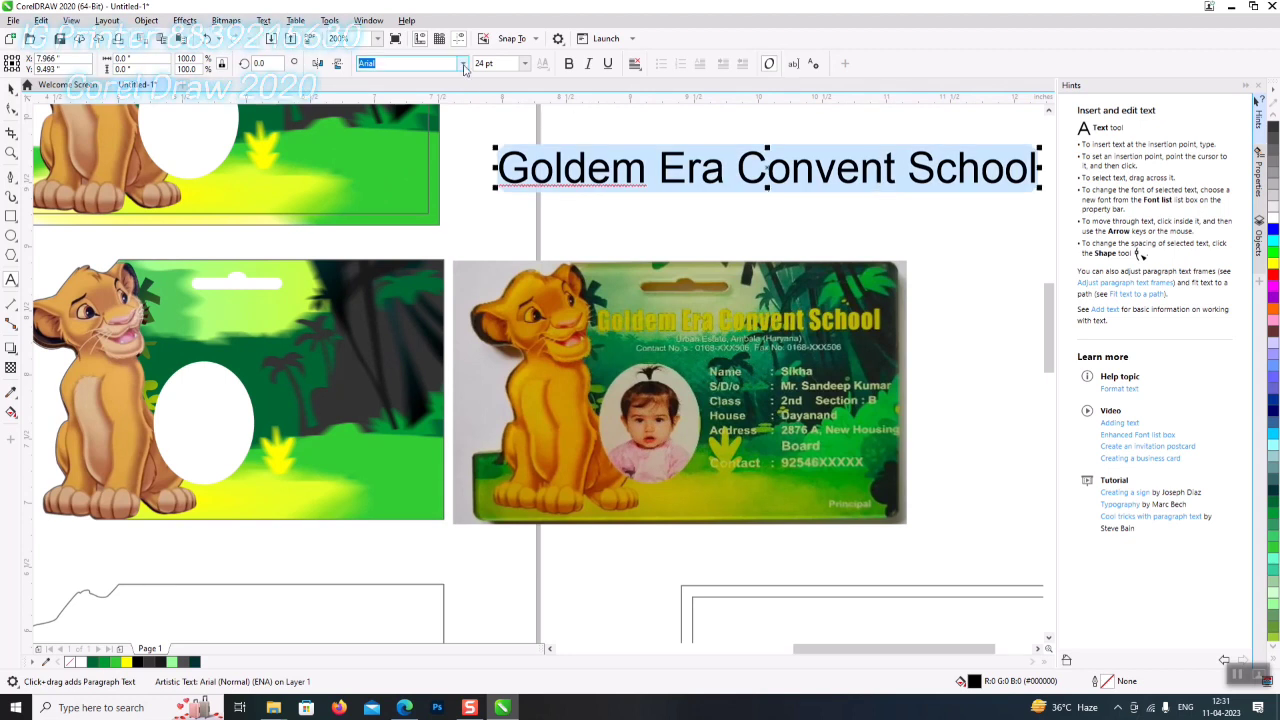
pyautogui.click(464, 64)
pyautogui.write('Im')
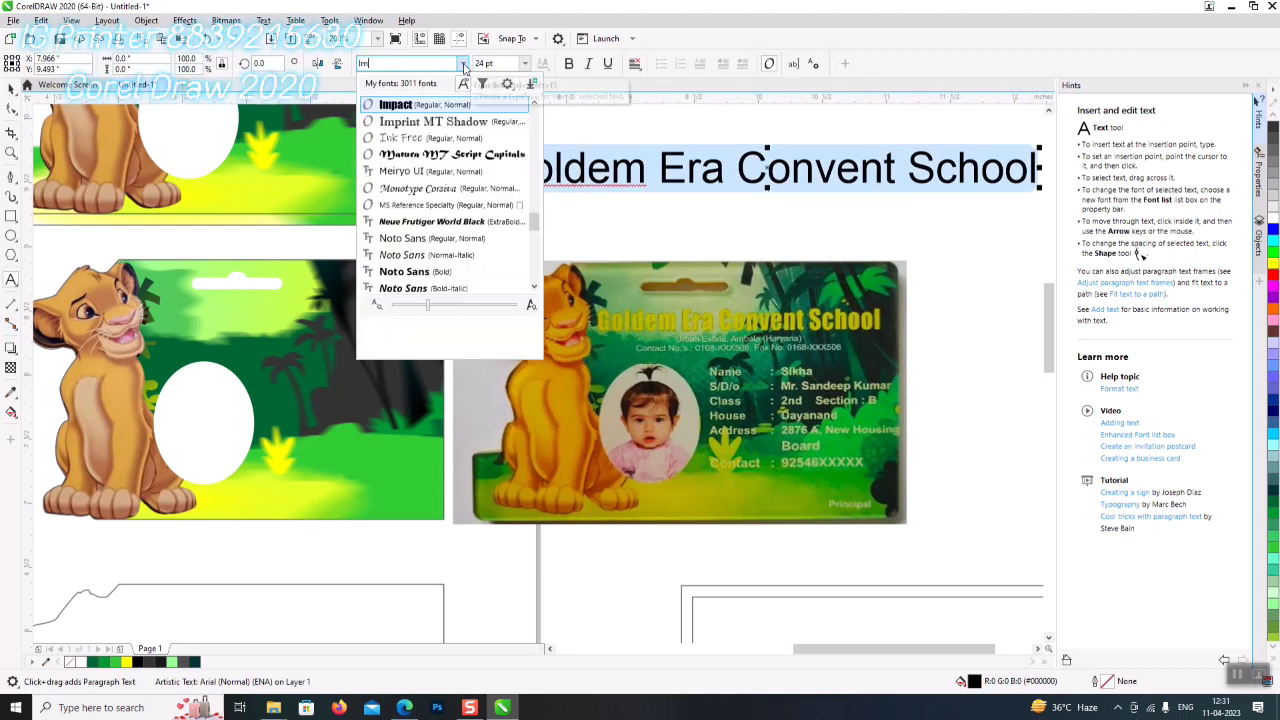
pyautogui.press('Return')
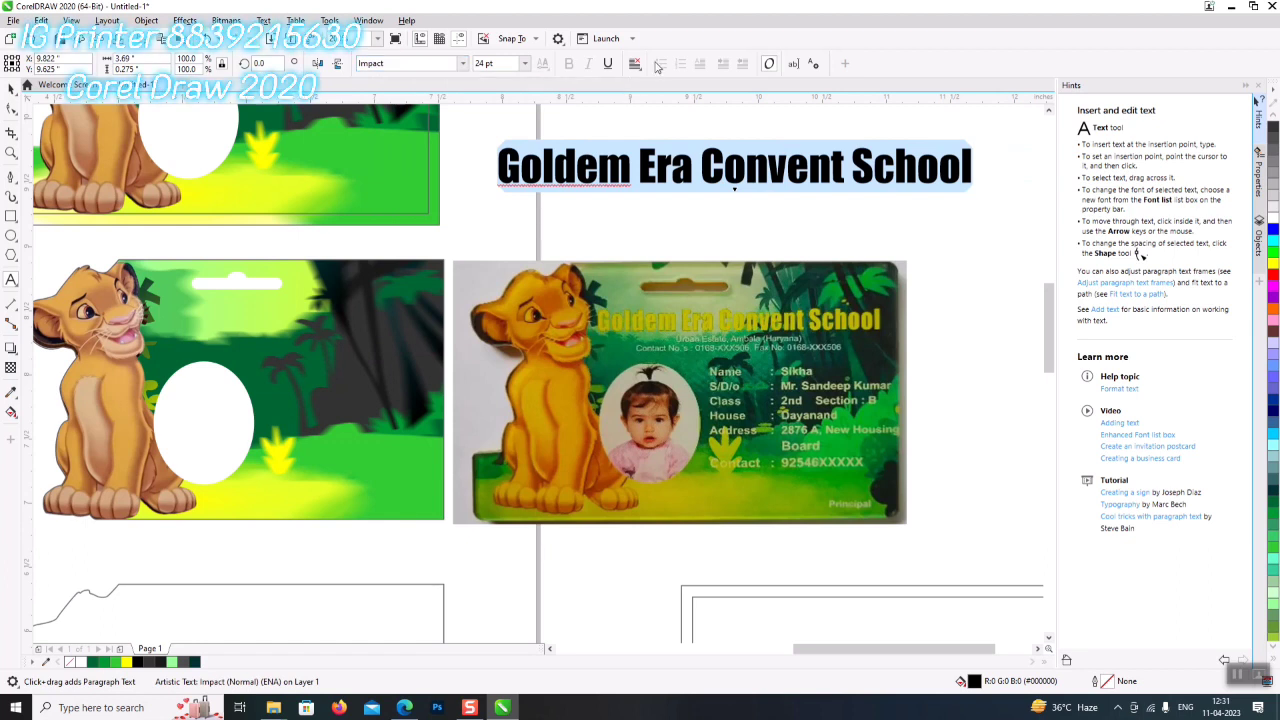
# - Move the school name onto the jungle card, scale it down and colour it yellow
pyautogui.click(11, 89)
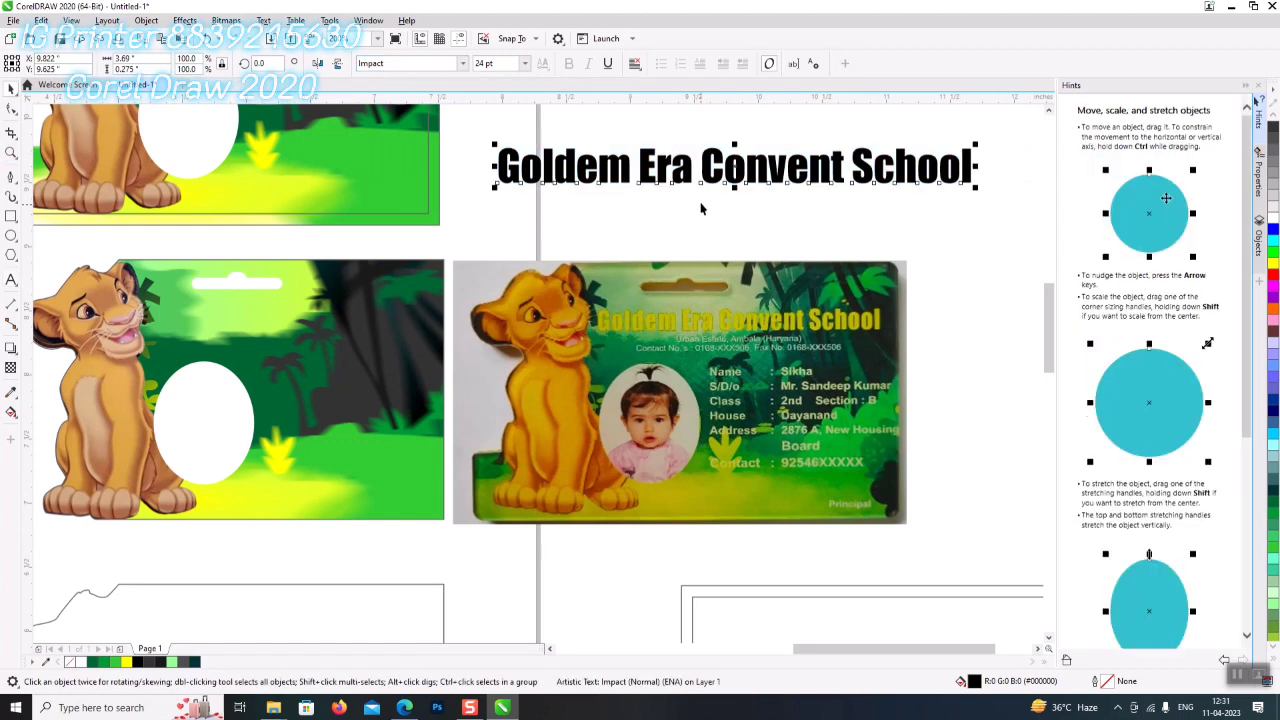
pyautogui.moveTo(683, 175); pyautogui.dragTo(336, 347)
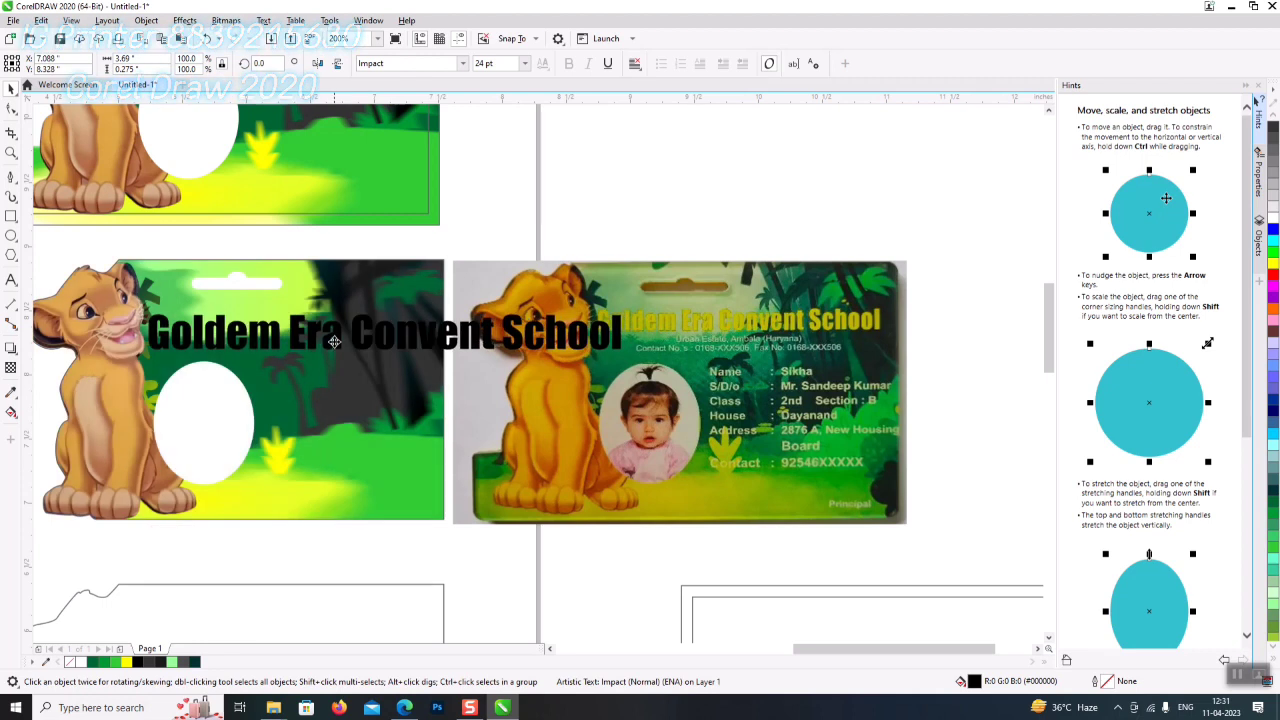
pyautogui.moveTo(625, 310); pyautogui.dragTo(431, 288)
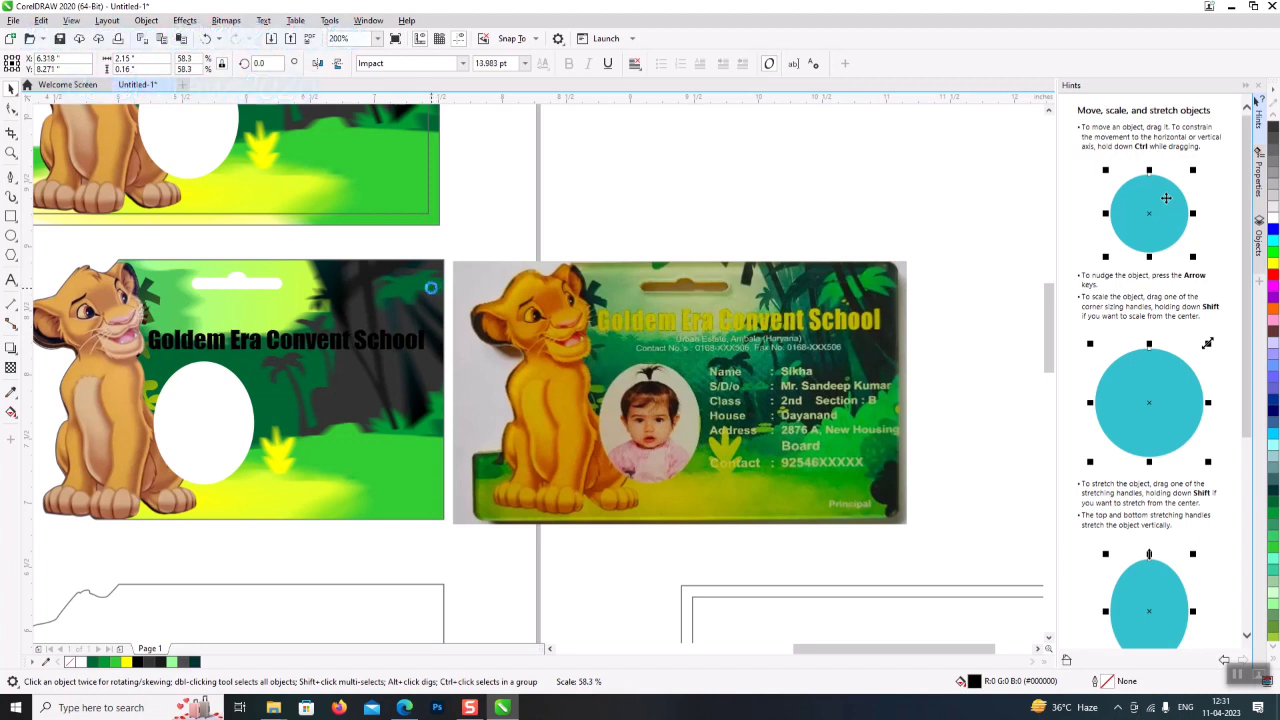
pyautogui.click(1273, 262)
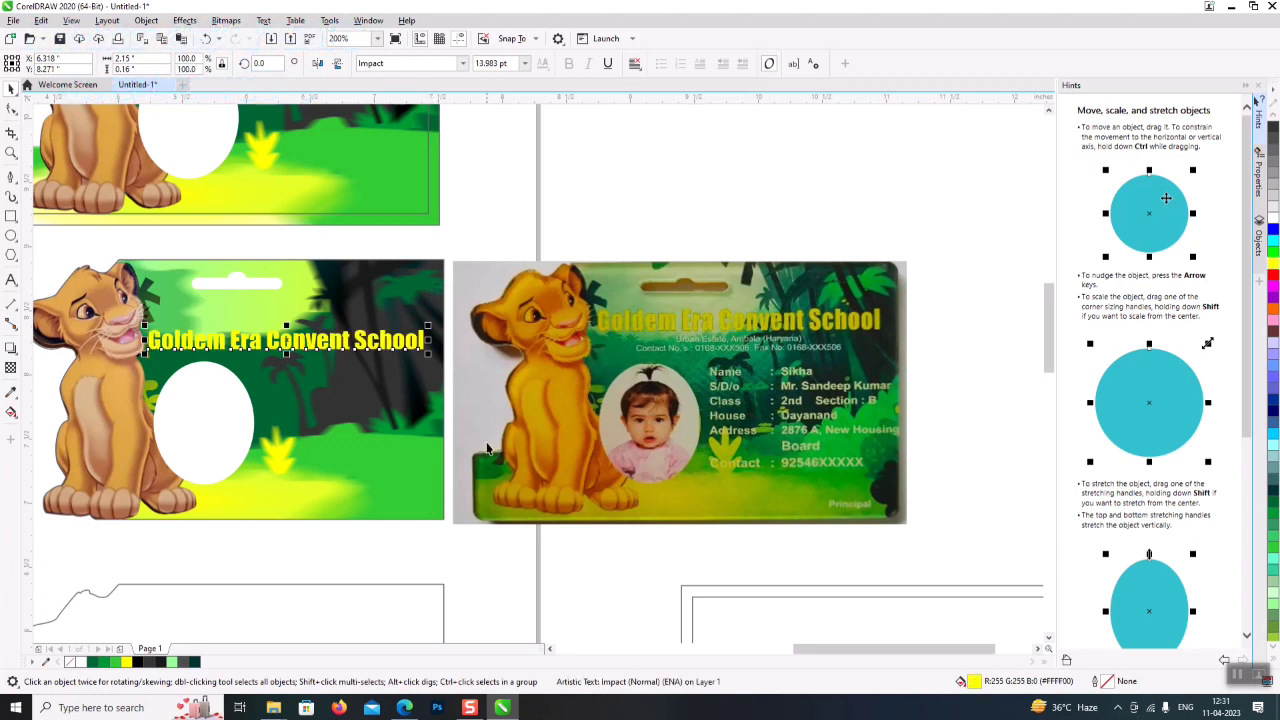
pyautogui.moveTo(395, 359); pyautogui.dragTo(400, 344)
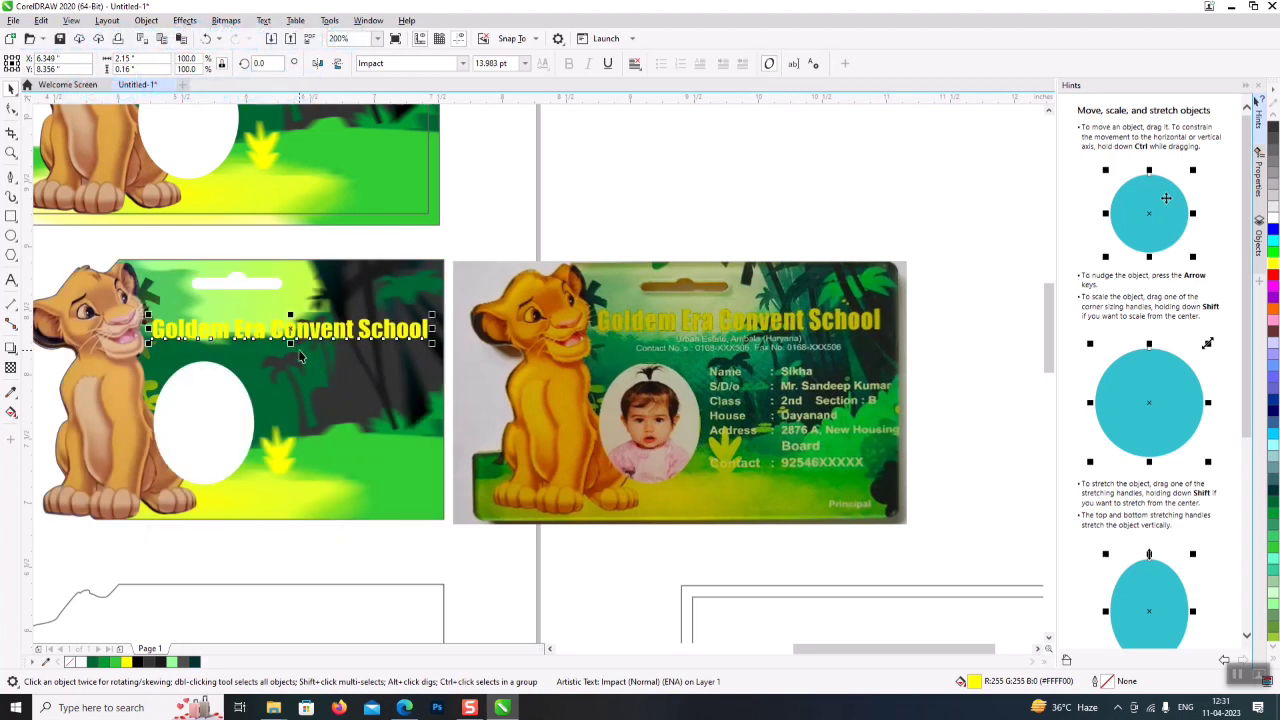
pyautogui.moveTo(290, 343); pyautogui.dragTo(290, 348)
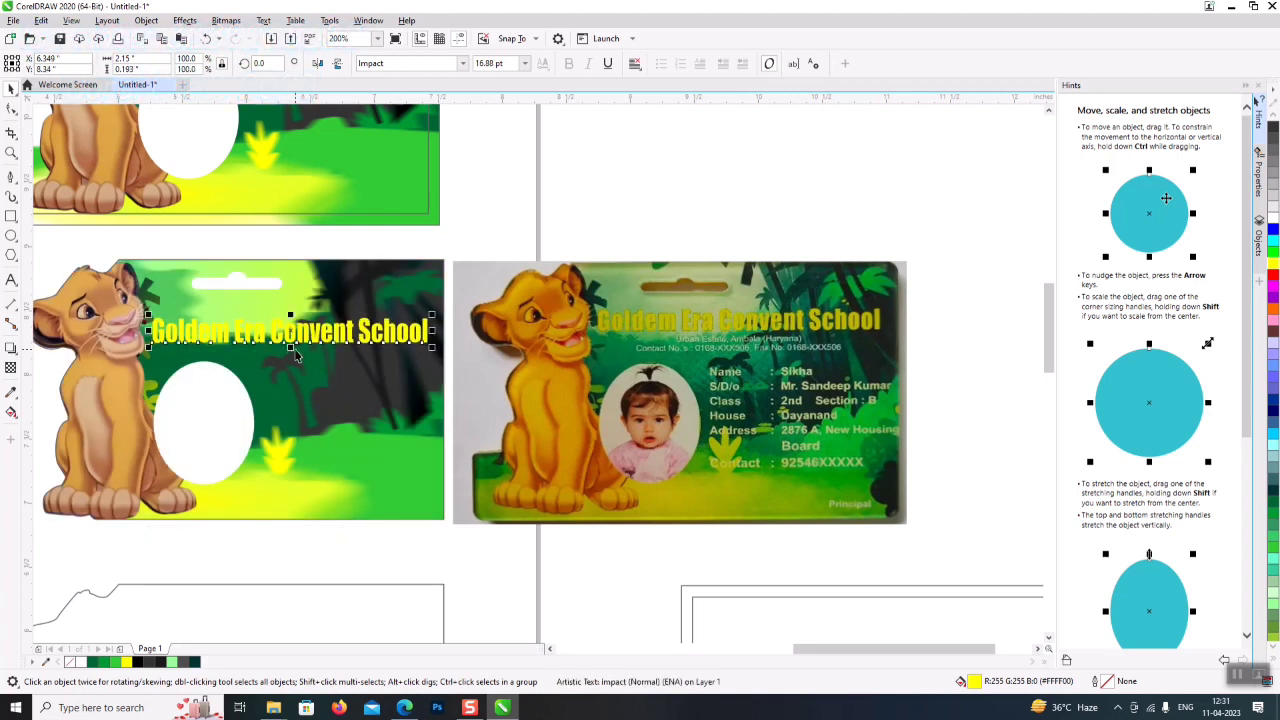
# - Give the school name a 0.25 mm outline placed behind the fill
pyautogui.press('F12')
pyautogui.click(557, 302)
pyautogui.click(541, 364)
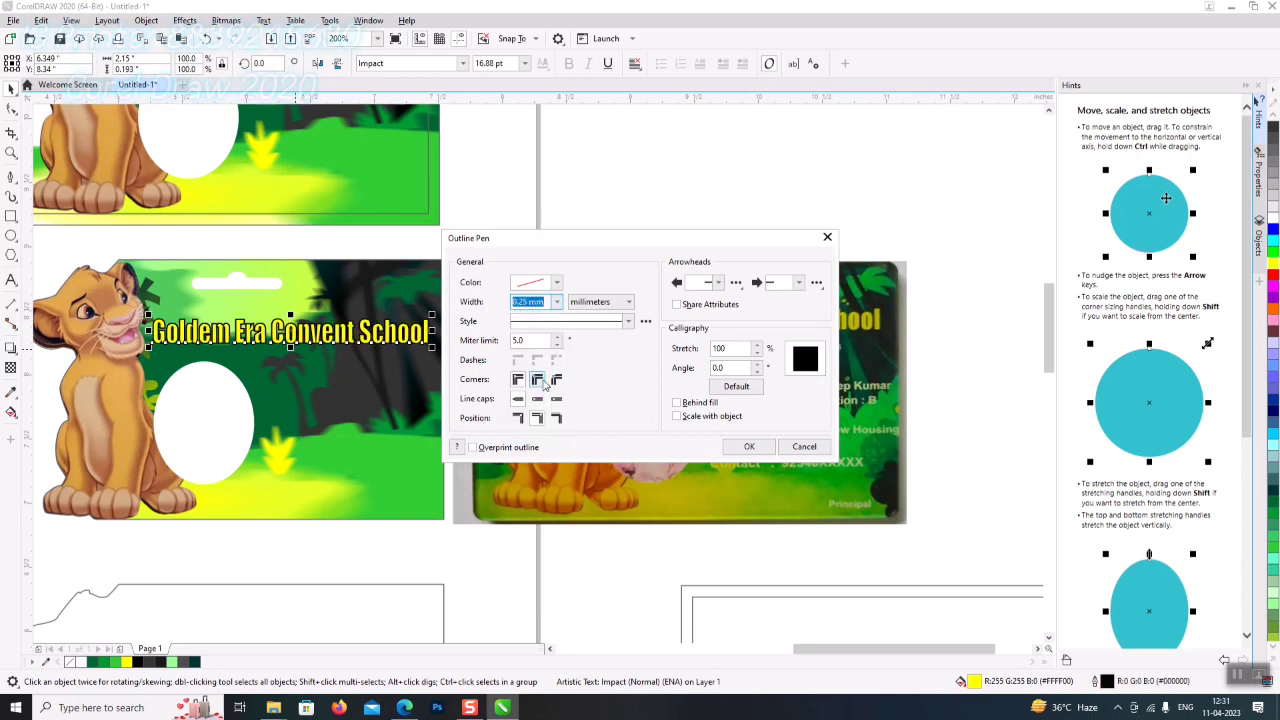
pyautogui.click(686, 402)
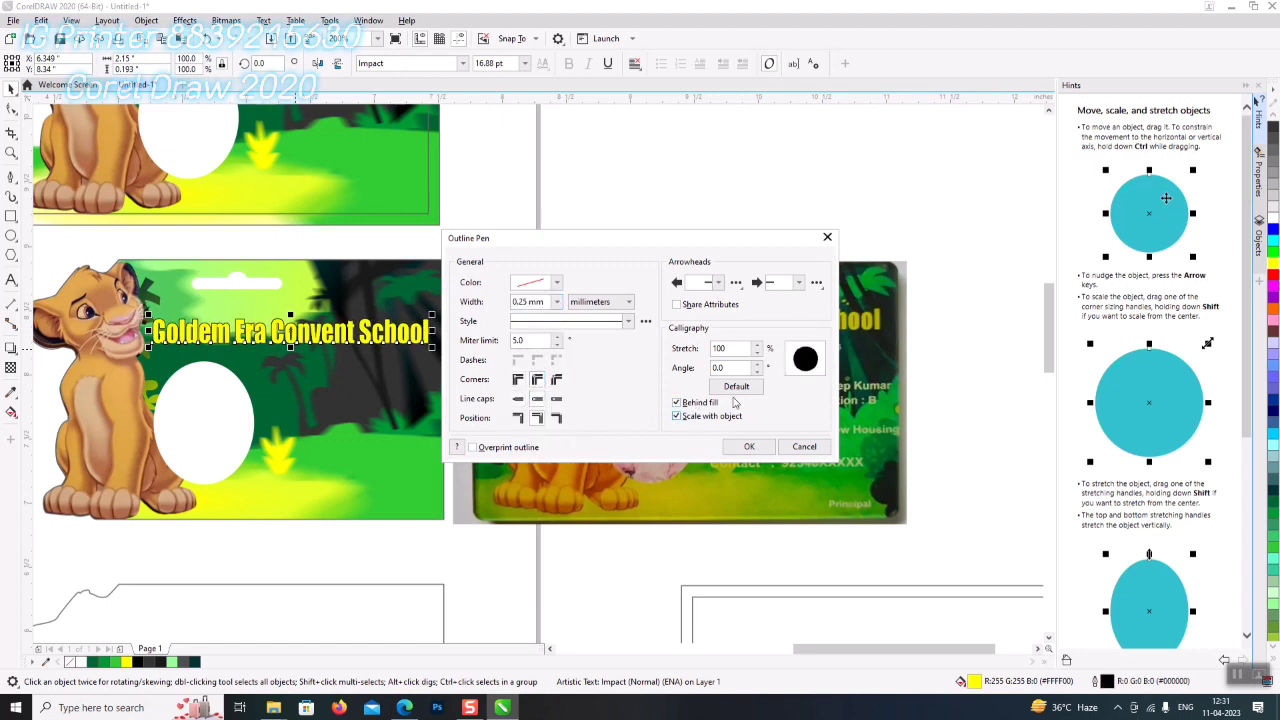
pyautogui.click(740, 450)
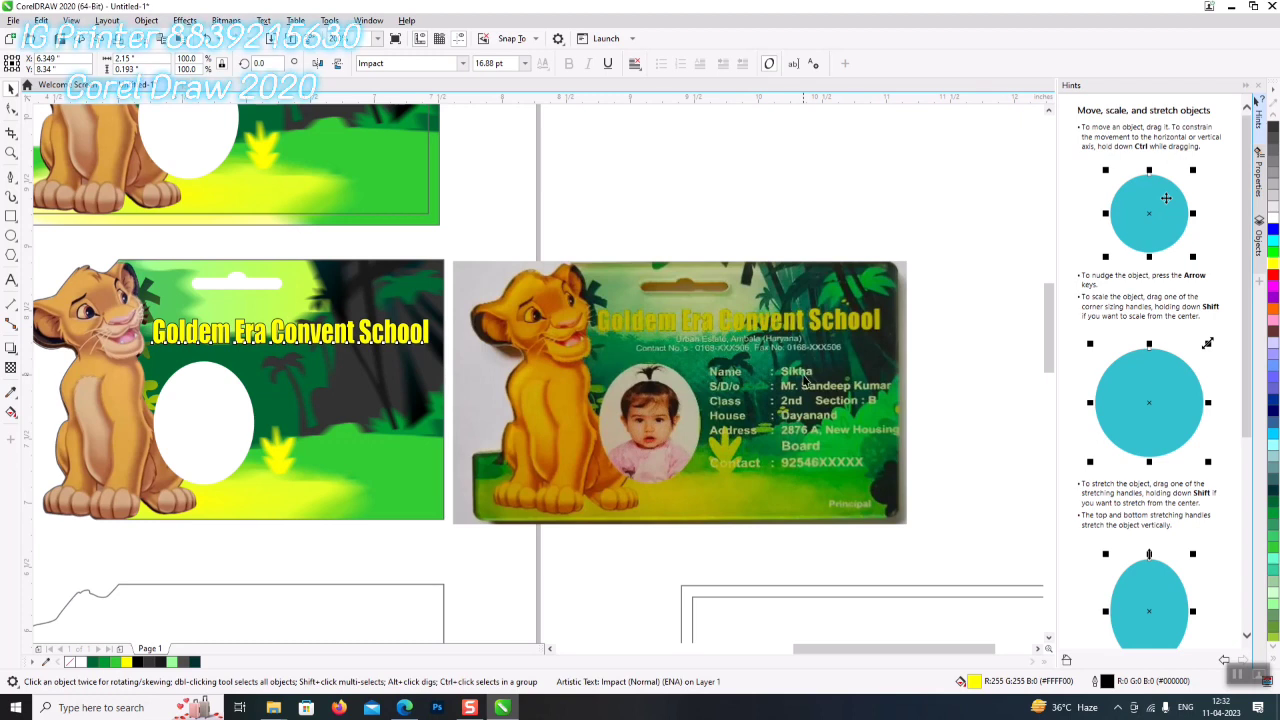
pyautogui.click(671, 558)
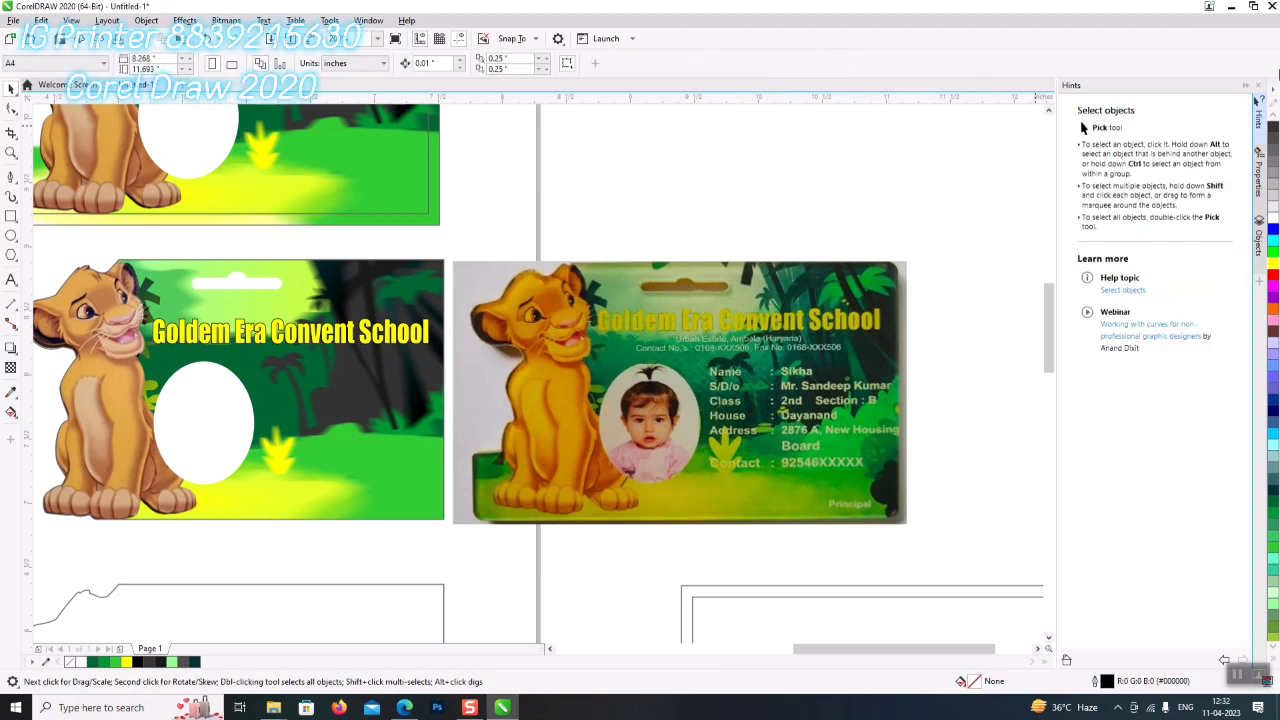
# - Zoom in on both ID cards and nudge the yellow school name slightly higher
pyautogui.click(1257, 105)
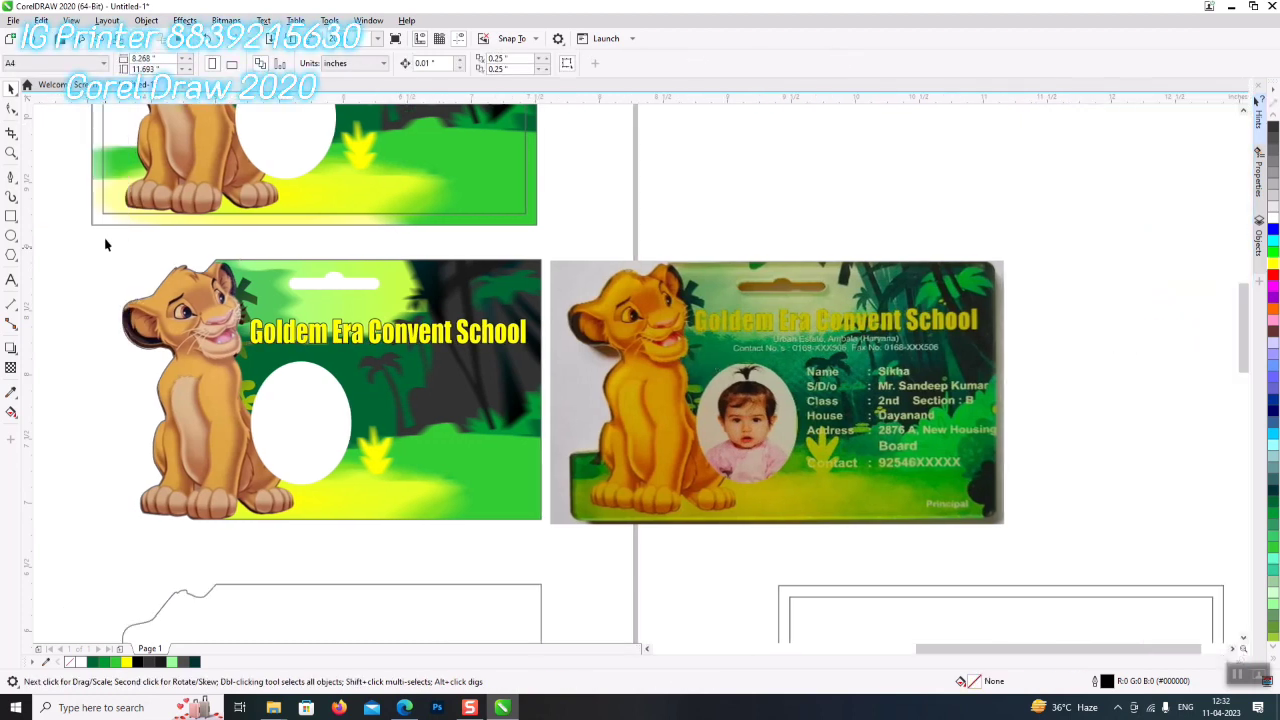
pyautogui.press('z')
pyautogui.moveTo(1062, 498); pyautogui.dragTo(1050, 528)
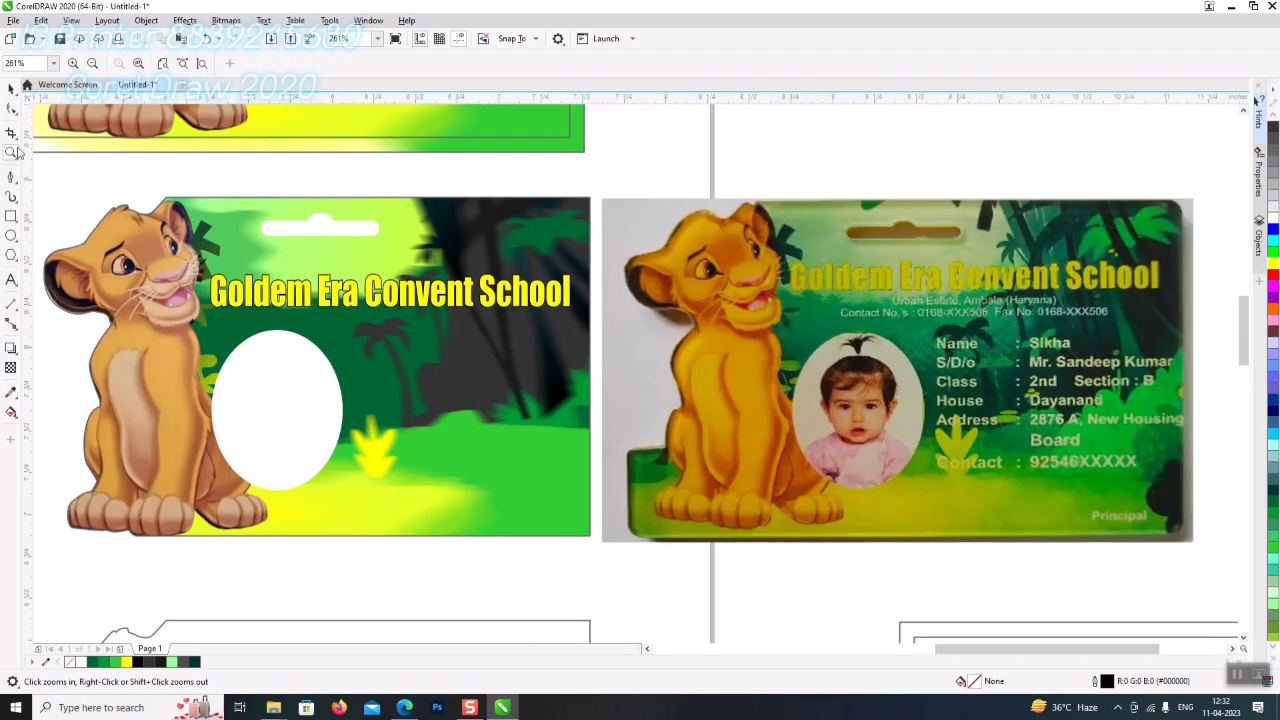
pyautogui.click(12, 110)
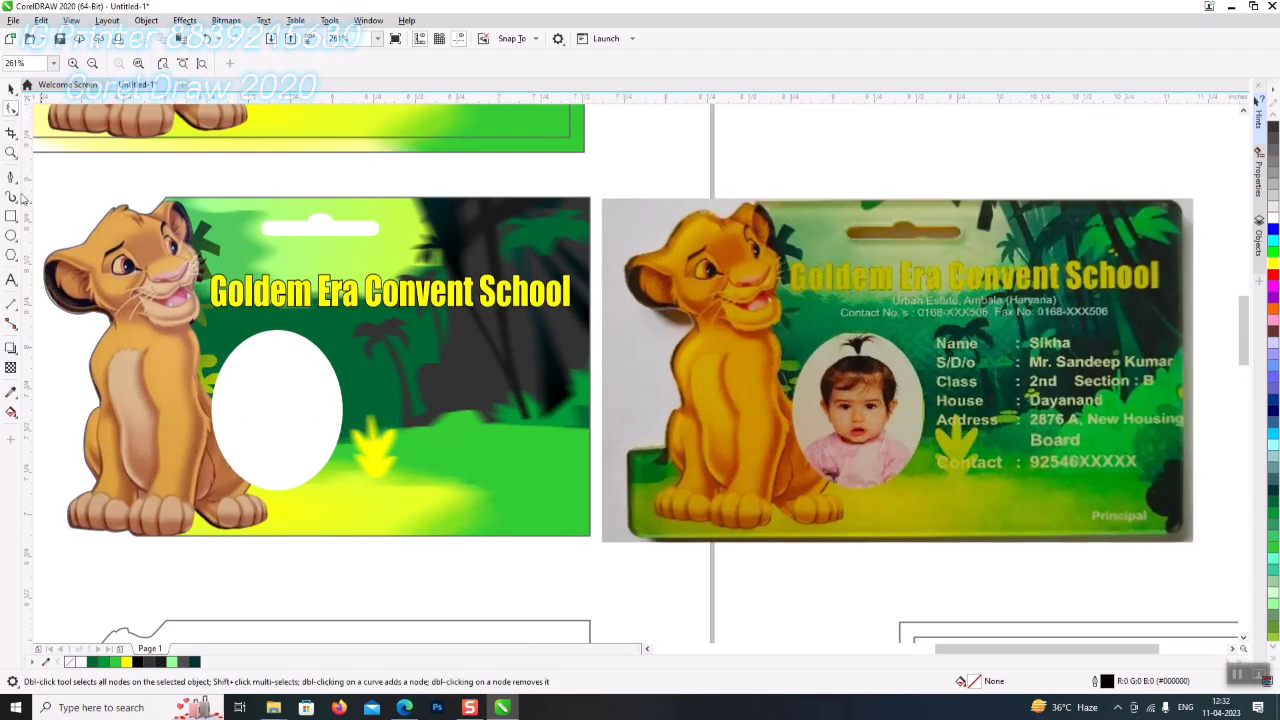
pyautogui.click(11, 89)
pyautogui.click(354, 305)
pyautogui.moveTo(354, 305); pyautogui.dragTo(351, 296)
pyautogui.click(11, 280)
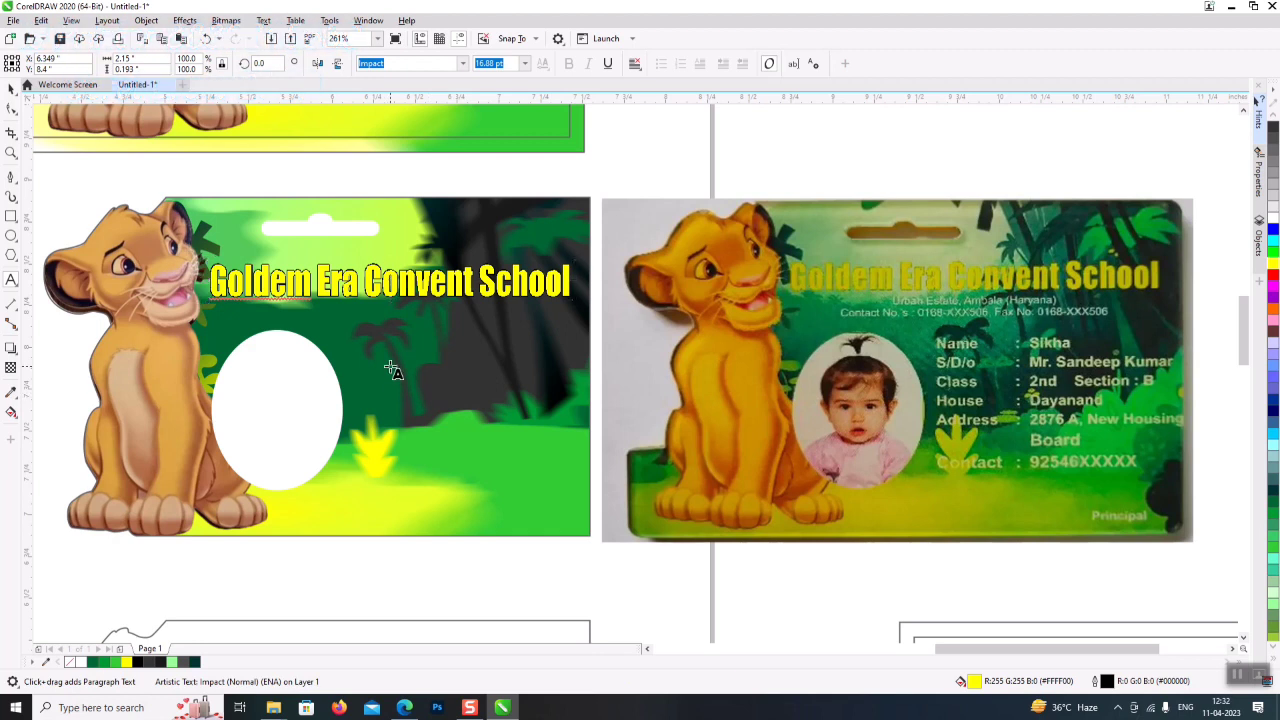
pyautogui.click(391, 366)
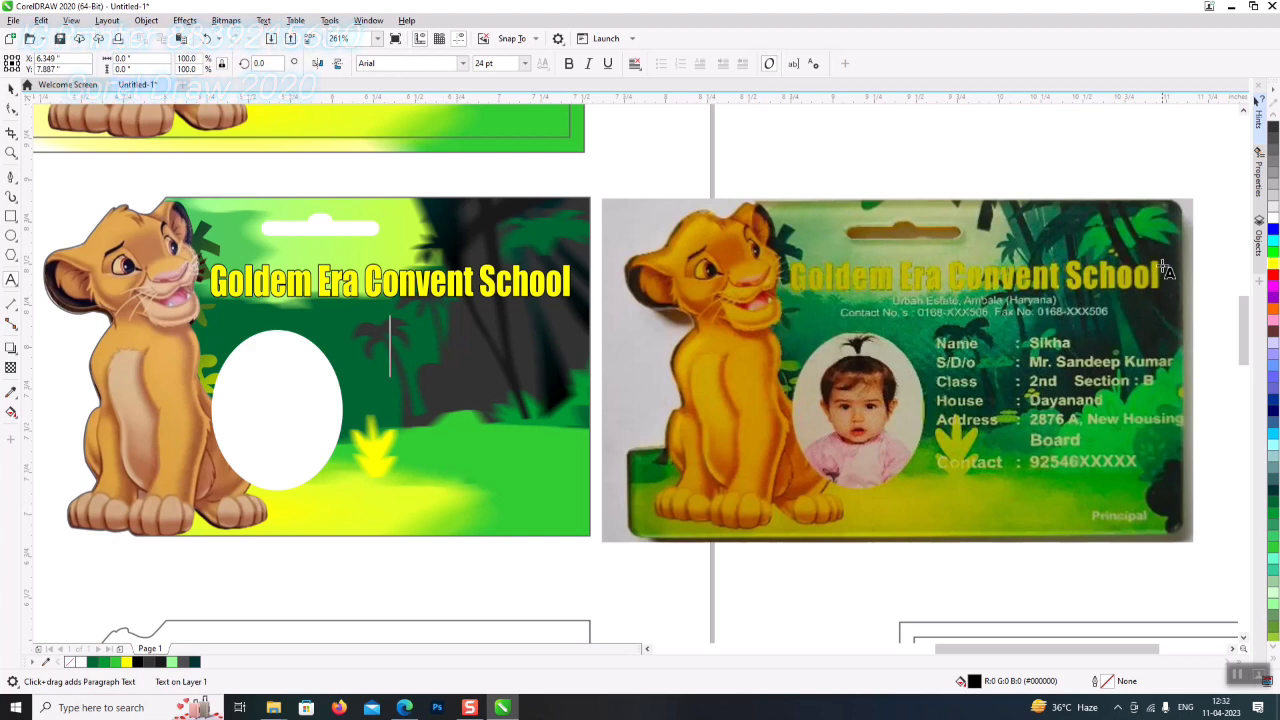
# - Add the address line 'Drbah Estate, Ambala' near the card's top, shrunk to 6 pt
pyautogui.scroll(3, 1185, 291)
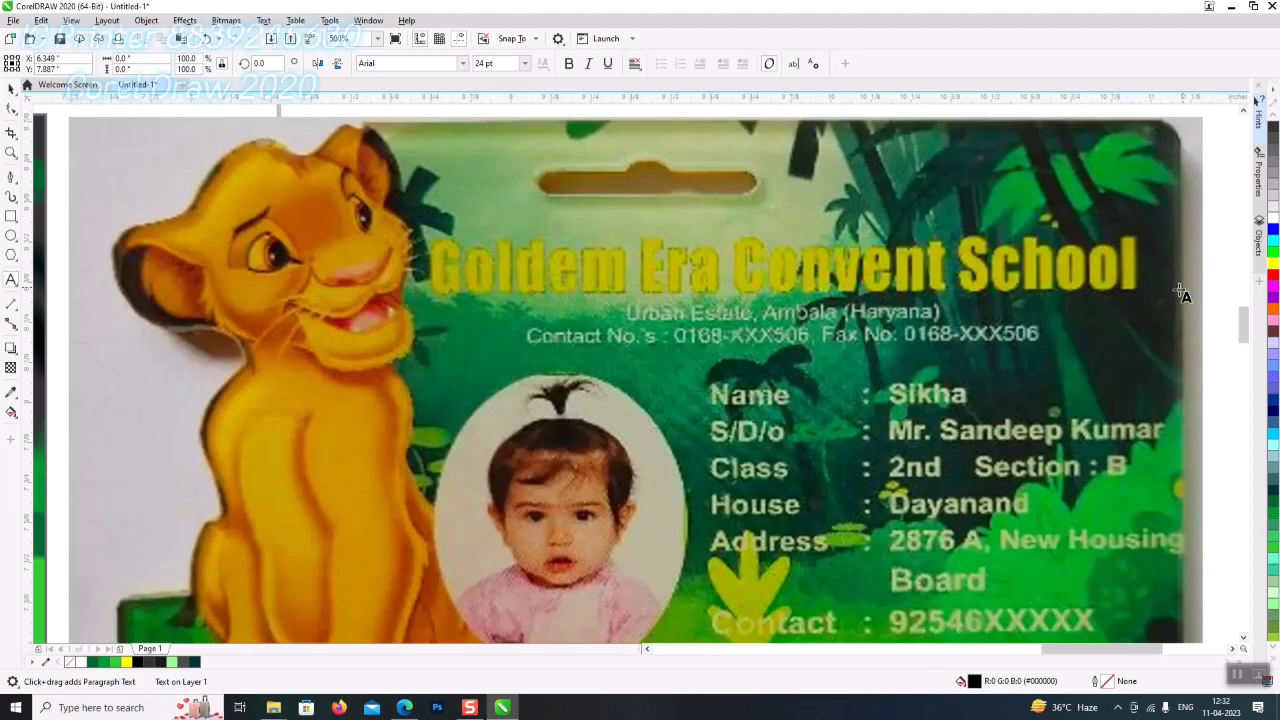
pyautogui.click(452, 168)
pyautogui.write('D')
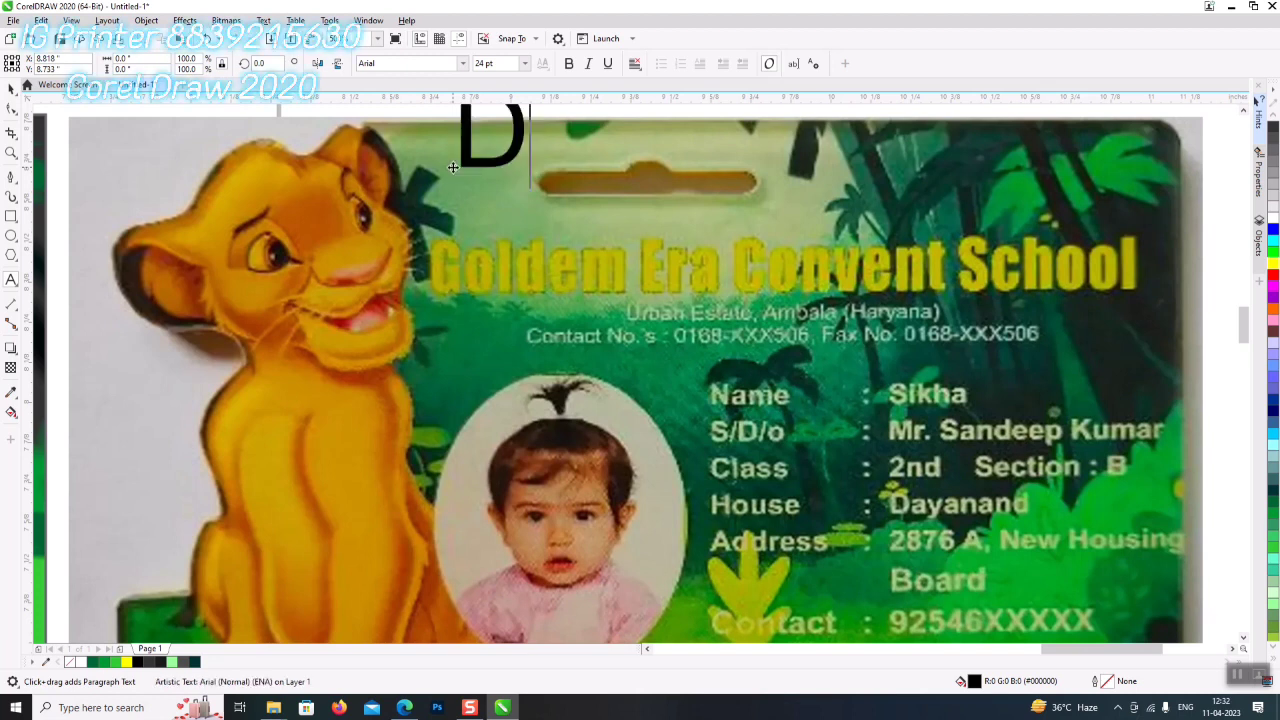
pyautogui.write('rb')
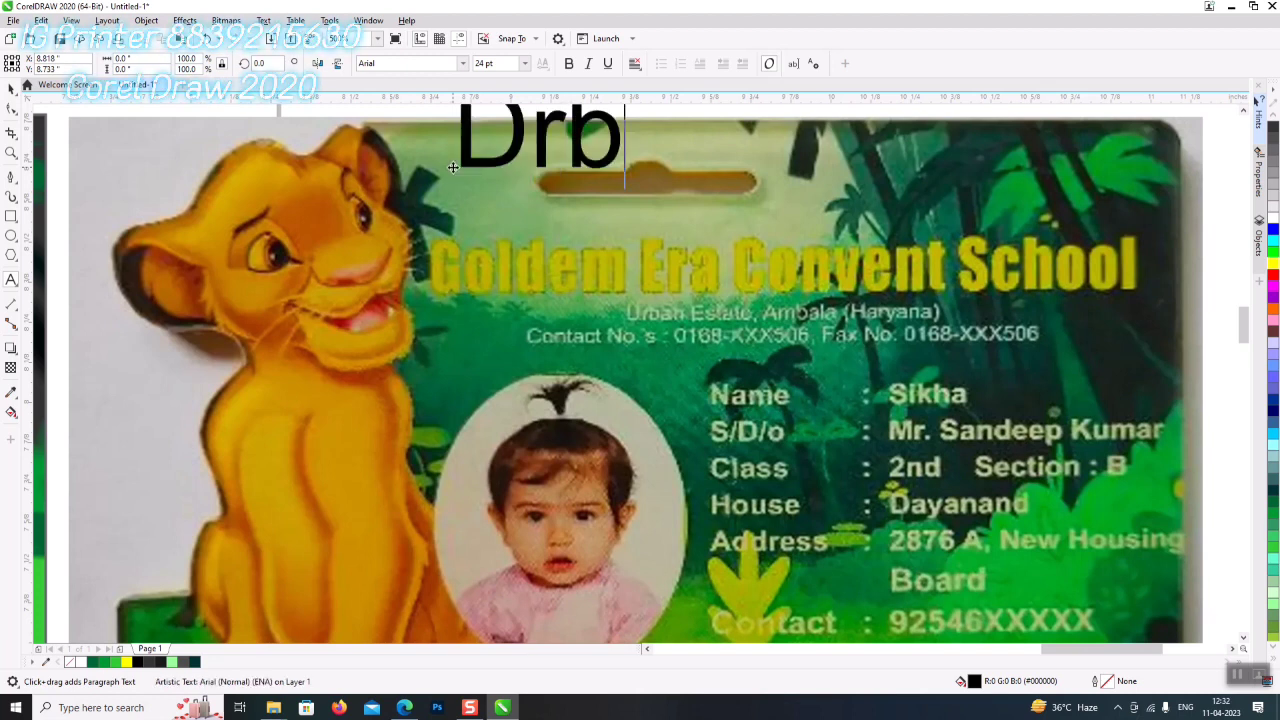
pyautogui.write('ah ')
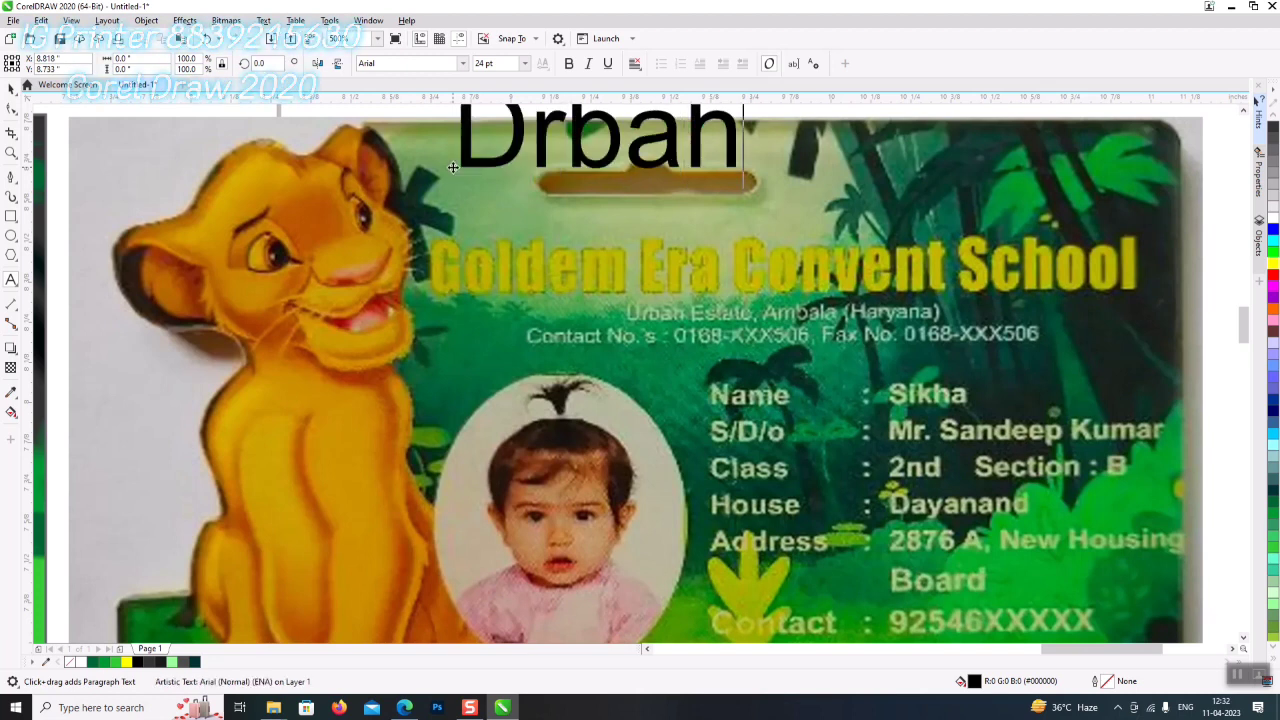
pyautogui.write('Es')
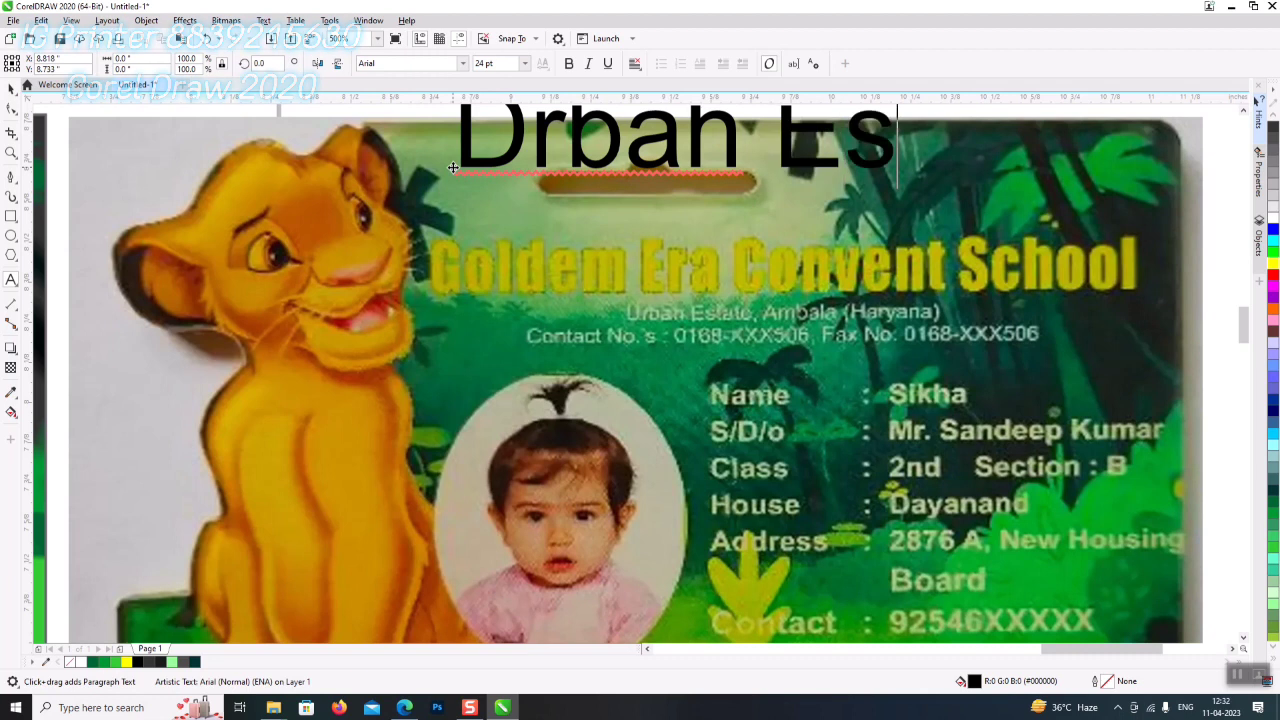
pyautogui.write('tate')
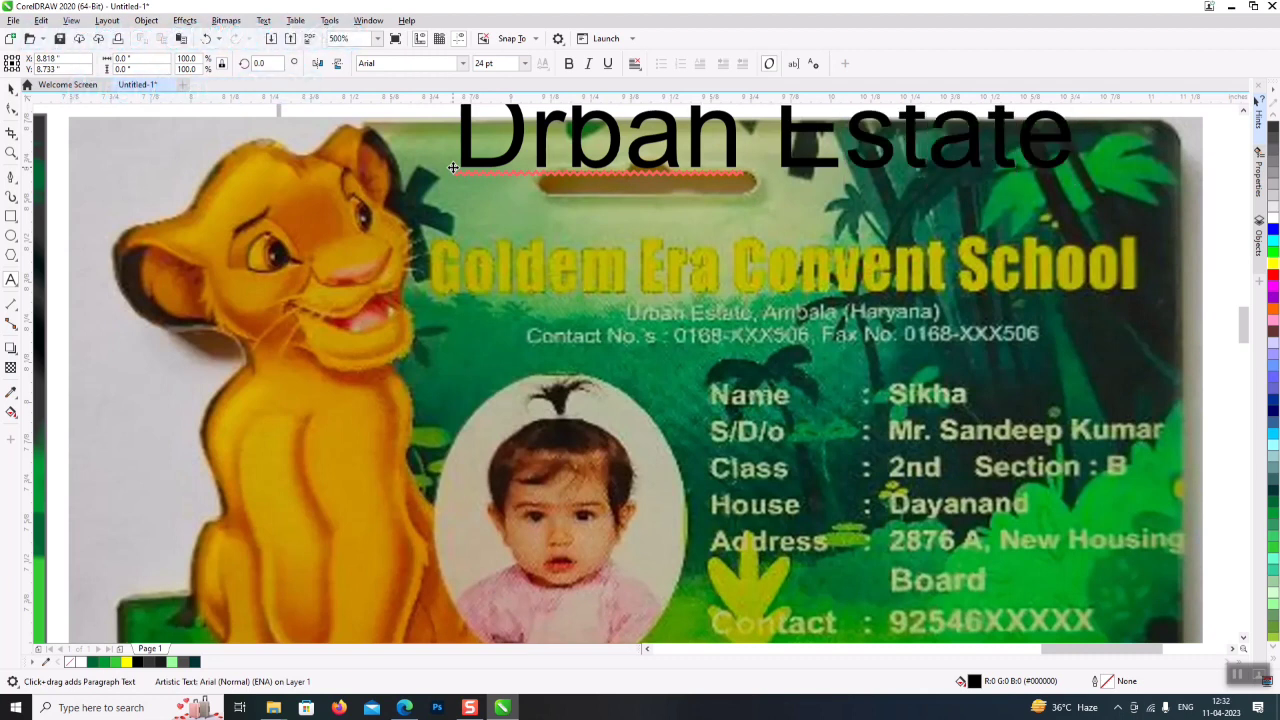
pyautogui.write(', A')
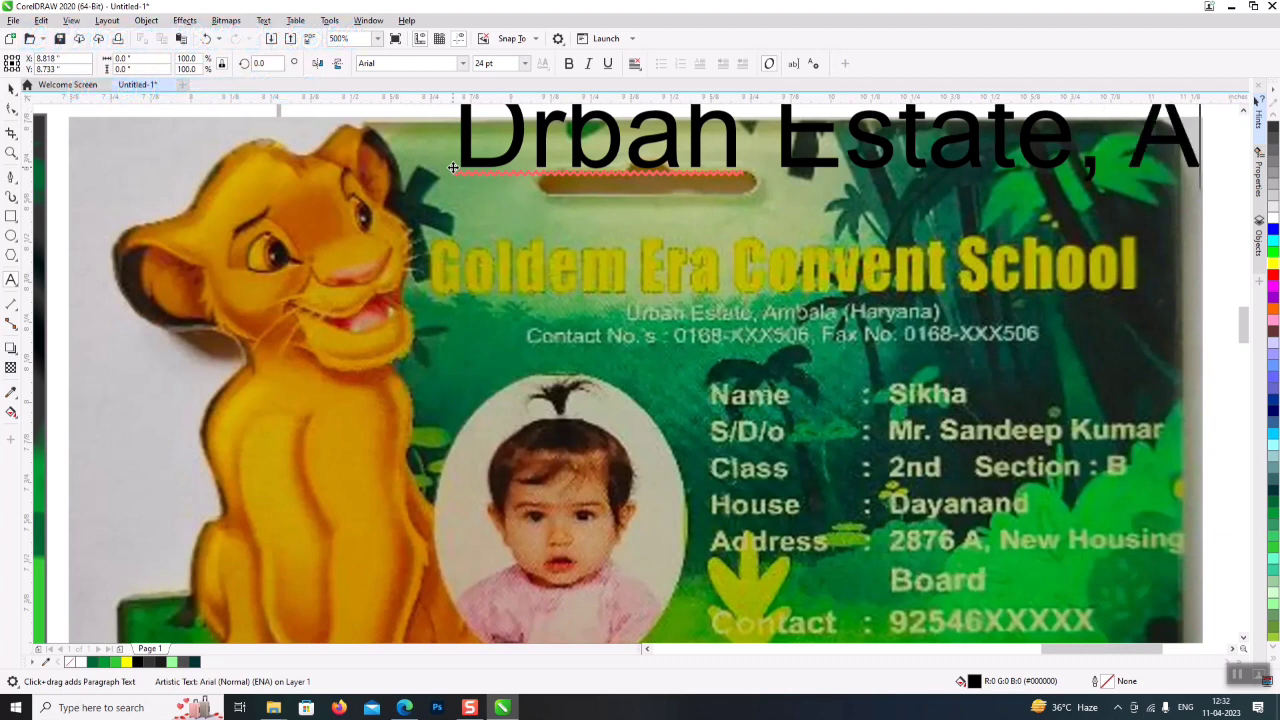
pyautogui.write('mb')
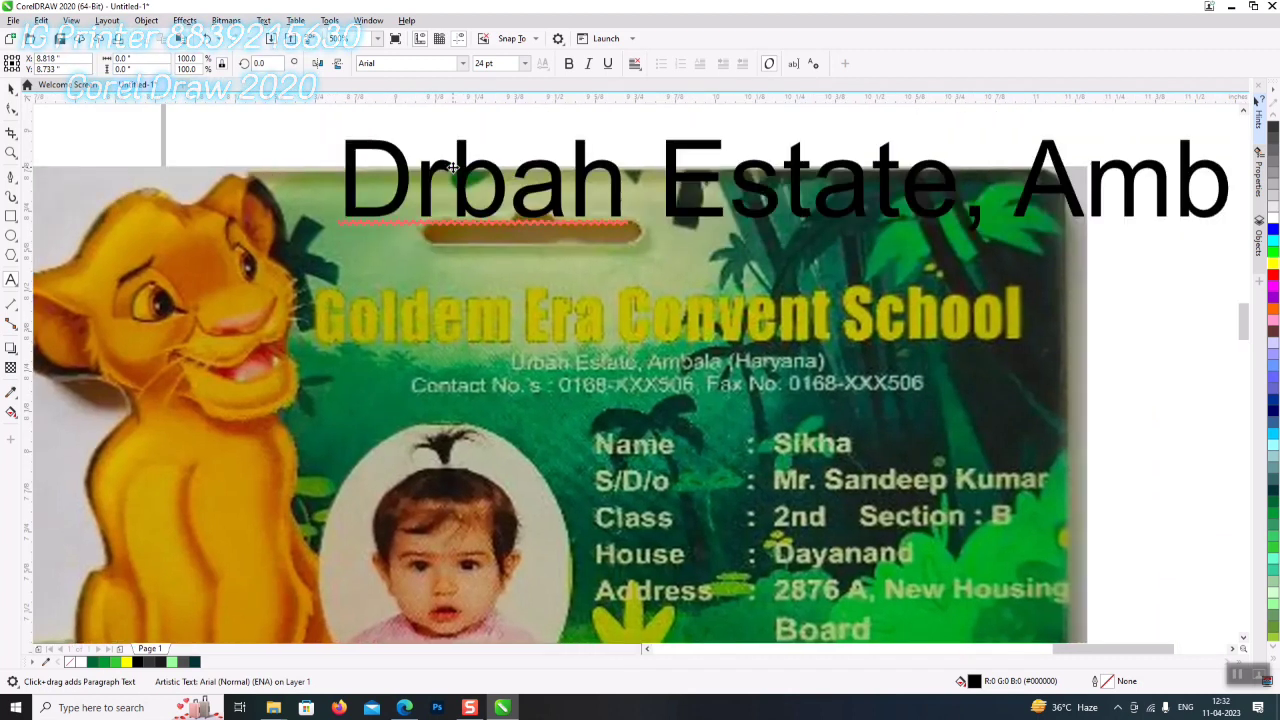
pyautogui.write('ala')
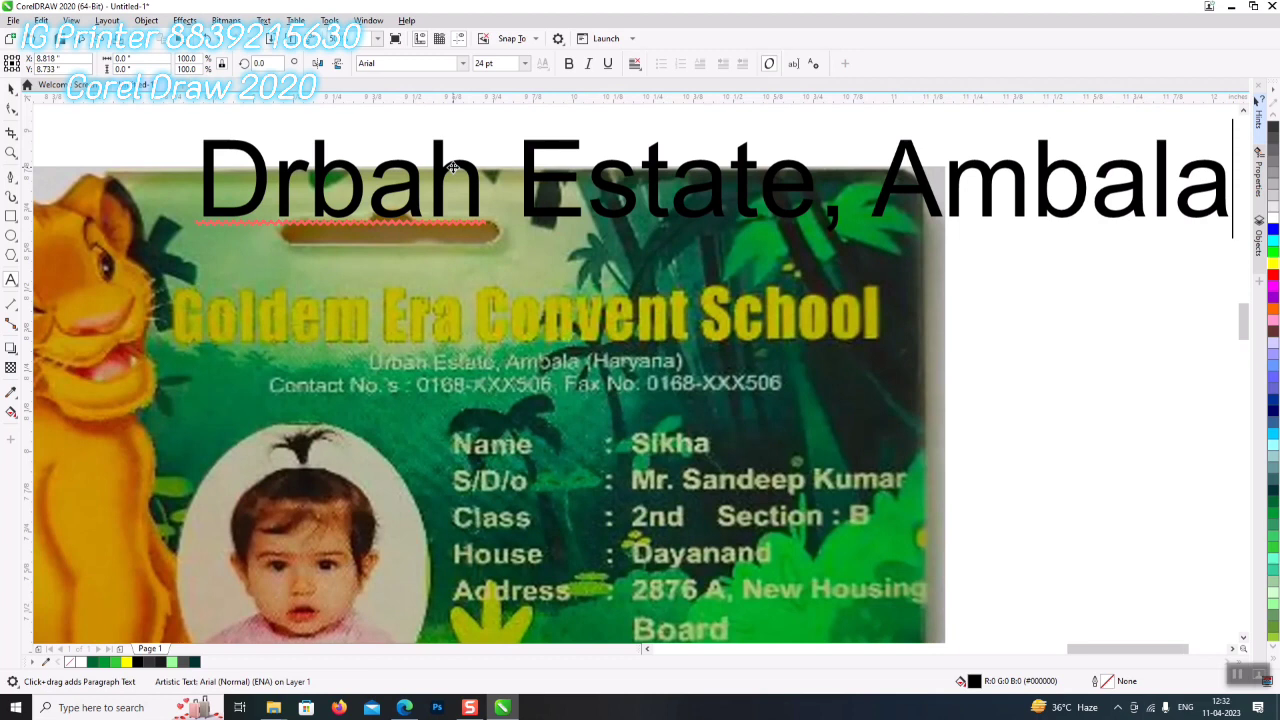
pyautogui.hotkey('ctrl', 'a')
pyautogui.press('ctrl+KP_2')
pyautogui.press('ctrl+KP_2')
pyautogui.press('ctrl+KP_2')
pyautogui.press('ctrl+KP_2')
pyautogui.press('ctrl+KP_2')
pyautogui.press('ctrl+KP_2')
pyautogui.press('ctrl+KP_2')
pyautogui.press('ctrl+KP_2')
pyautogui.press('ctrl+KP_2')
pyautogui.press('ctrl+KP_2')
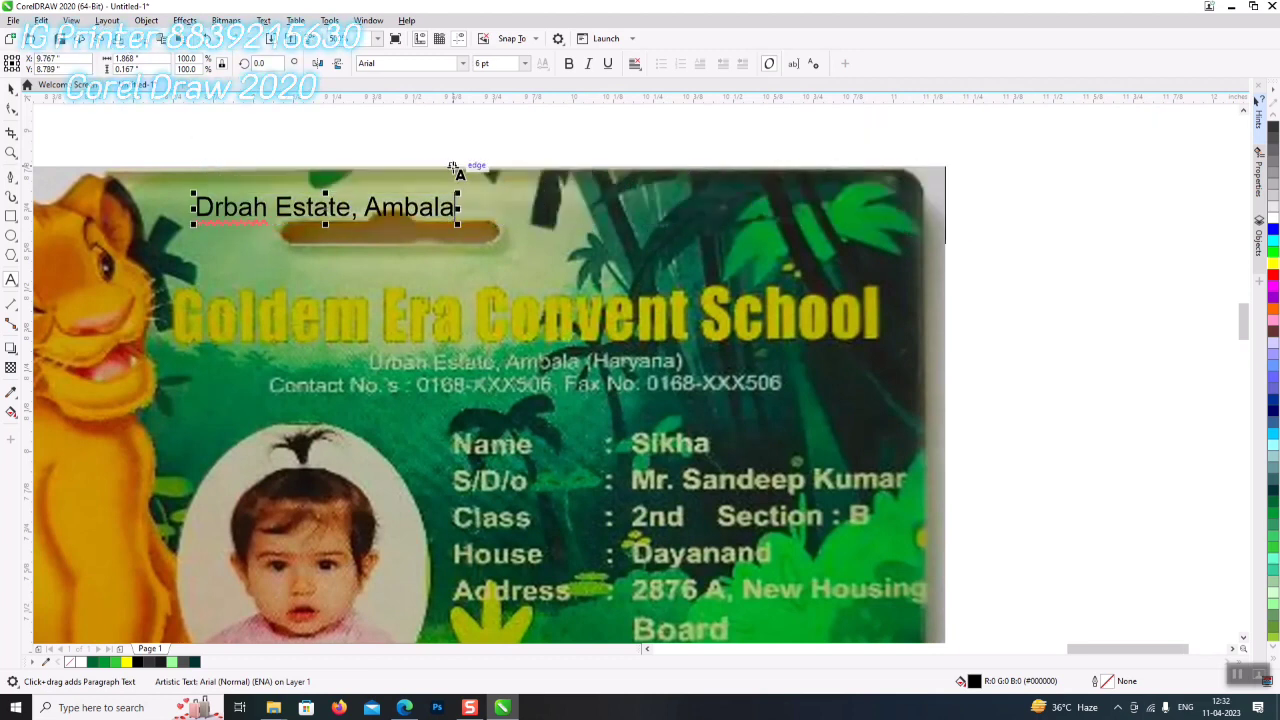
# - Append '(Haryana)', add a line with the contact and fax numbers, and centre both lines
pyautogui.press('End')
pyautogui.press('Escape')
pyautogui.write('(H')
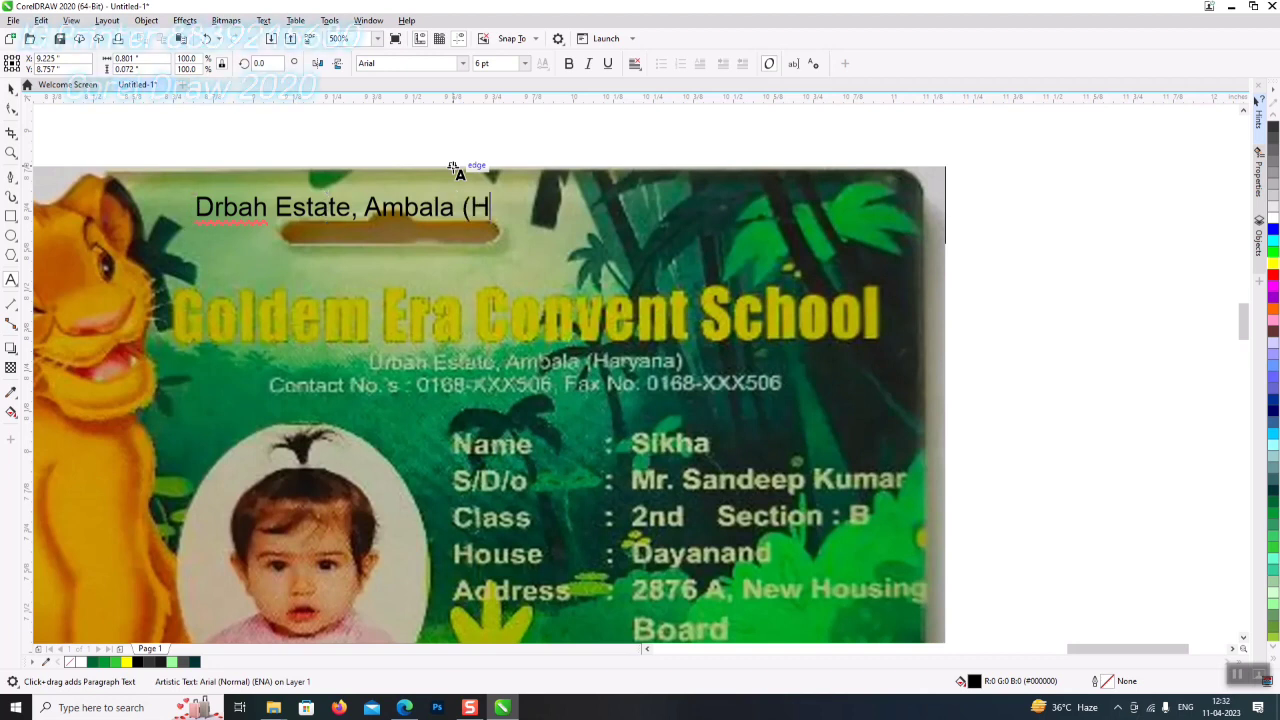
pyautogui.write('aryana)')
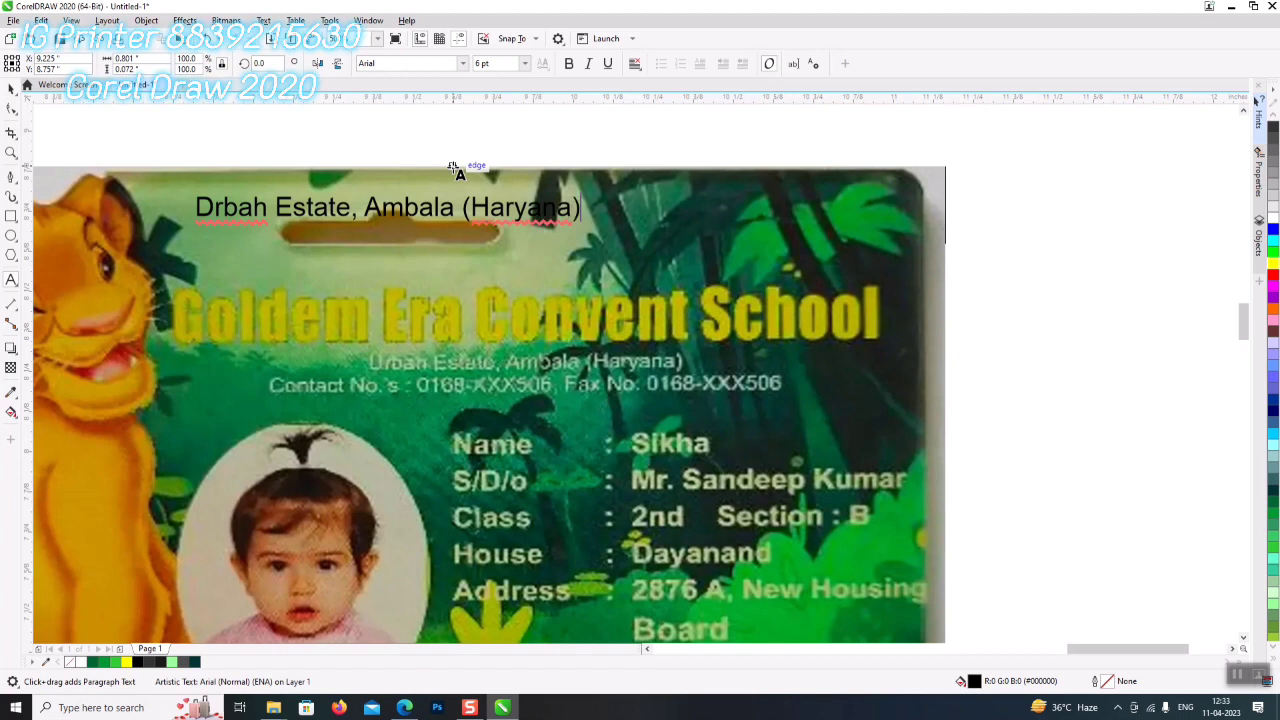
pyautogui.press('Return')
pyautogui.write('Co')
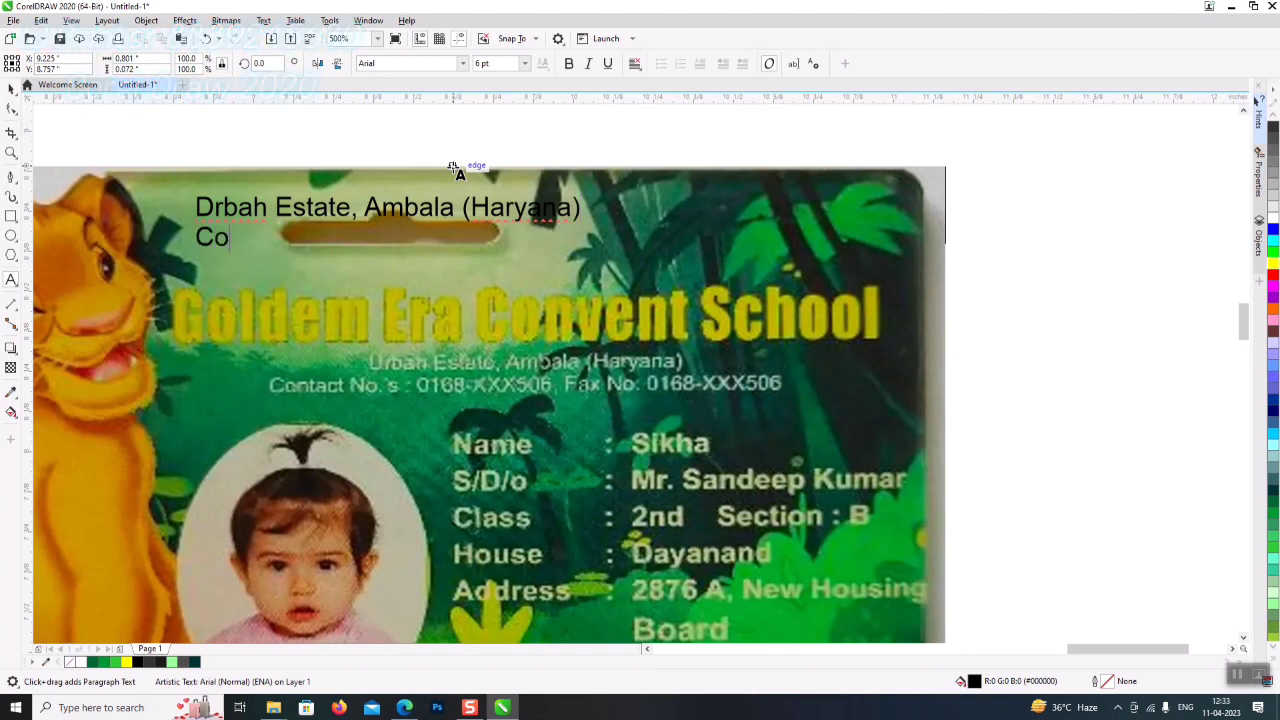
pyautogui.write('ntact')
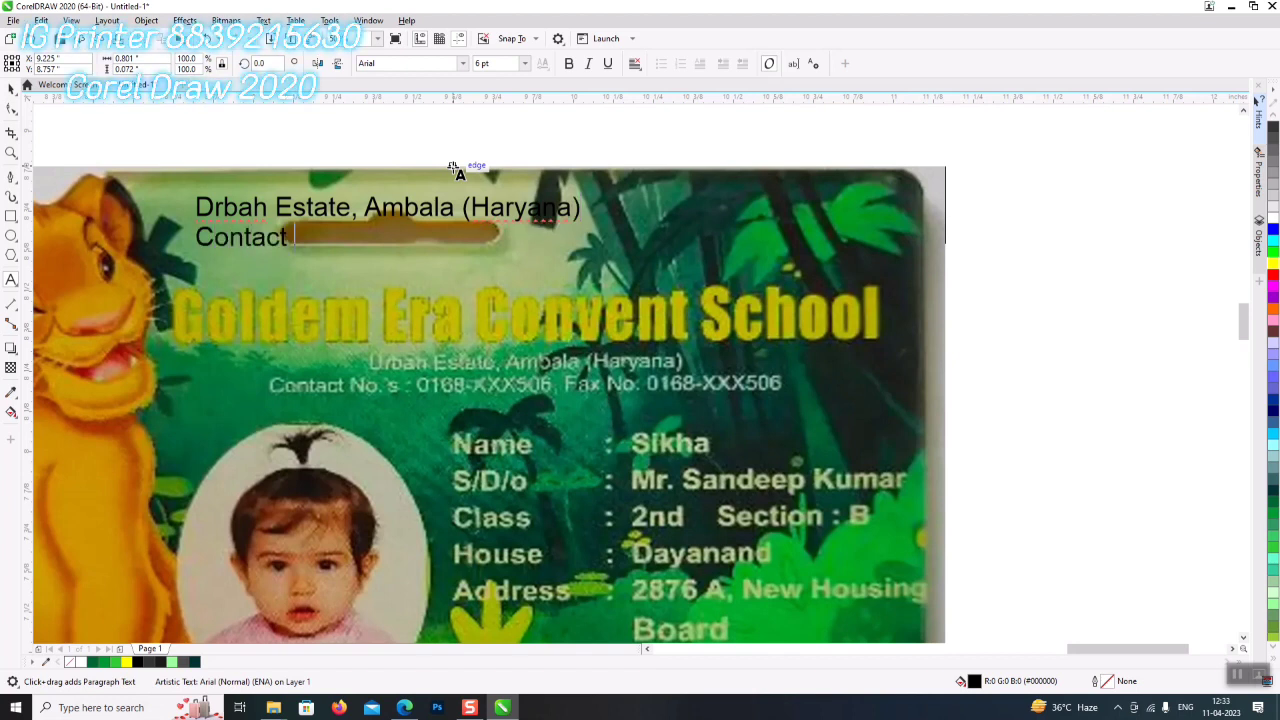
pyautogui.write(' No.')
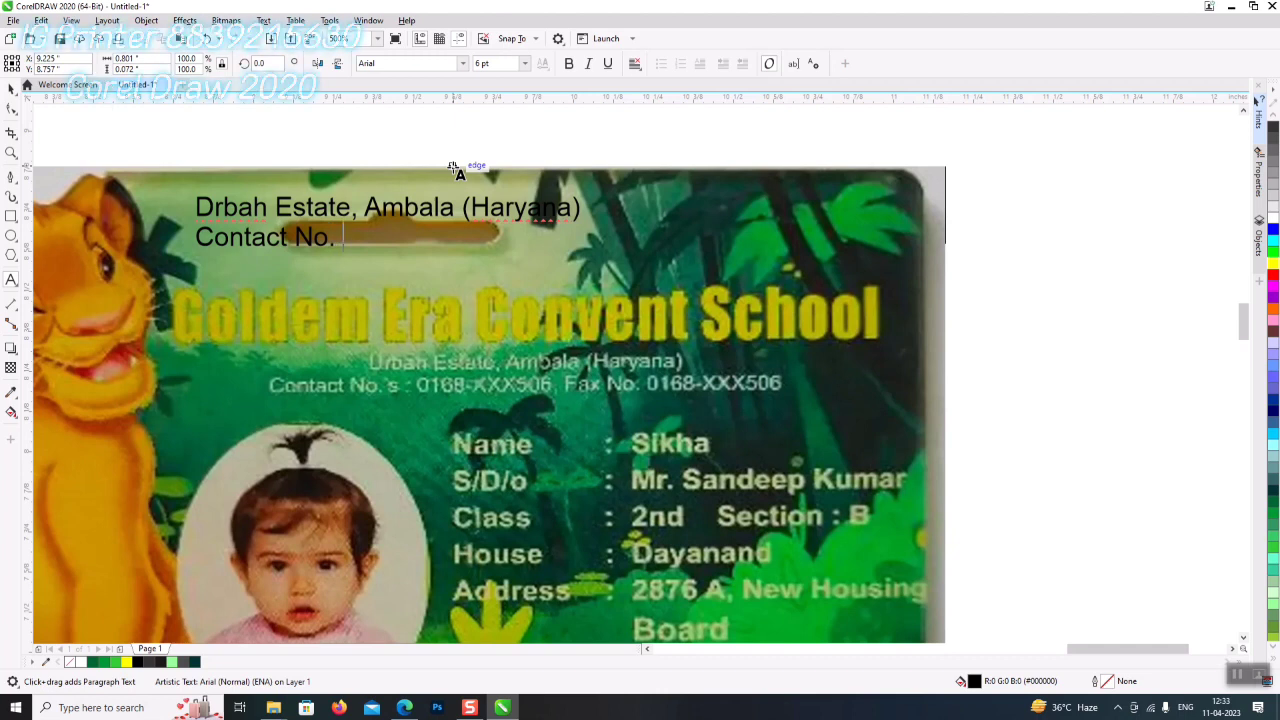
pyautogui.write('s')
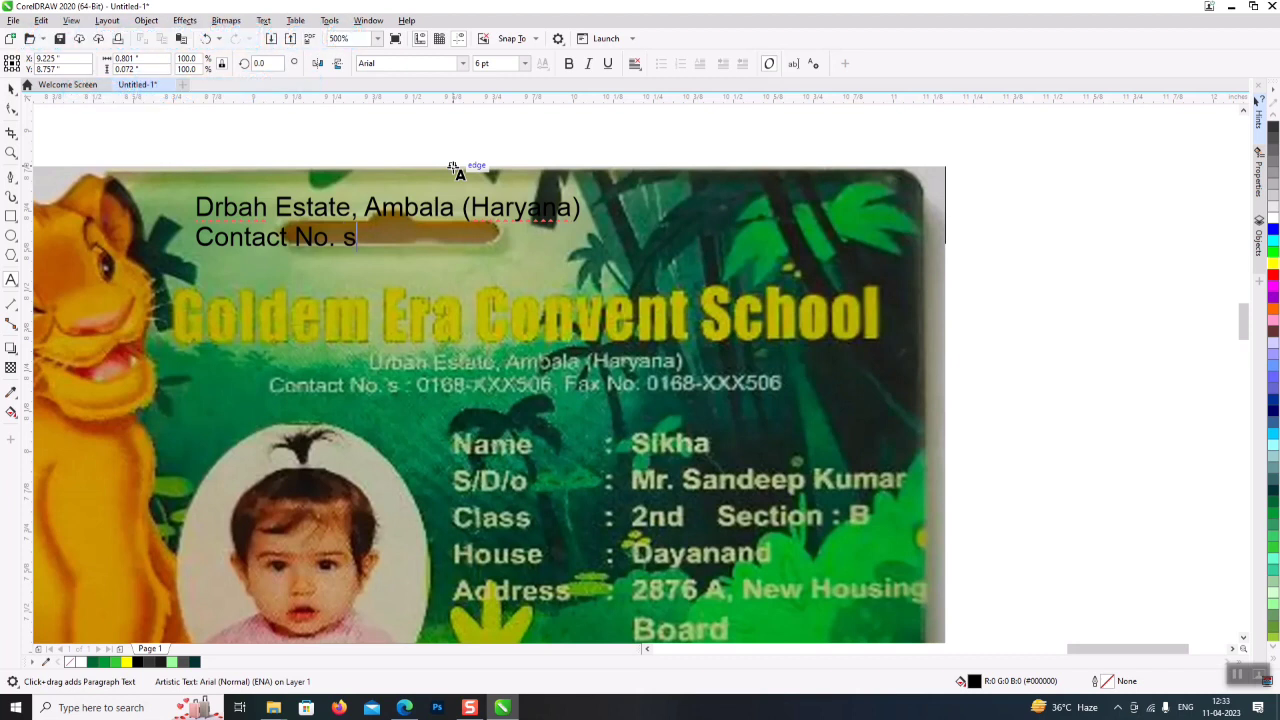
pyautogui.write(' : 0768-XXX506, ')
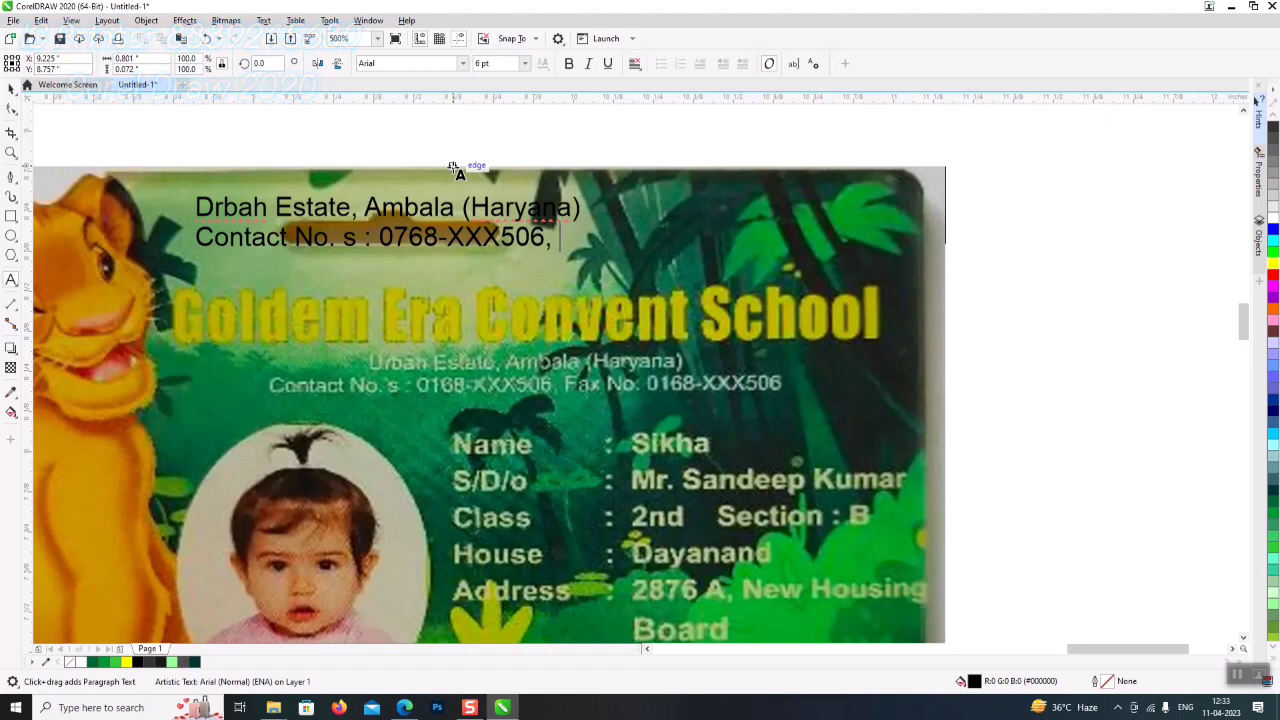
pyautogui.write('Fax ')
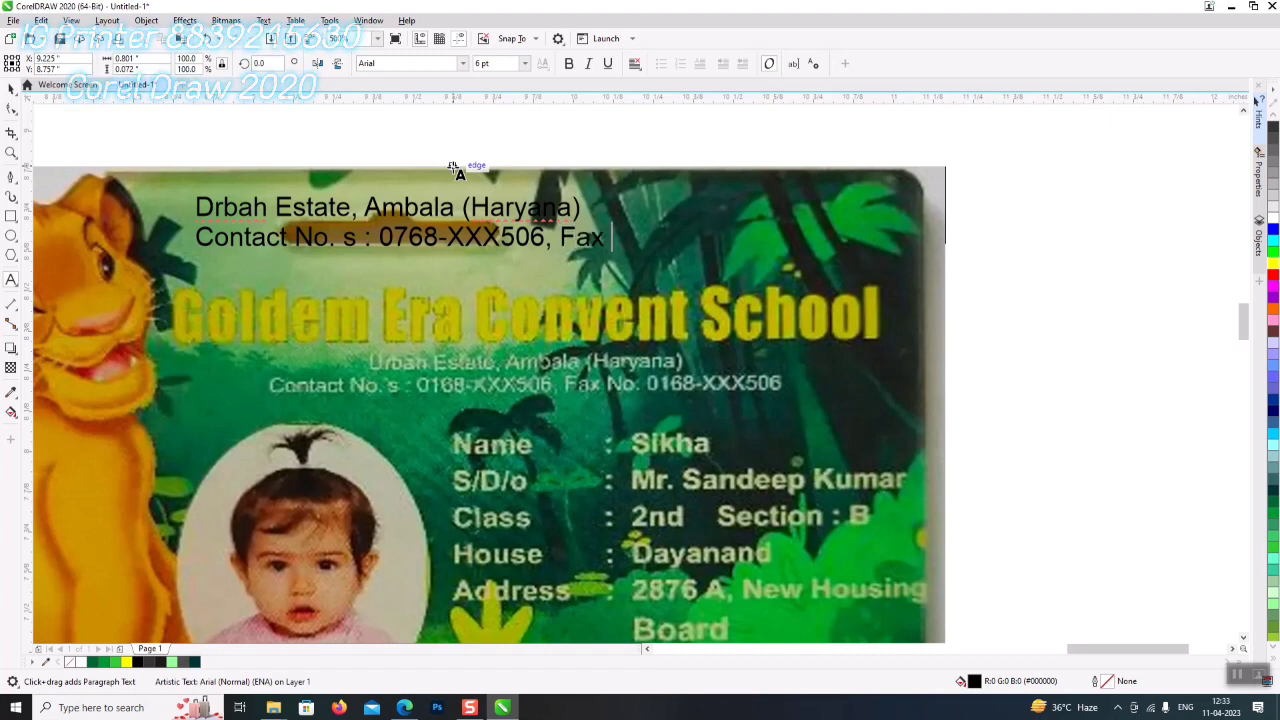
pyautogui.write('No ')
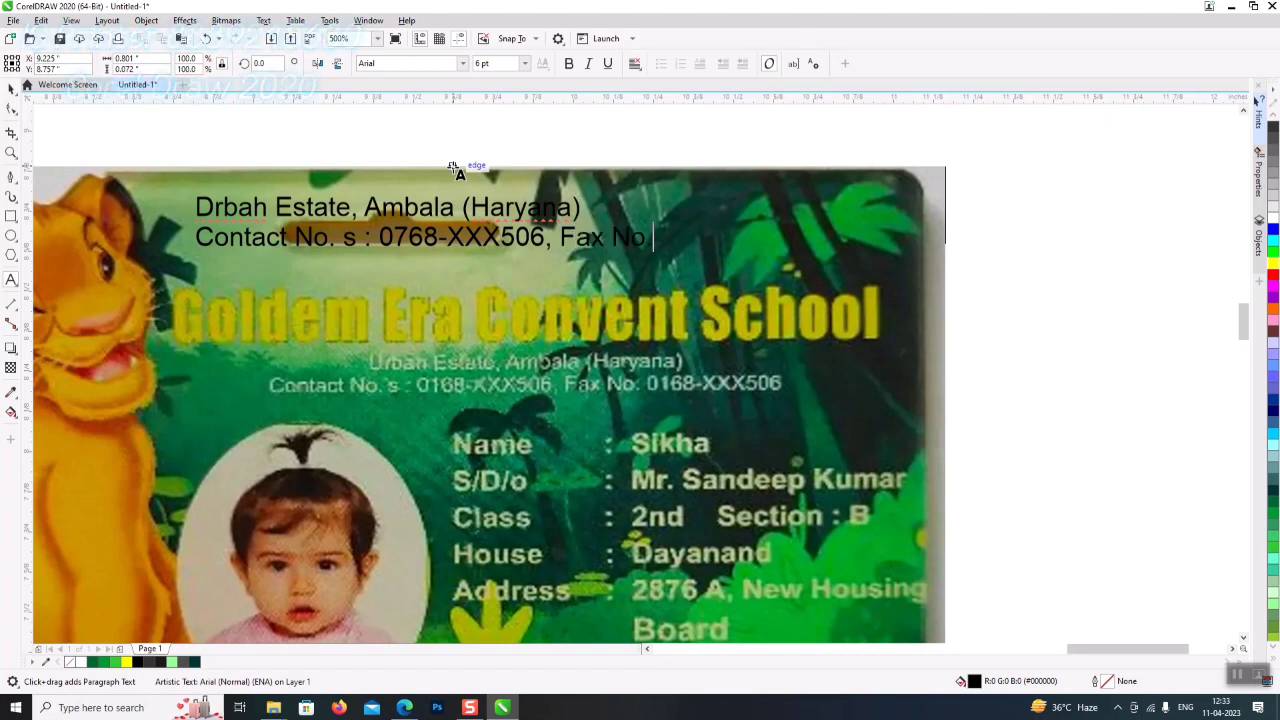
pyautogui.write('.: 0168')
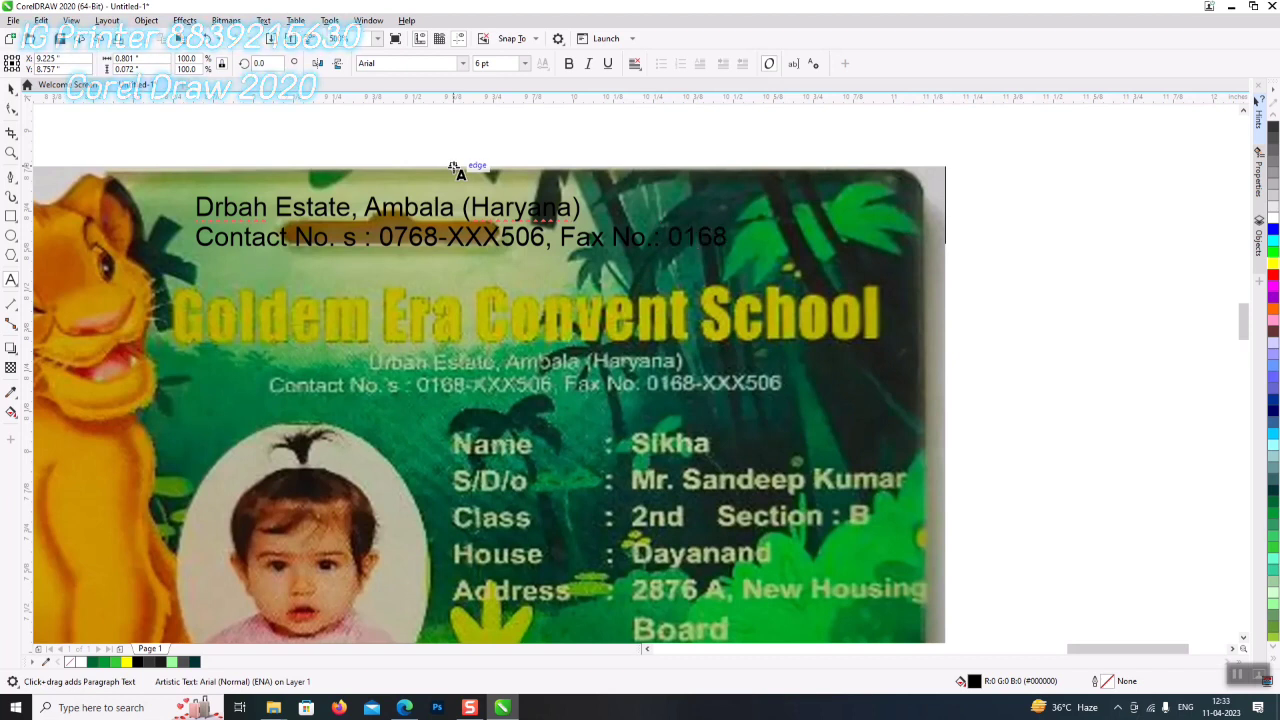
pyautogui.write('-XXX506')
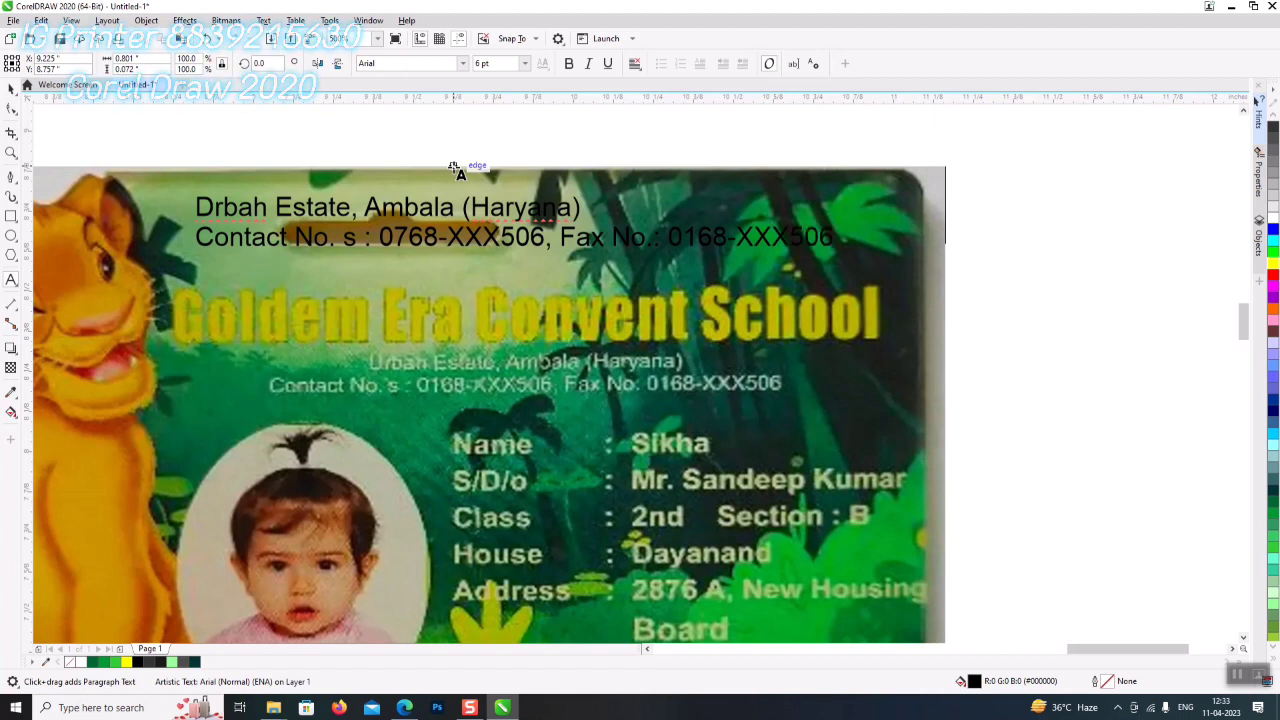
pyautogui.hotkey('ctrl', 'a')
pyautogui.hotkey('ctrl', 'e')
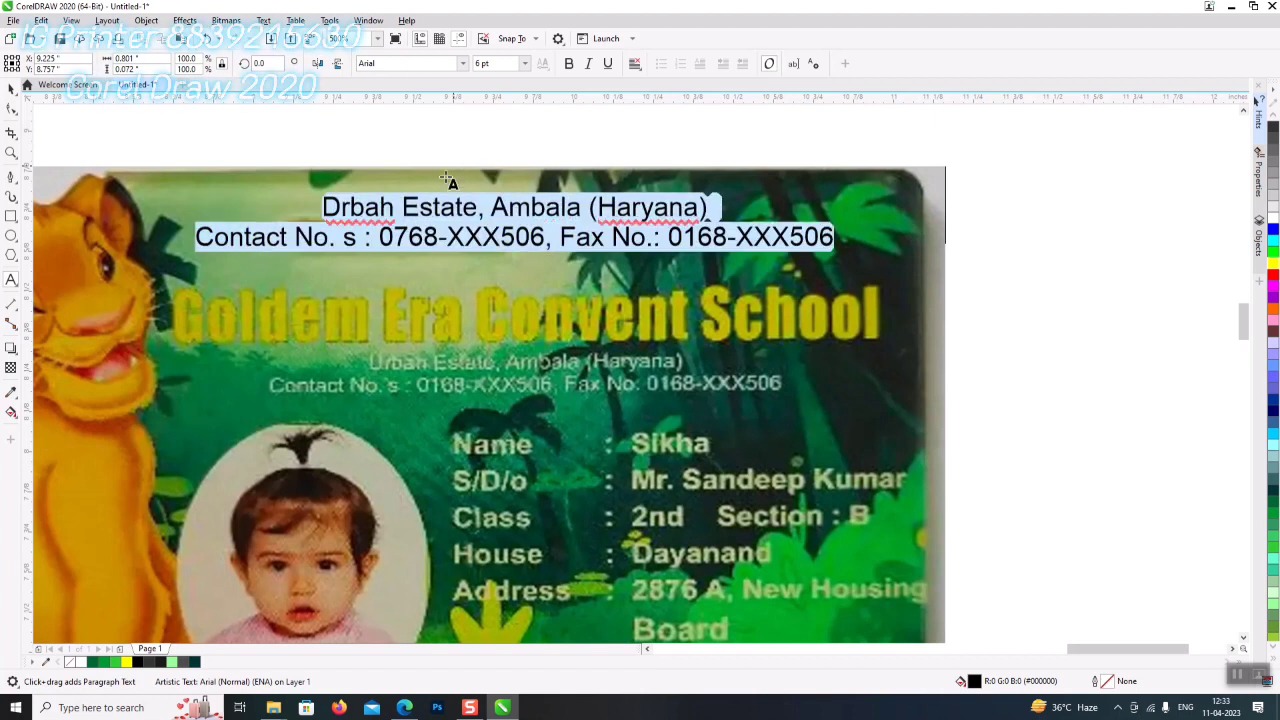
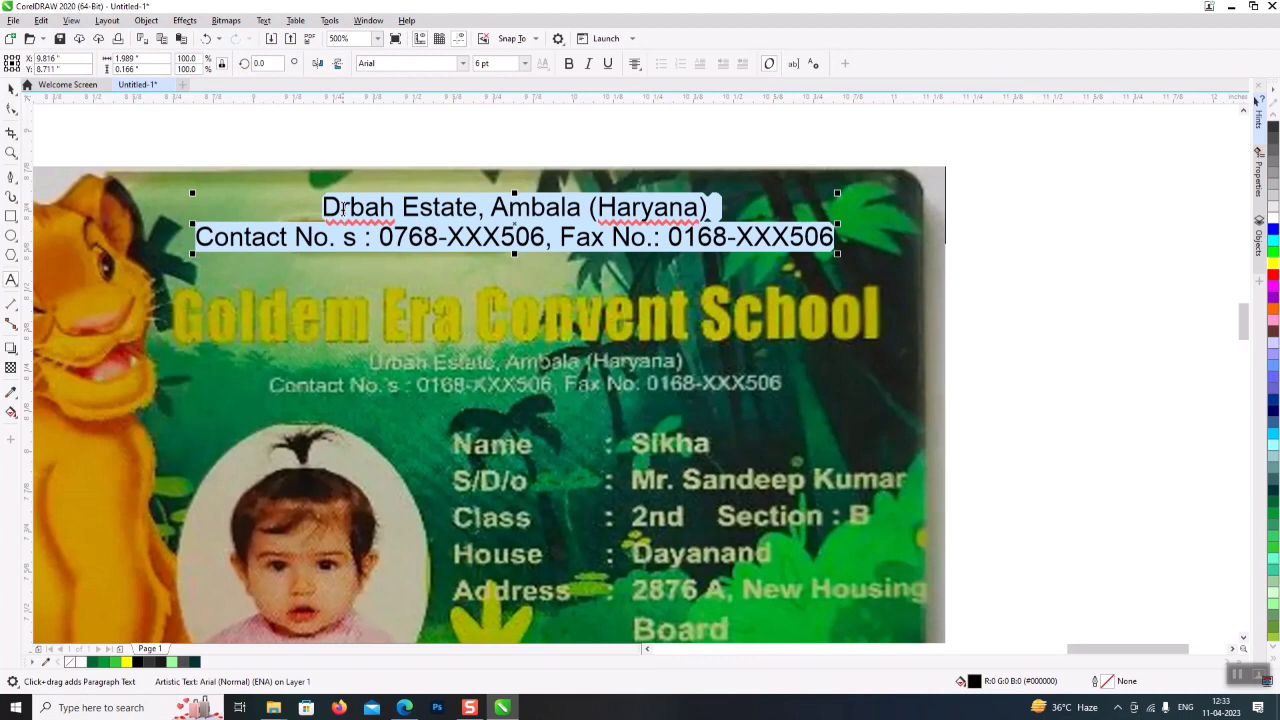
# - Scale down the two-line address and contact text, set it under the title, and raise the title slightly
pyautogui.moveTo(344, 204); pyautogui.dragTo(322, 205)
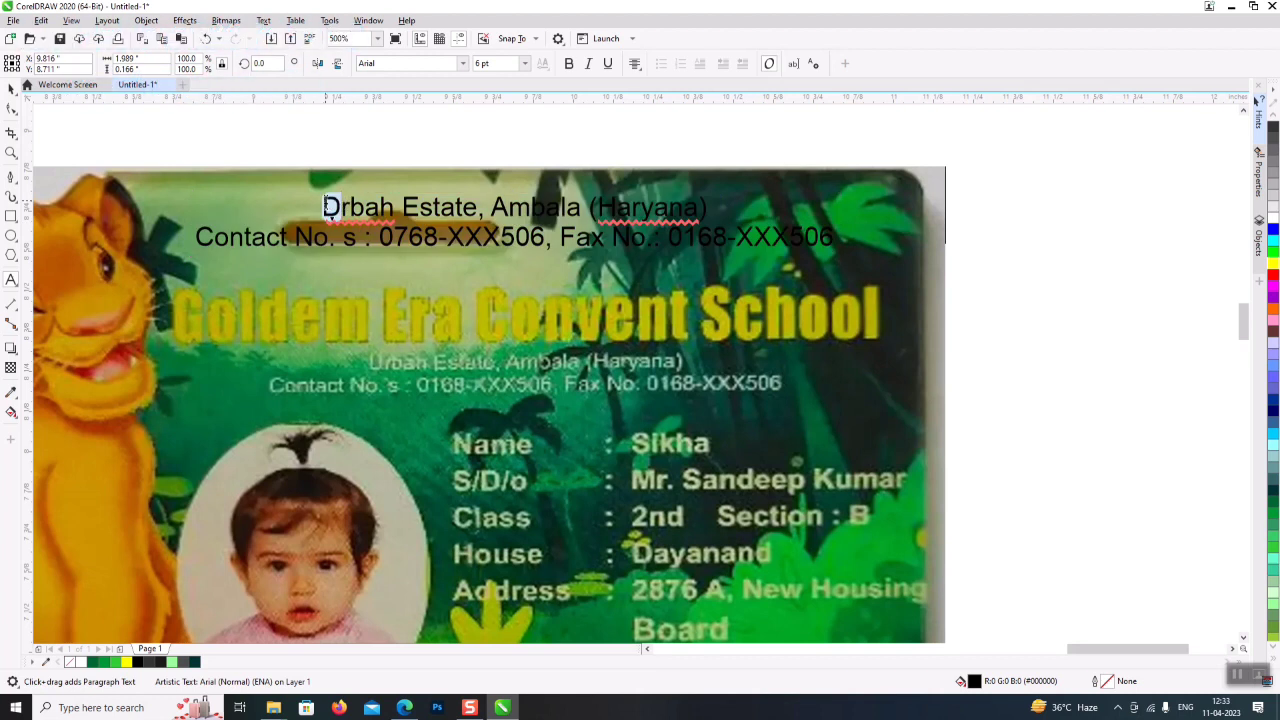
pyautogui.click(11, 92)
pyautogui.scroll(-2, 840, 322)
pyautogui.moveTo(849, 256); pyautogui.dragTo(787, 262)
pyautogui.moveTo(723, 293); pyautogui.dragTo(206, 387)
pyautogui.hscroll(-4, 411, 346)
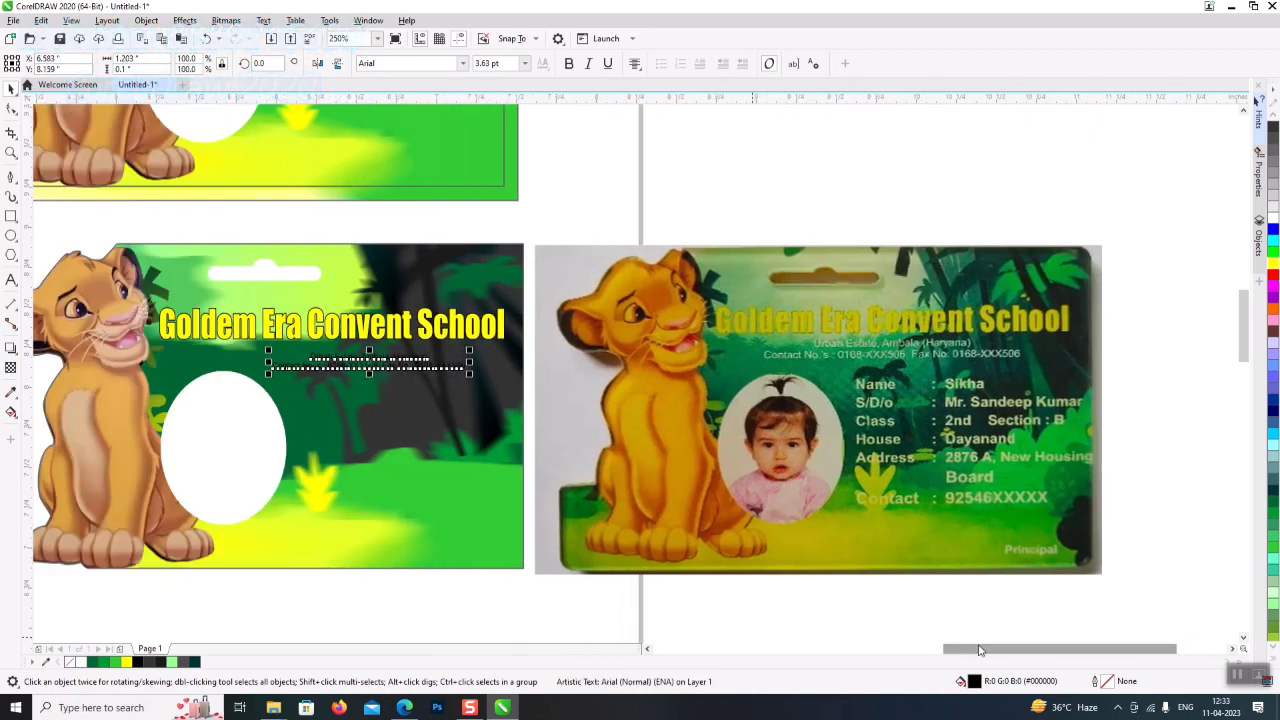
pyautogui.moveTo(412, 346); pyautogui.dragTo(332, 366)
# - Set the address and contact text font to Calibri Bold
pyautogui.click(463, 64)
pyautogui.write('c')
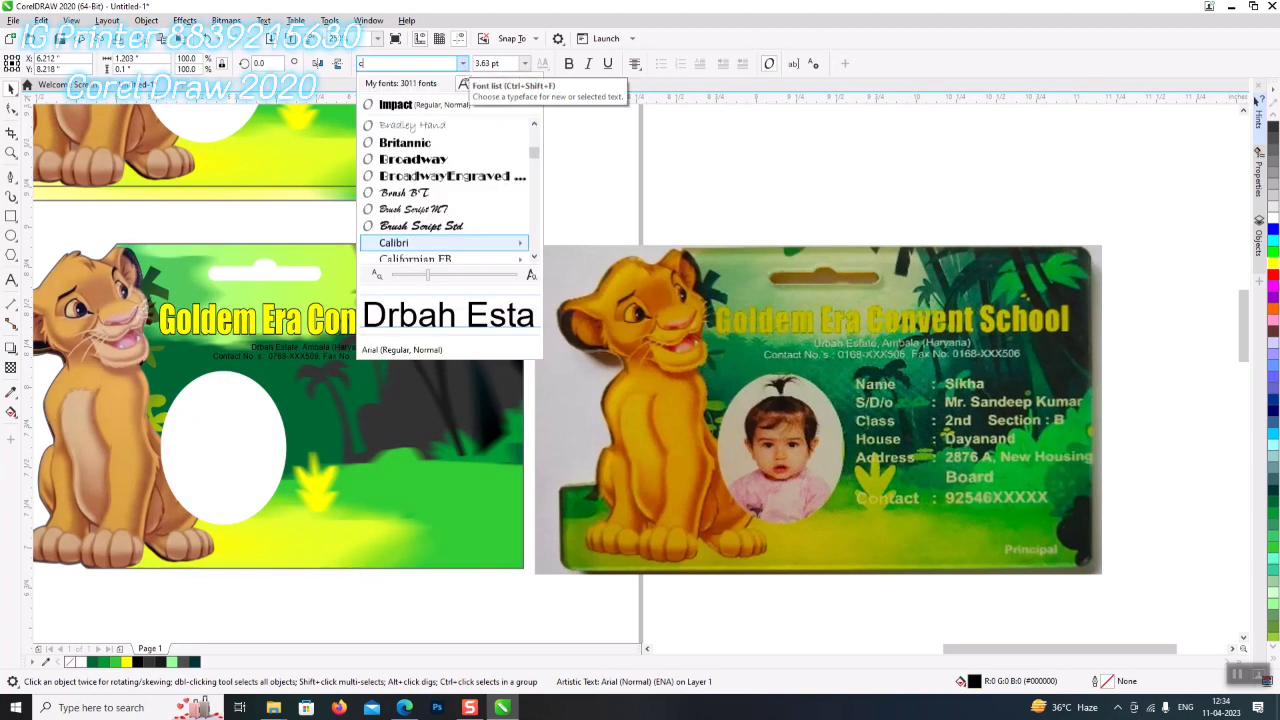
pyautogui.press('Down')
pyautogui.press('Down')
pyautogui.press('Down')
pyautogui.press('Down')
pyautogui.press('Down')
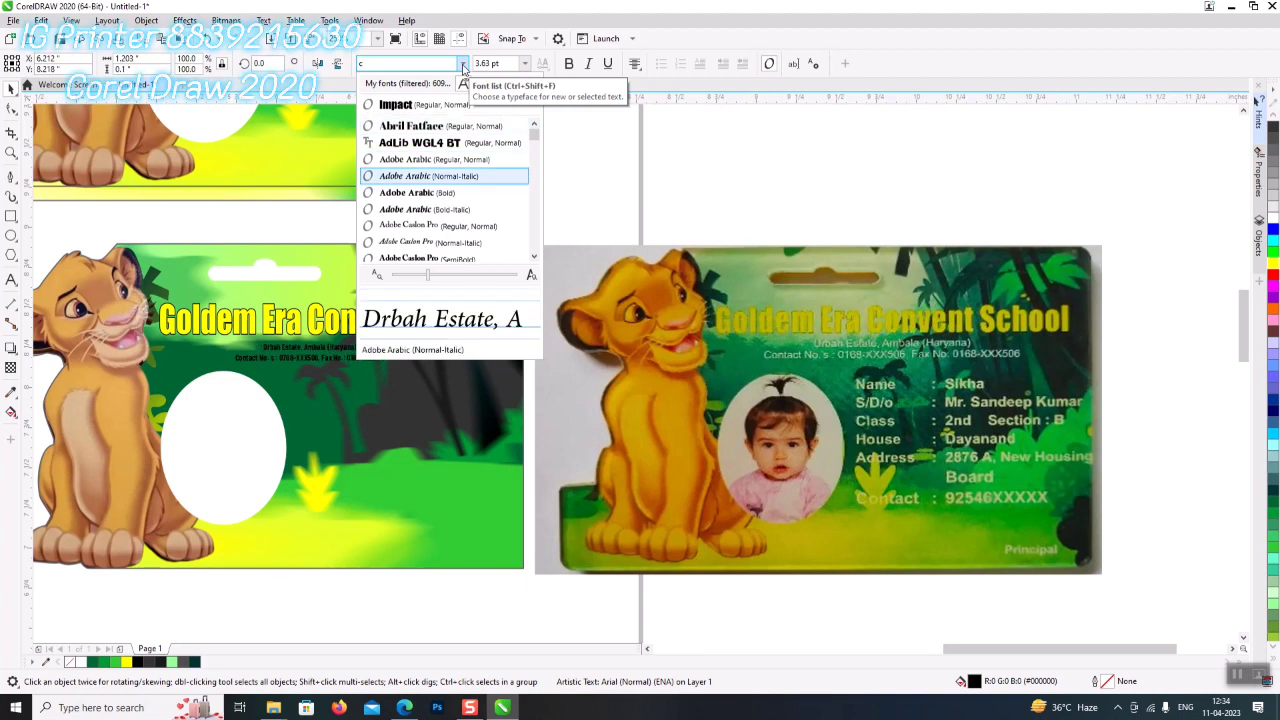
pyautogui.press('Down')
pyautogui.press('Down')
pyautogui.press('Down')
pyautogui.press('Down')
pyautogui.press('Down')
pyautogui.press('Down')
pyautogui.press('Down')
pyautogui.press('Down')
pyautogui.press('Down')
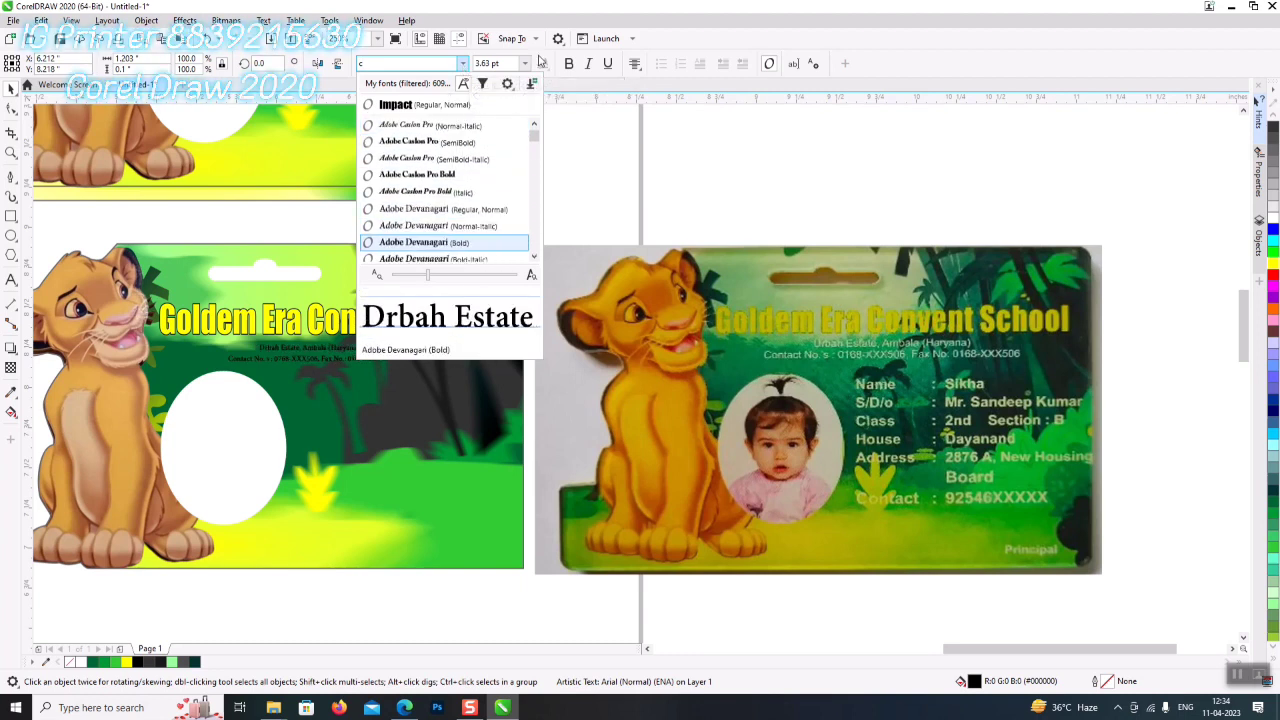
pyautogui.write('ca')
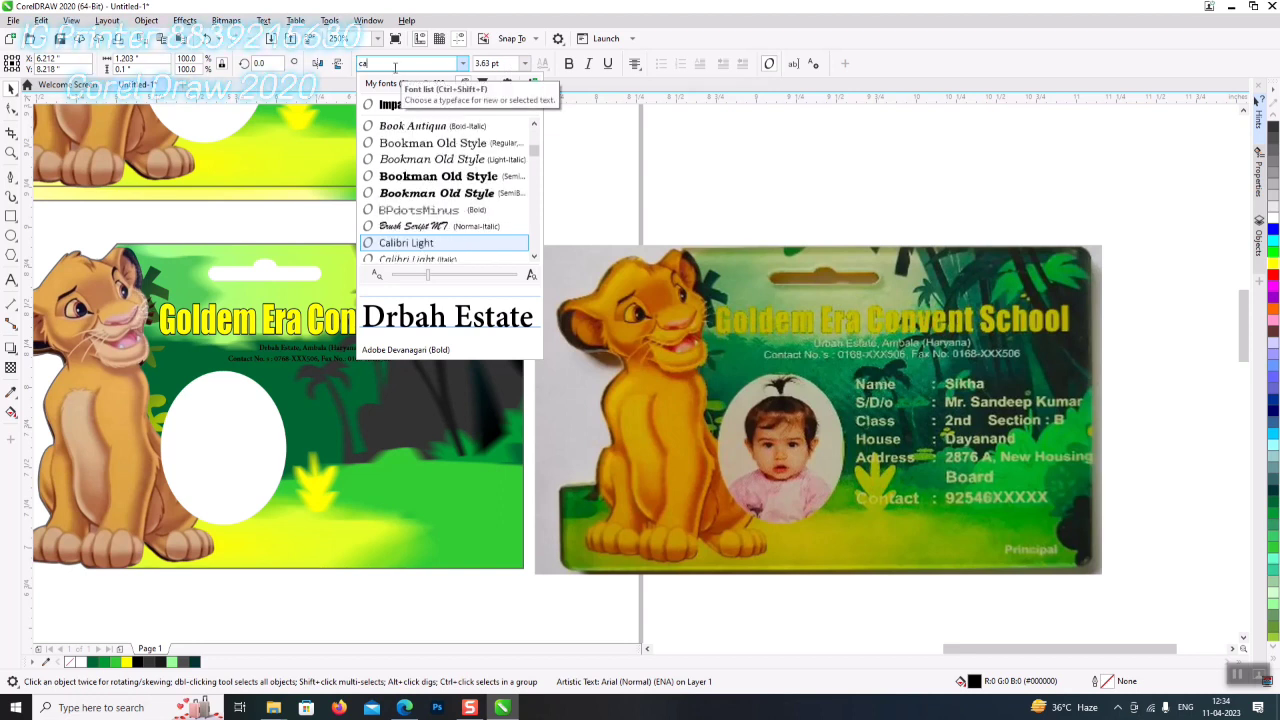
pyautogui.click(408, 194)
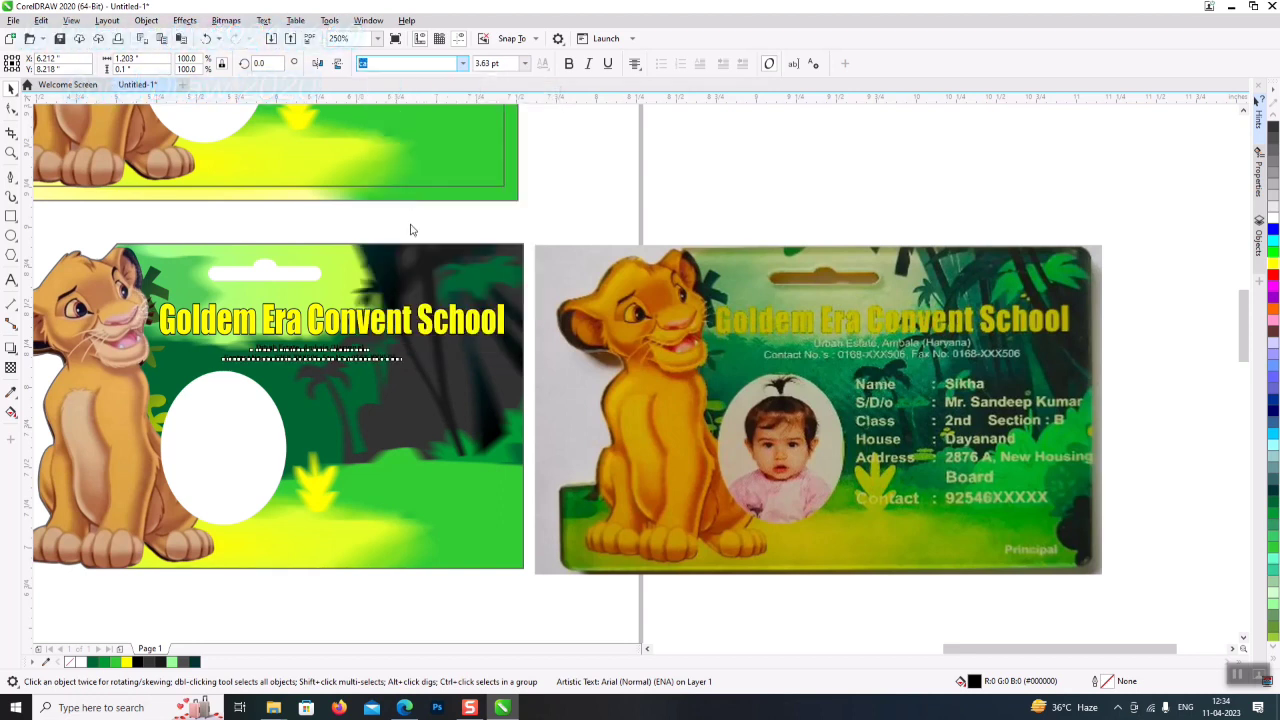
# - Enlarge the address lines to about 5.5 pt, centre them under the title, and nudge the contact line down
pyautogui.moveTo(399, 367); pyautogui.dragTo(487, 372)
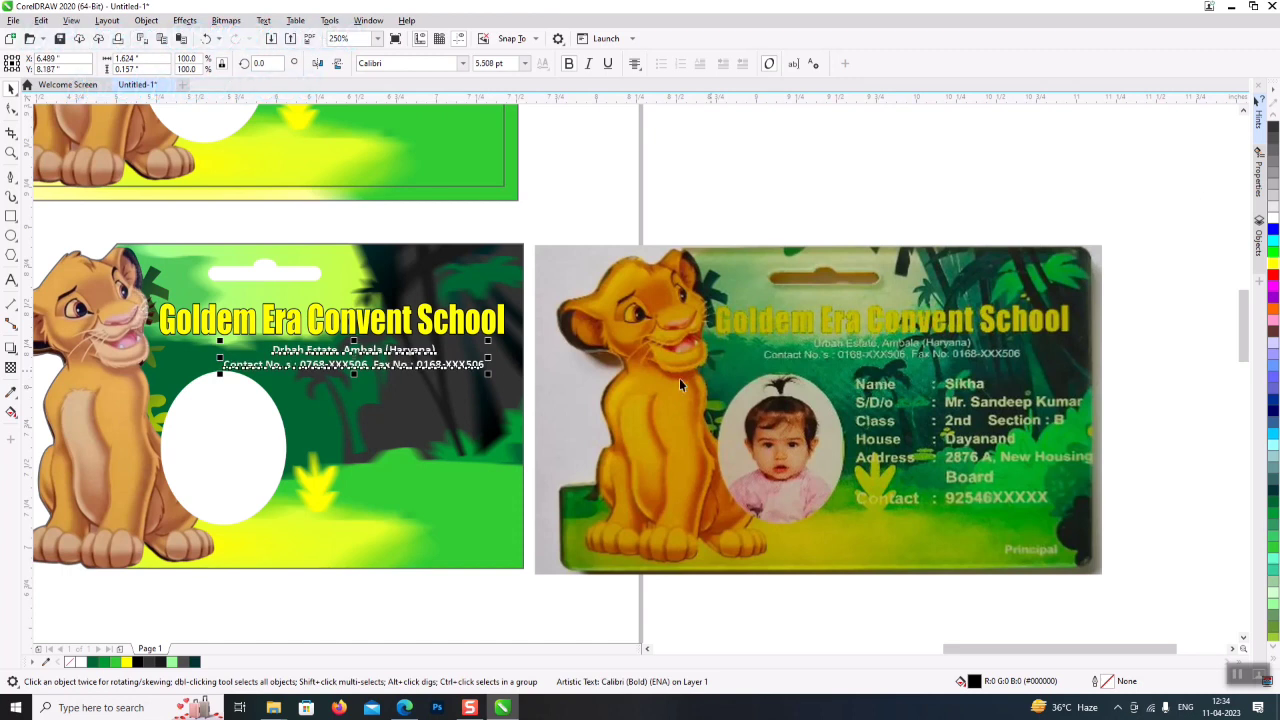
pyautogui.moveTo(405, 372); pyautogui.dragTo(406, 367)
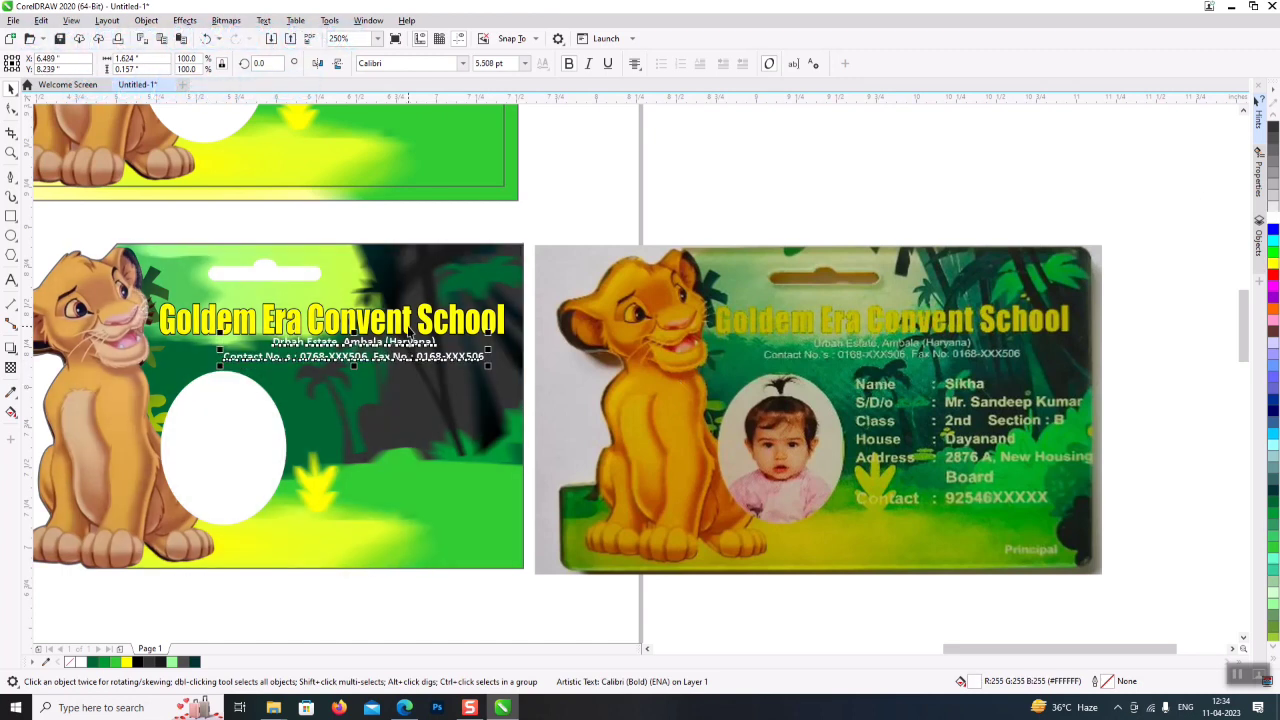
pyautogui.keyDown('shift'); pyautogui.click(408, 326); pyautogui.keyUp('shift')
pyautogui.press('c')
pyautogui.click(595, 214)
pyautogui.click(460, 325)
pyautogui.click(413, 362)
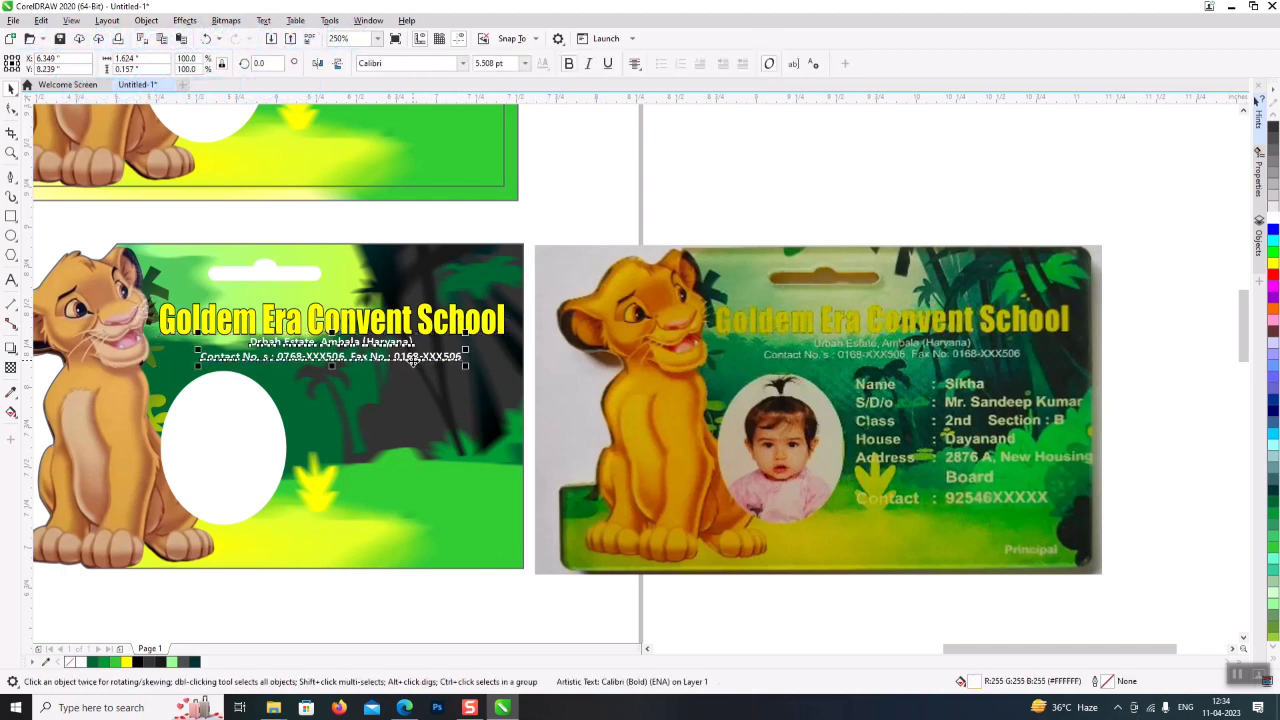
pyautogui.moveTo(413, 362); pyautogui.dragTo(414, 365)
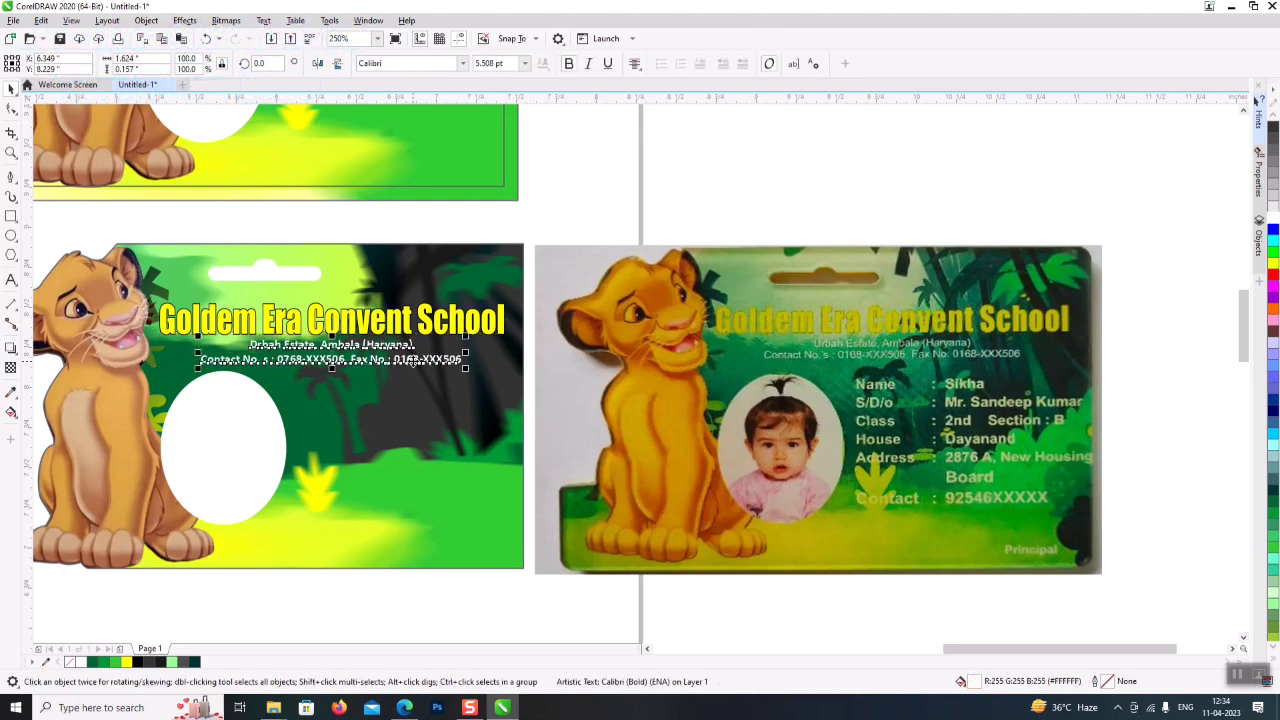
pyautogui.click(385, 598)
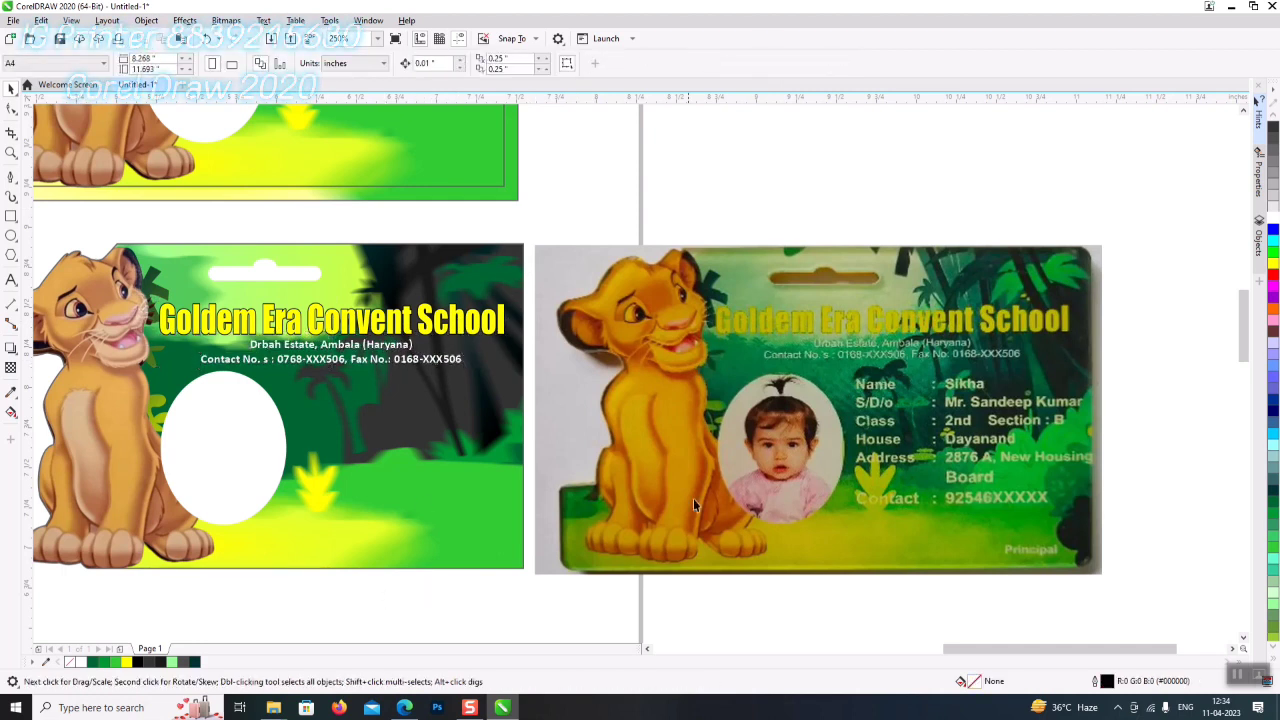
# - Type a Name line and an S/D/o line with the student's and parent's names, sized 9 pt
pyautogui.click(9, 281)
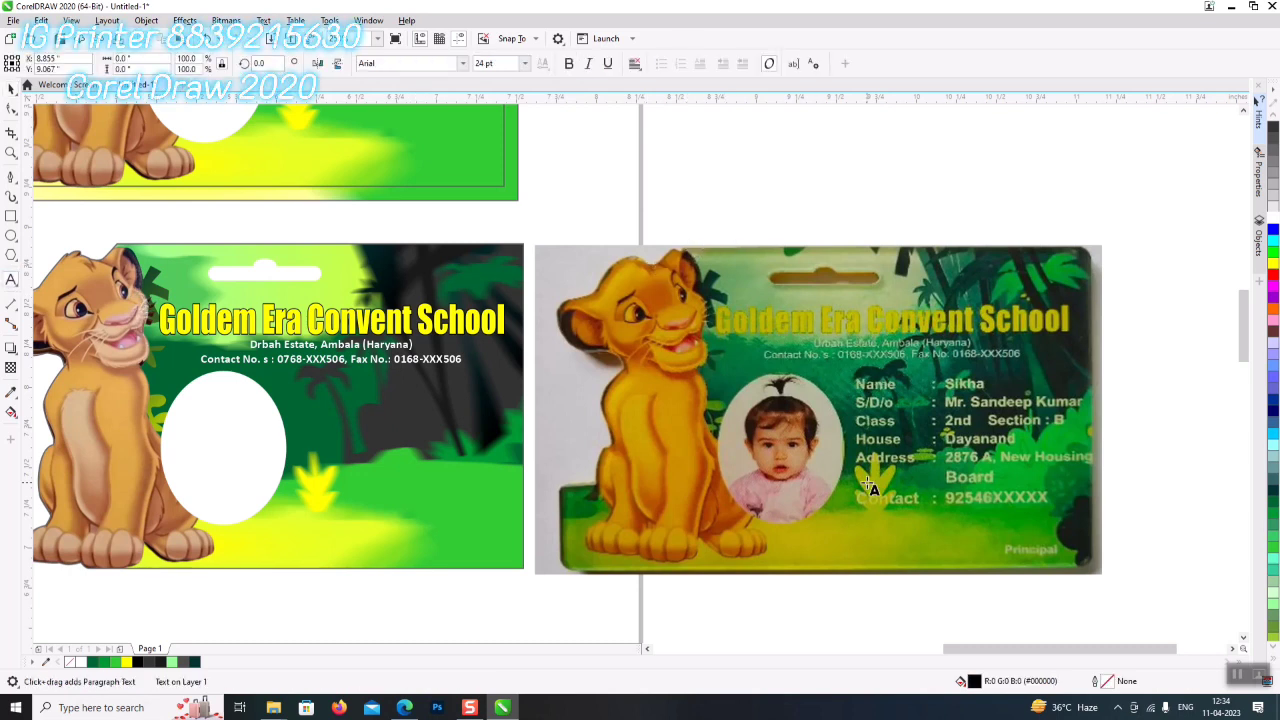
pyautogui.write('Name')
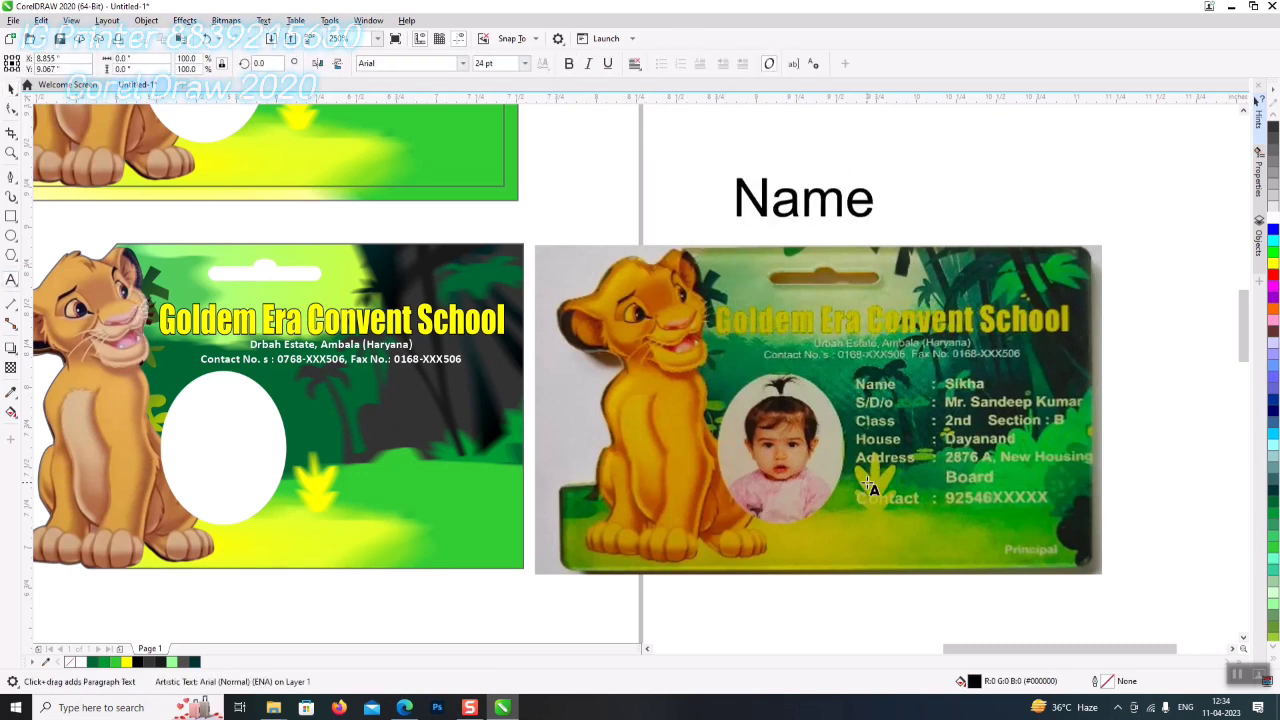
pyautogui.write(' : S')
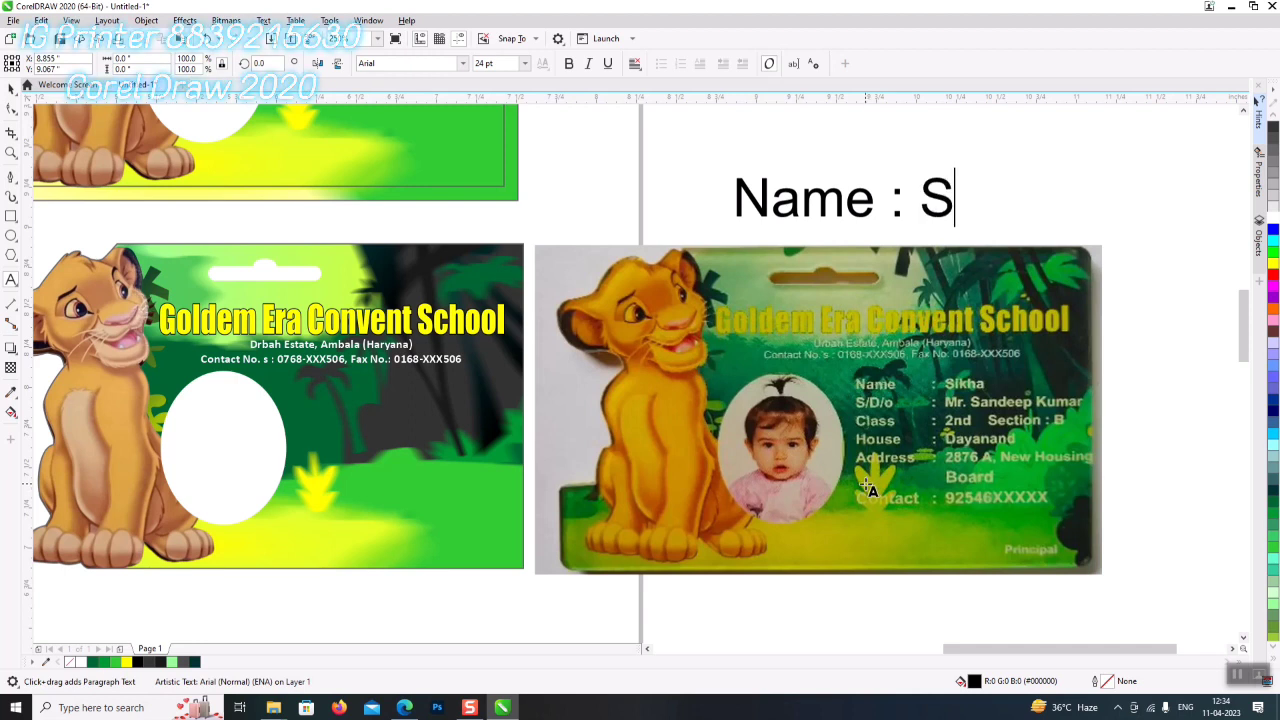
pyautogui.write('ikha')
pyautogui.press('Return')
pyautogui.write('S/D')
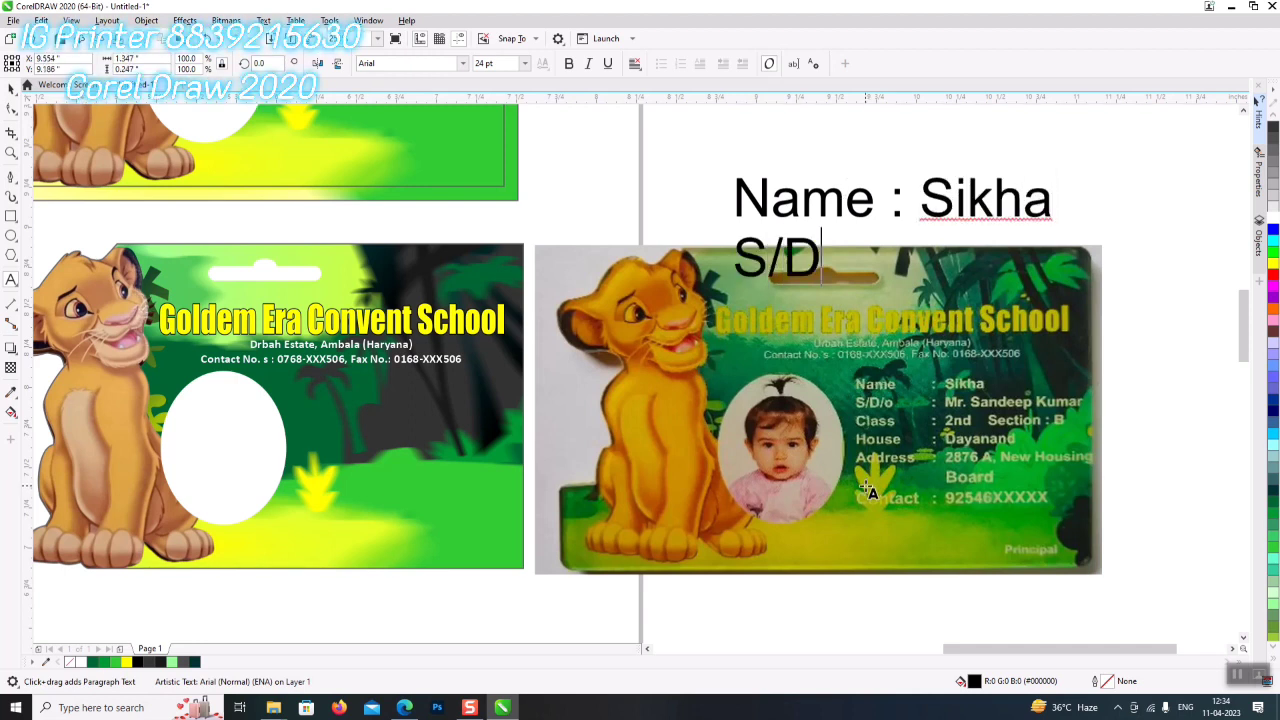
pyautogui.write('/o ')
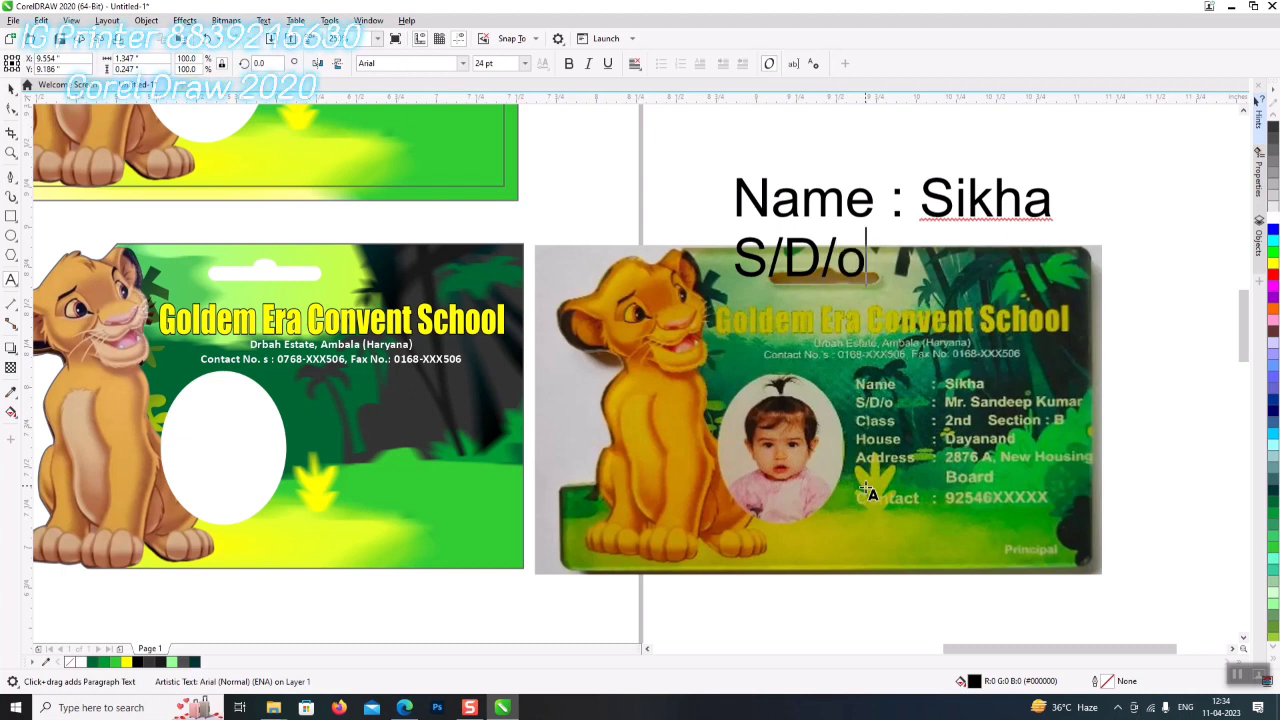
pyautogui.write(': ')
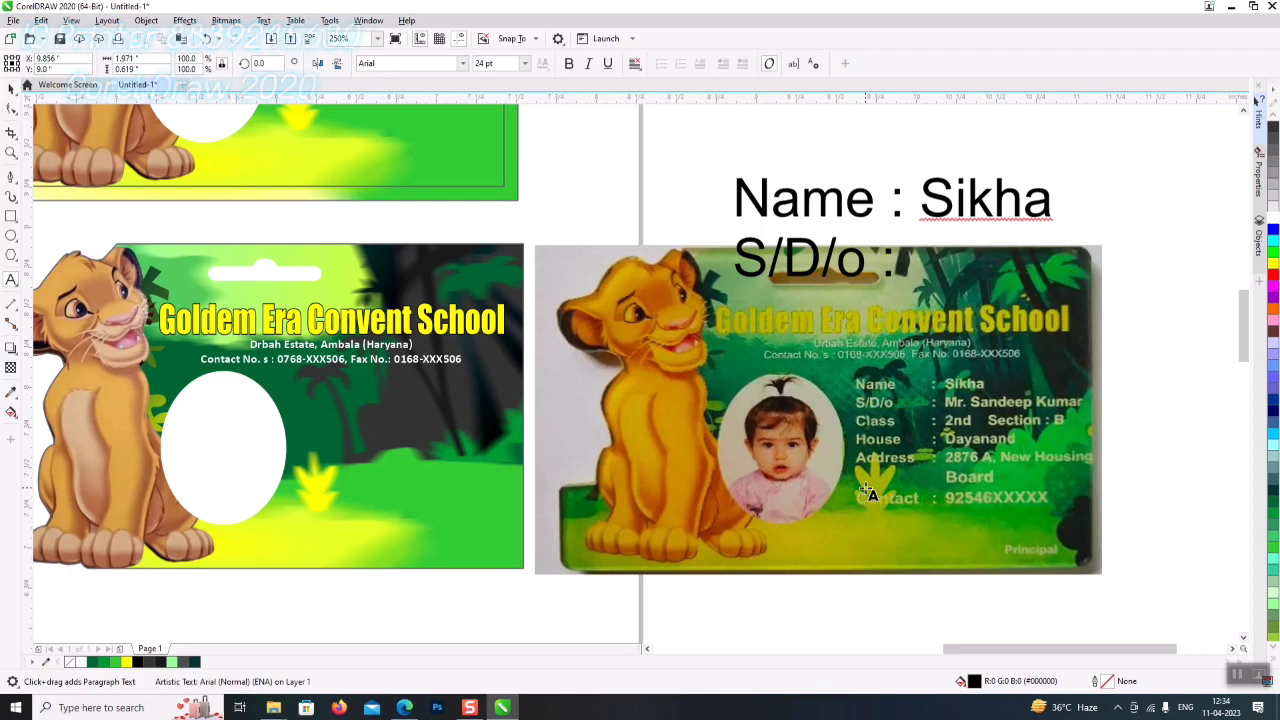
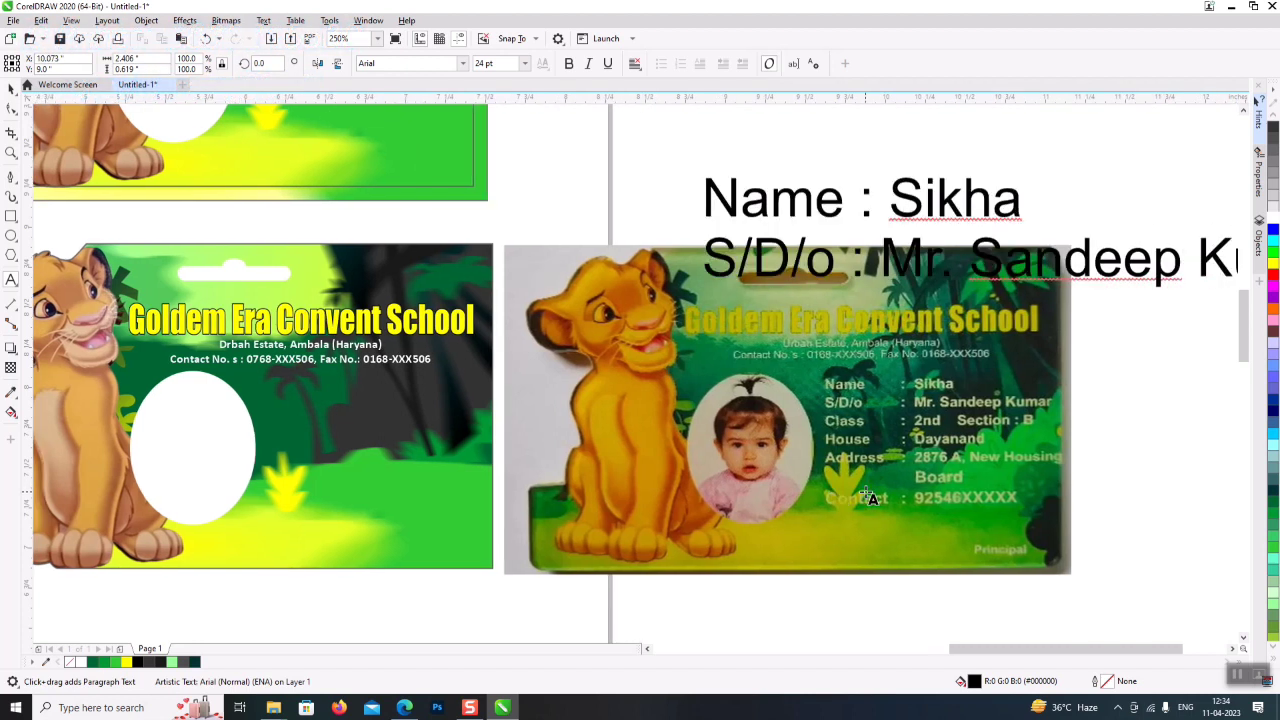
pyautogui.hotkey('ctrl', 'a')
pyautogui.press('ctrl+KP_2')
pyautogui.press('ctrl+KP_2')
pyautogui.press('ctrl+KP_2')
pyautogui.press('ctrl+KP_2')
pyautogui.press('ctrl+KP_2')
pyautogui.press('ctrl+KP_2')
pyautogui.press('ctrl+KP_2')
pyautogui.press('End')
# - Add the lines 'Class : 2nd Section : B', 'House : Dayanand', the address and the contact number
pyautogui.write('Class')
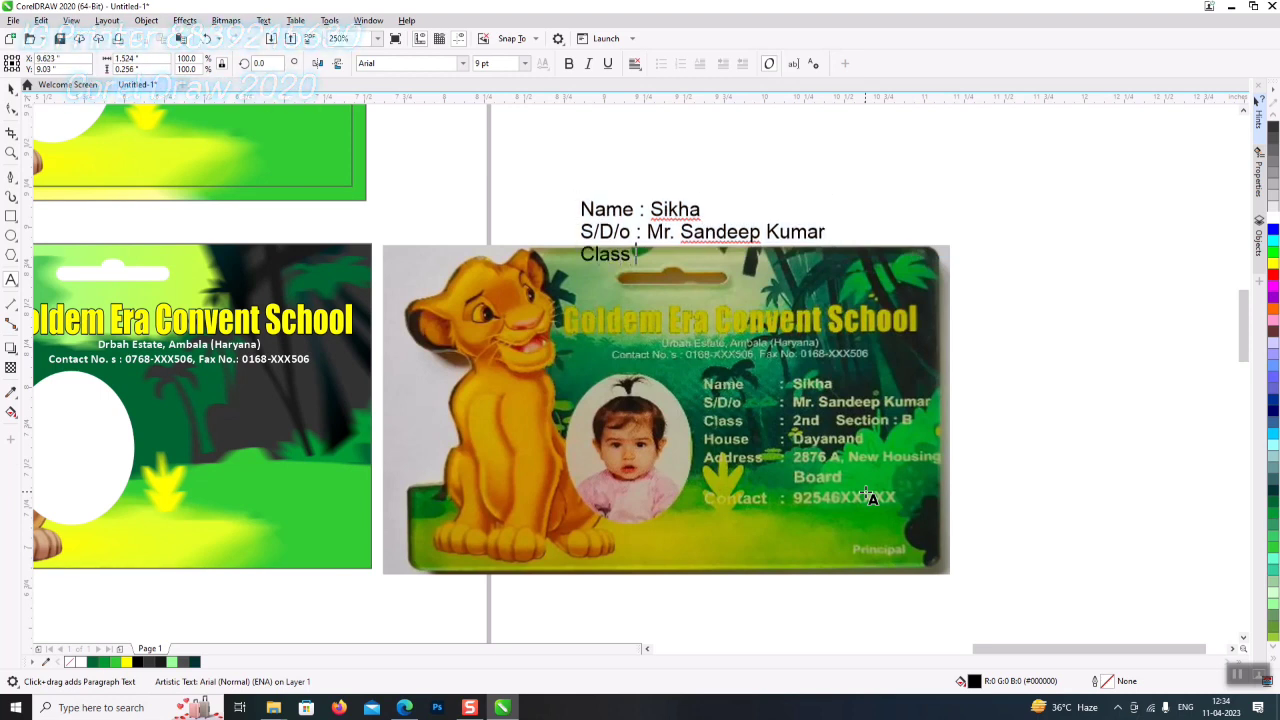
pyautogui.write(' : 2nd Sect')
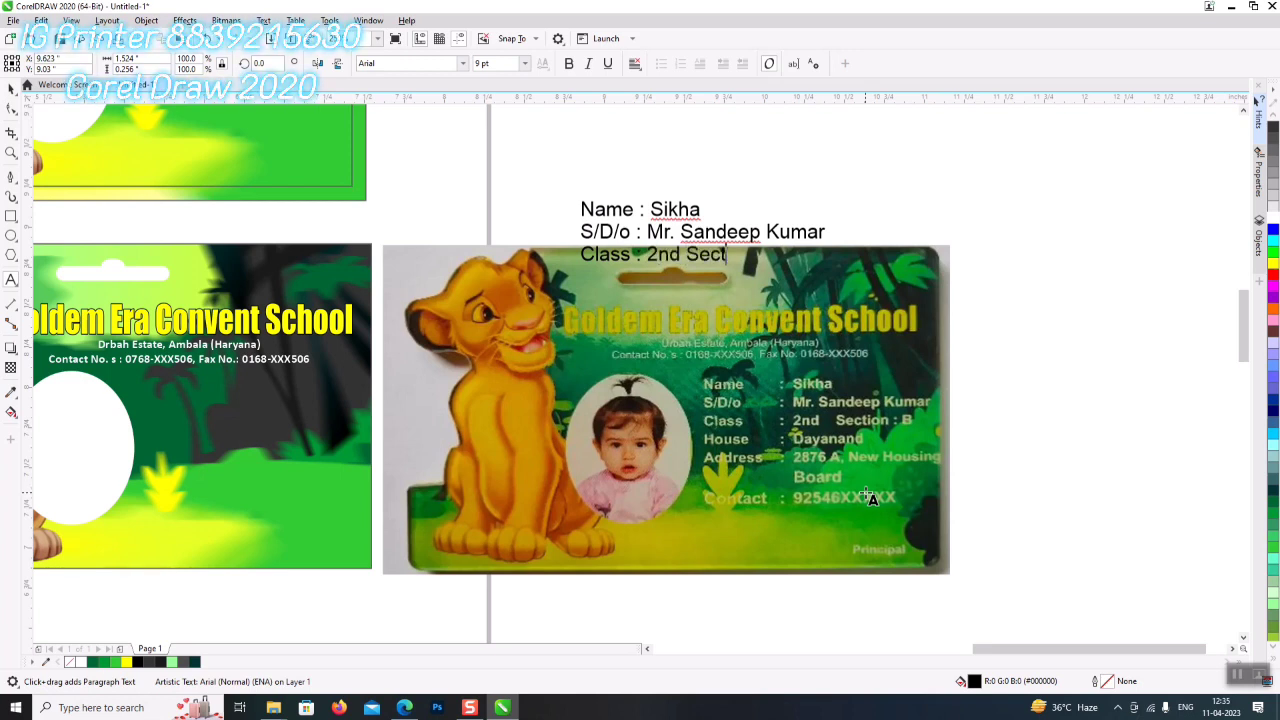
pyautogui.write('ion : B')
pyautogui.press('Return')
pyautogui.write('House ')
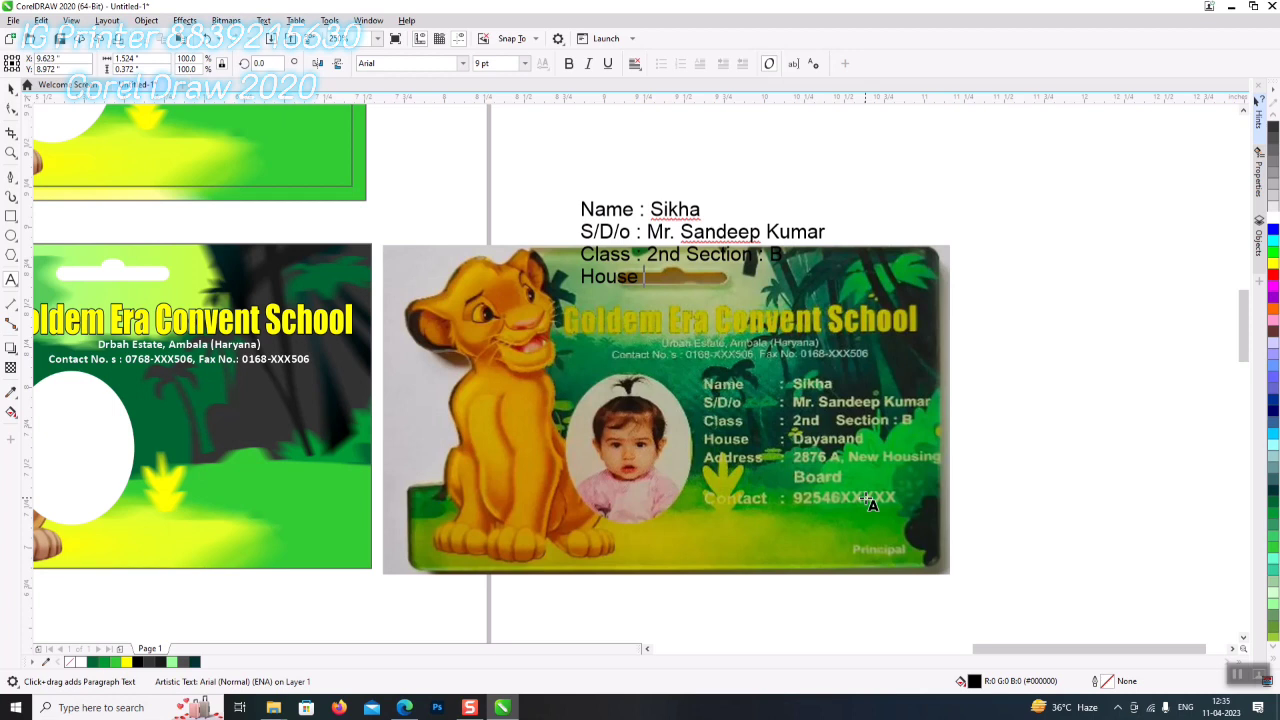
pyautogui.write(': Dayanan')
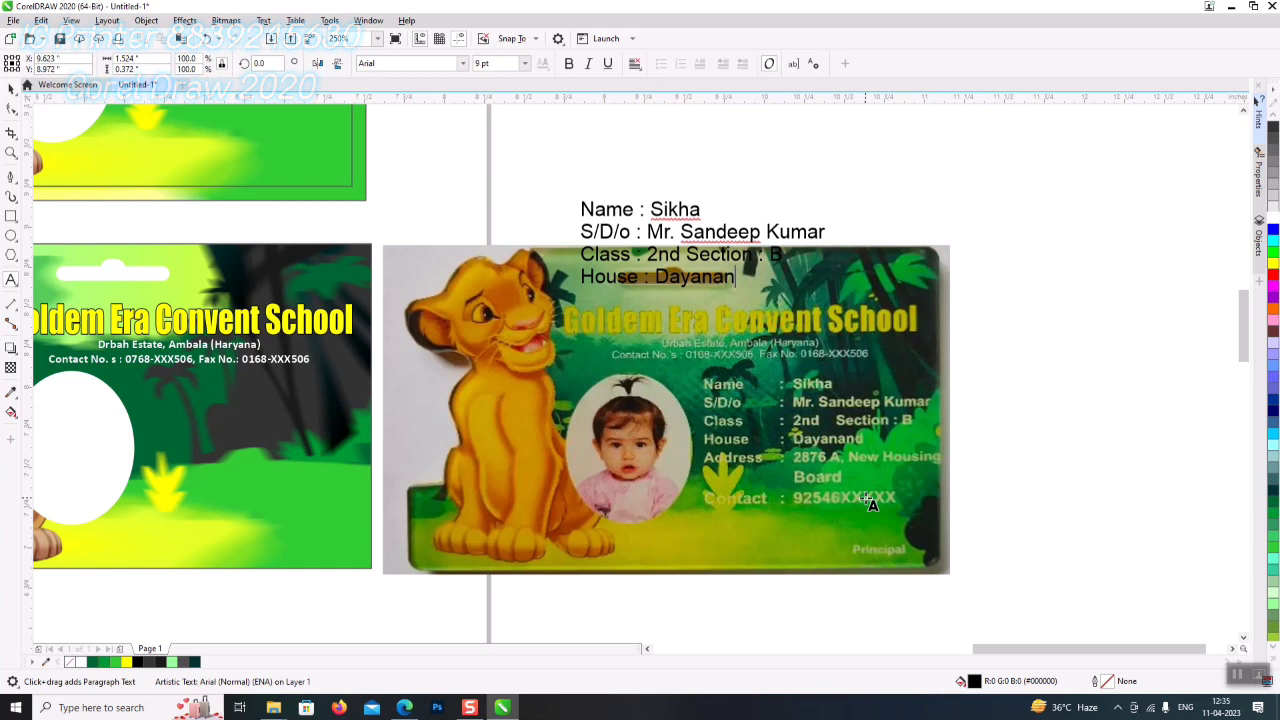
pyautogui.write('d ')
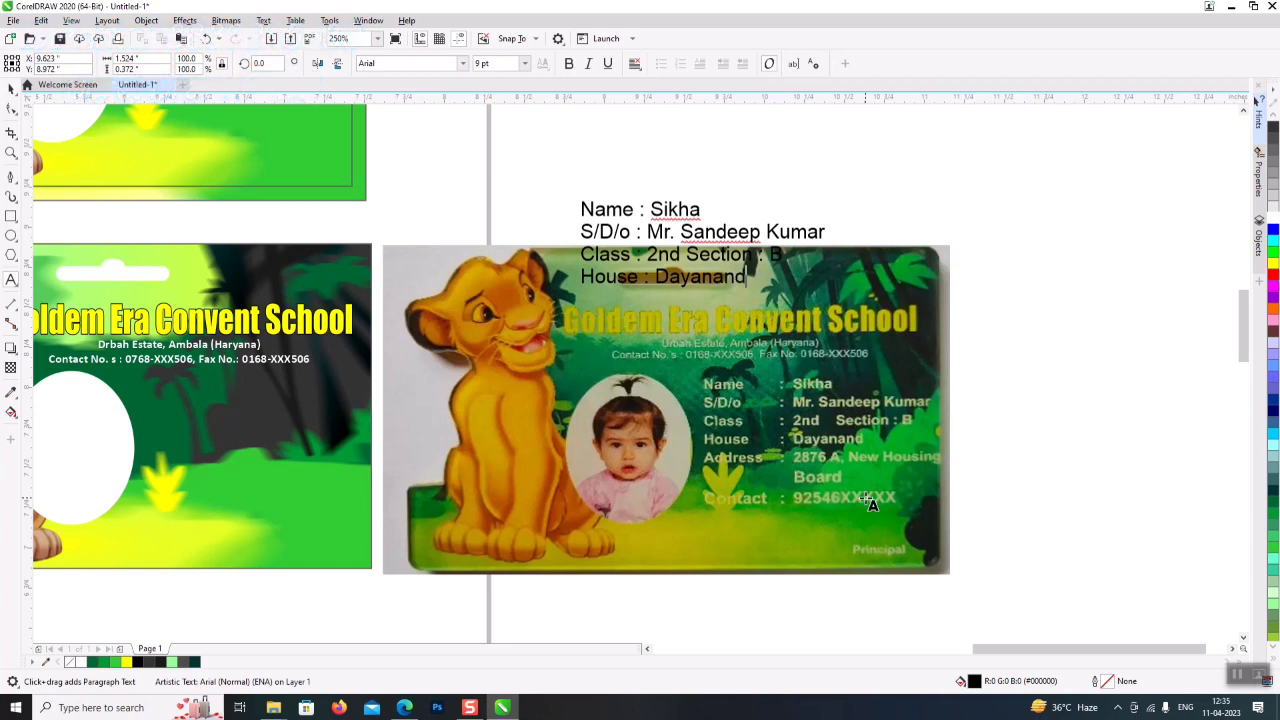
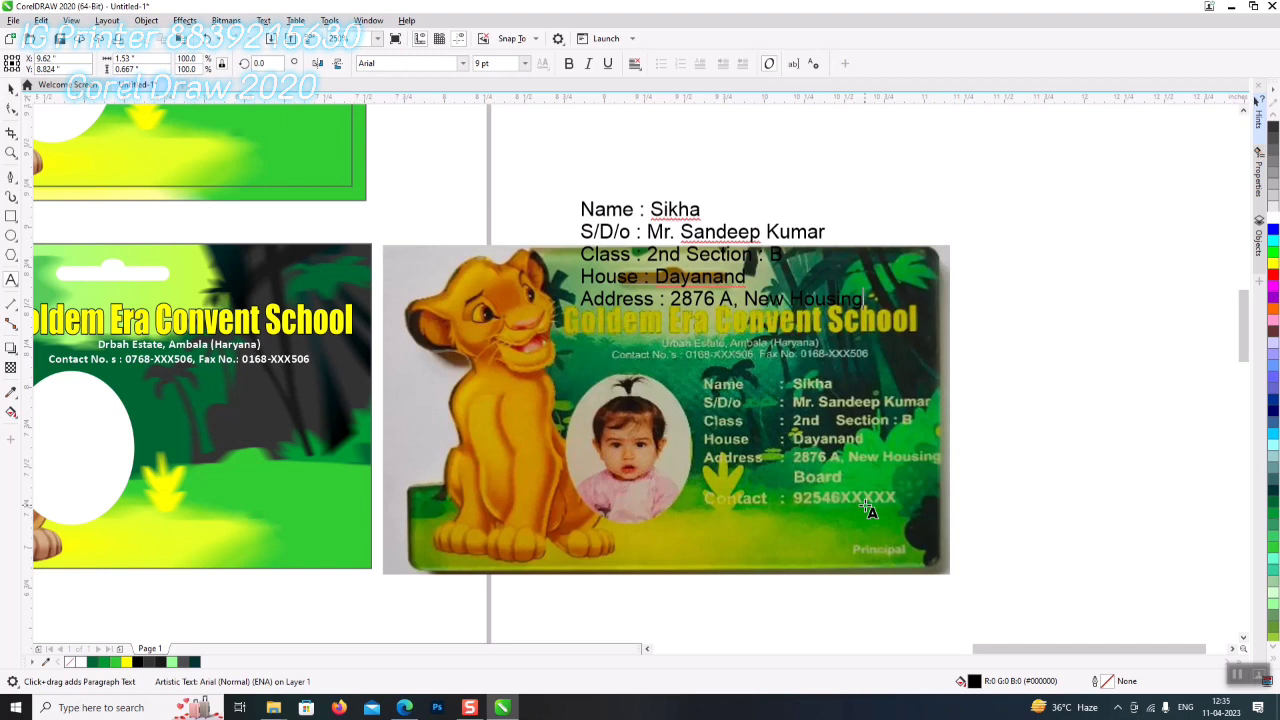
pyautogui.press('Return')
pyautogui.write('B')
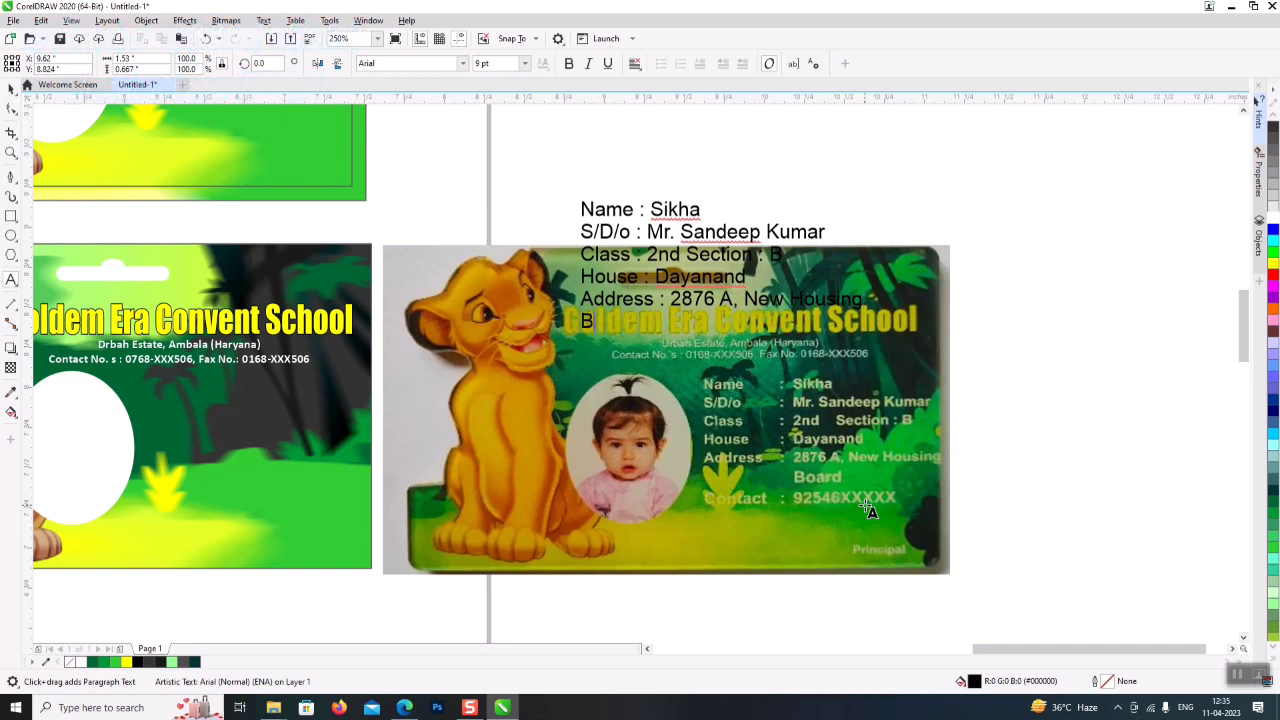
pyautogui.write('oa')
pyautogui.write('n')
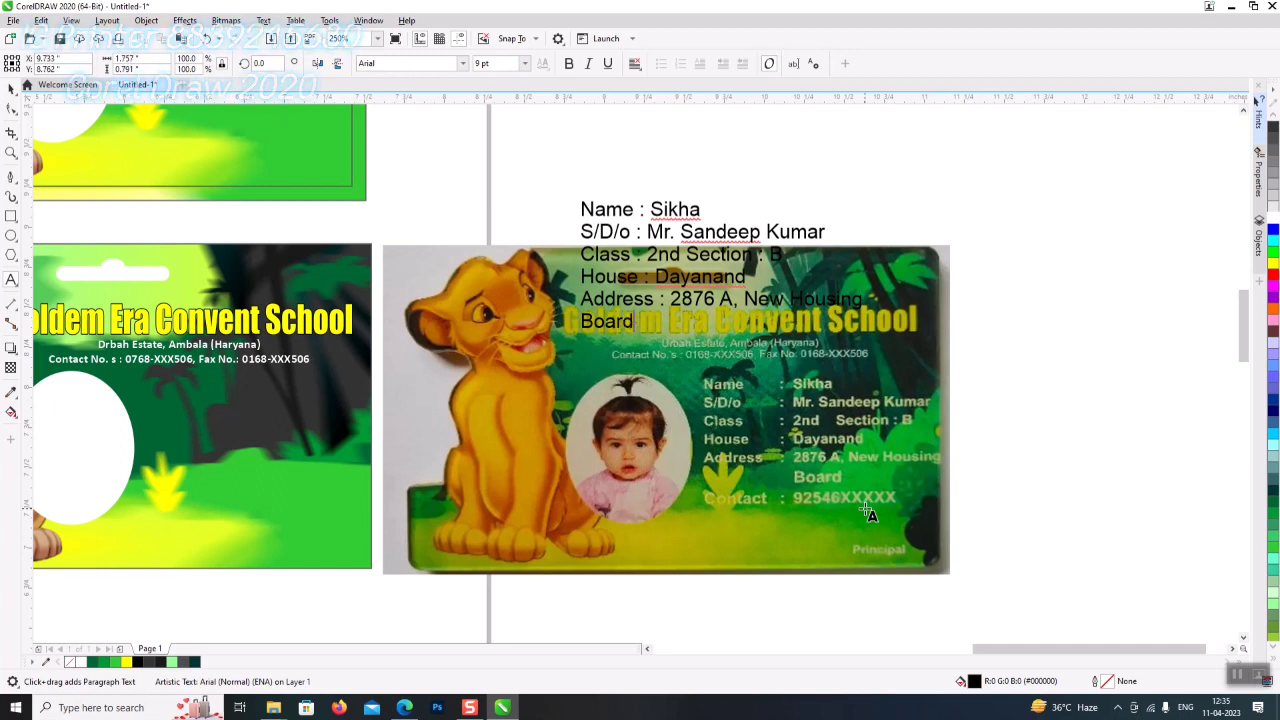
pyautogui.write('Contact : 9')
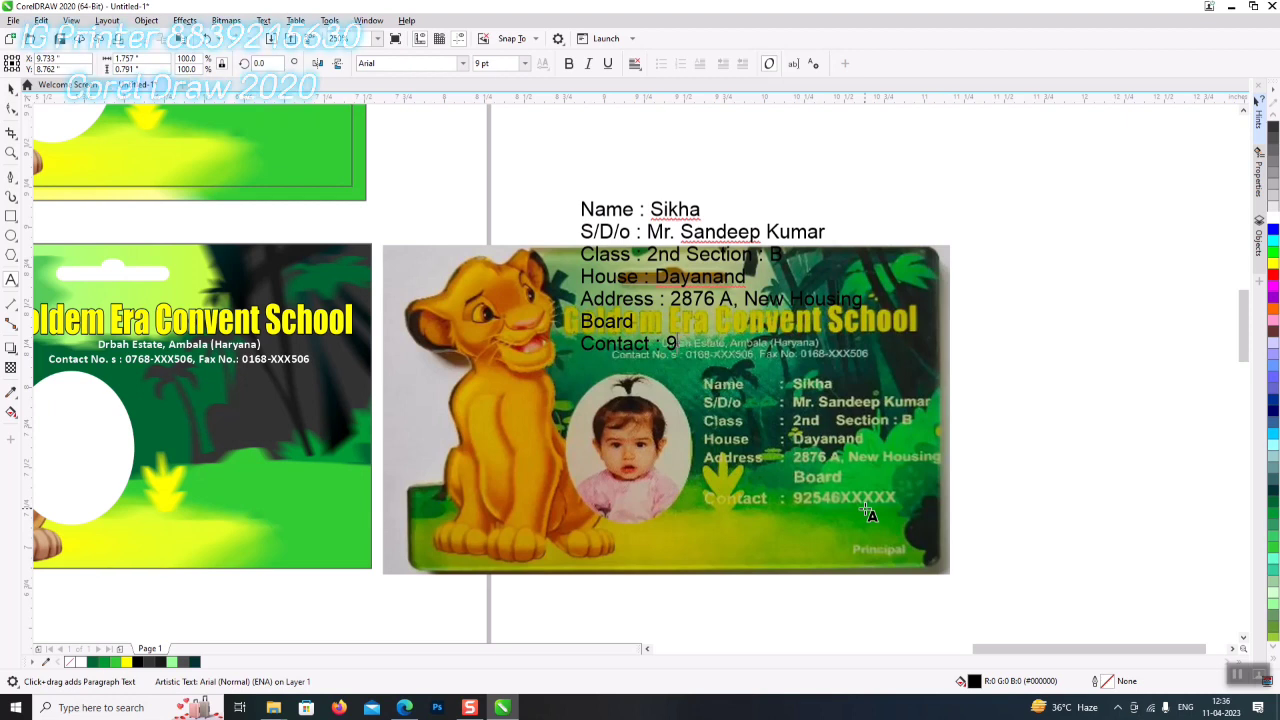
pyautogui.write('2546')
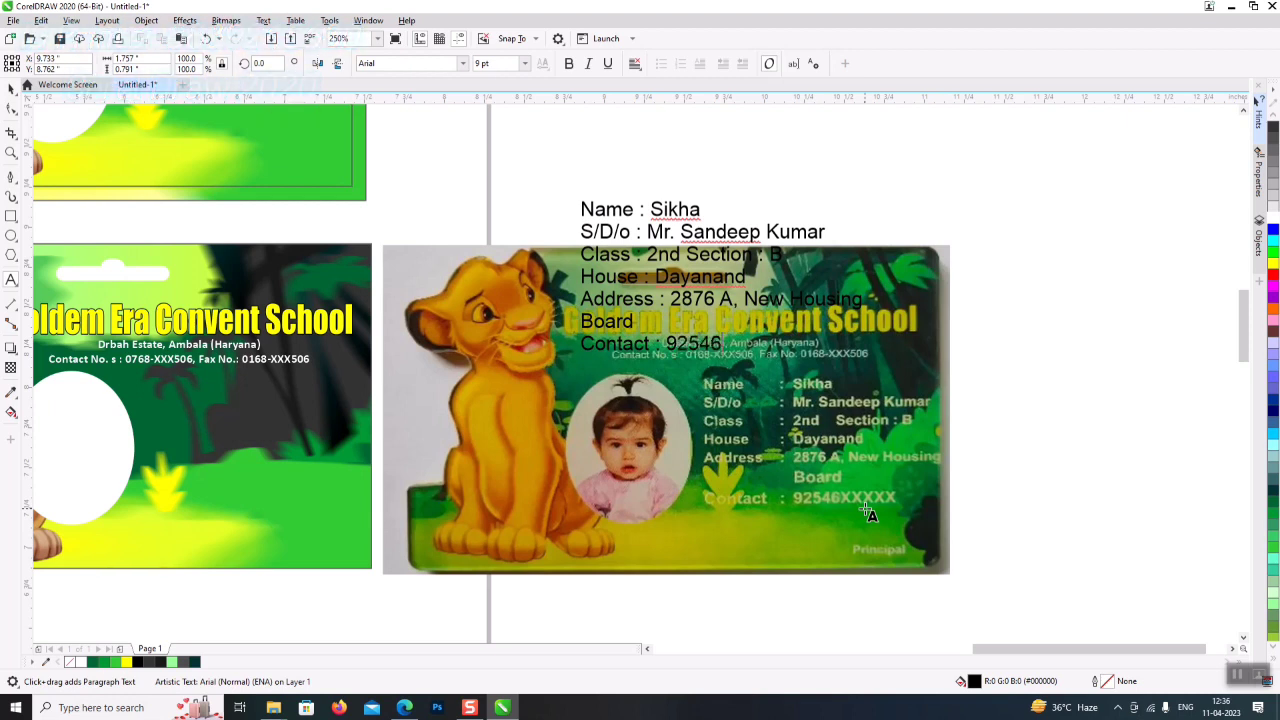
pyautogui.write('XXXXX')
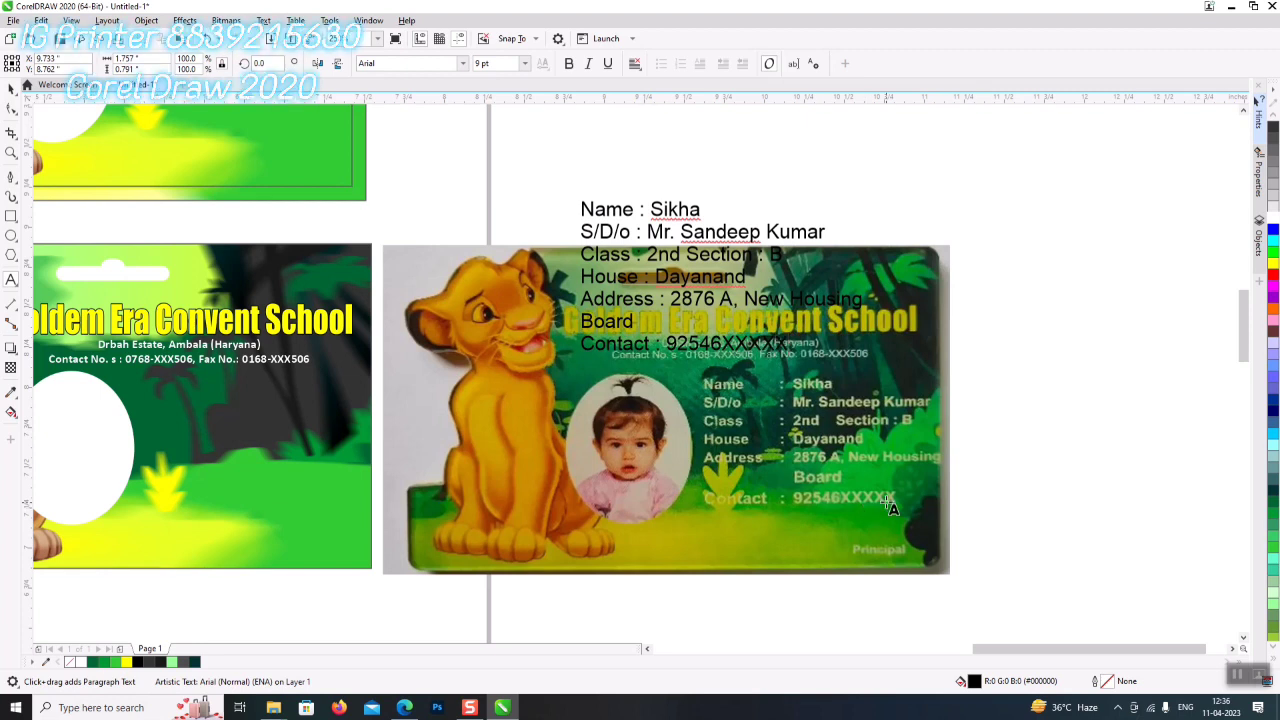
# - Shrink the details text block to about 6.6 pt and move it onto the card
pyautogui.press('Escape')
pyautogui.click(11, 90)
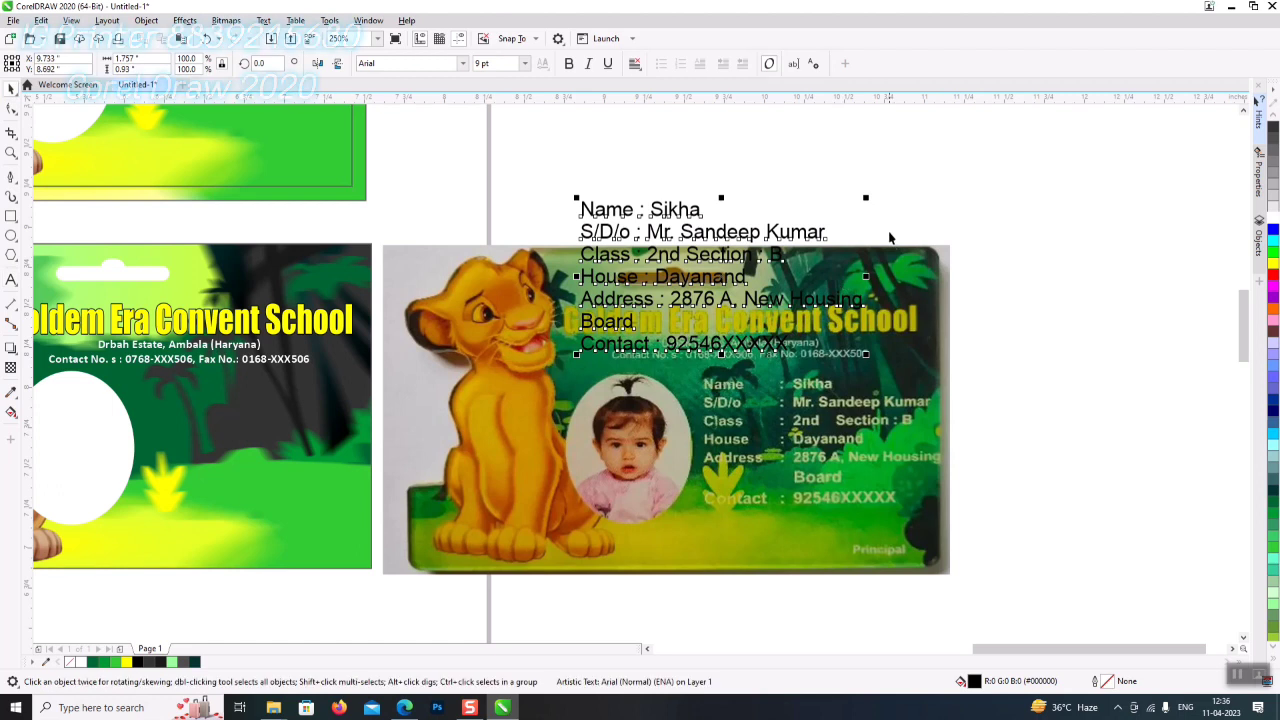
pyautogui.moveTo(866, 198); pyautogui.dragTo(775, 220)
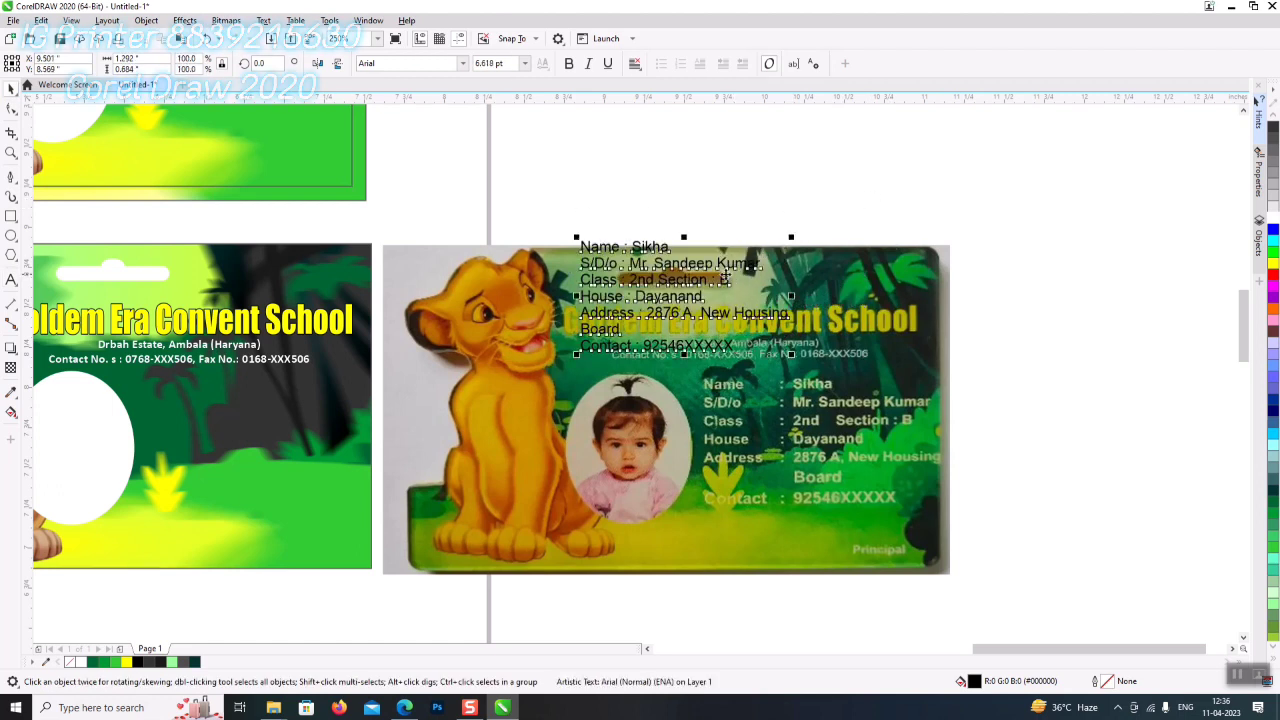
pyautogui.moveTo(712, 276); pyautogui.dragTo(841, 412)
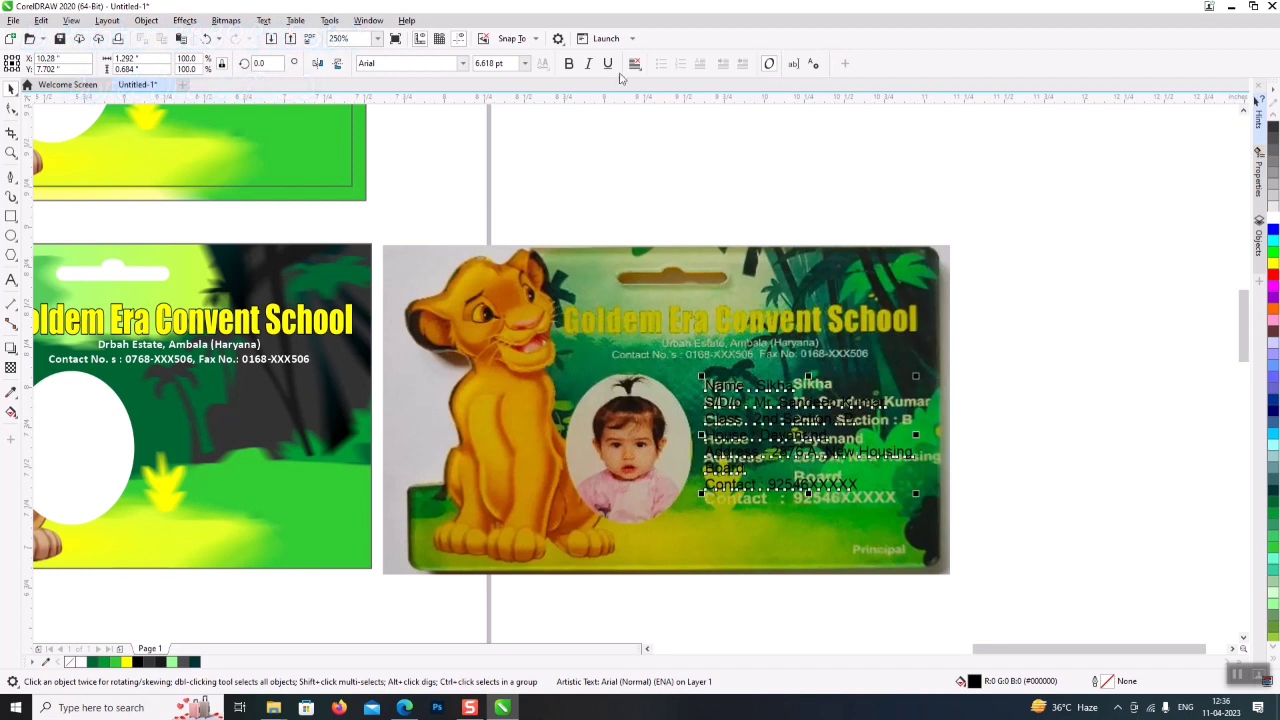
# - Make the details bold and move them into a paragraph text frame drawn over the card
pyautogui.click(568, 63)
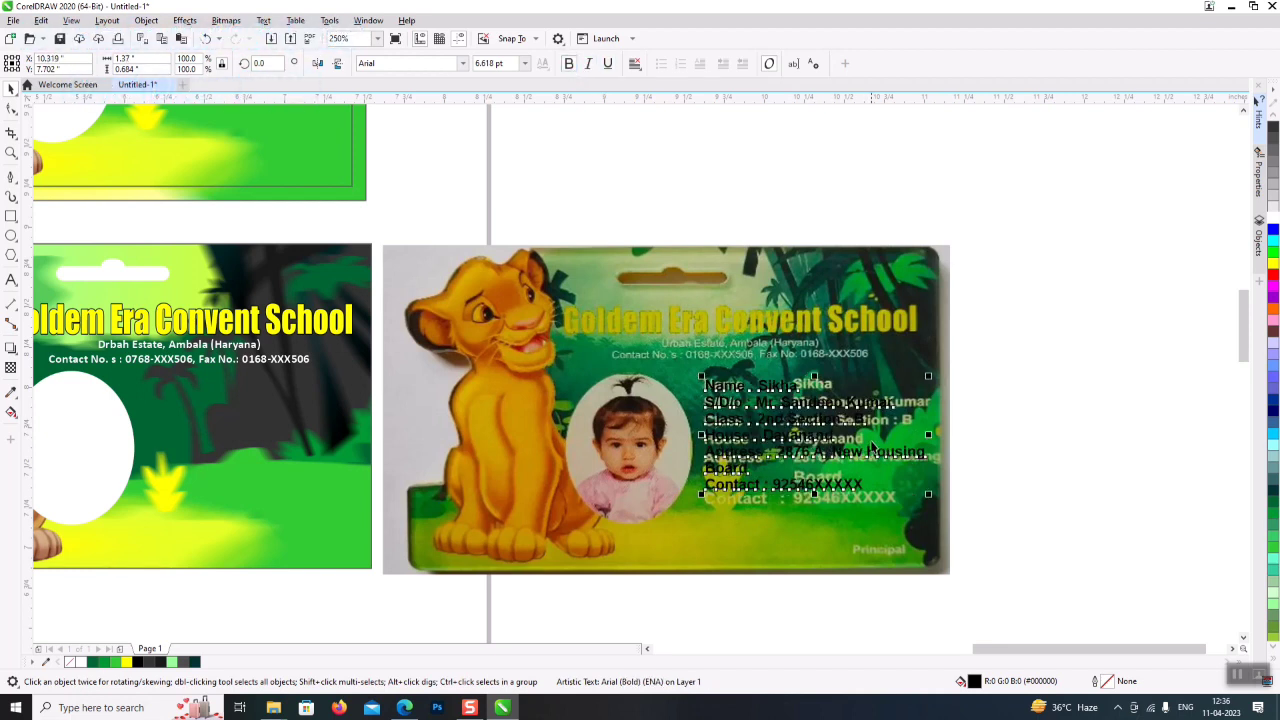
pyautogui.click(812, 420)
pyautogui.doubleClick(812, 420)
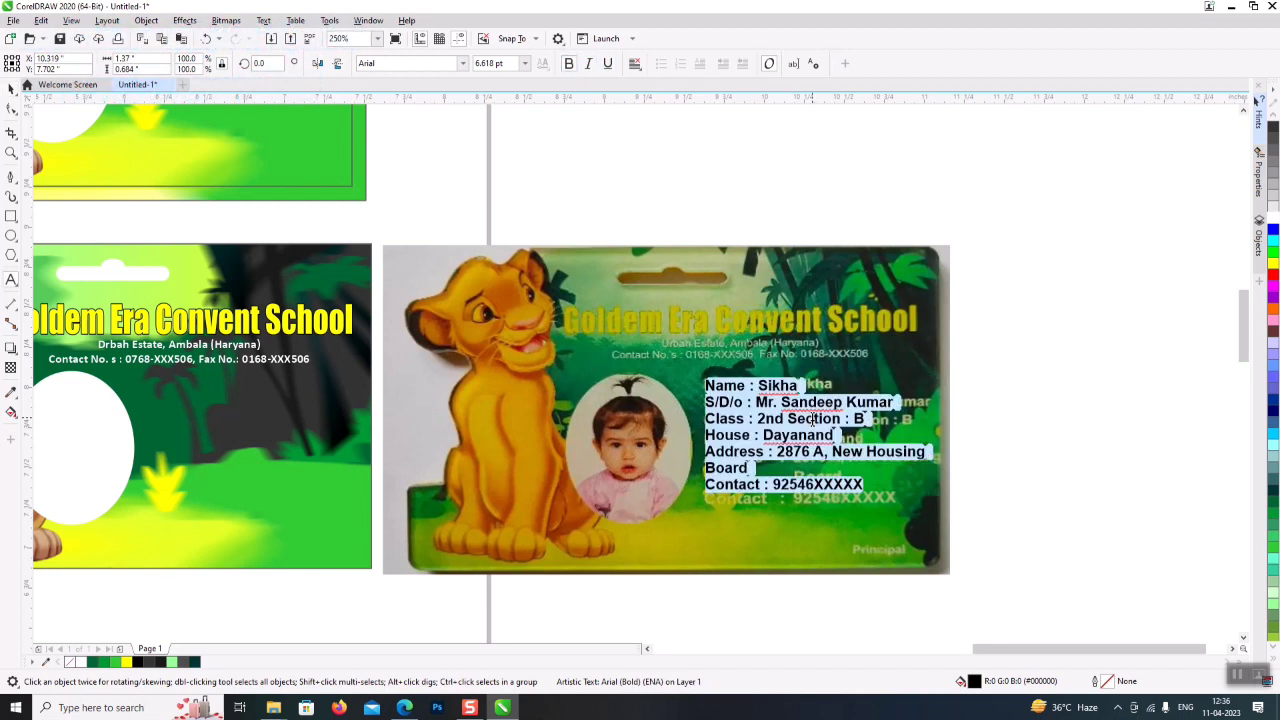
pyautogui.press('Delete')
pyautogui.click(1022, 392)
pyautogui.moveTo(698, 374); pyautogui.dragTo(970, 530)
pyautogui.hotkey('ctrl', 'a')
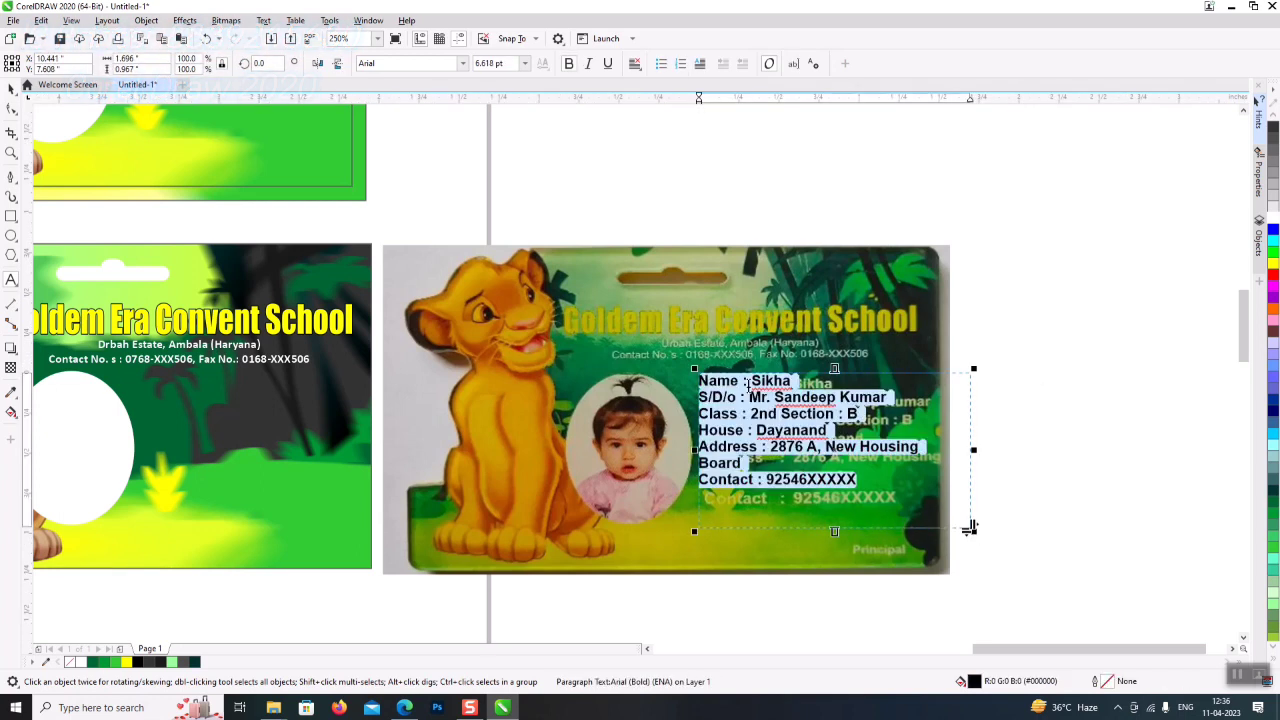
# - Align each detail value (Name, S/D/o, Class, House, Address, Contact) at one tab stop
pyautogui.click(748, 381)
pyautogui.press('Tab')
pyautogui.press('Tab')
pyautogui.press('Down')
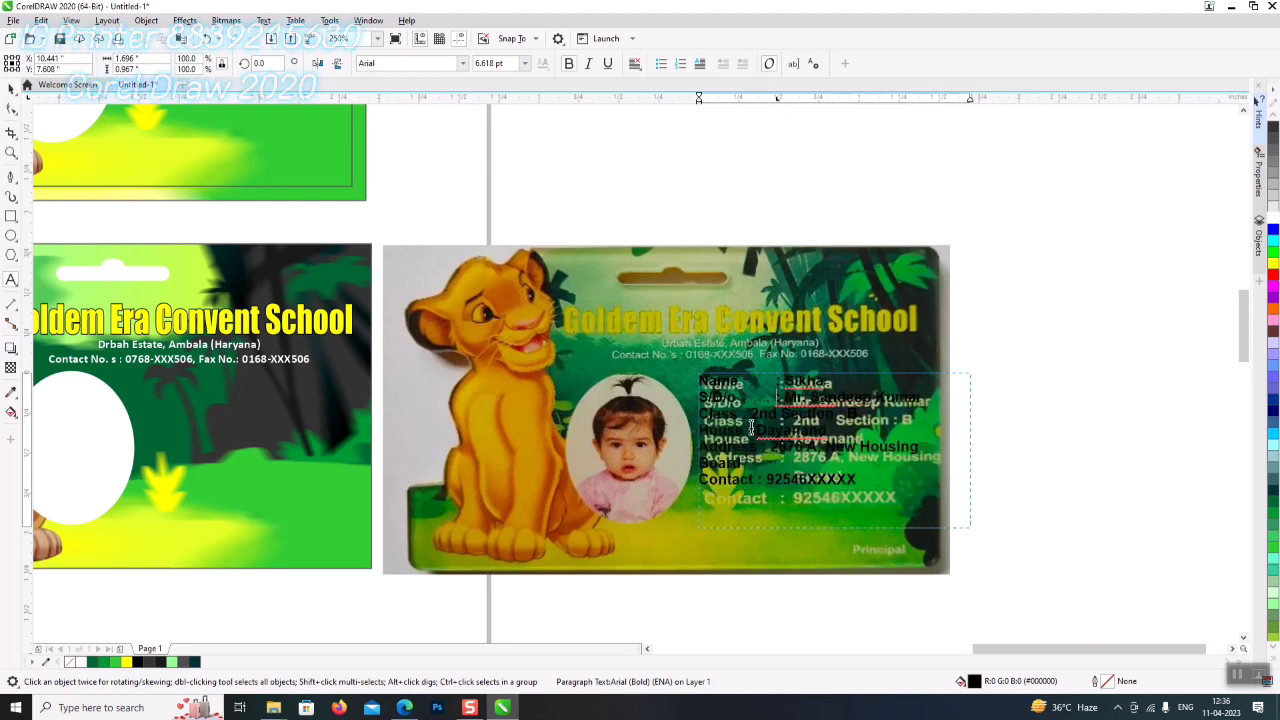
pyautogui.press('Tab')
pyautogui.press('Down')
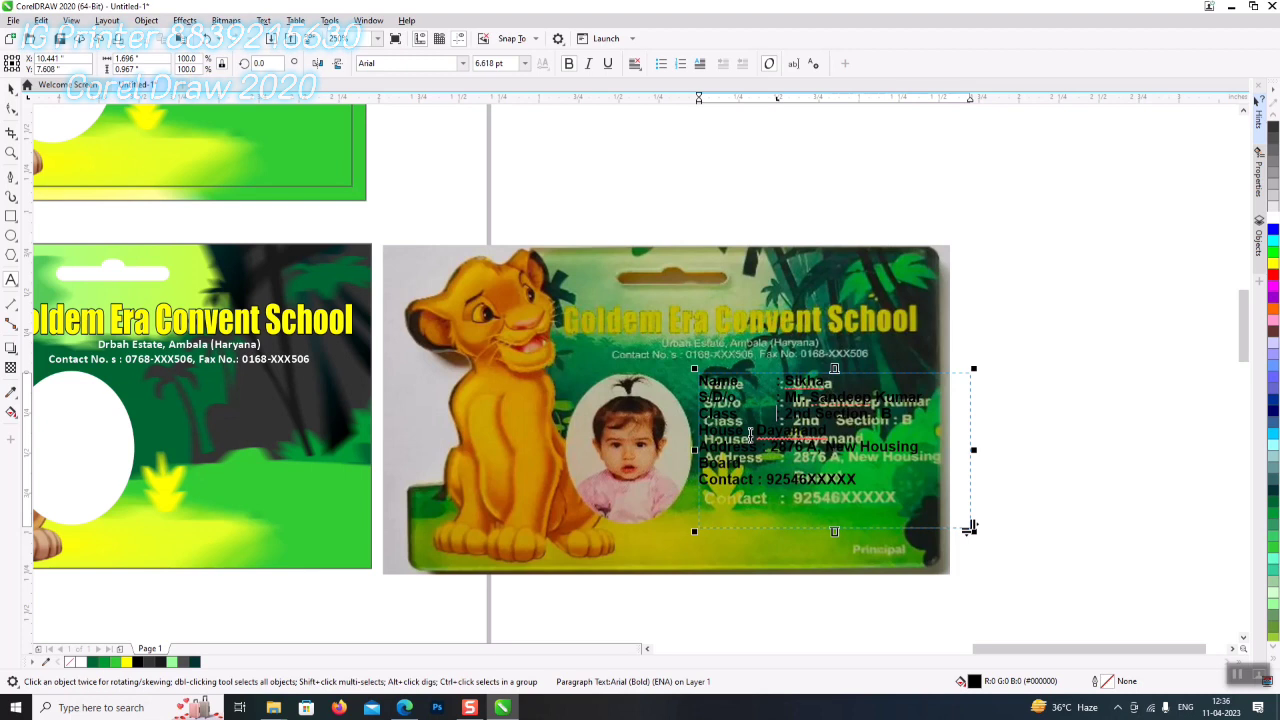
pyautogui.press('Tab')
pyautogui.press('Down')
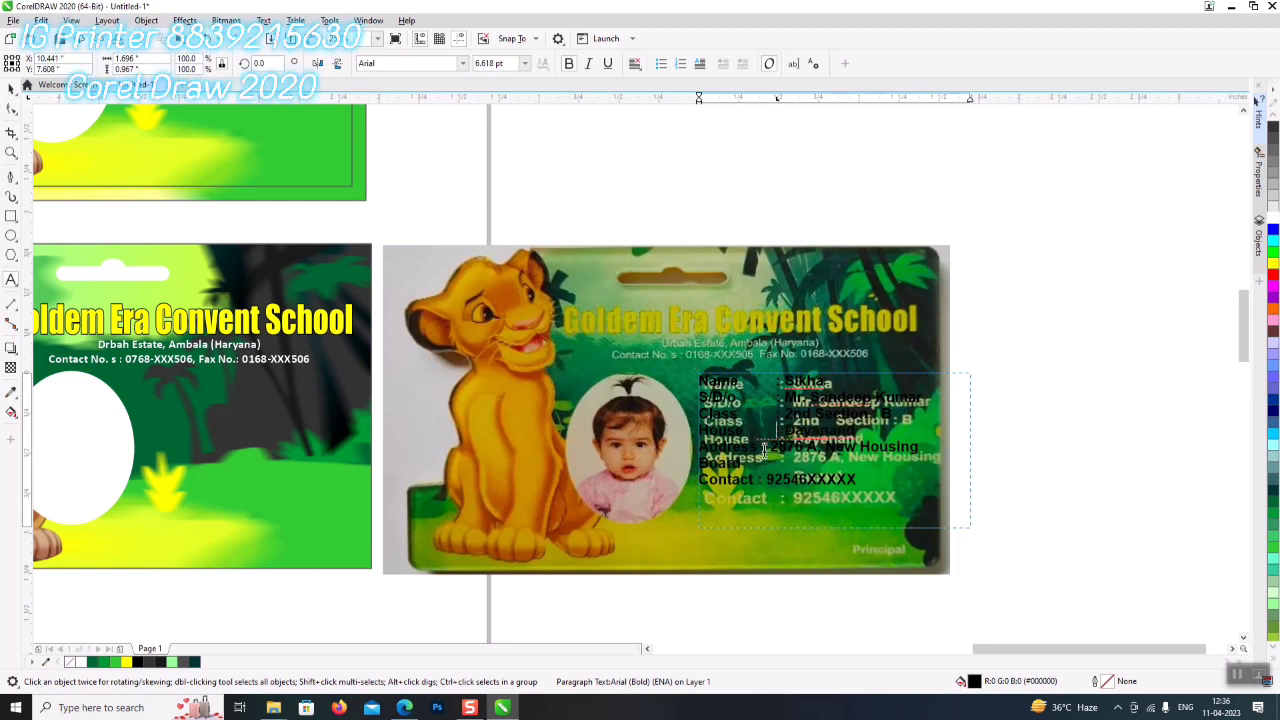
pyautogui.press('Tab')
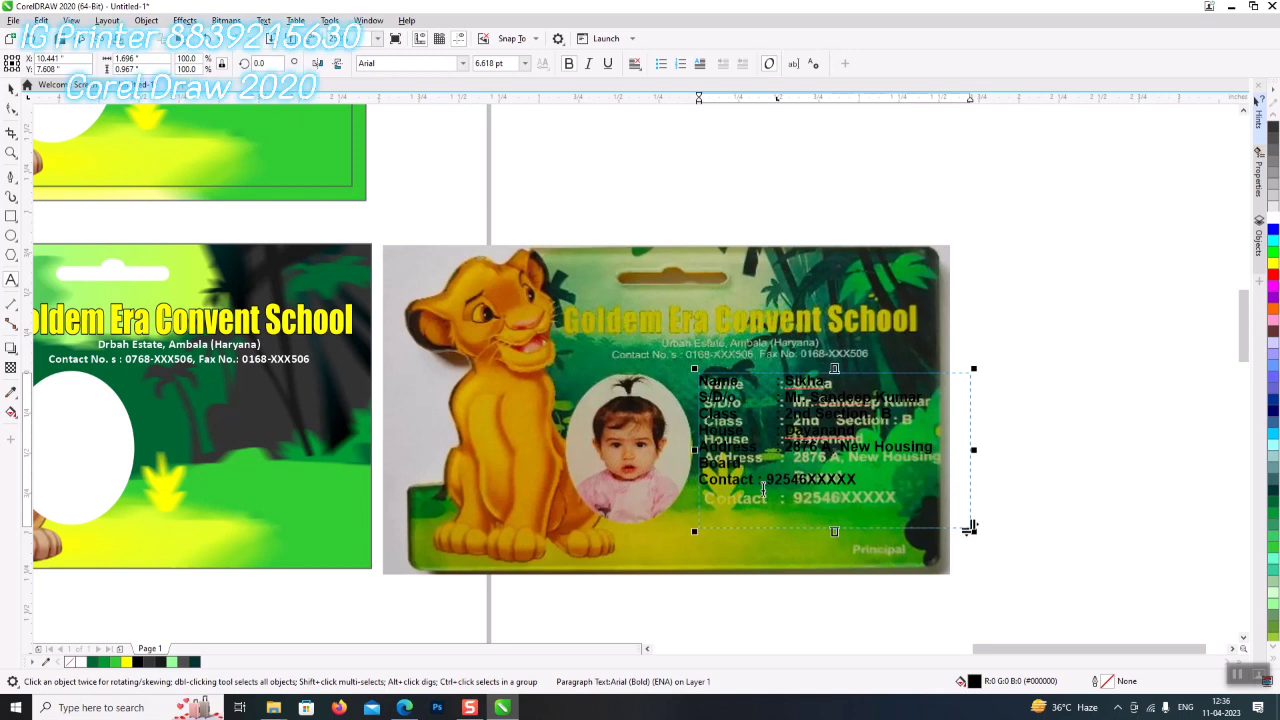
pyautogui.press('Tab')
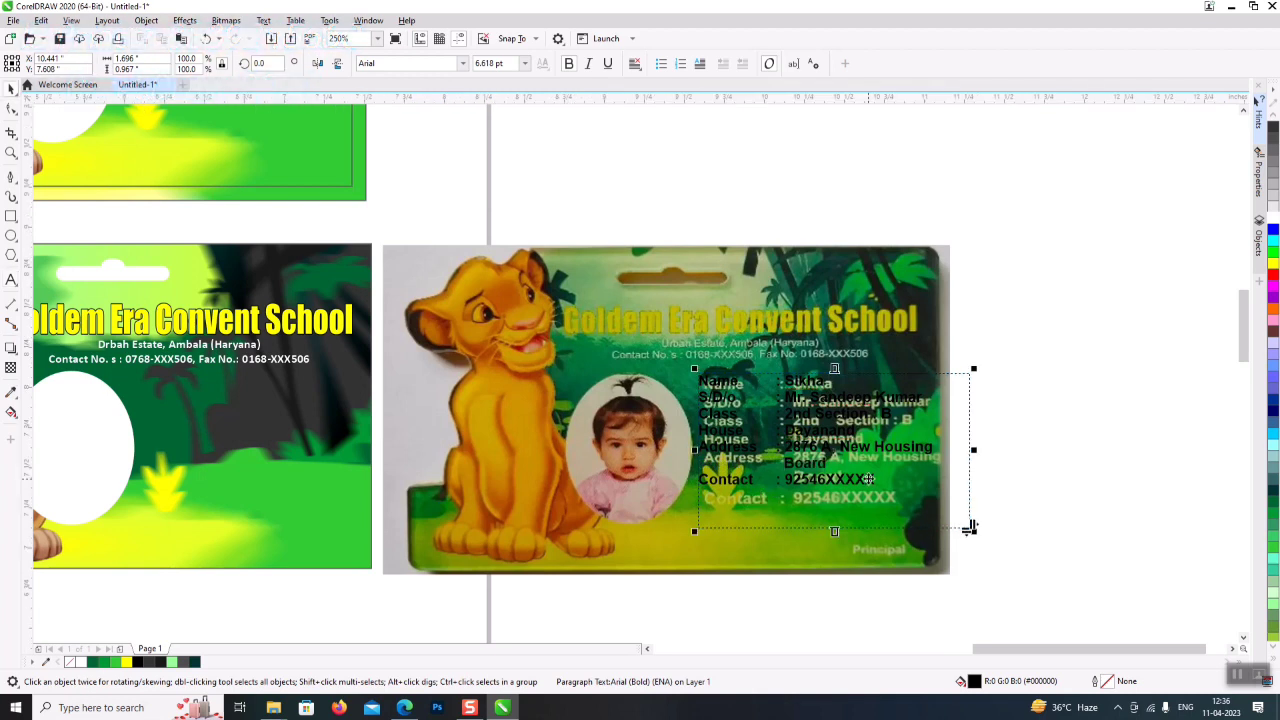
# - Move the details box onto the left card, make it white, and shift the tab stop closer to the labels
pyautogui.moveTo(830, 452); pyautogui.dragTo(280, 482)
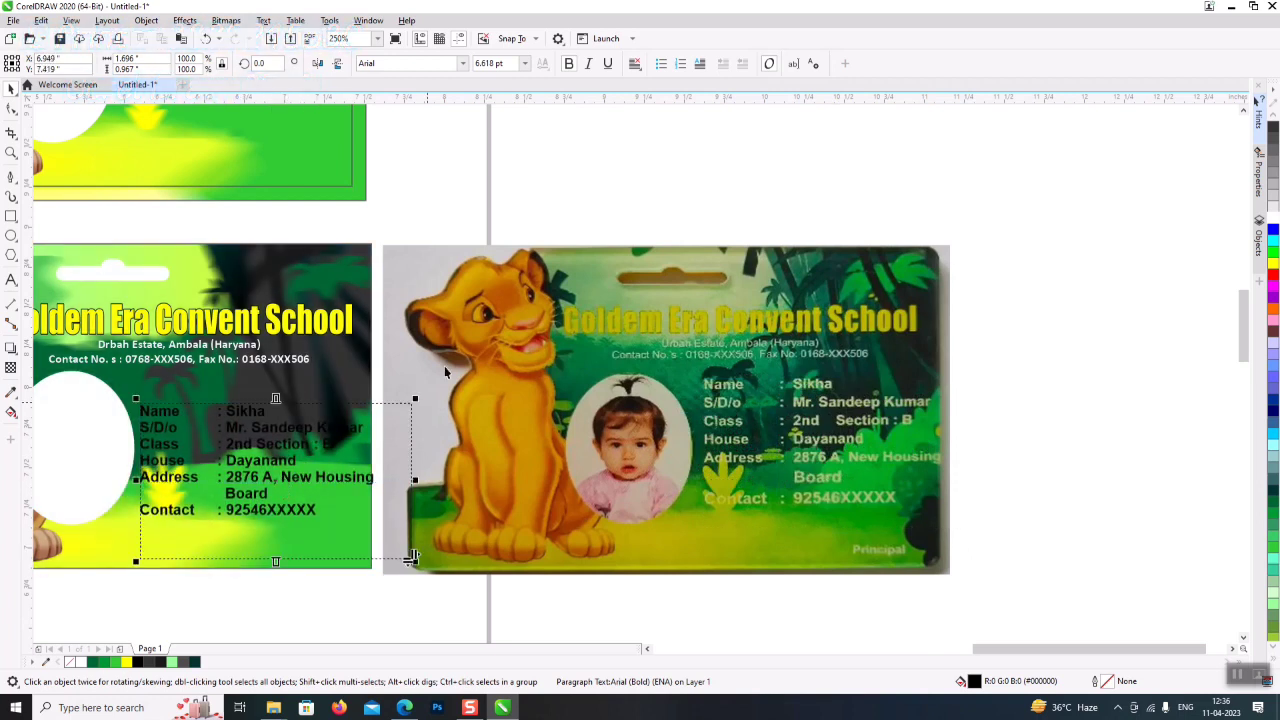
pyautogui.click(1273, 218)
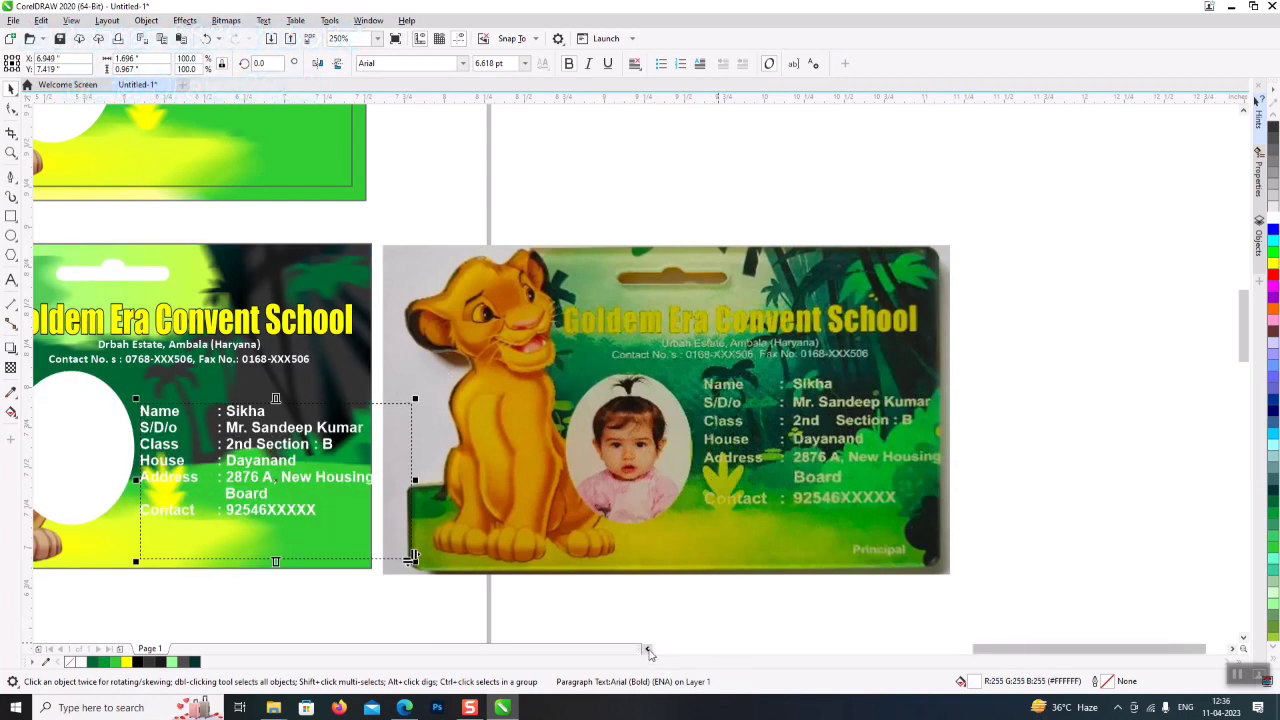
pyautogui.click(646, 649)
pyautogui.doubleClick(515, 464)
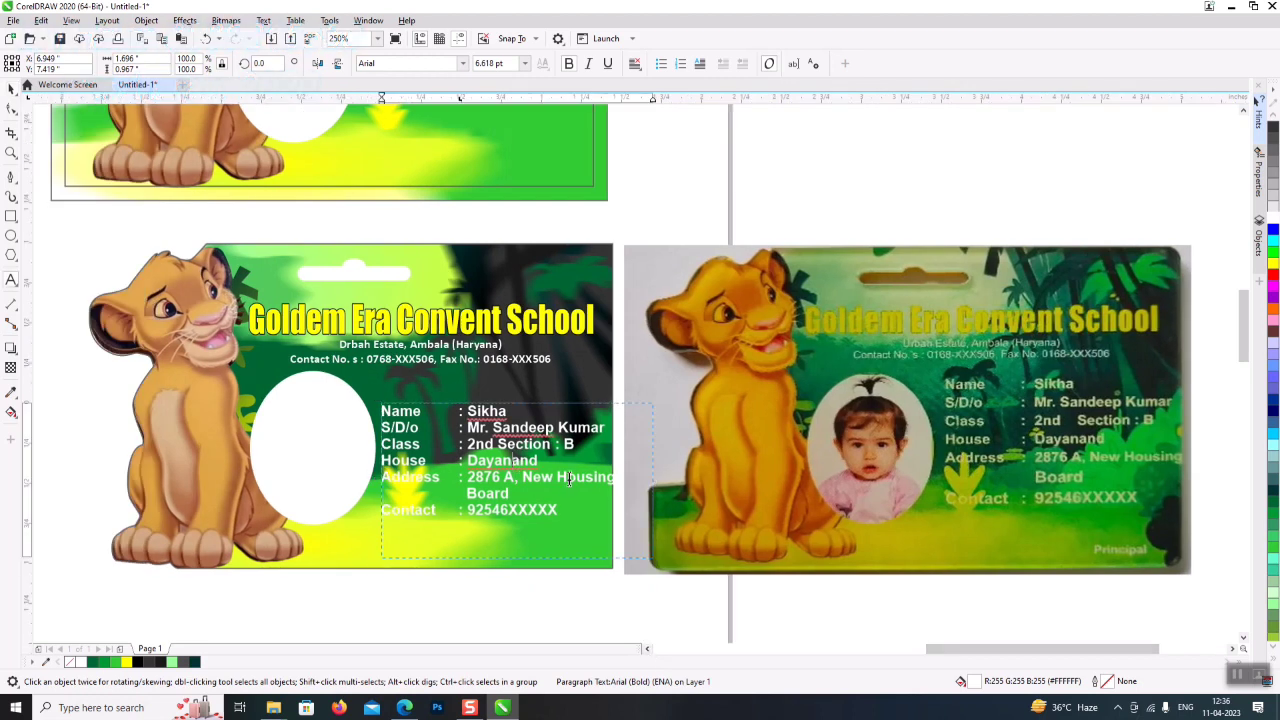
pyautogui.hotkey('ctrl', 'a')
pyautogui.moveTo(460, 100); pyautogui.dragTo(447, 102)
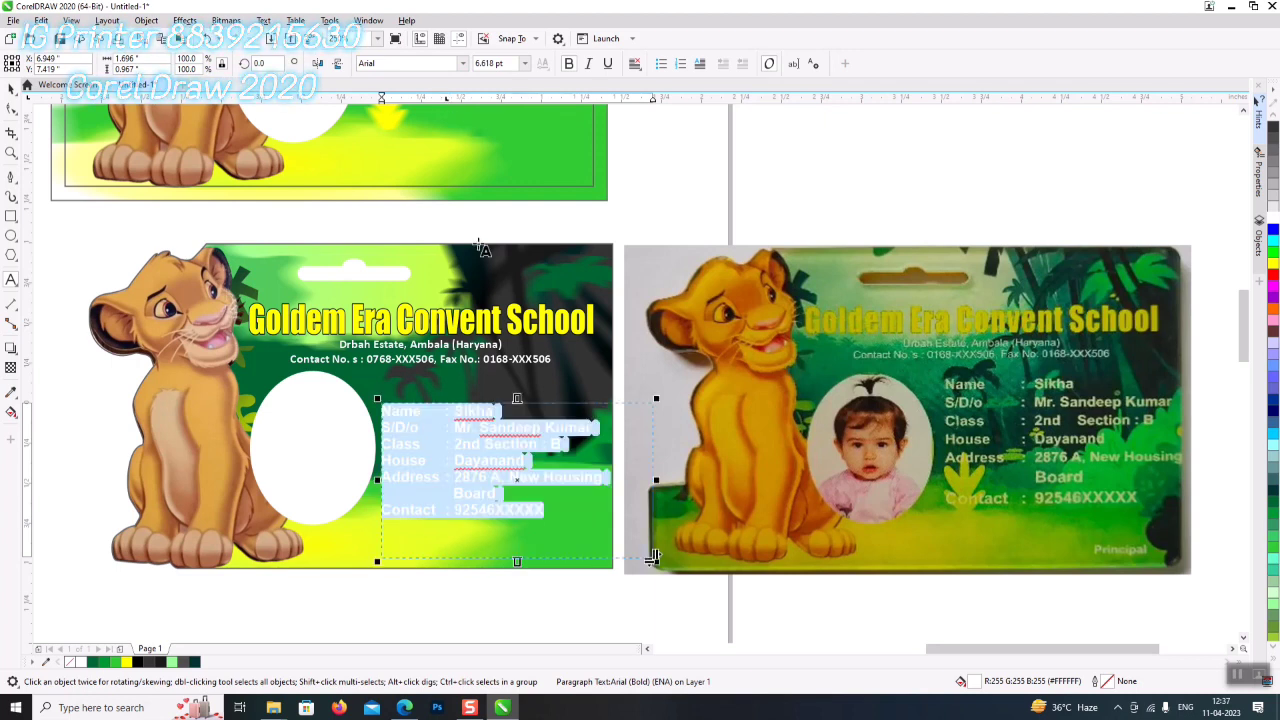
# - Shrink the details frame to fit the text and widen its line spacing
pyautogui.click(11, 88)
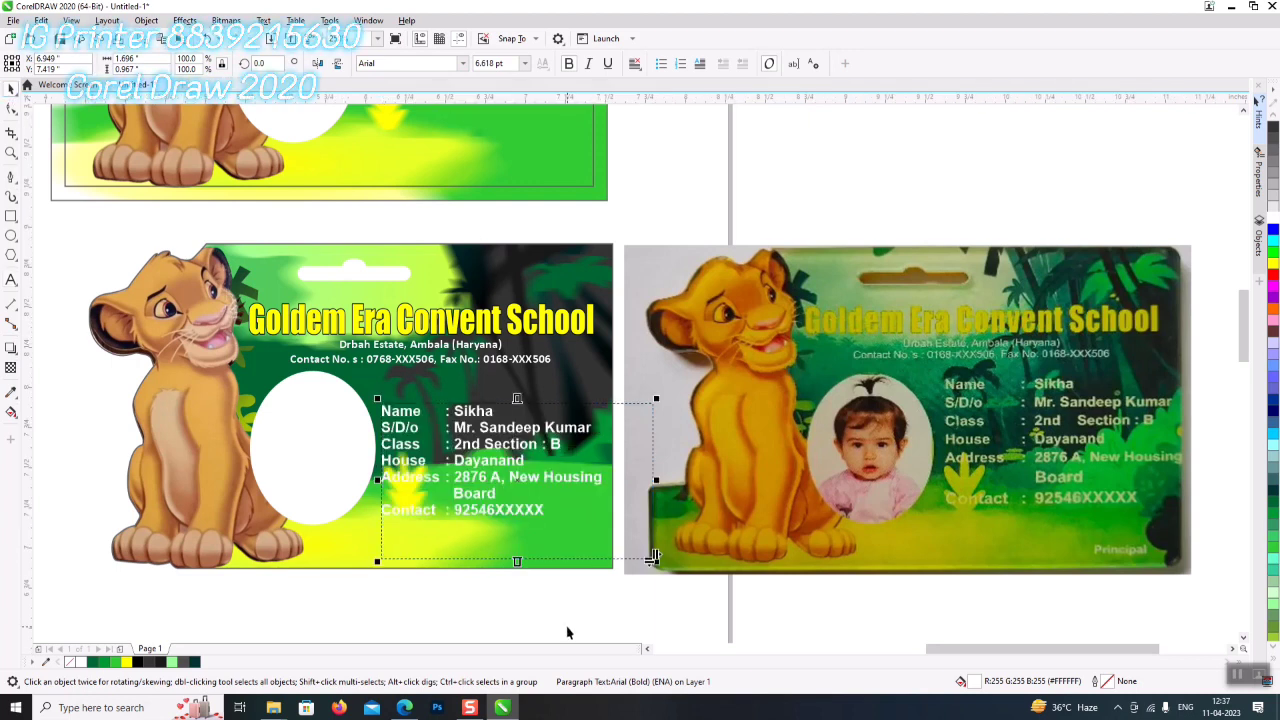
pyautogui.moveTo(653, 477); pyautogui.dragTo(607, 450)
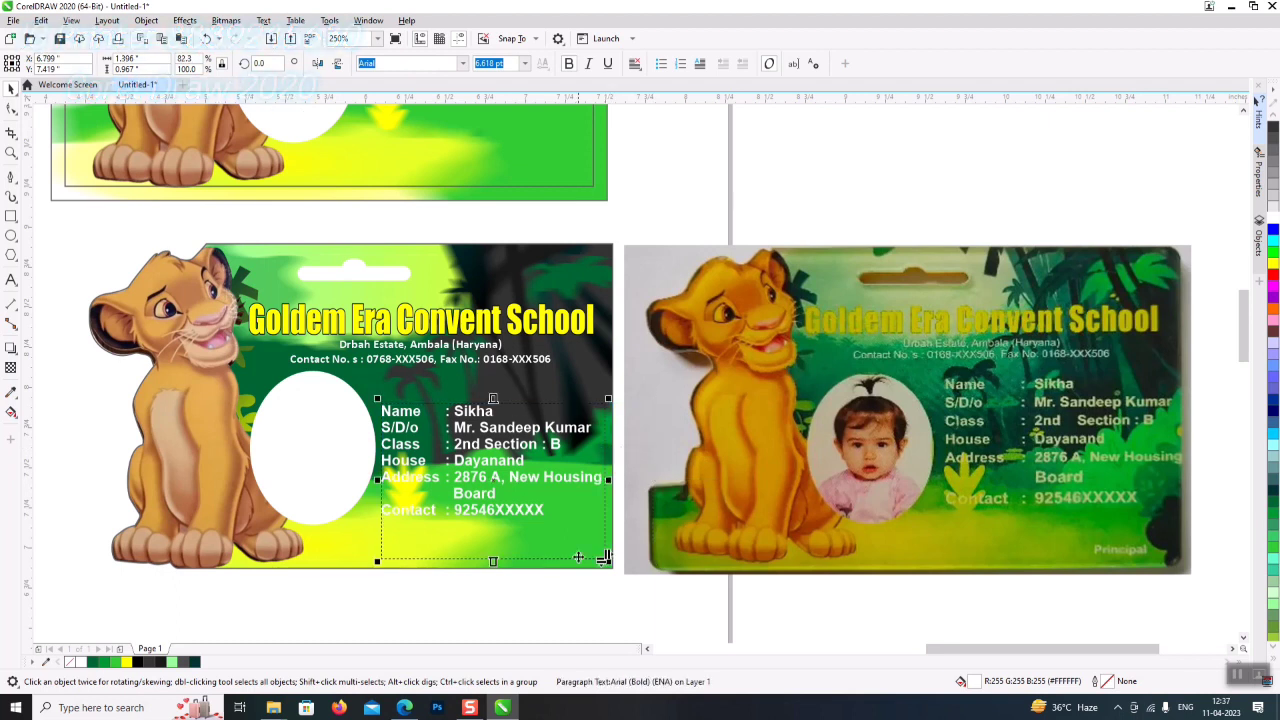
pyautogui.moveTo(604, 558); pyautogui.dragTo(604, 523)
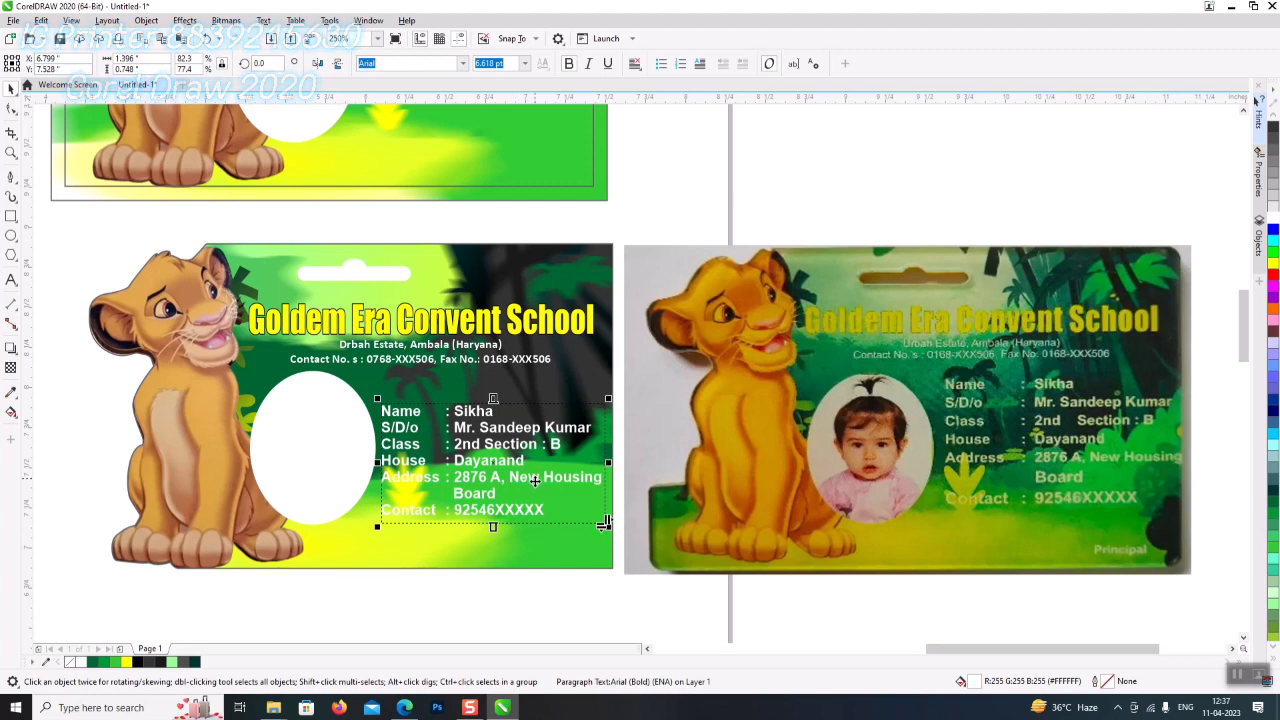
pyautogui.click(11, 108)
pyautogui.moveTo(374, 530); pyautogui.dragTo(376, 545)
# - Reposition the details block just beneath the school's contact line
pyautogui.press('space')
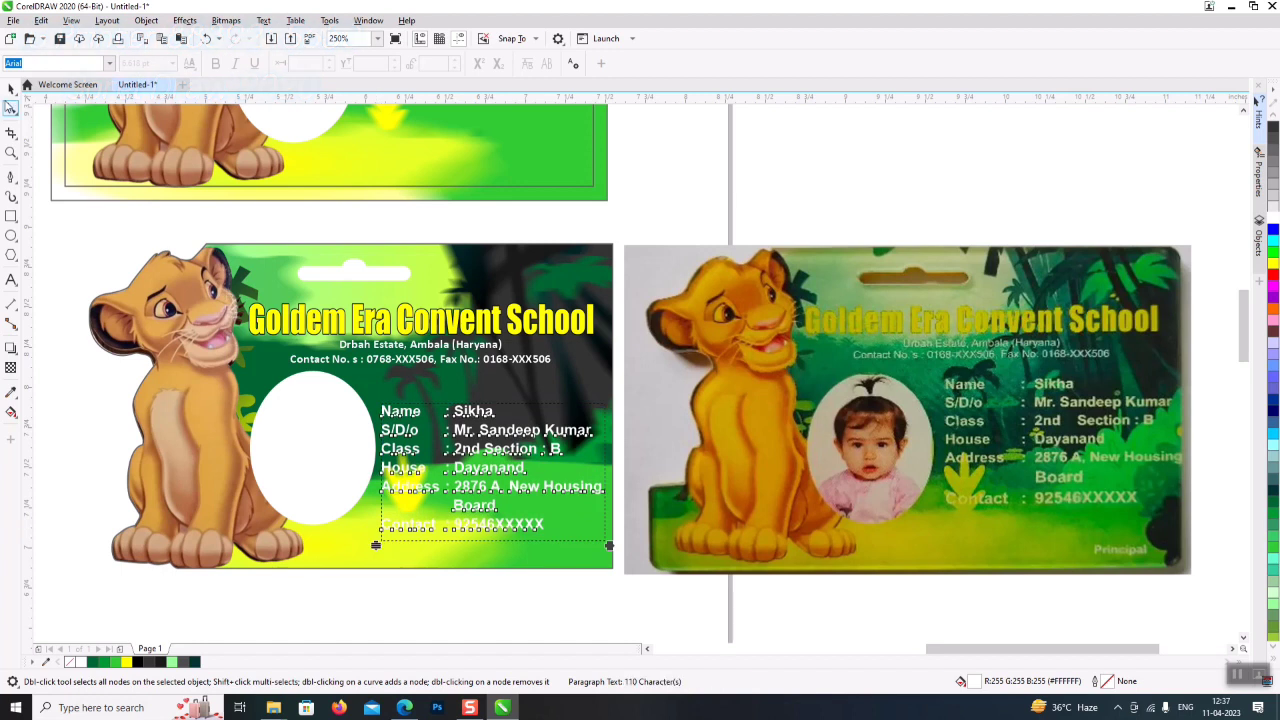
pyautogui.click(163, 292)
pyautogui.hotkey('ctrl', 'z')
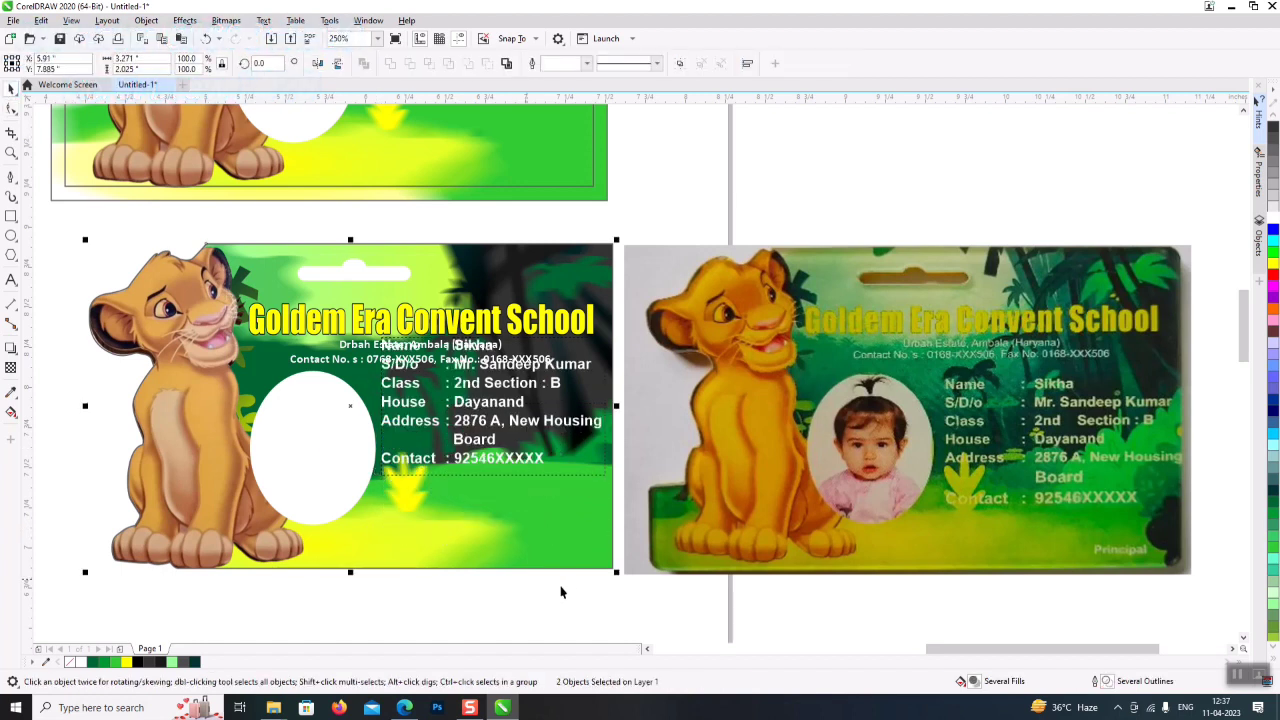
pyautogui.click(588, 640)
pyautogui.moveTo(484, 424); pyautogui.dragTo(483, 472)
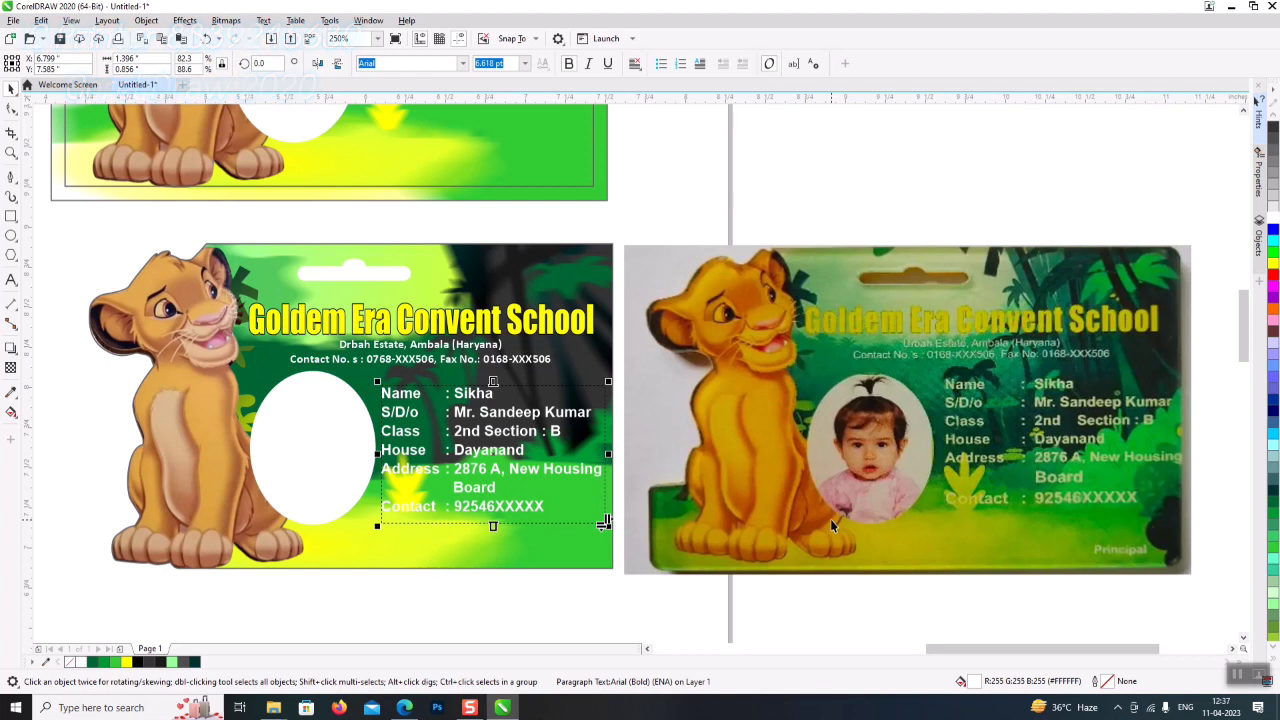
# - Give the details text a 0.2 mm round-cornered outline behind the fill that scales with the object
pyautogui.press('F12')
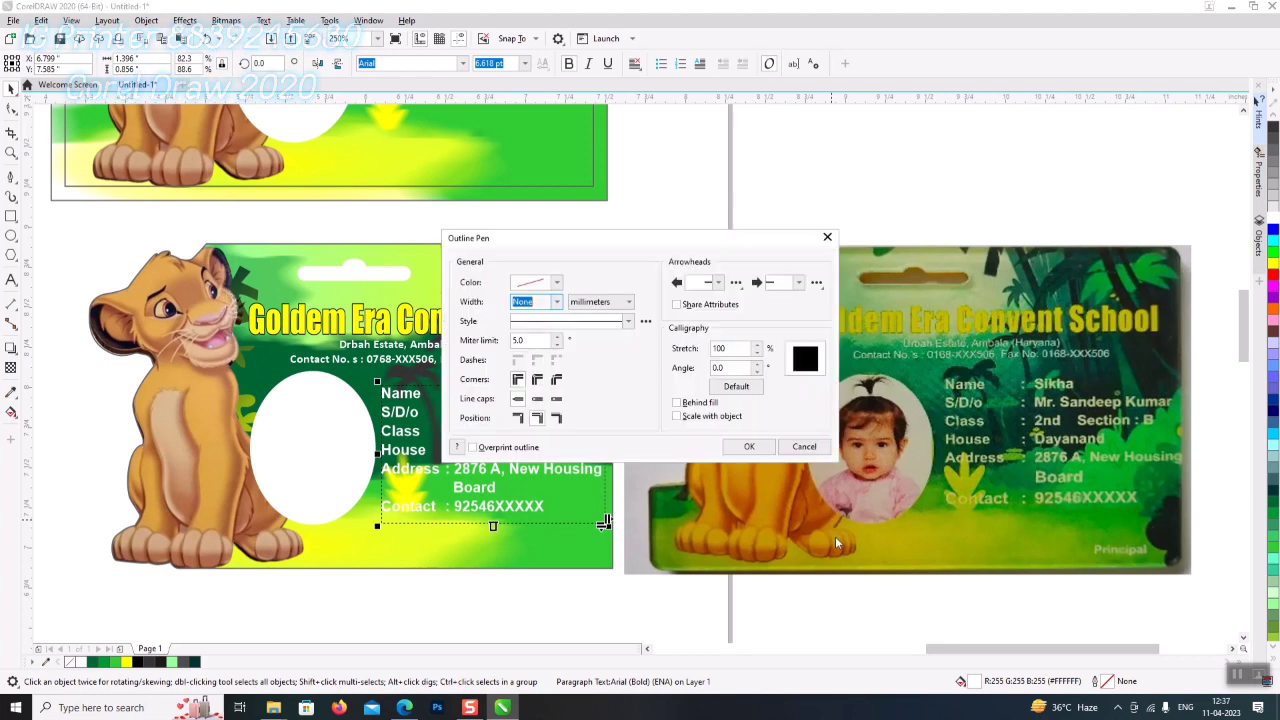
pyautogui.click(557, 302)
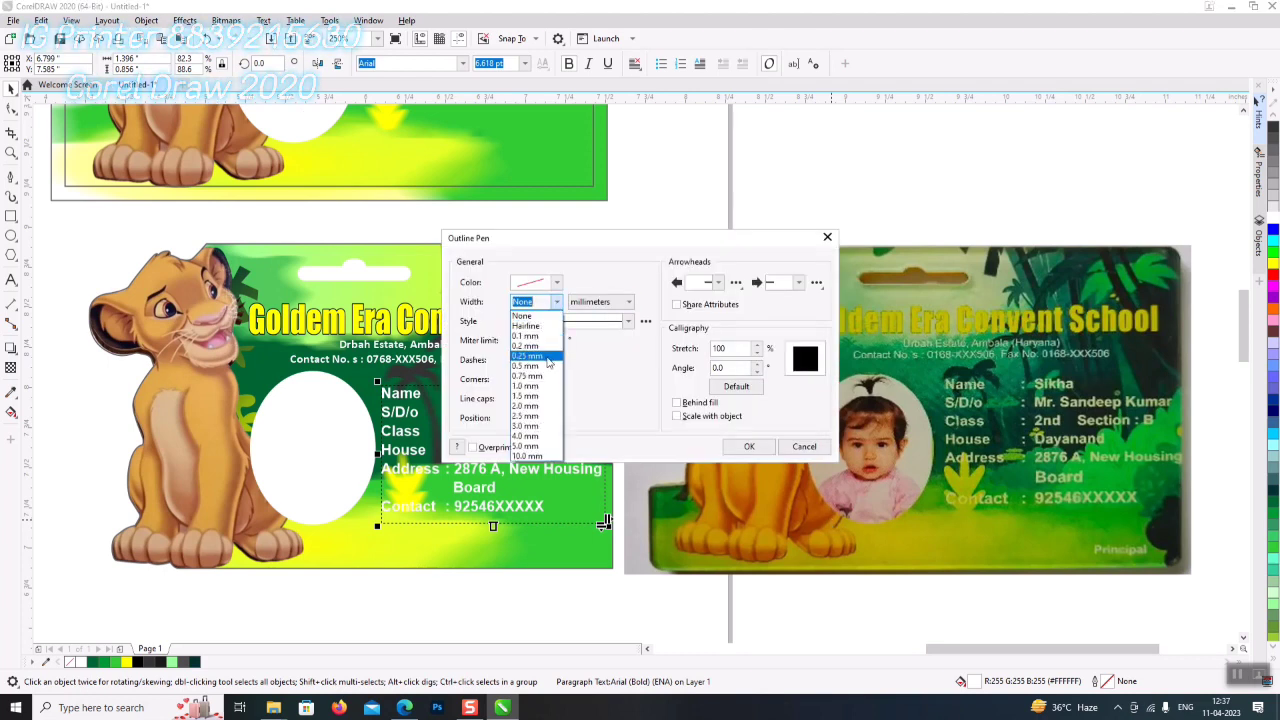
pyautogui.click(548, 362)
pyautogui.click(537, 379)
pyautogui.click(725, 418)
pyautogui.click(700, 402)
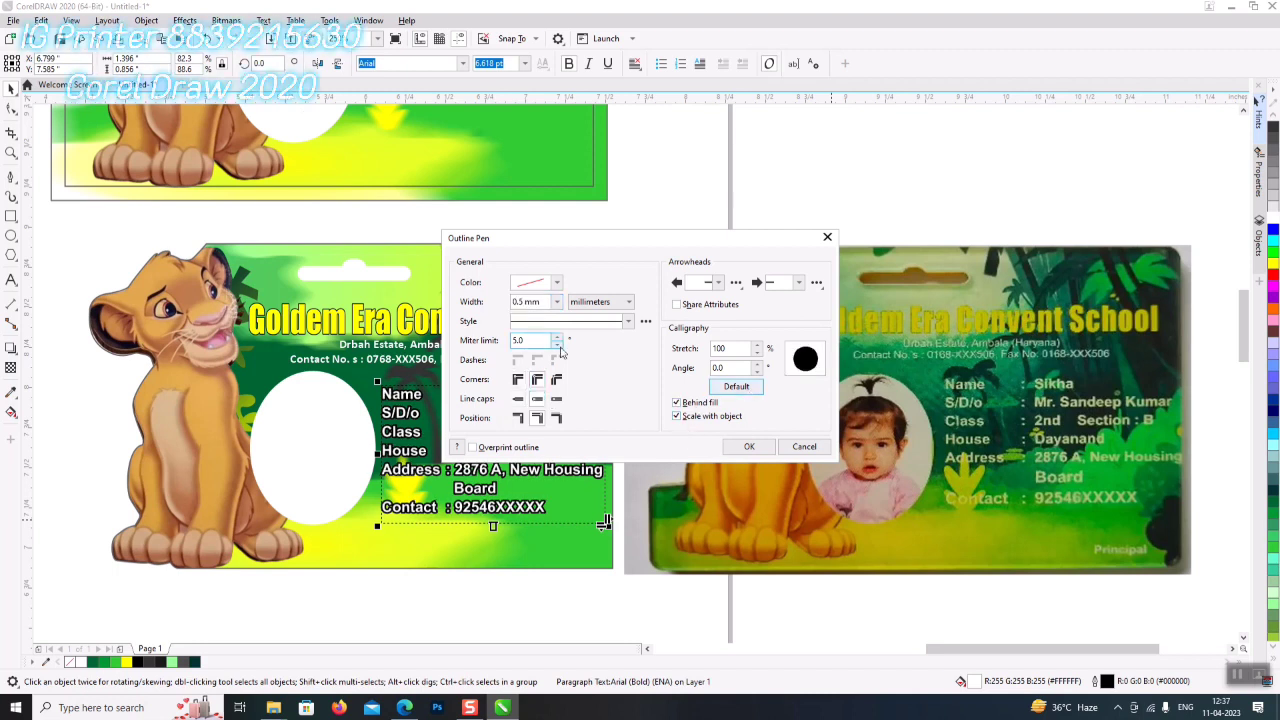
pyautogui.click(557, 302)
pyautogui.click(553, 336)
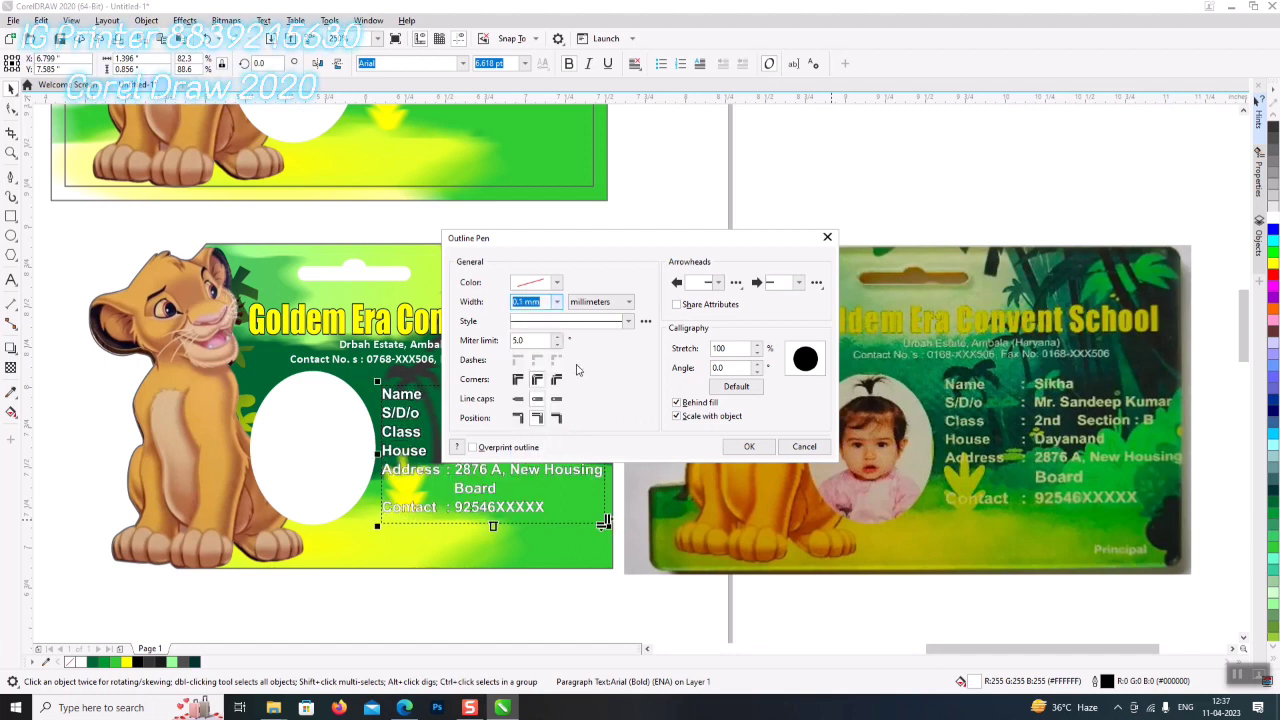
pyautogui.click(556, 303)
pyautogui.click(547, 346)
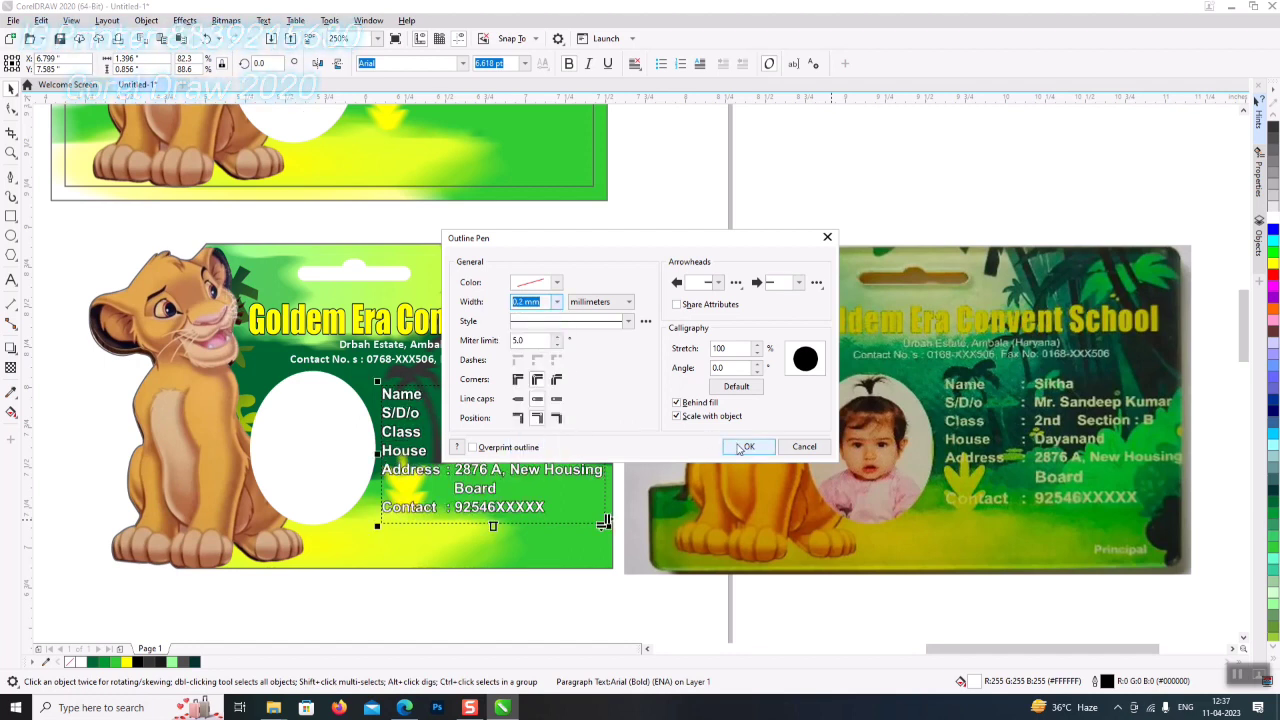
pyautogui.click(740, 448)
pyautogui.click(648, 616)
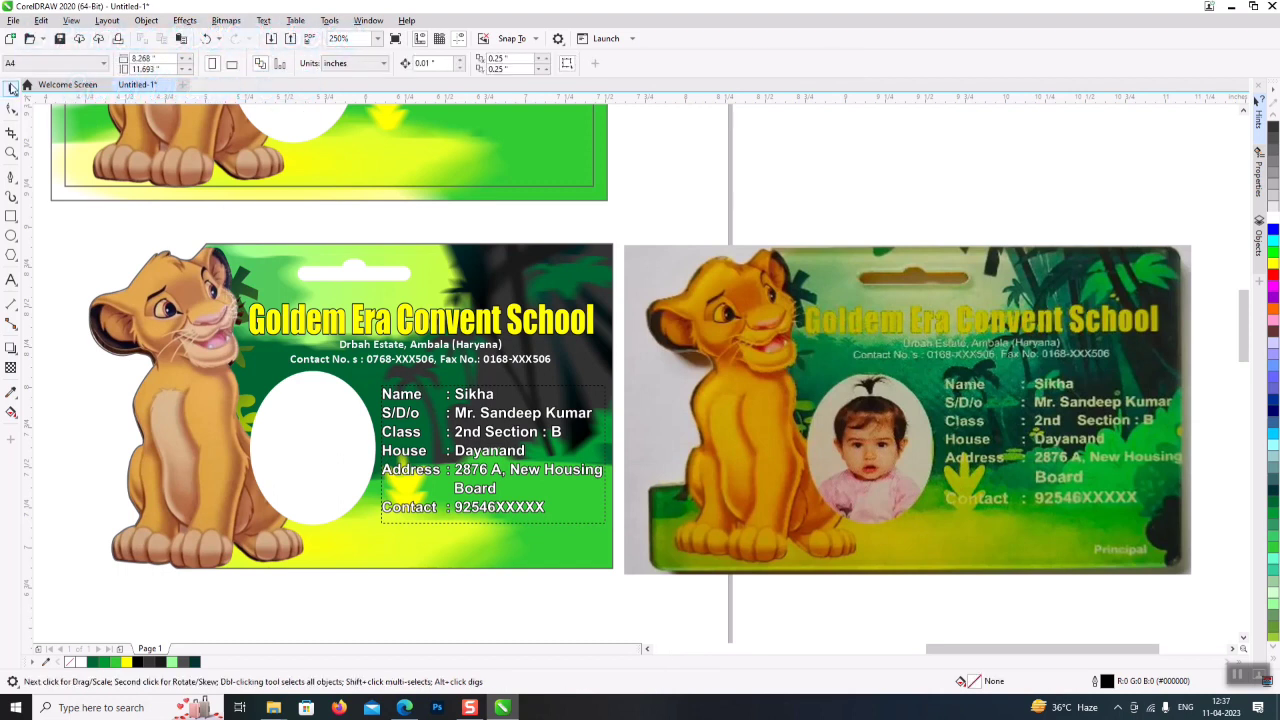
pyautogui.click(940, 335)
# - Reposition the printed card photo and the cutting outline, moving the design card and outline up together
pyautogui.moveTo(794, 497); pyautogui.dragTo(840, 513)
pyautogui.scroll(-4, 620, 451)
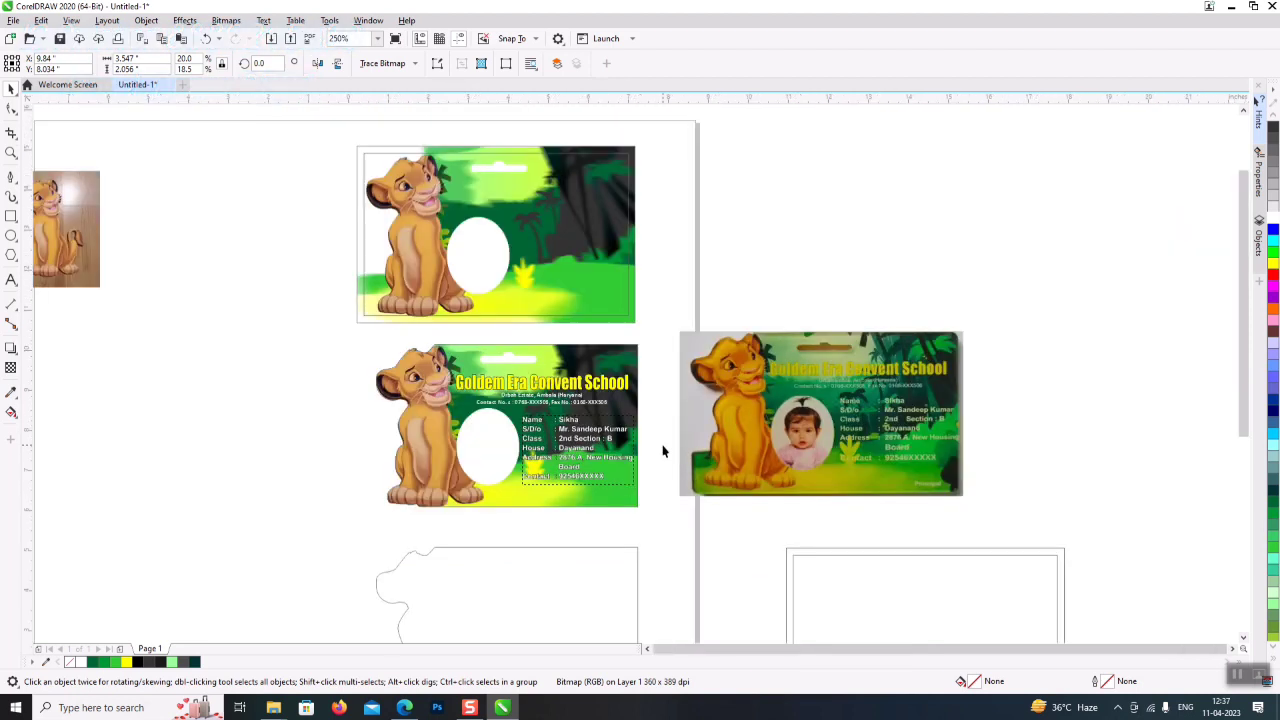
pyautogui.scroll(3, 657, 476)
pyautogui.moveTo(746, 436); pyautogui.dragTo(790, 450)
pyautogui.moveTo(862, 658); pyautogui.dragTo(798, 658)
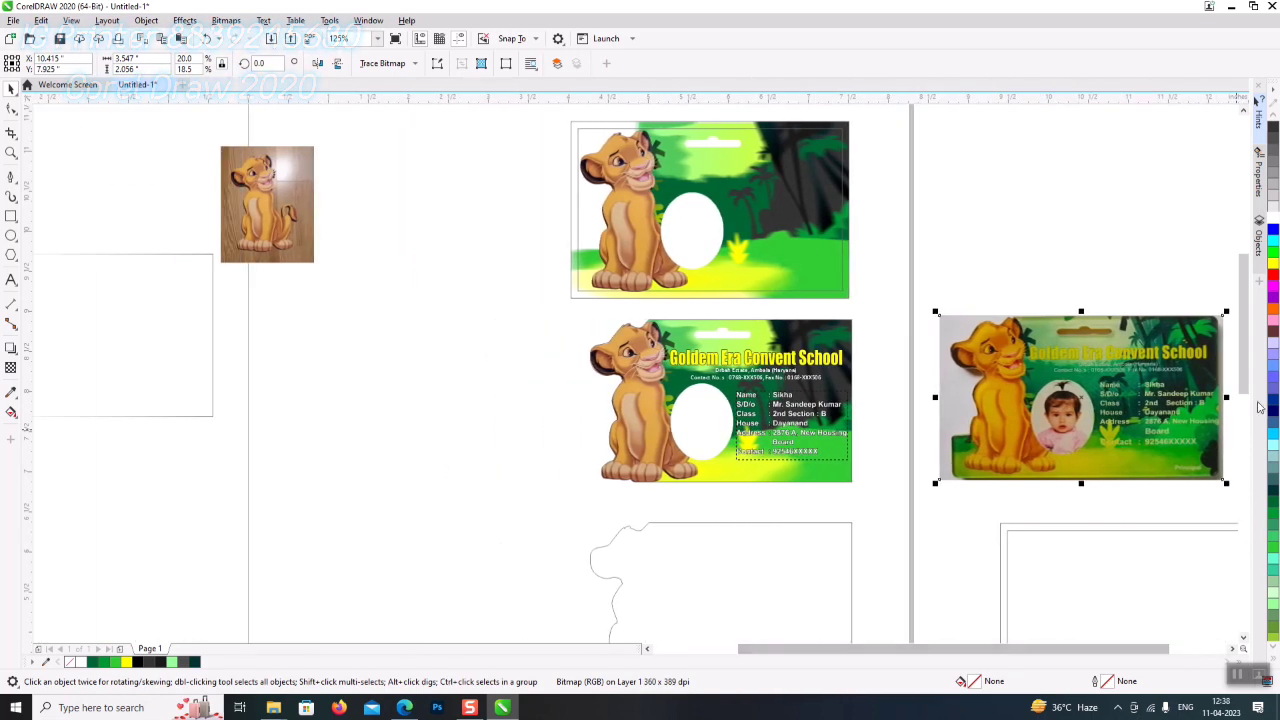
pyautogui.scroll(-1, 1250, 376)
pyautogui.moveTo(780, 521); pyautogui.dragTo(766, 489)
pyautogui.moveTo(873, 640); pyautogui.dragTo(554, 294)
pyautogui.moveTo(753, 417); pyautogui.dragTo(752, 402)
pyautogui.click(884, 510)
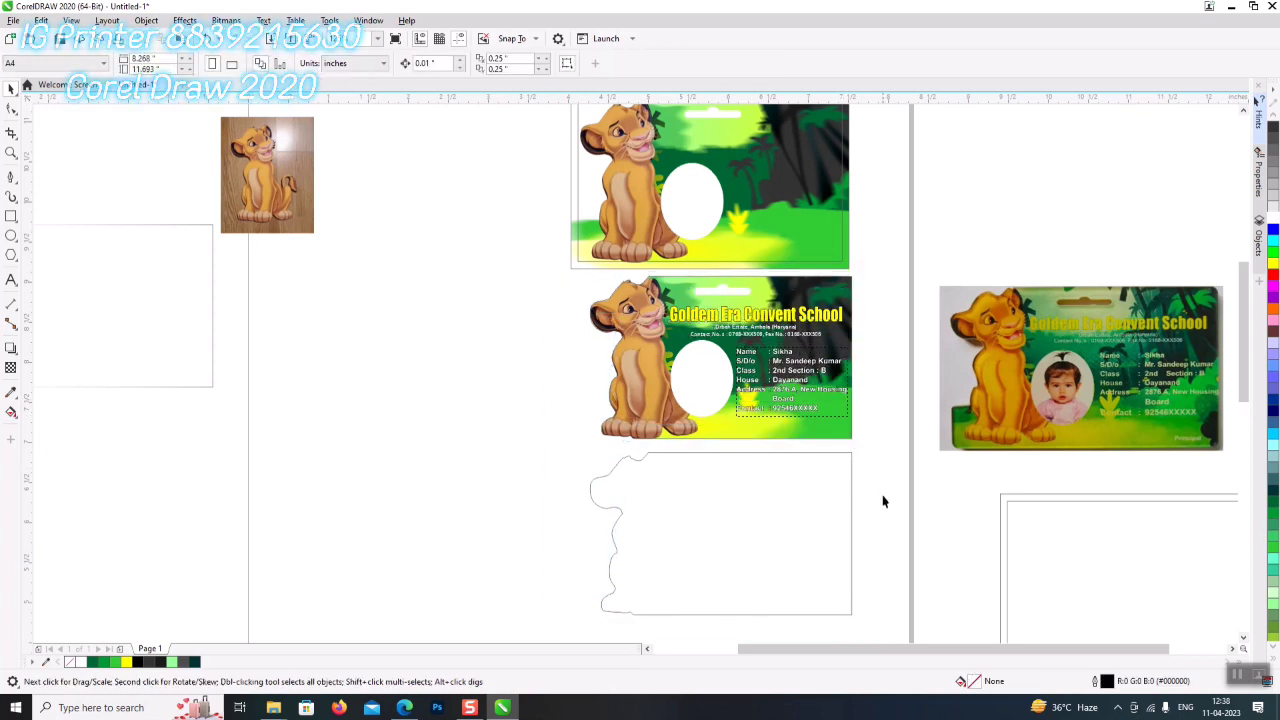
# - Drop a copy of the Goldem Era Convent School title at upper left and colour it dark grey
pyautogui.click(743, 327)
pyautogui.moveTo(743, 327); pyautogui.dragTo(457, 194)
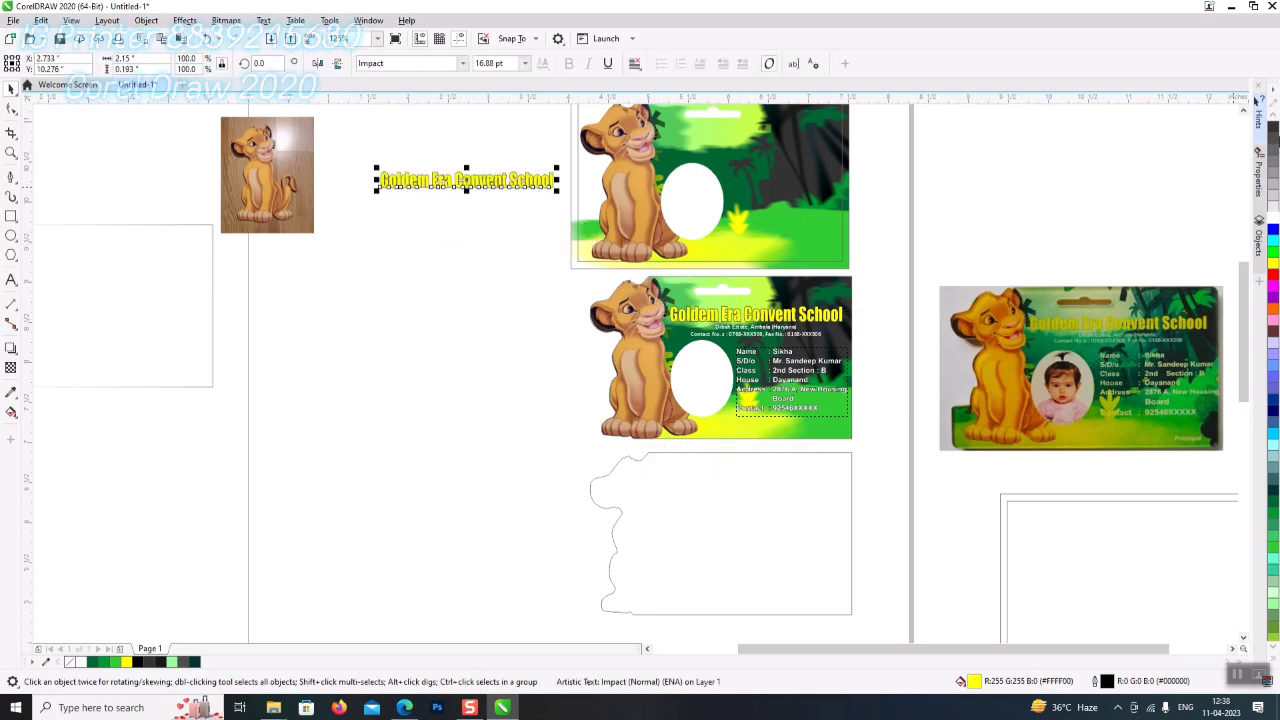
pyautogui.click(1274, 140)
# - Retype the copied title as the three-line label Stap 1, Stap 2, Stap 3 beside the top card
pyautogui.doubleClick(517, 180)
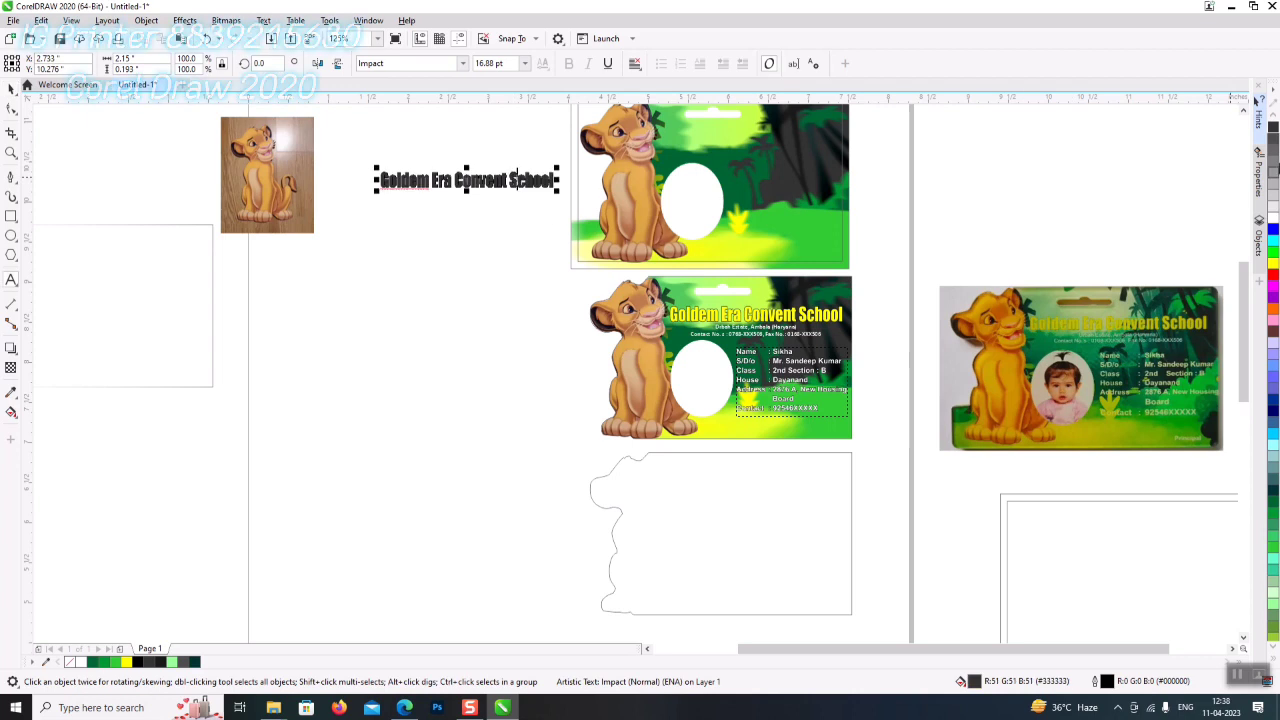
pyautogui.hotkey('ctrl', 'a')
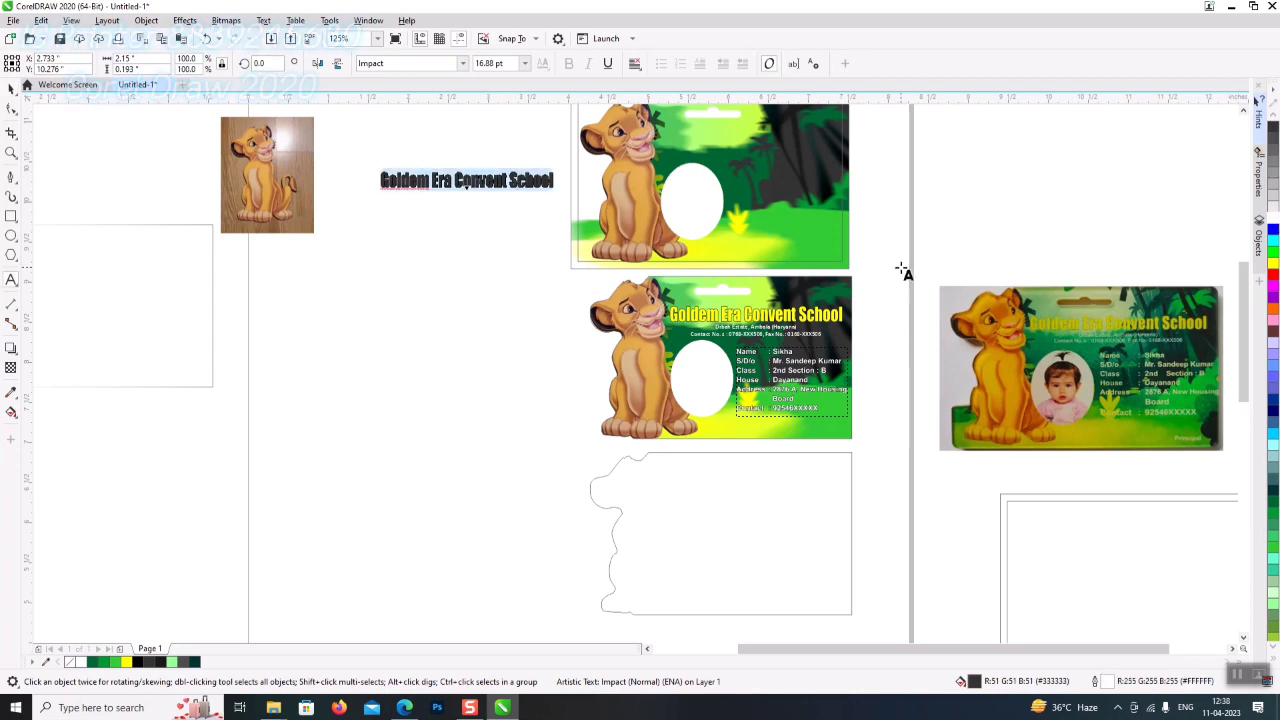
pyautogui.write('S')
pyautogui.press('BackSpace')
pyautogui.press('BackSpace')
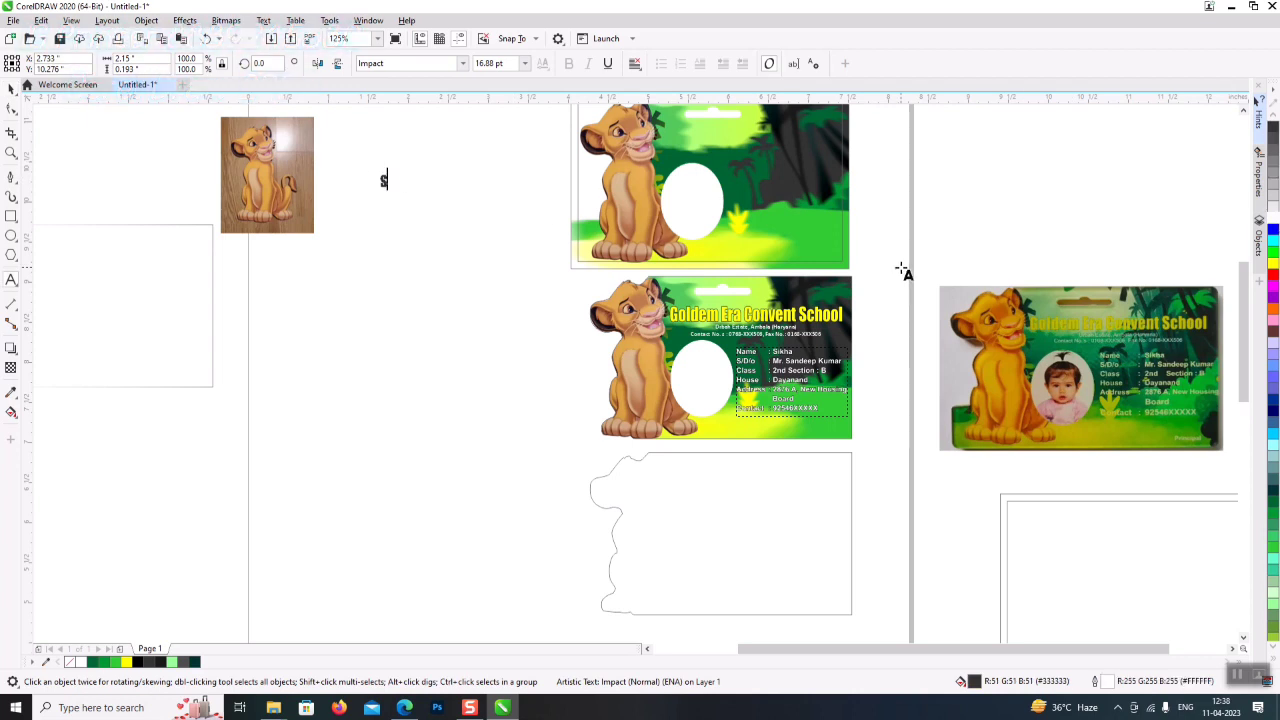
pyautogui.write('Stap 1')
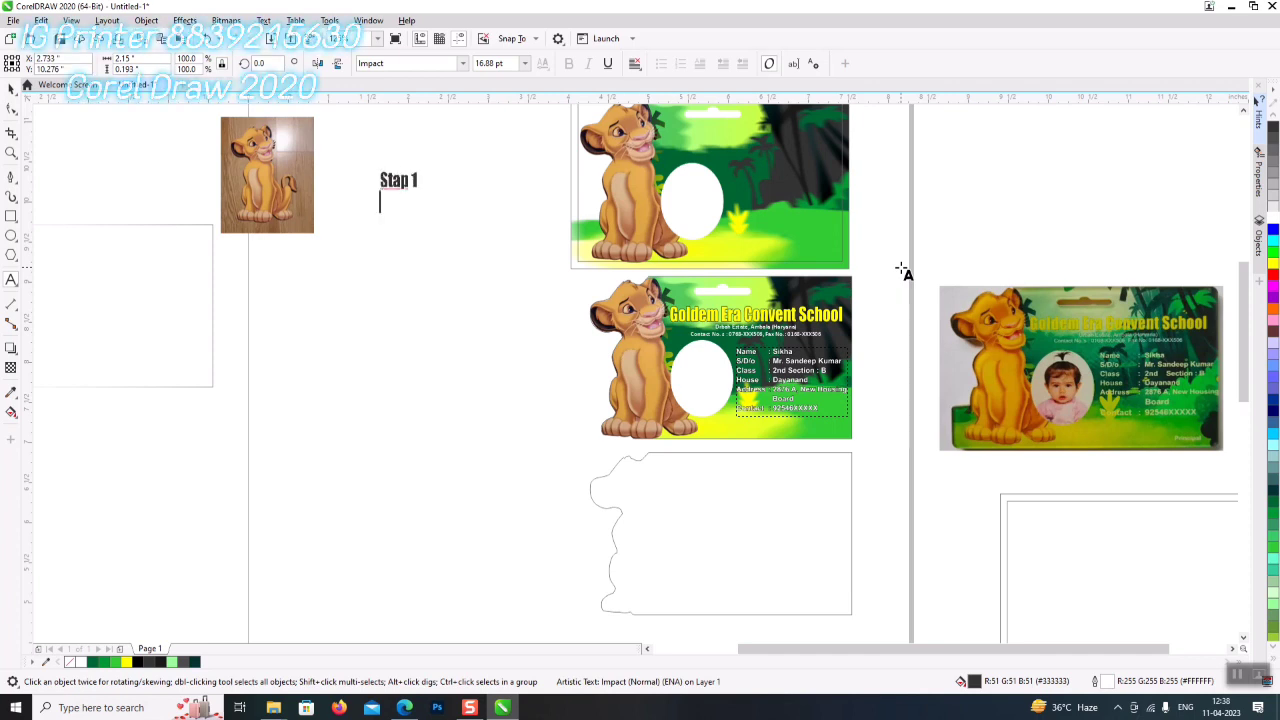
pyautogui.press('Return')
pyautogui.write('Stap')
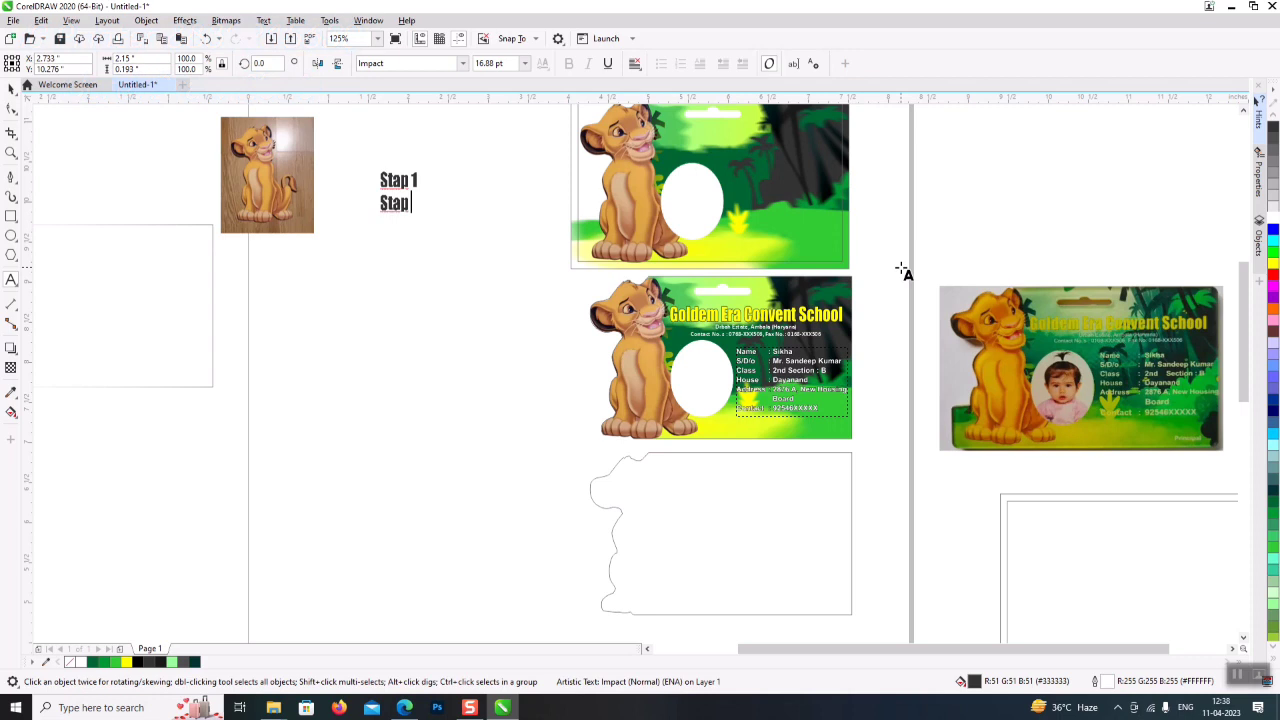
pyautogui.write('Stap 3')
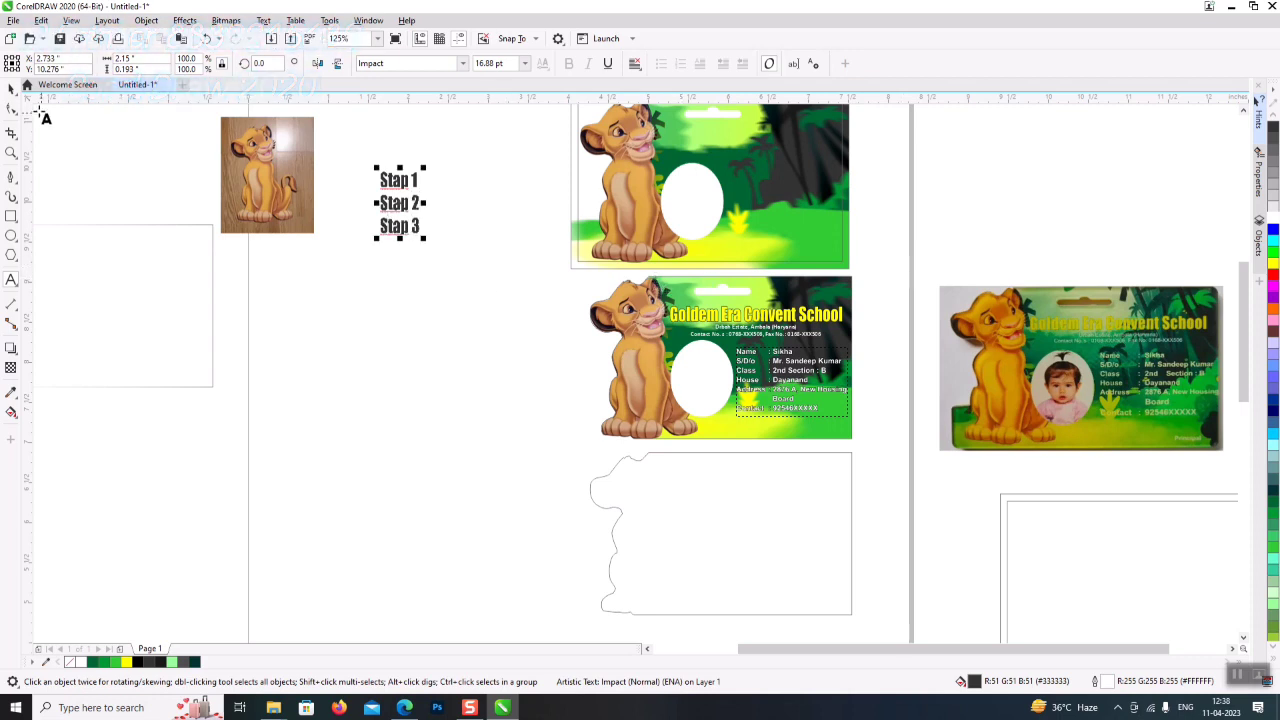
pyautogui.moveTo(400, 203); pyautogui.dragTo(506, 620)
pyautogui.click(11, 108)
# - Undo the spacing change, break the label into separate lines, and centre Stap 3 on the cutting-line card
pyautogui.hotkey('ctrl', 'z')
pyautogui.click(11, 88)
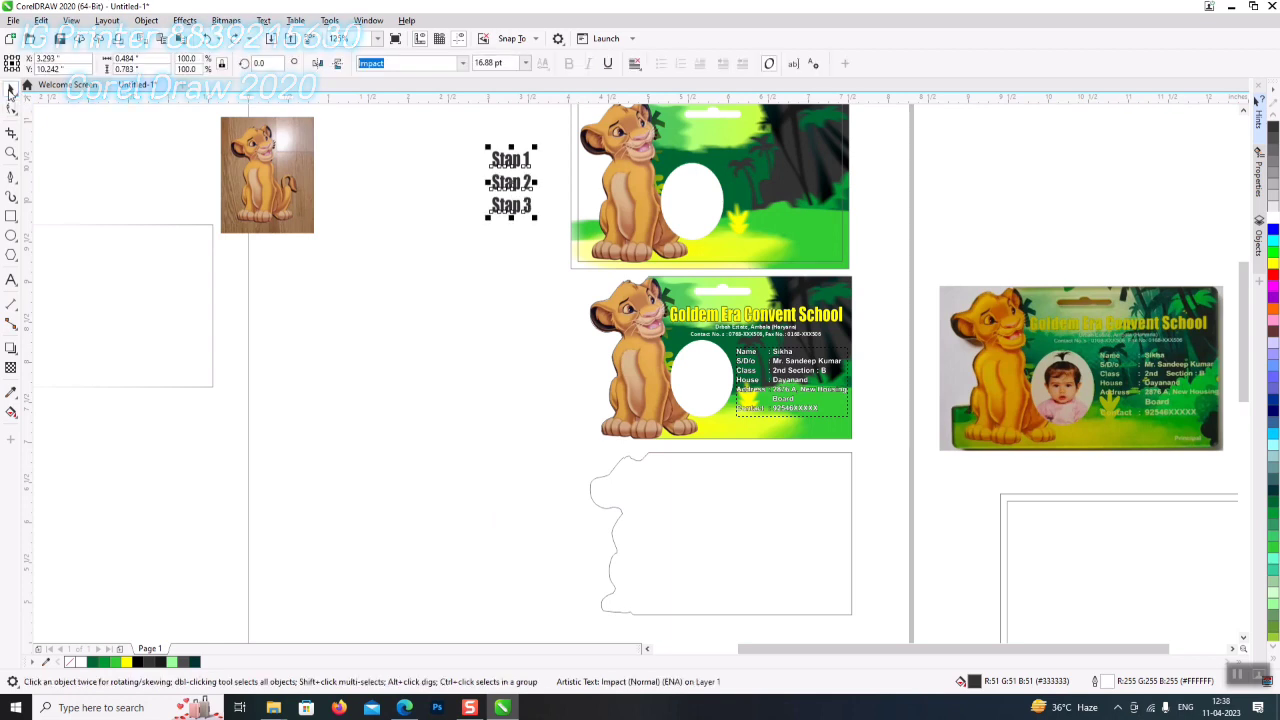
pyautogui.hotkey('ctrl', 'k')
pyautogui.click(536, 207)
pyautogui.keyDown('shift'); pyautogui.click(680, 509); pyautogui.keyUp('shift')
pyautogui.press('c')
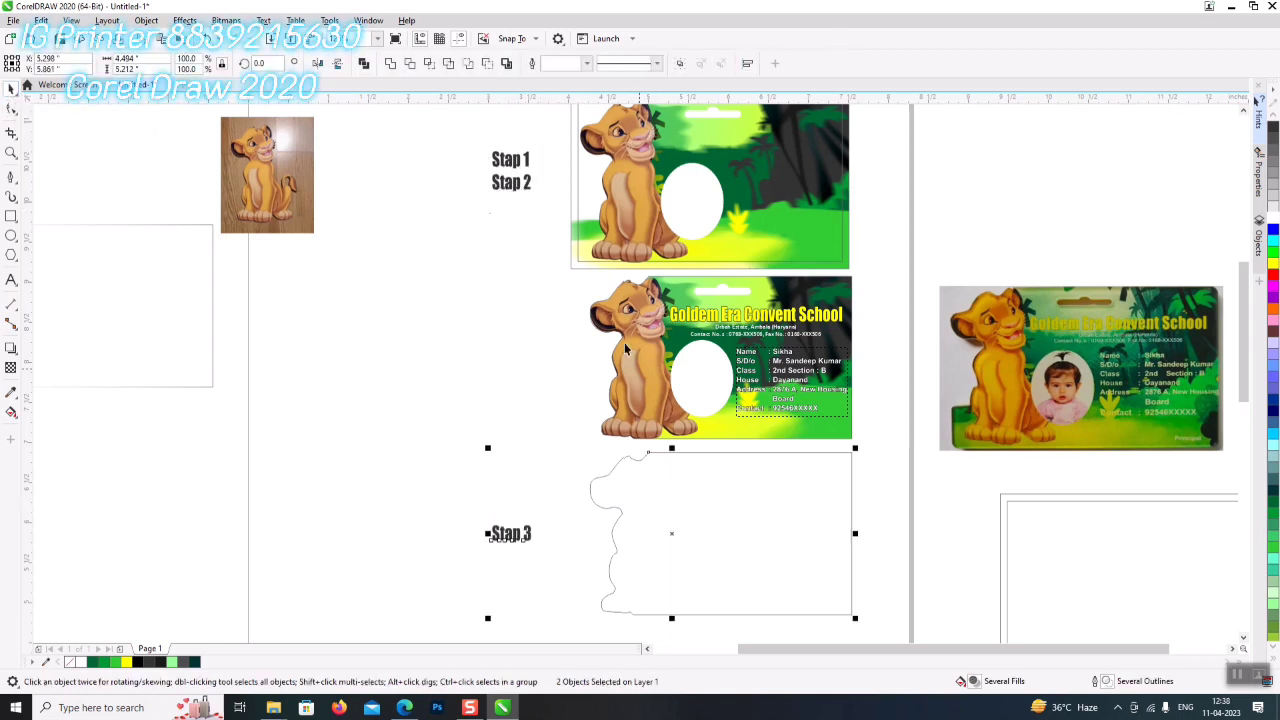
# - Centre Stap 2 and Stap 1 vertically on their cards and drag a copy of Stap 1 below it
pyautogui.click(507, 185)
pyautogui.keyDown('shift'); pyautogui.click(645, 388); pyautogui.keyUp('shift')
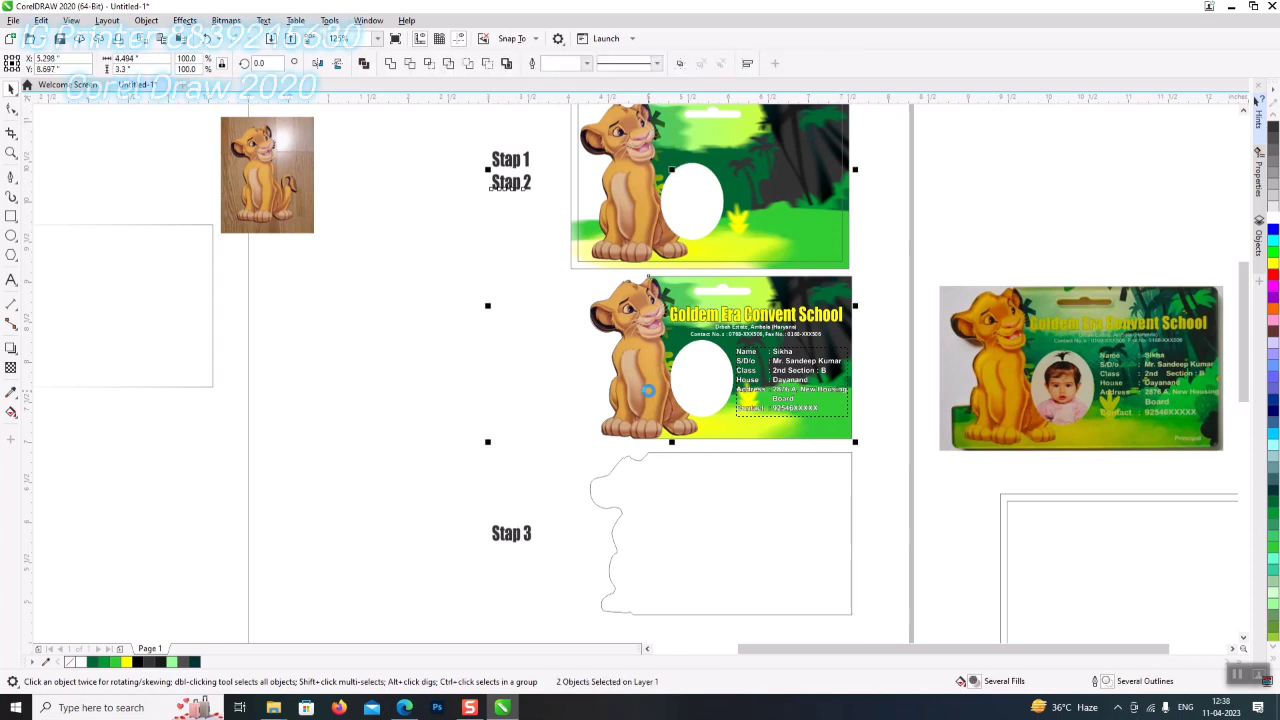
pyautogui.press('c')
pyautogui.click(507, 160)
pyautogui.keyDown('shift'); pyautogui.click(610, 190); pyautogui.keyUp('shift')
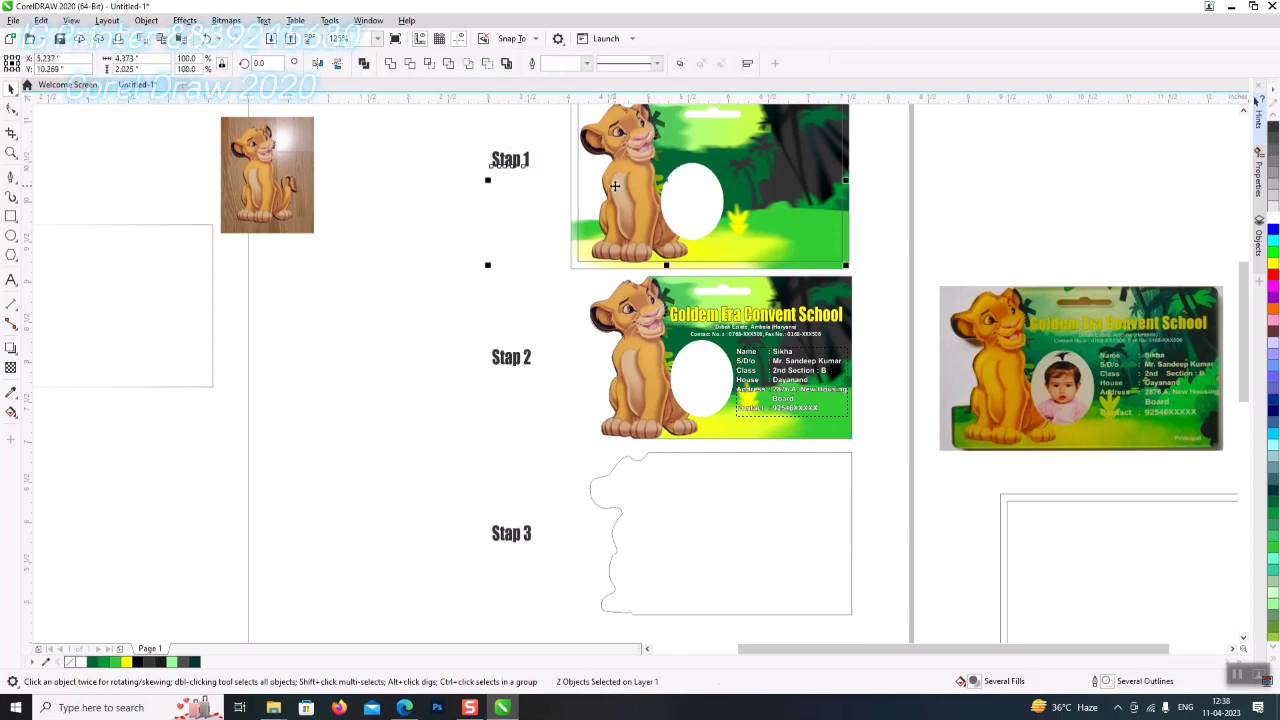
pyautogui.press('c')
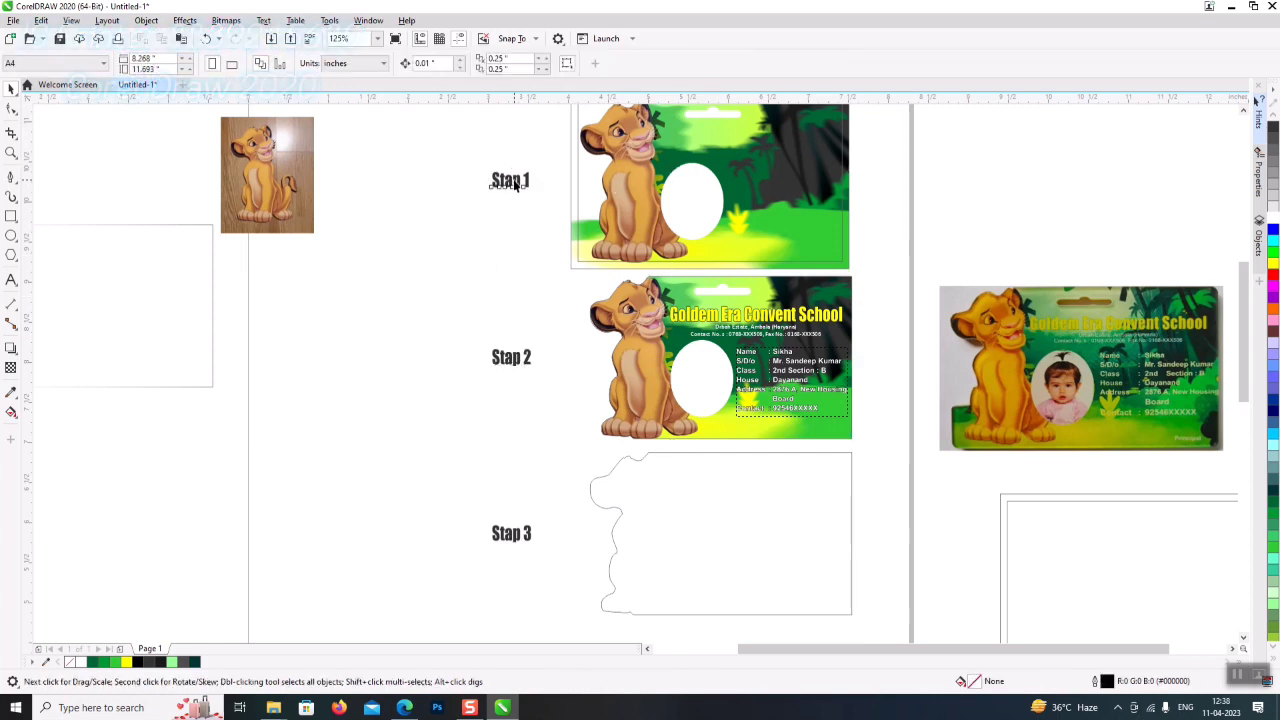
pyautogui.click(512, 183)
pyautogui.moveTo(512, 185); pyautogui.dragTo(482, 221)
# - Retype the copied label as Design and place it just below Stap 1
pyautogui.press('F8')
pyautogui.click(465, 221)
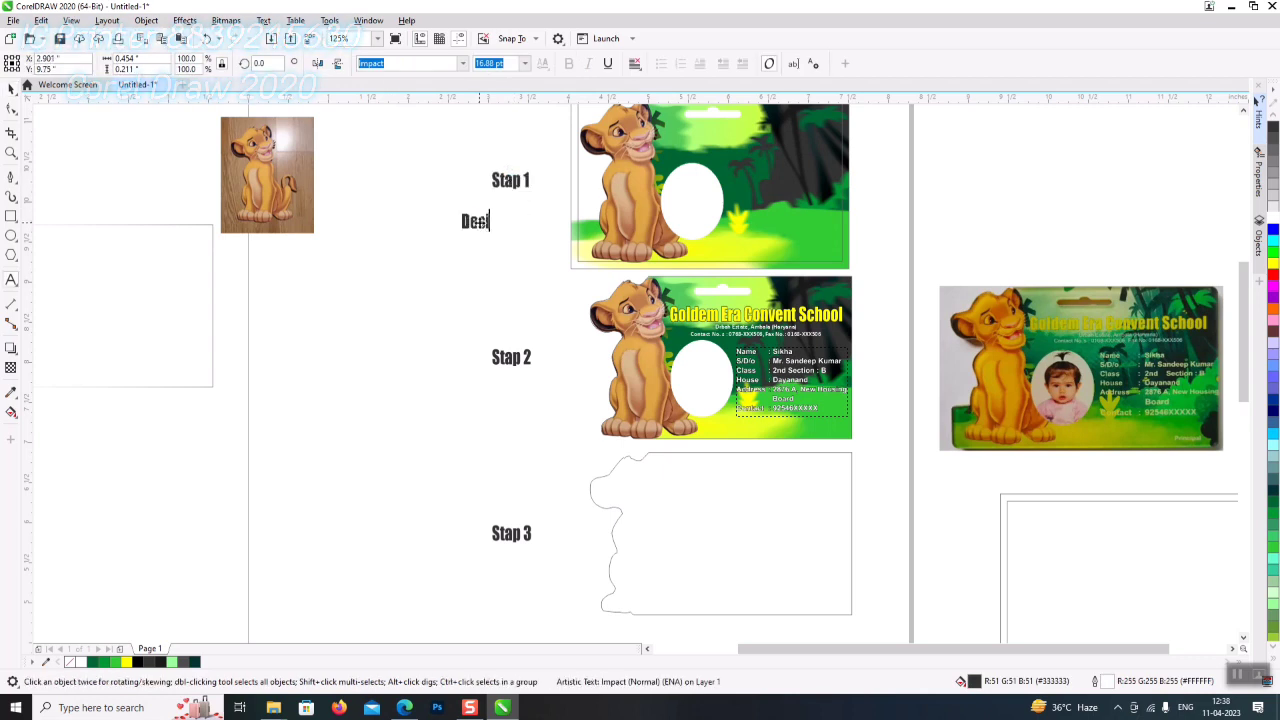
pyautogui.click(11, 90)
pyautogui.moveTo(488, 227); pyautogui.dragTo(517, 417)
# - Retype the caption beside Stap 2 as Fill Details and move it under Stap 2
pyautogui.doubleClick(512, 415)
pyautogui.write('Fill ')
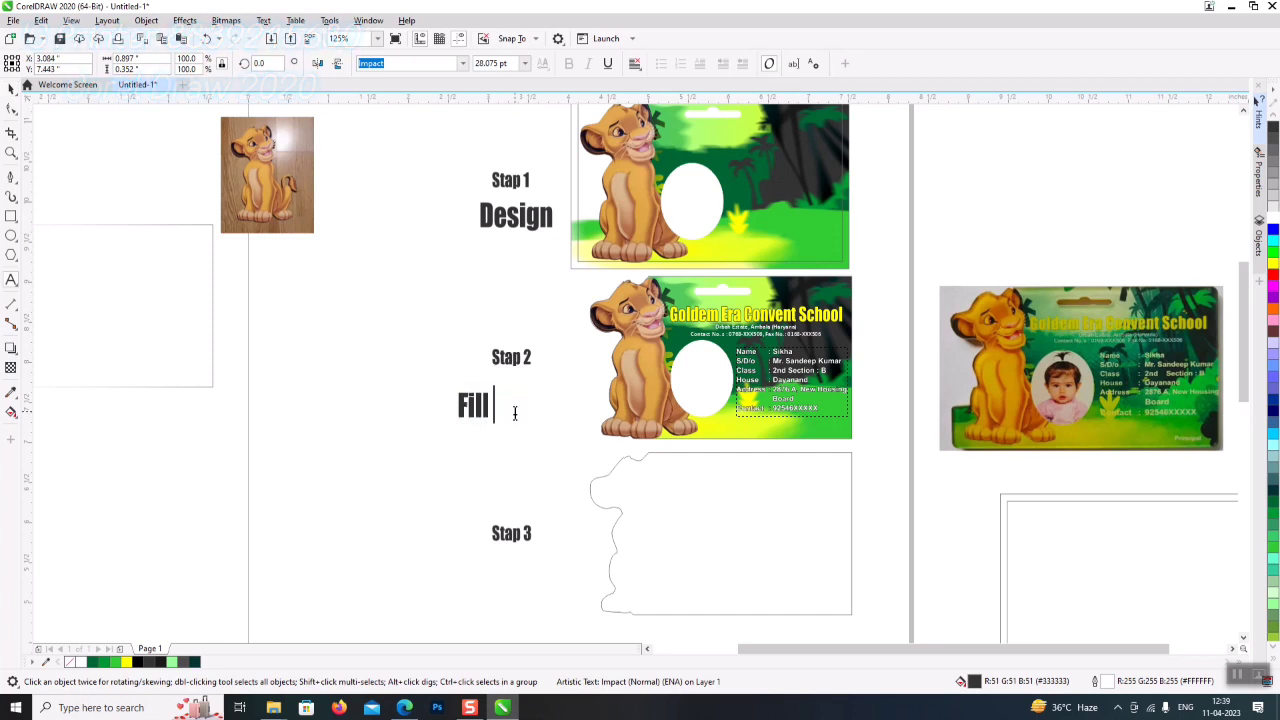
pyautogui.write('Details')
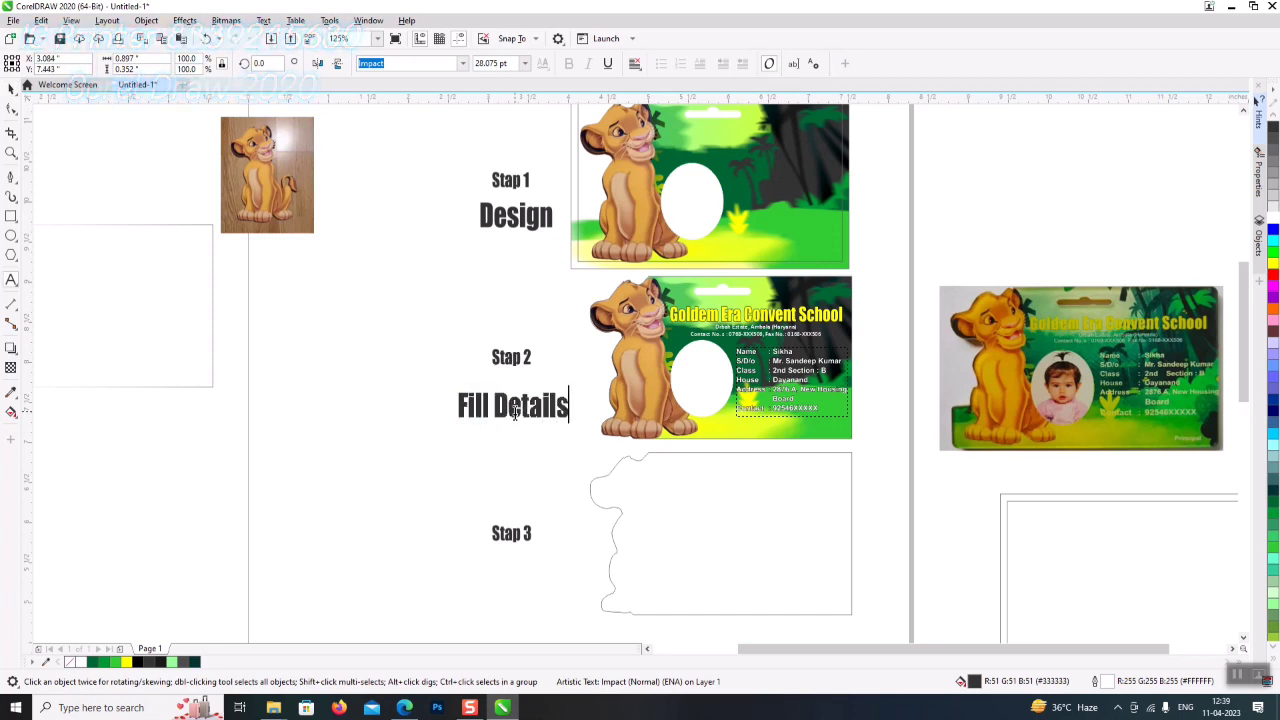
pyautogui.hotkey('ctrl', 'space')
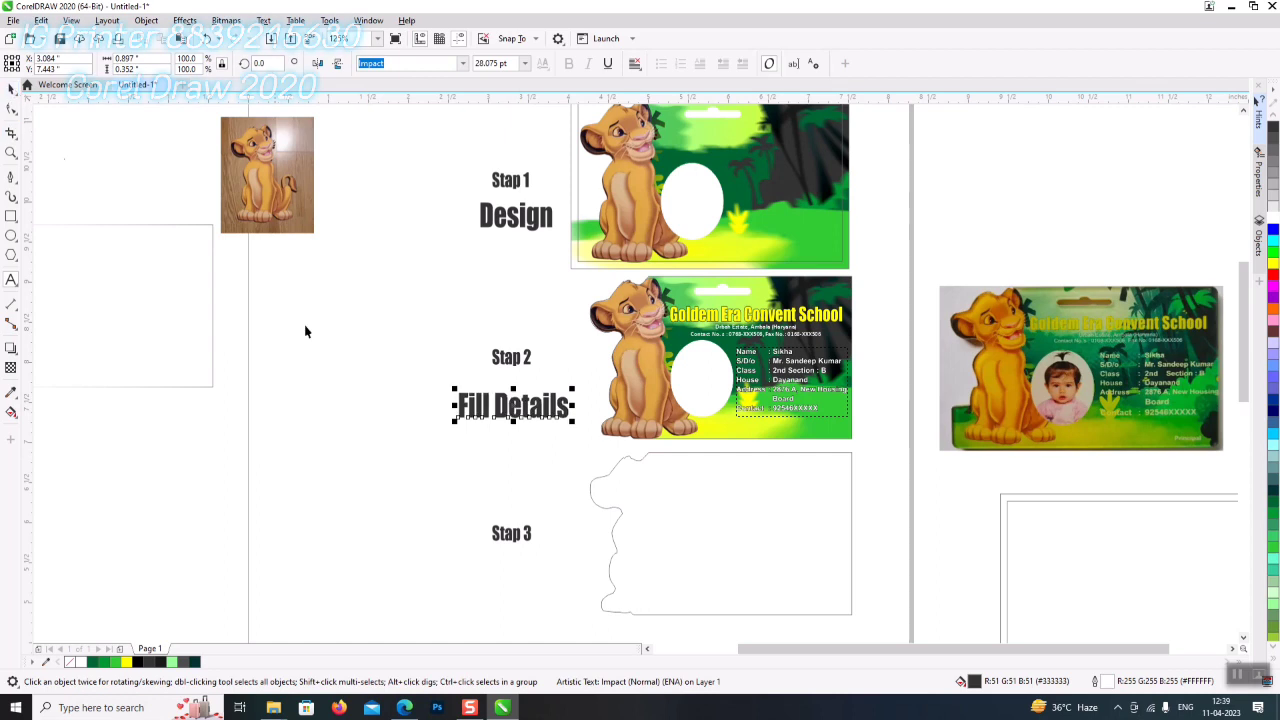
pyautogui.moveTo(524, 413); pyautogui.dragTo(532, 585)
# - Retype the caption beside Stap 3 as Cutting Line art
pyautogui.doubleClick(528, 577)
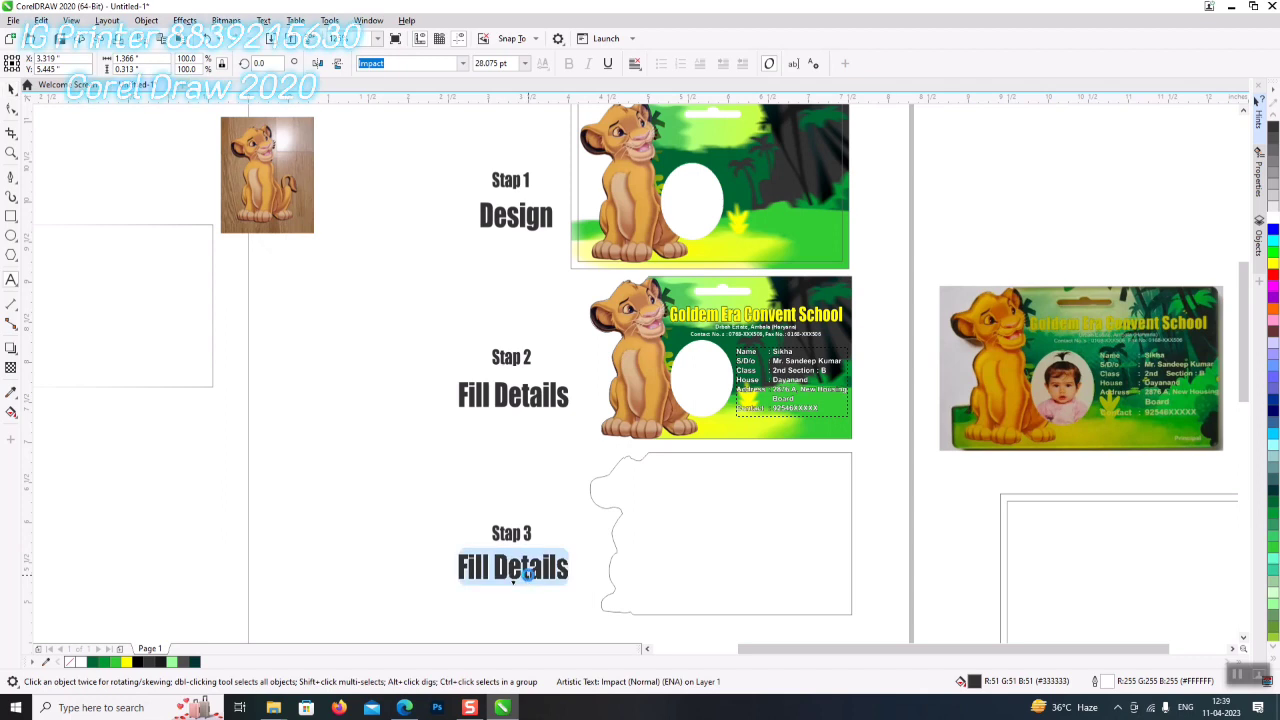
pyautogui.write('Laser')
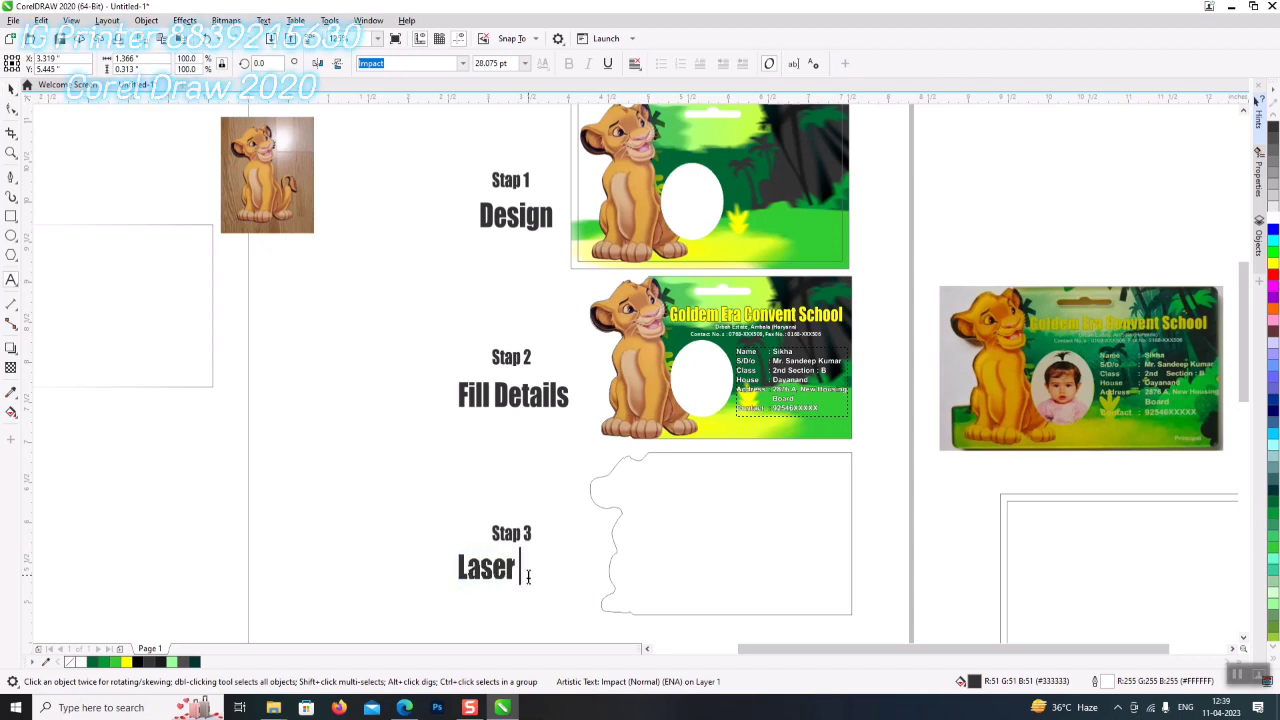
pyautogui.write(' Cutting')
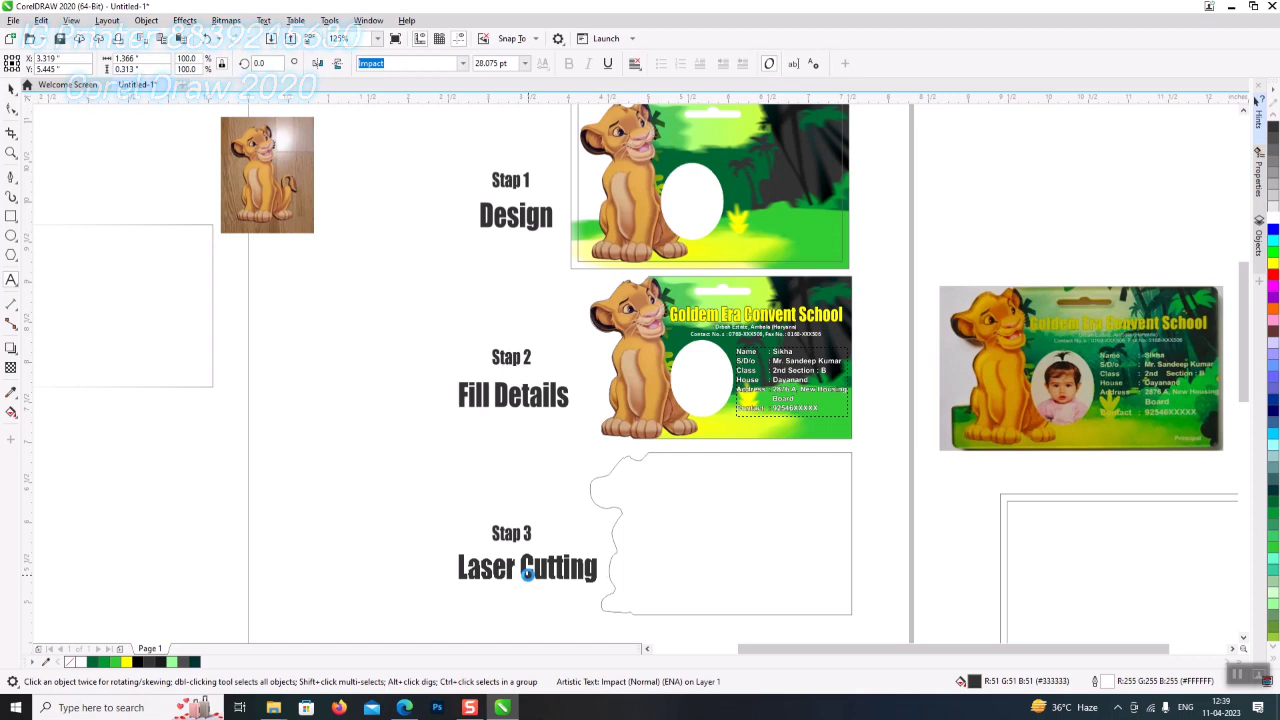
pyautogui.press('BackSpace')
pyautogui.press('BackSpace')
pyautogui.press('BackSpace')
pyautogui.press('BackSpace')
pyautogui.press('BackSpace')
pyautogui.press('BackSpace')
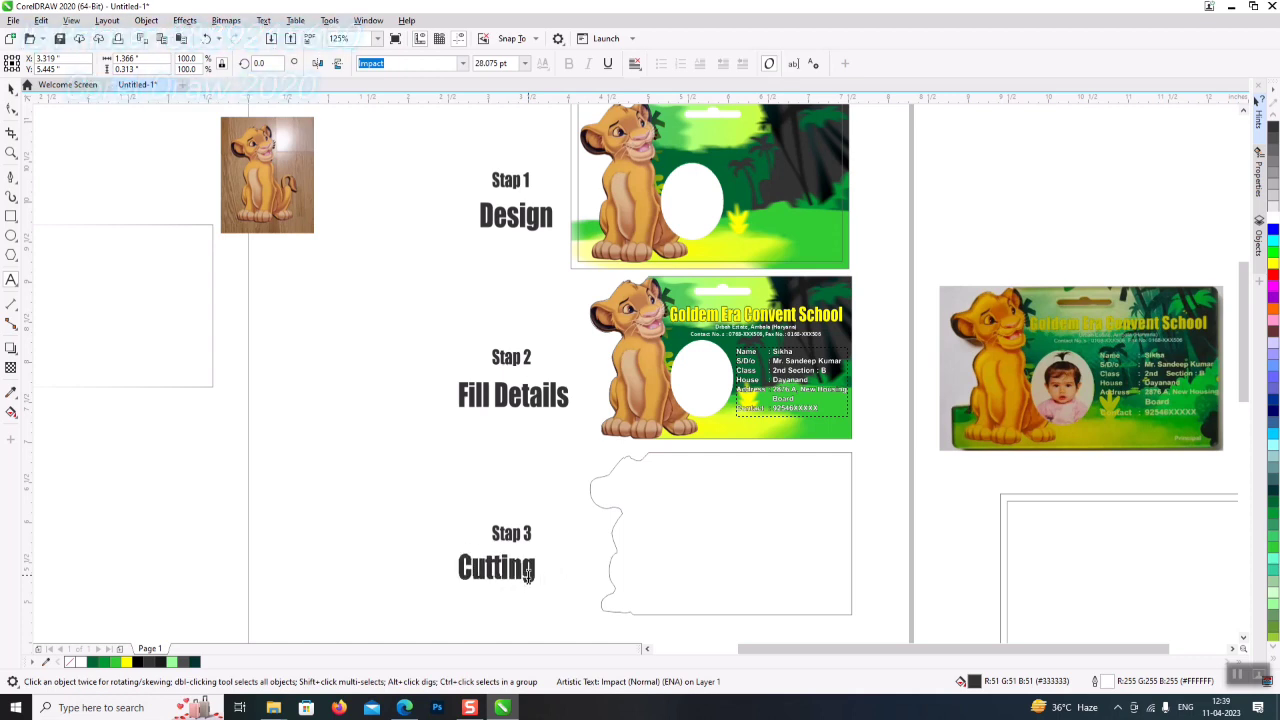
pyautogui.write('Line art')
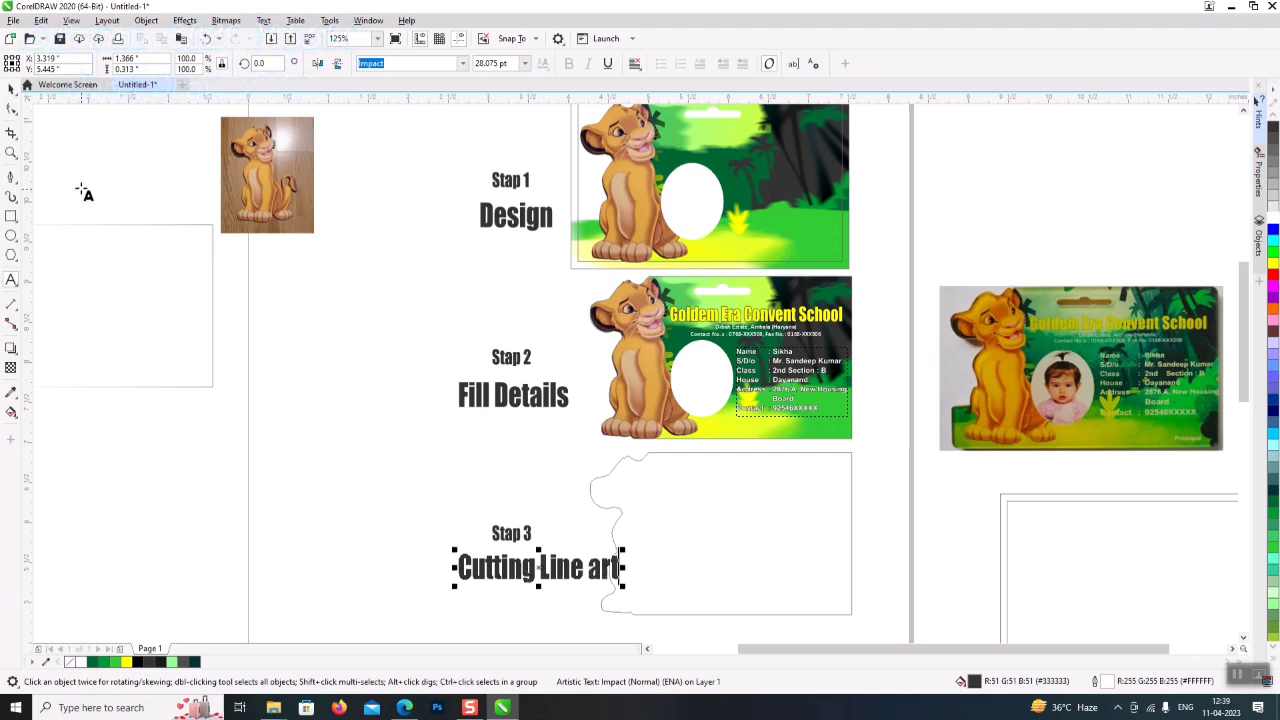
# - Shift Cutting Line art left, then add a smaller Laser & Cutting Plotter line beneath it
pyautogui.click(13, 90)
pyautogui.moveTo(580, 572); pyautogui.dragTo(563, 597)
pyautogui.doubleClick(563, 598)
pyautogui.hotkey('ctrl', 'a')
pyautogui.write('Laser Plotter')
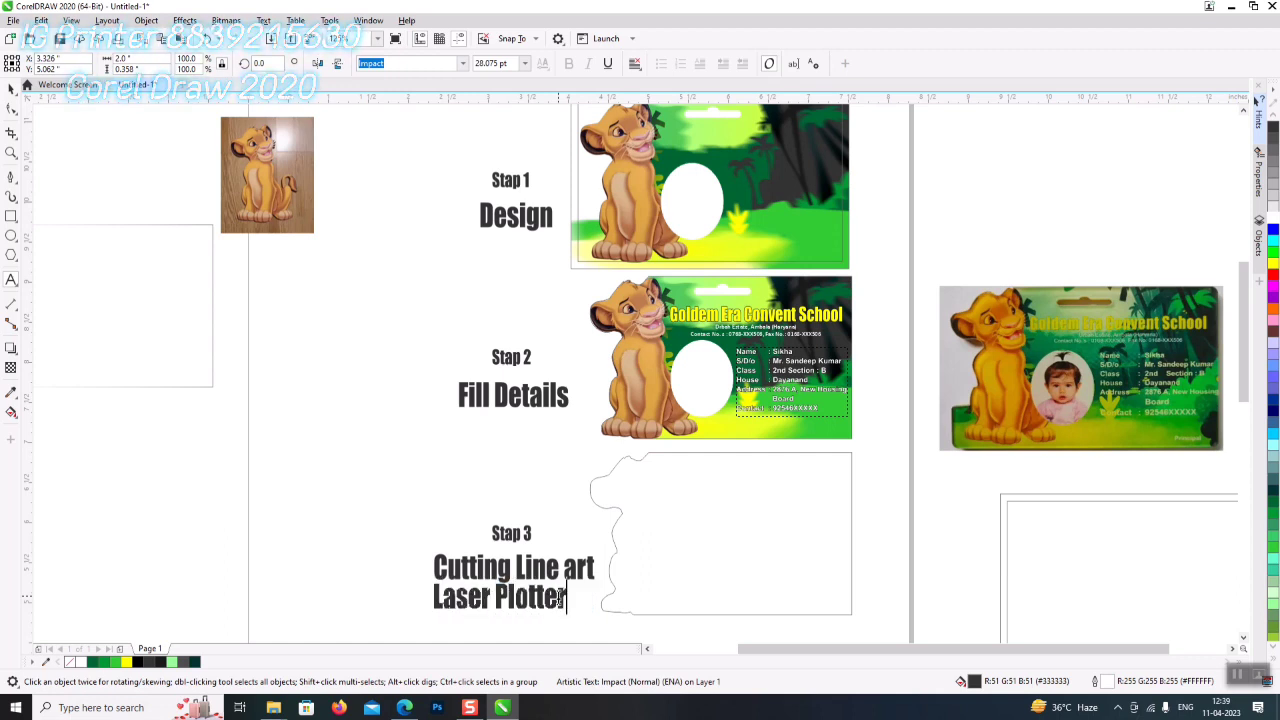
pyautogui.write('& Cutting')
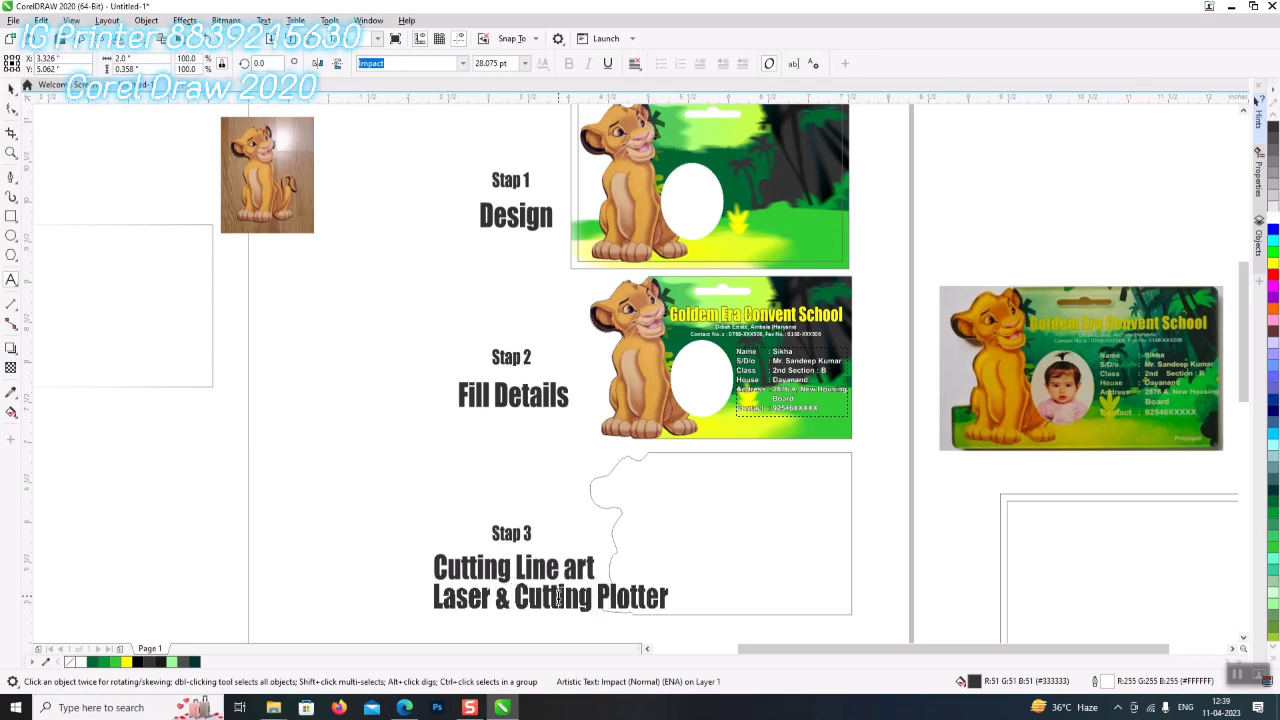
pyautogui.click(11, 89)
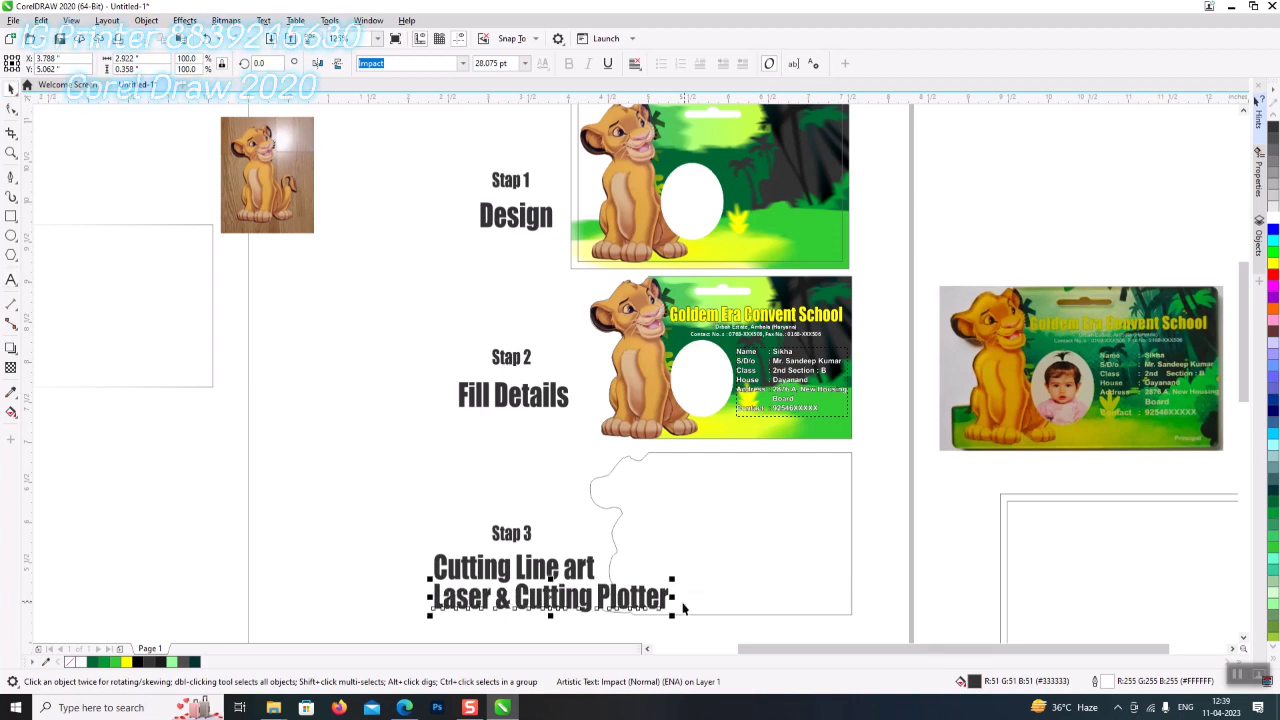
pyautogui.moveTo(675, 614); pyautogui.dragTo(602, 615)
pyautogui.press('Escape')
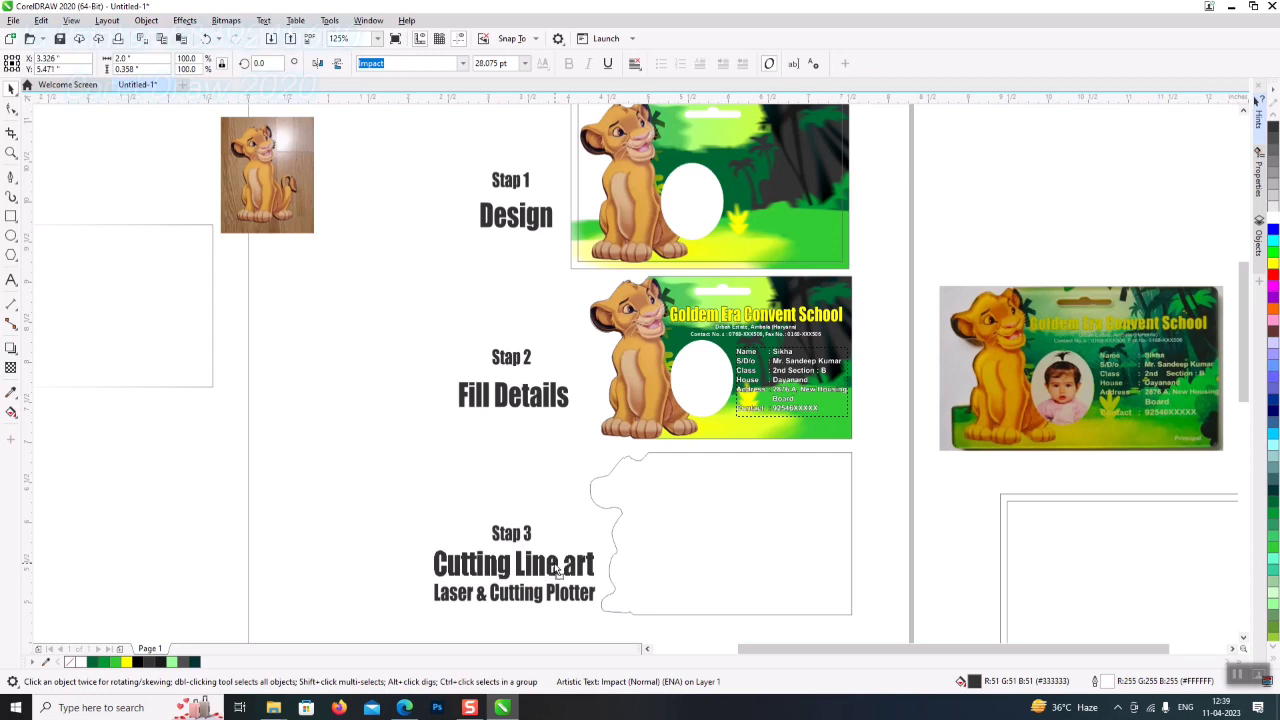
# - Select all seven step texts and shift them slightly left
pyautogui.keyDown('shift'); pyautogui.click(553, 591); pyautogui.keyUp('shift')
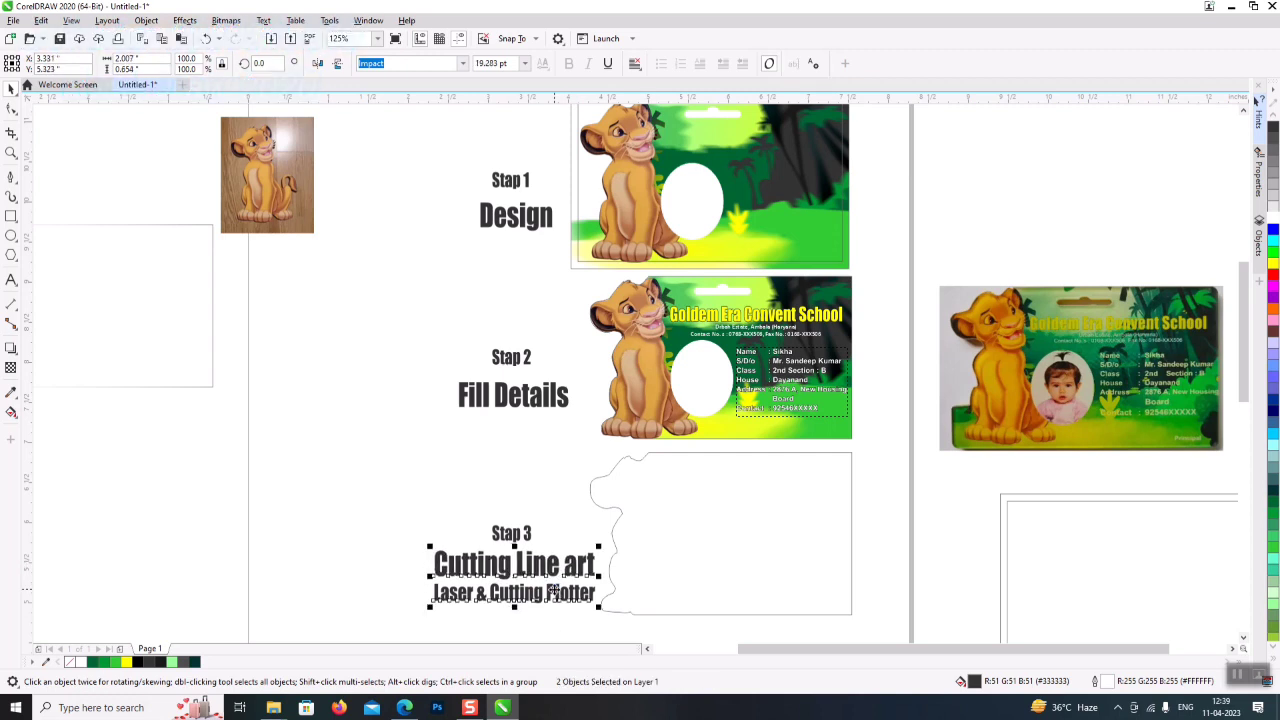
pyautogui.click(335, 574)
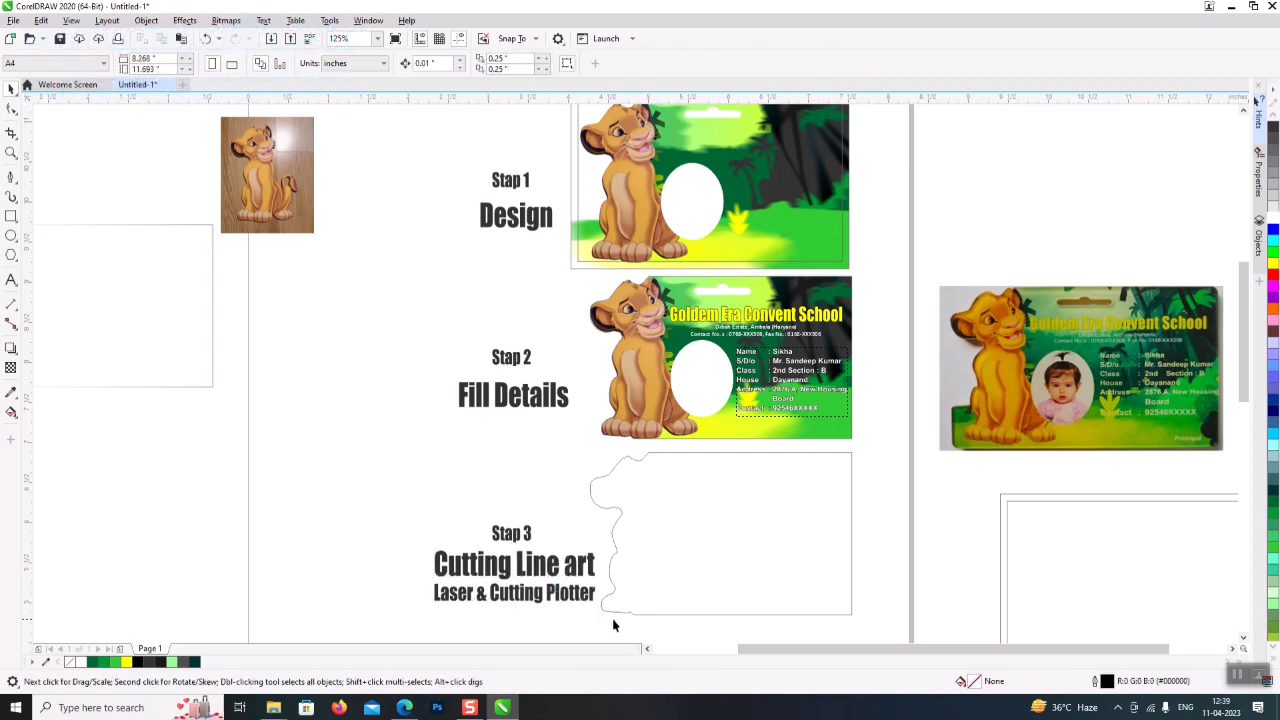
pyautogui.moveTo(380, 157); pyautogui.dragTo(615, 625)
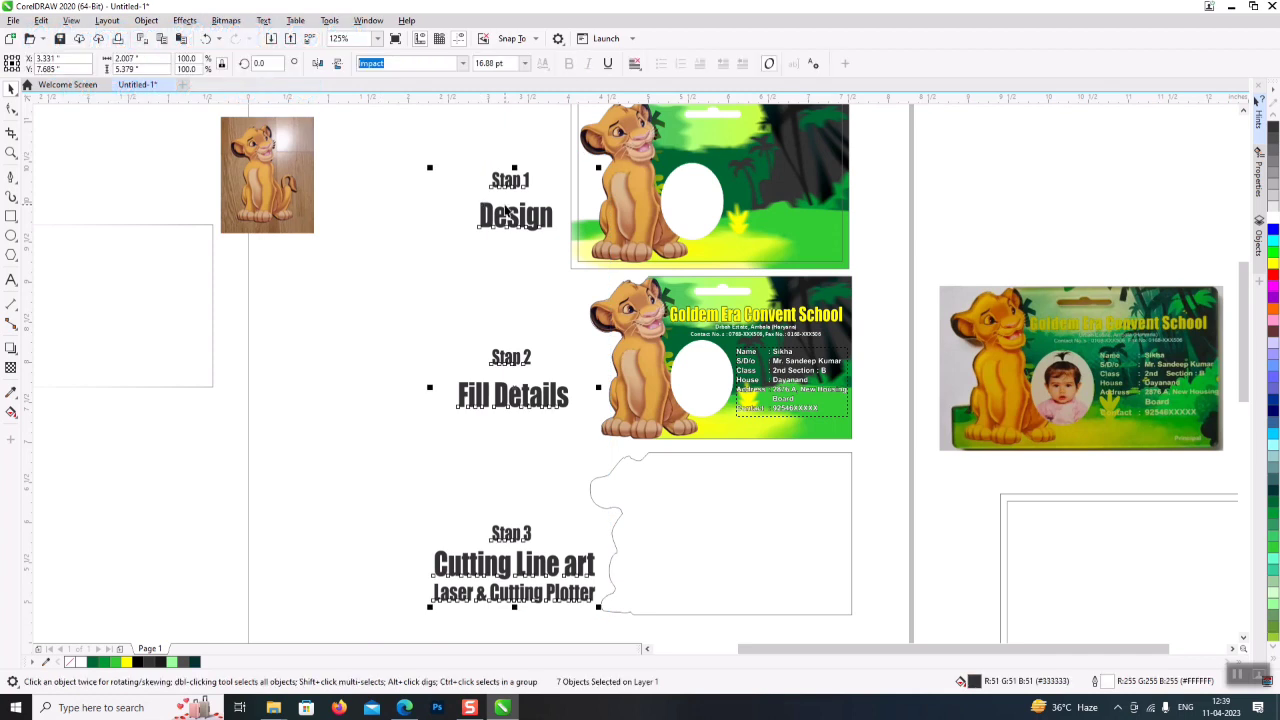
pyautogui.click(894, 503)
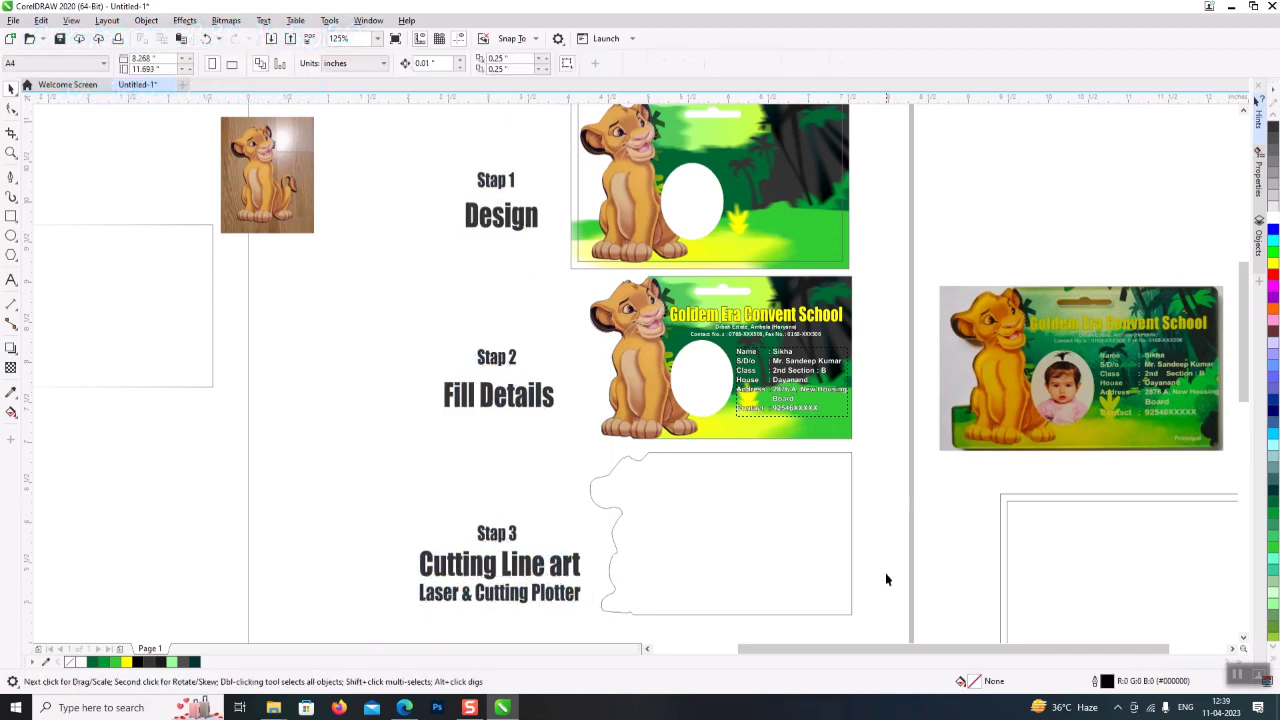
pyautogui.scroll(2, 1074, 357)
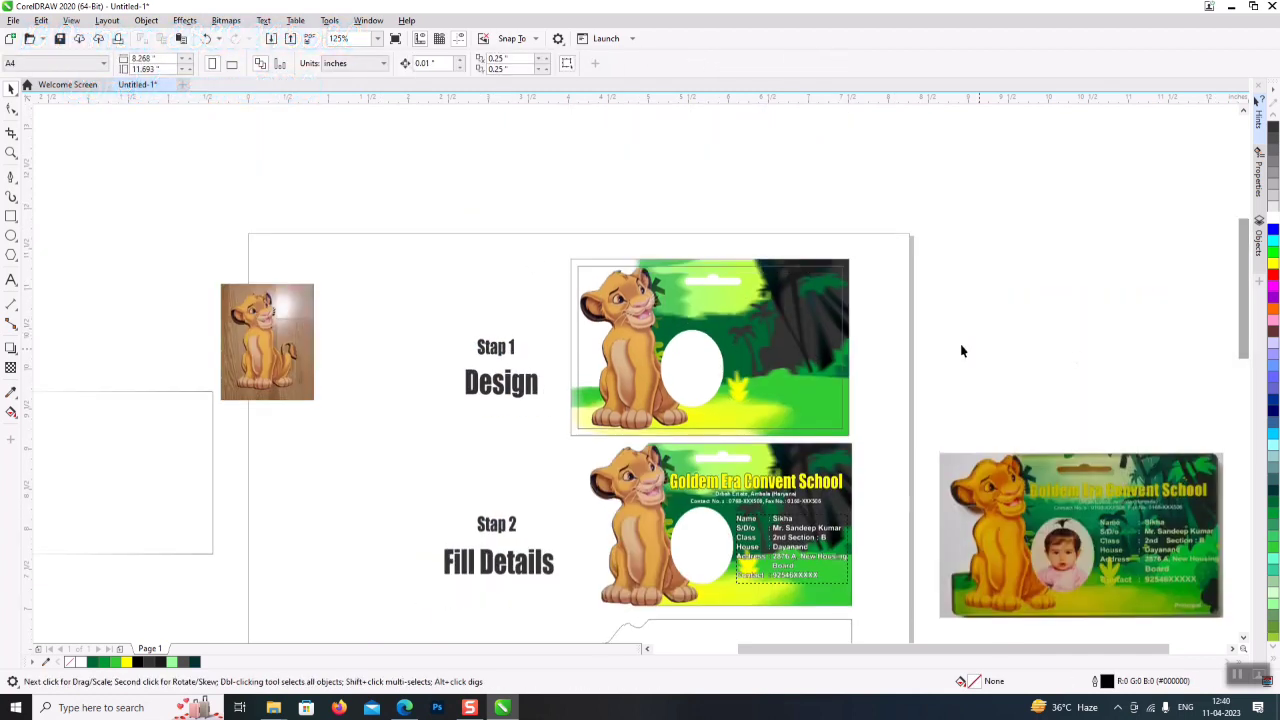
pyautogui.scroll(2, 783, 342)
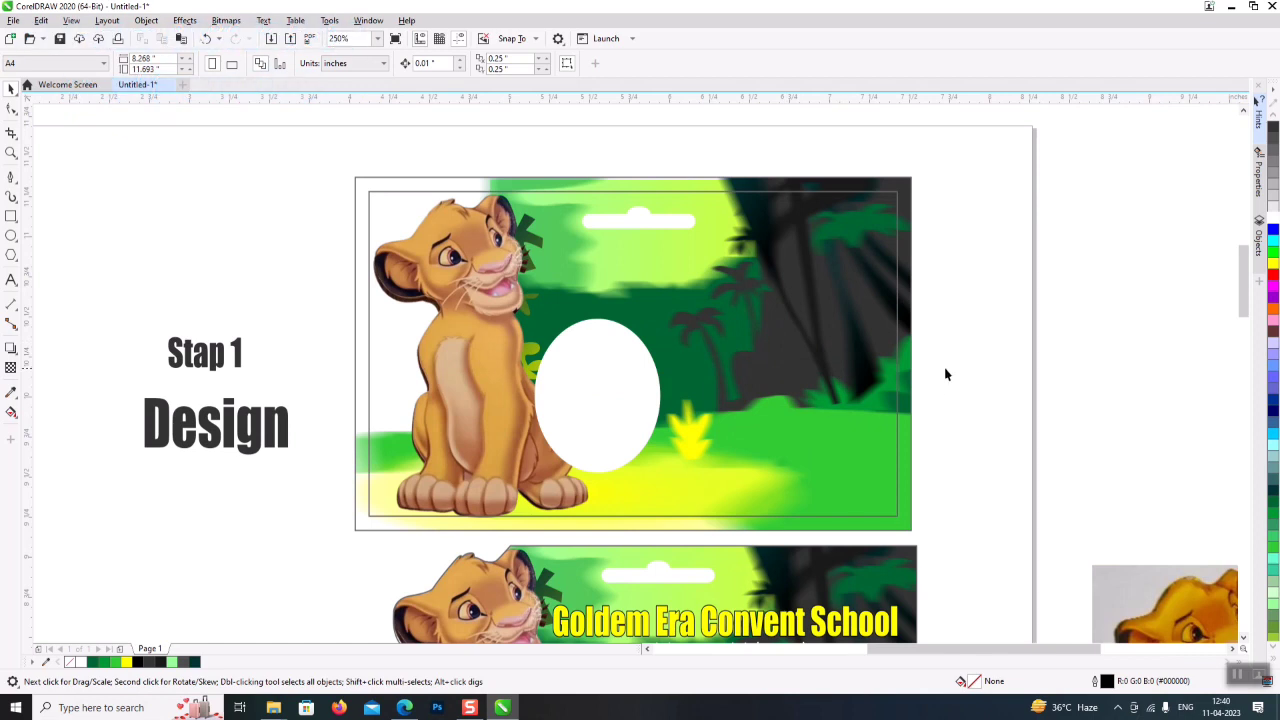
pyautogui.hscroll(-2, 958, 655)
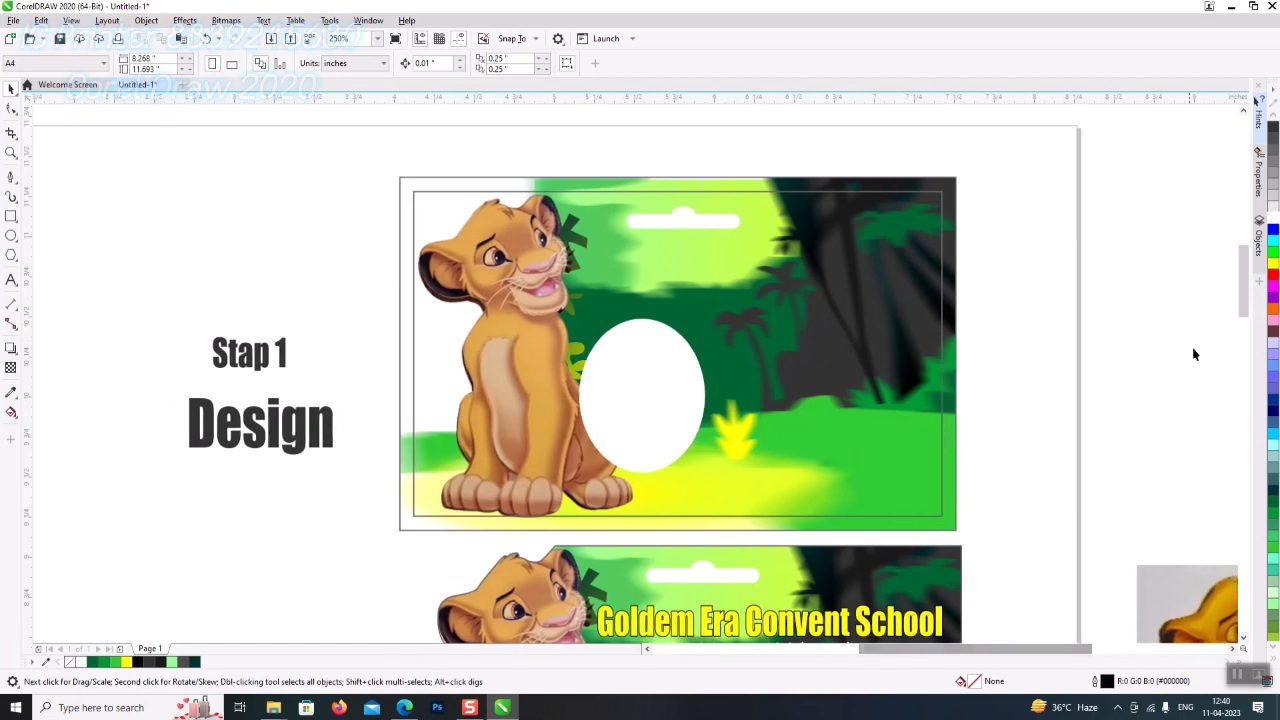
pyautogui.moveTo(1247, 263); pyautogui.dragTo(1239, 361)
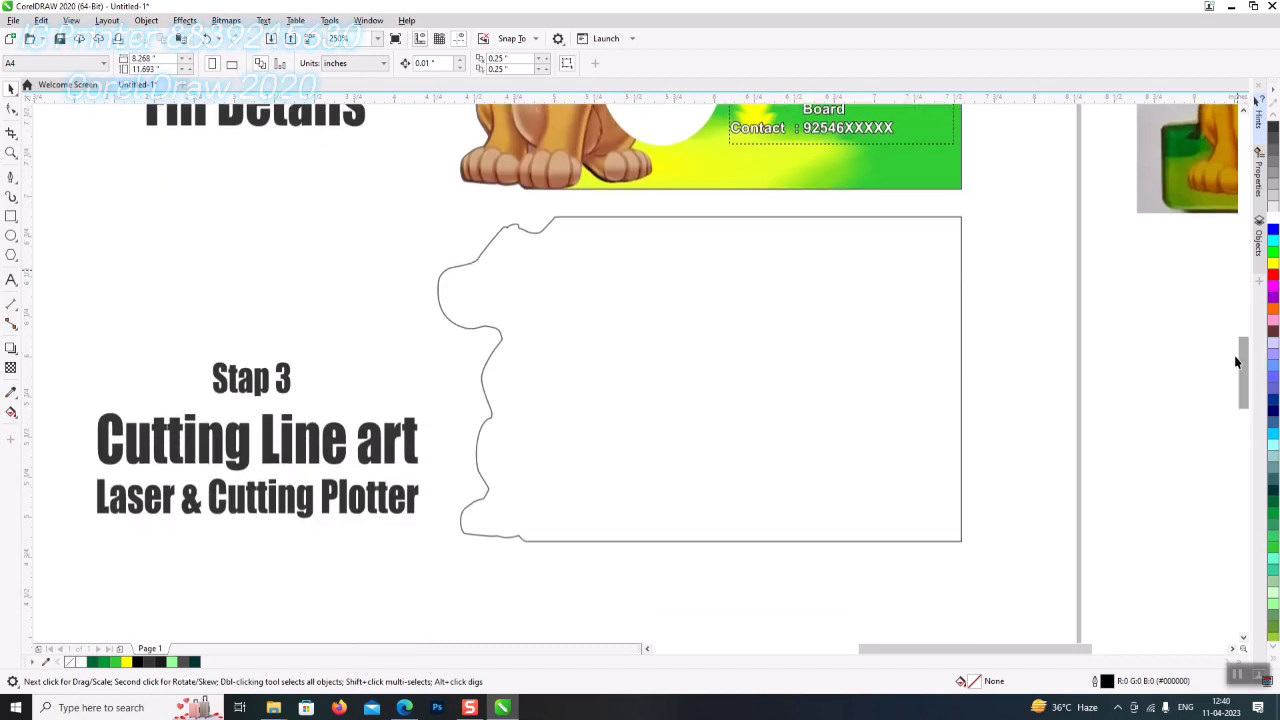